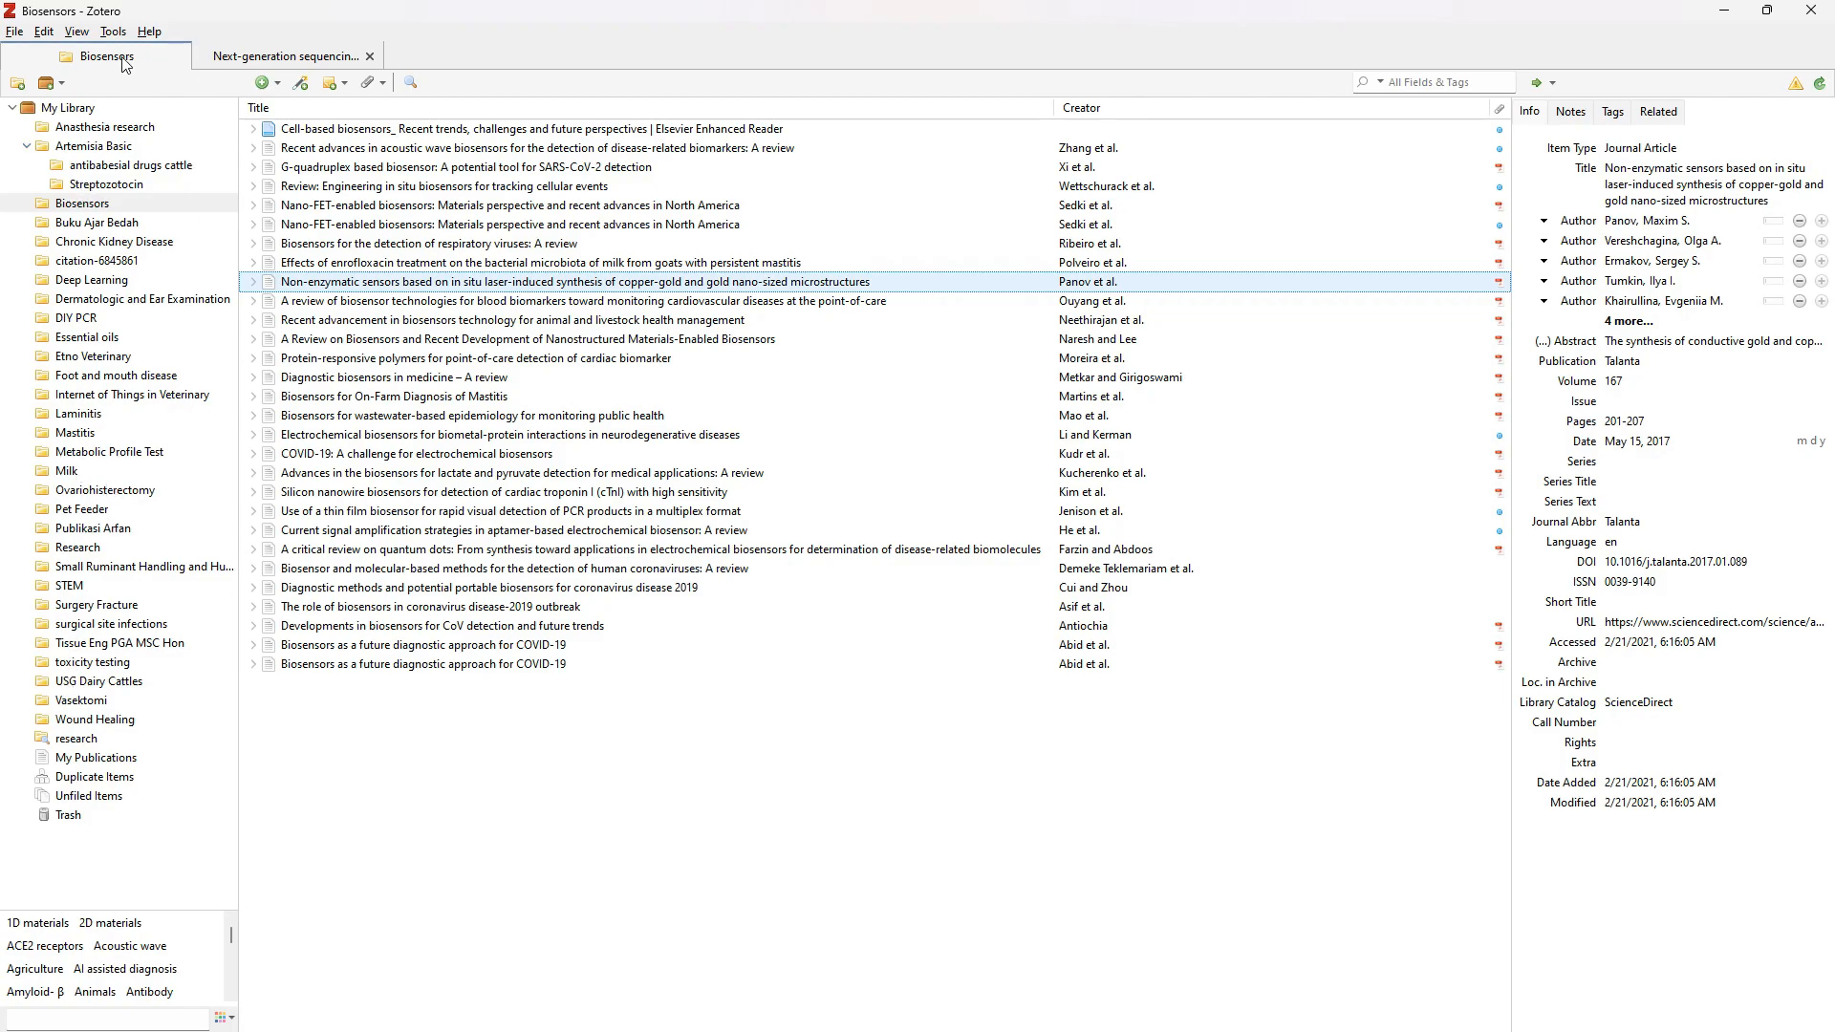
# - Examine the author, date and URL details of the nanostructured materials-enabled biosensors review, and view the portable coronavirus biosensors article's record
pyautogui.doubleClick(59, 204)
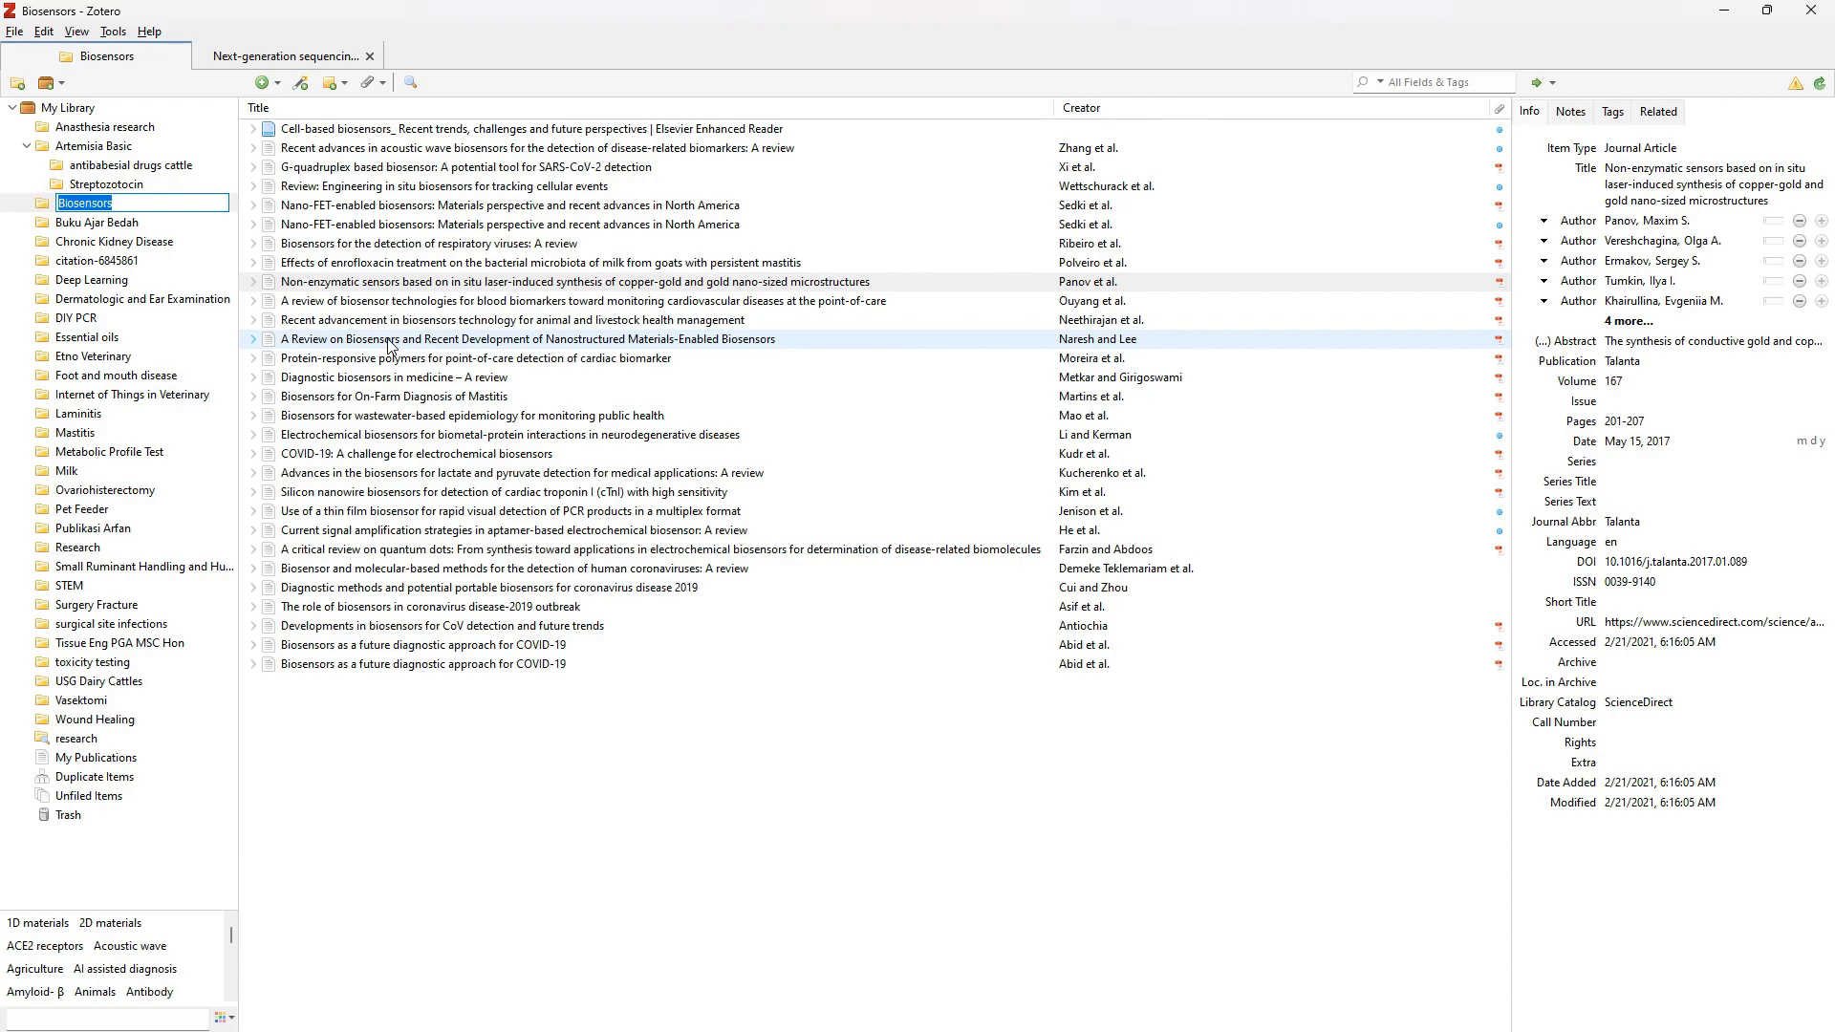
pyautogui.click(328, 341)
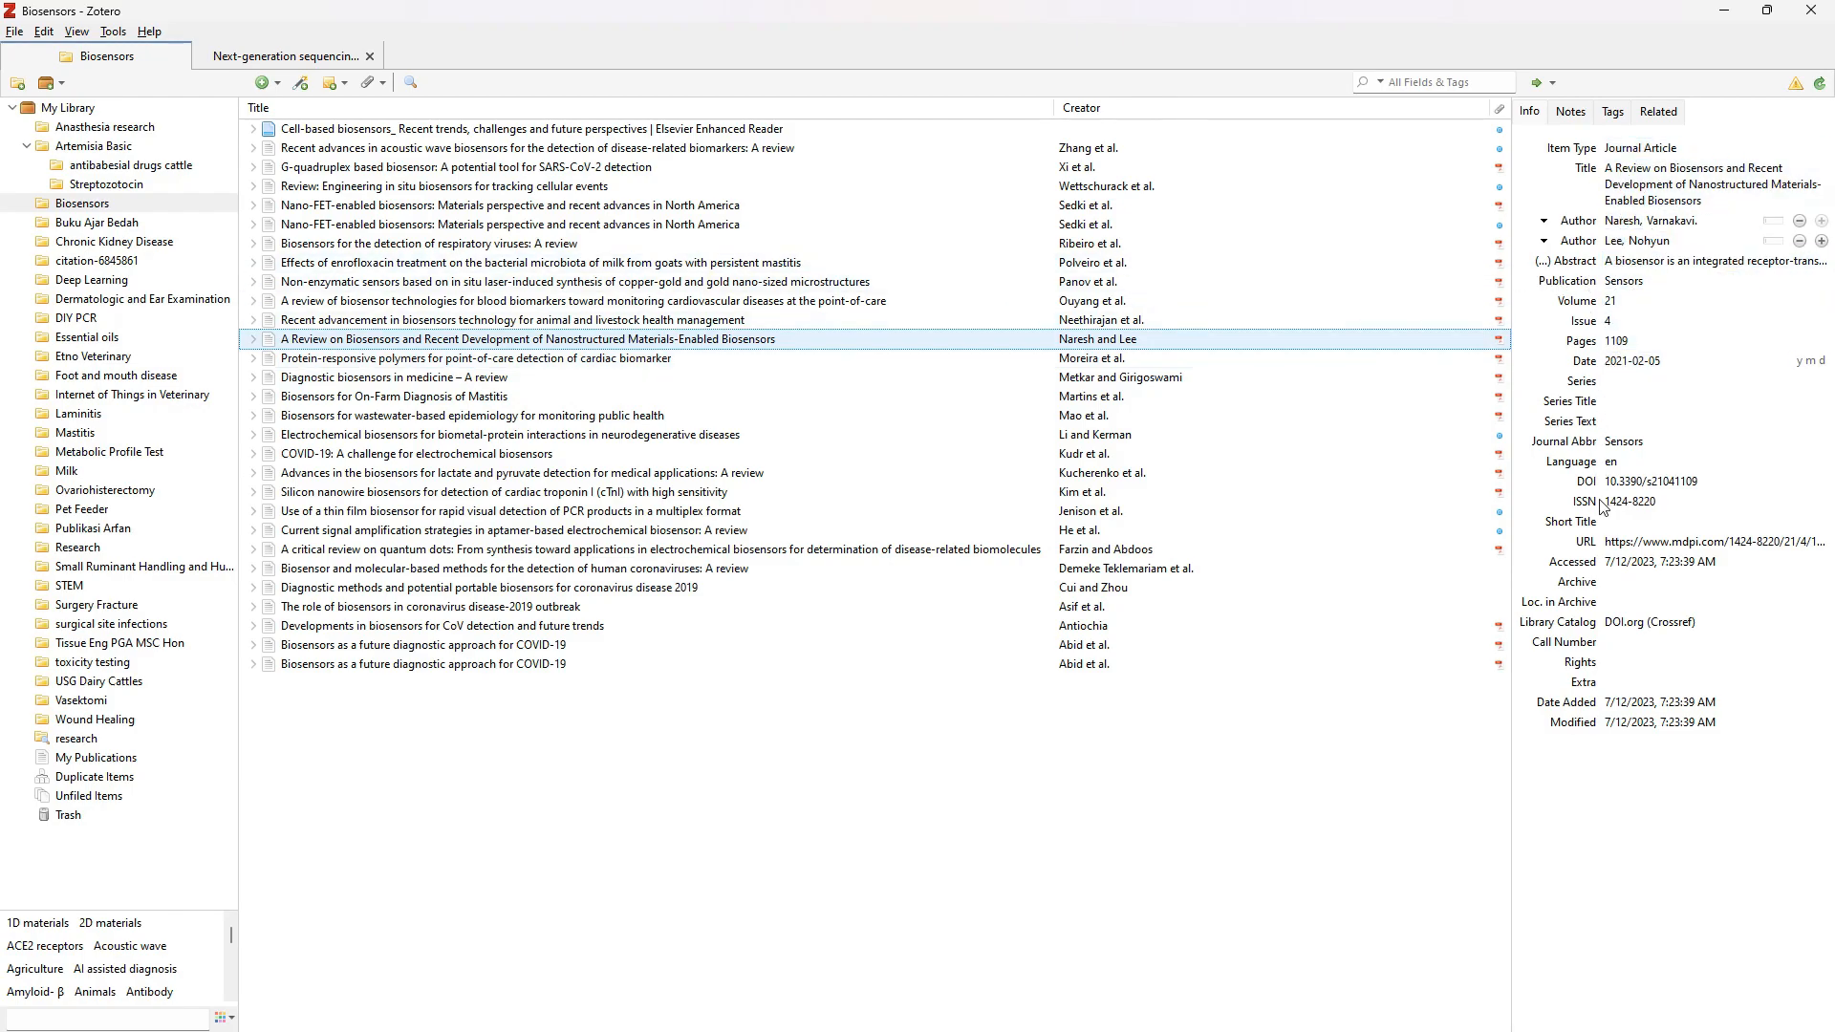
pyautogui.click(1635, 244)
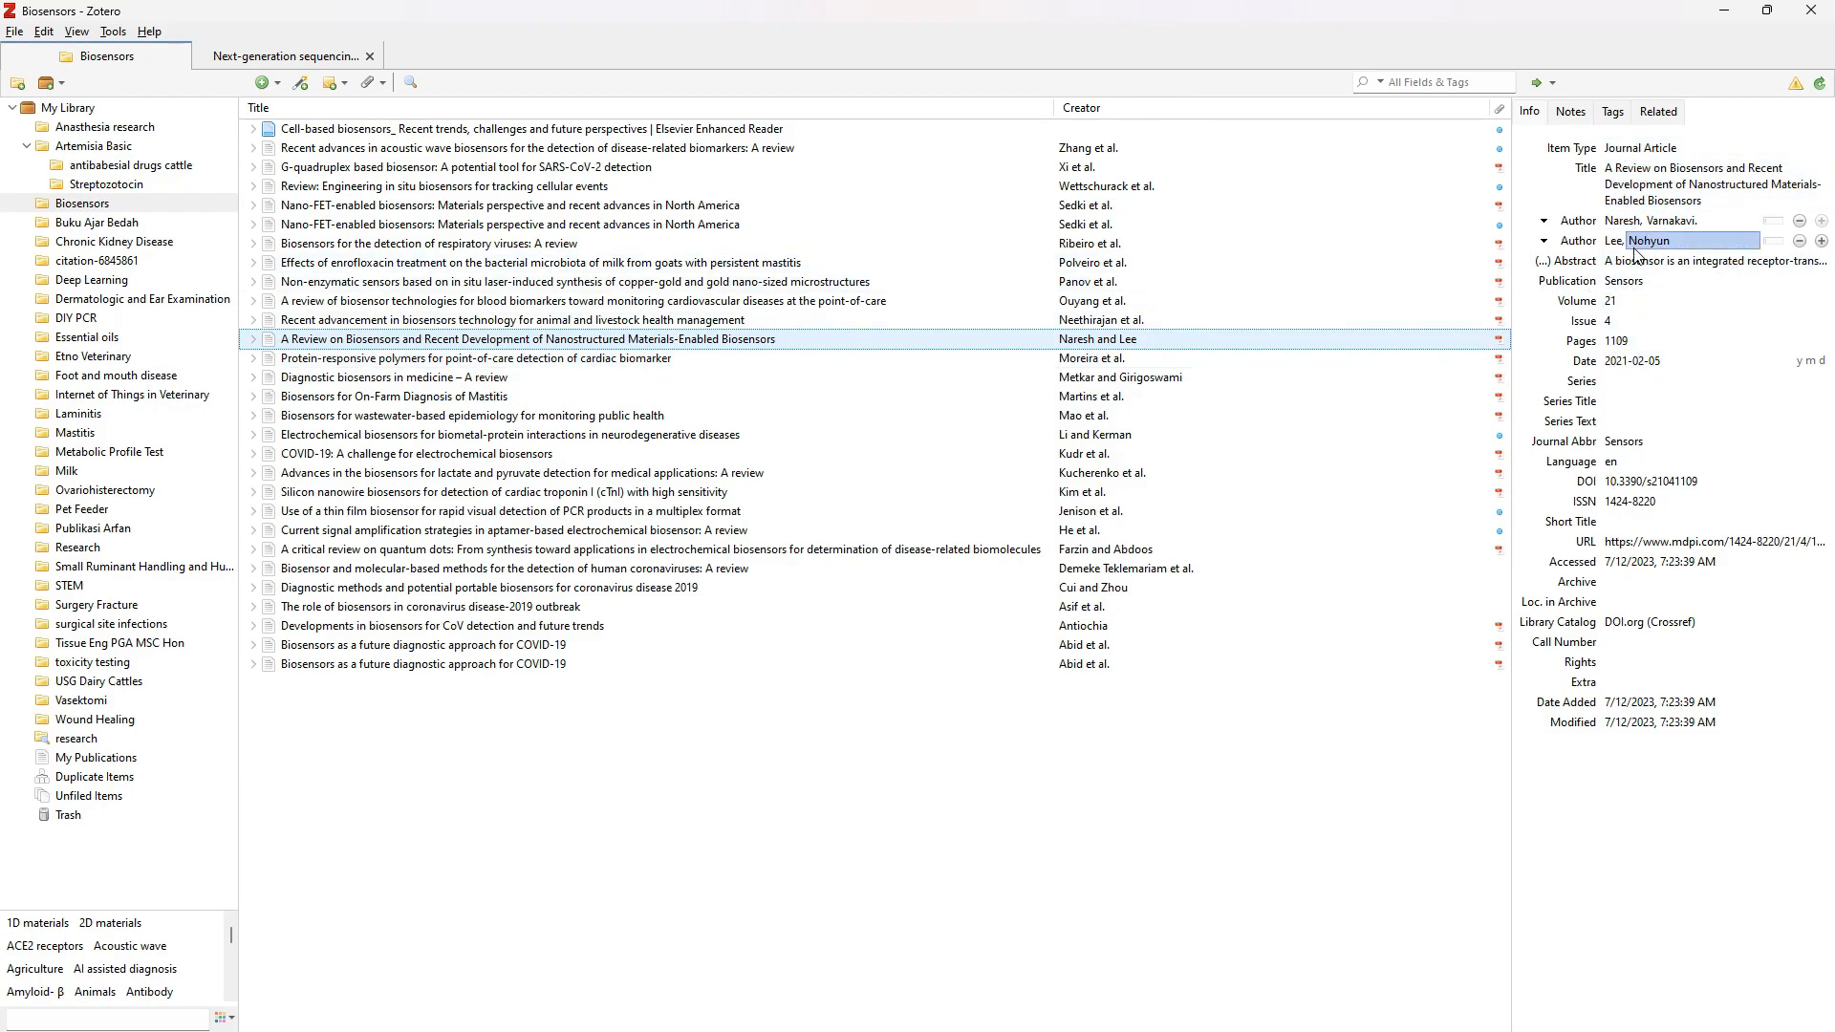
pyautogui.click(1610, 361)
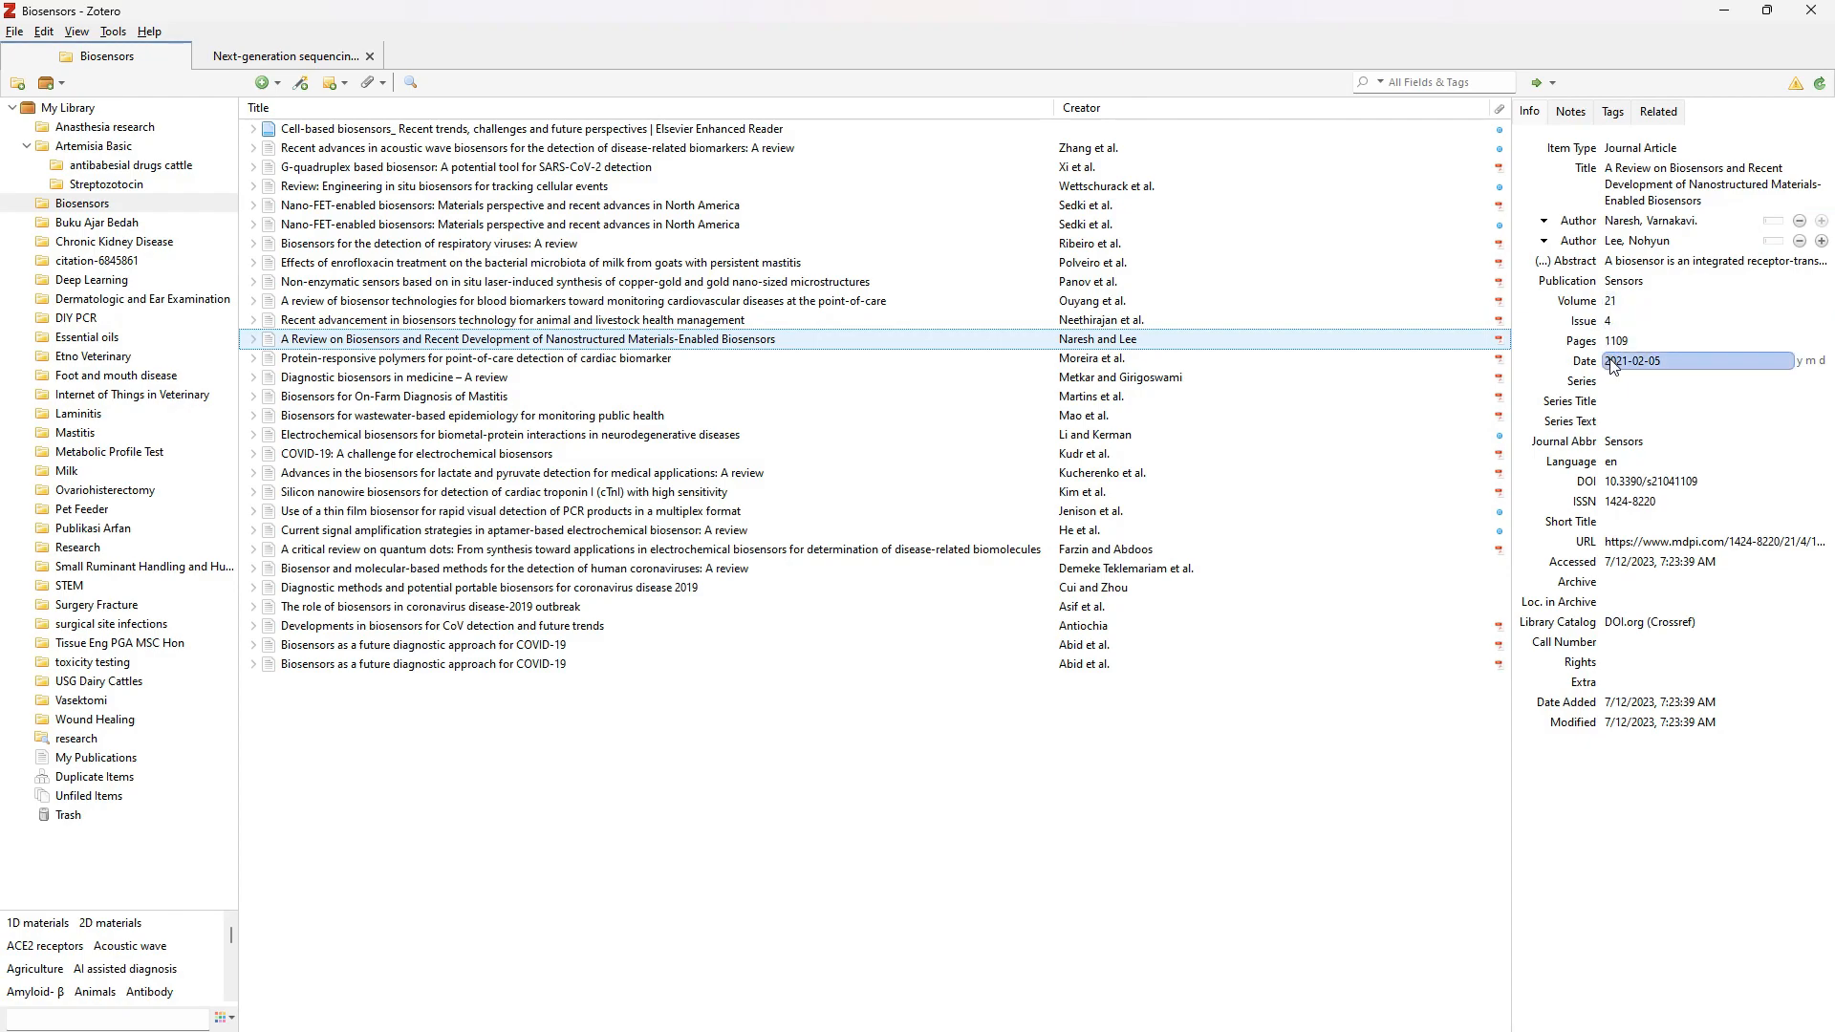
pyautogui.click(1629, 542)
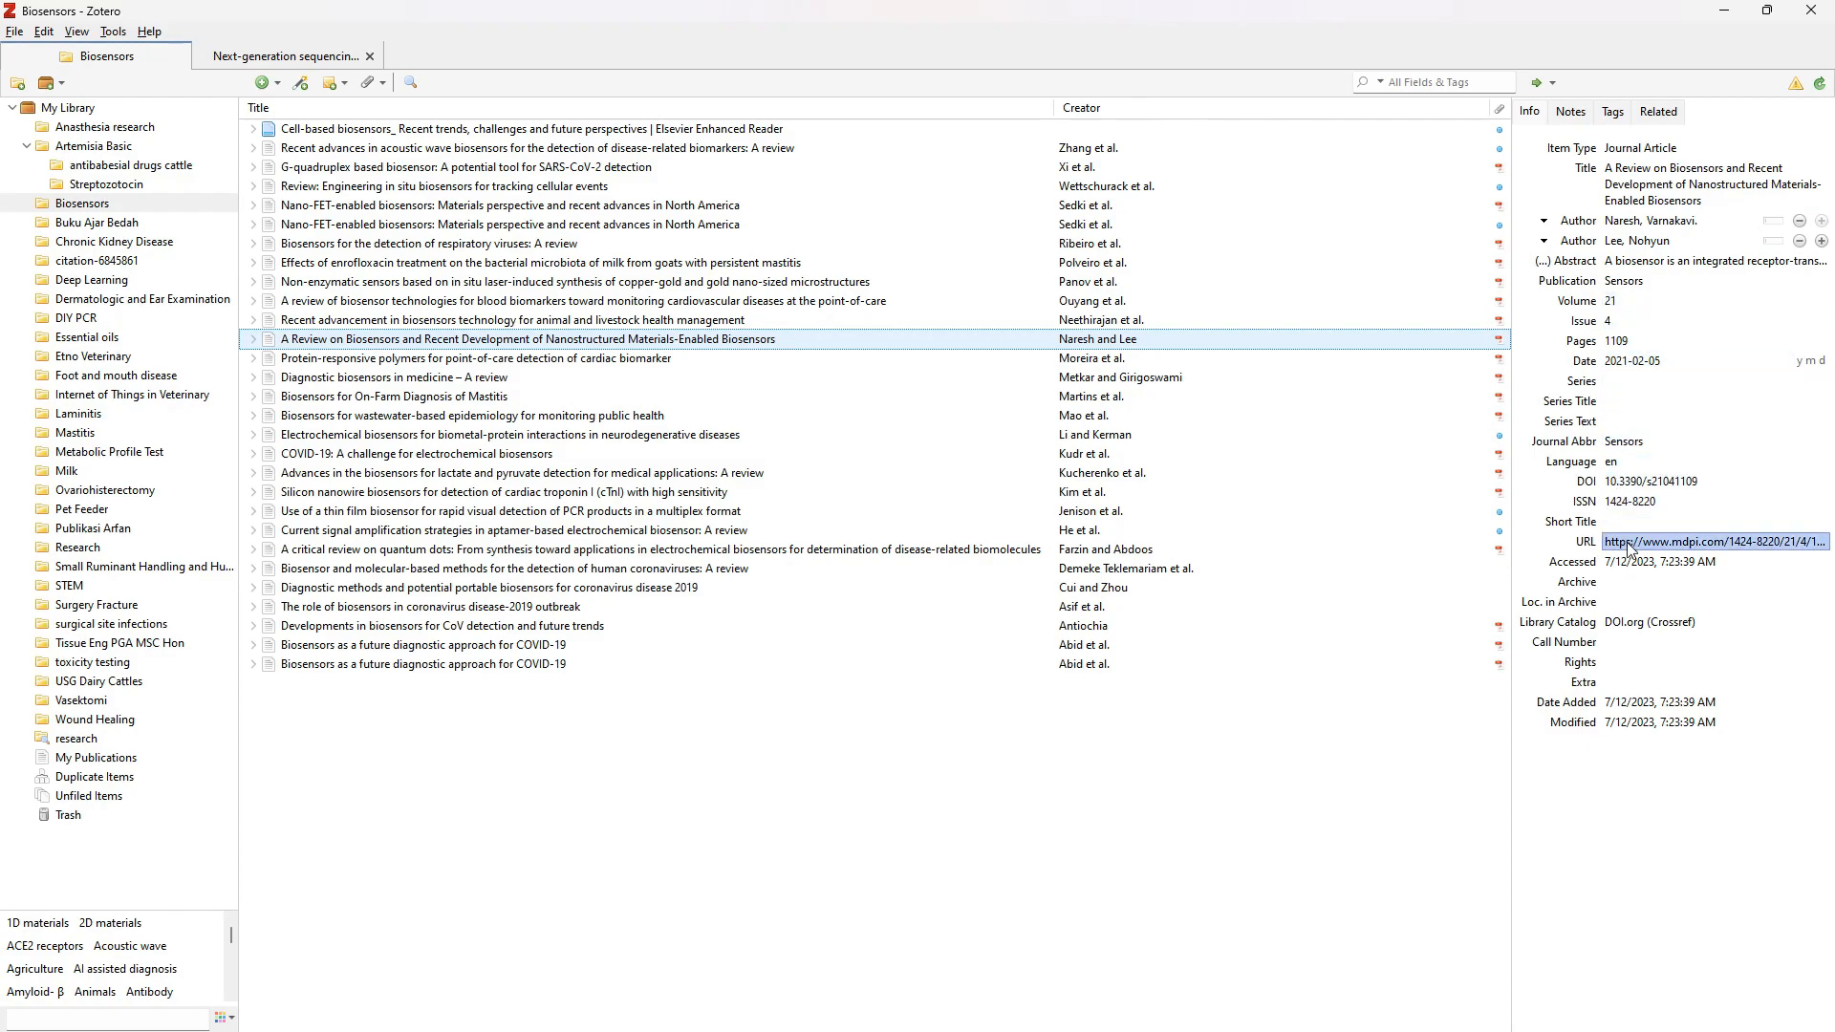
pyautogui.click(1632, 661)
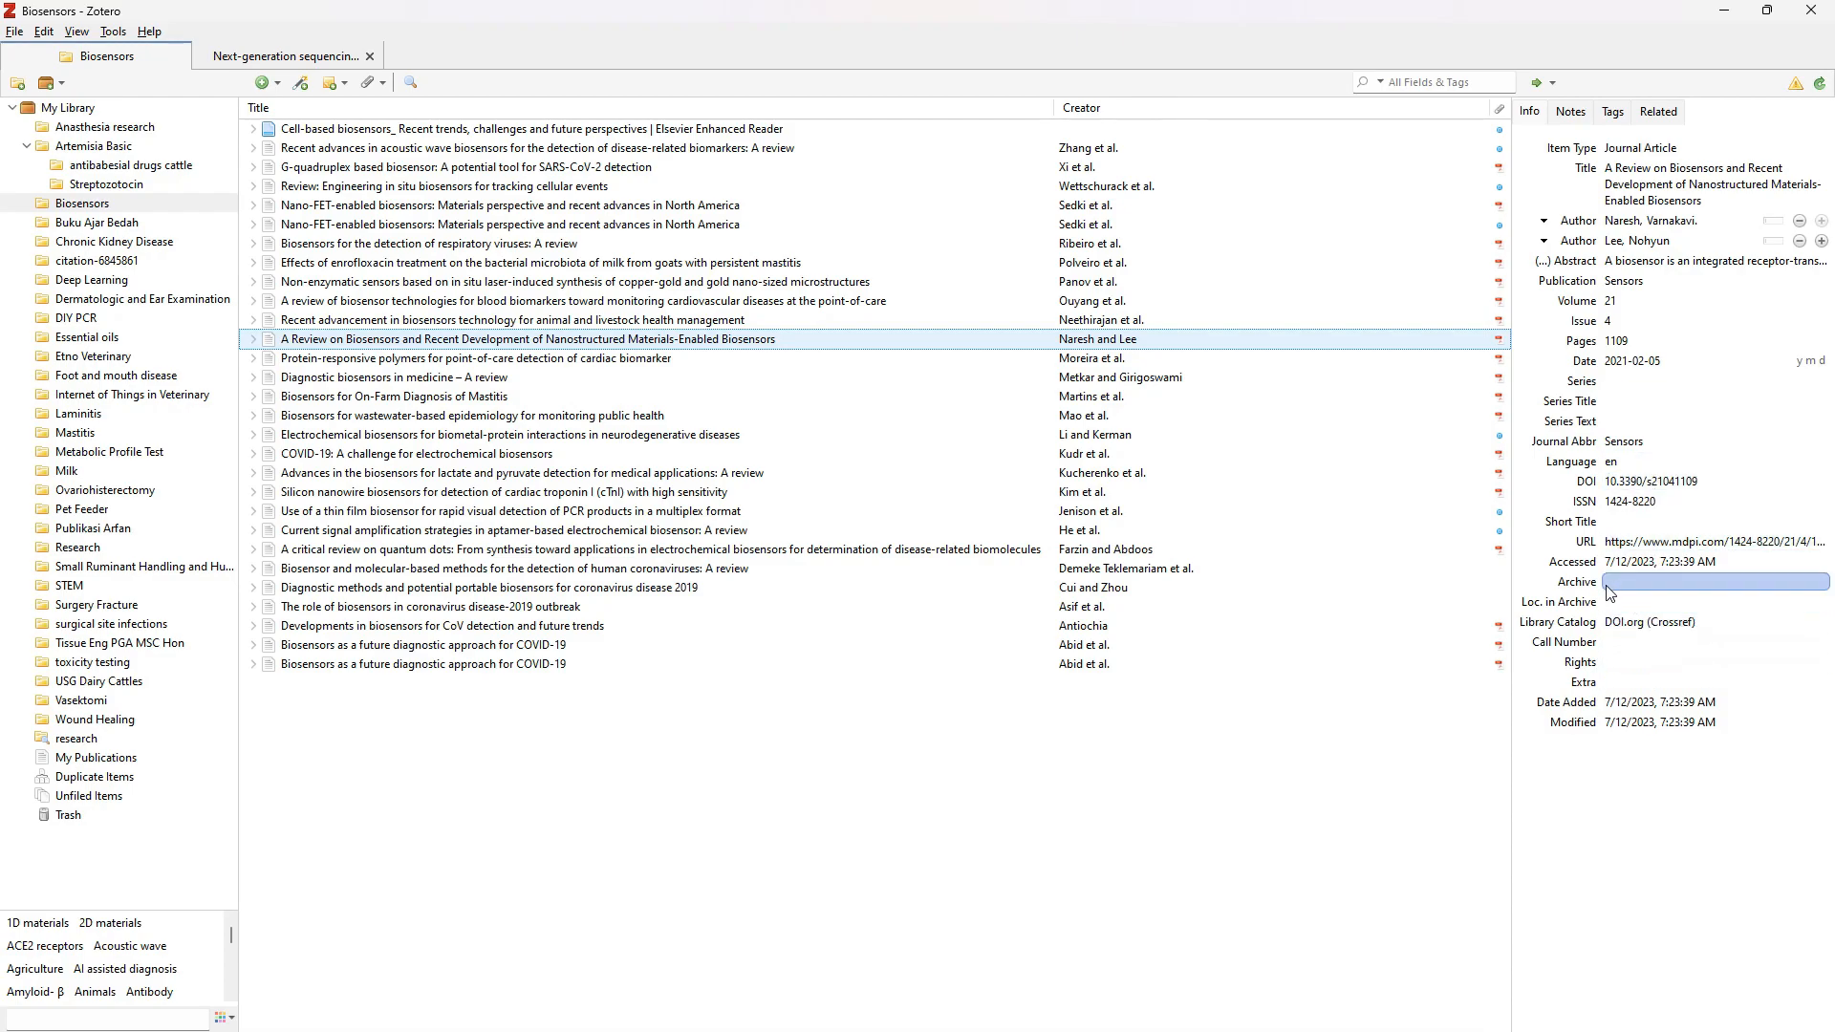
pyautogui.click(1726, 543)
pyautogui.click(1661, 543)
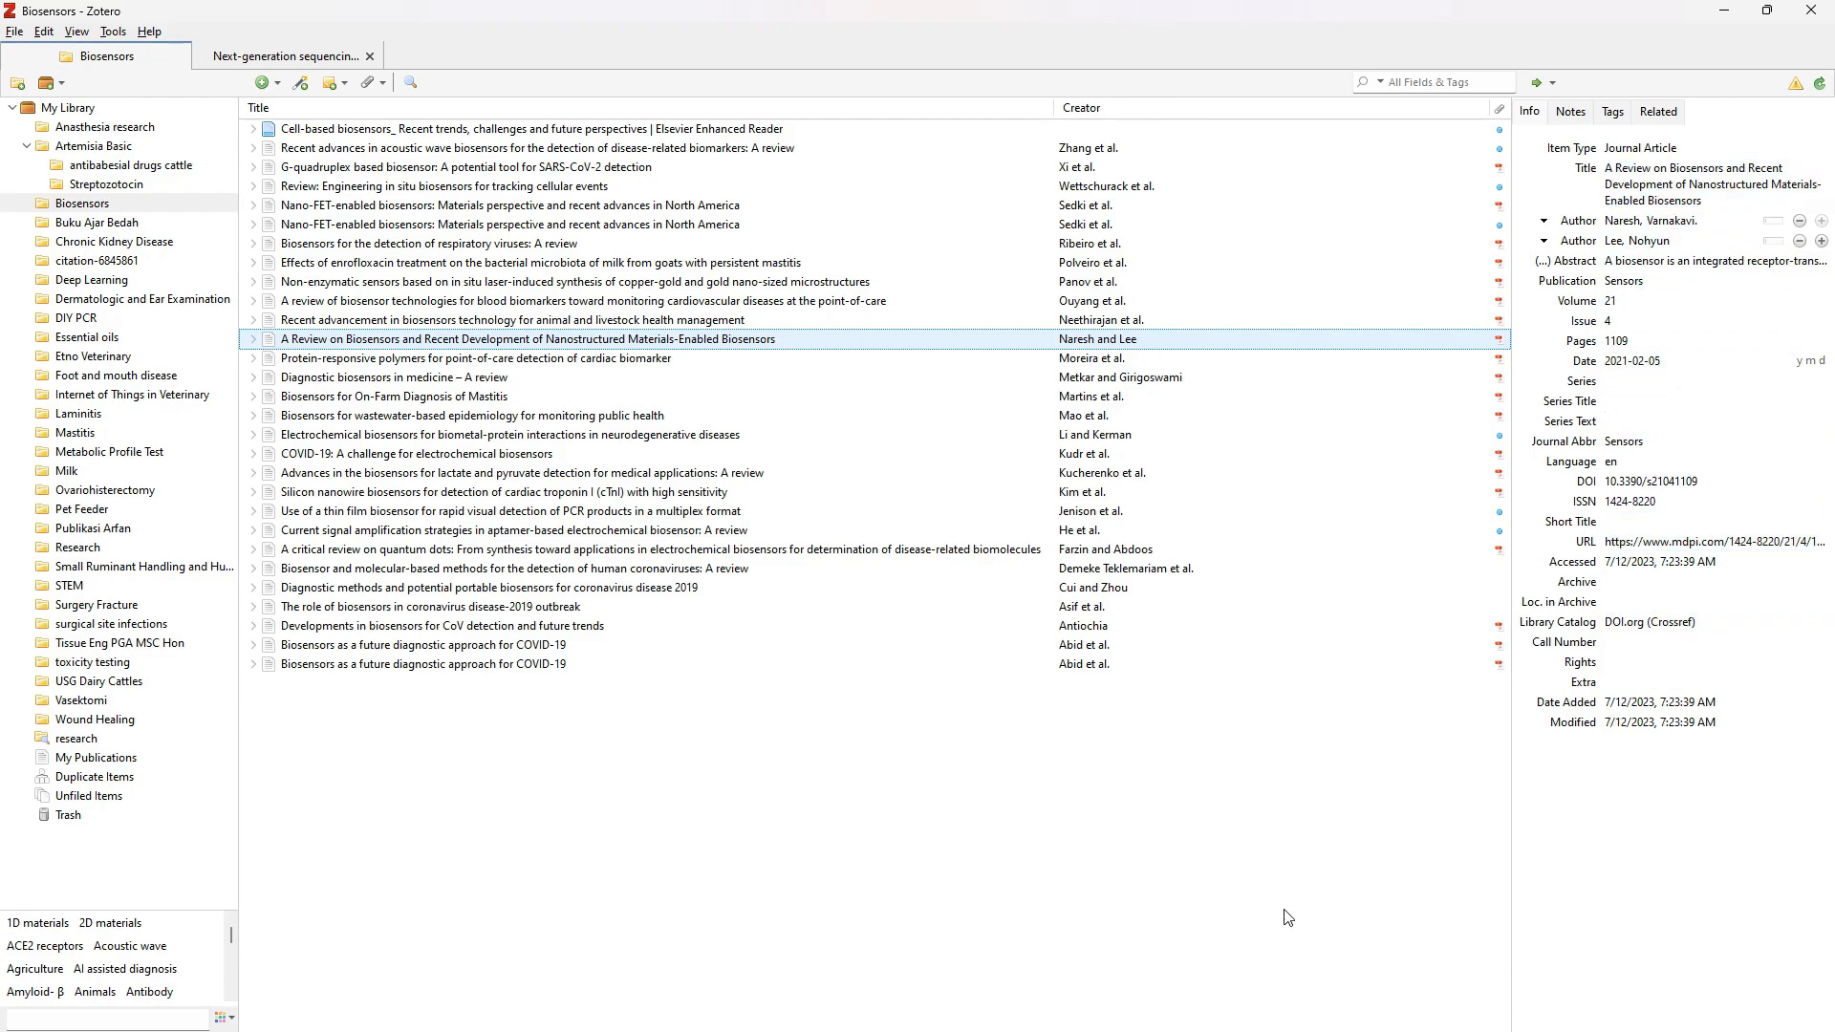
pyautogui.click(292, 587)
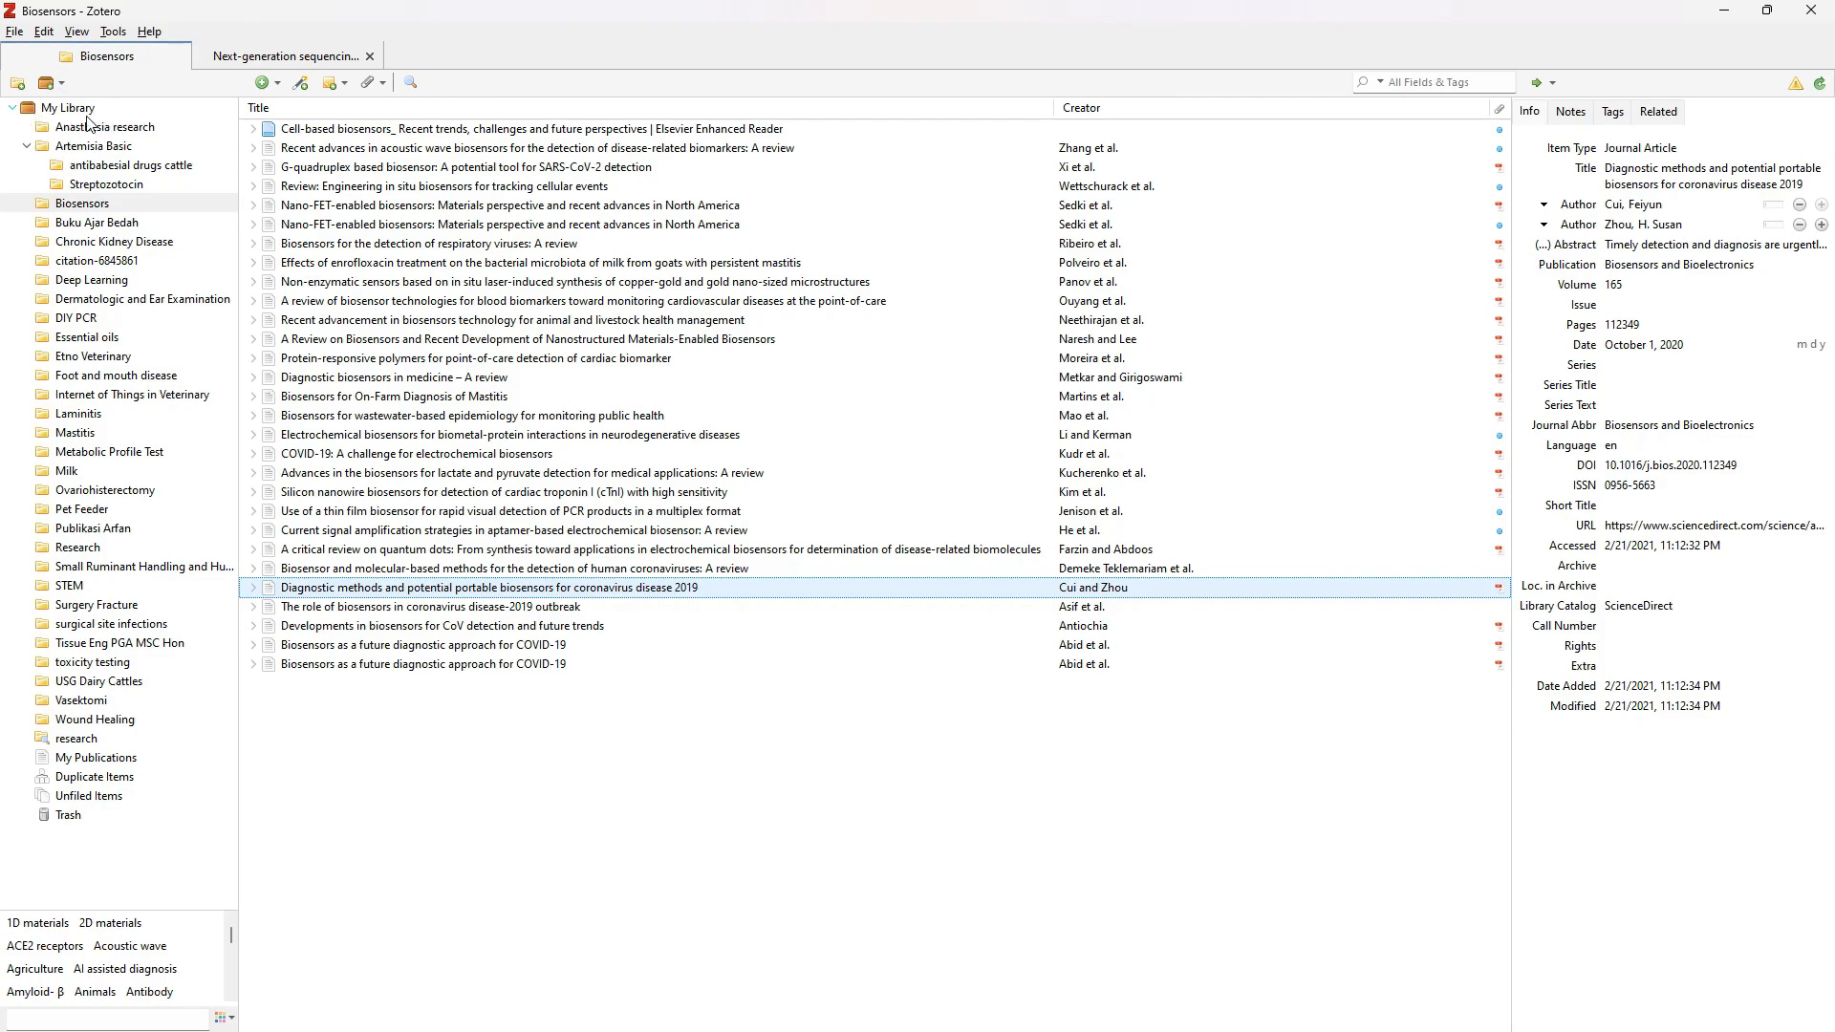
# - Show the Artemisia Basic collection's items and collapse its subcollections in the library tree
pyautogui.click(27, 146)
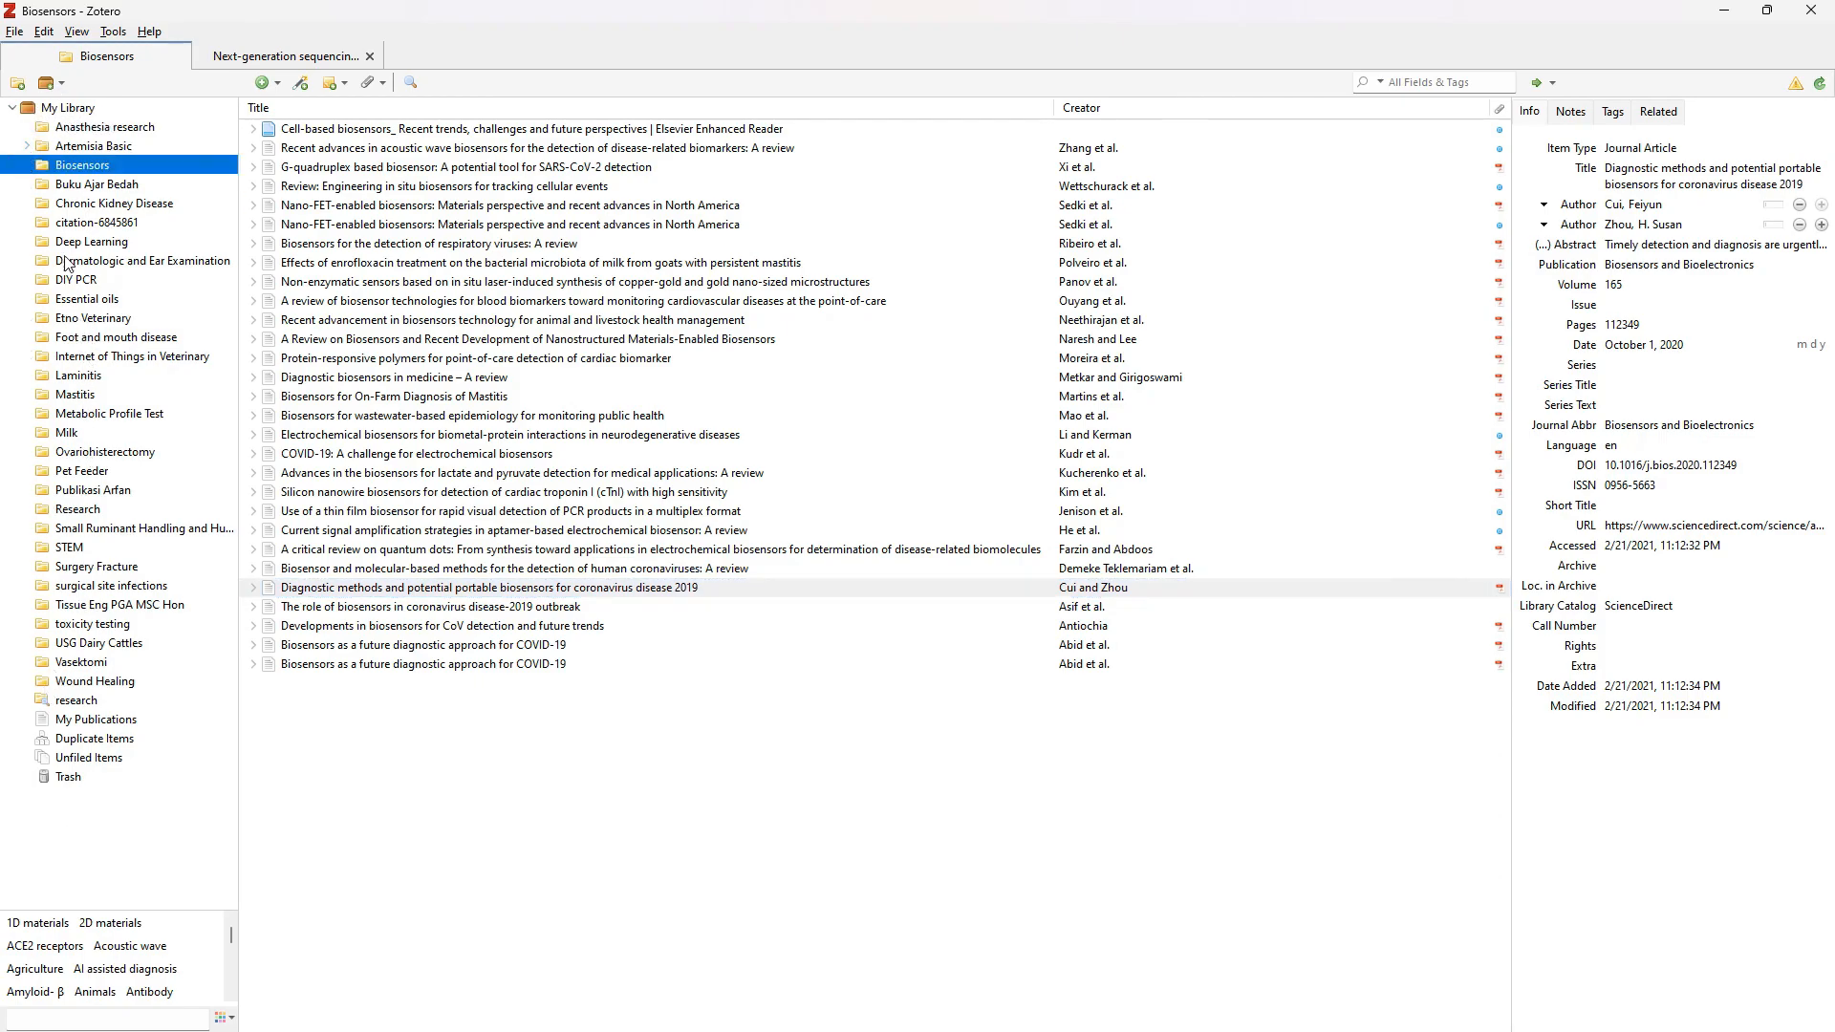
pyautogui.click(27, 146)
pyautogui.click(30, 150)
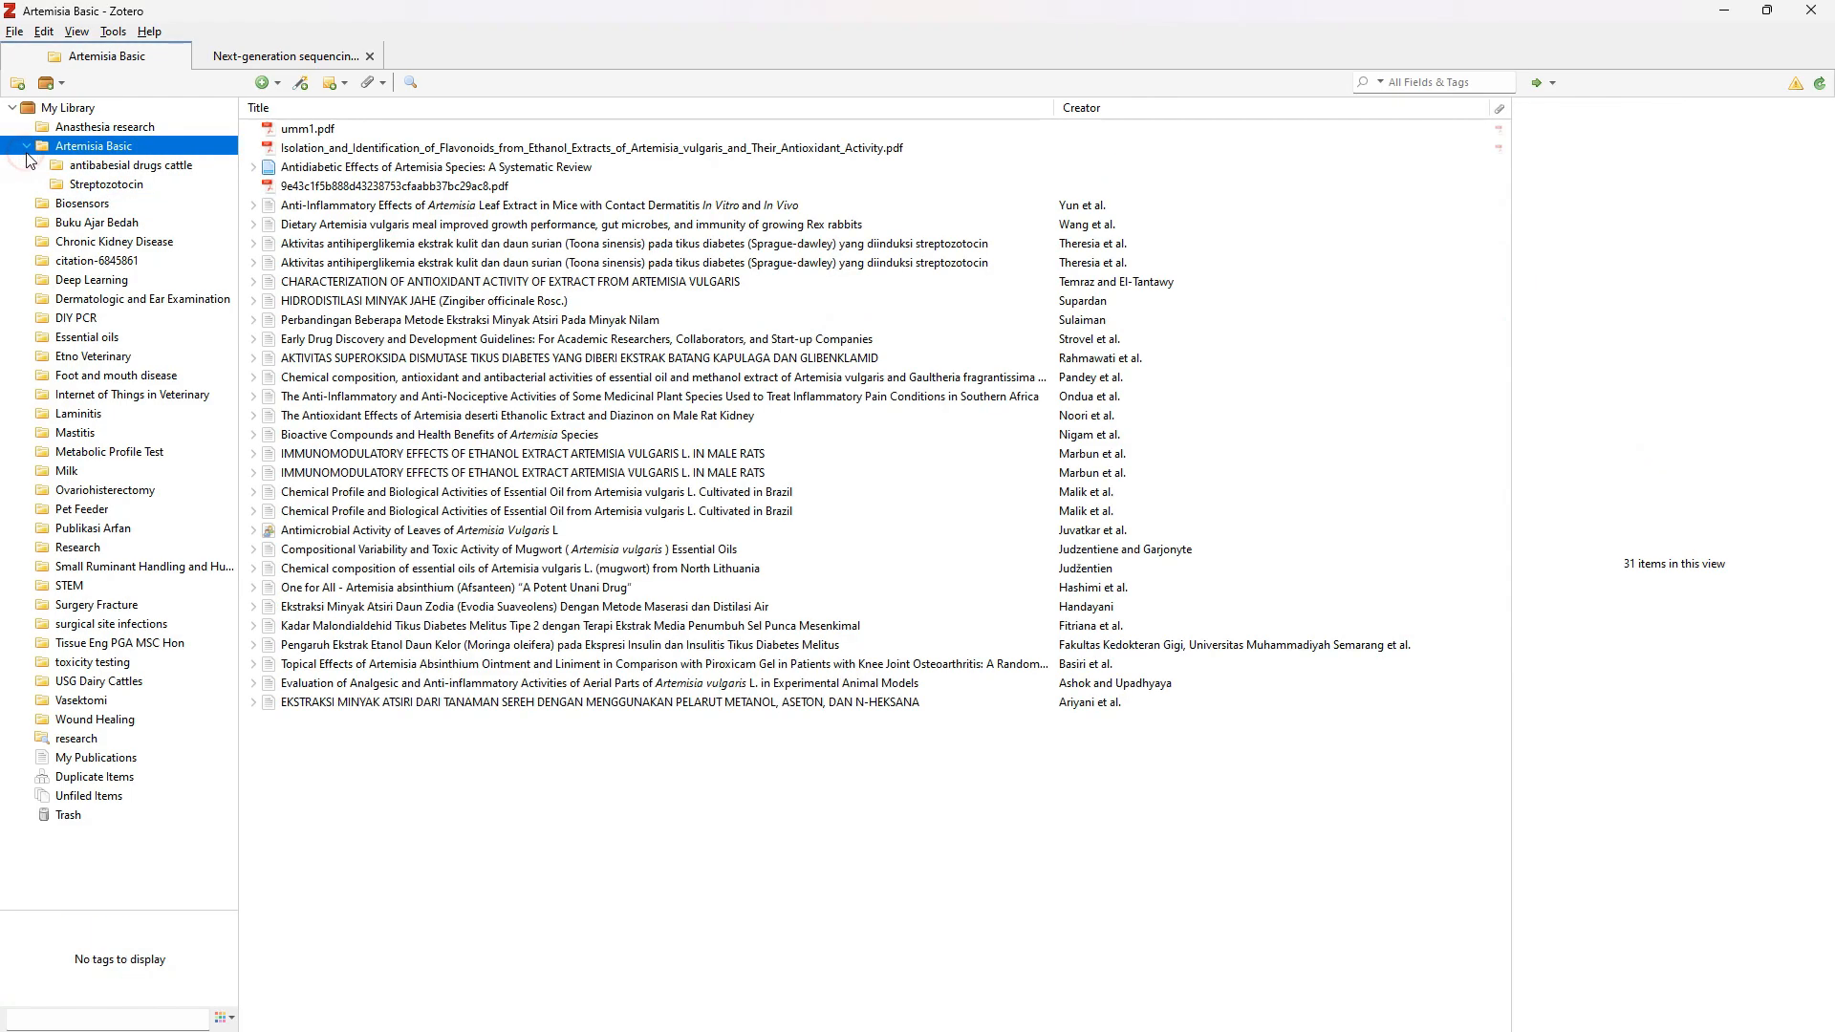
pyautogui.click(27, 146)
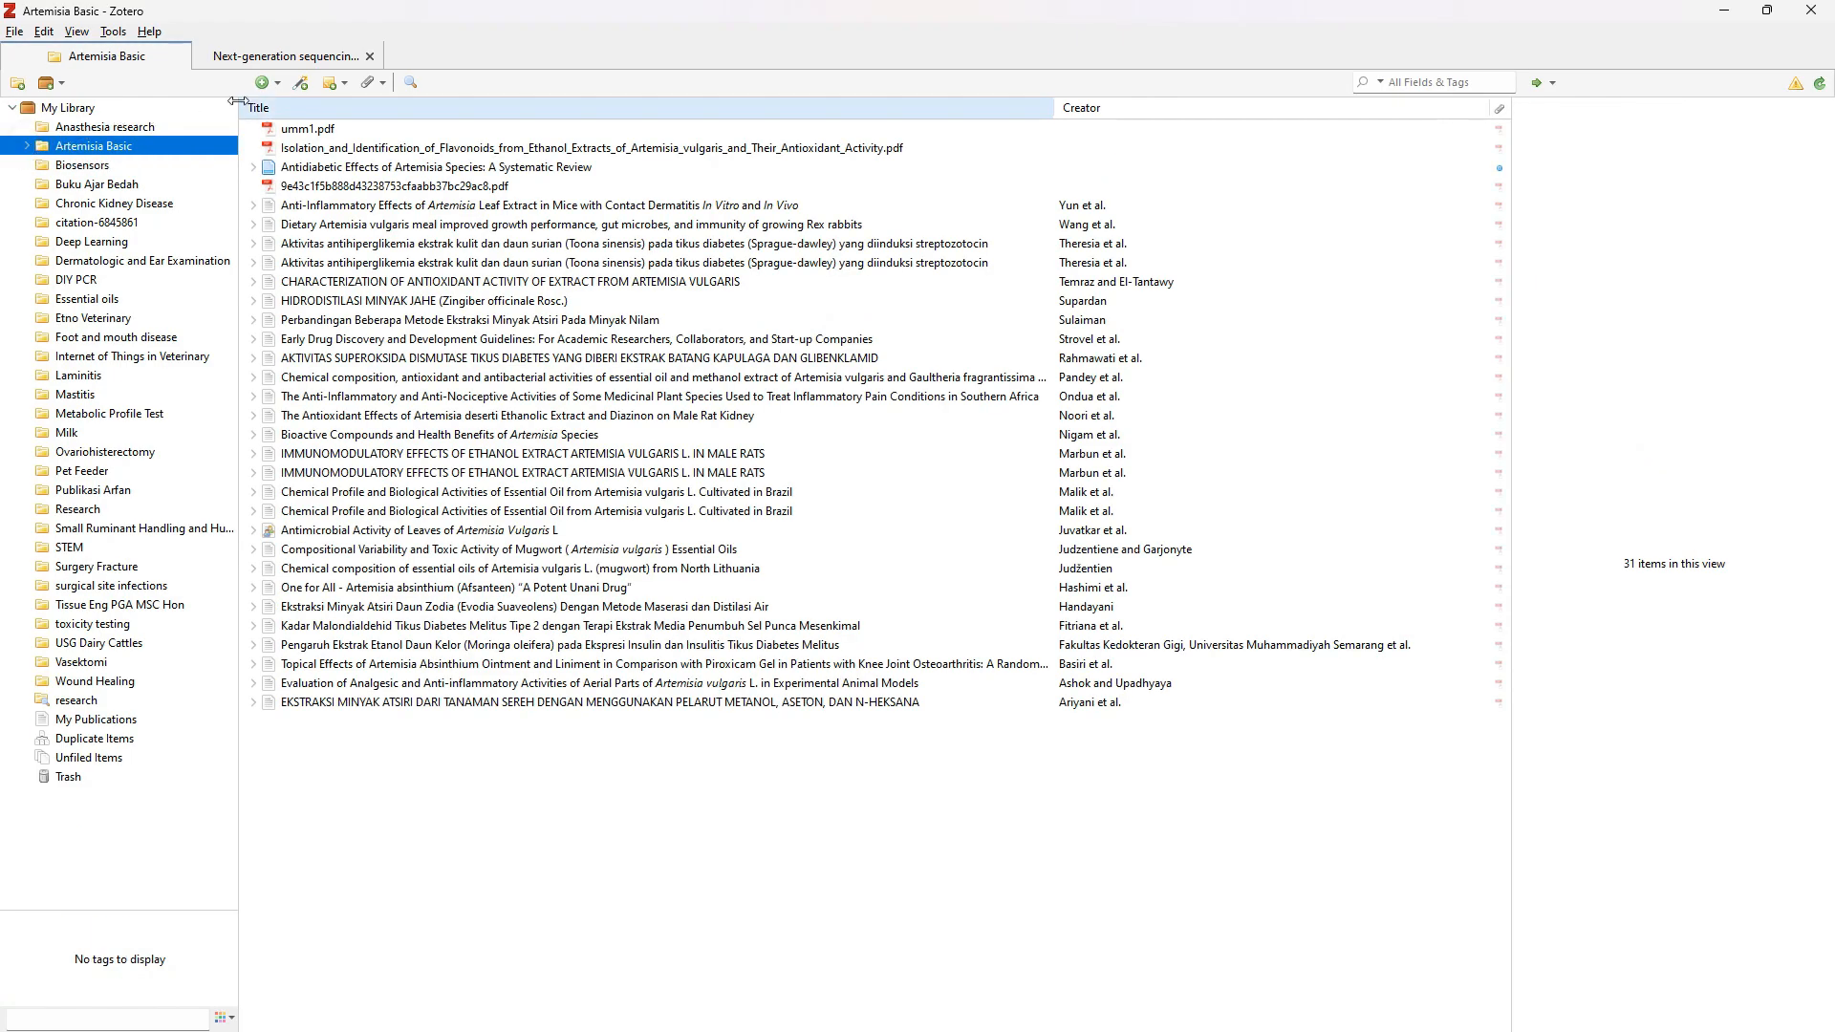
# - Create a new collection named Dairy Cattle in My Library and display it
pyautogui.click(19, 84)
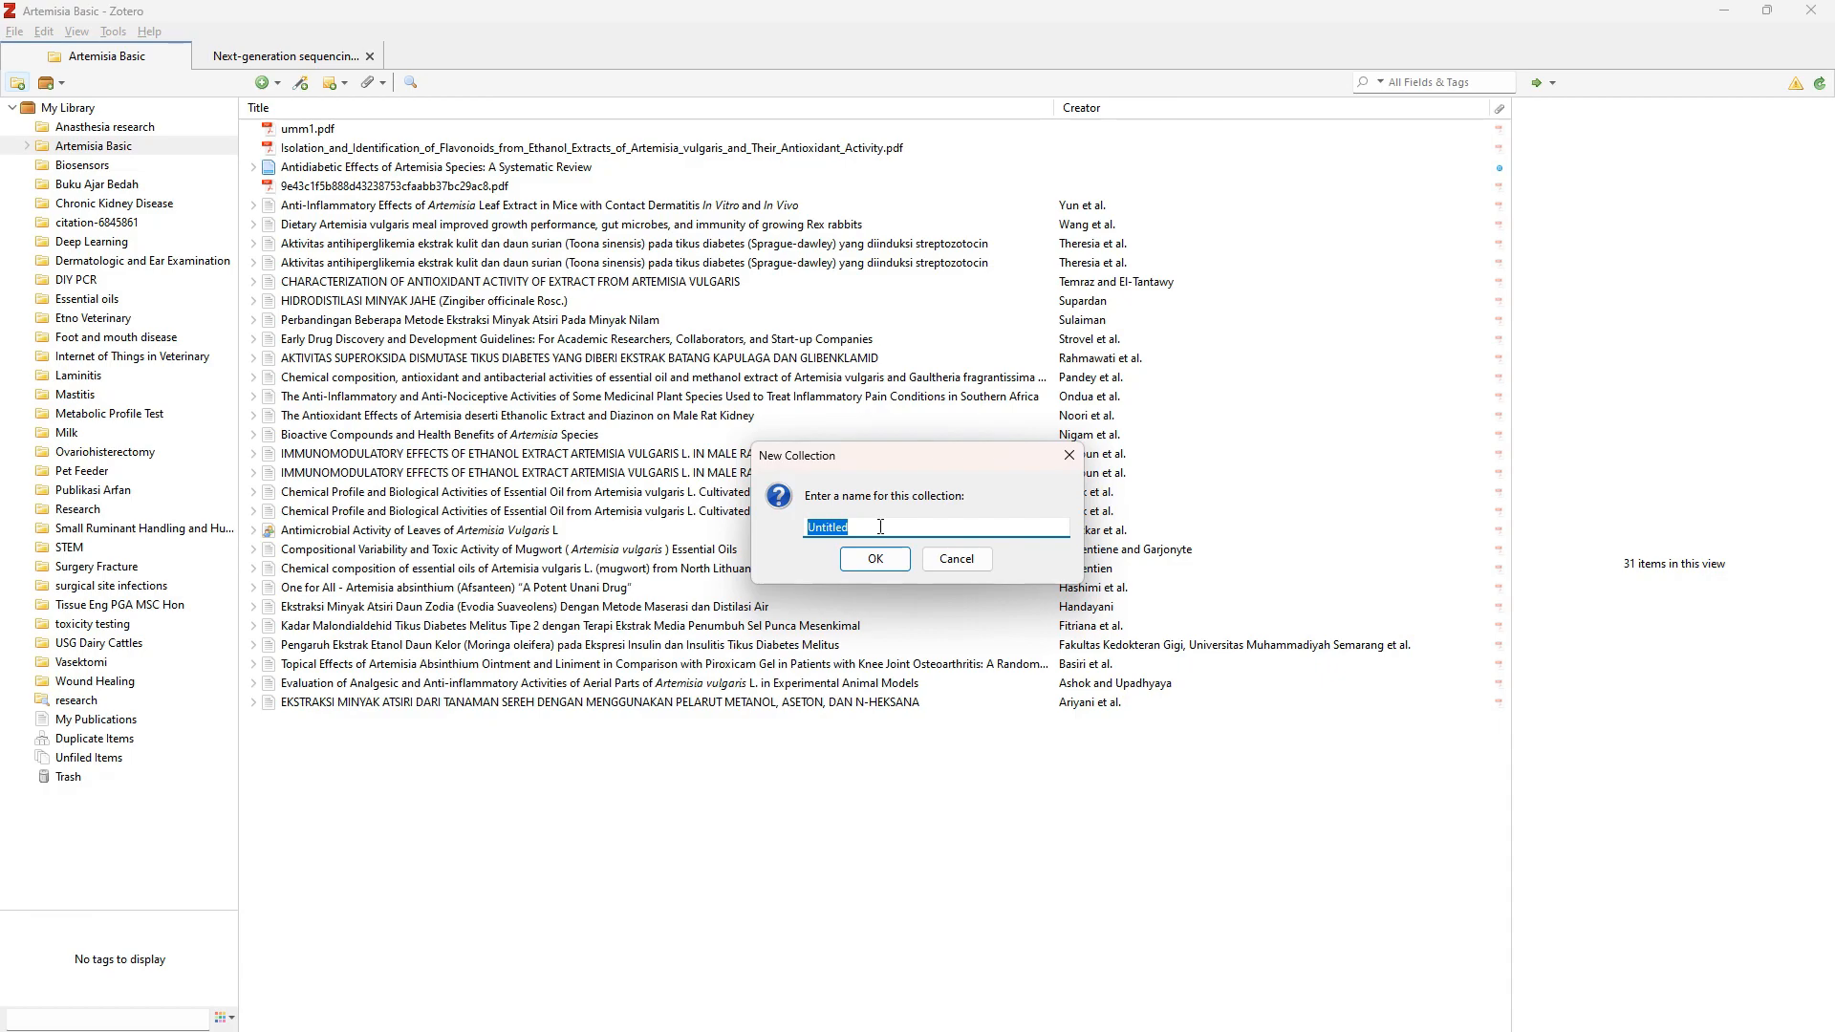
pyautogui.write('Dairy Ca')
pyautogui.click(874, 559)
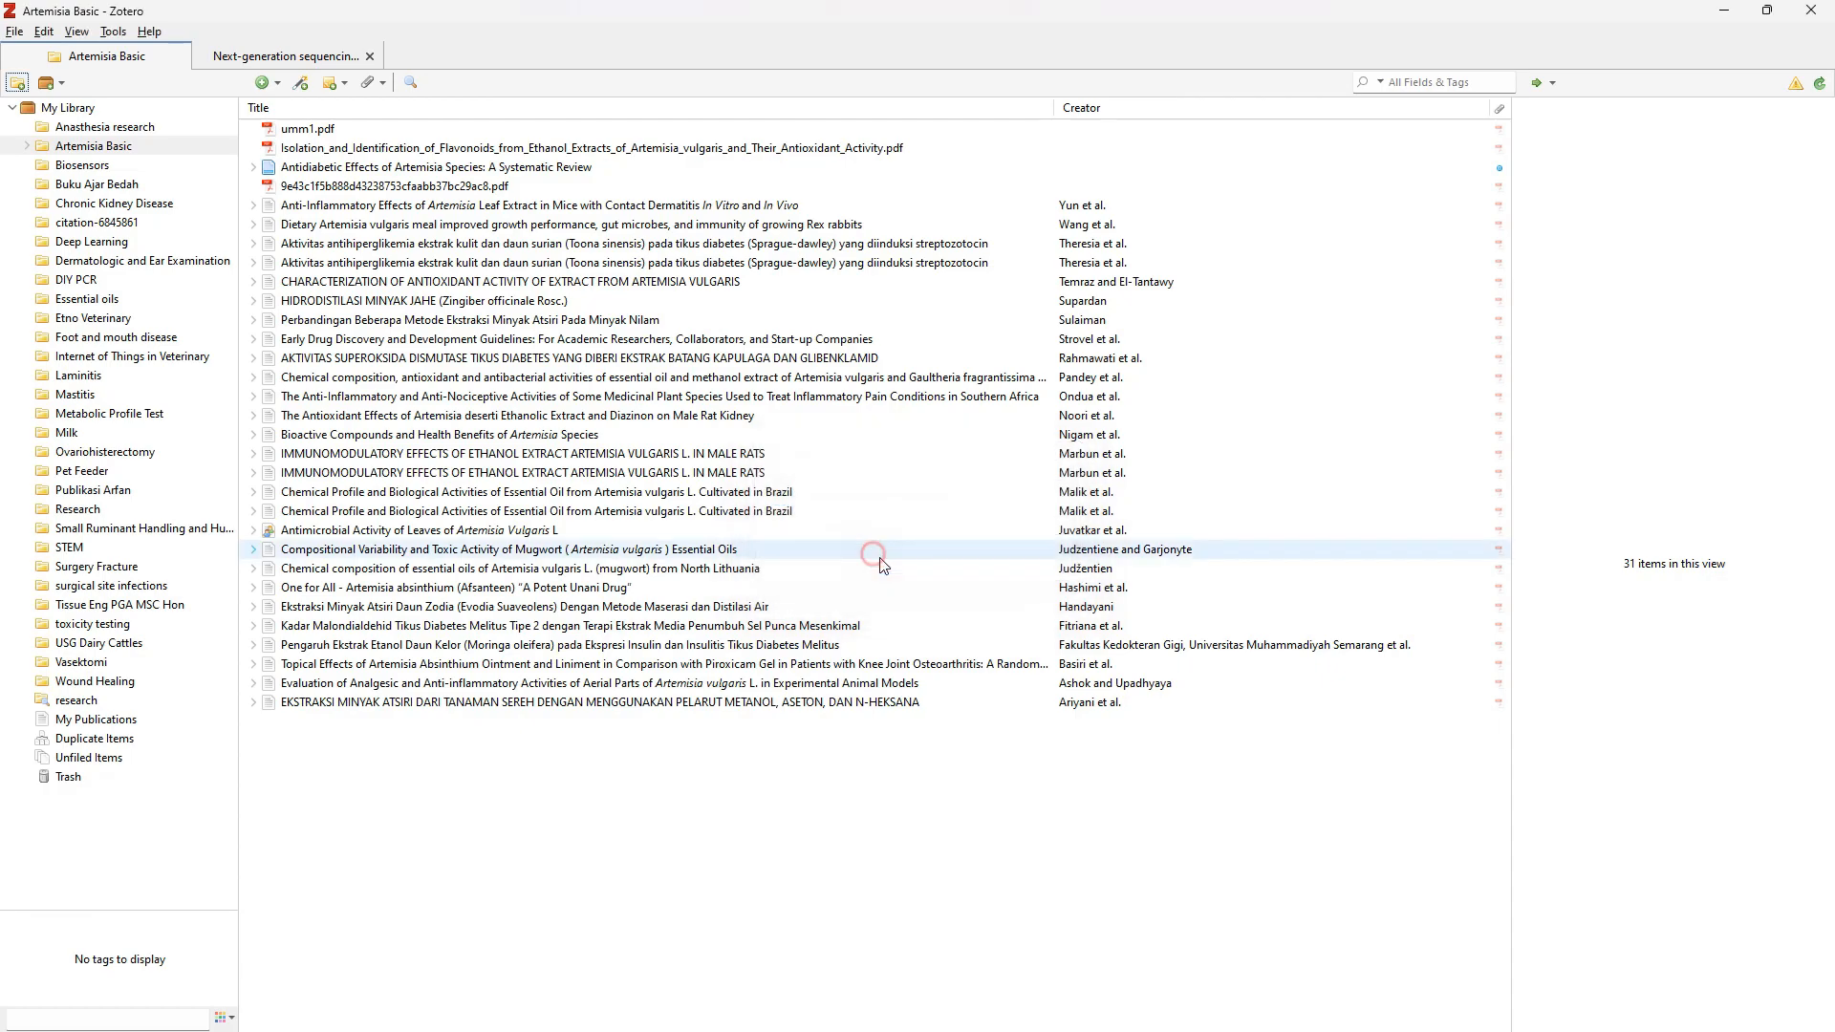
pyautogui.doubleClick(100, 239)
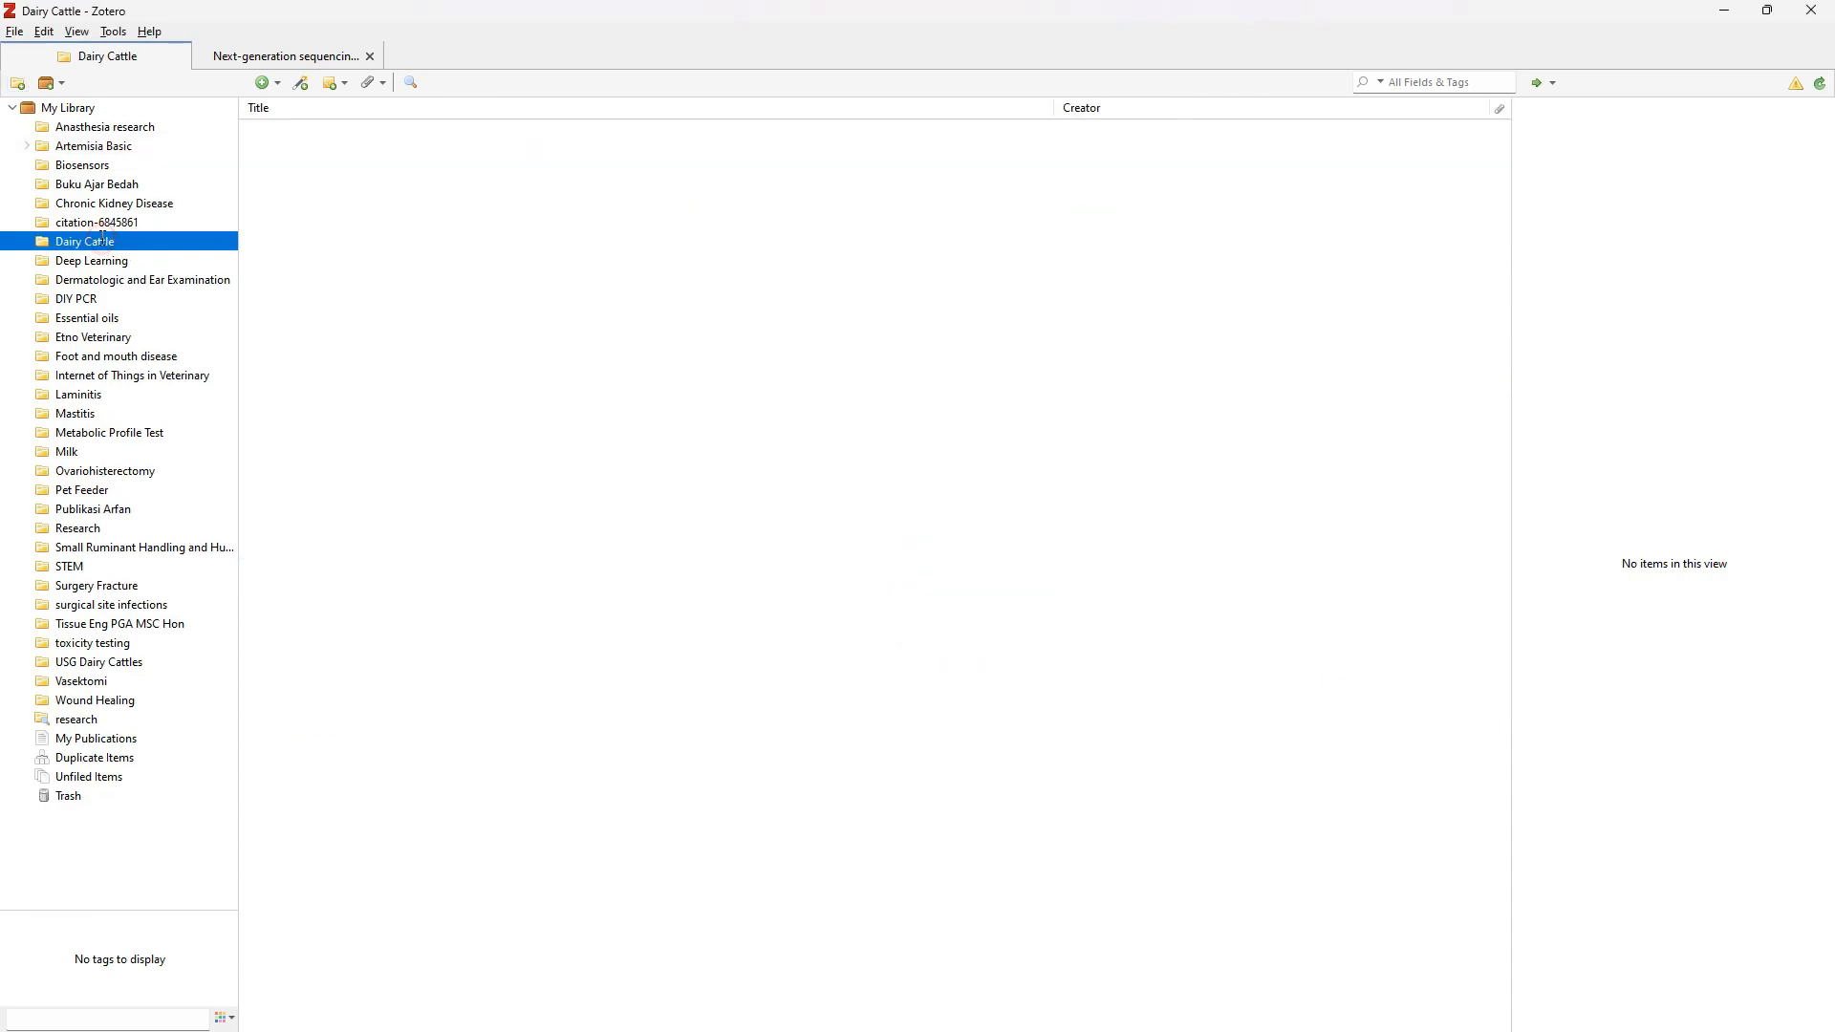
pyautogui.click(413, 357)
pyautogui.click(413, 179)
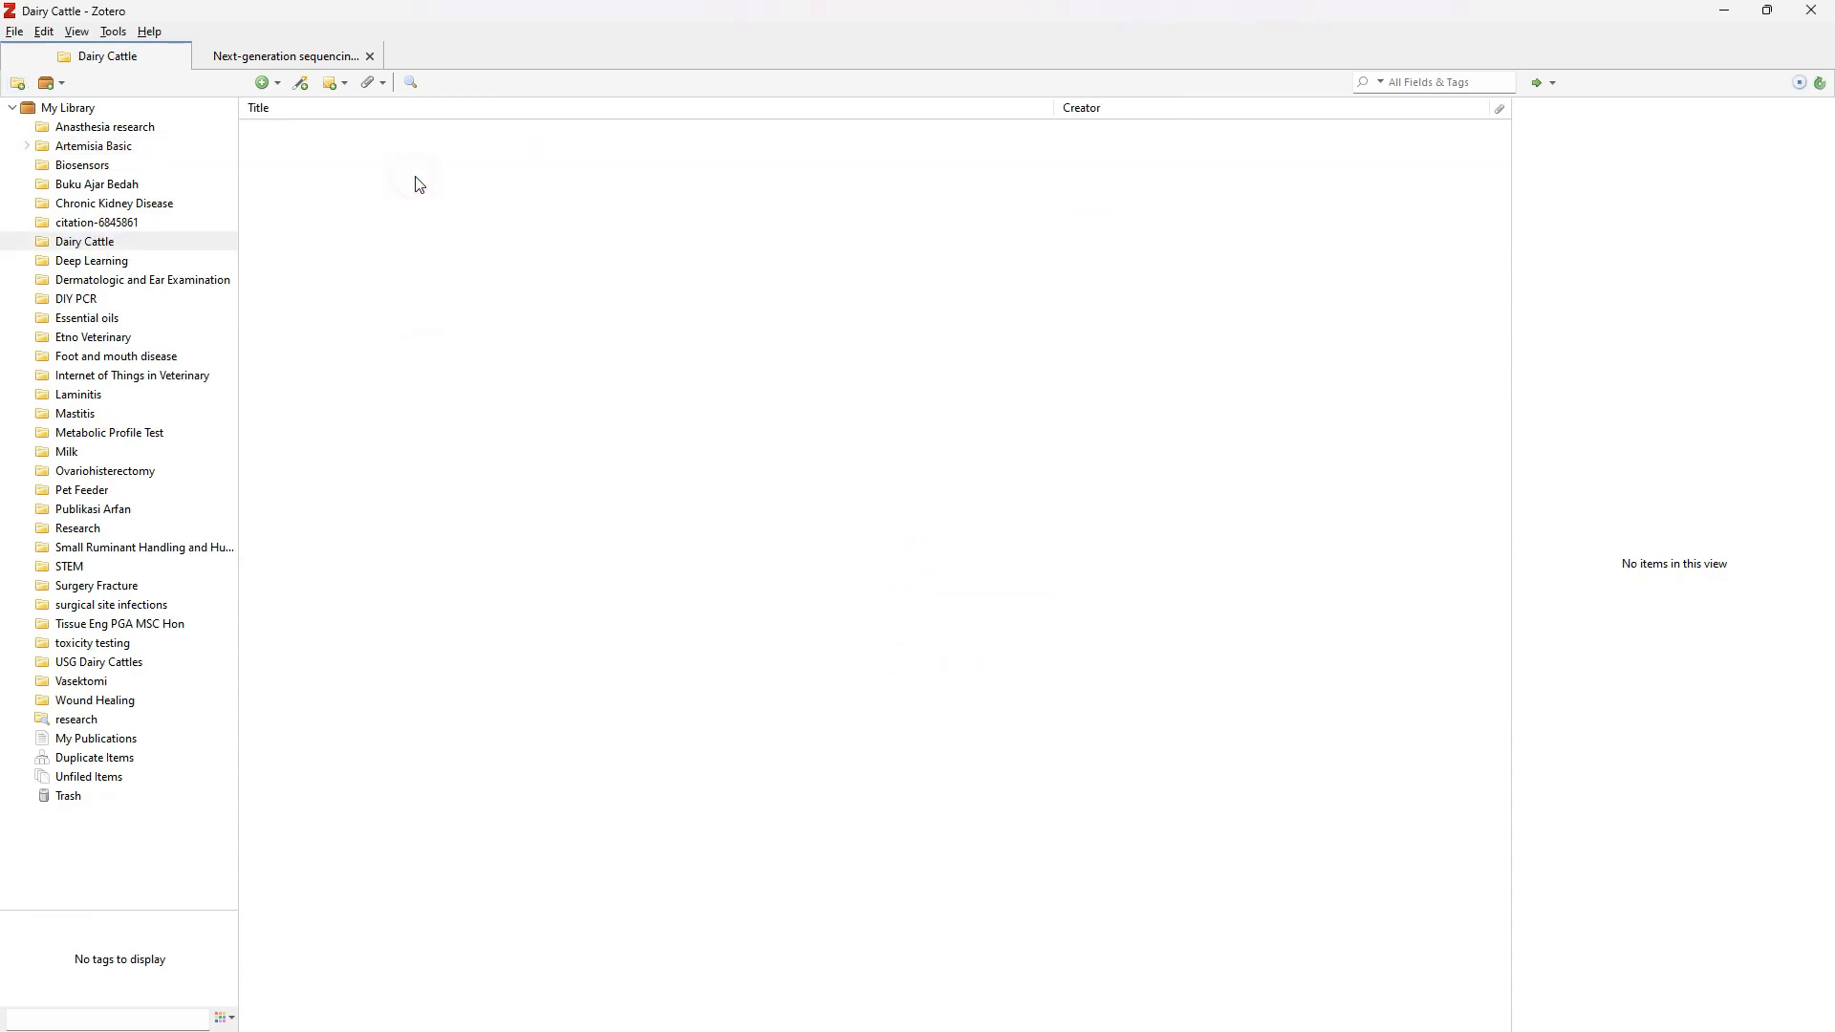
# - Add a blank Journal Article item to the Dairy Cattle collection and bring up the add-by-identifier entry
pyautogui.click(280, 84)
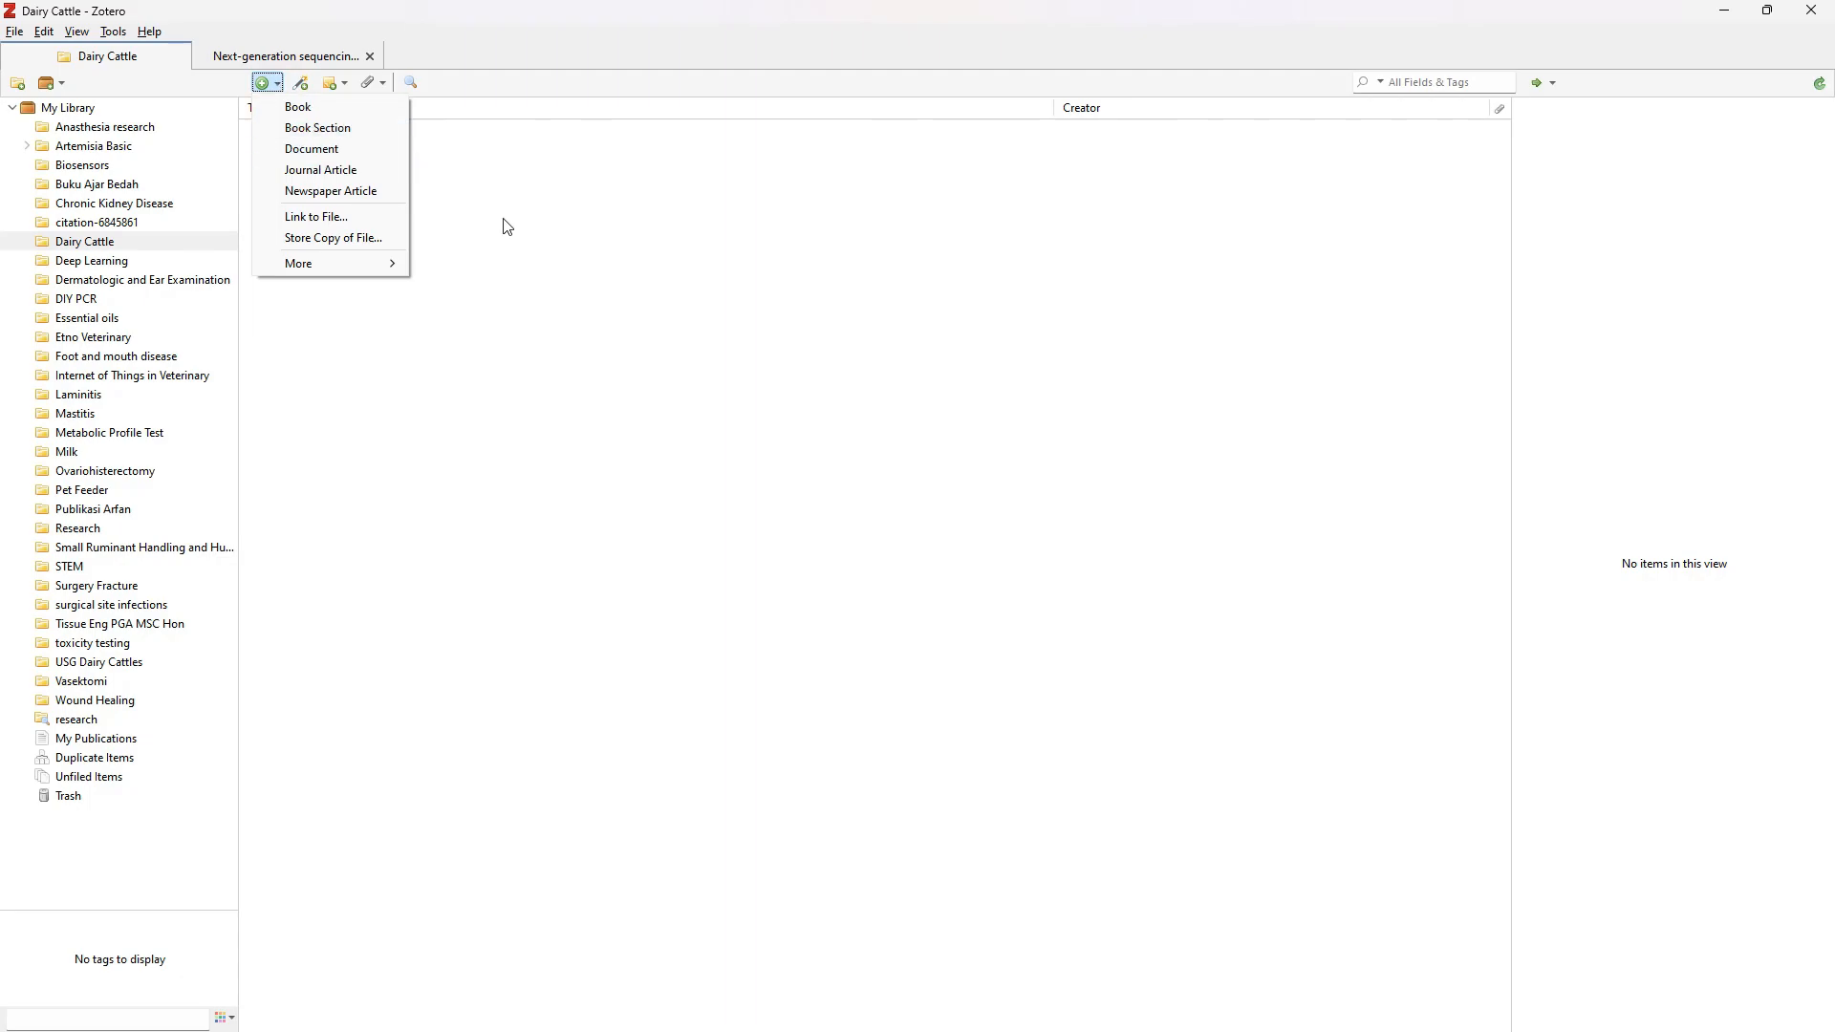
pyautogui.click(542, 244)
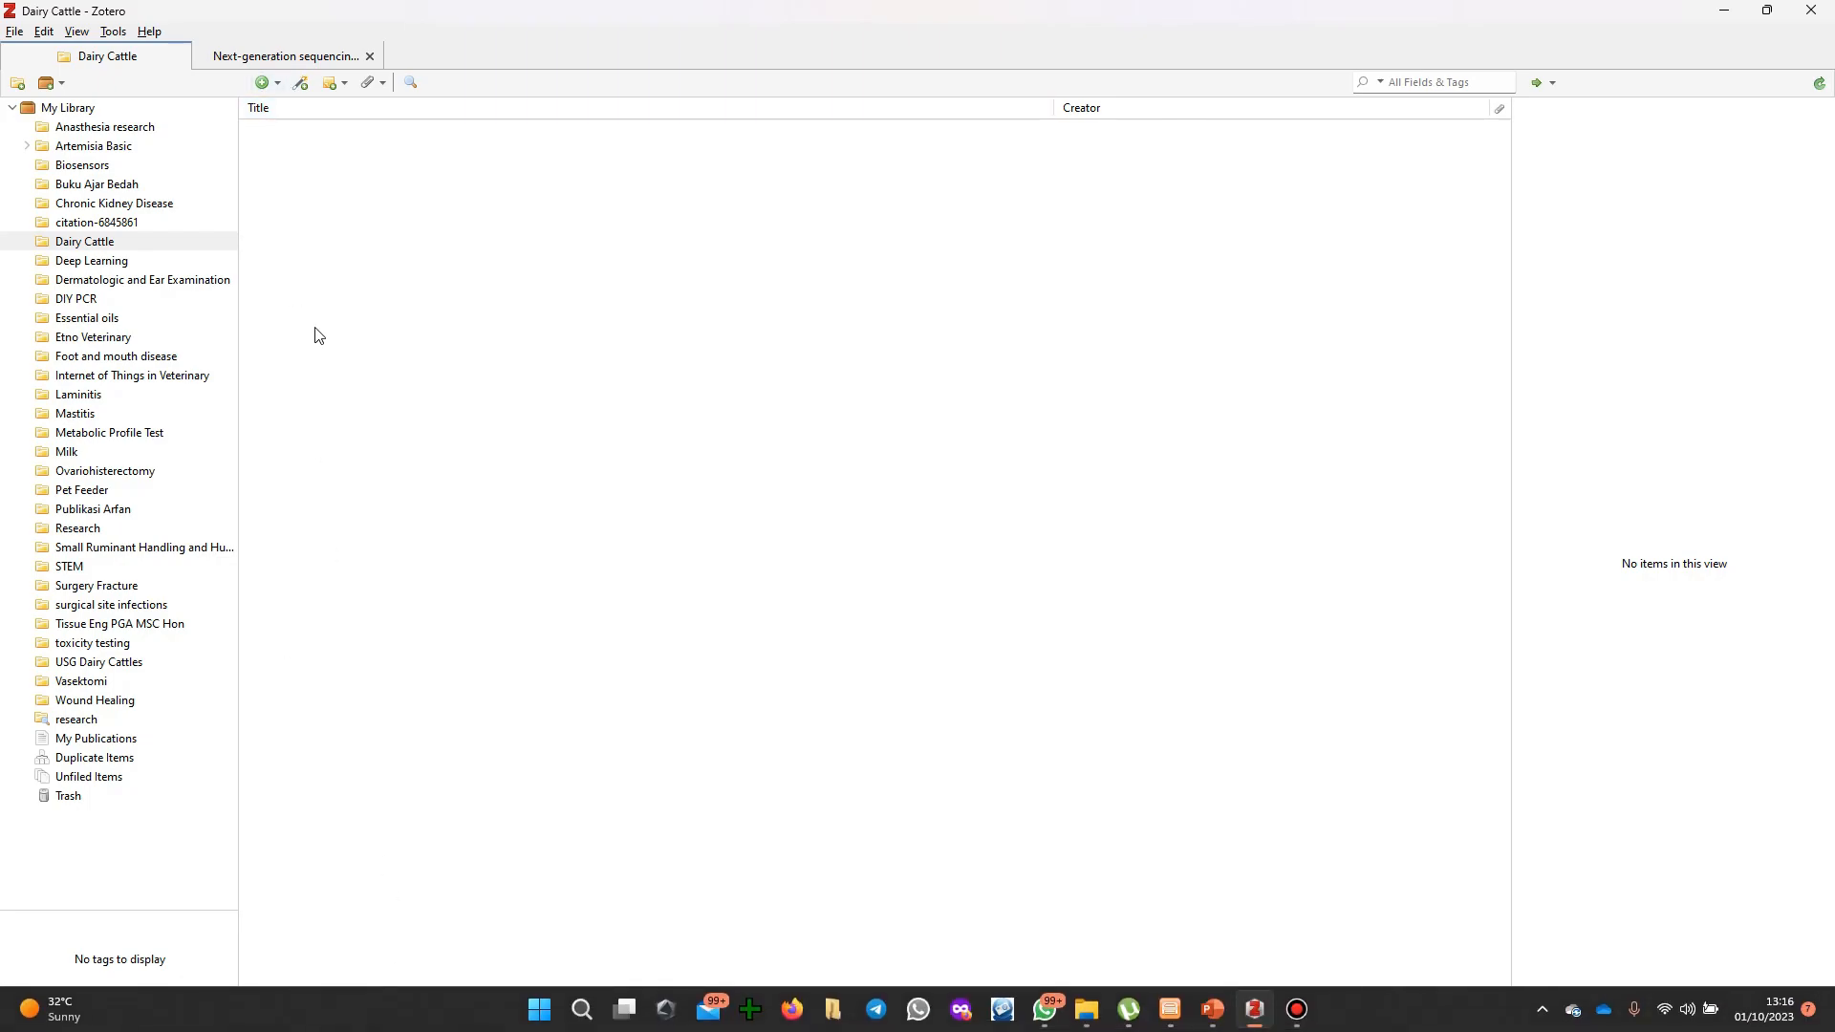
pyautogui.click(275, 85)
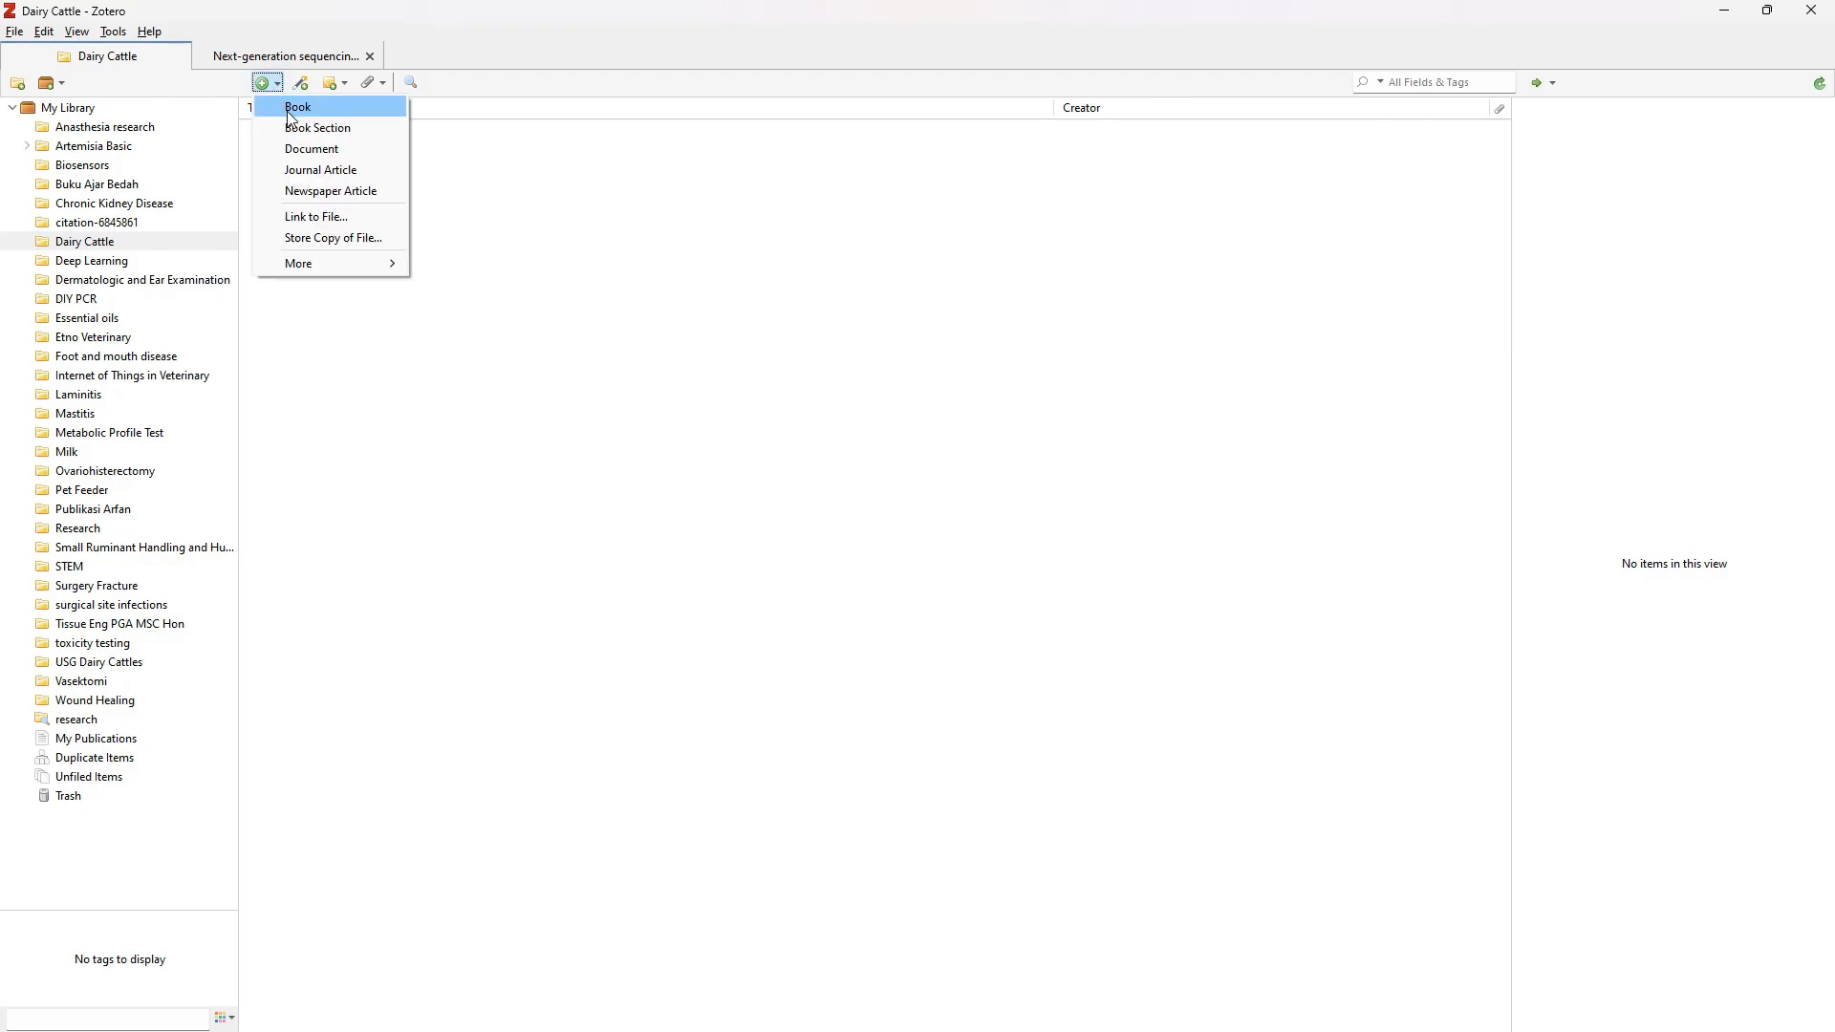
pyautogui.click(302, 170)
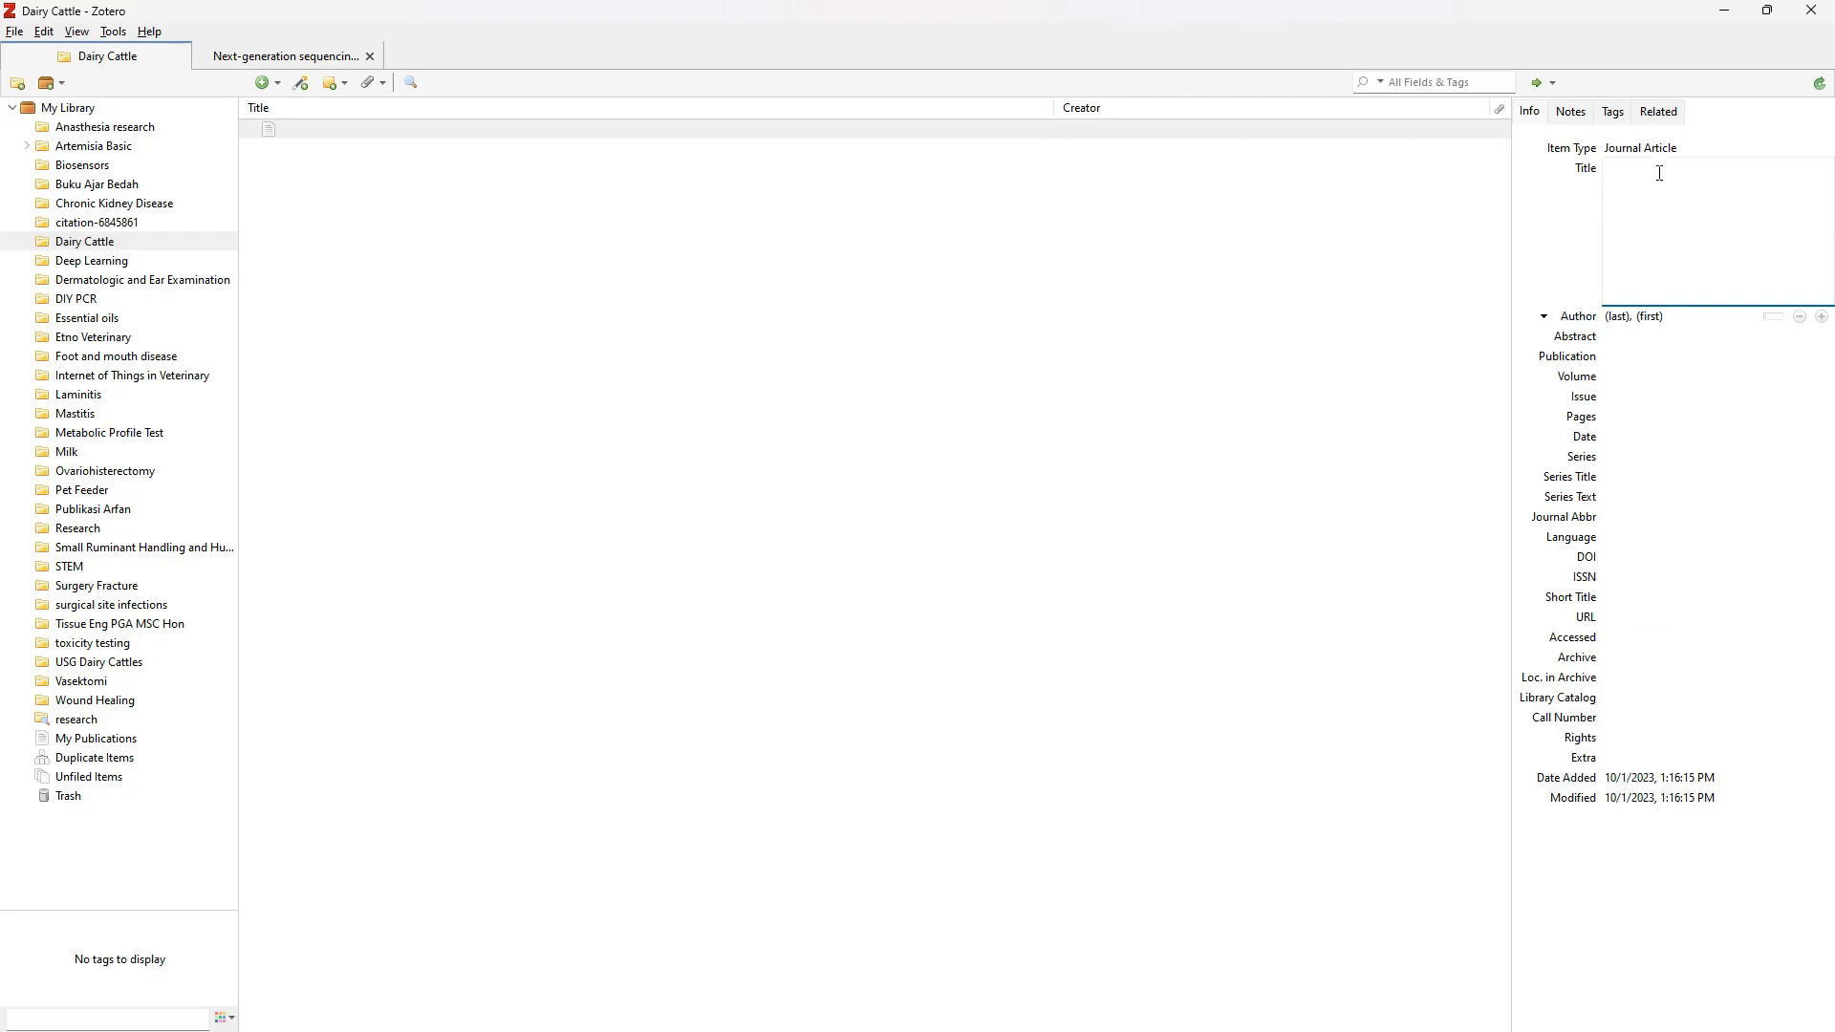
pyautogui.click(302, 84)
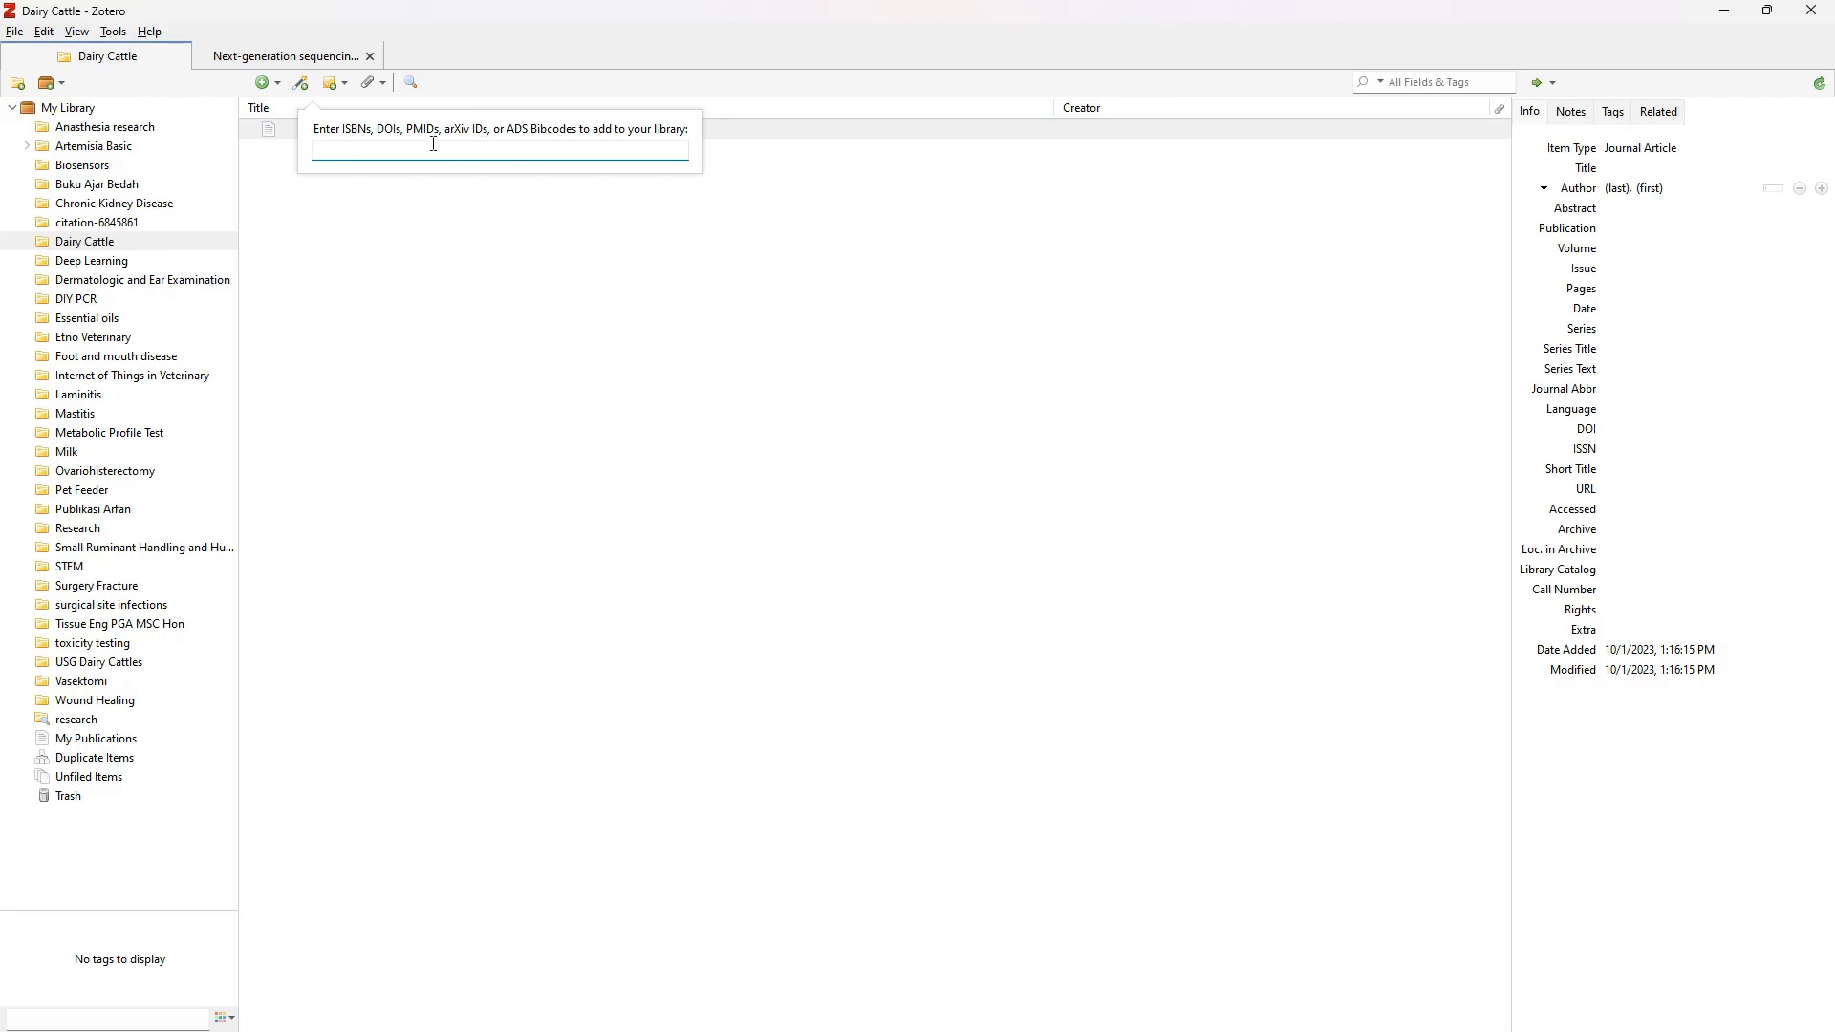
# - Switch to Firefox and load sciencedirect.com in a new browser tab
pyautogui.click(791, 1012)
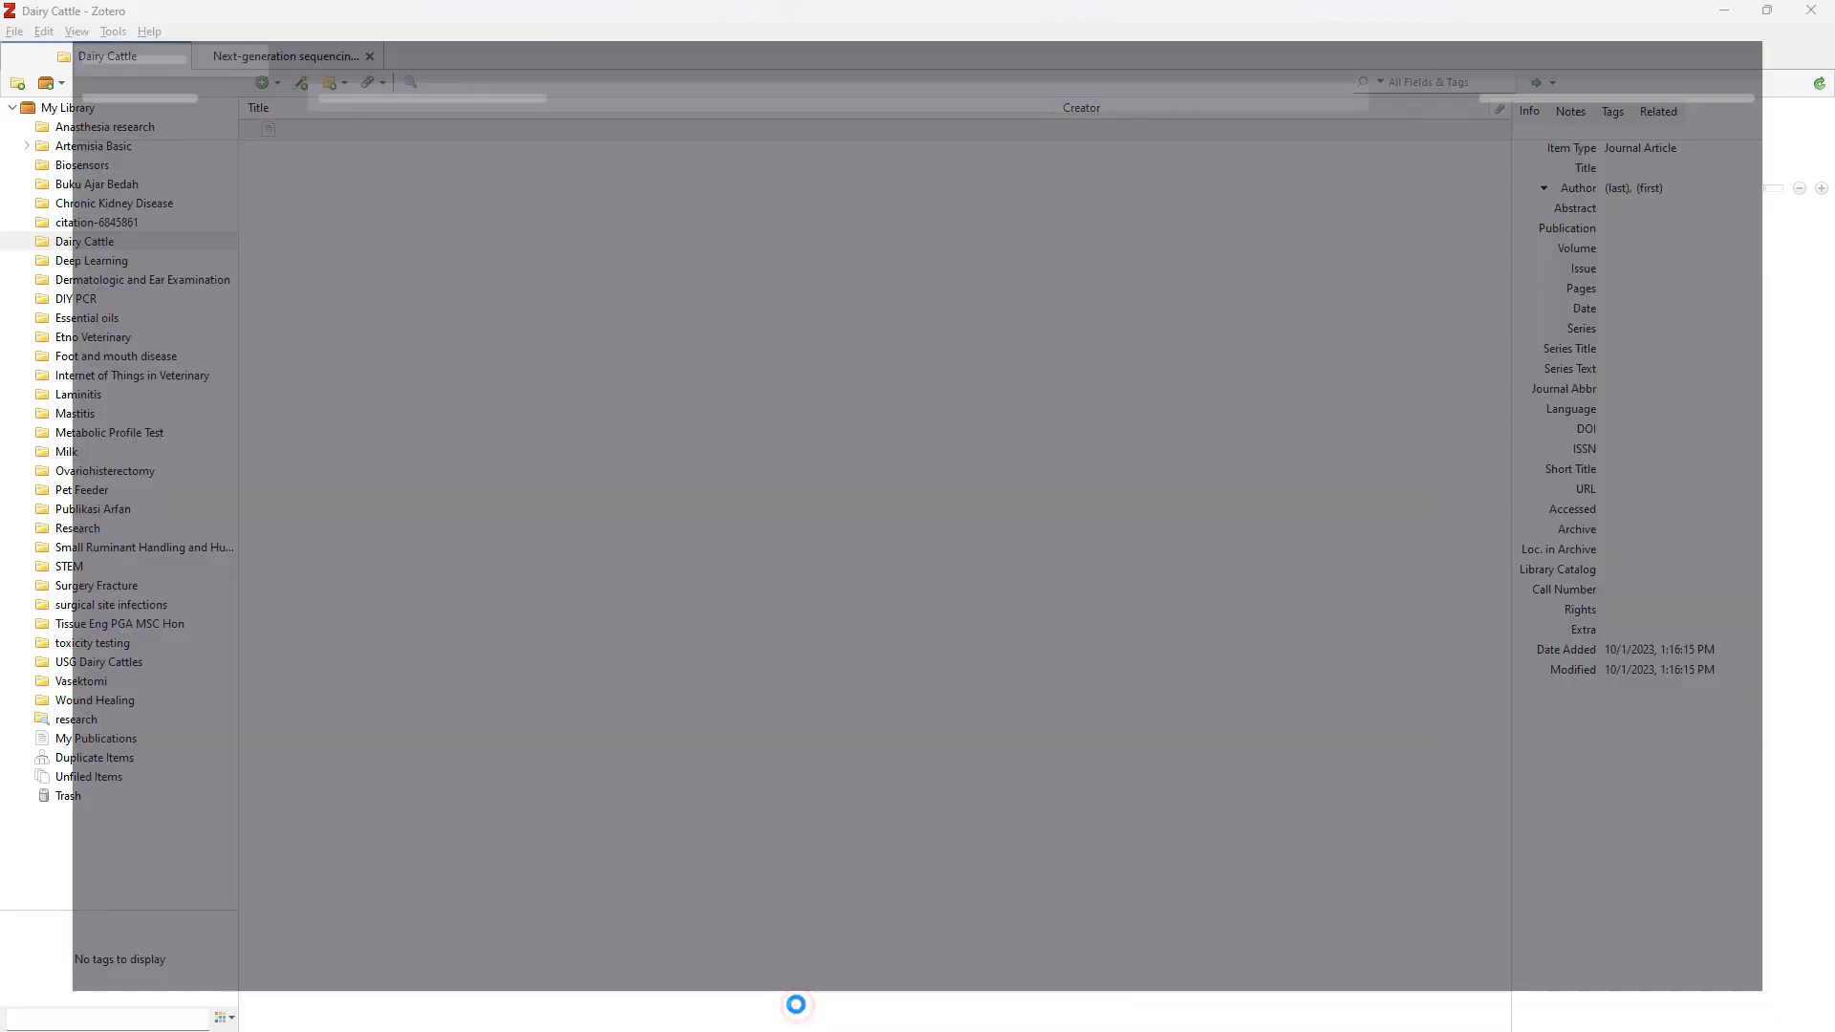
pyautogui.click(275, 20)
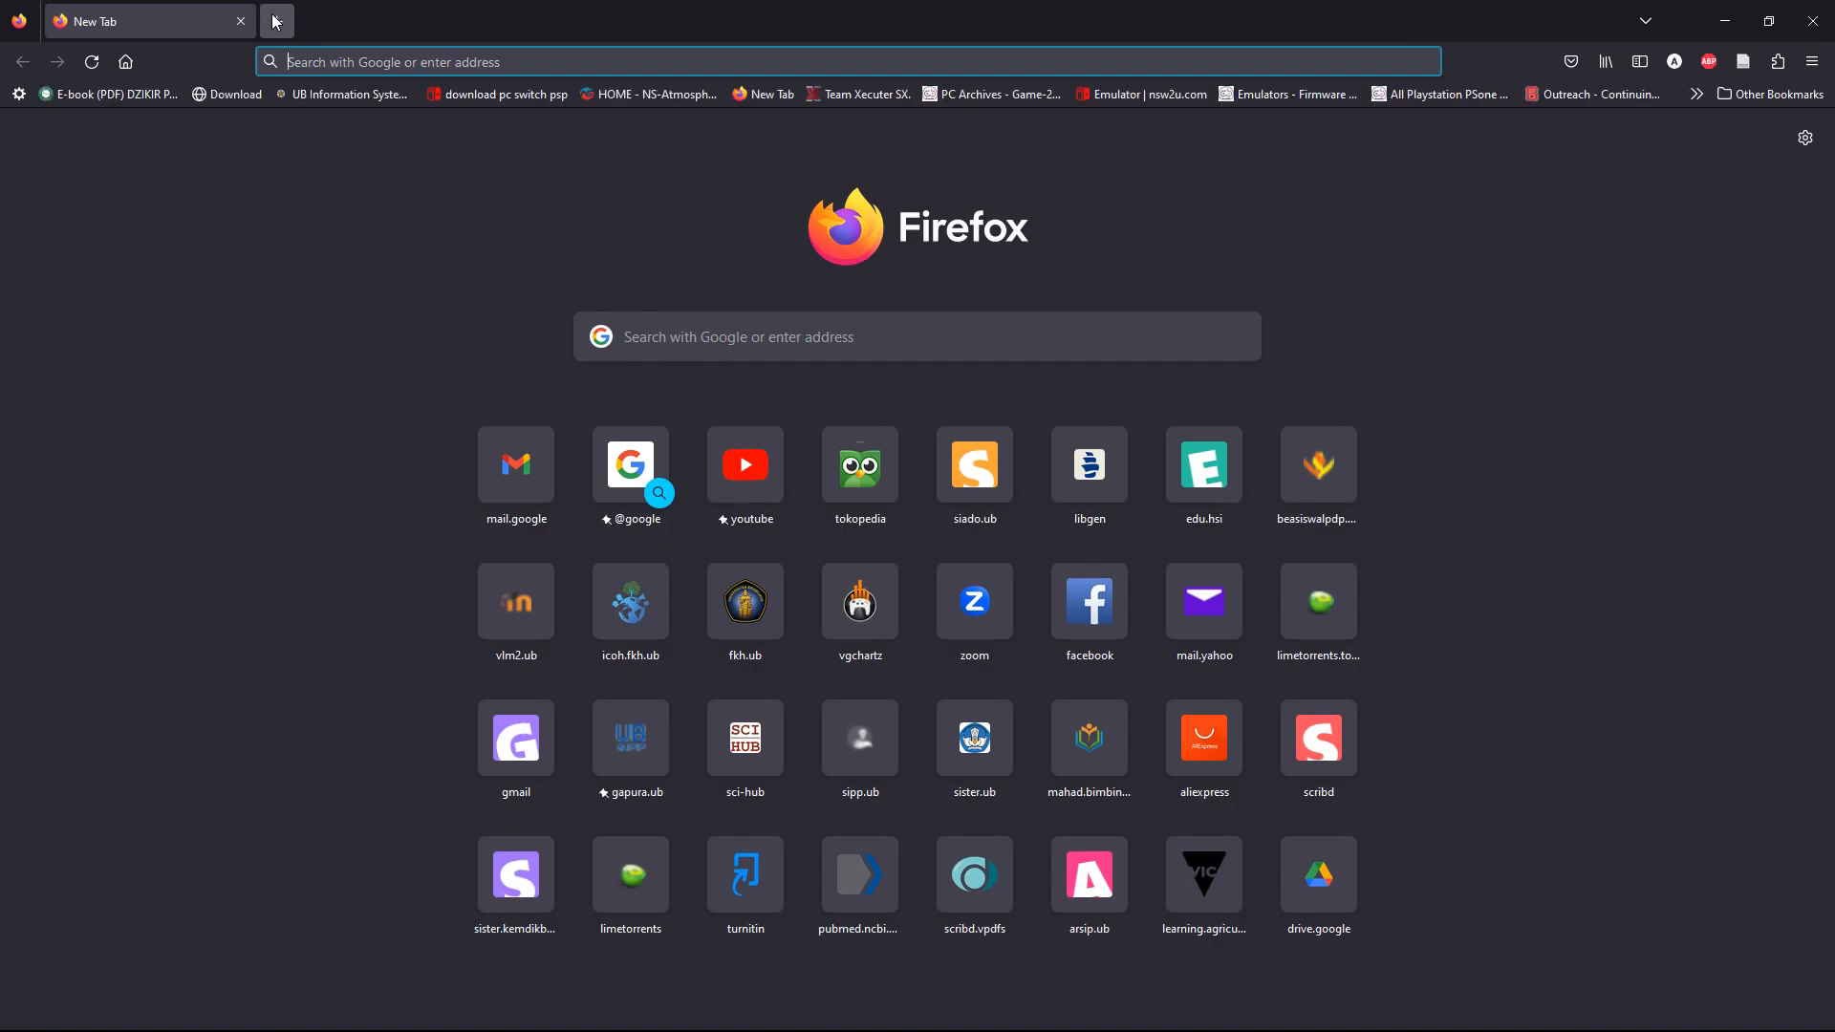
pyautogui.click(364, 64)
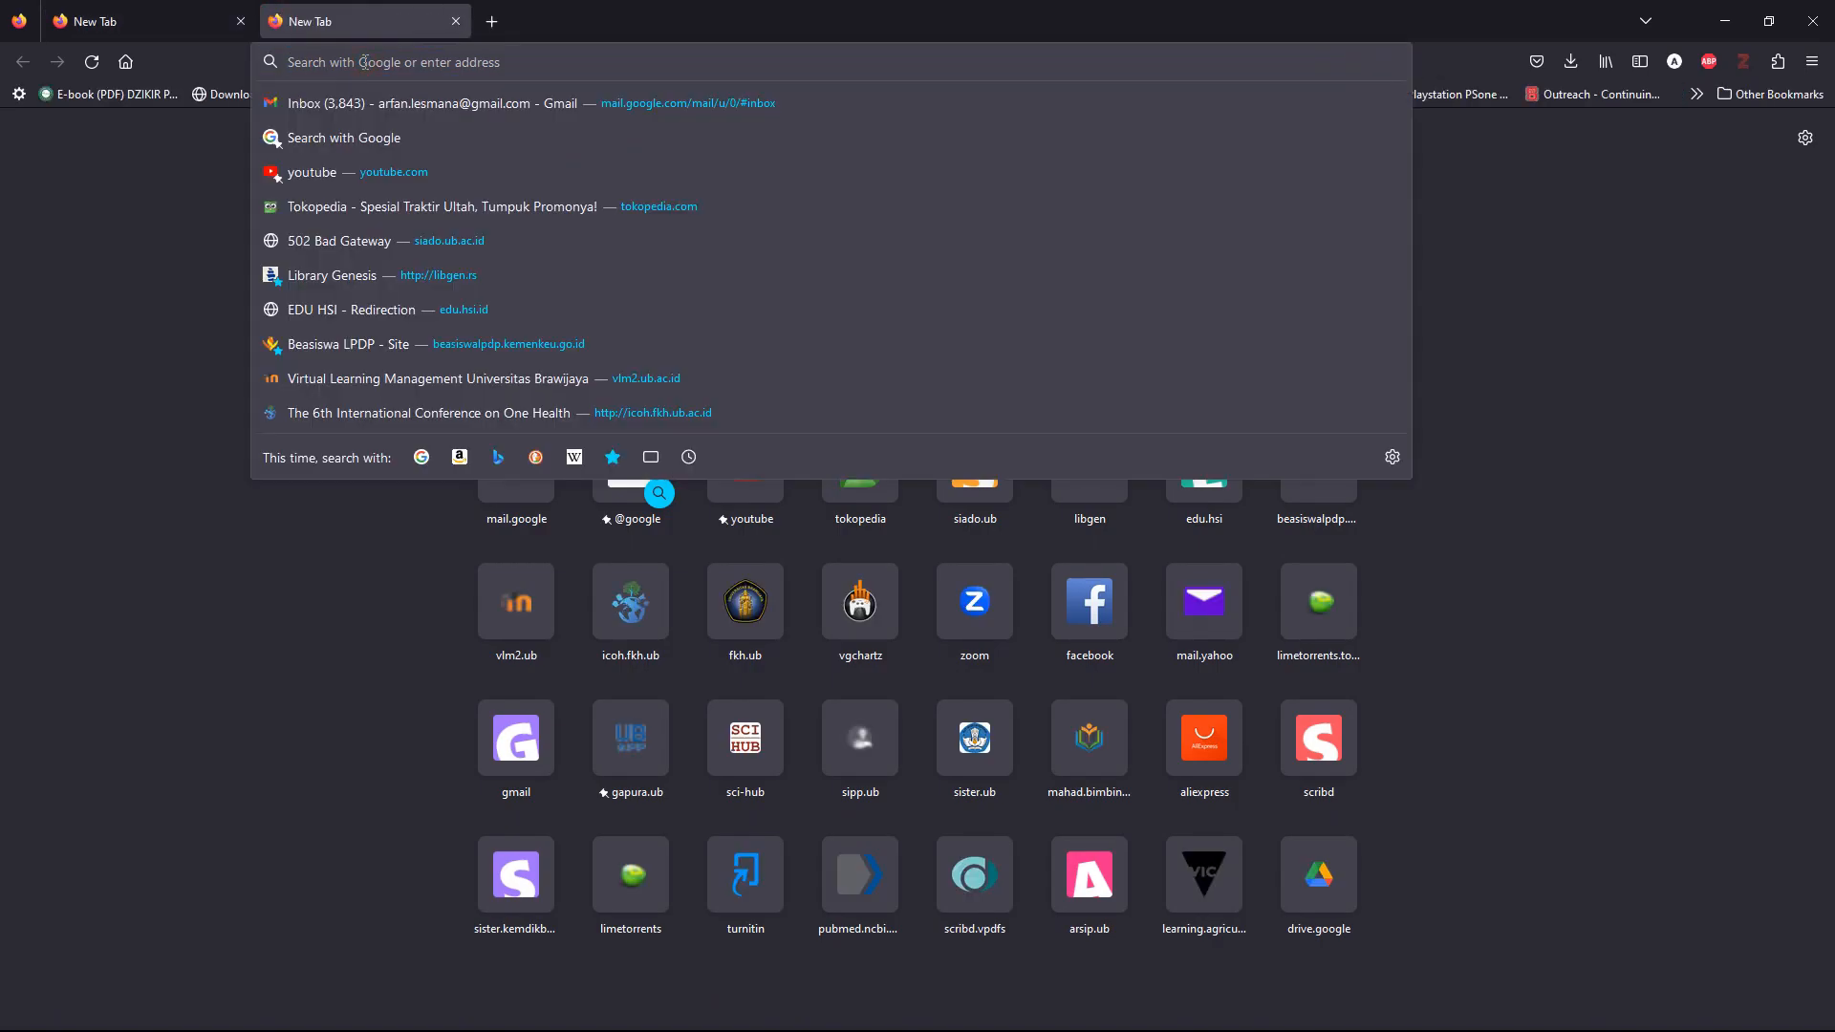
pyautogui.write('sciencedirect.com/')
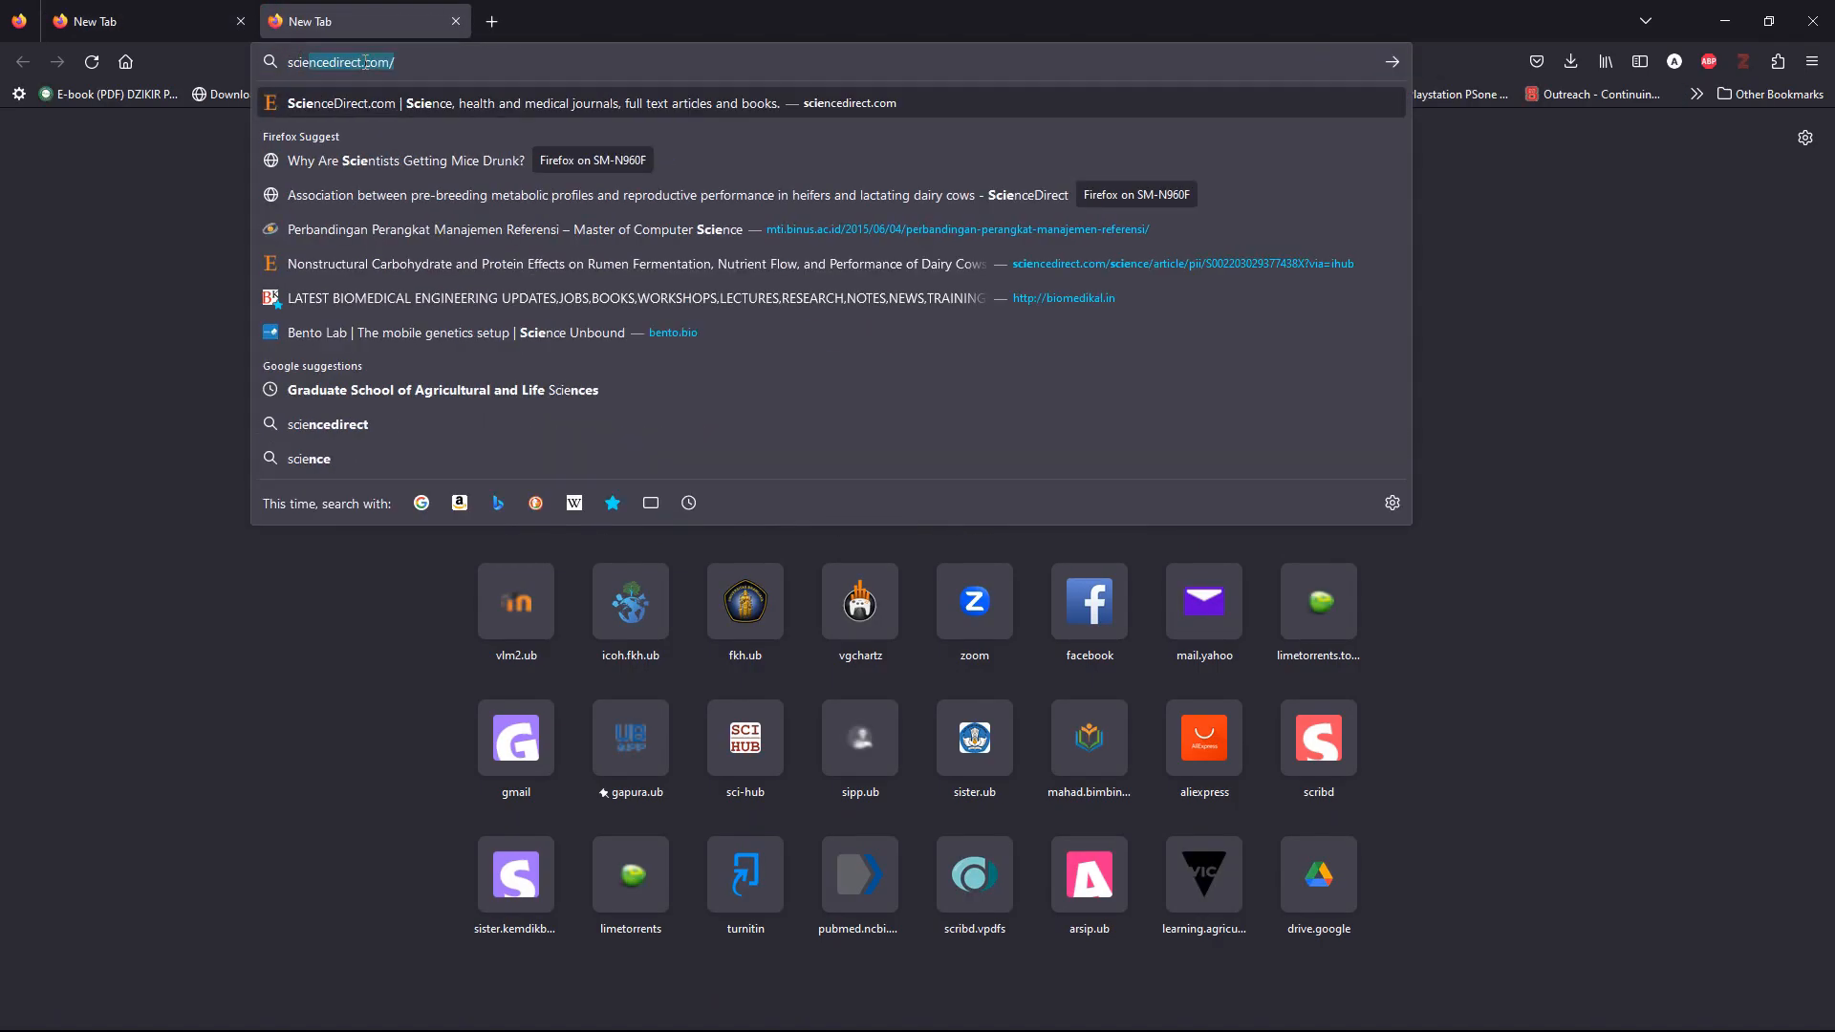
pyautogui.press('Return')
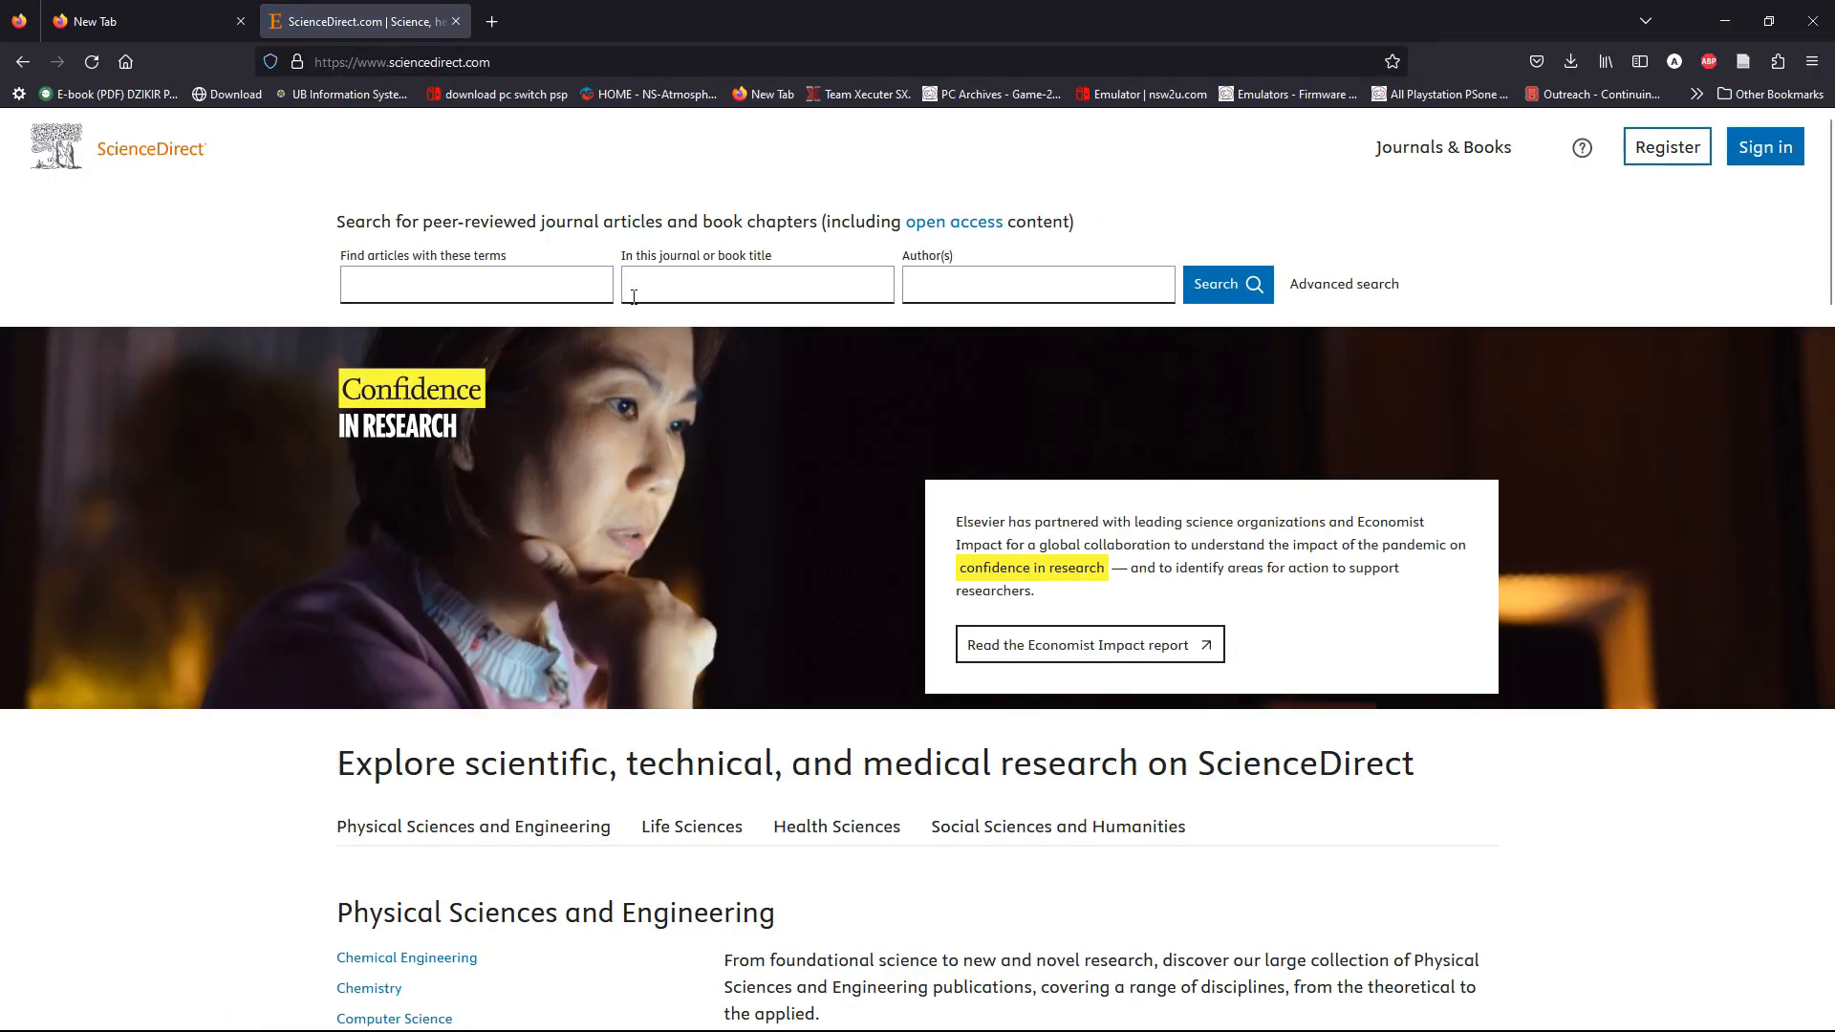
# - Search ScienceDirect for articles with the terms "review dairy cattle"
pyautogui.click(490, 278)
pyautogui.write('da')
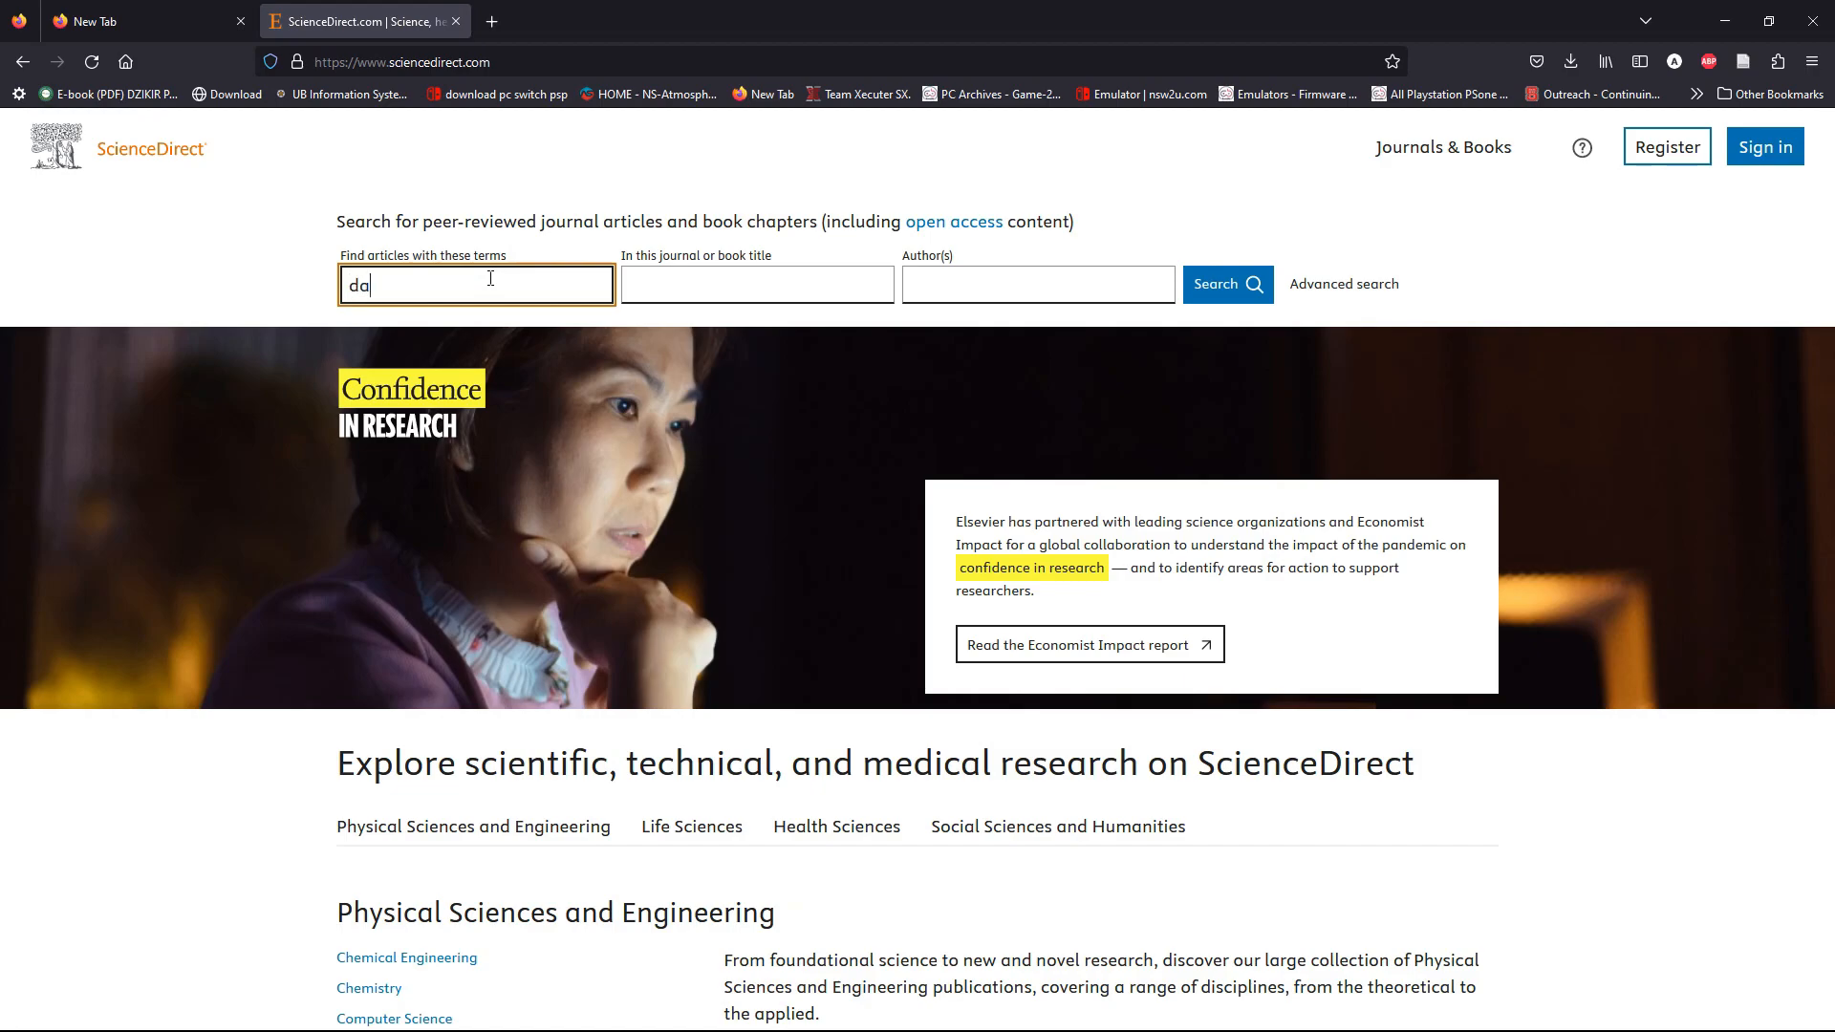
pyautogui.press('BackSpace')
pyautogui.press('BackSpace')
pyautogui.press('BackSpace')
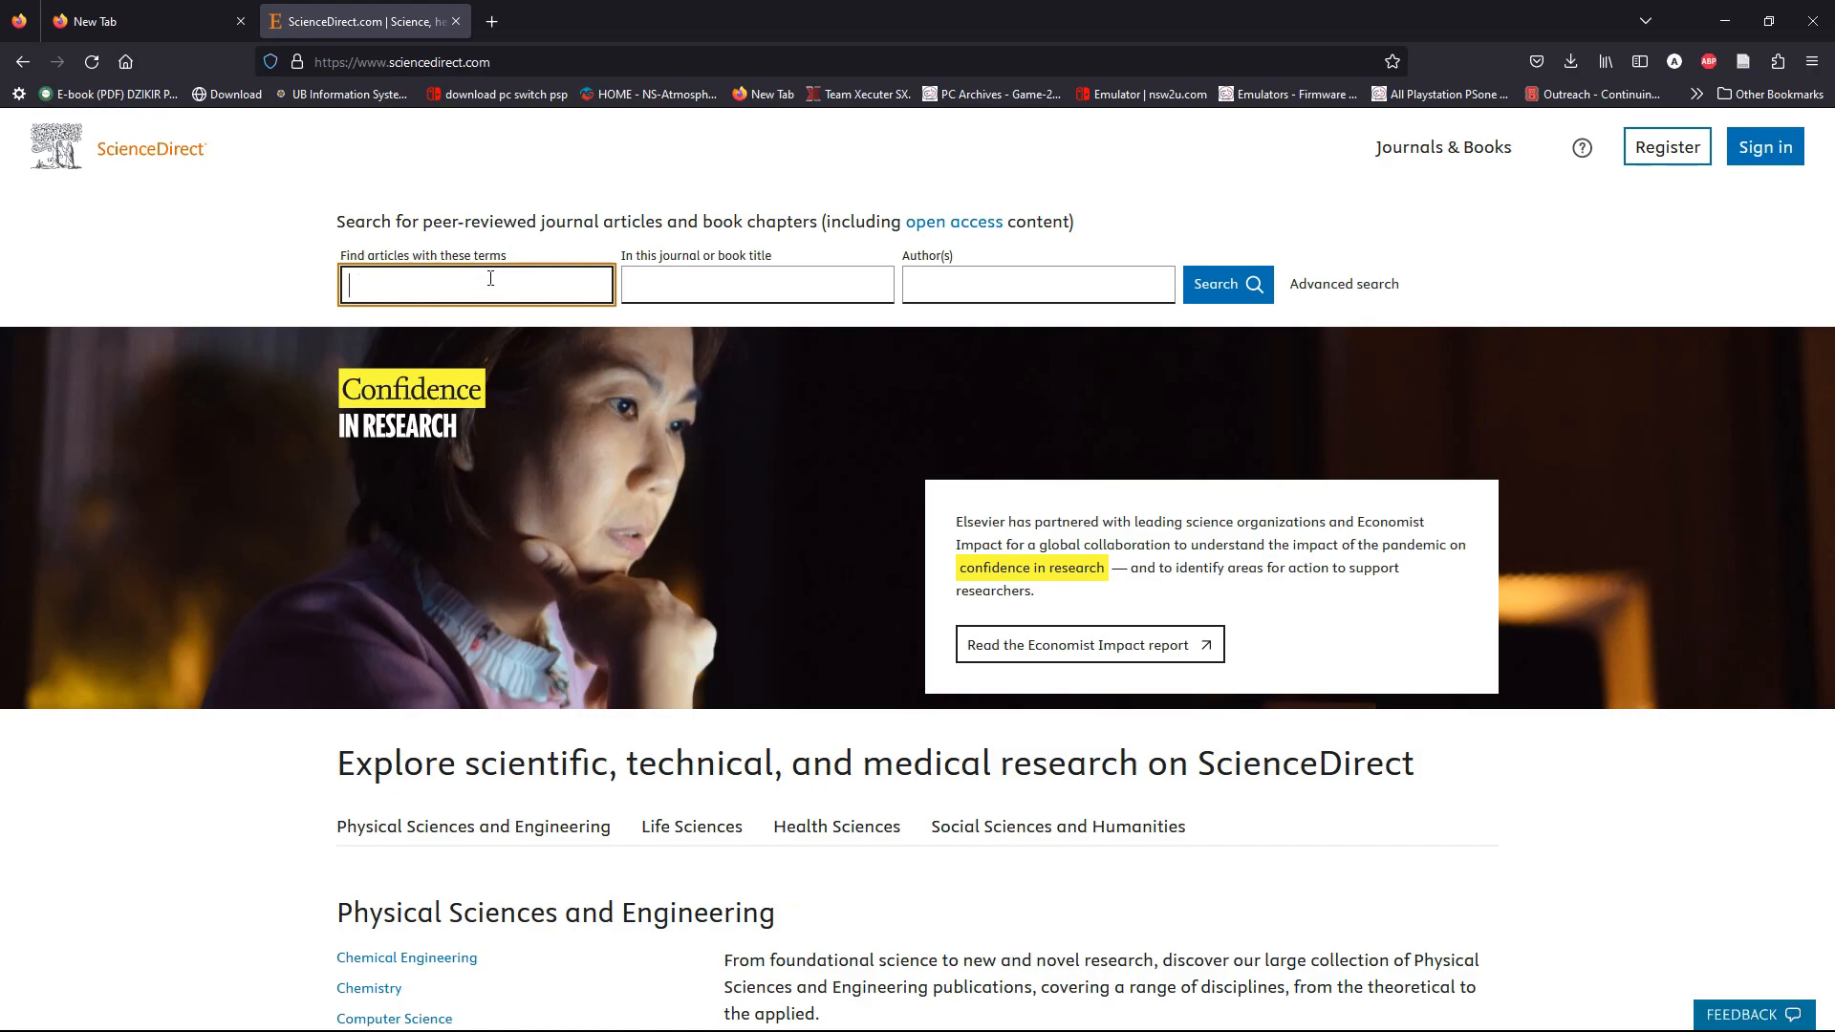
pyautogui.write('review dairy cattle')
pyautogui.moveTo(850, 8)
pyautogui.click(1214, 283)
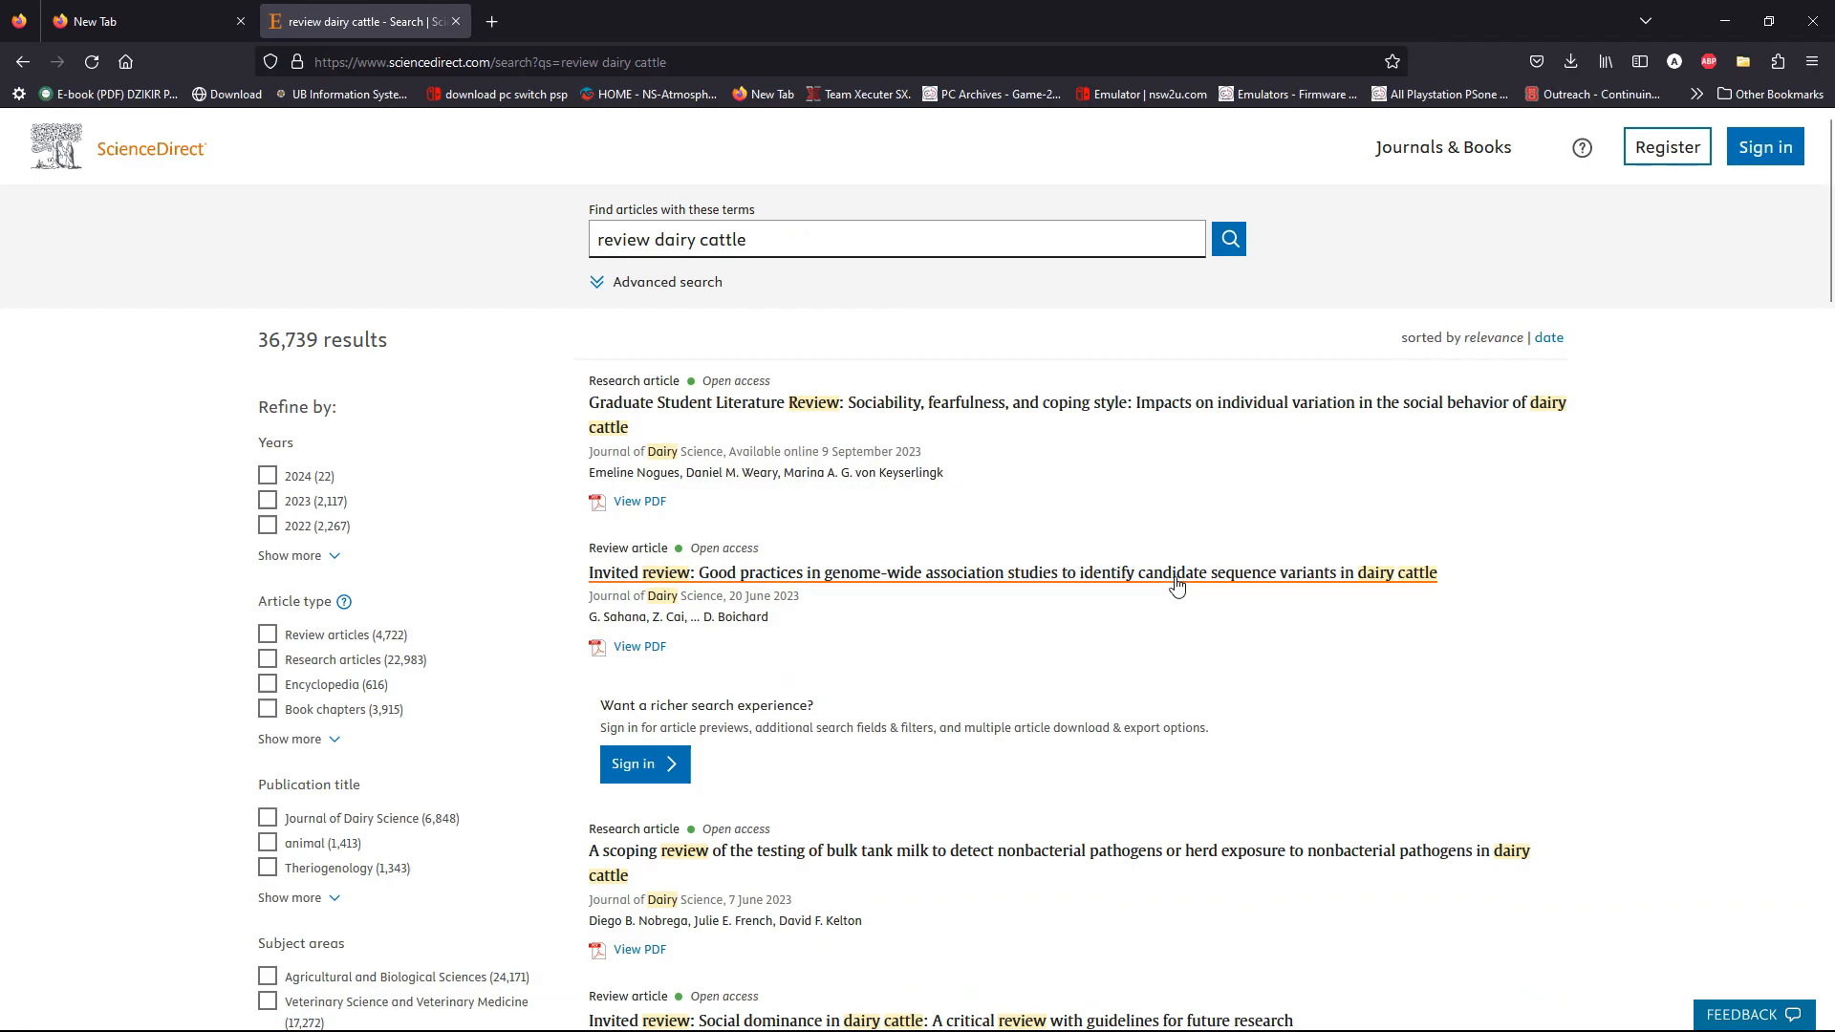
# - Open the invited review on good practices in genome-wide association studies in a new tab and view it
pyautogui.rightClick(816, 583)
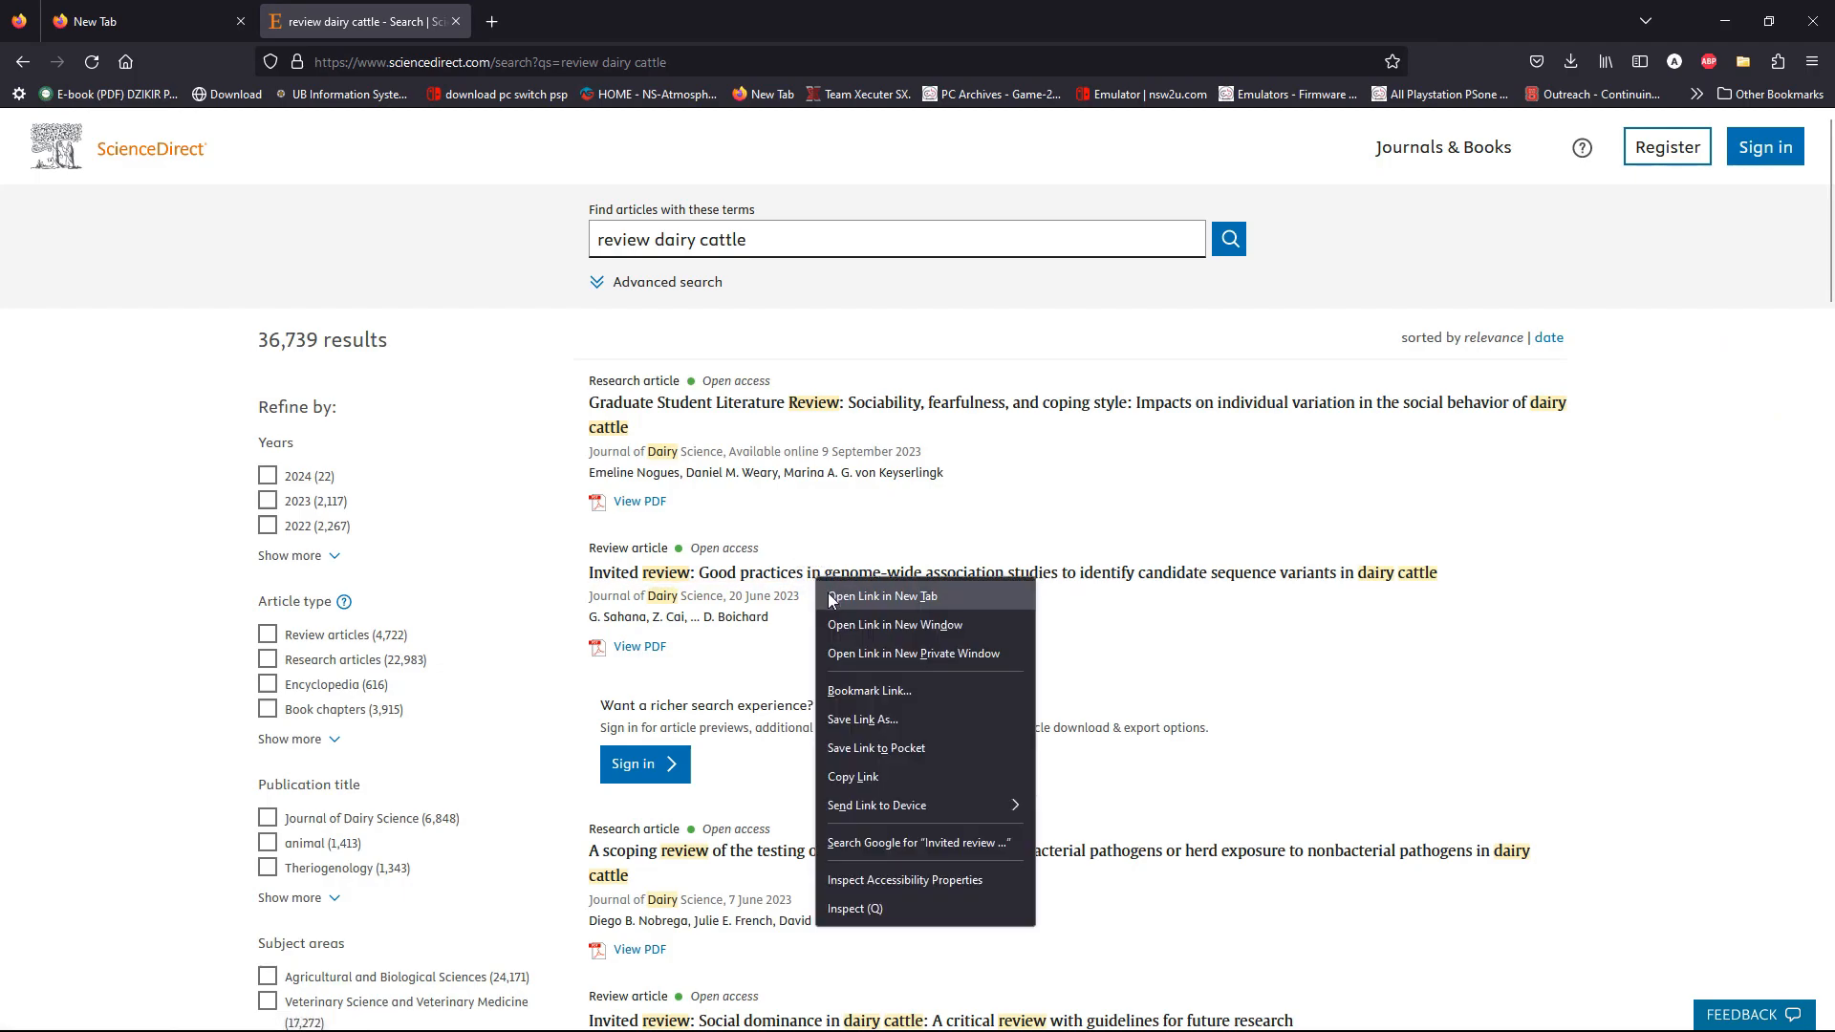
pyautogui.click(836, 593)
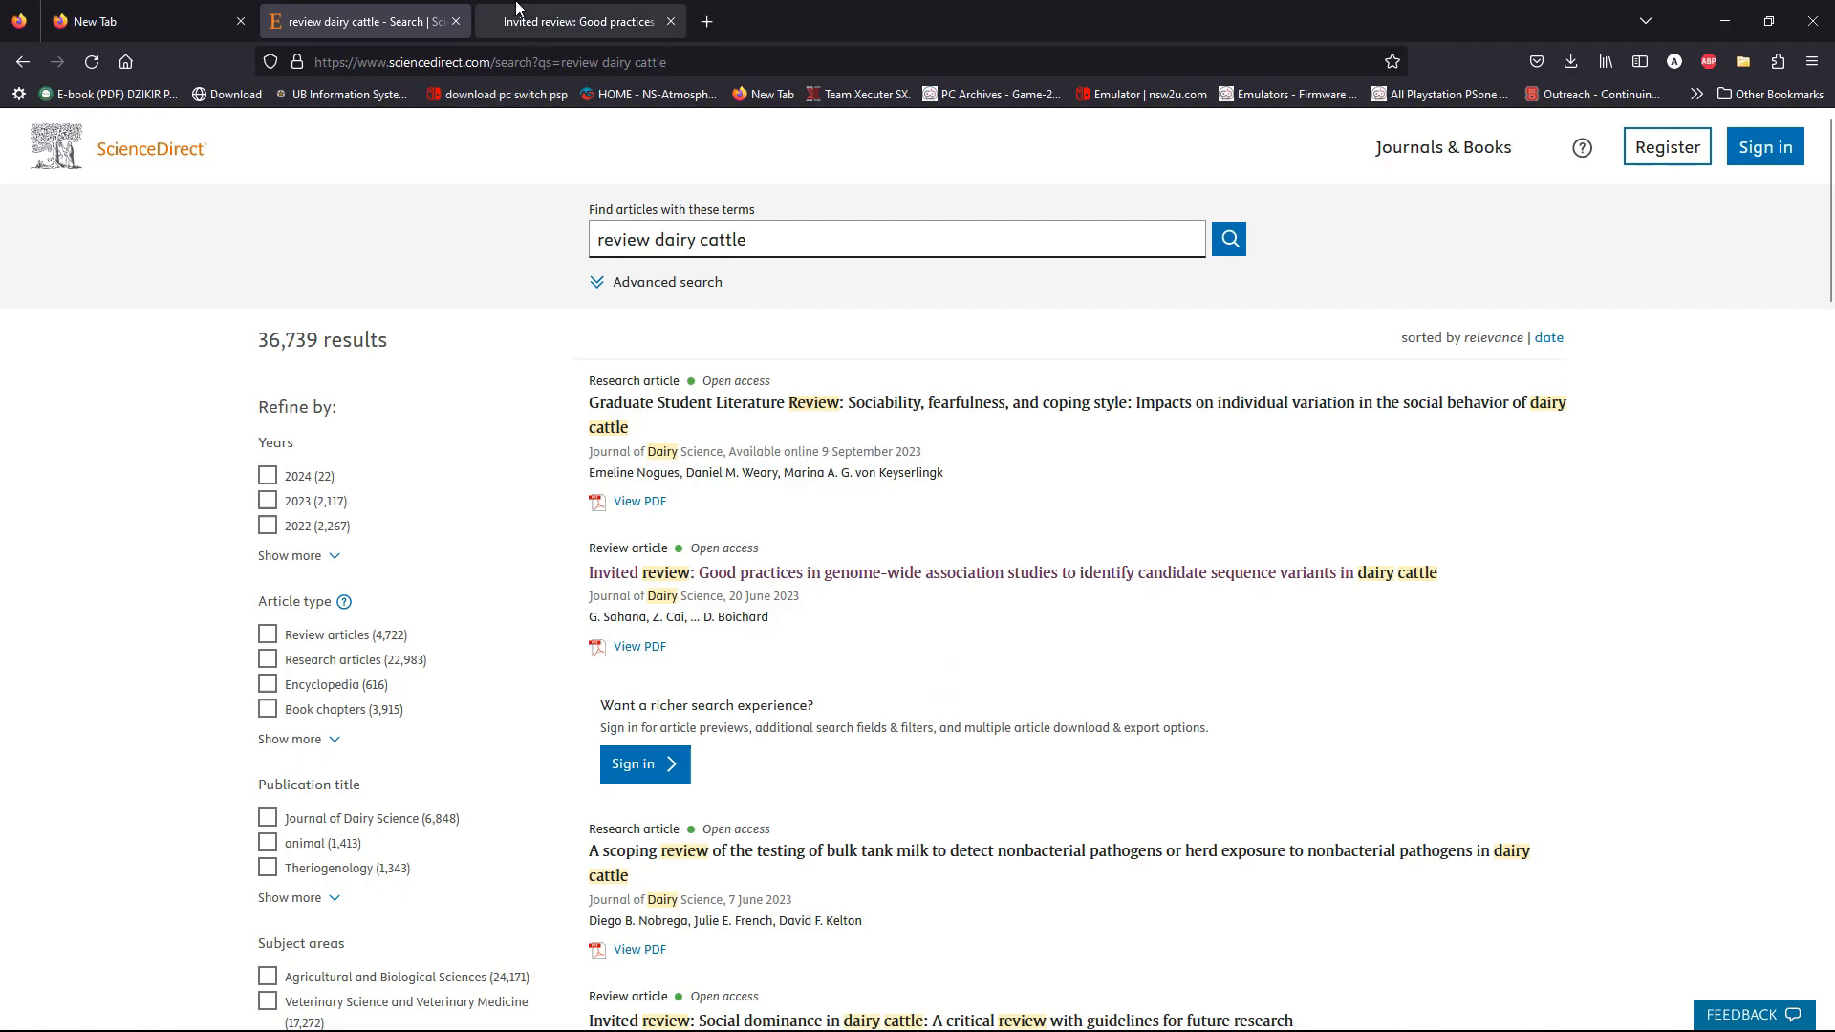
pyautogui.click(506, 15)
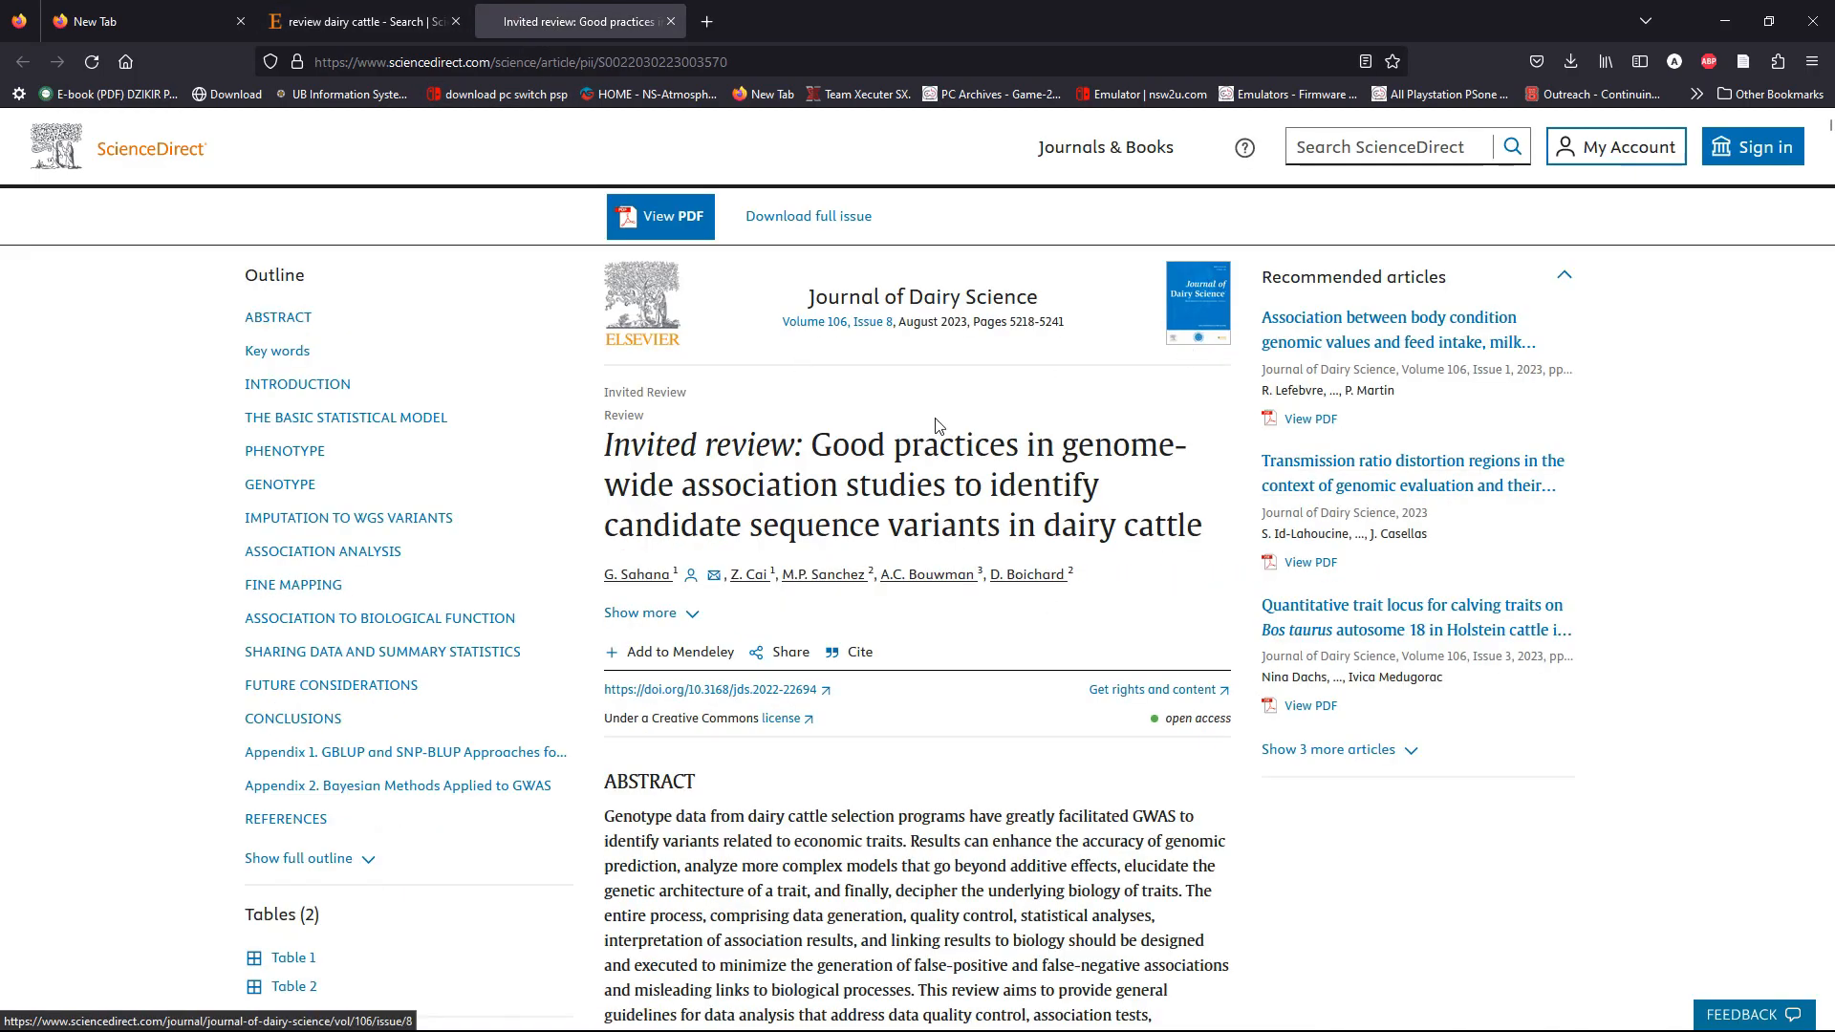
pyautogui.rightClick(651, 700)
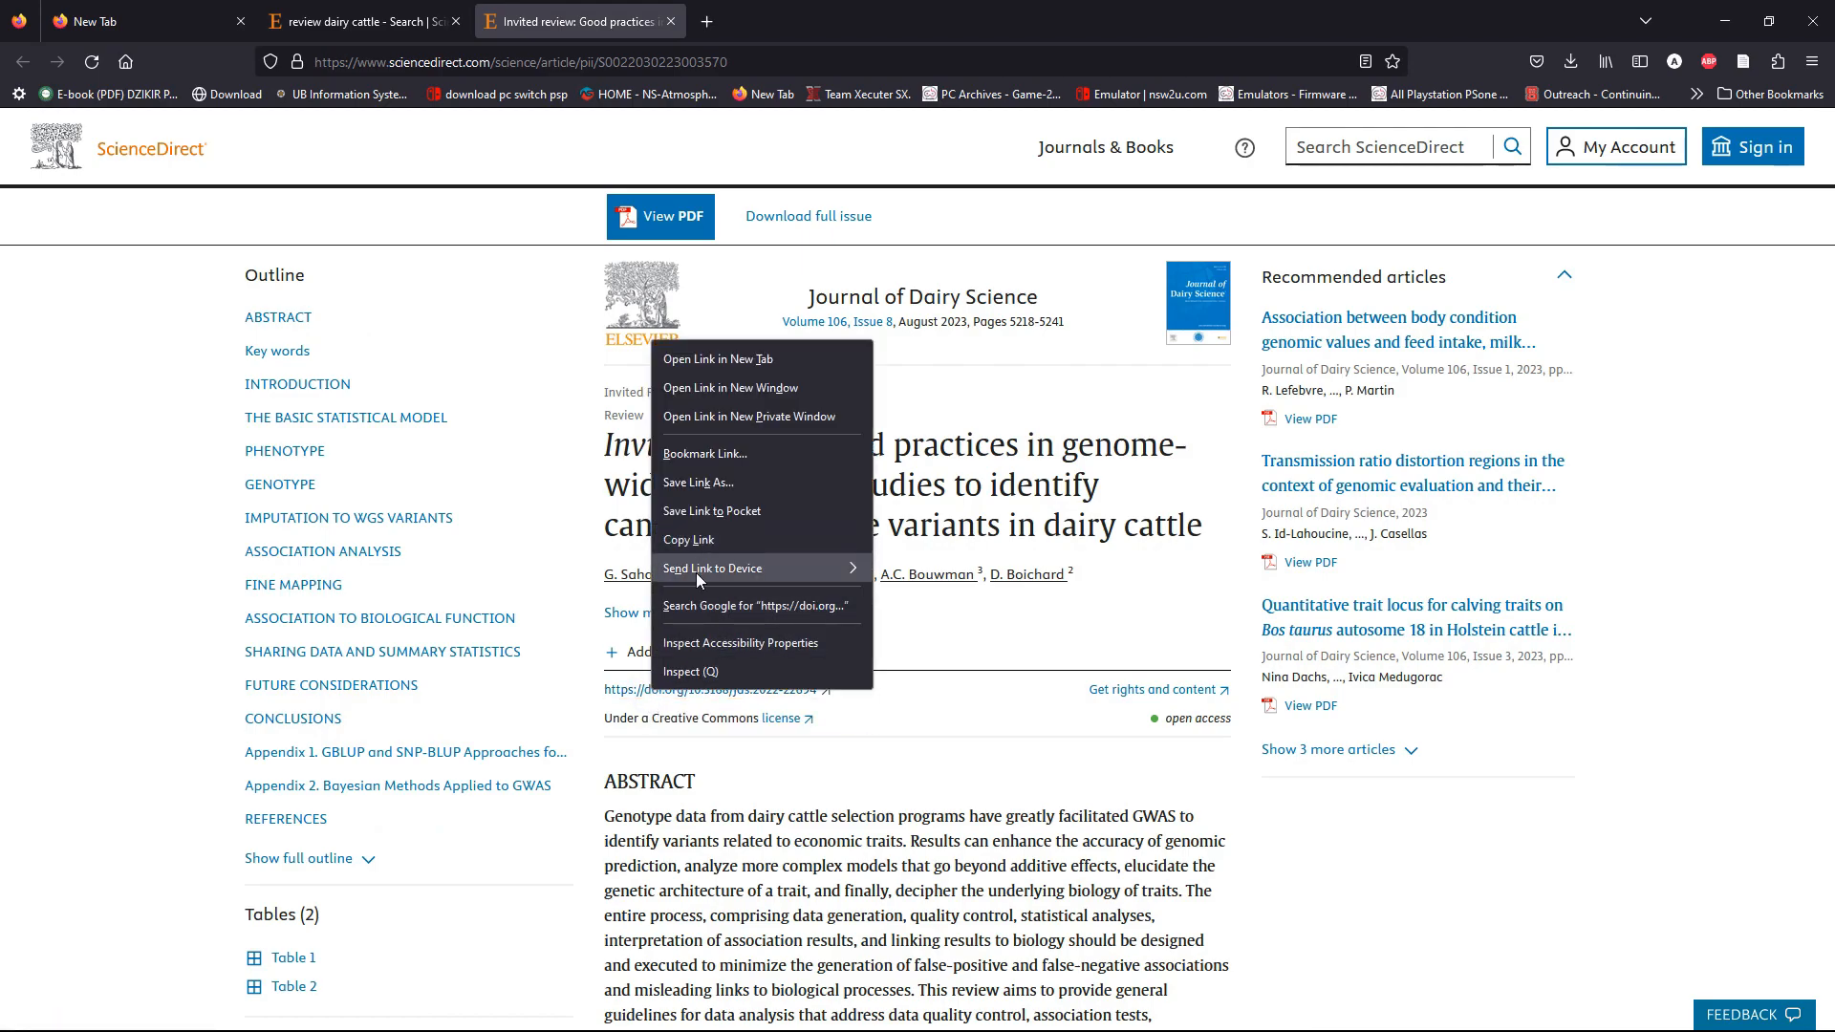
pyautogui.click(860, 721)
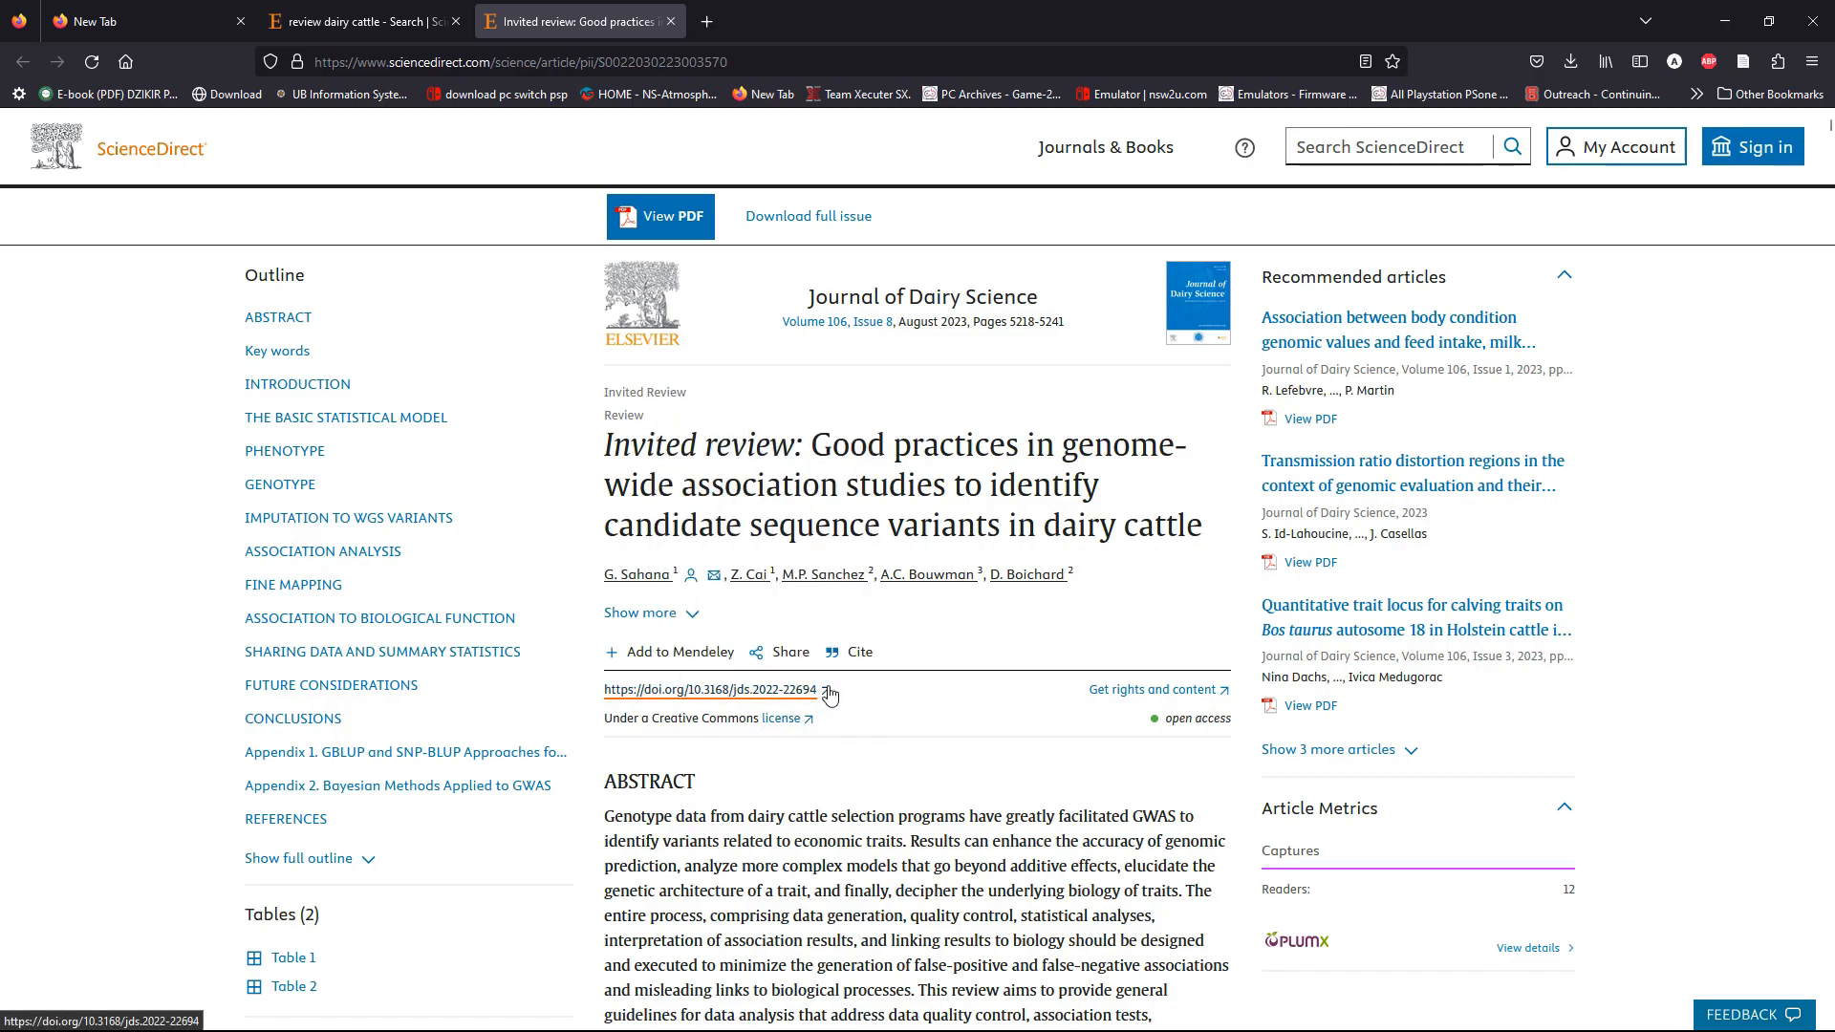
pyautogui.rightClick(775, 694)
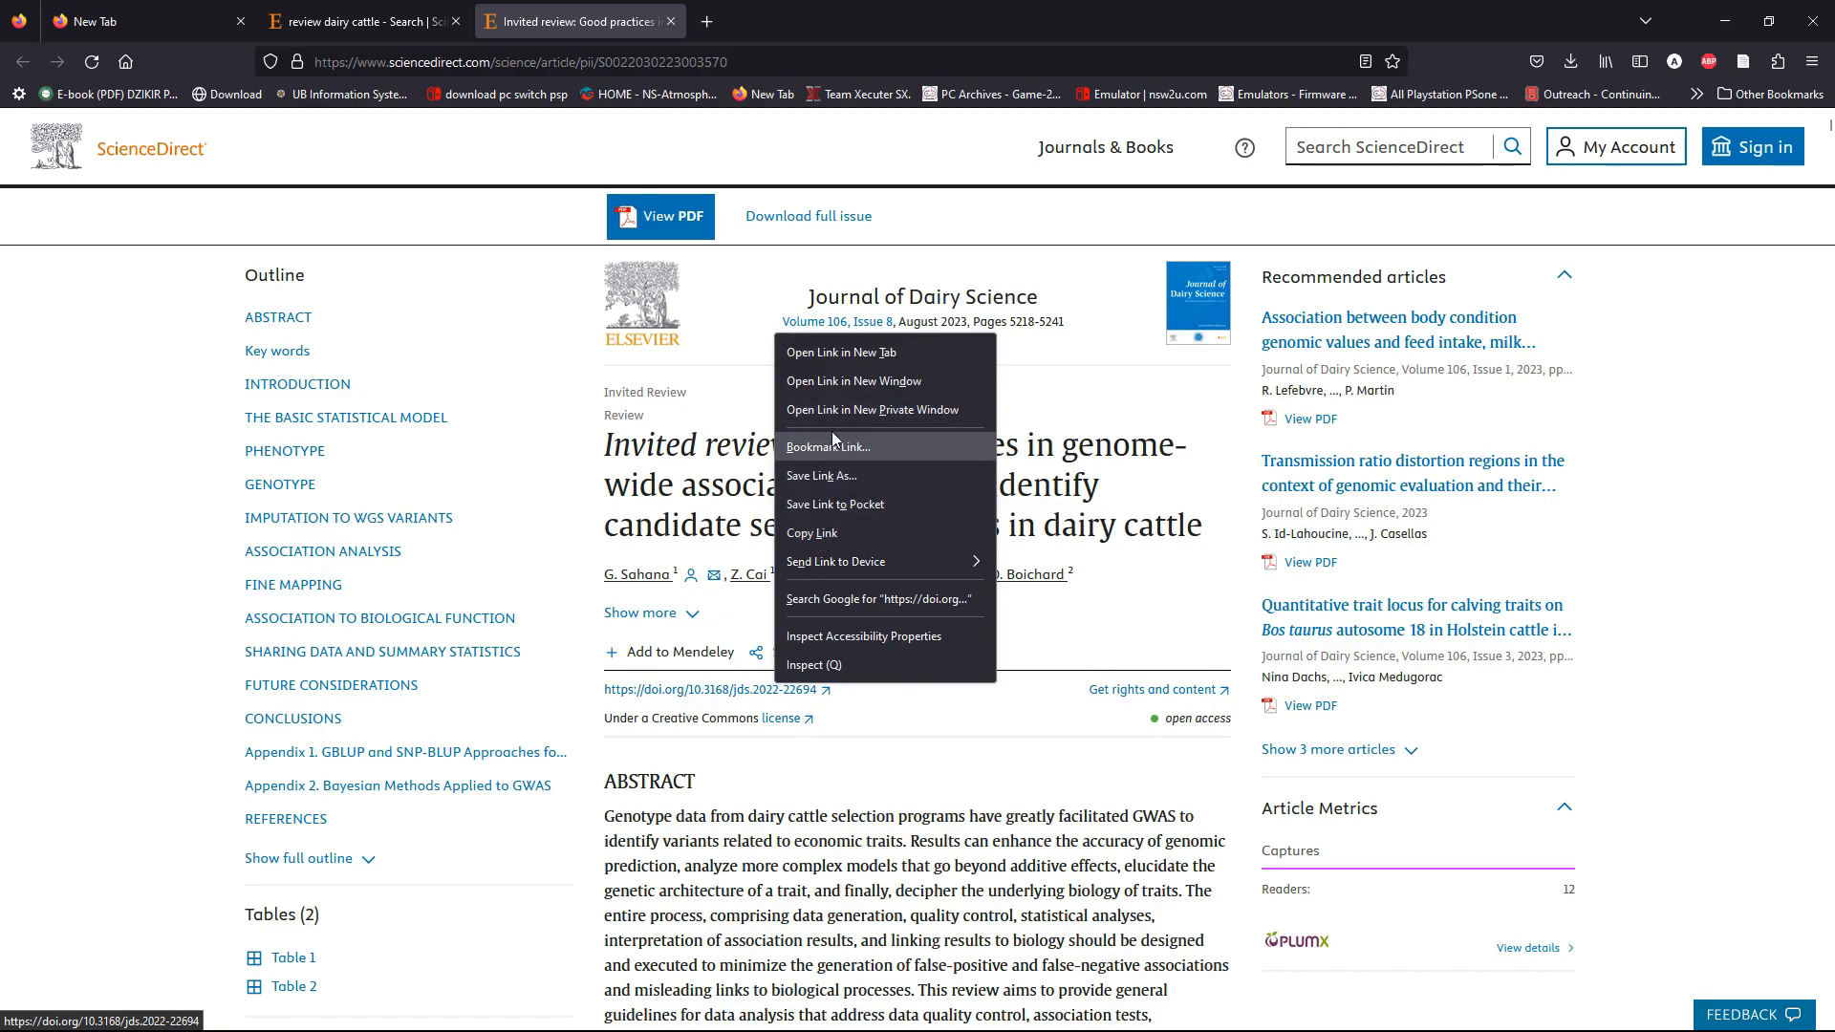
pyautogui.click(845, 353)
pyautogui.click(781, 19)
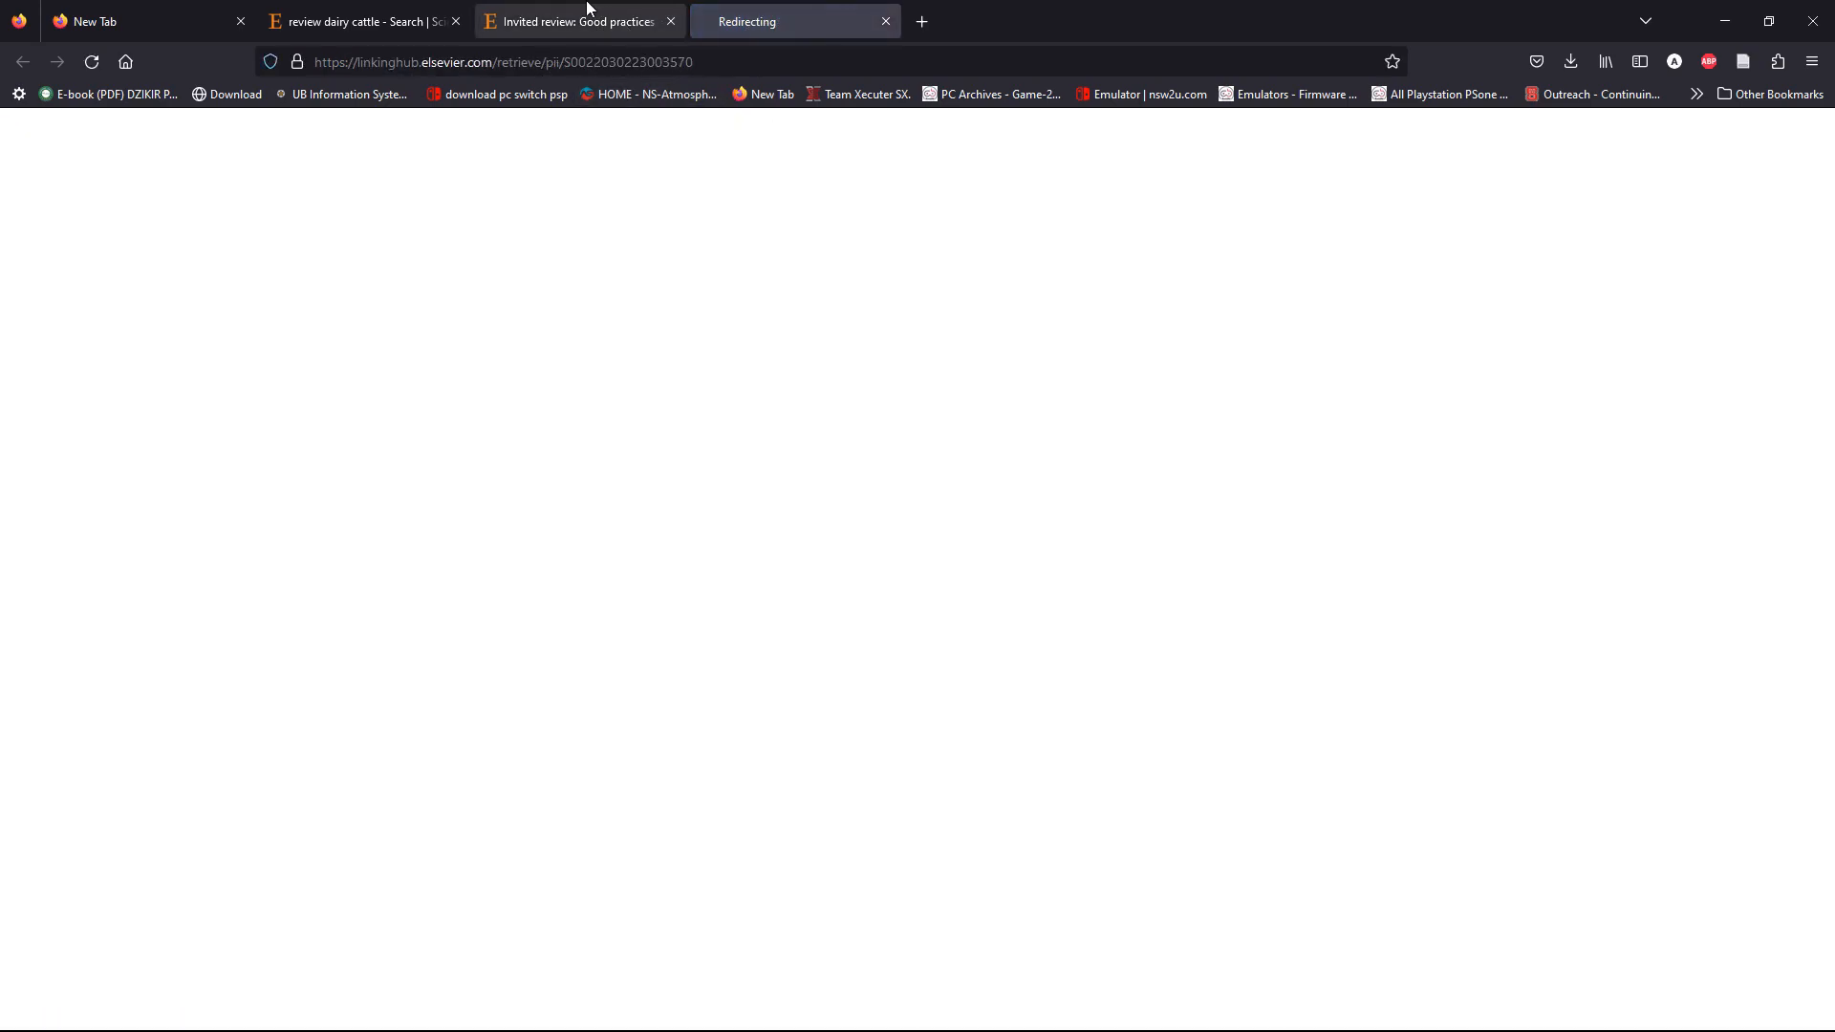
pyautogui.click(587, 9)
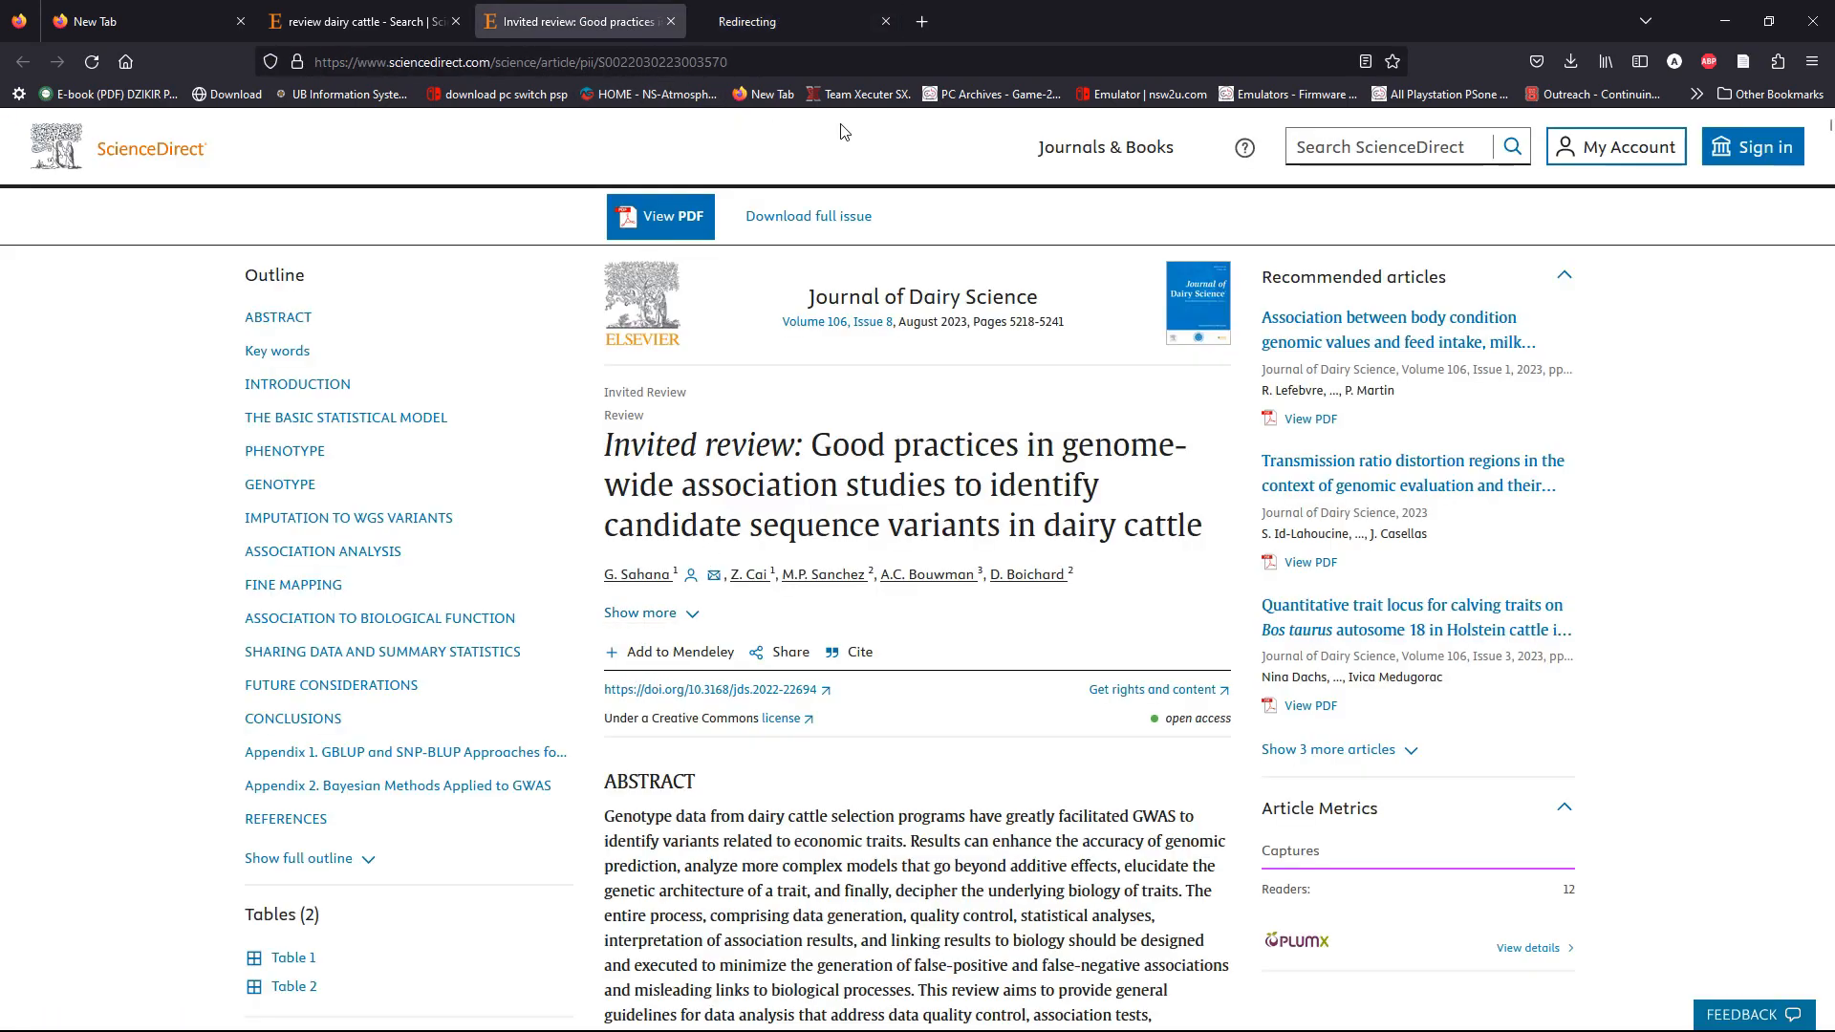
pyautogui.click(802, 14)
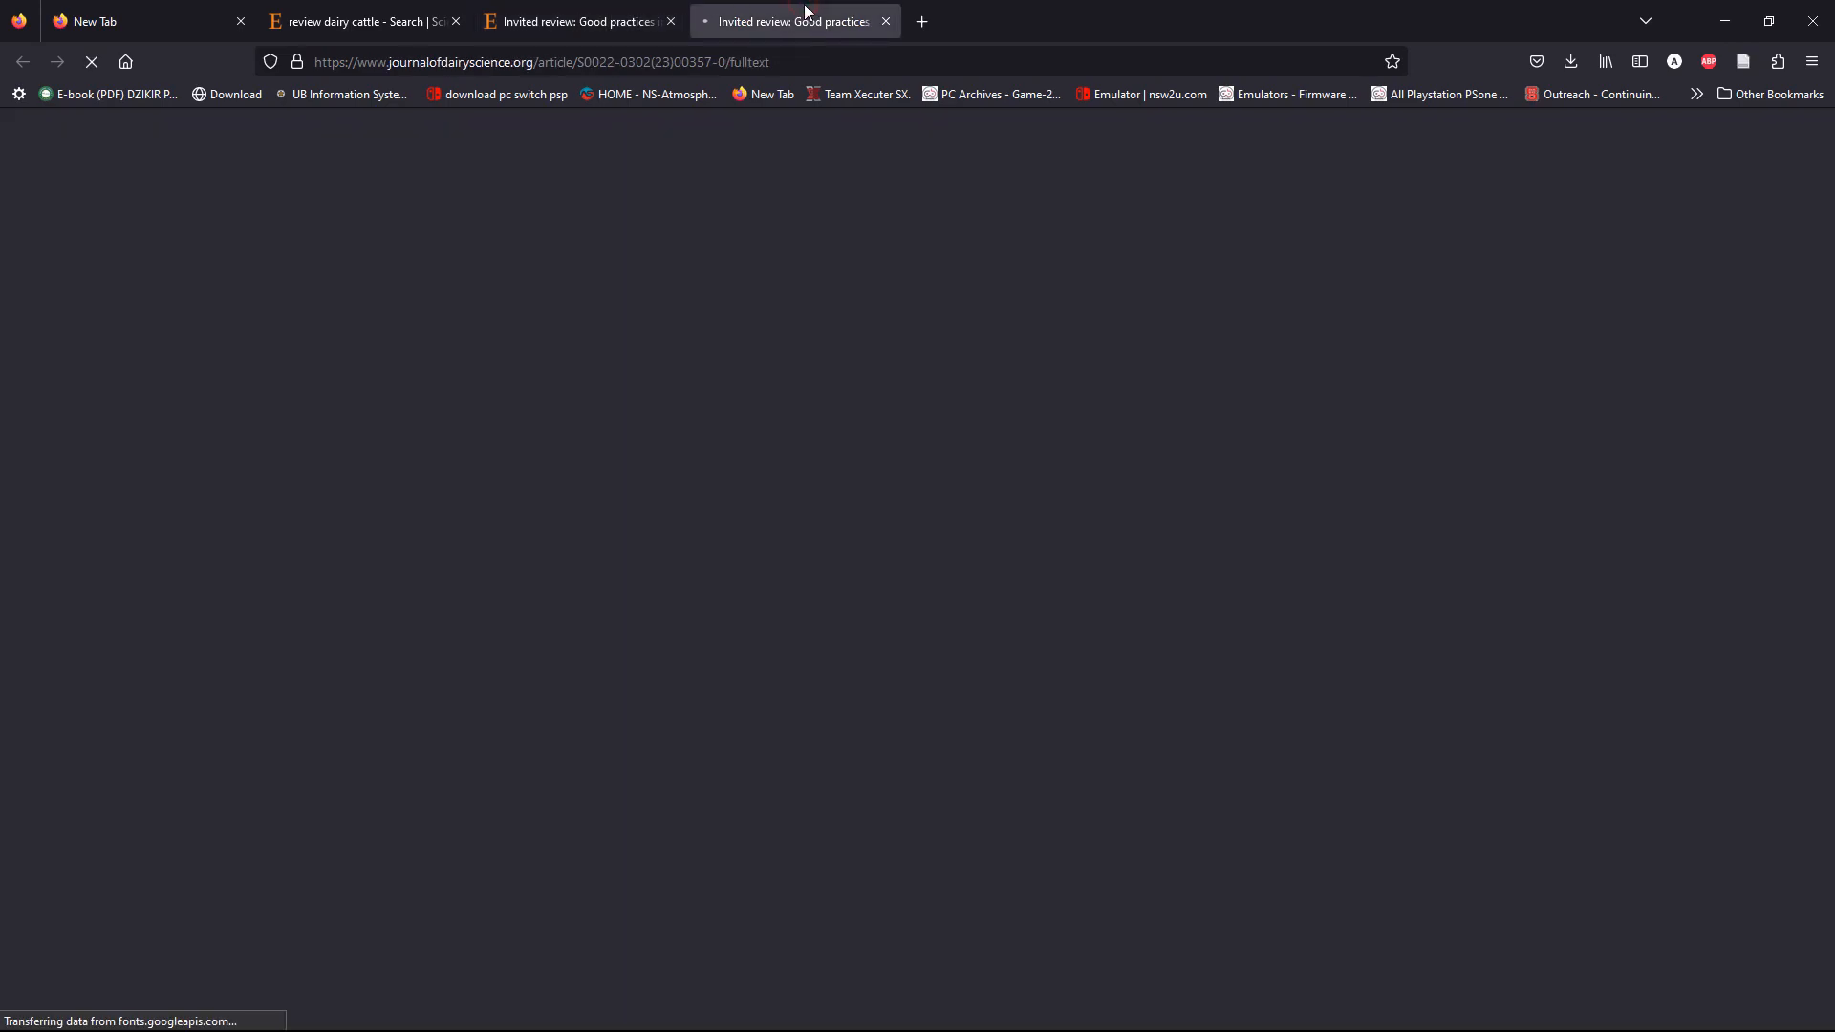
pyautogui.click(612, 13)
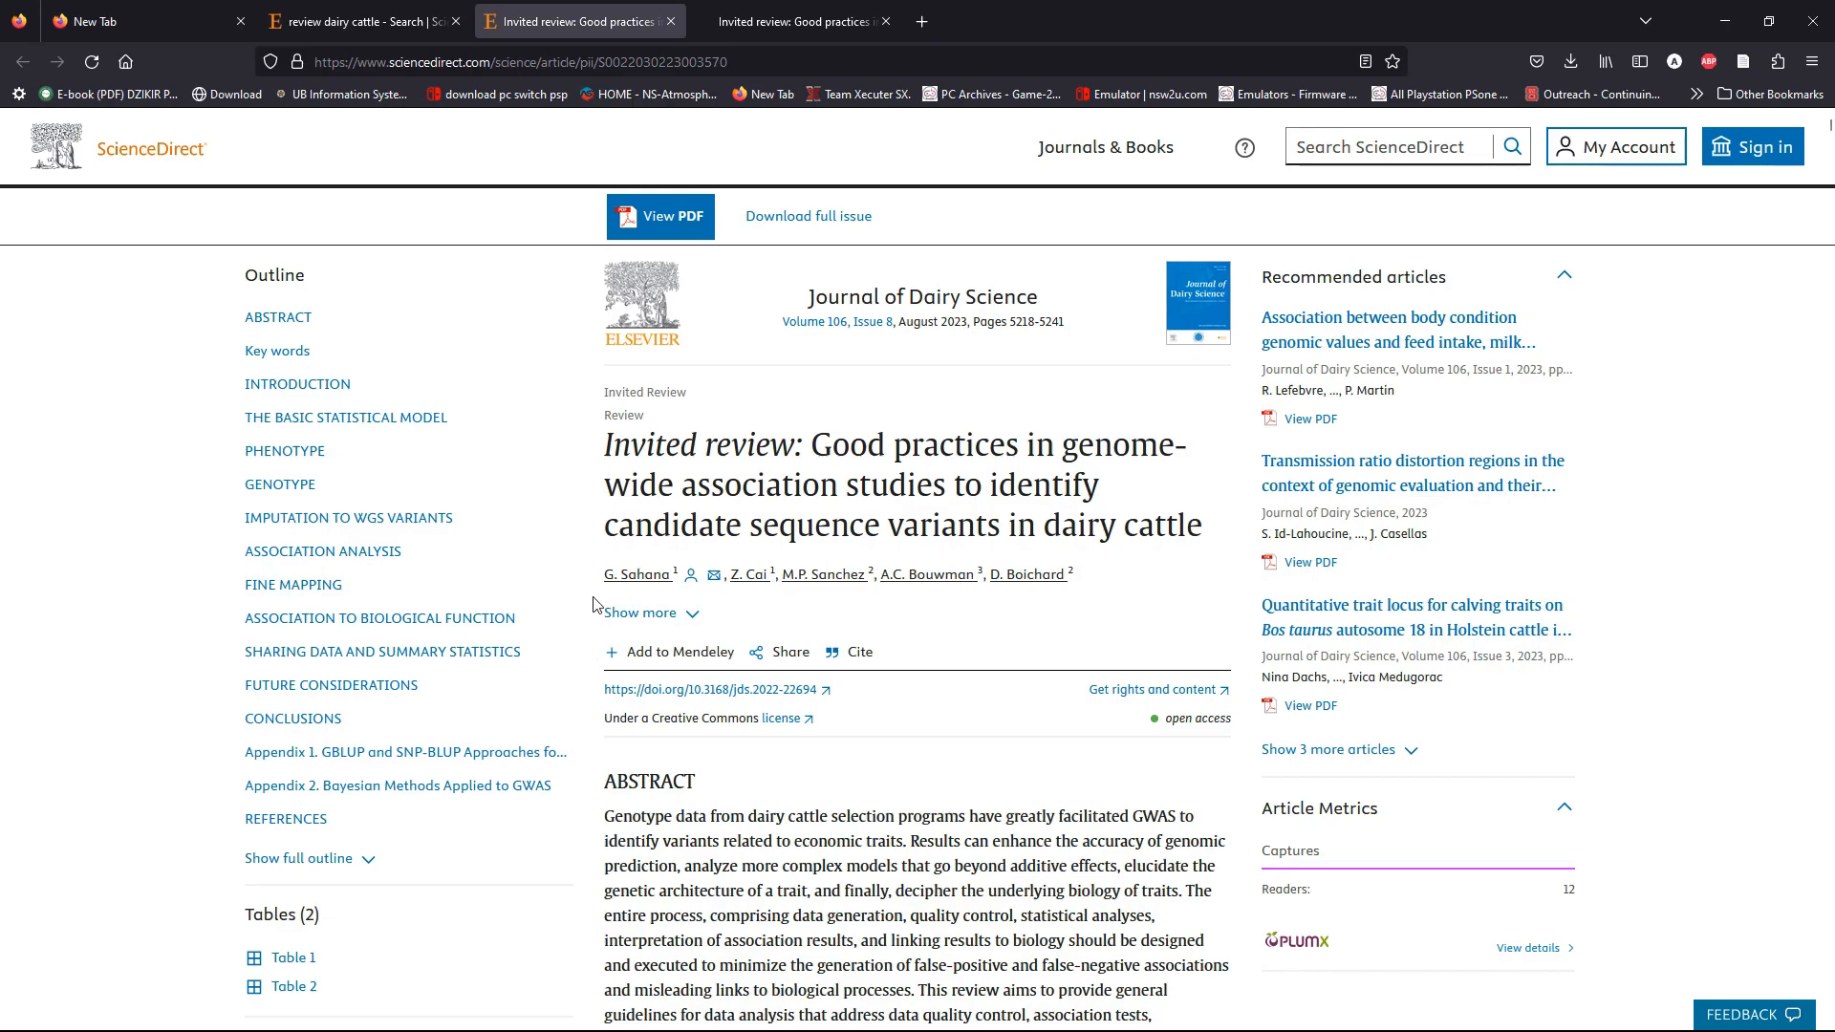
pyautogui.moveTo(604, 690); pyautogui.dragTo(817, 702)
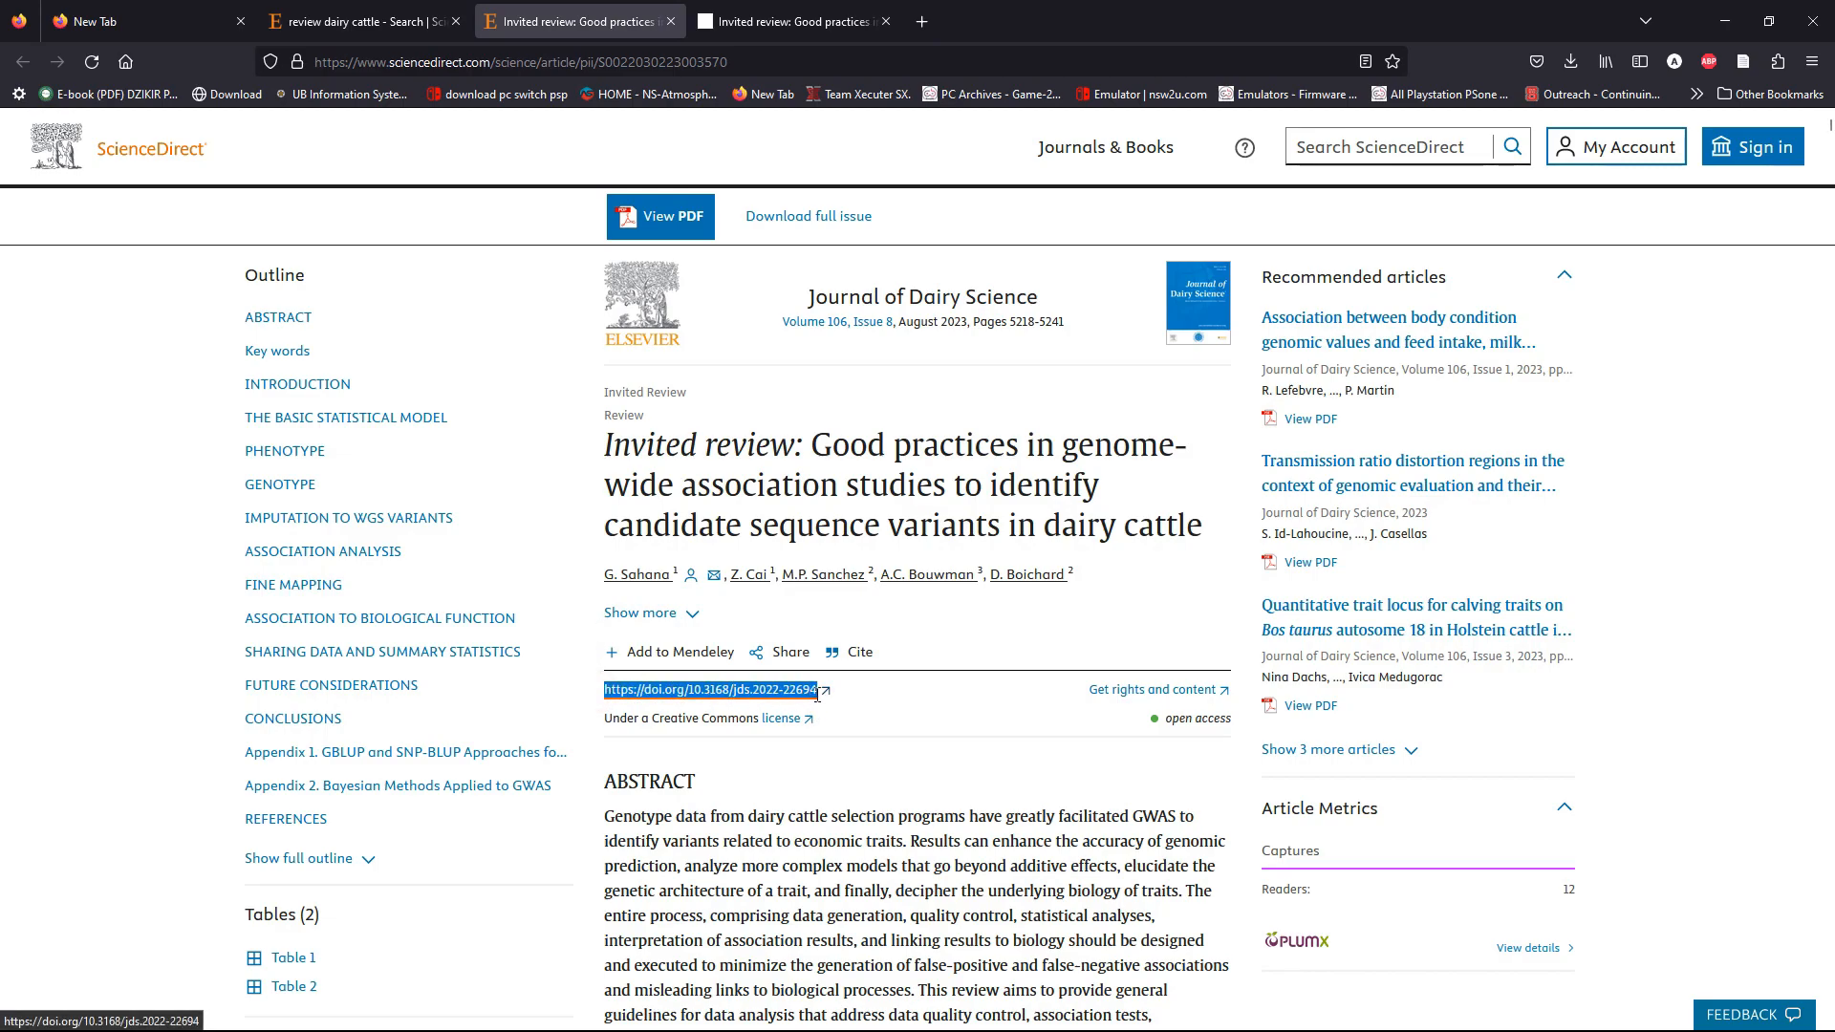
pyautogui.rightClick(783, 688)
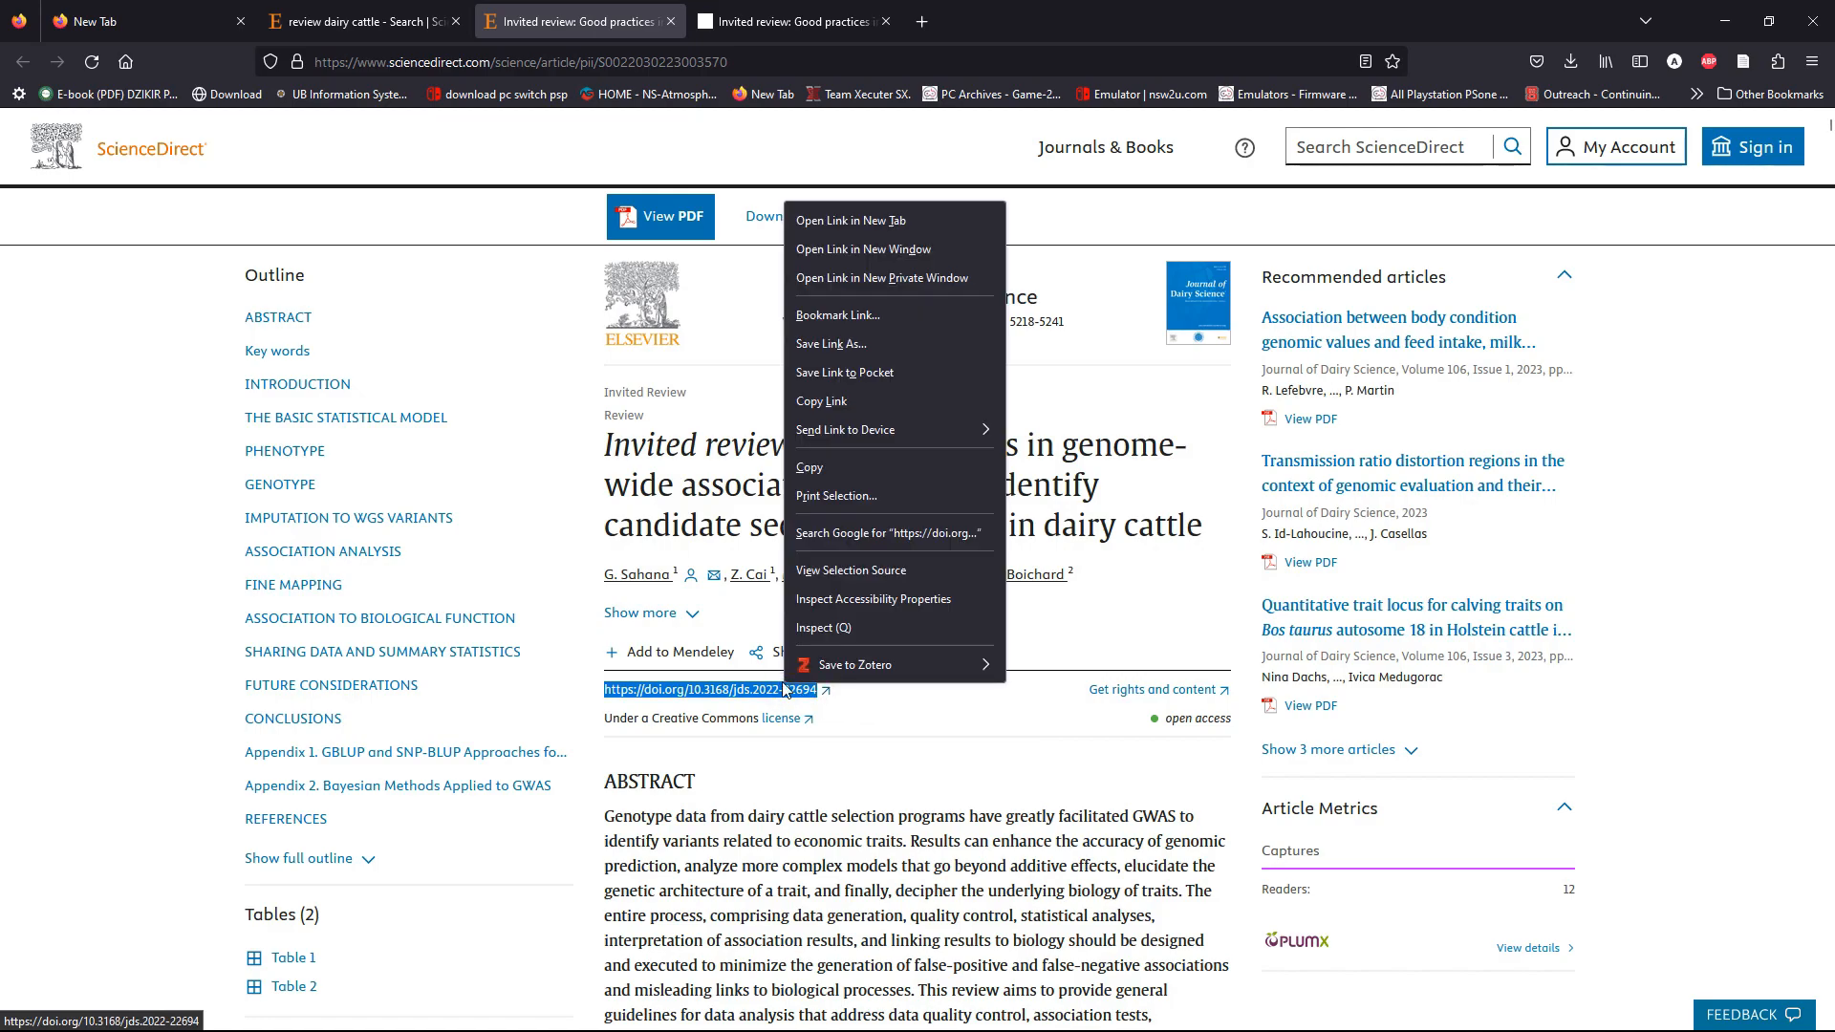
pyautogui.click(820, 468)
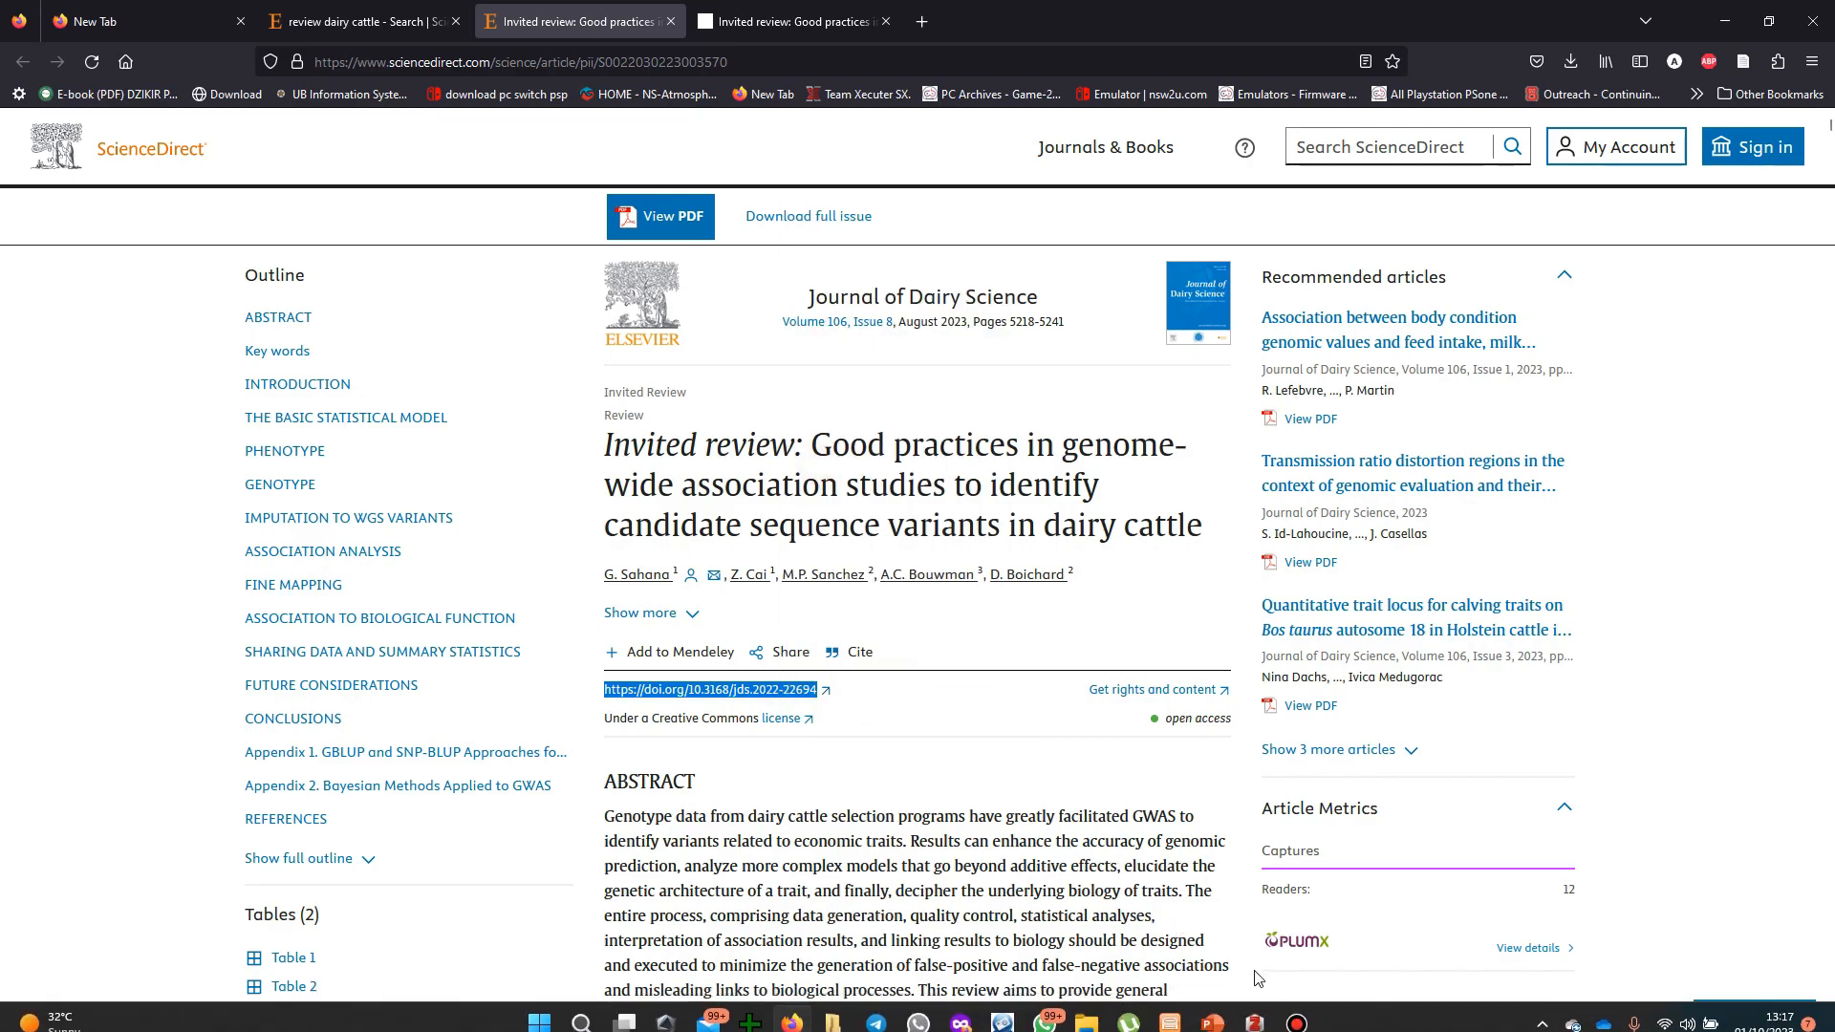
pyautogui.click(1252, 1018)
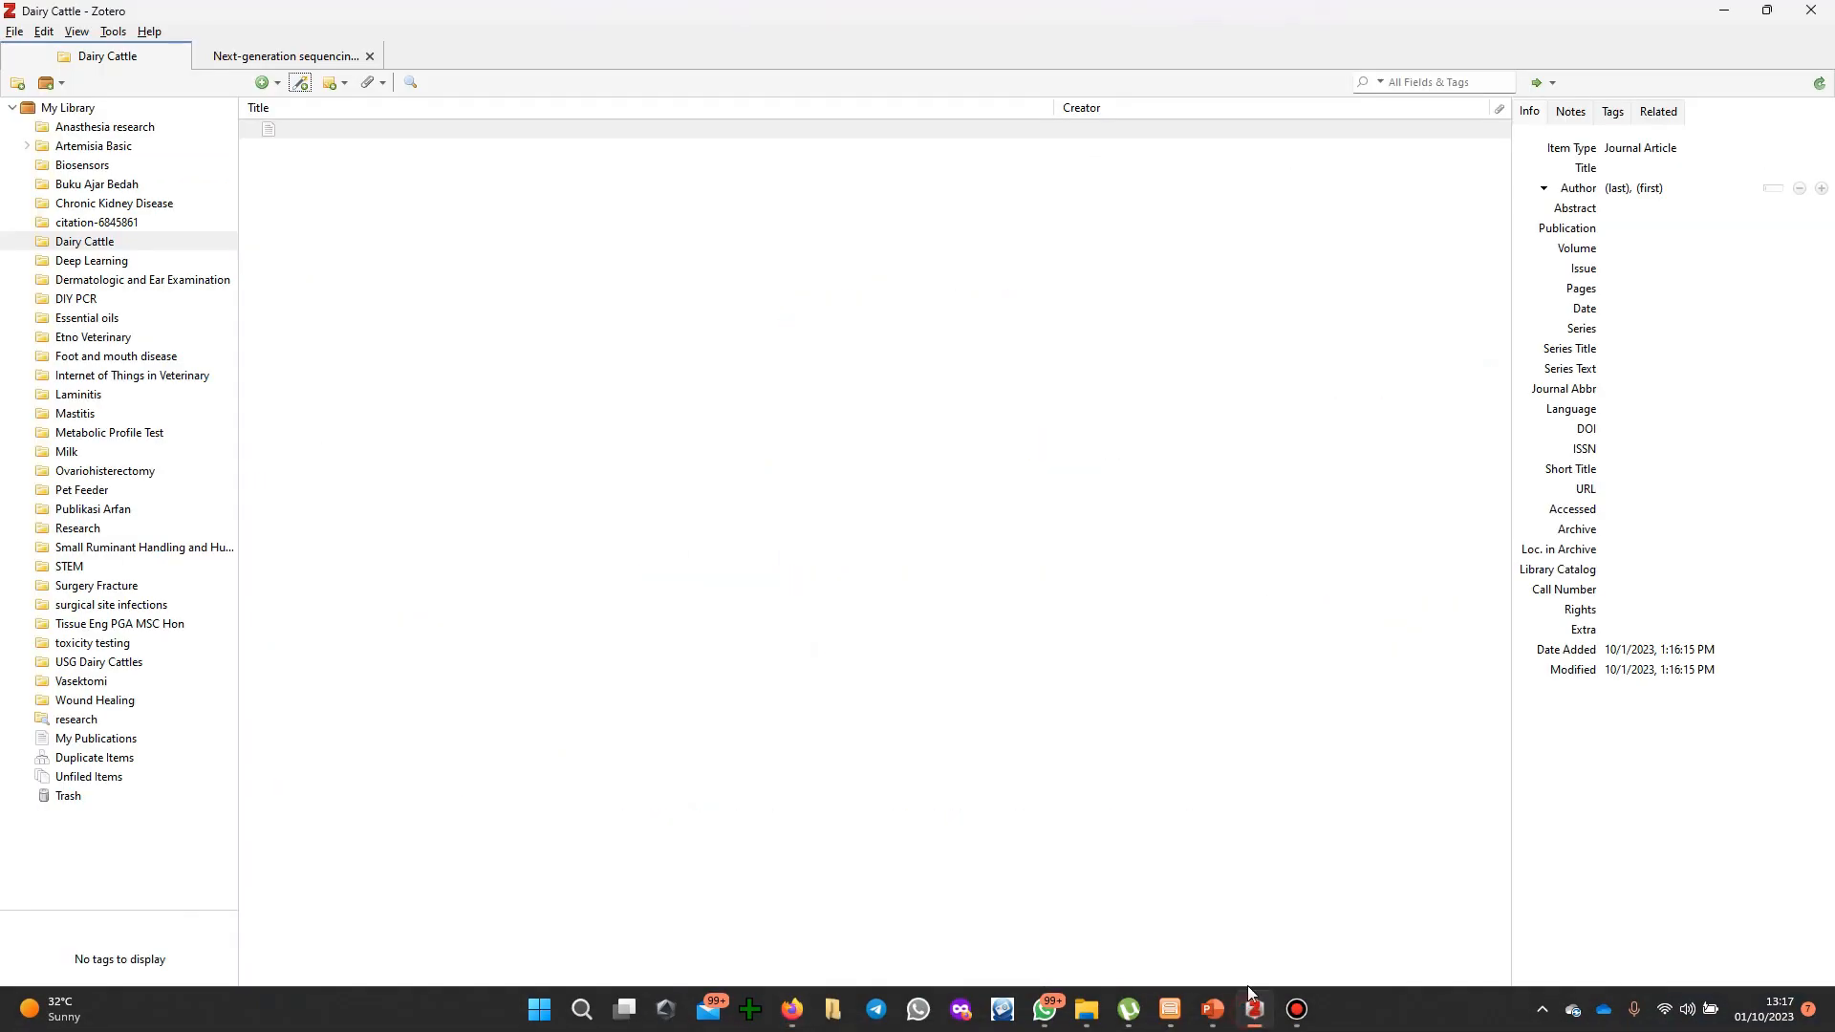
pyautogui.click(302, 83)
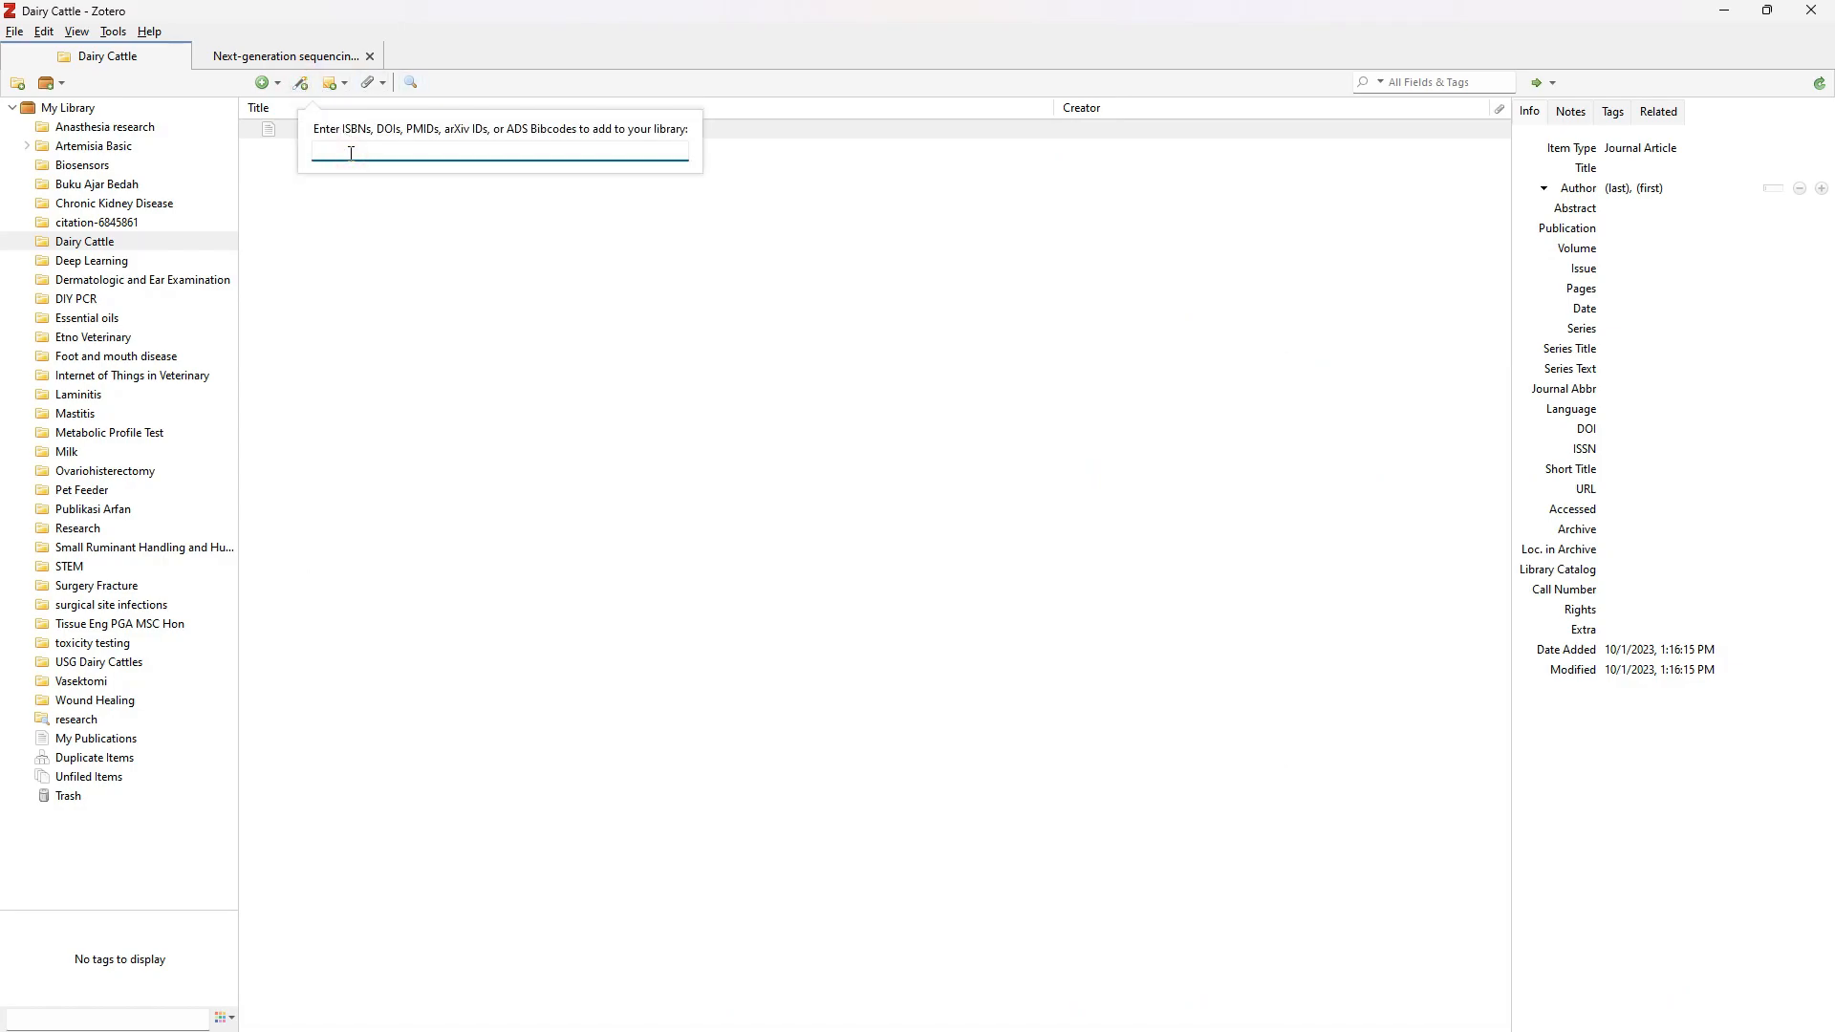
pyautogui.hotkey('ctrl', 'v')
pyautogui.press('Return')
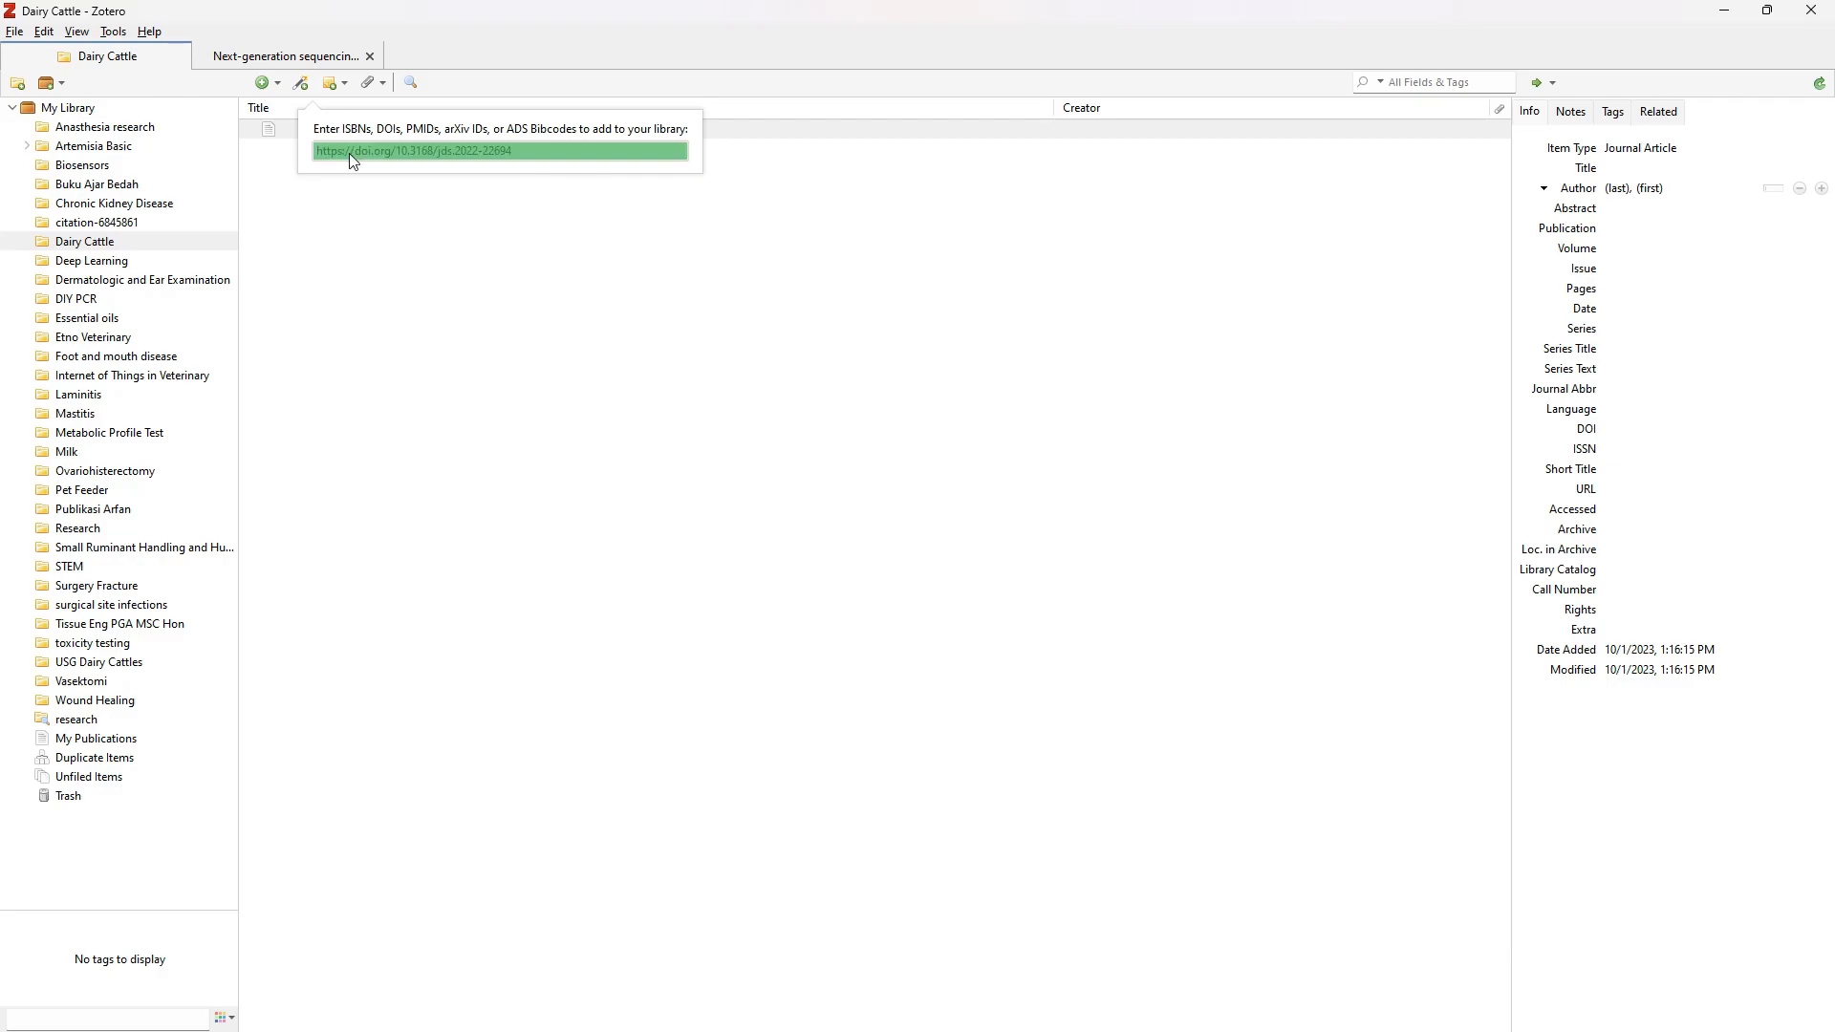
pyautogui.click(553, 257)
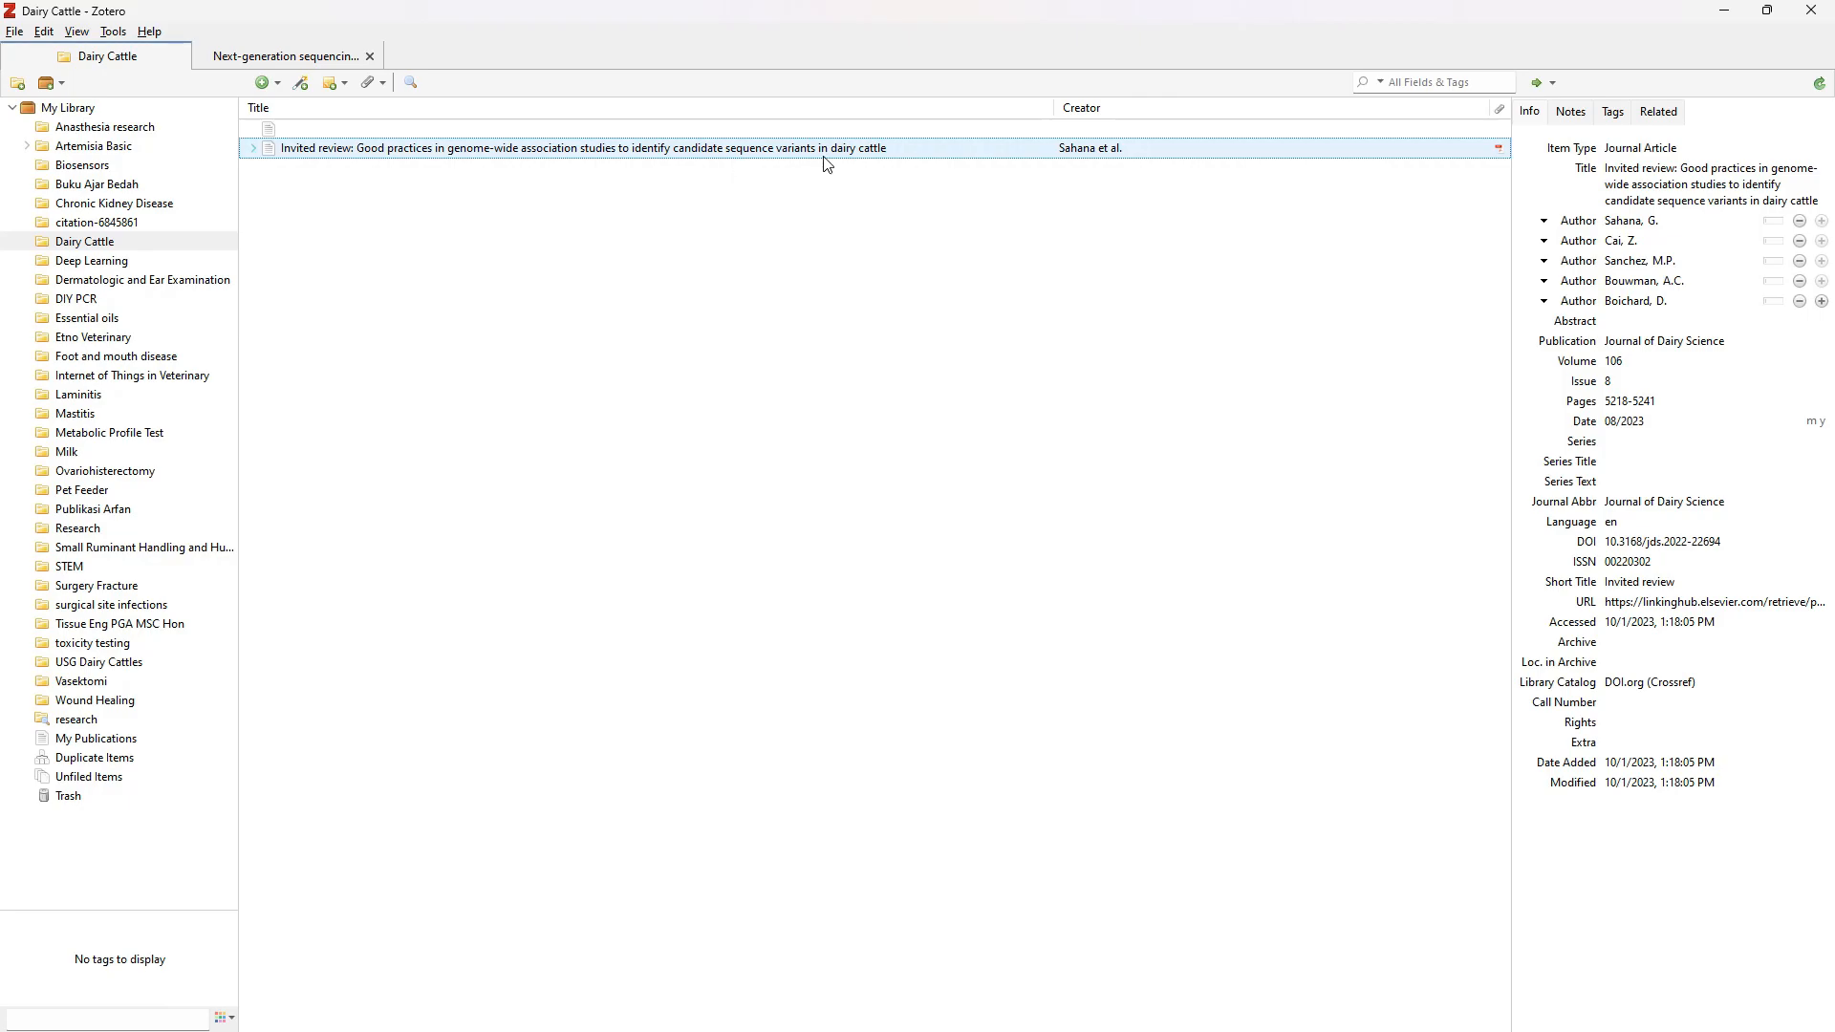
# - Compare the invited review's ScienceDirect page in Firefox with the author and publication metadata of its Zotero item
pyautogui.click(803, 1017)
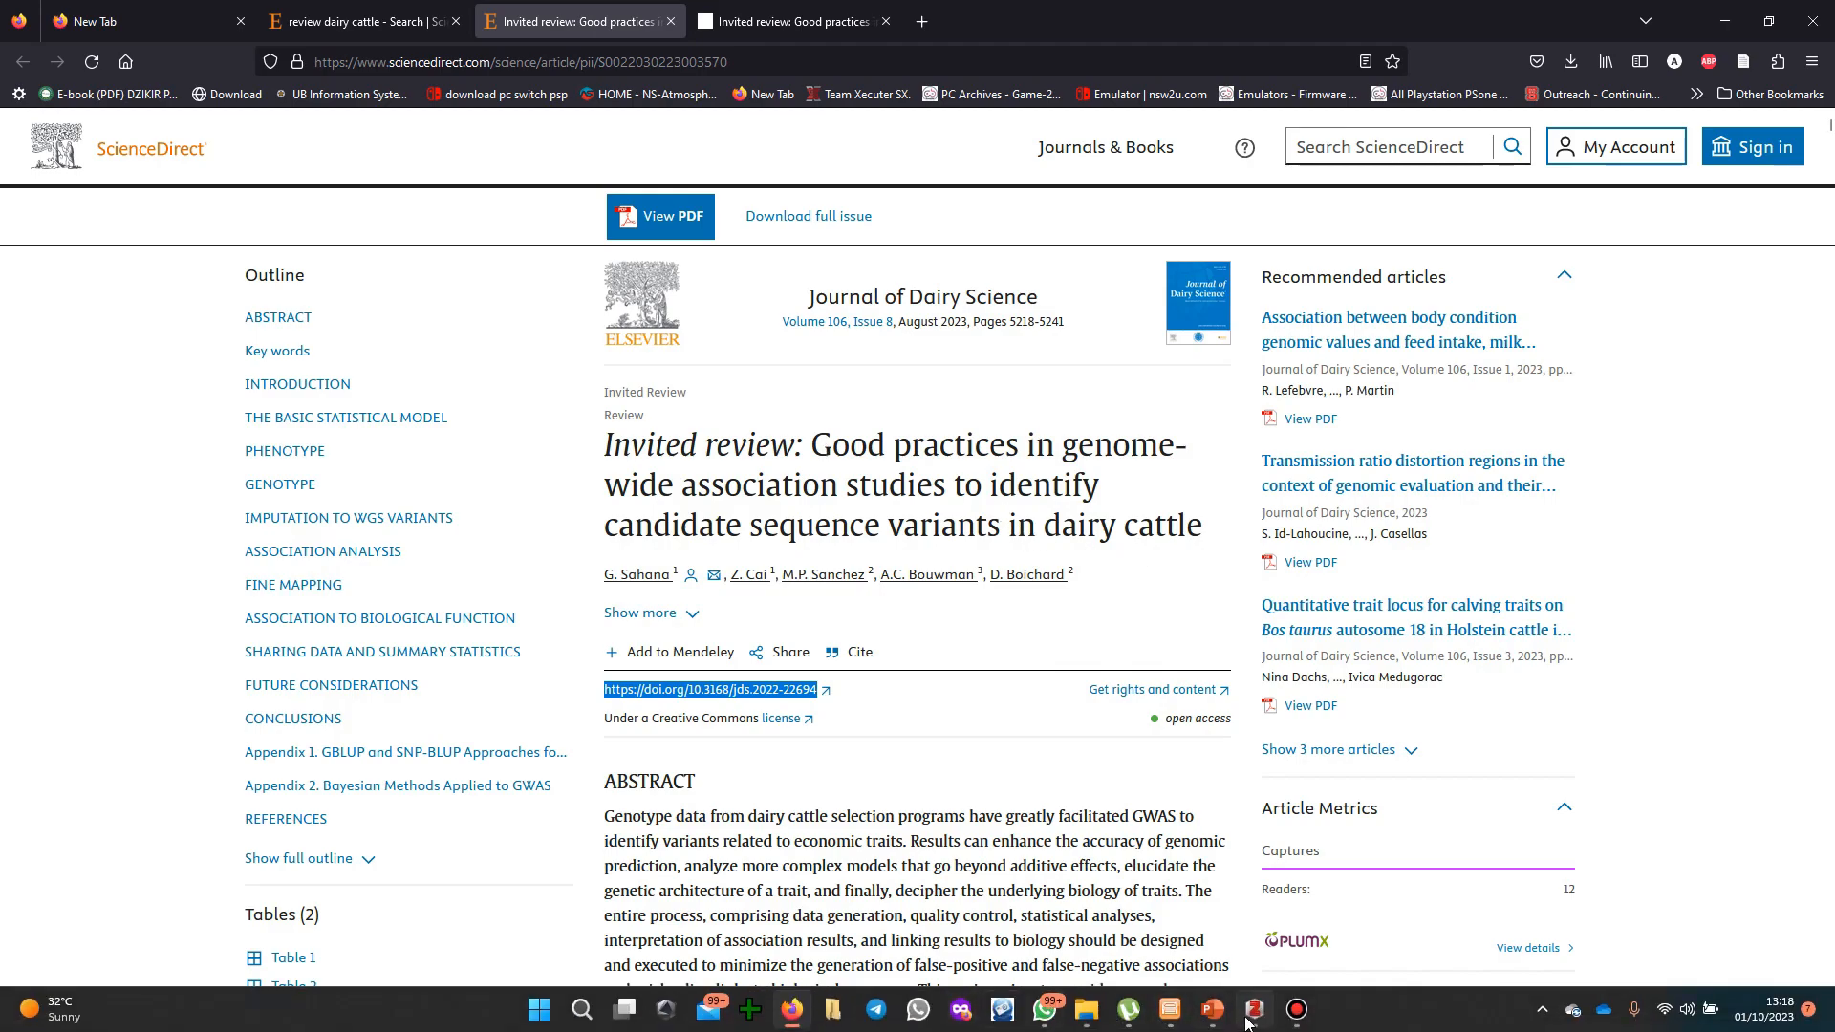
pyautogui.click(1255, 1009)
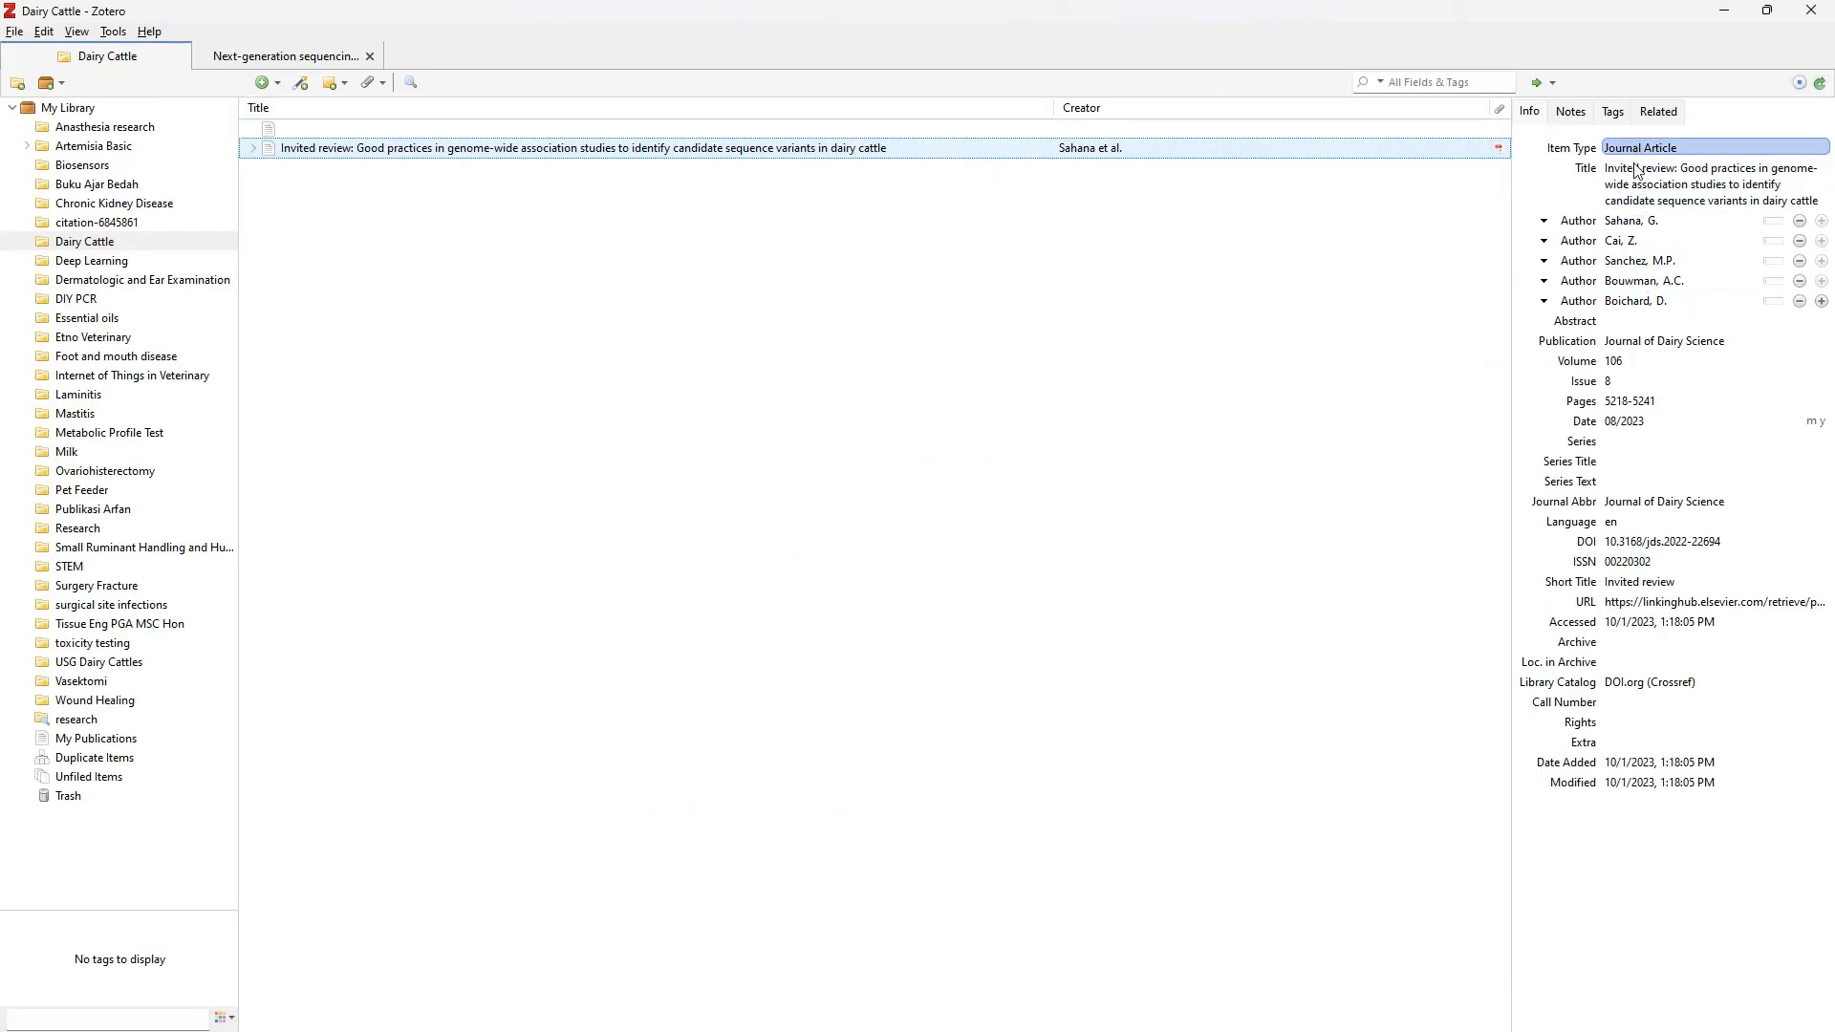
pyautogui.click(1641, 221)
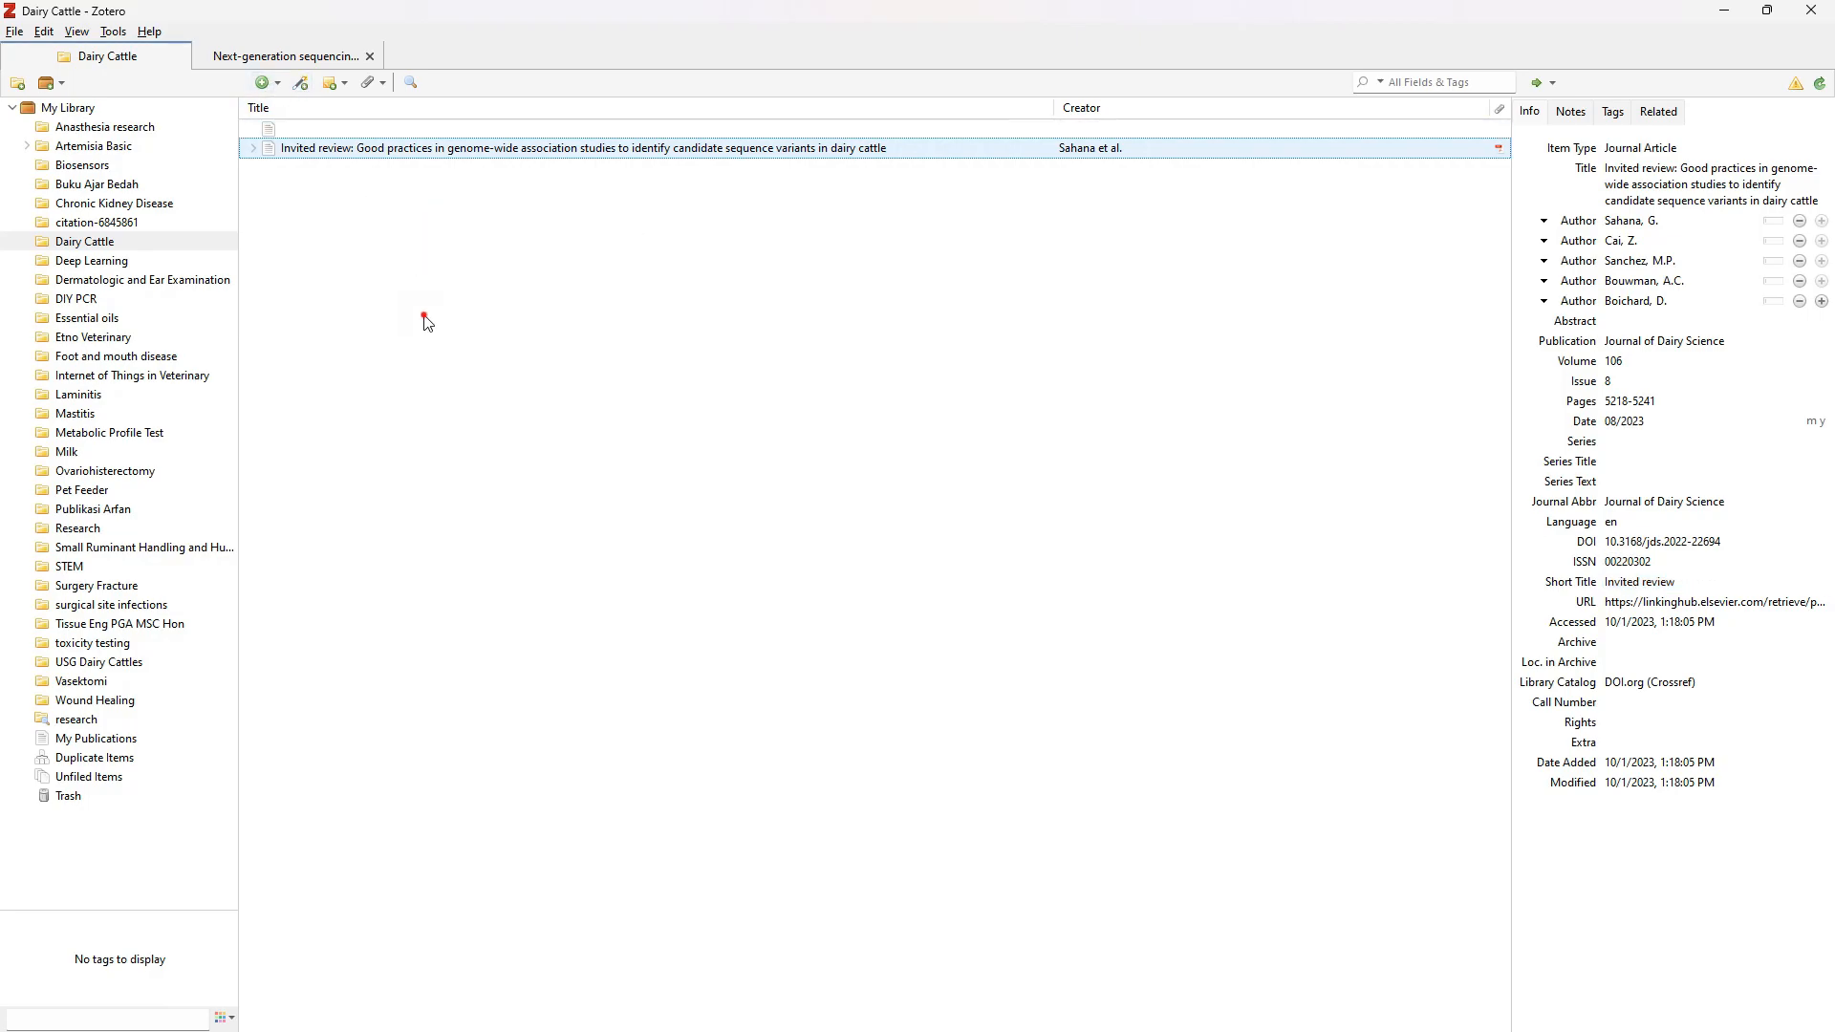
# - Switch to Firefox's ScienceDirect search results and open the review on reproductive consequences of dairy cattle's adaptations to heat stress in a new tab
pyautogui.moveTo(717, 1028)
pyautogui.click(788, 1023)
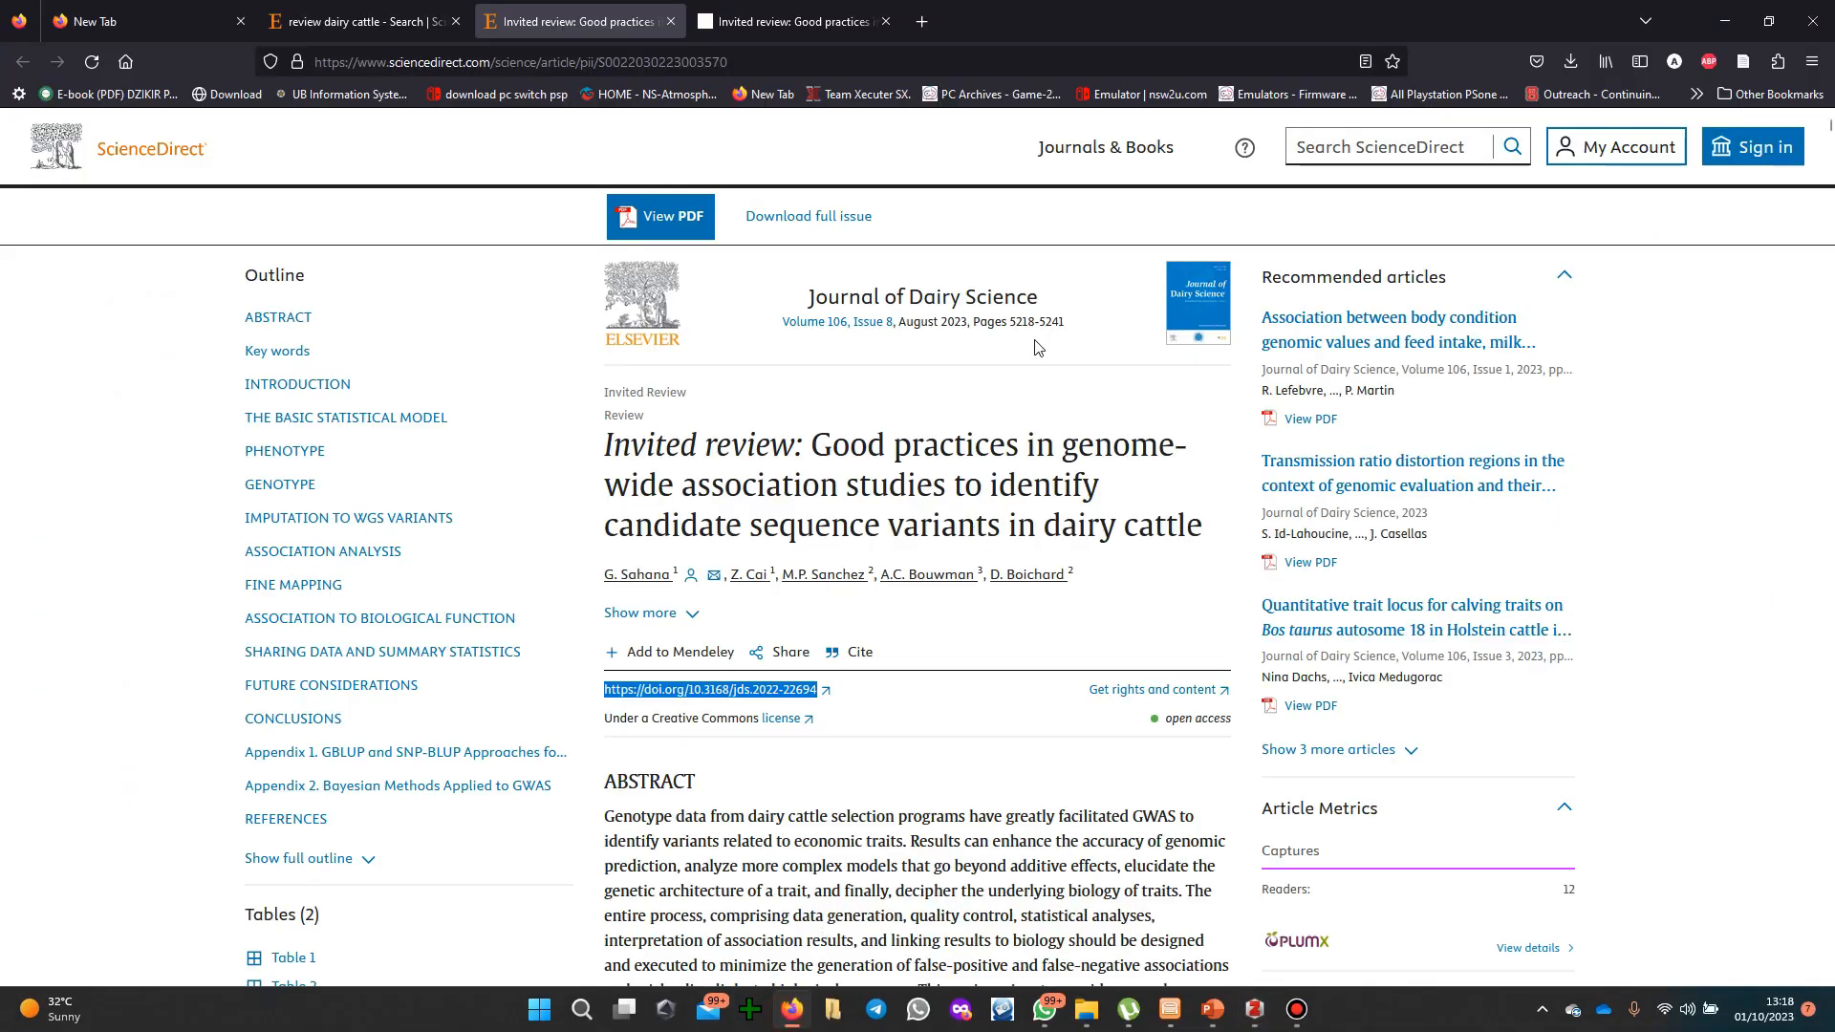
pyautogui.click(363, 21)
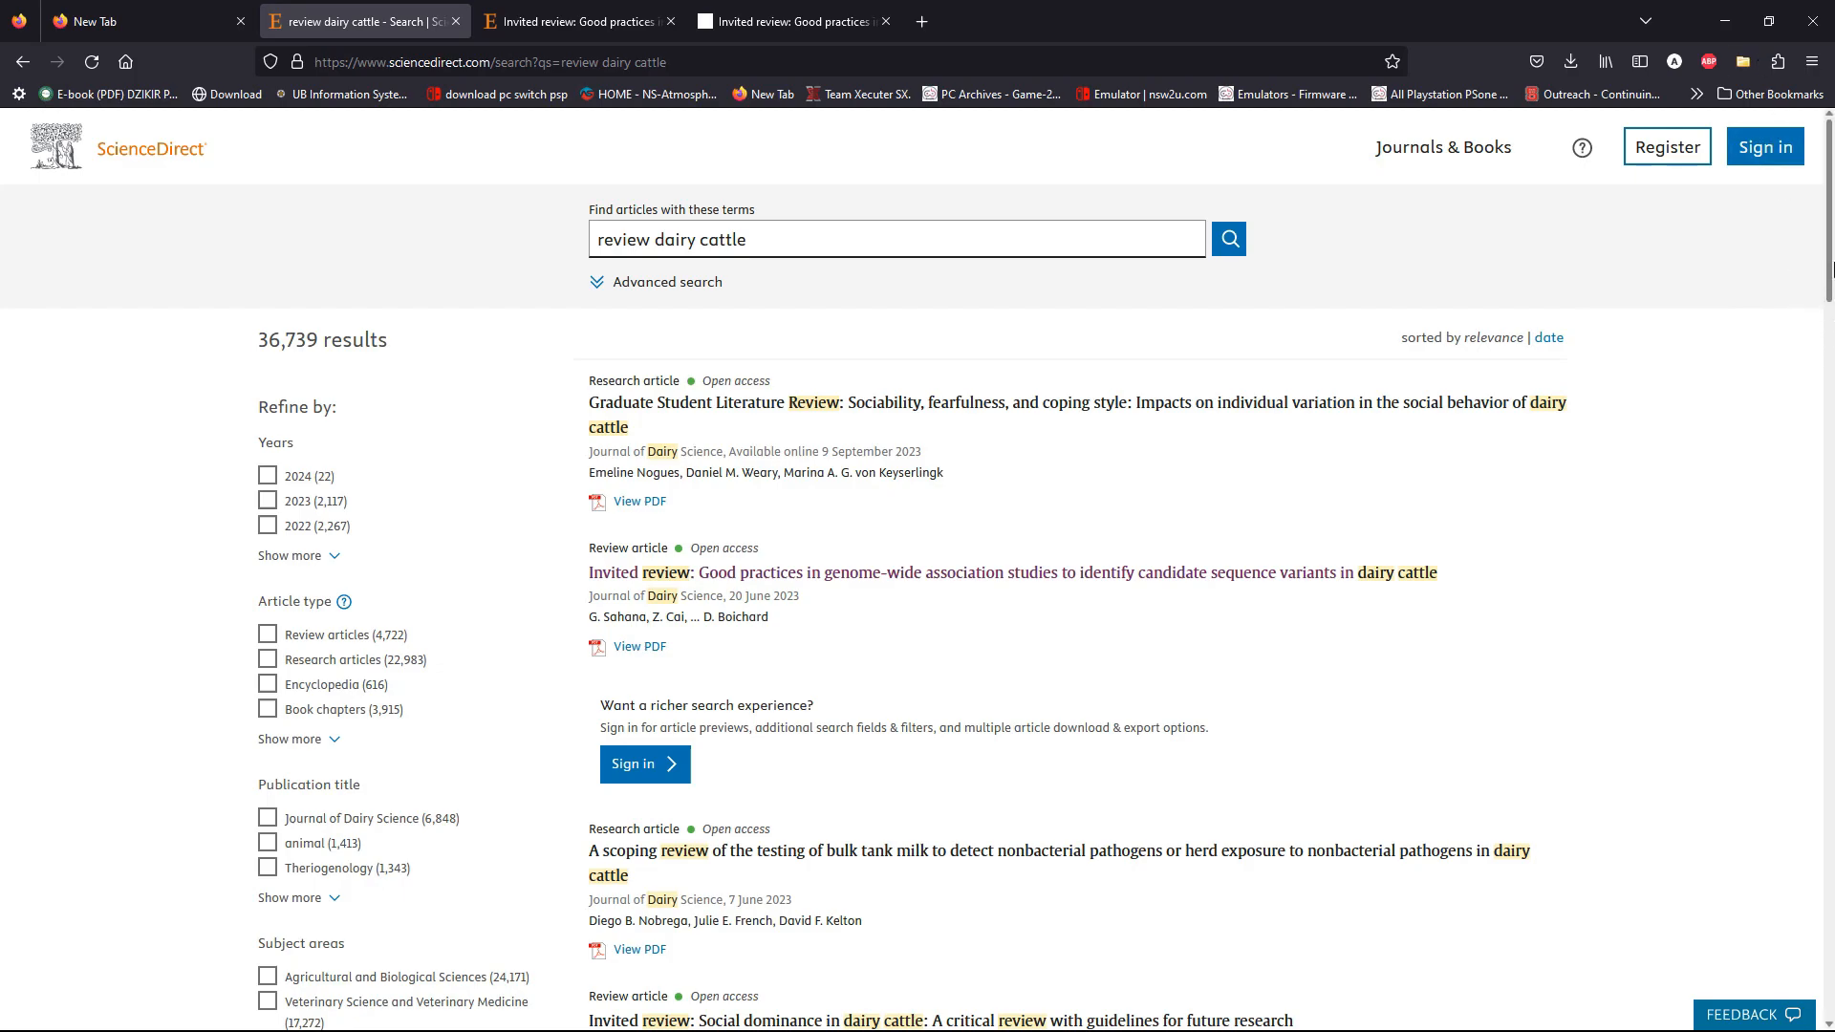
pyautogui.moveTo(1830, 270); pyautogui.dragTo(1813, 326)
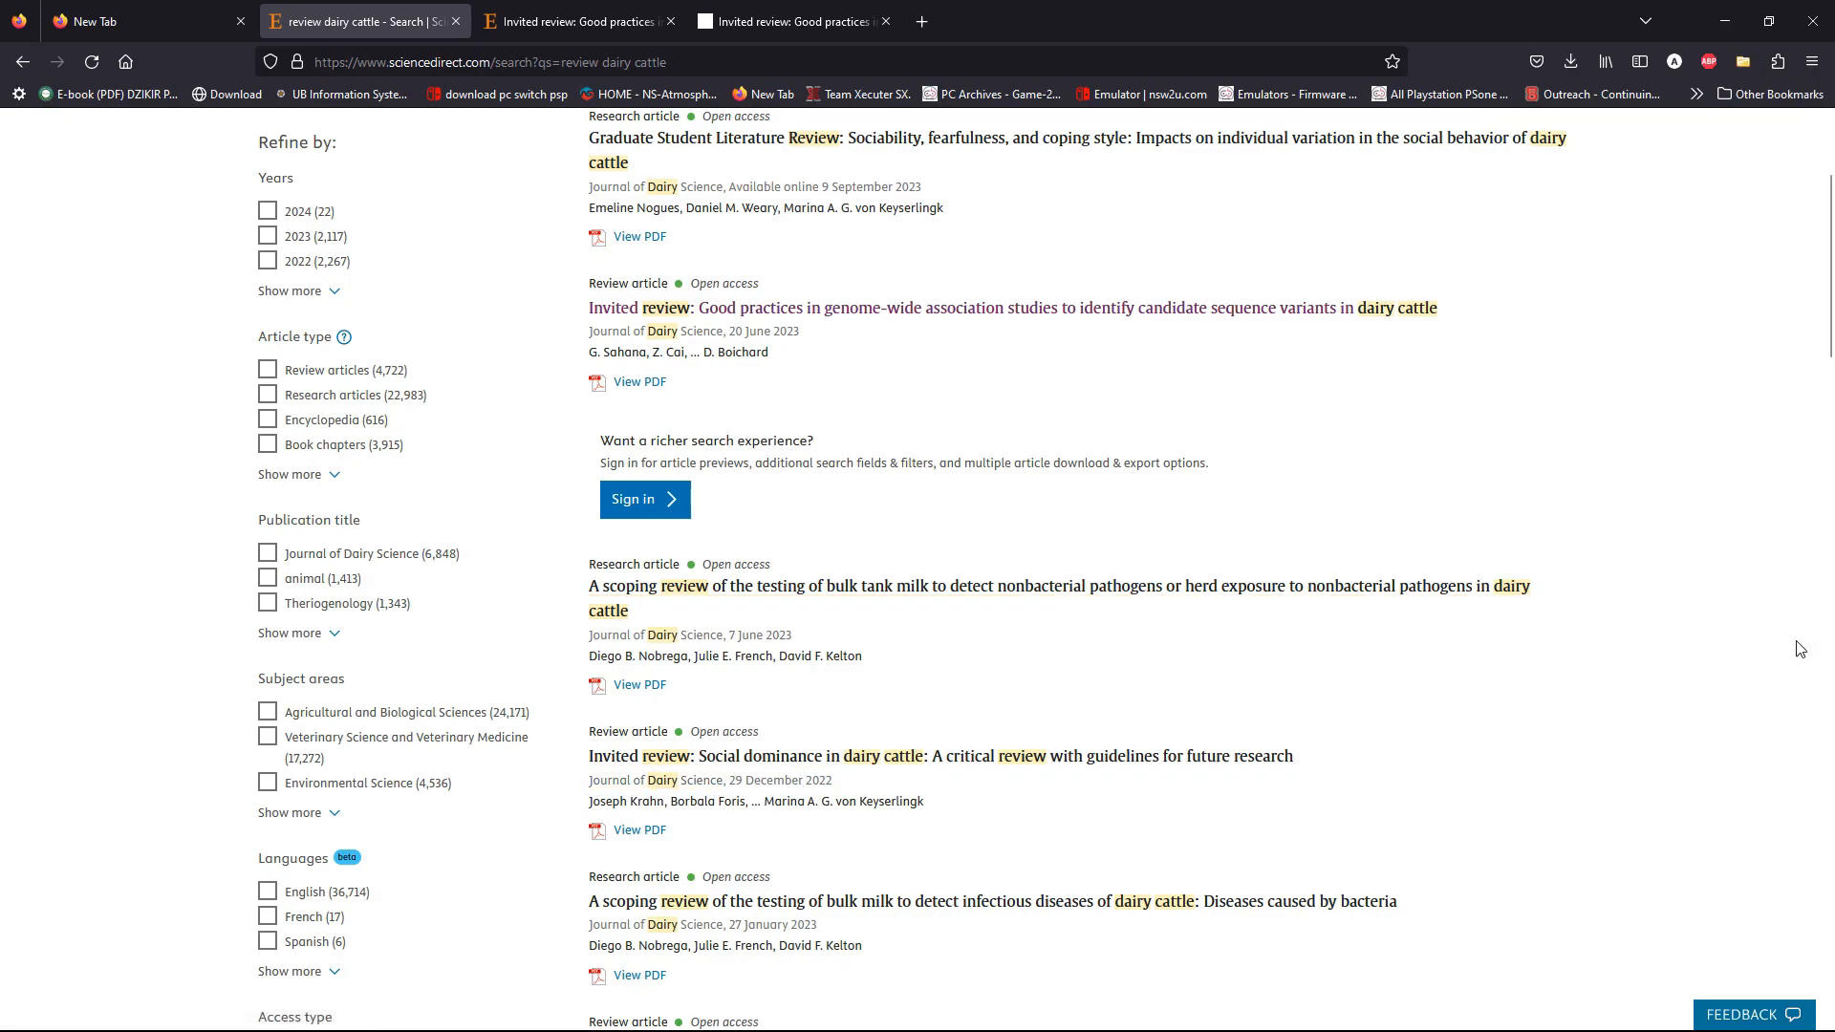
pyautogui.moveTo(1832, 334); pyautogui.dragTo(1823, 263)
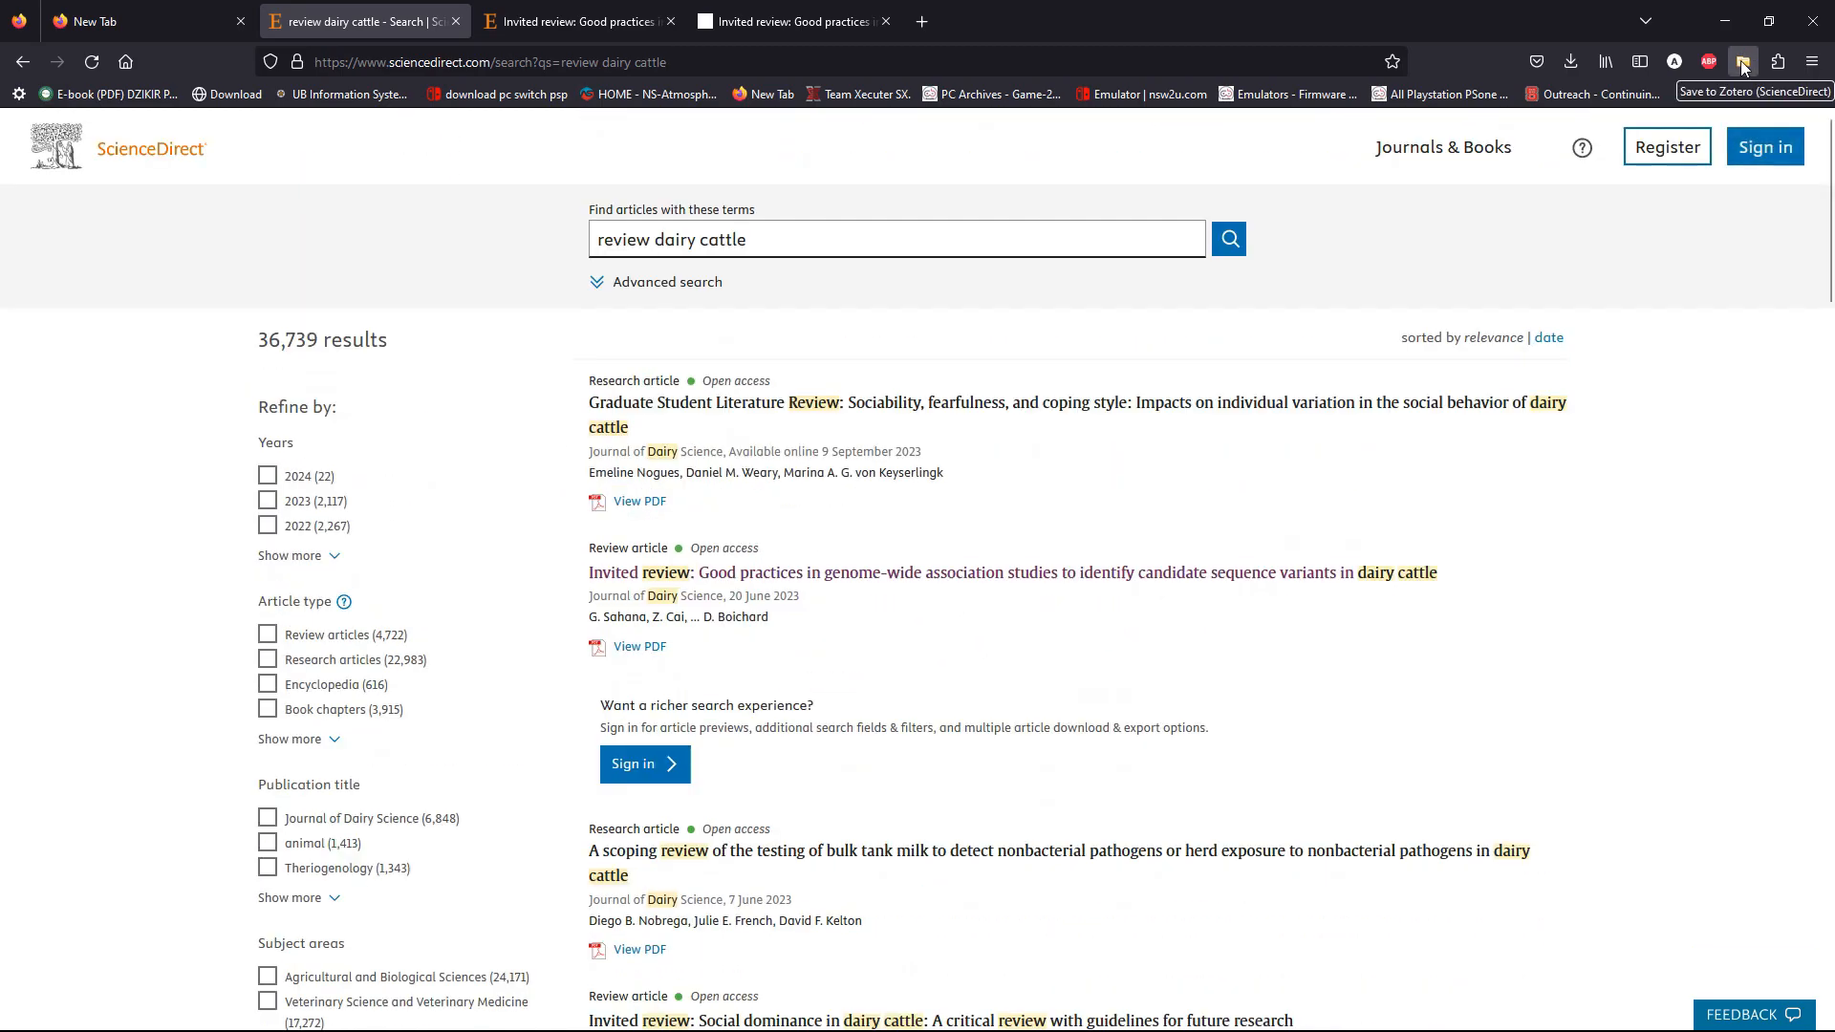
pyautogui.moveTo(1829, 301); pyautogui.dragTo(1830, 92)
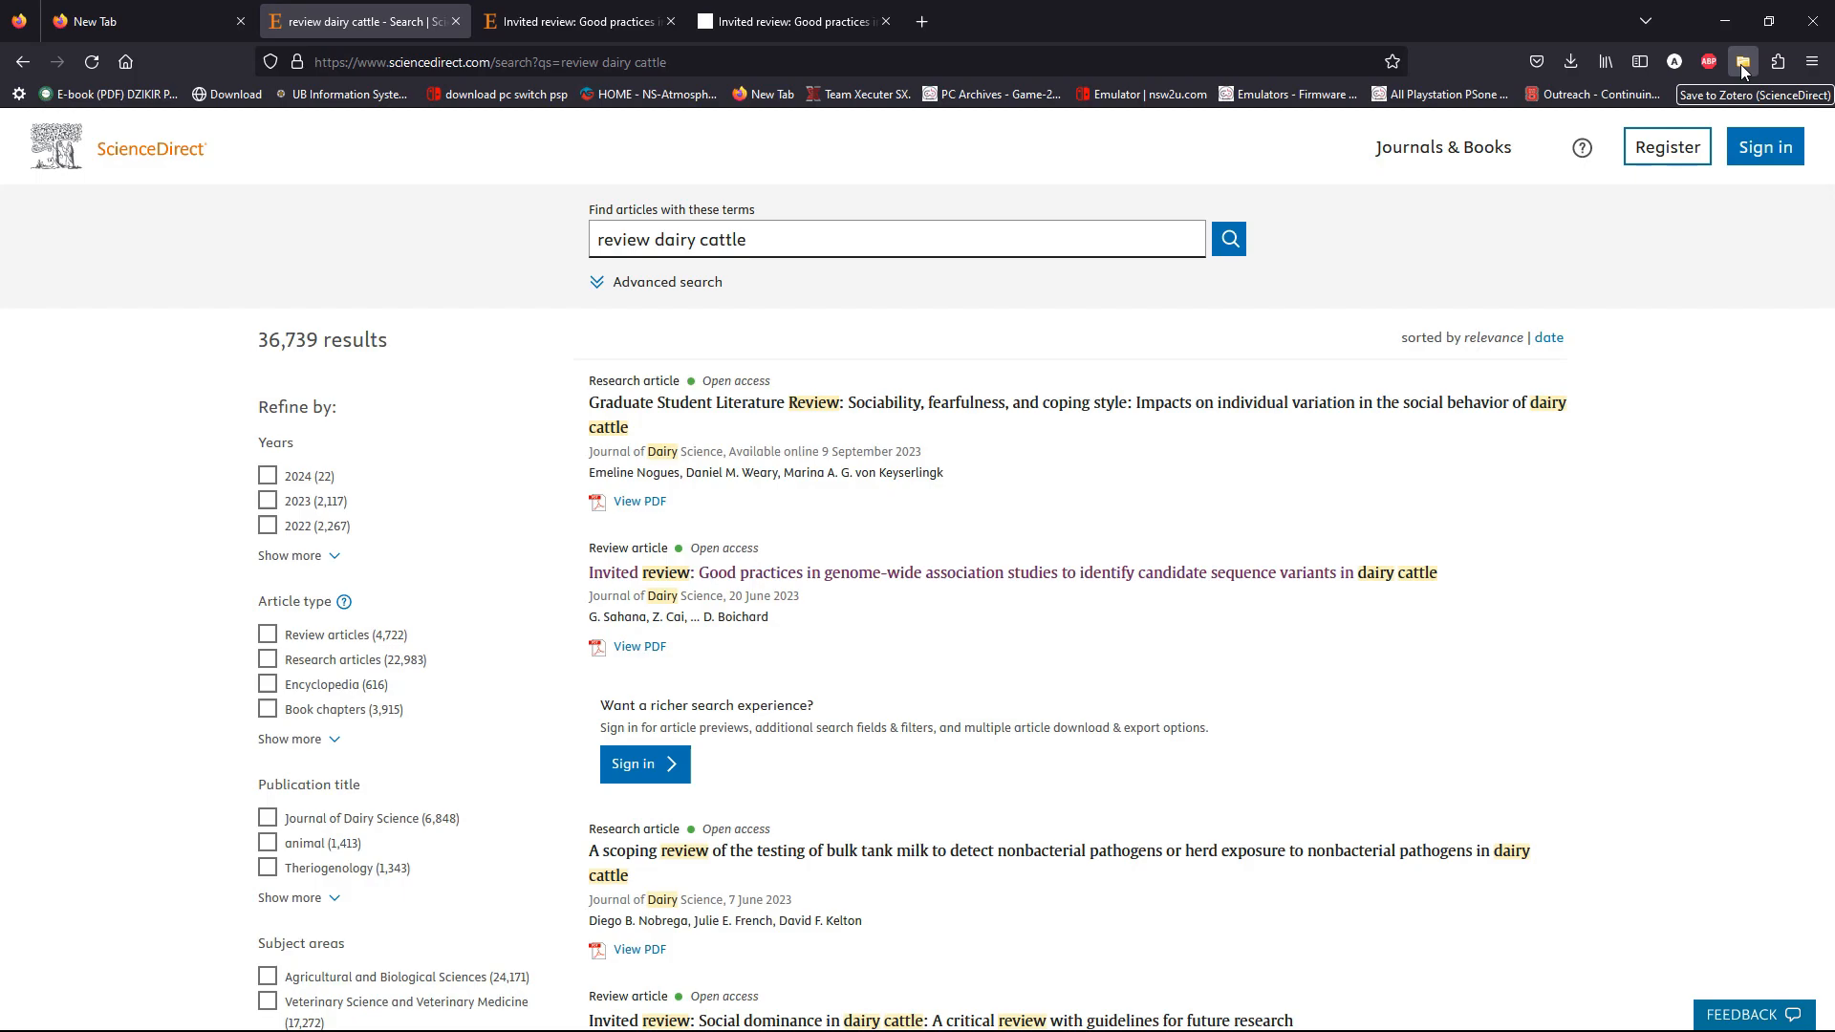
pyautogui.scroll(-8, 1791, 365)
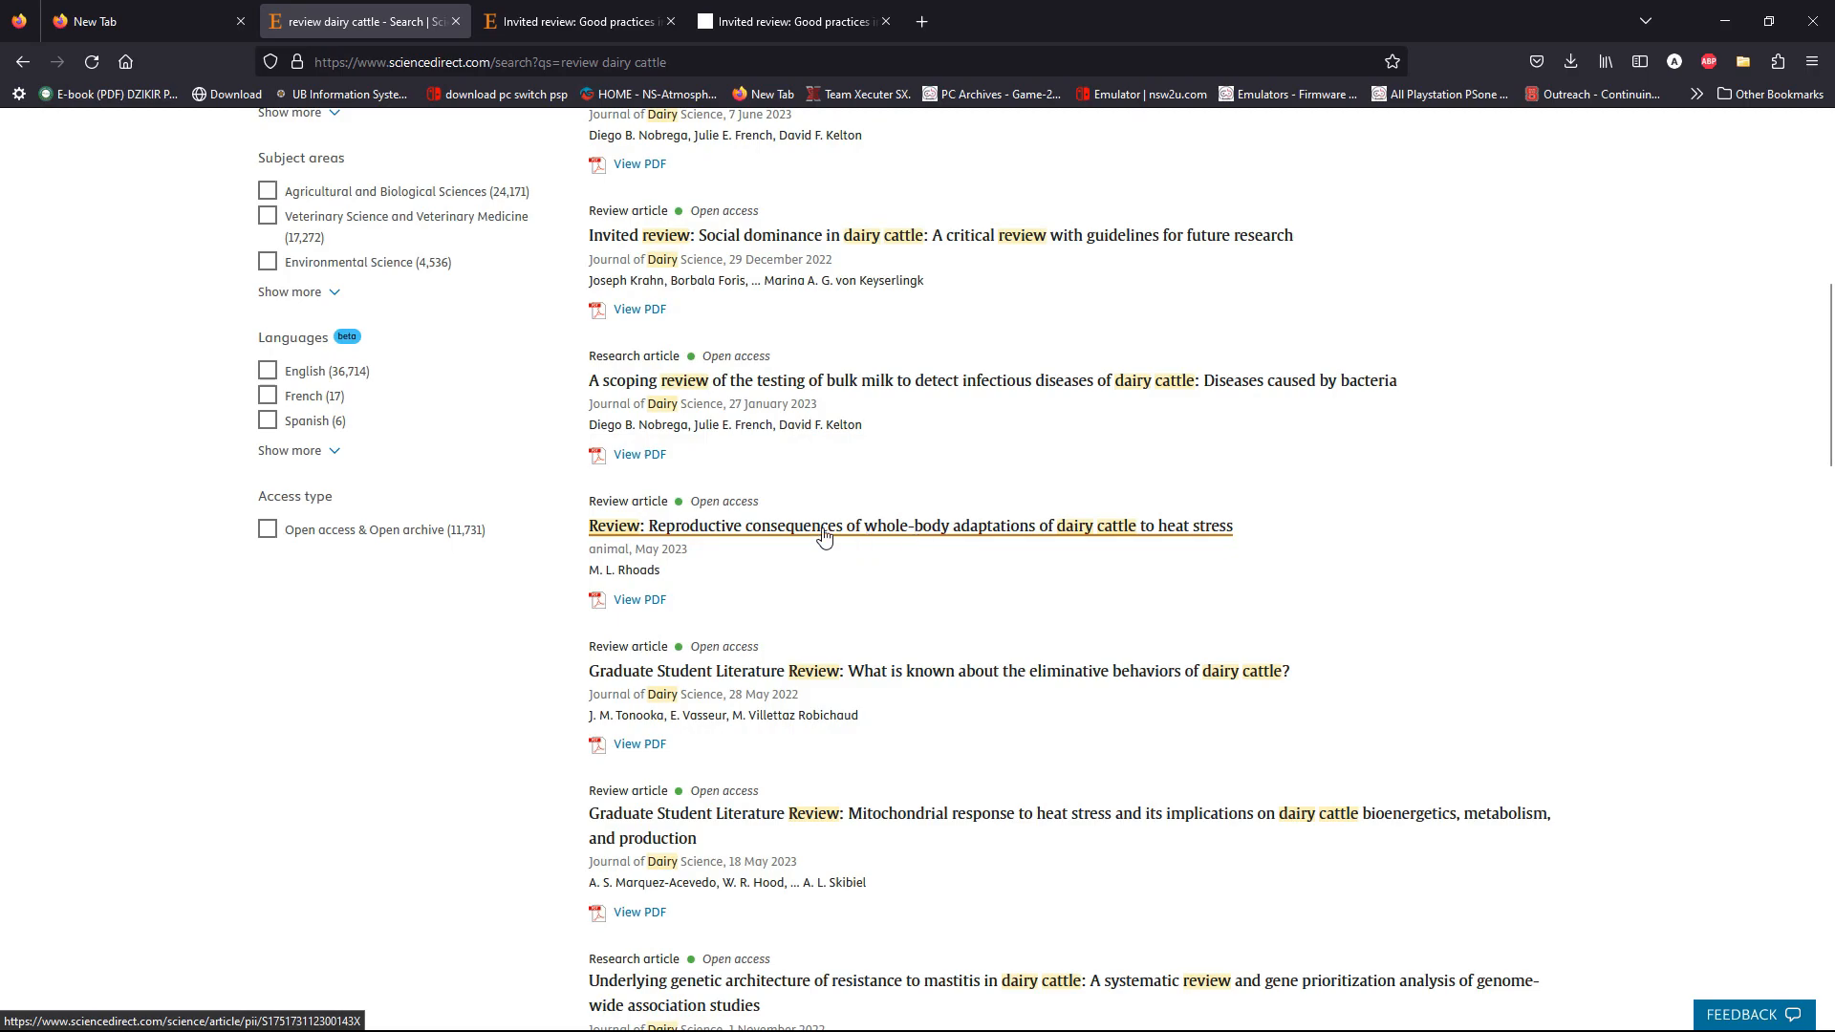
pyautogui.rightClick(651, 527)
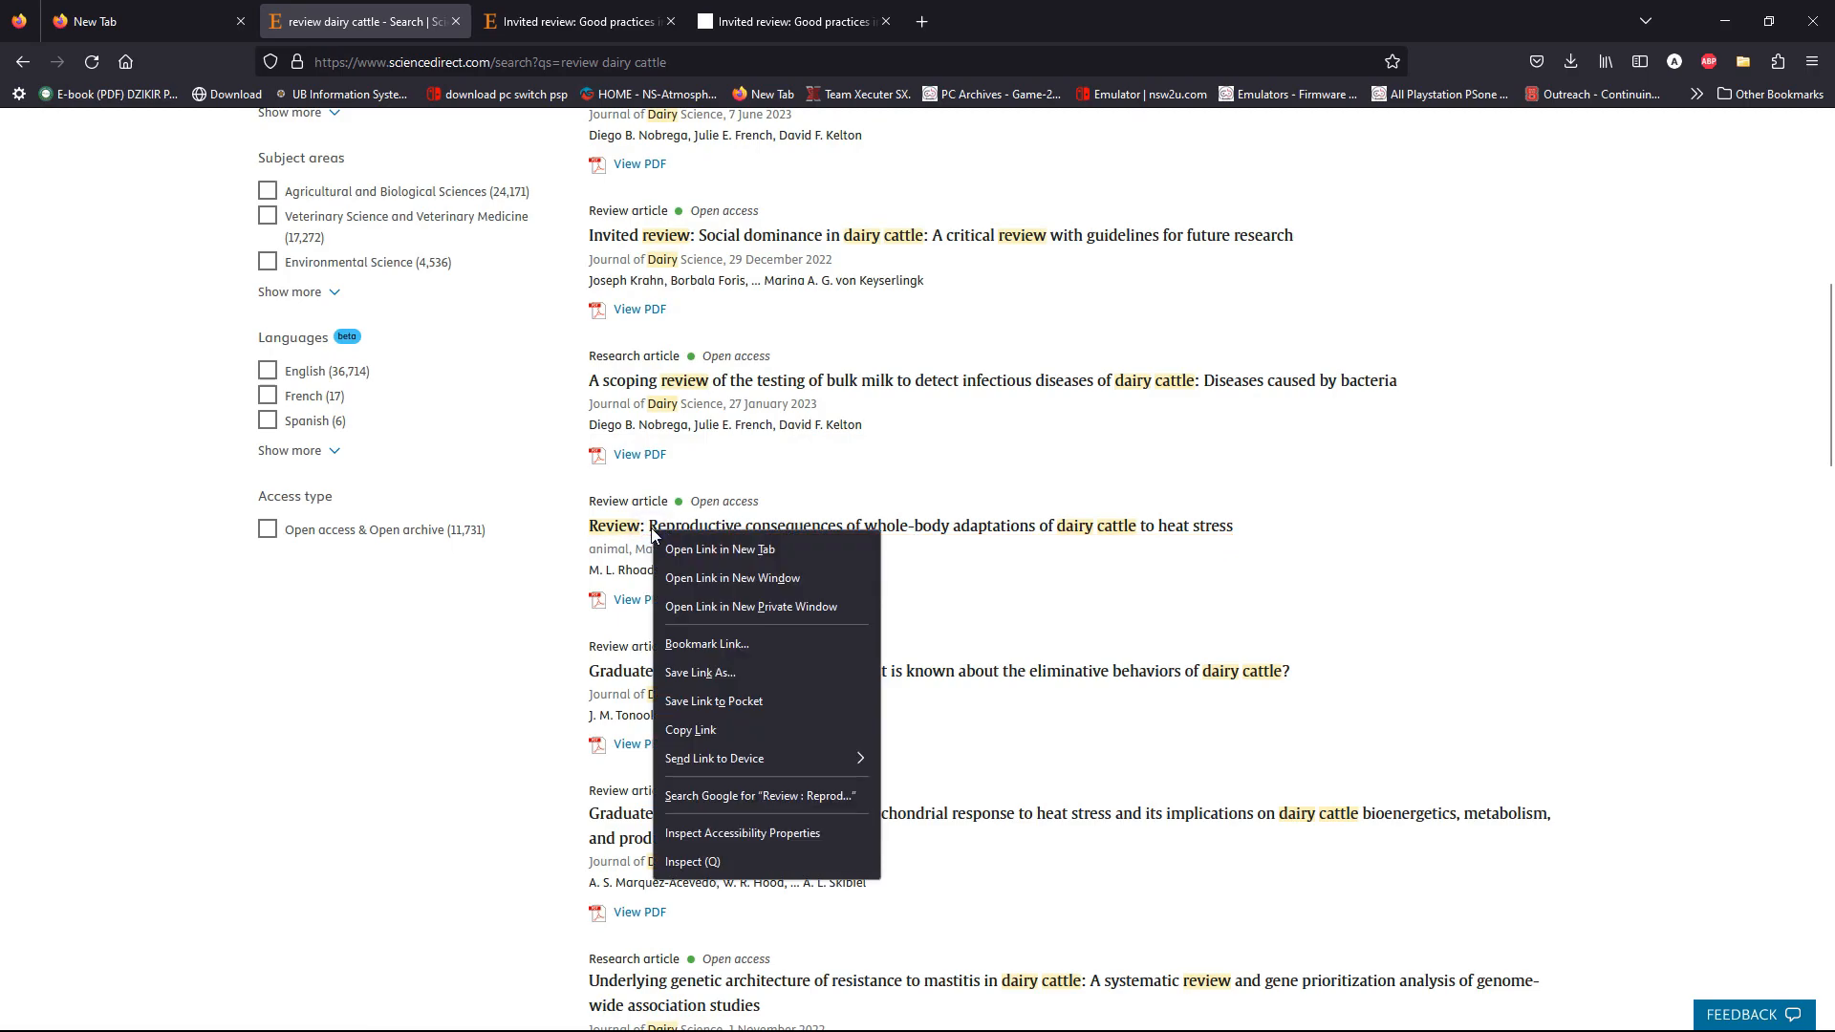
pyautogui.click(666, 540)
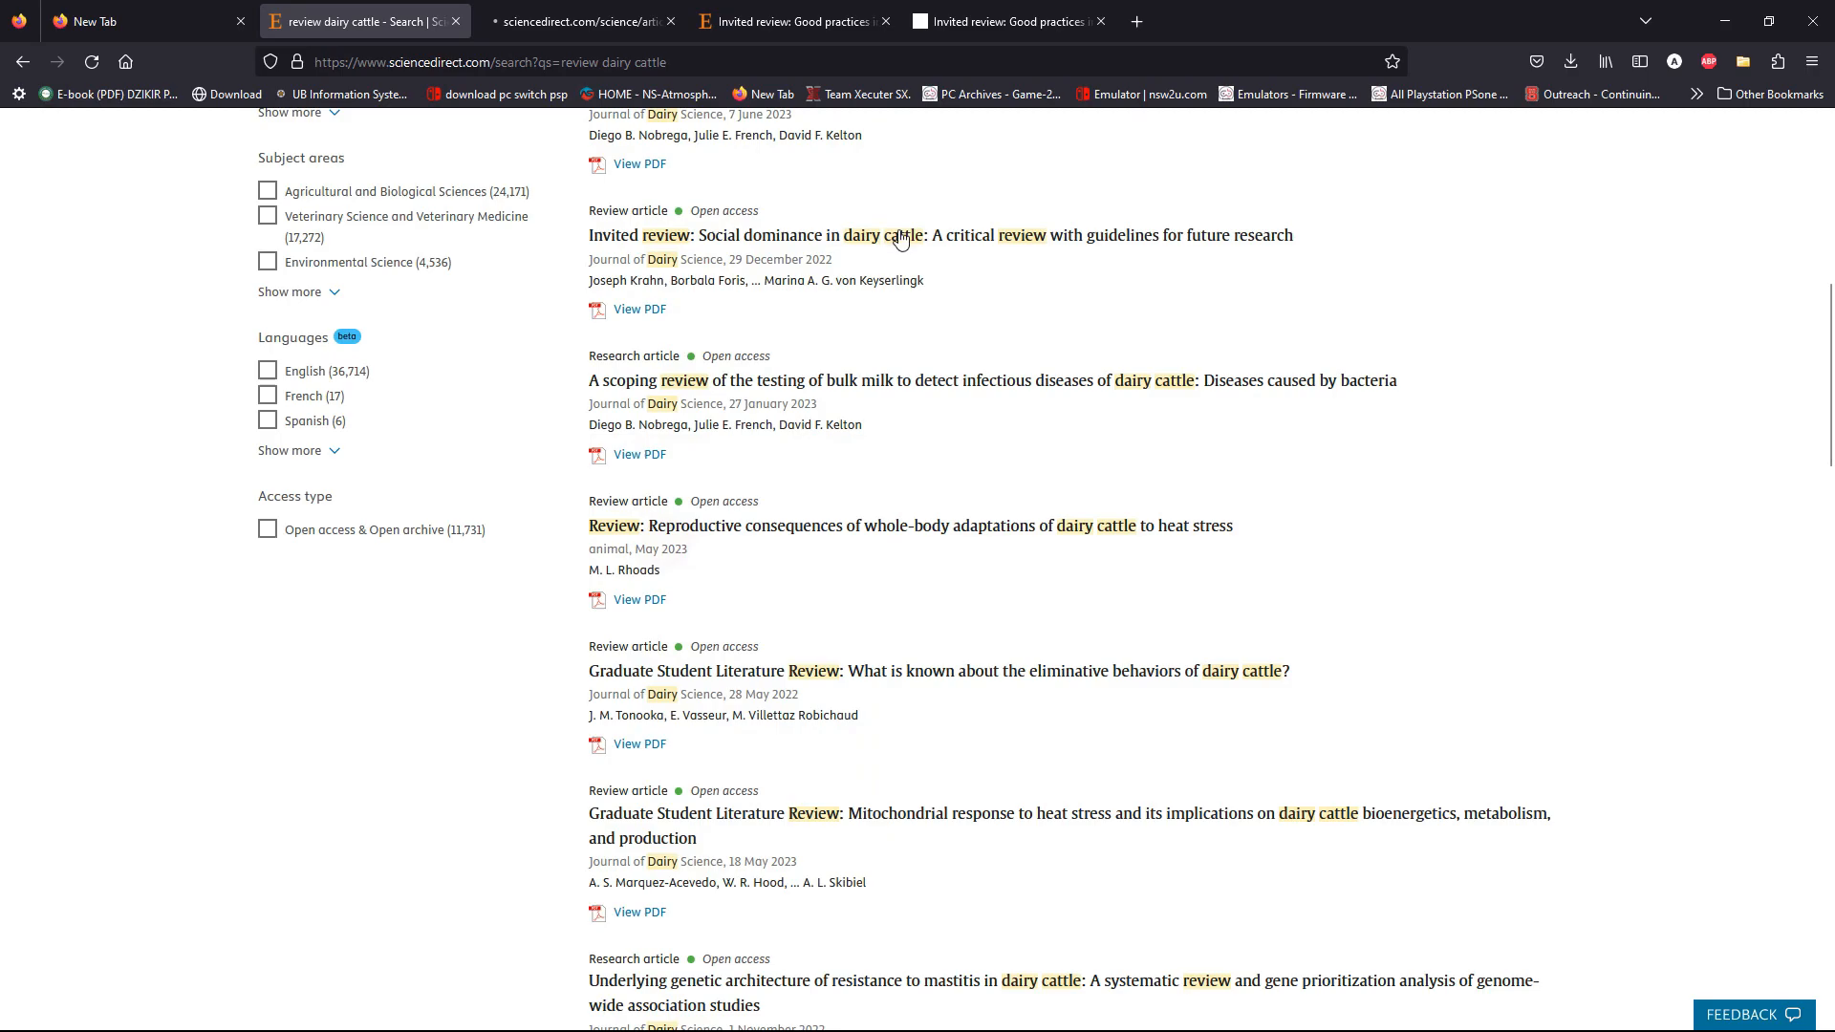
pyautogui.click(582, 13)
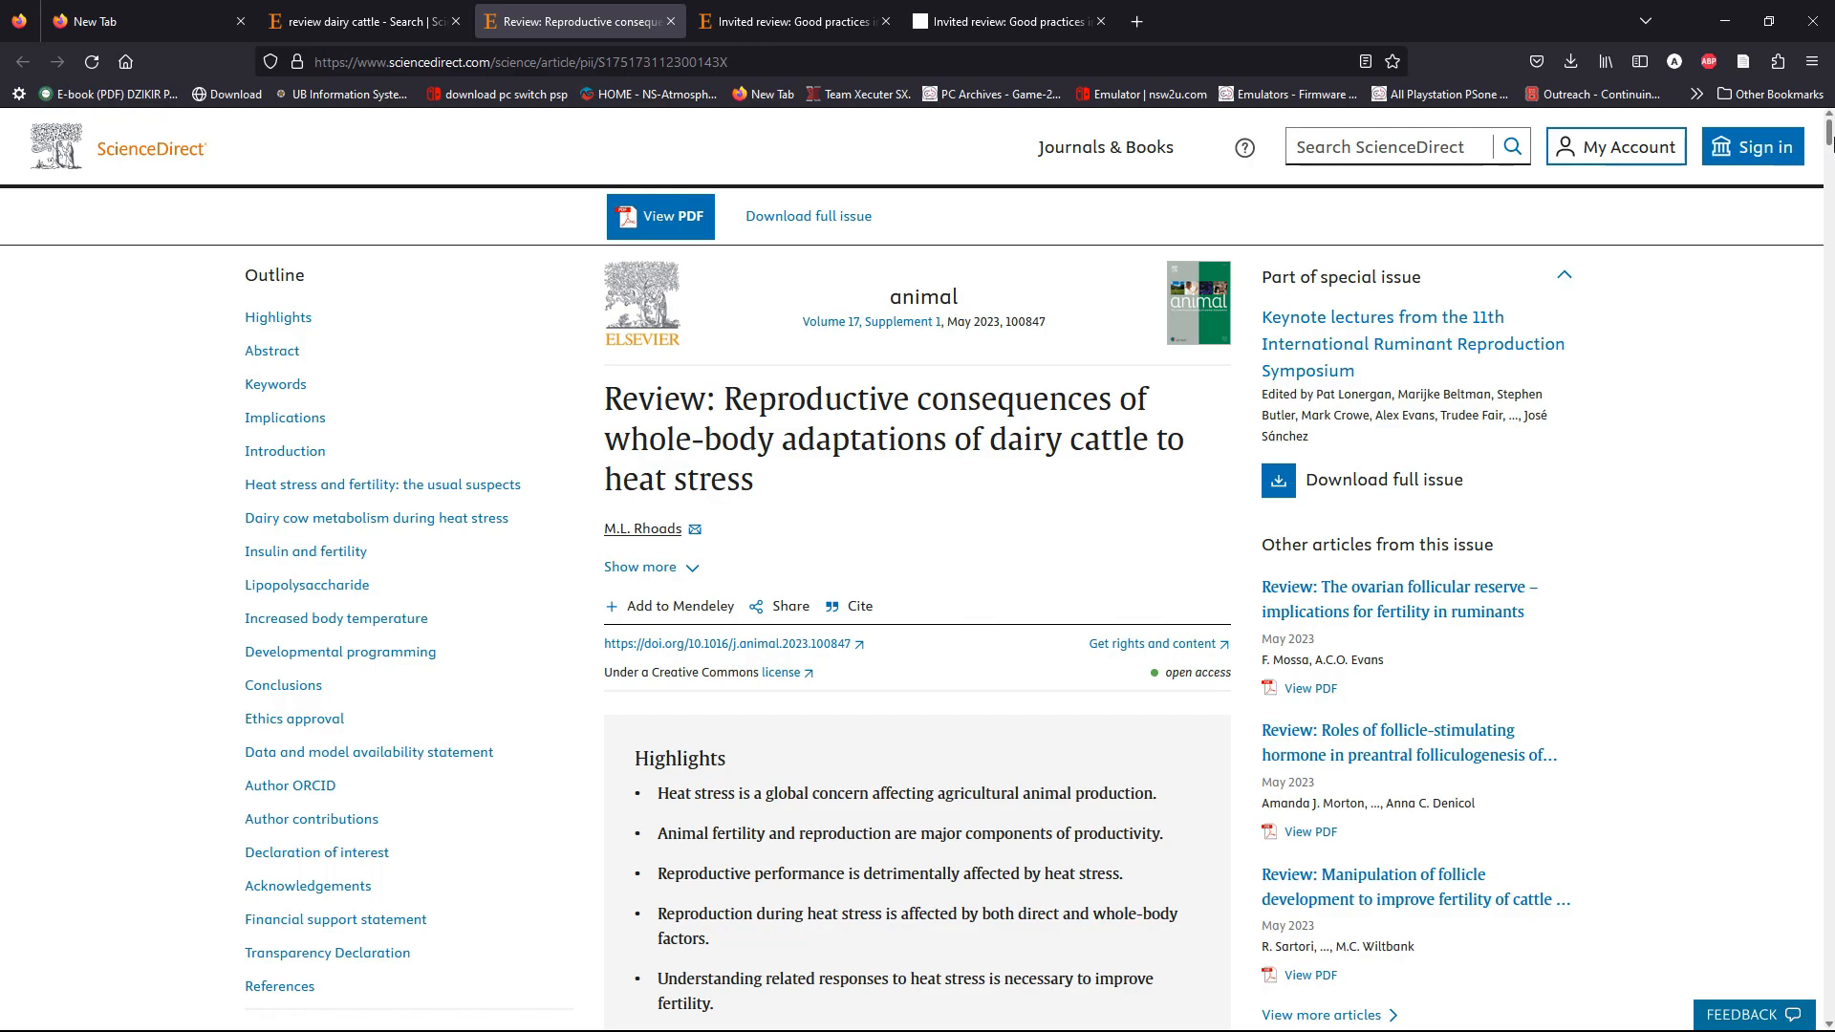
# - Expand the heat stress review's affiliation and publication date details and skim the article text
pyautogui.moveTo(1829, 141)
pyautogui.mouseDown()
pyautogui.moveTo(1829, 189)
pyautogui.moveTo(1829, 132)
pyautogui.mouseUp()
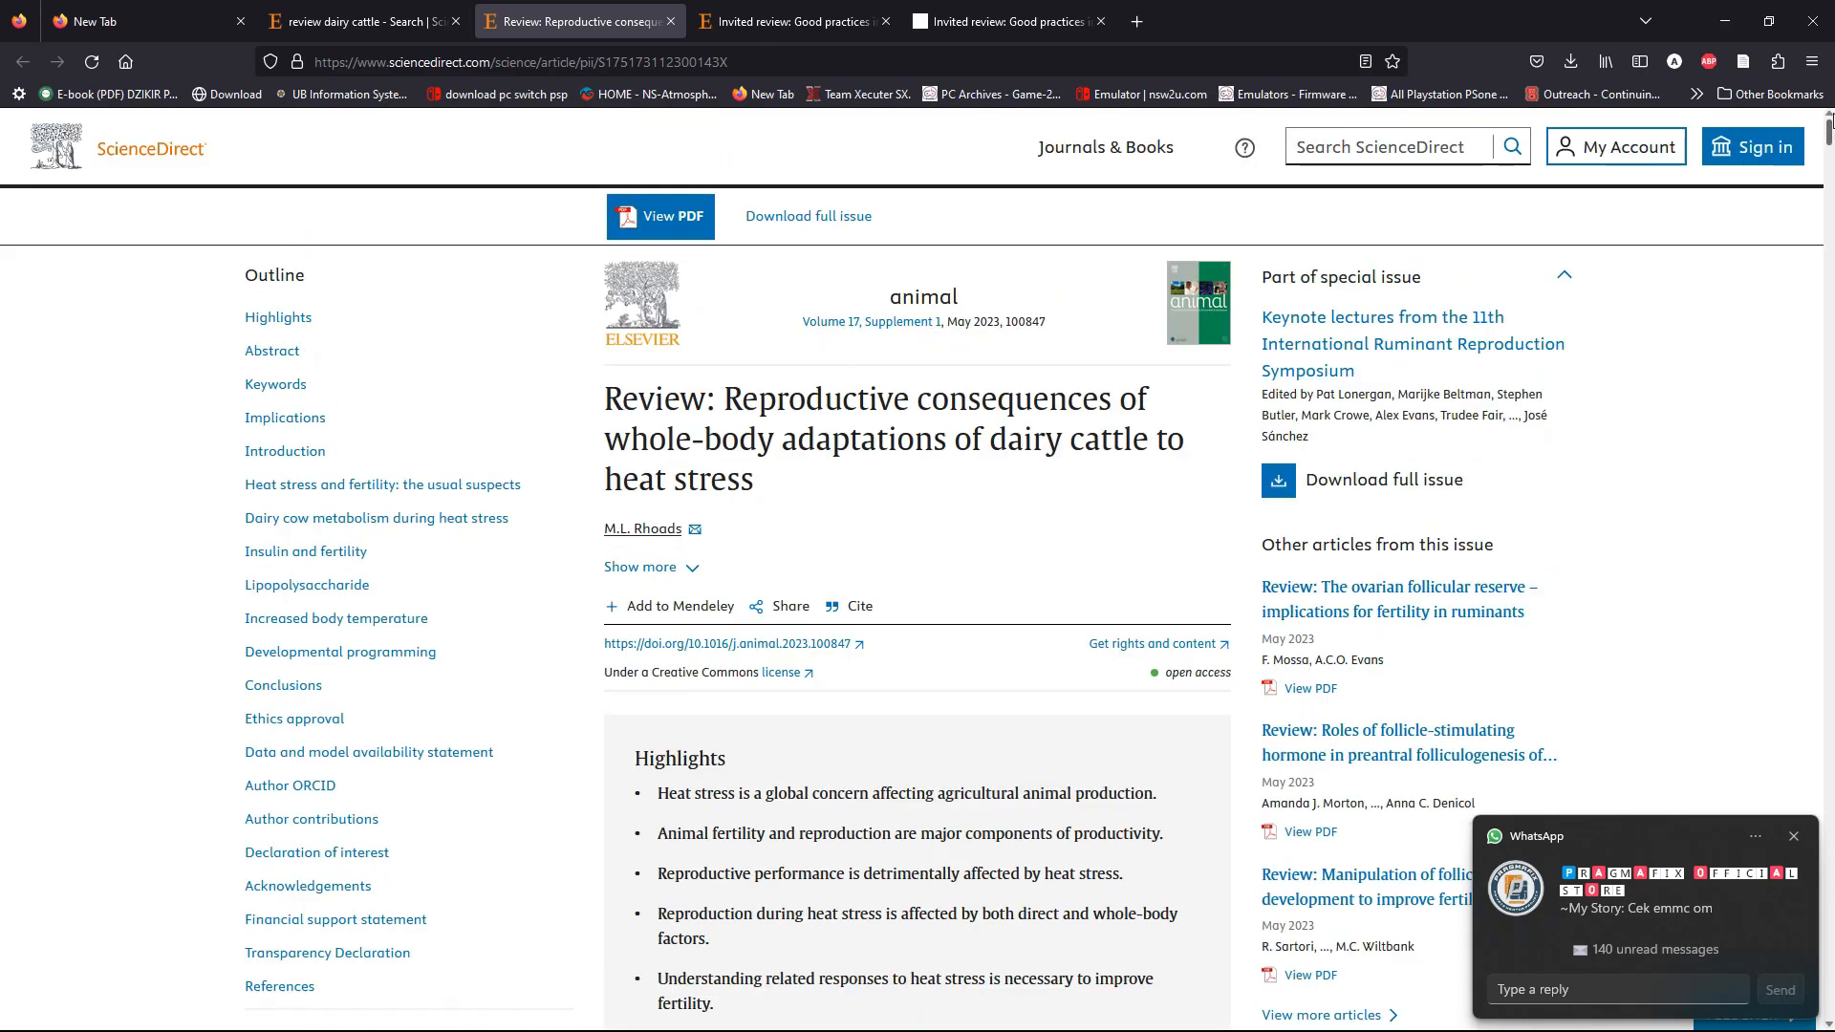
pyautogui.click(690, 570)
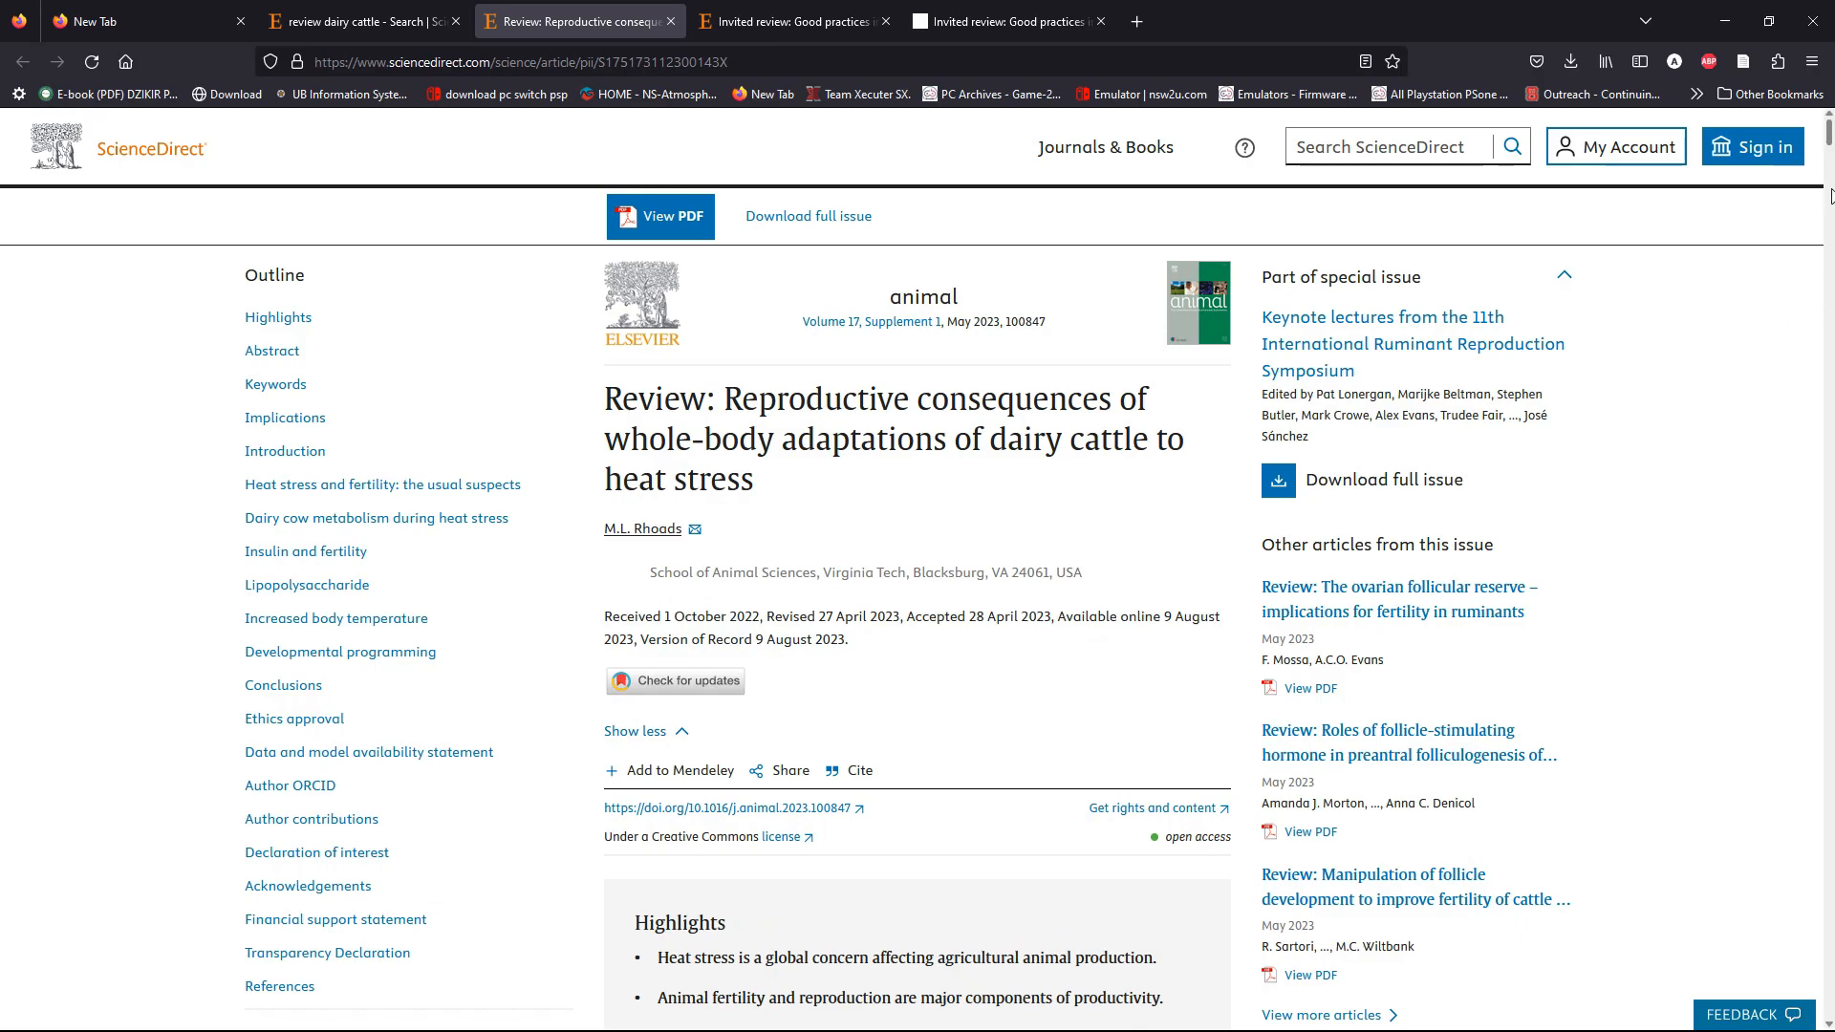
pyautogui.scroll(-10, 1832, 297)
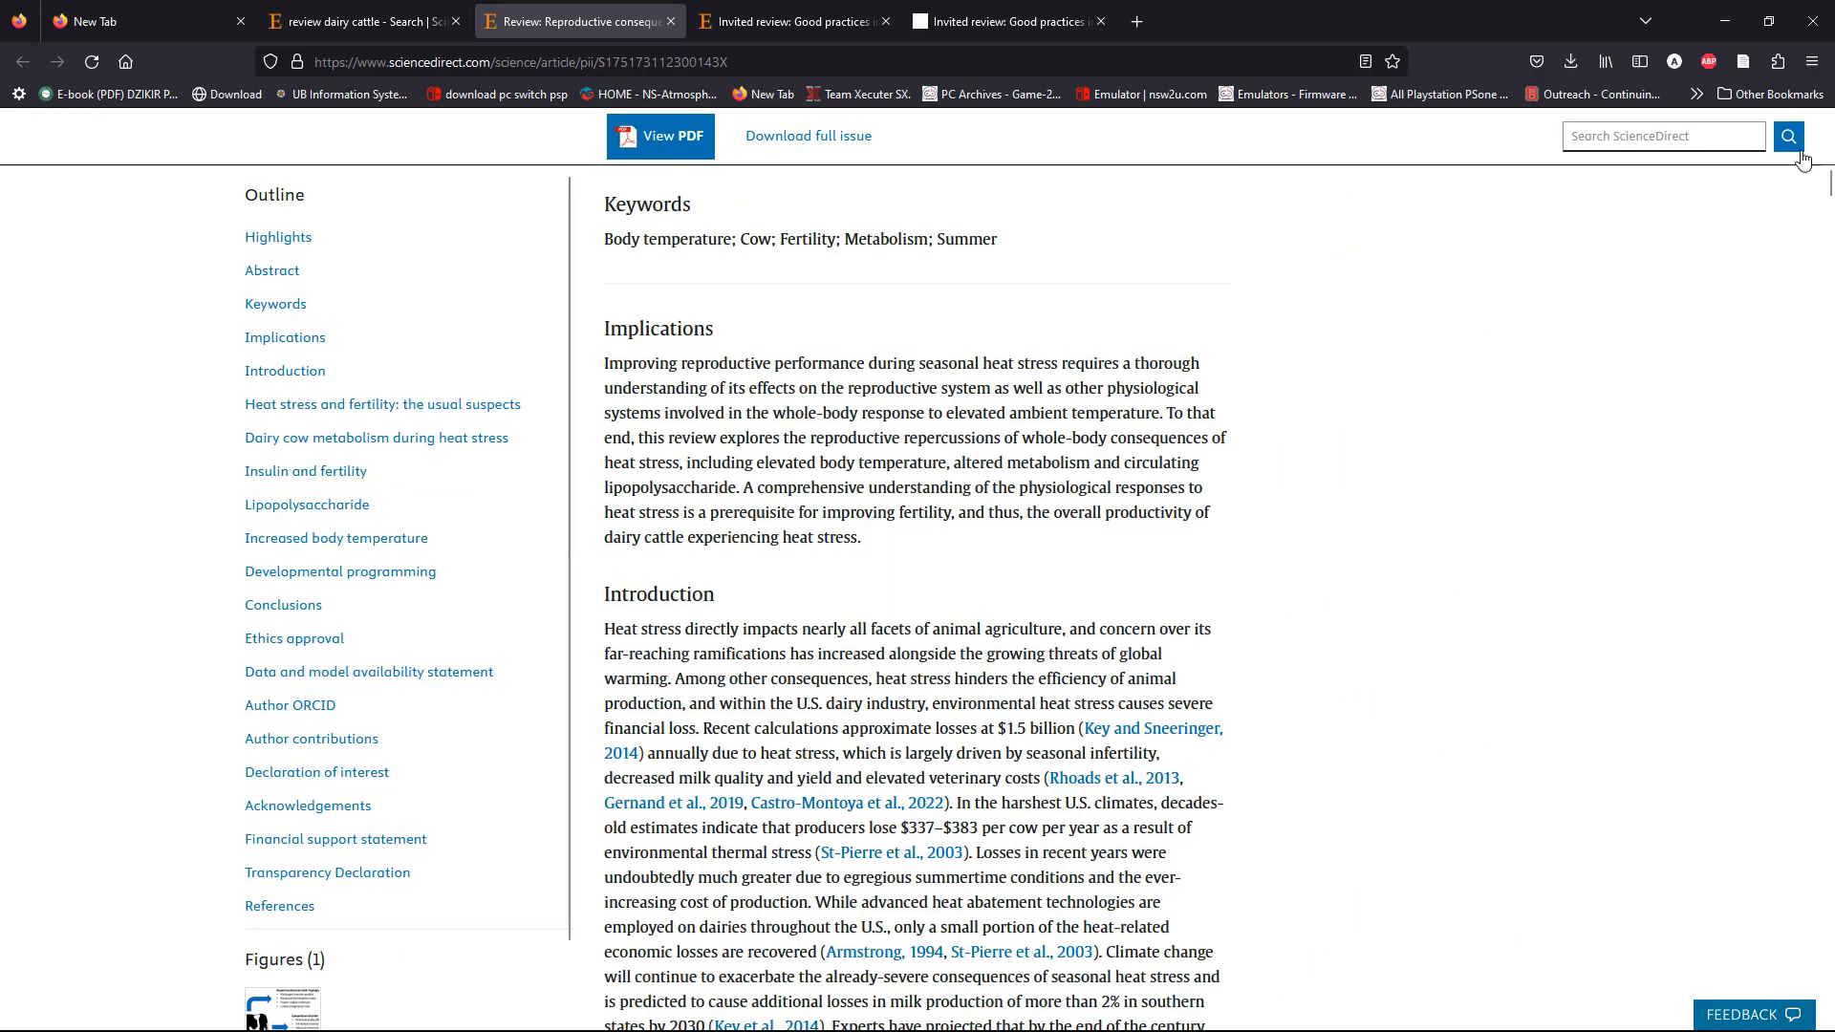
pyautogui.scroll(8, 1828, 157)
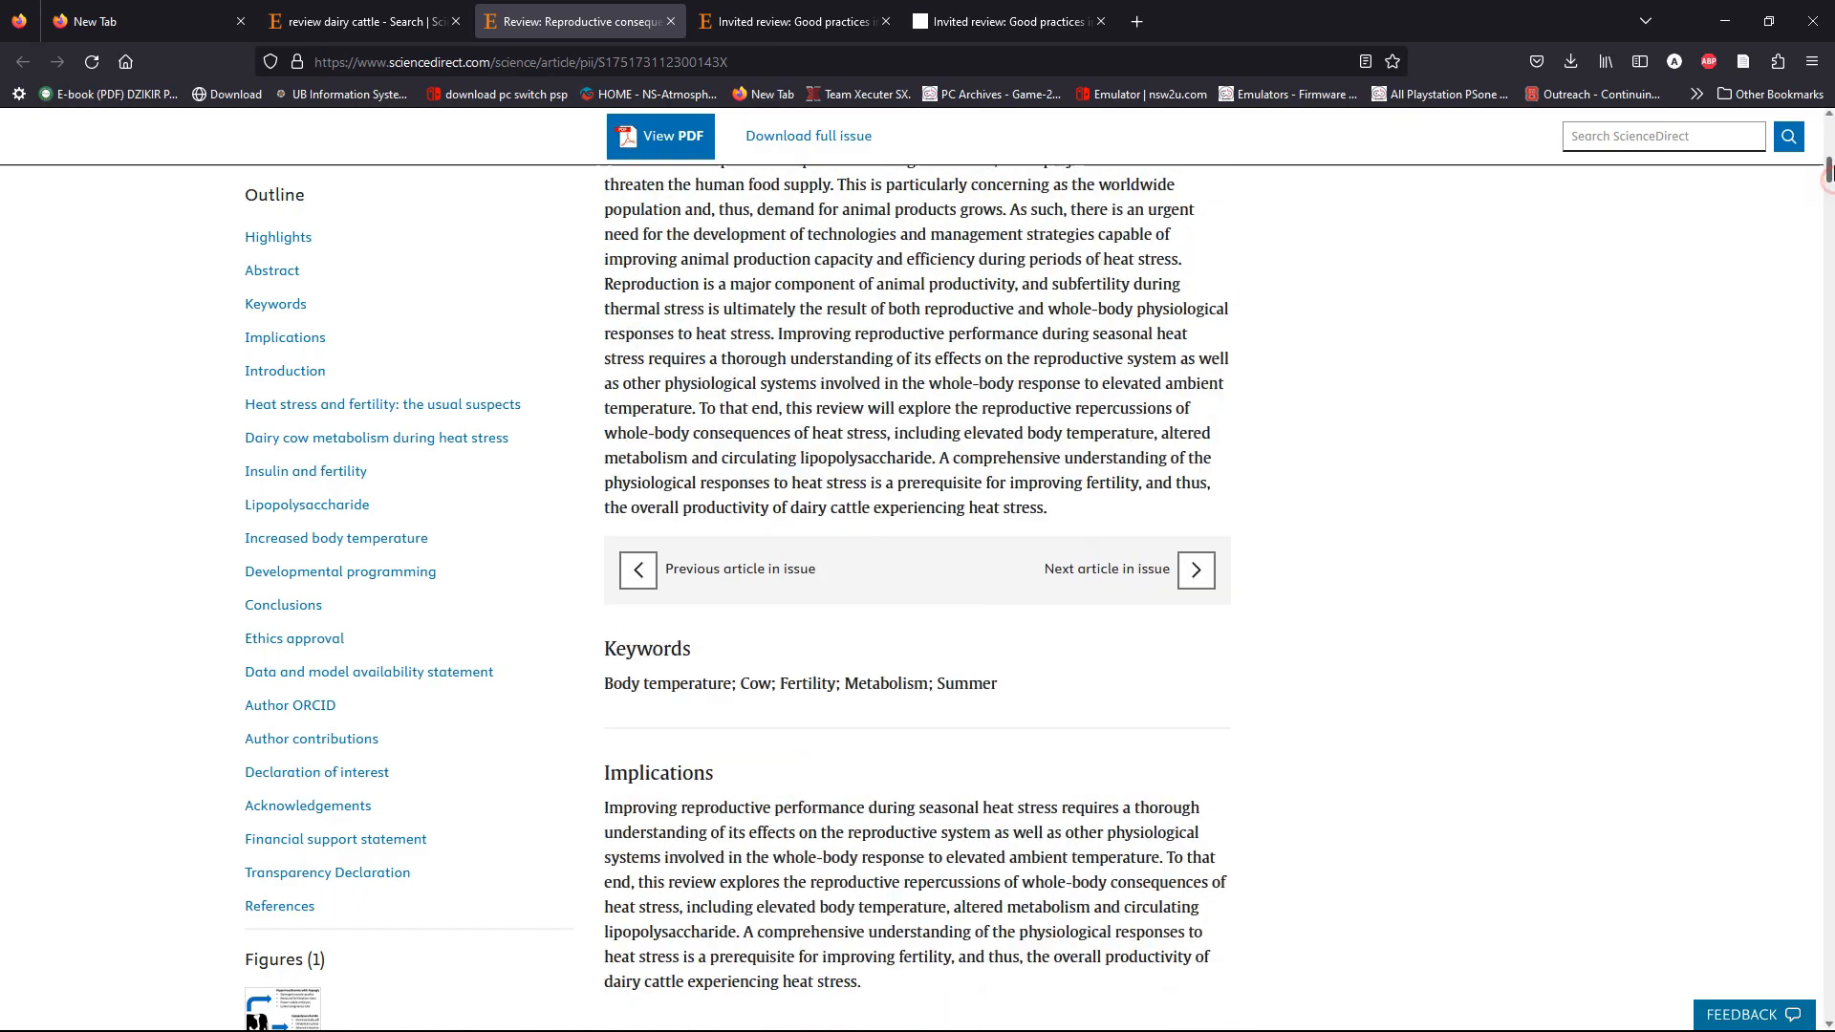
pyautogui.scroll(6, 1828, 158)
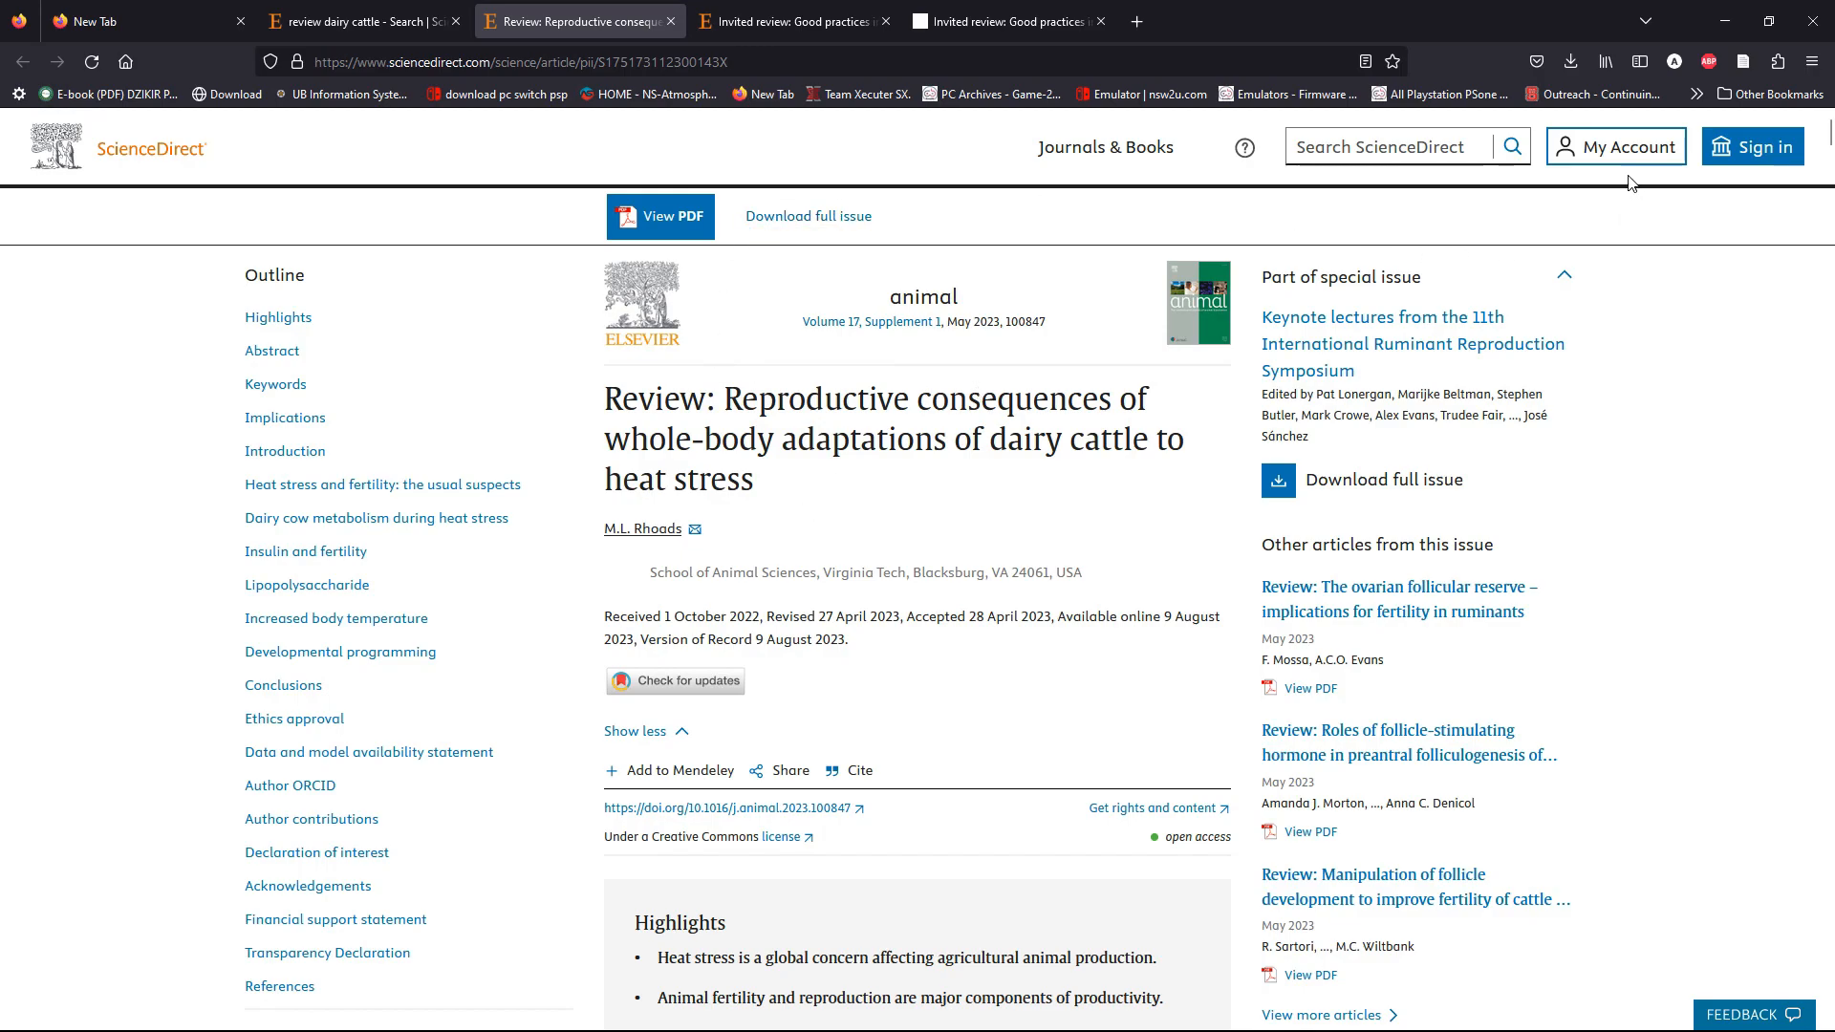
# - Save the heat stress review with its snapshot and full-text PDF to Zotero, with Dairy Cattle as the target collection
pyautogui.click(1743, 61)
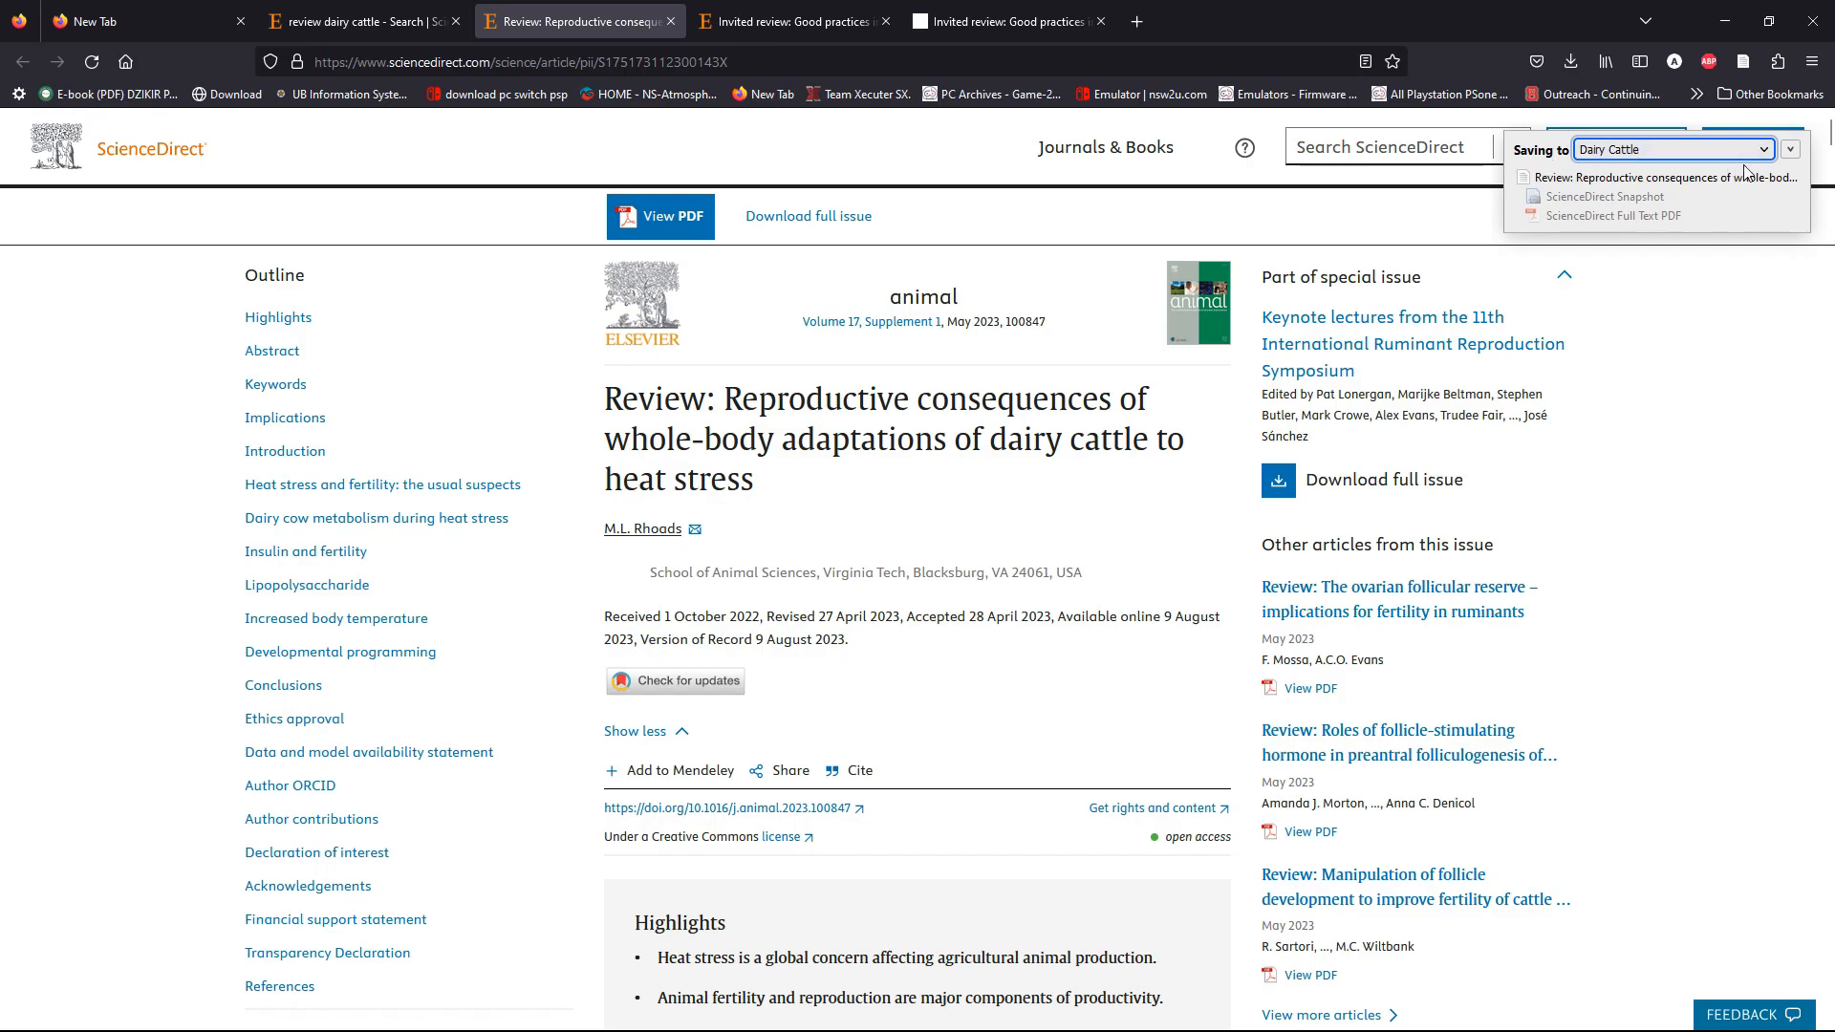
pyautogui.rightClick(1674, 149)
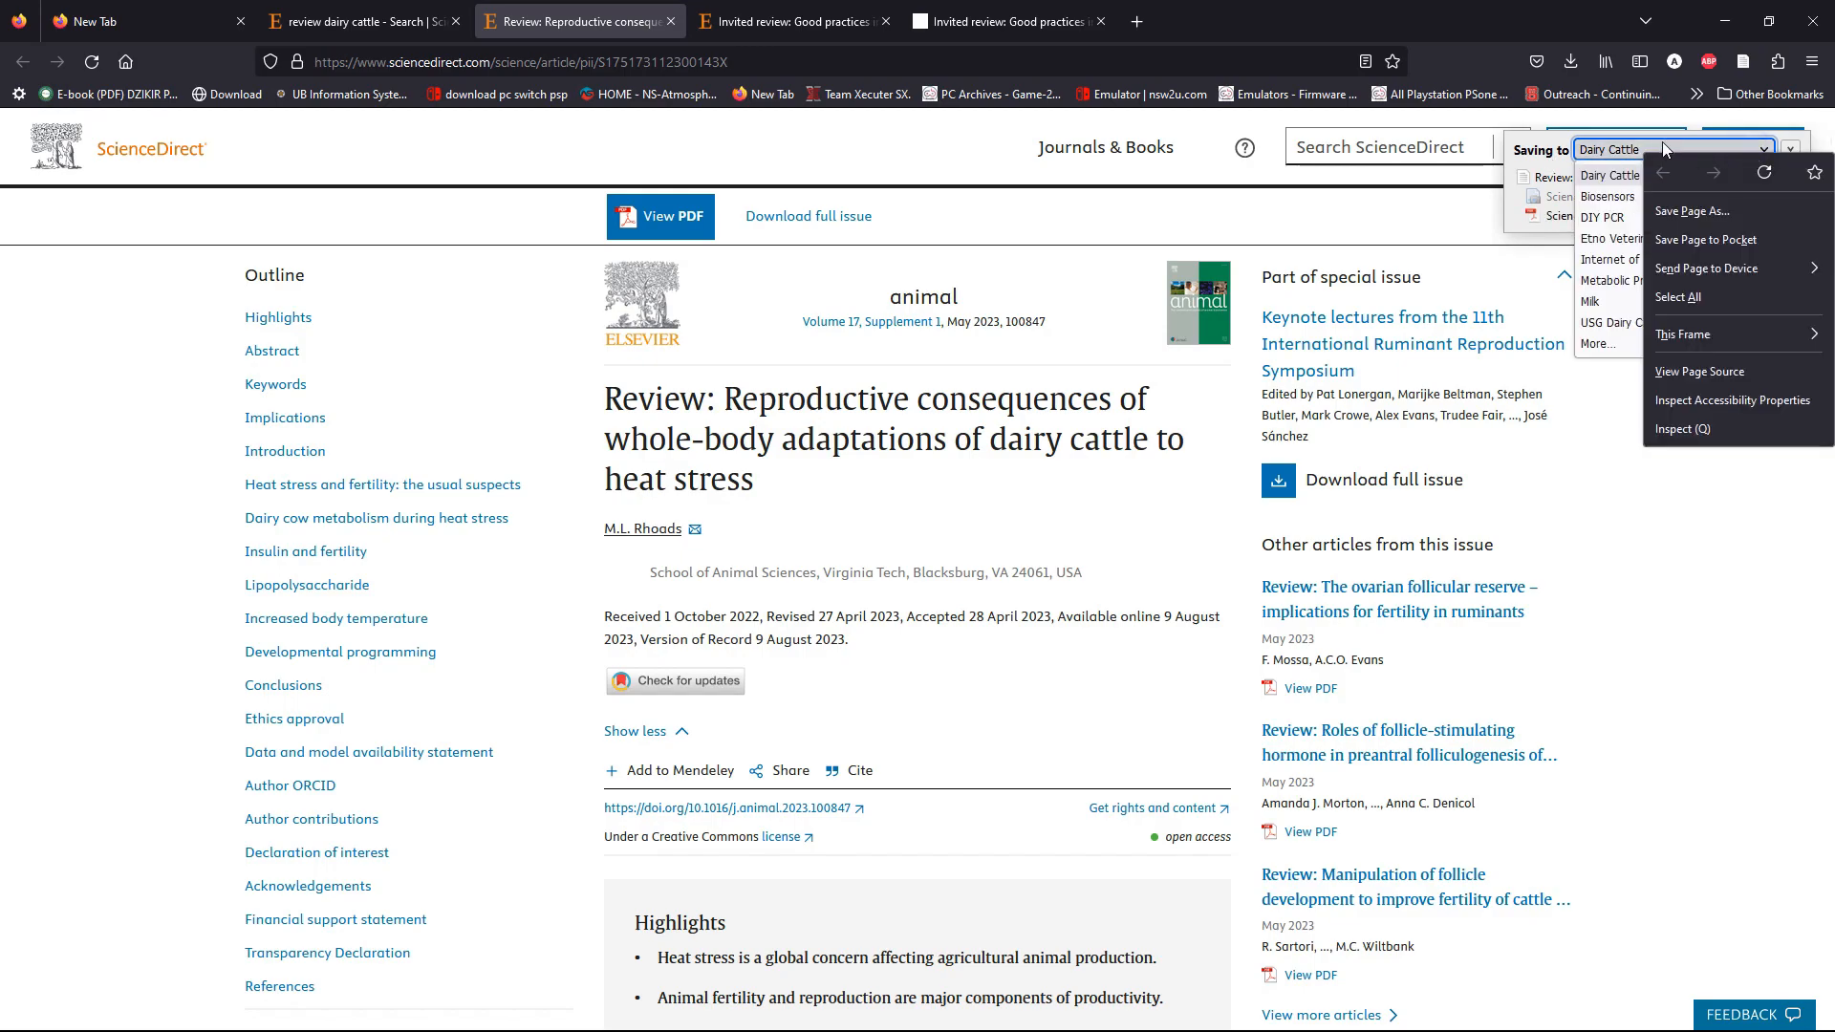
pyautogui.click(1618, 144)
pyautogui.click(1761, 150)
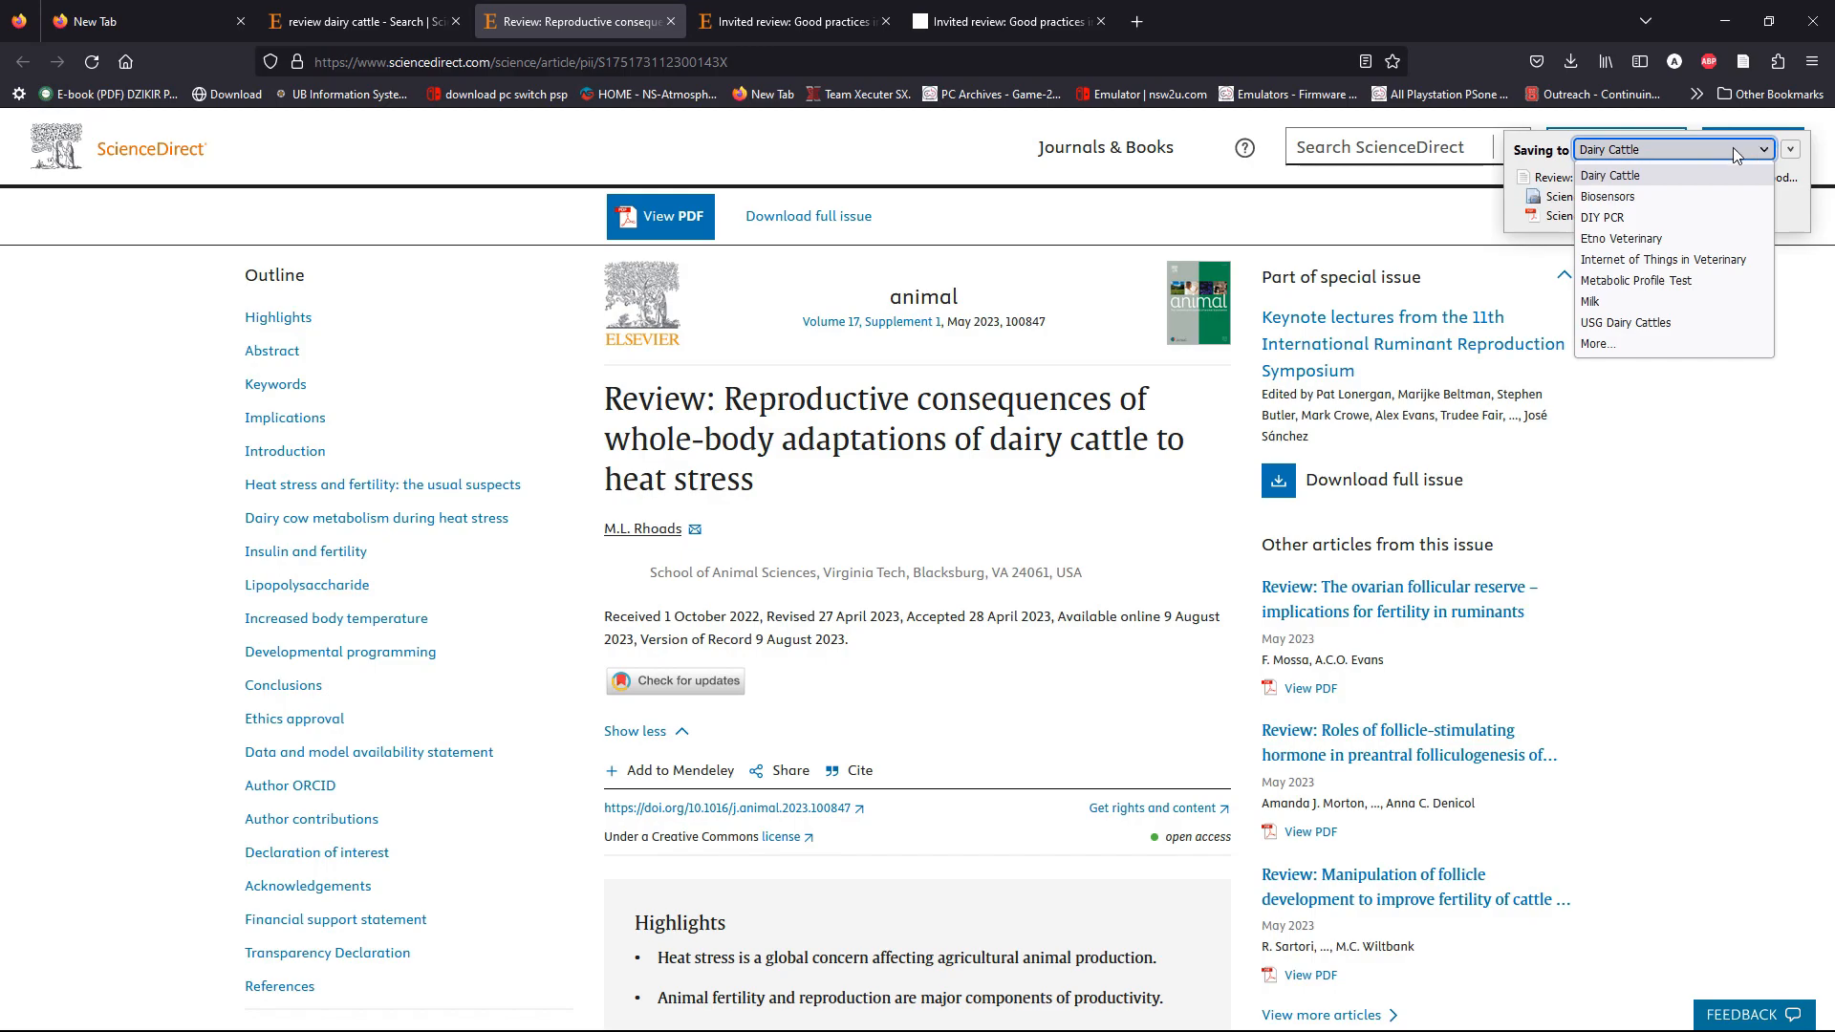
pyautogui.click(1606, 174)
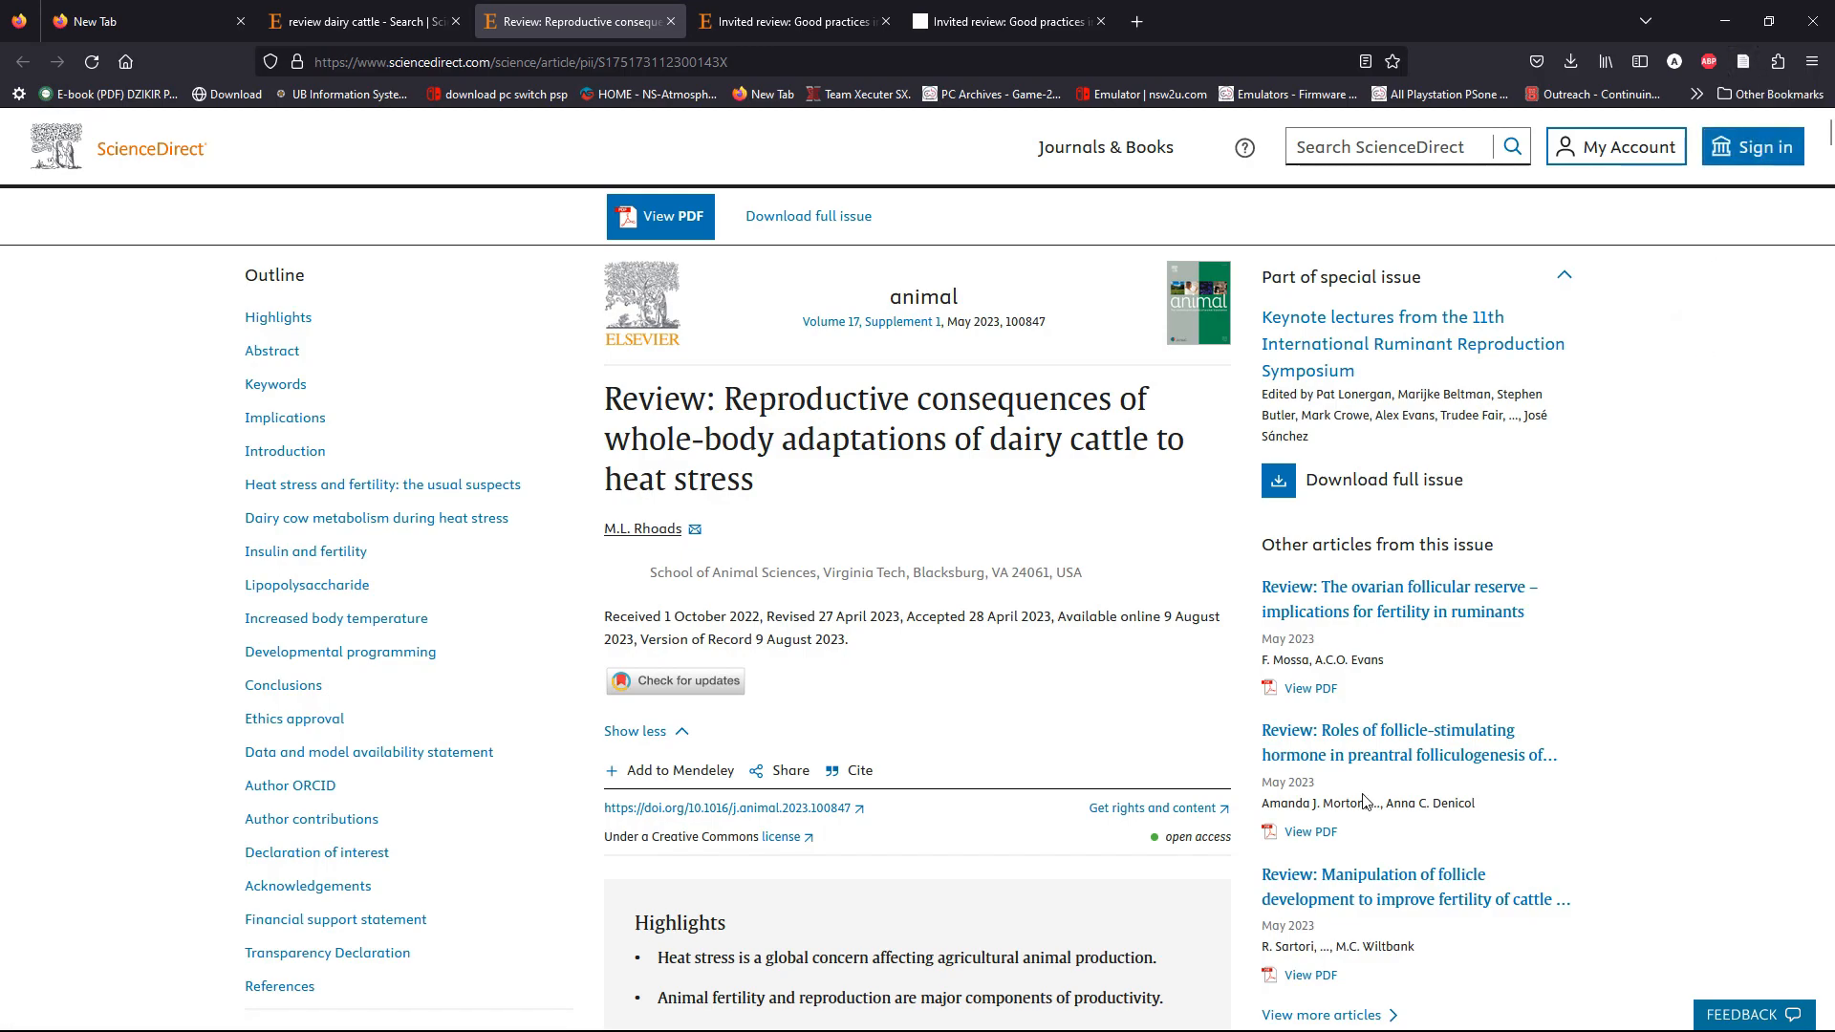
# - Switch to Zotero, expand the saved heat stress review to show its attachments, and view the ScienceDirect Snapshot's details
pyautogui.moveTo(1178, 1024)
pyautogui.click(1250, 1015)
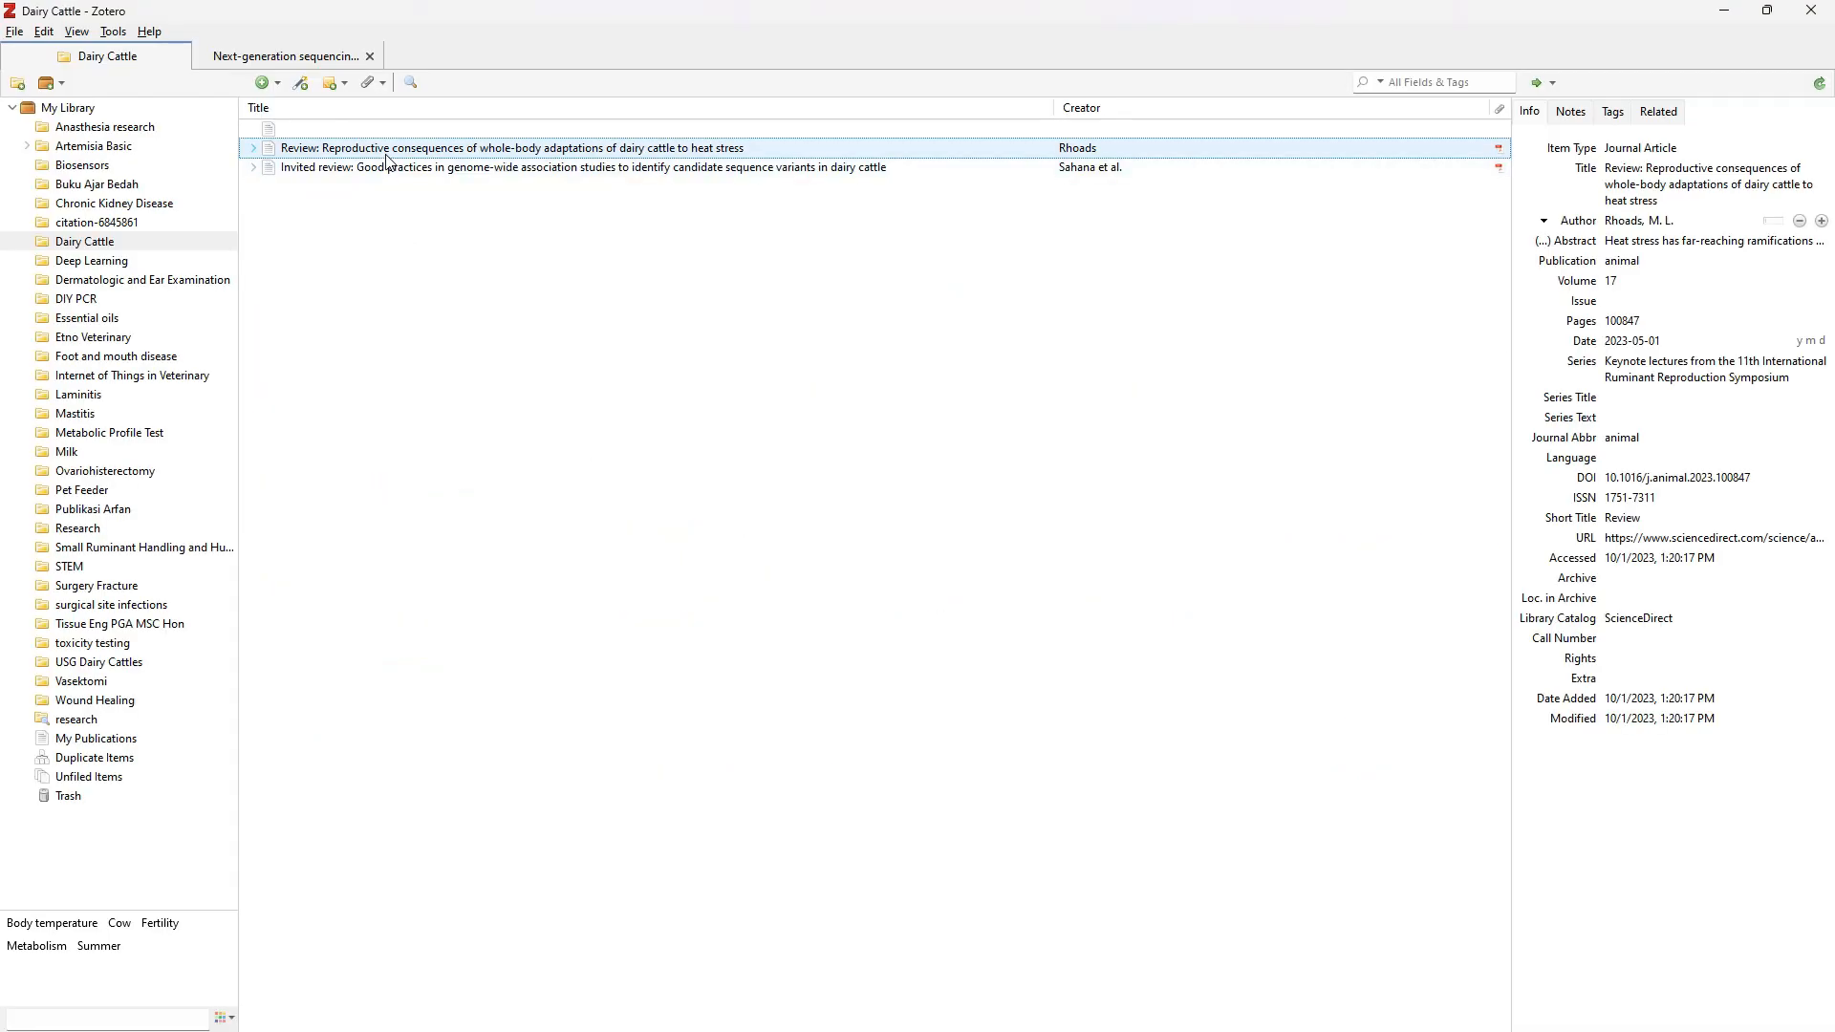
pyautogui.click(388, 150)
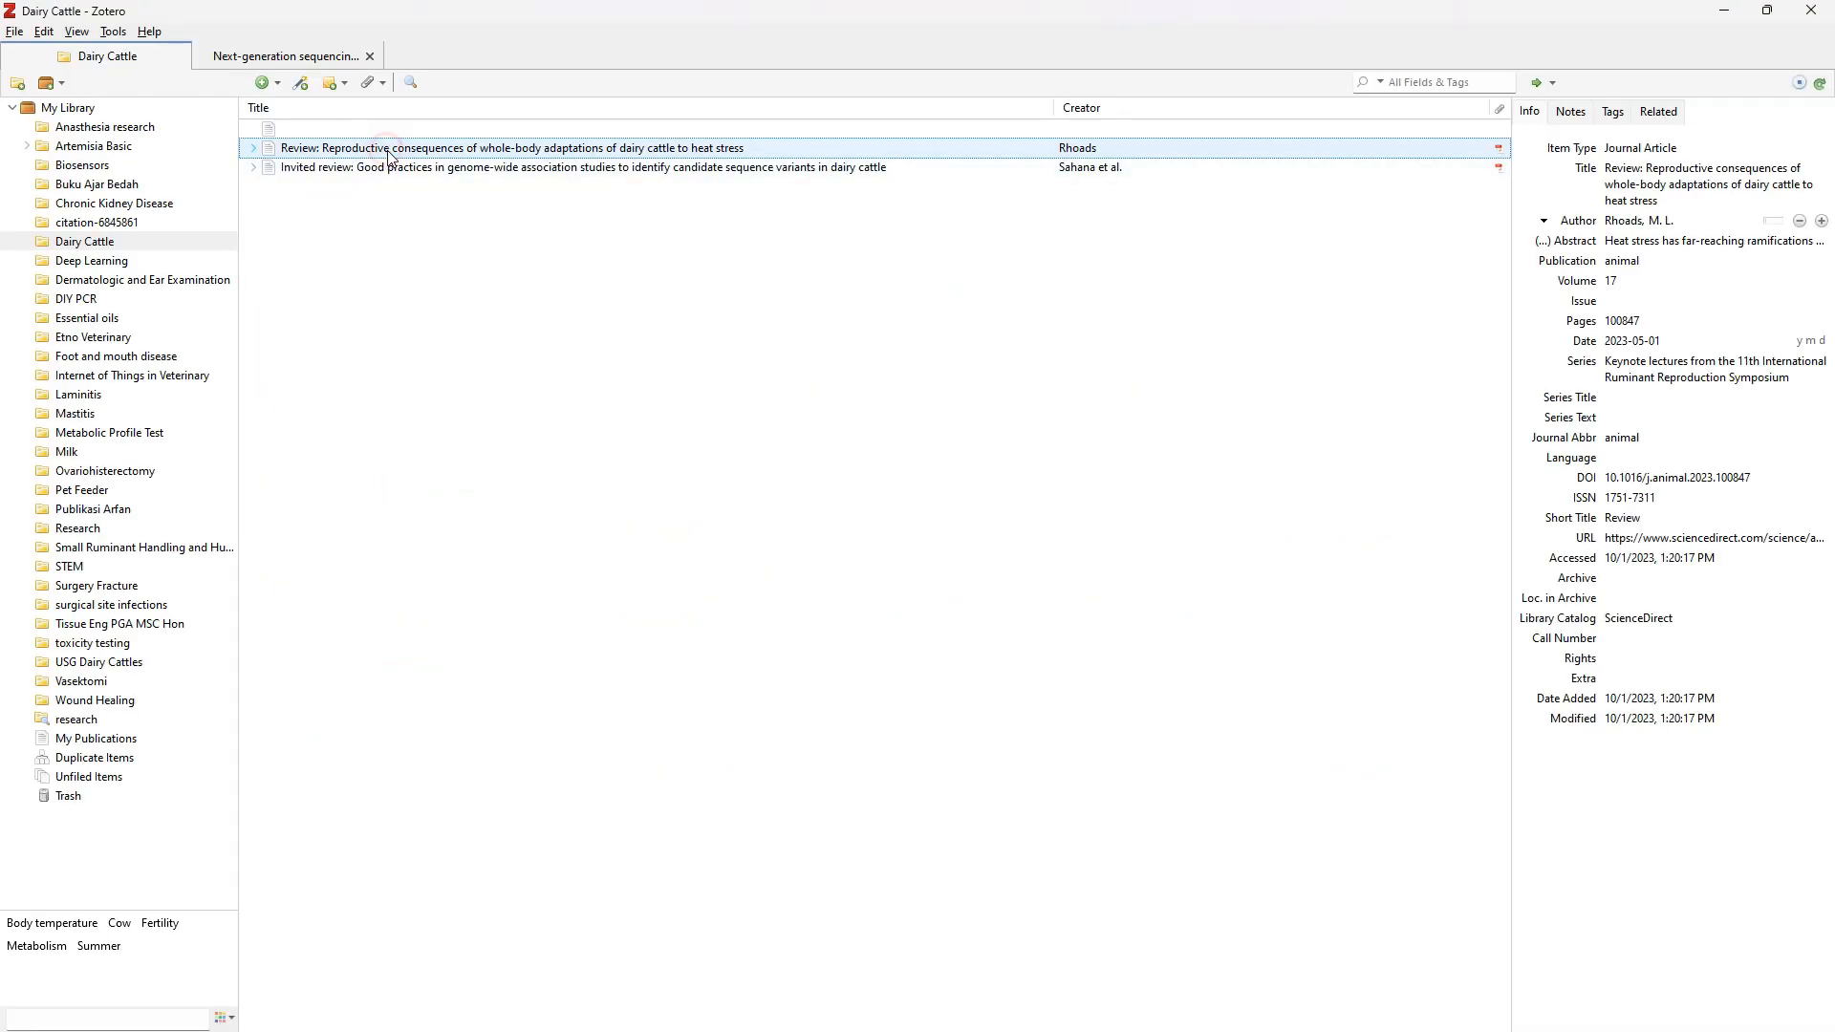
pyautogui.click(256, 149)
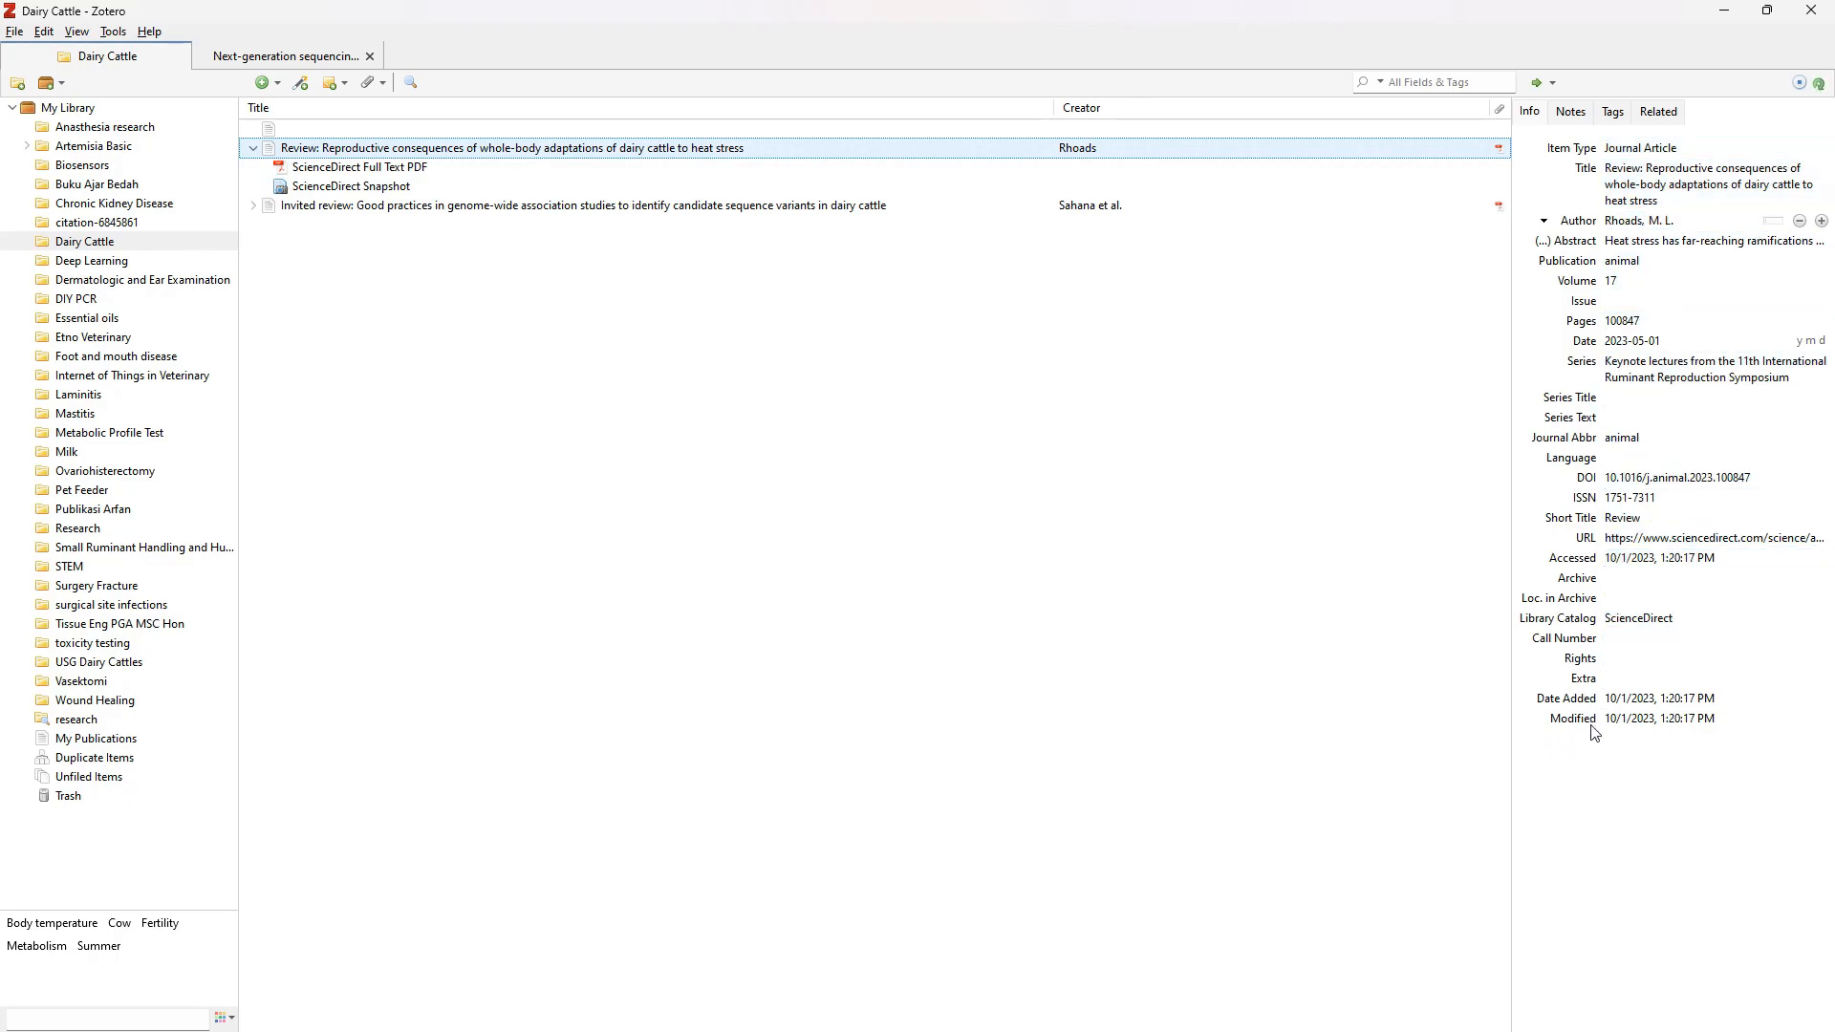
pyautogui.click(351, 187)
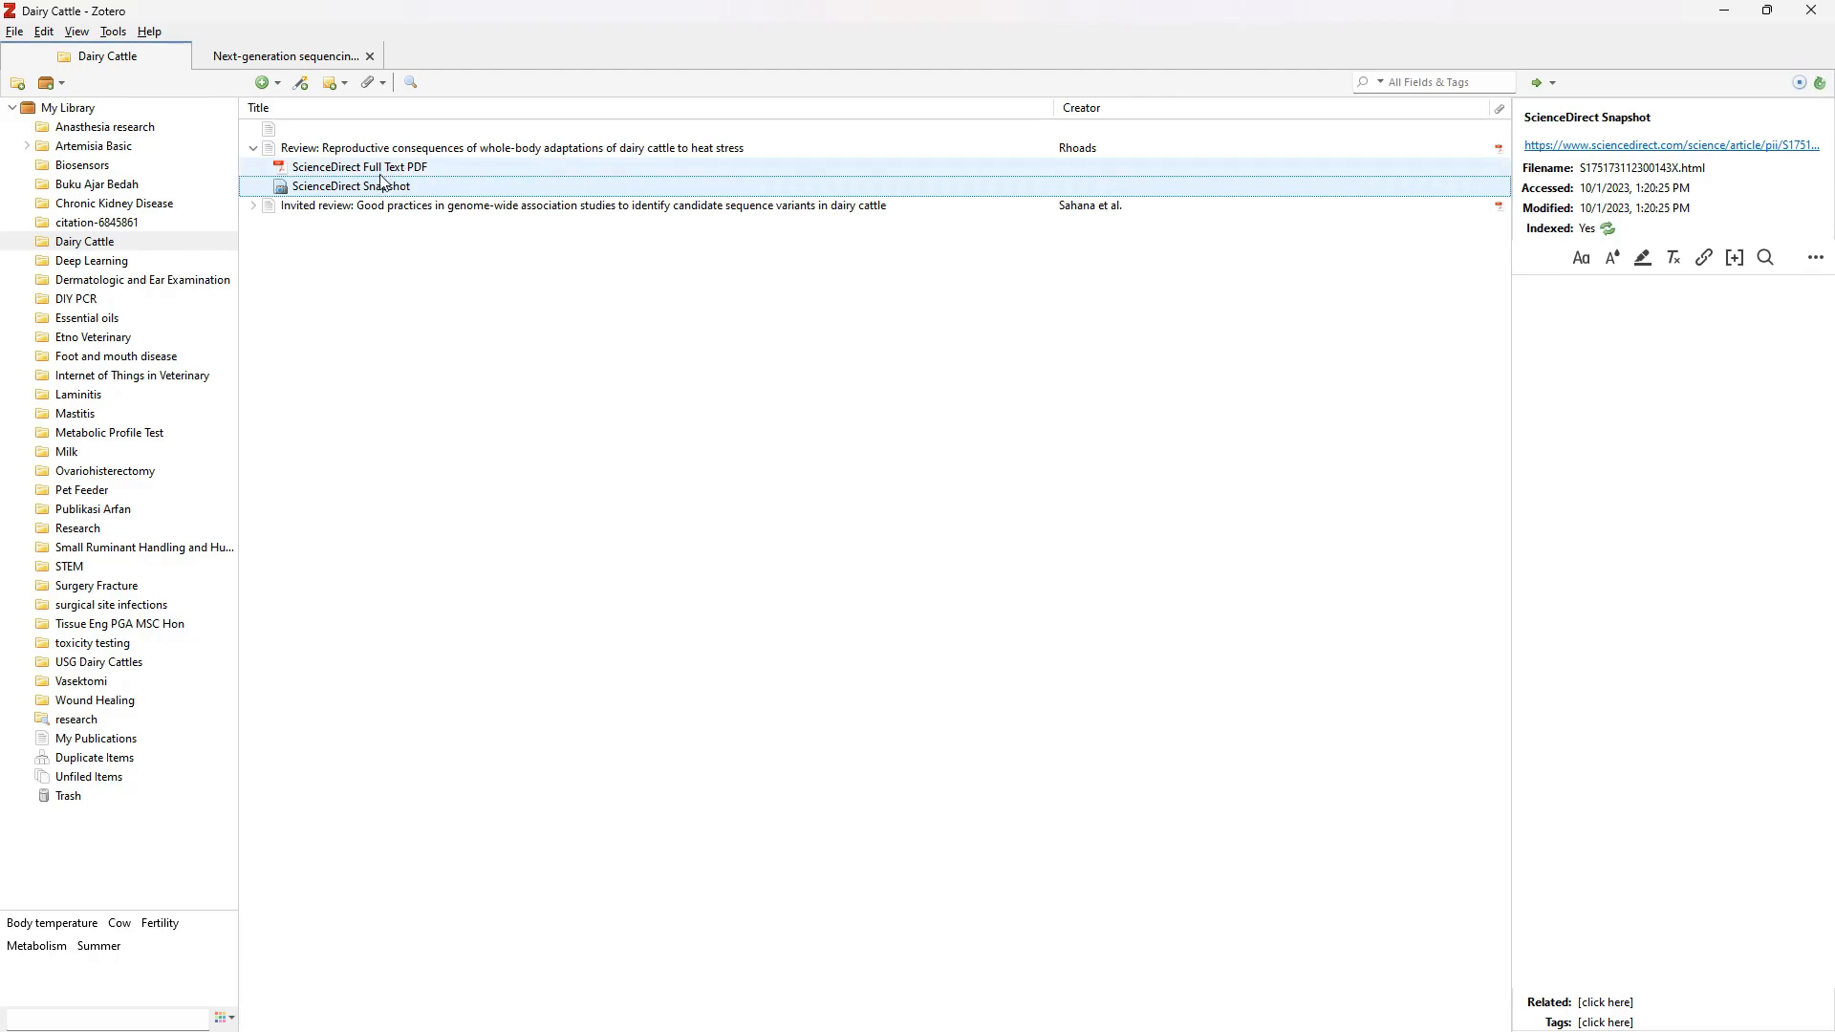
# - Open the heat stress review's ScienceDirect Full Text PDF and view its first page
pyautogui.click(386, 168)
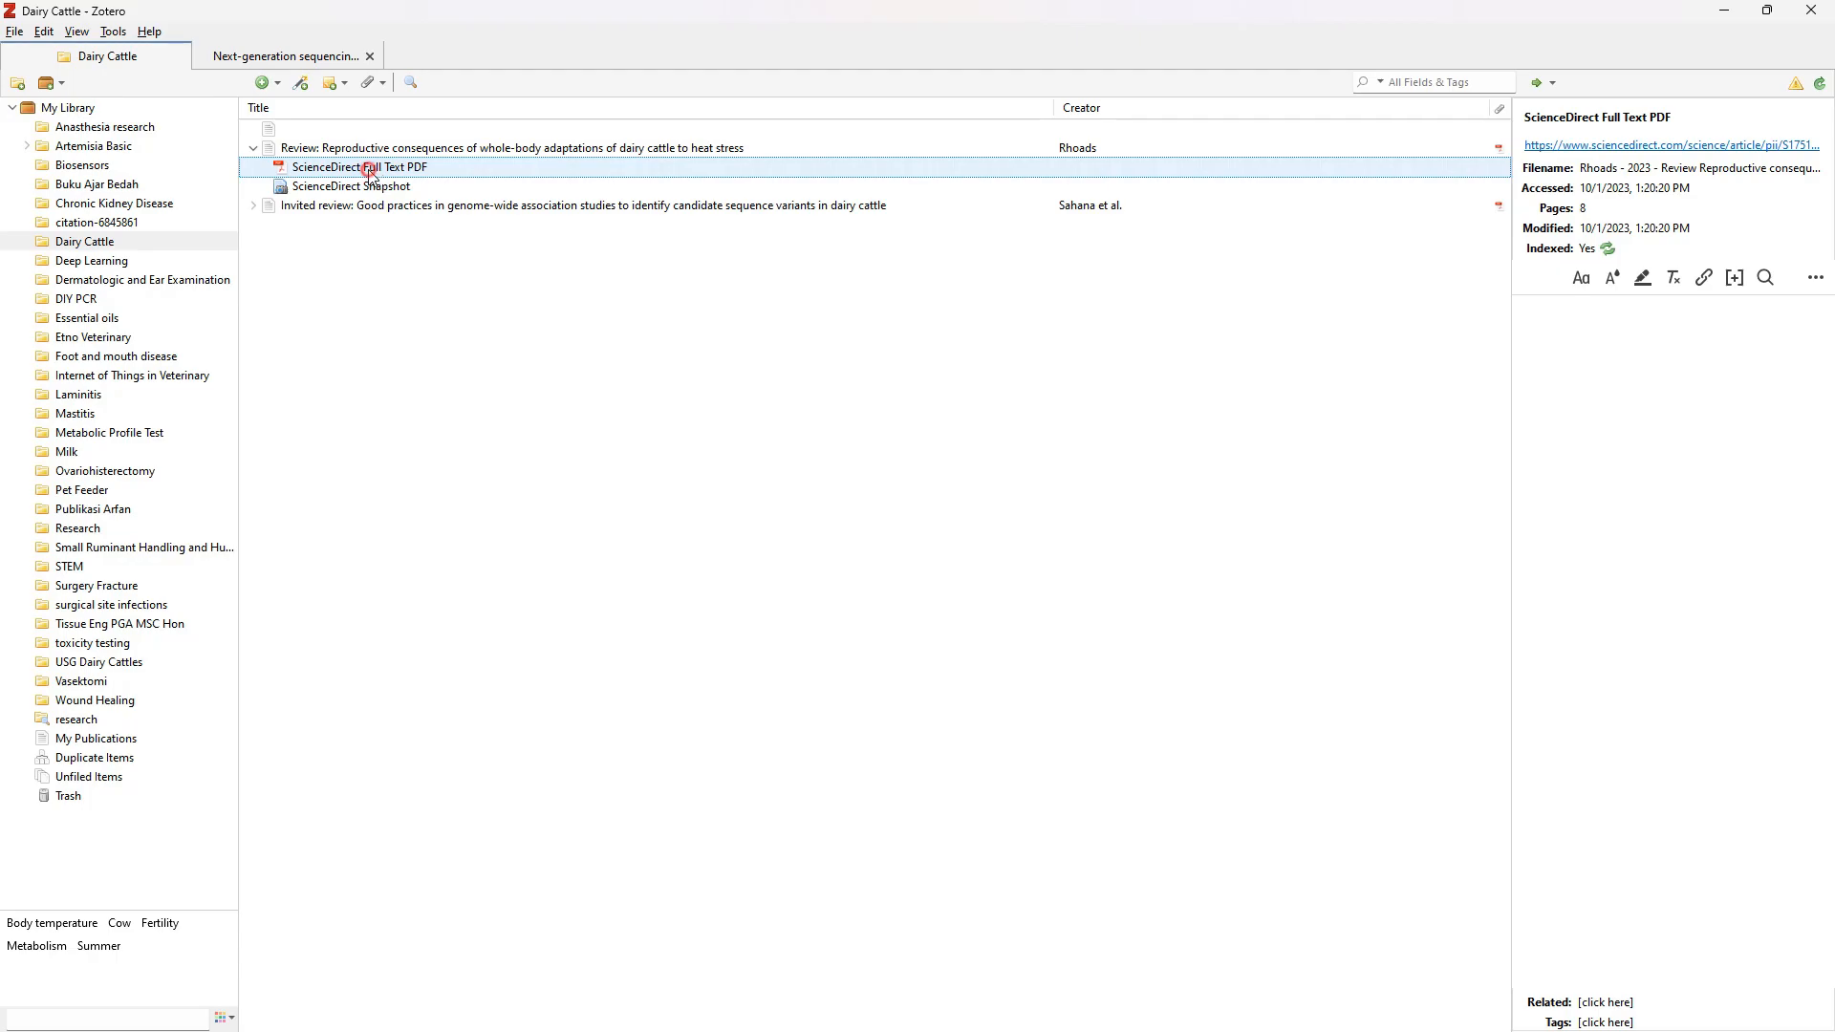
pyautogui.doubleClick(371, 169)
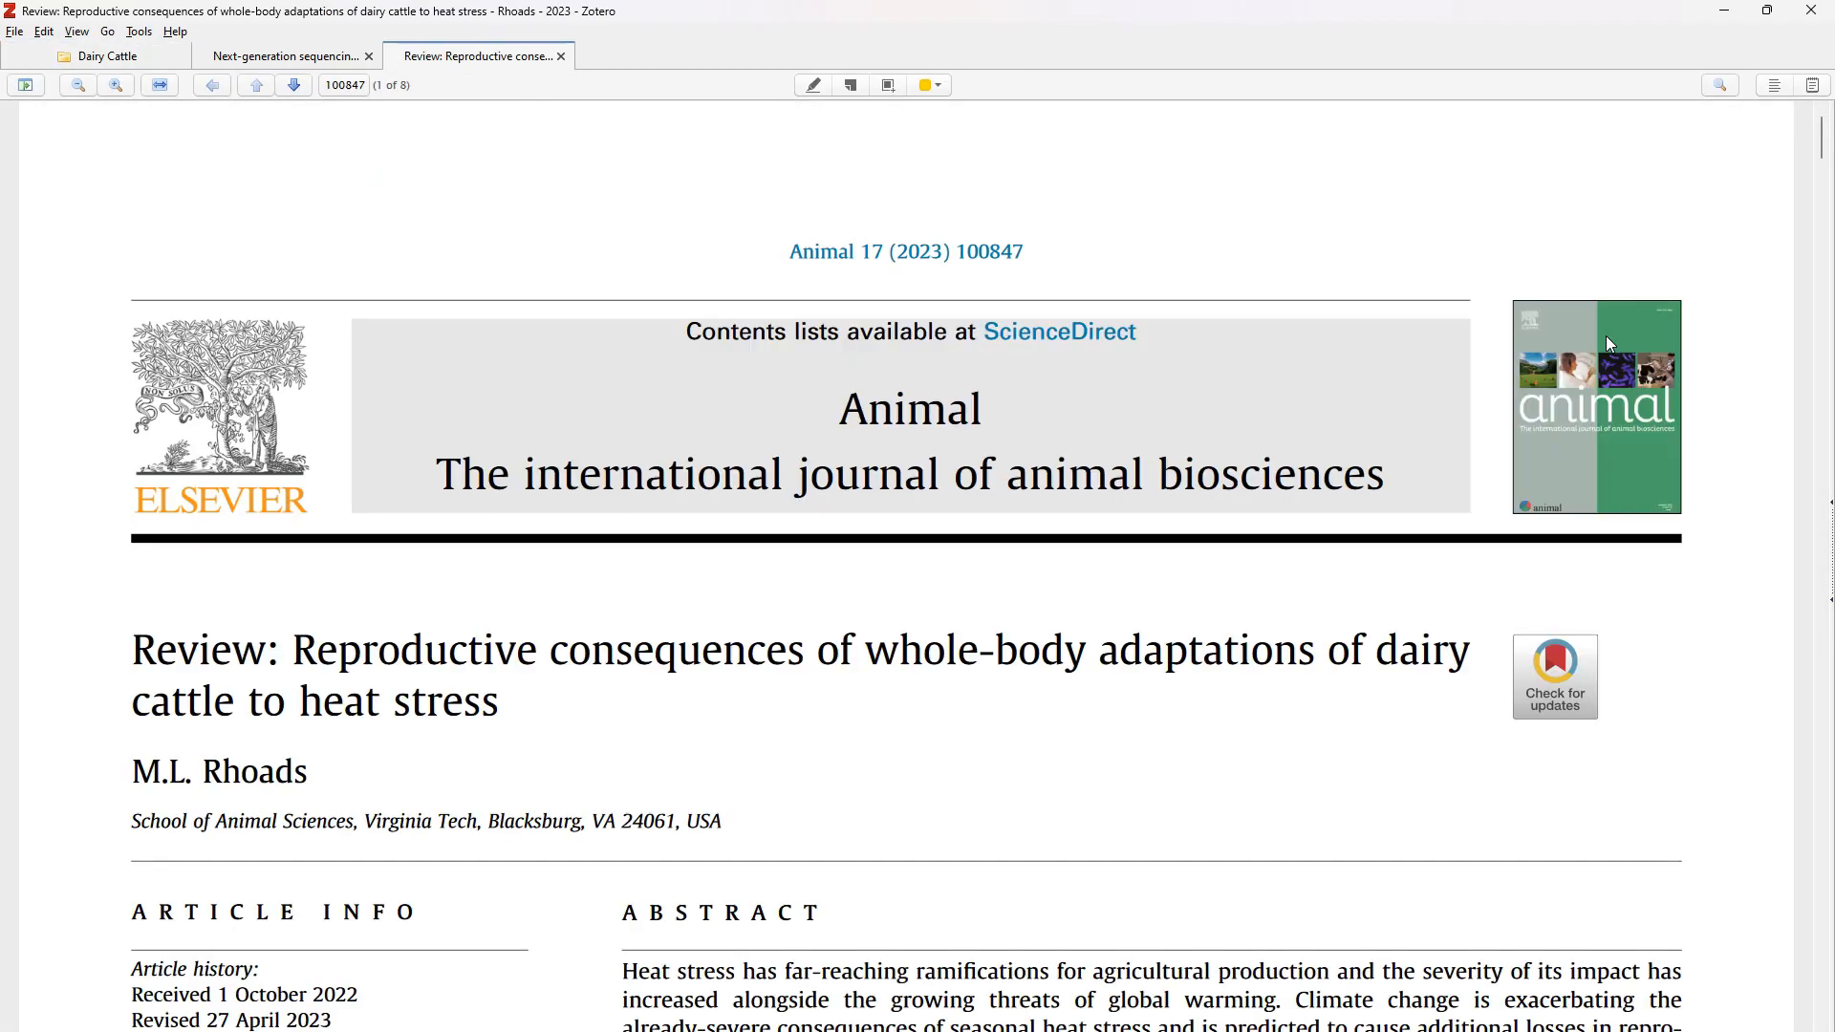
pyautogui.moveTo(1821, 146)
pyautogui.mouseDown()
pyautogui.moveTo(1819, 323)
pyautogui.moveTo(1793, 390)
pyautogui.moveTo(1796, 483)
pyautogui.moveTo(1808, 153)
pyautogui.moveTo(1809, 736)
pyautogui.moveTo(1805, 136)
pyautogui.mouseUp()
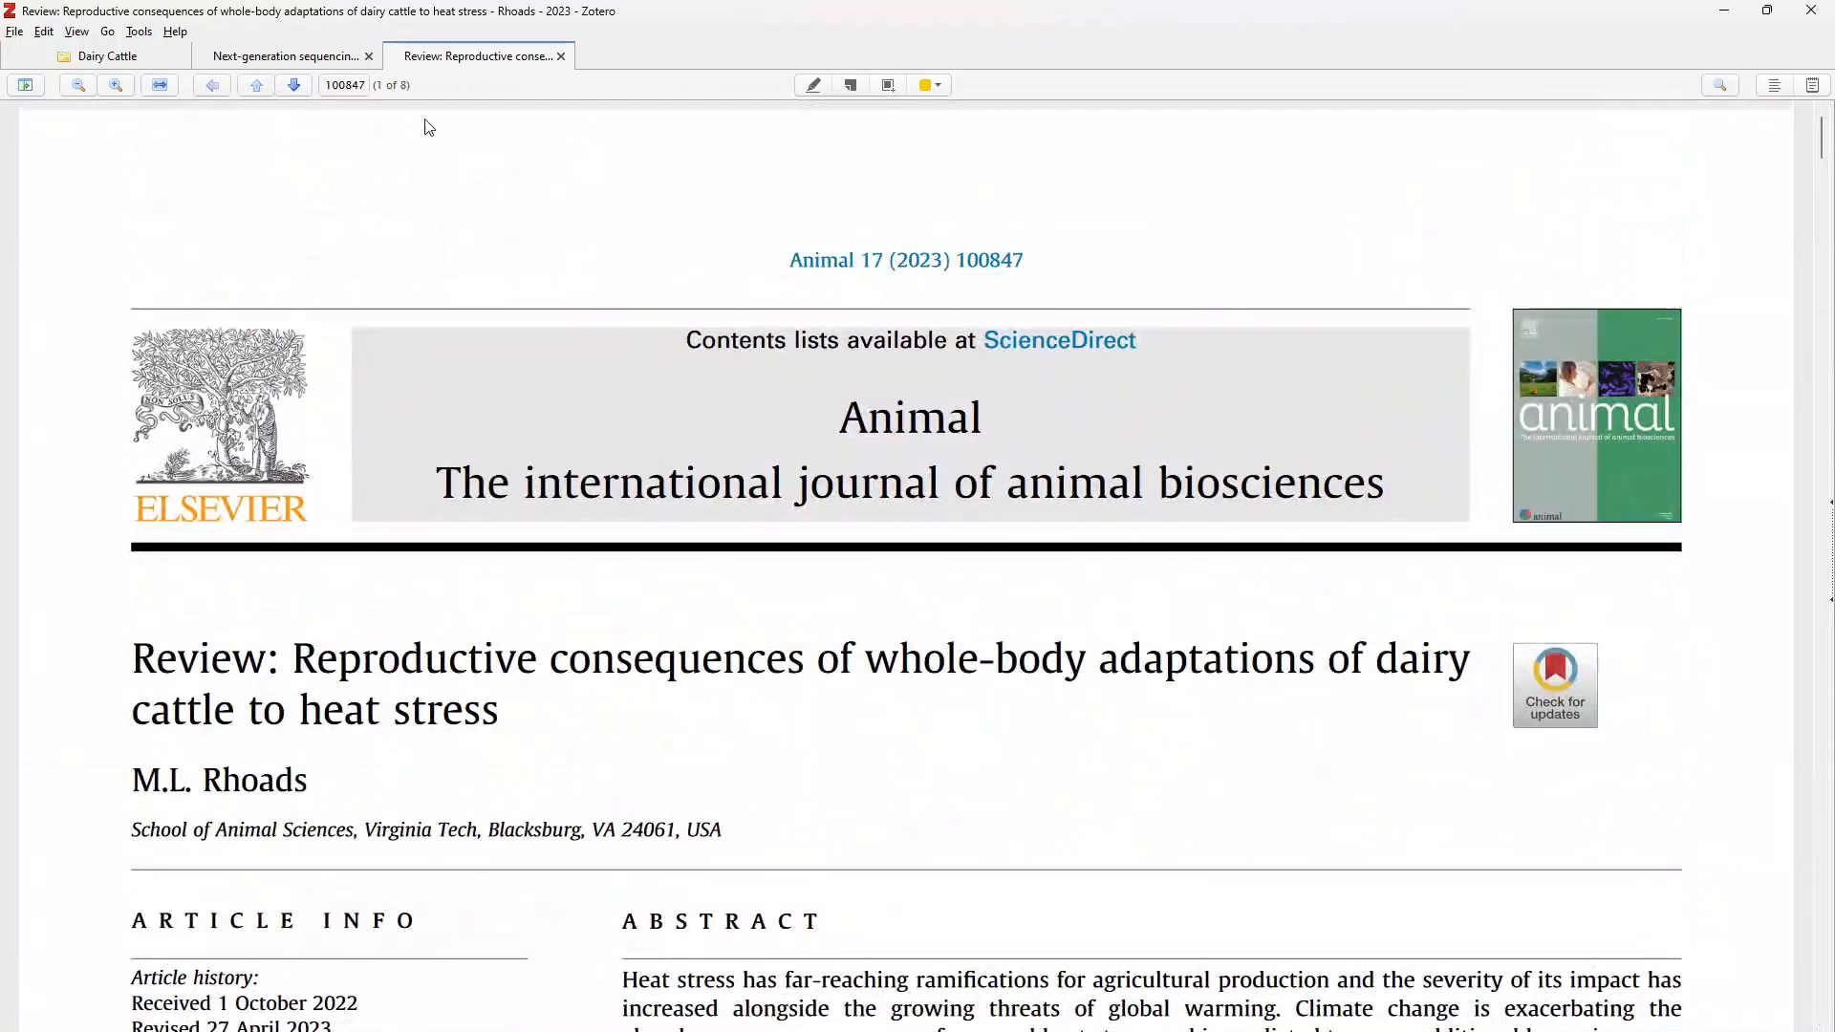
# - Return to the Dairy Cattle collection and open the heat stress review's ScienceDirect Snapshot once in Firefox
pyautogui.click(136, 59)
pyautogui.doubleClick(321, 186)
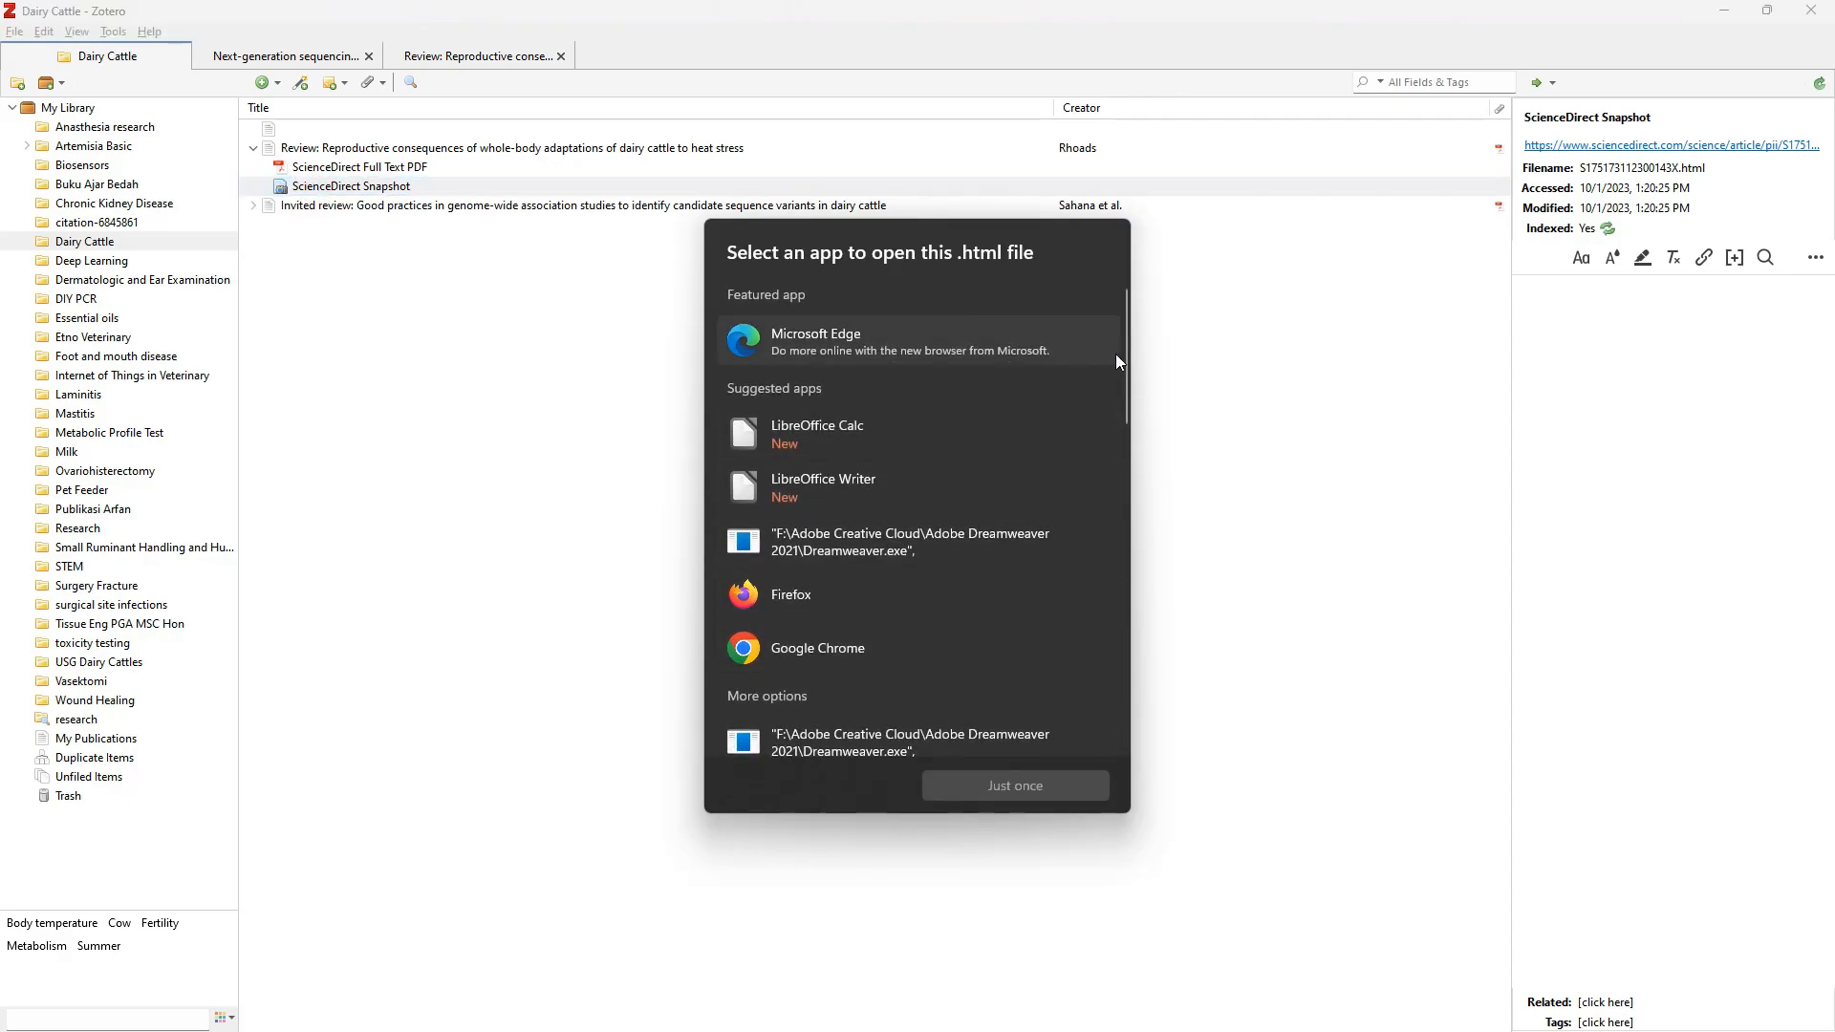
pyautogui.moveTo(1126, 325); pyautogui.dragTo(1064, 702)
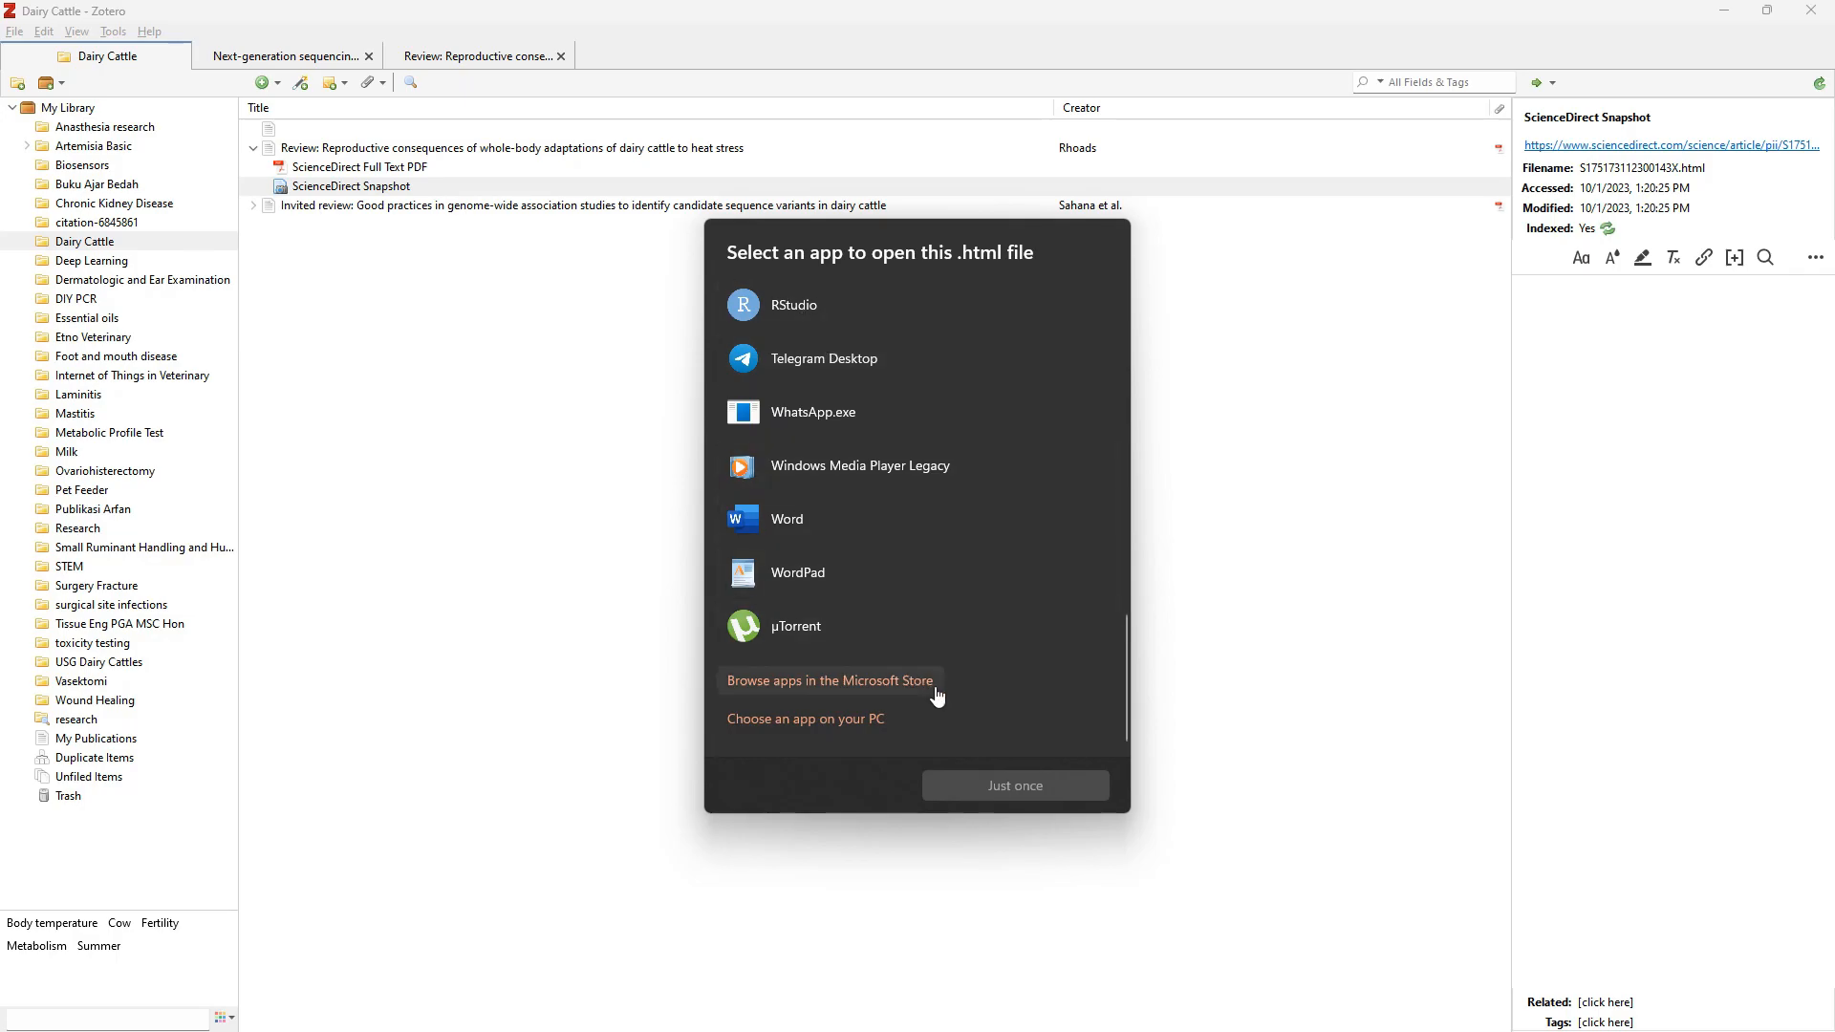
pyautogui.moveTo(1127, 674); pyautogui.dragTo(1147, 378)
pyautogui.click(832, 551)
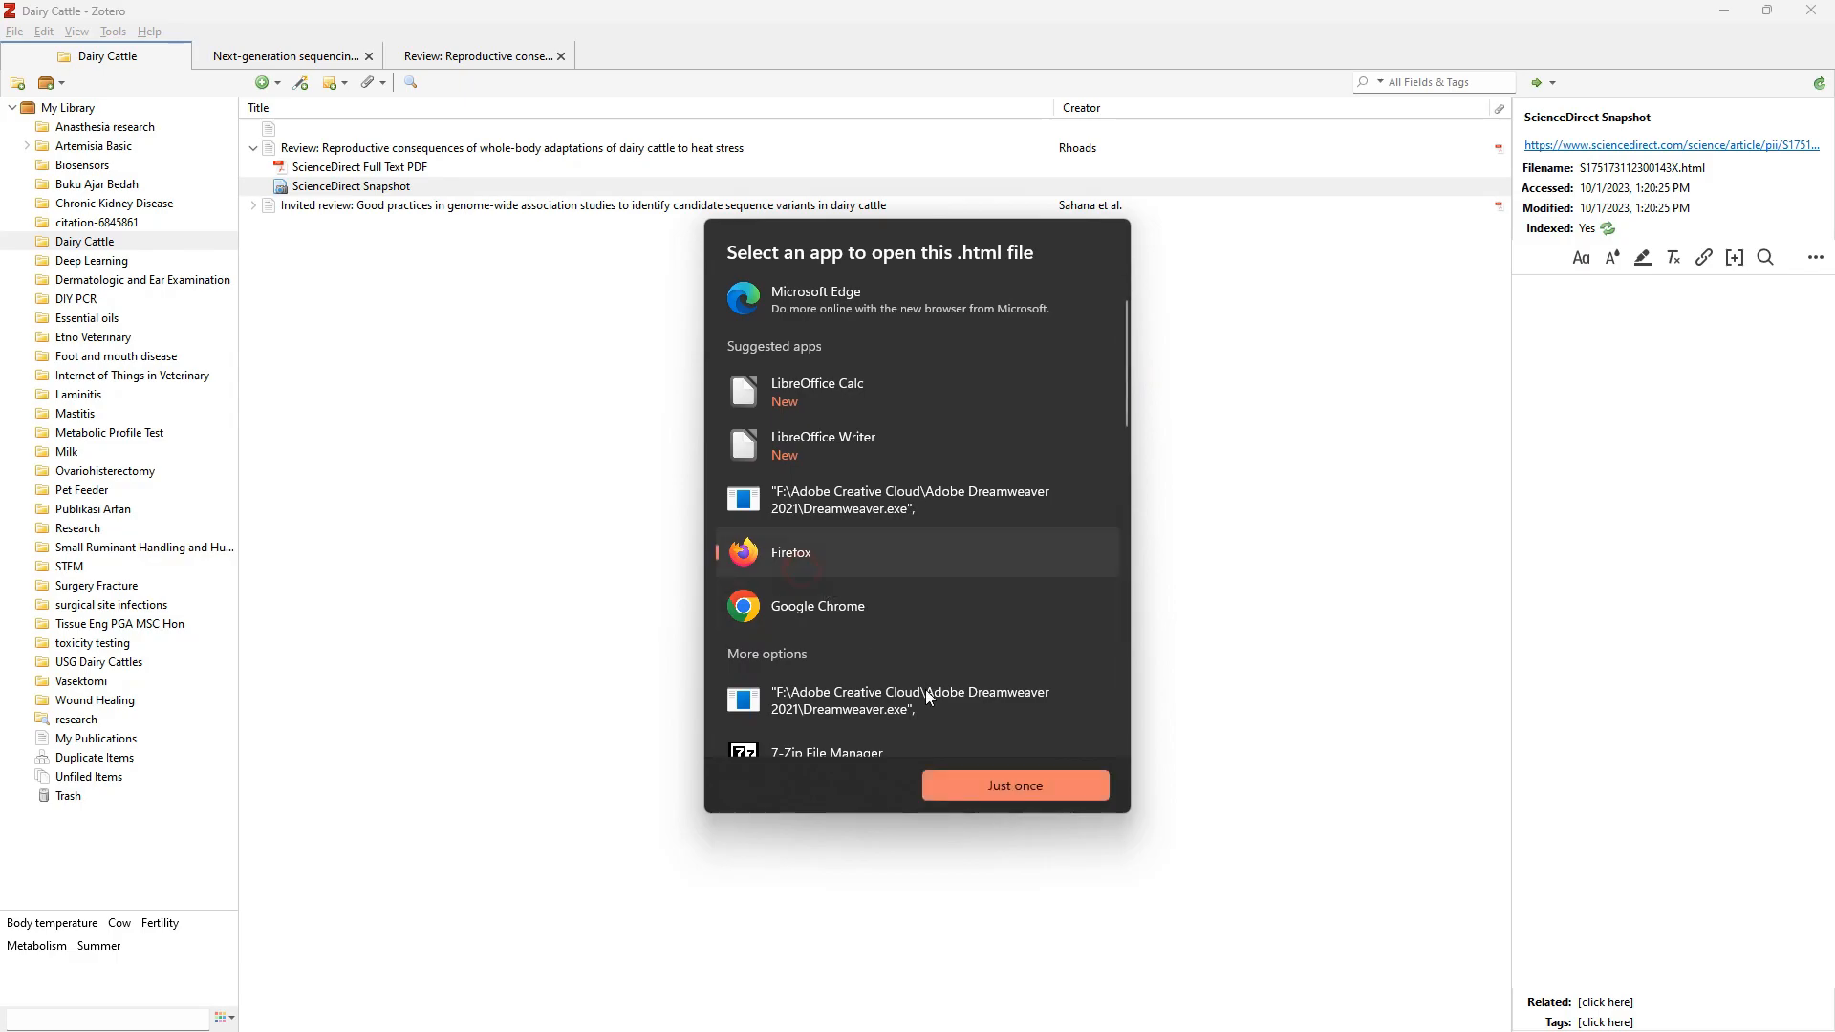
pyautogui.click(994, 789)
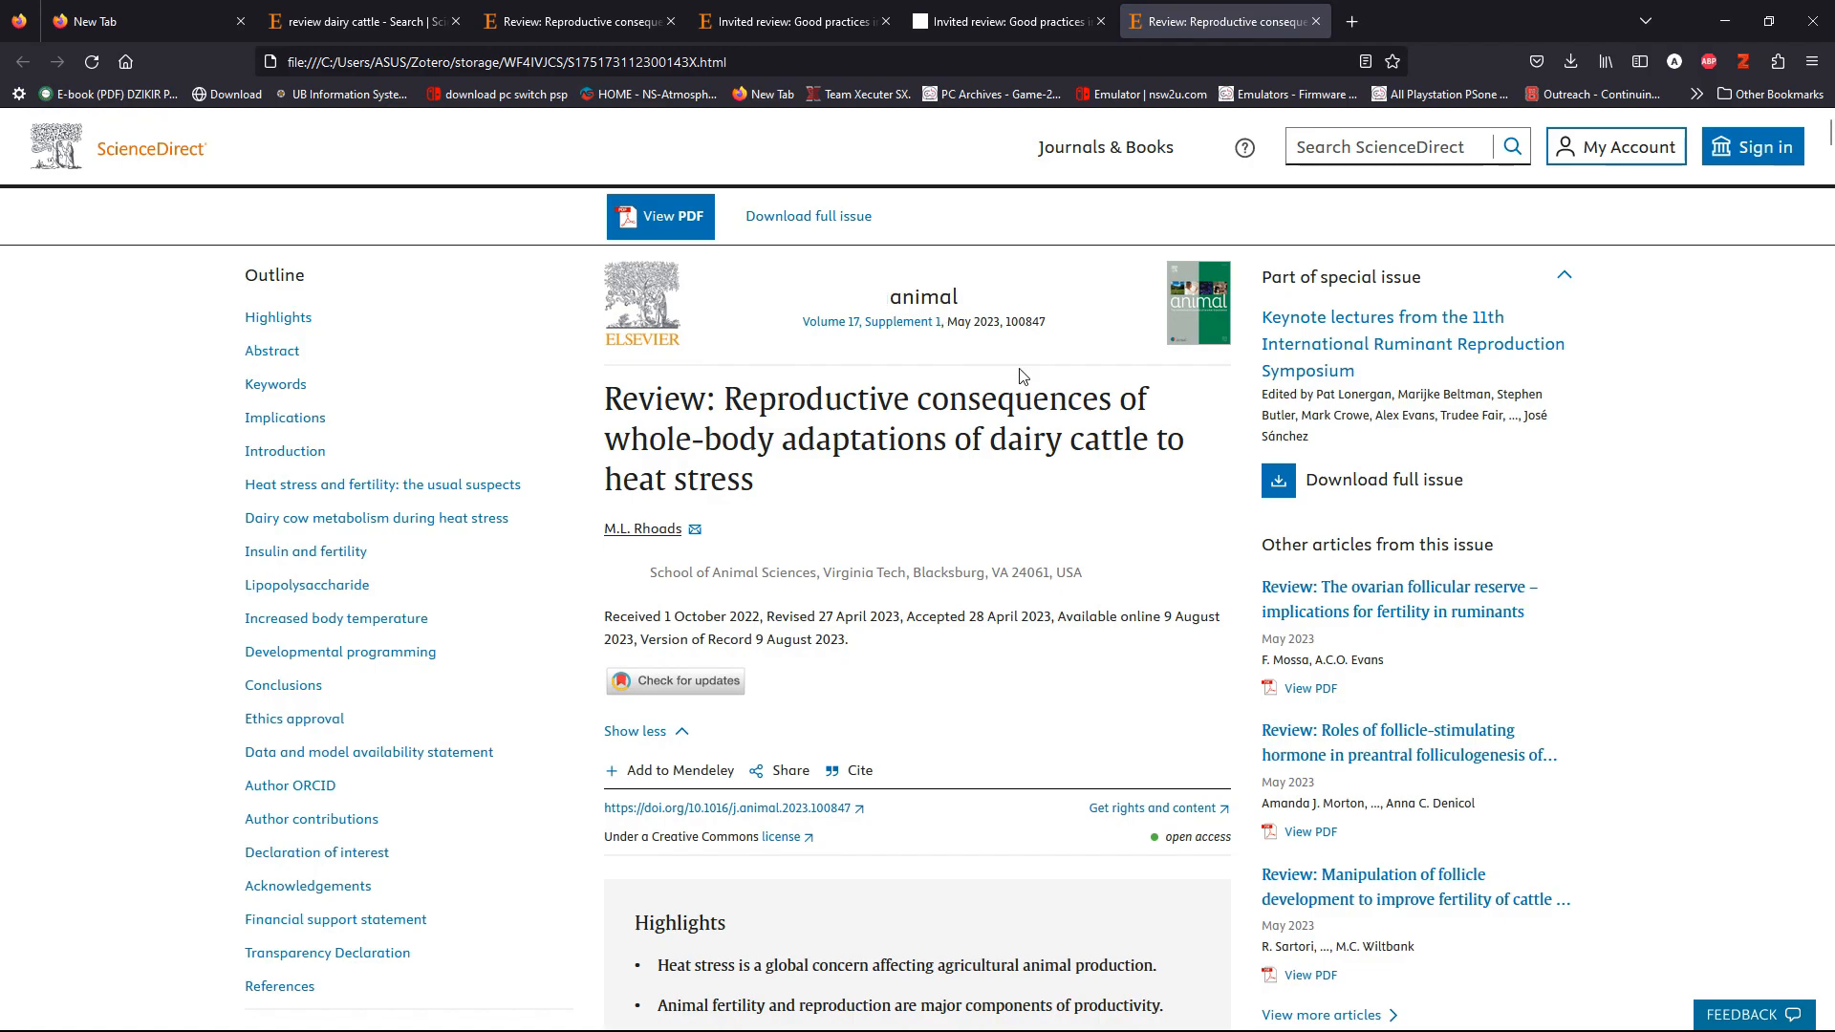
# - Compare the locally stored snapshot's address and content with the online article pages, ending on the heat stress review's ScienceDirect page
pyautogui.click(972, 12)
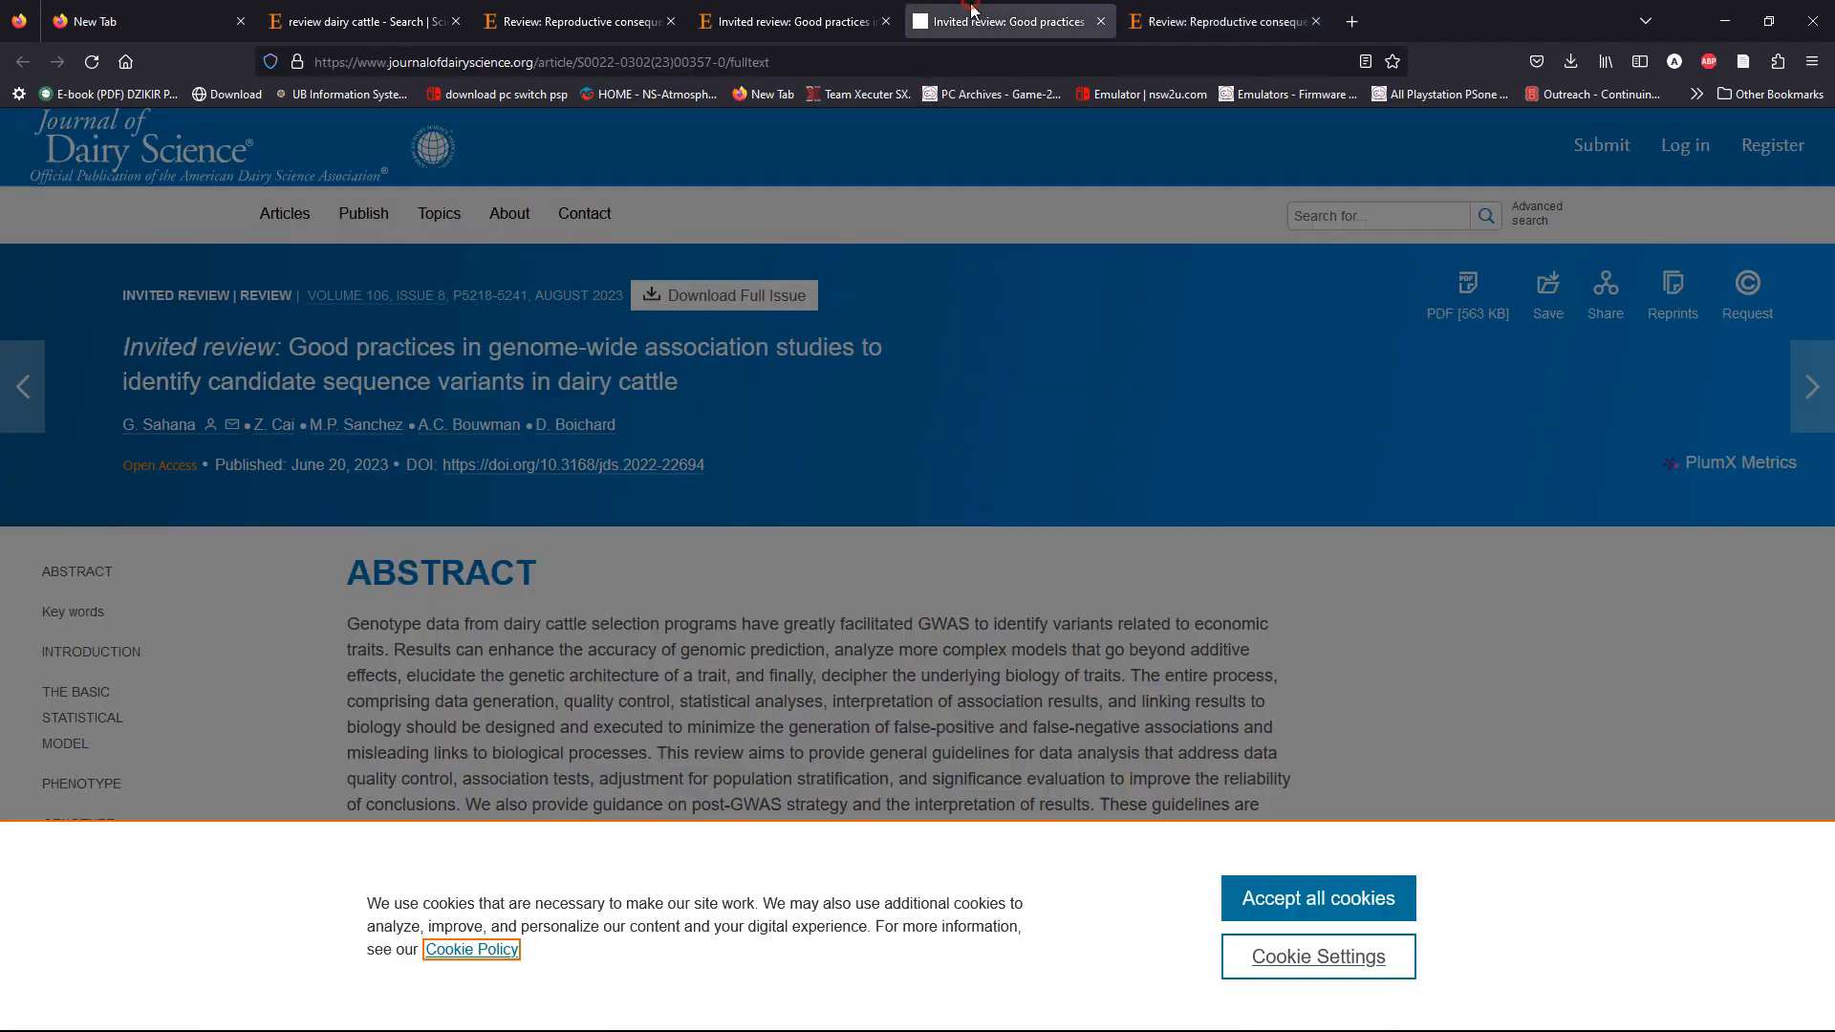
pyautogui.click(827, 10)
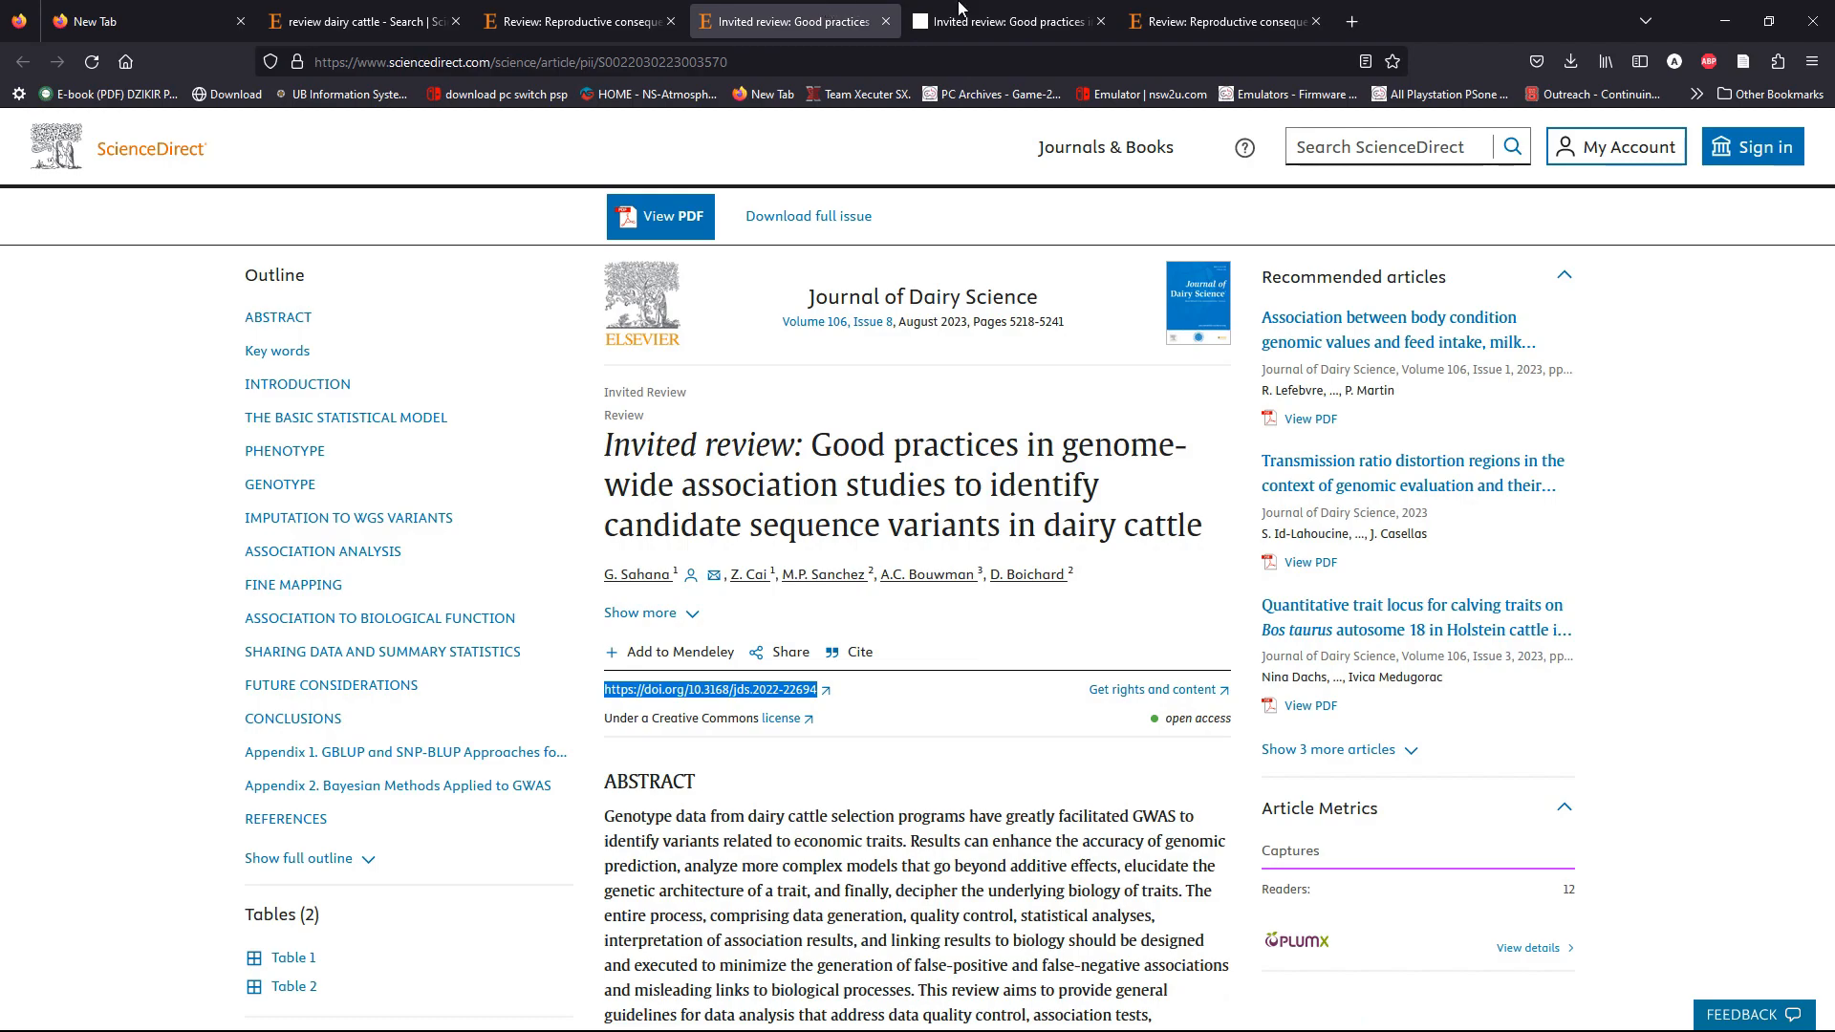
pyautogui.click(1218, 21)
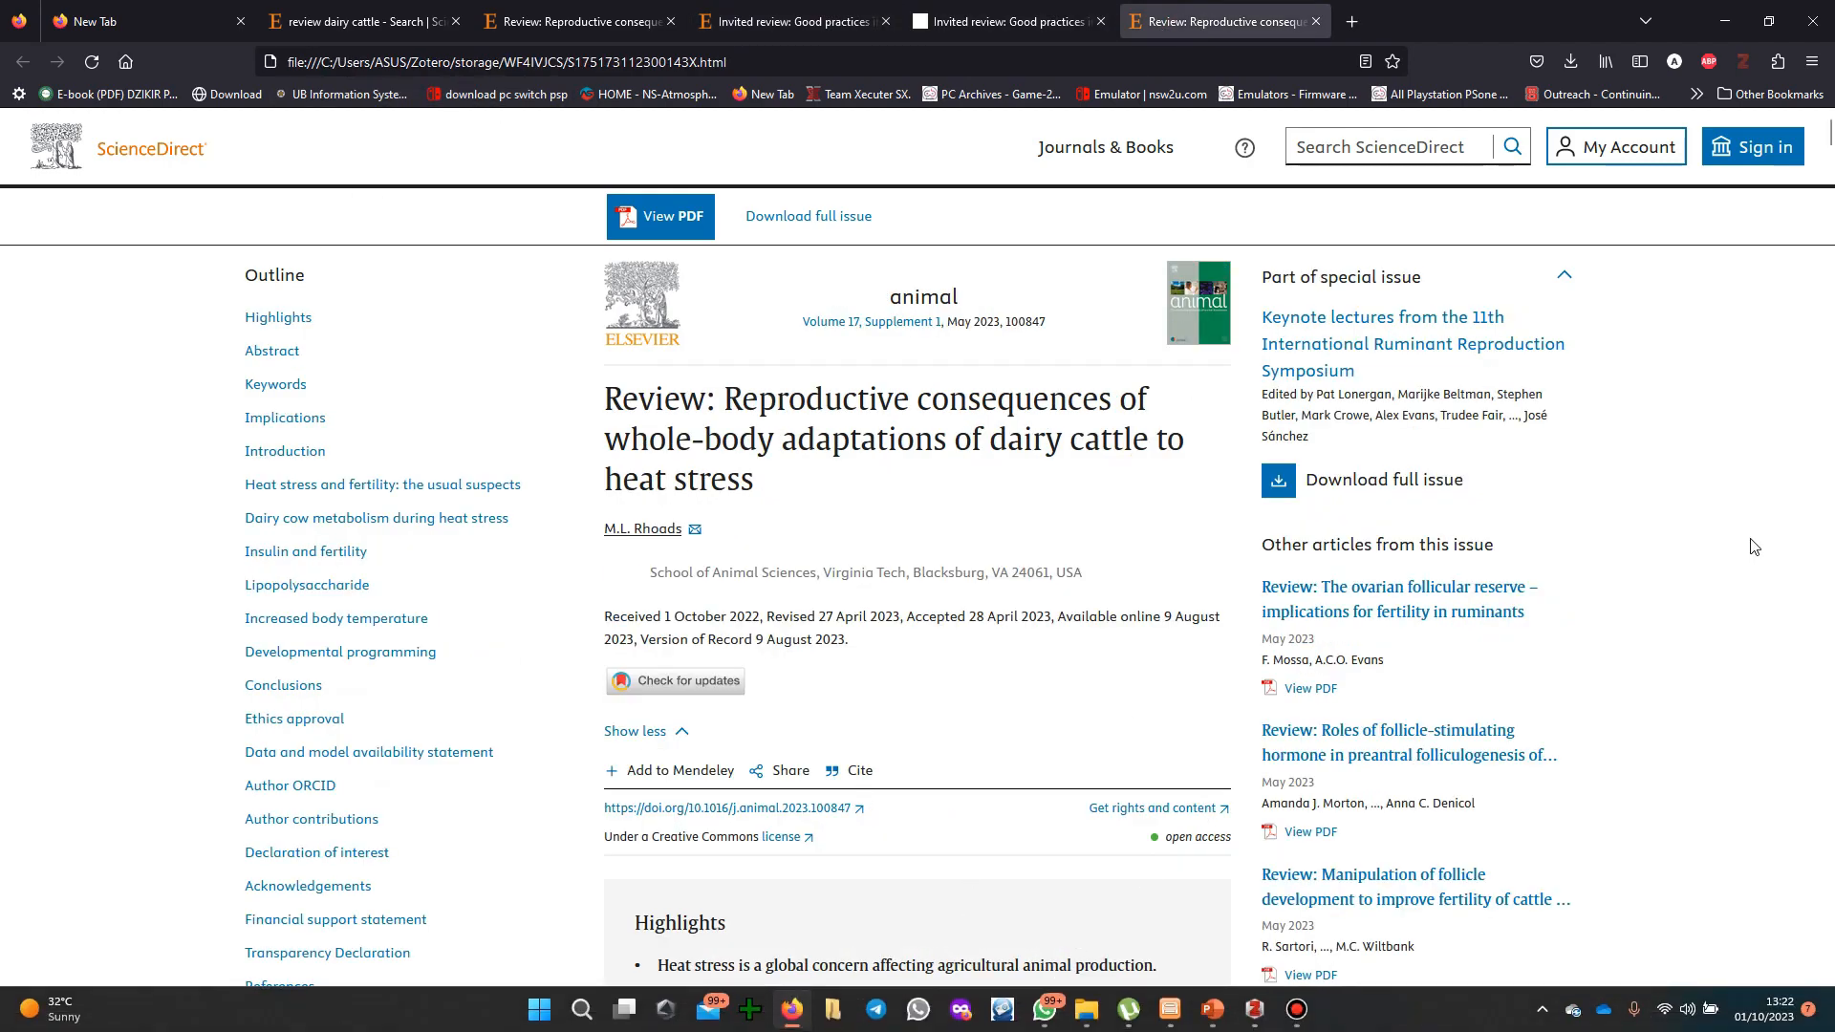
pyautogui.moveTo(1831, 163); pyautogui.dragTo(1832, 741)
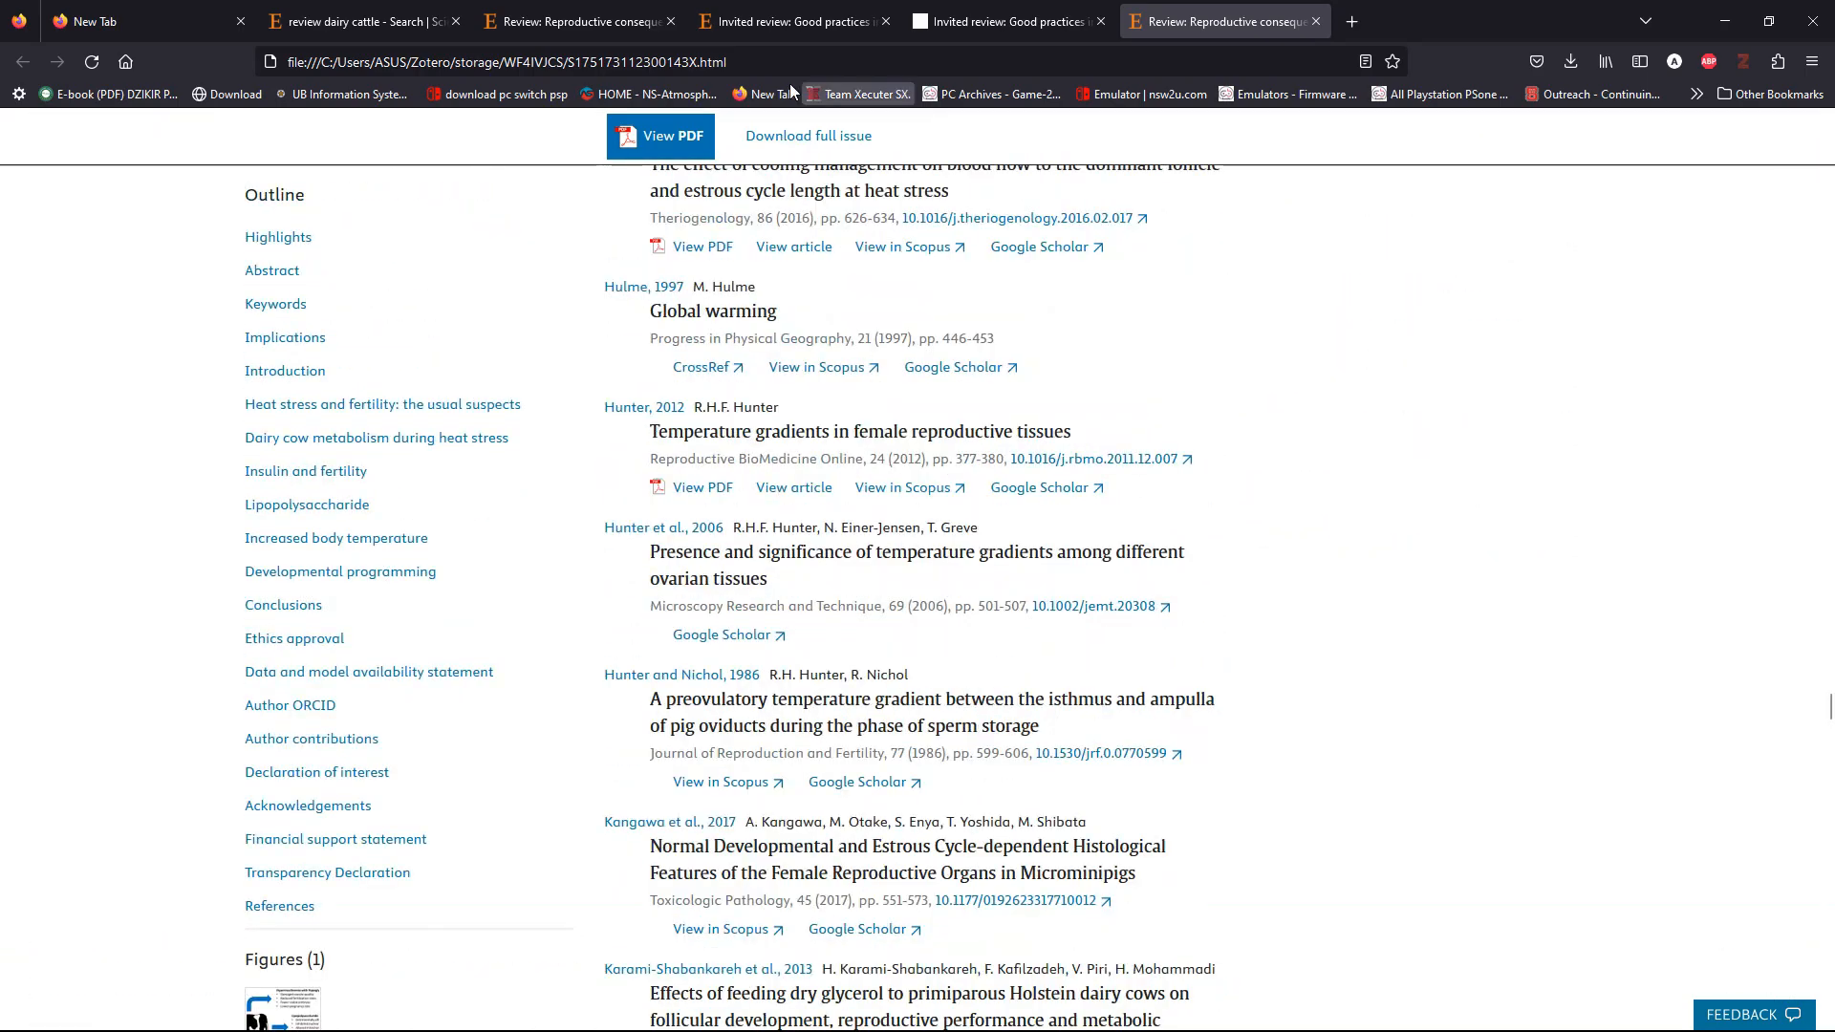
pyautogui.click(719, 63)
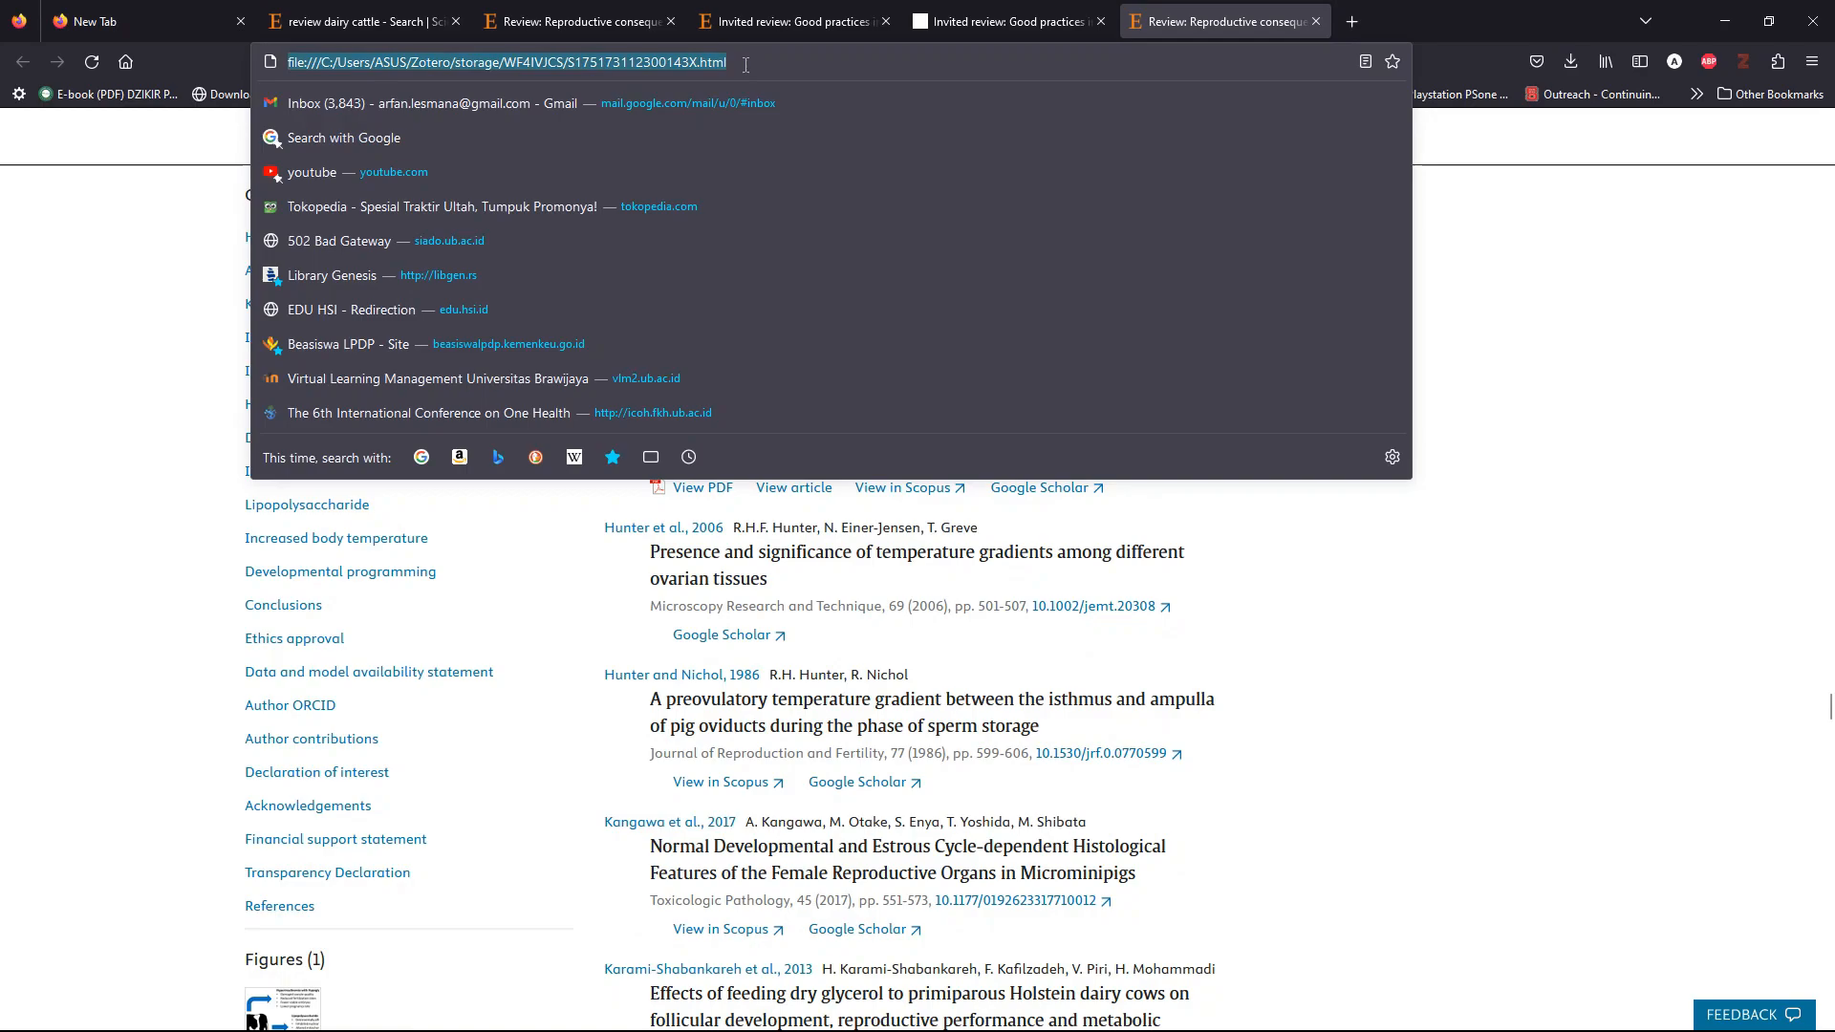
pyautogui.click(744, 63)
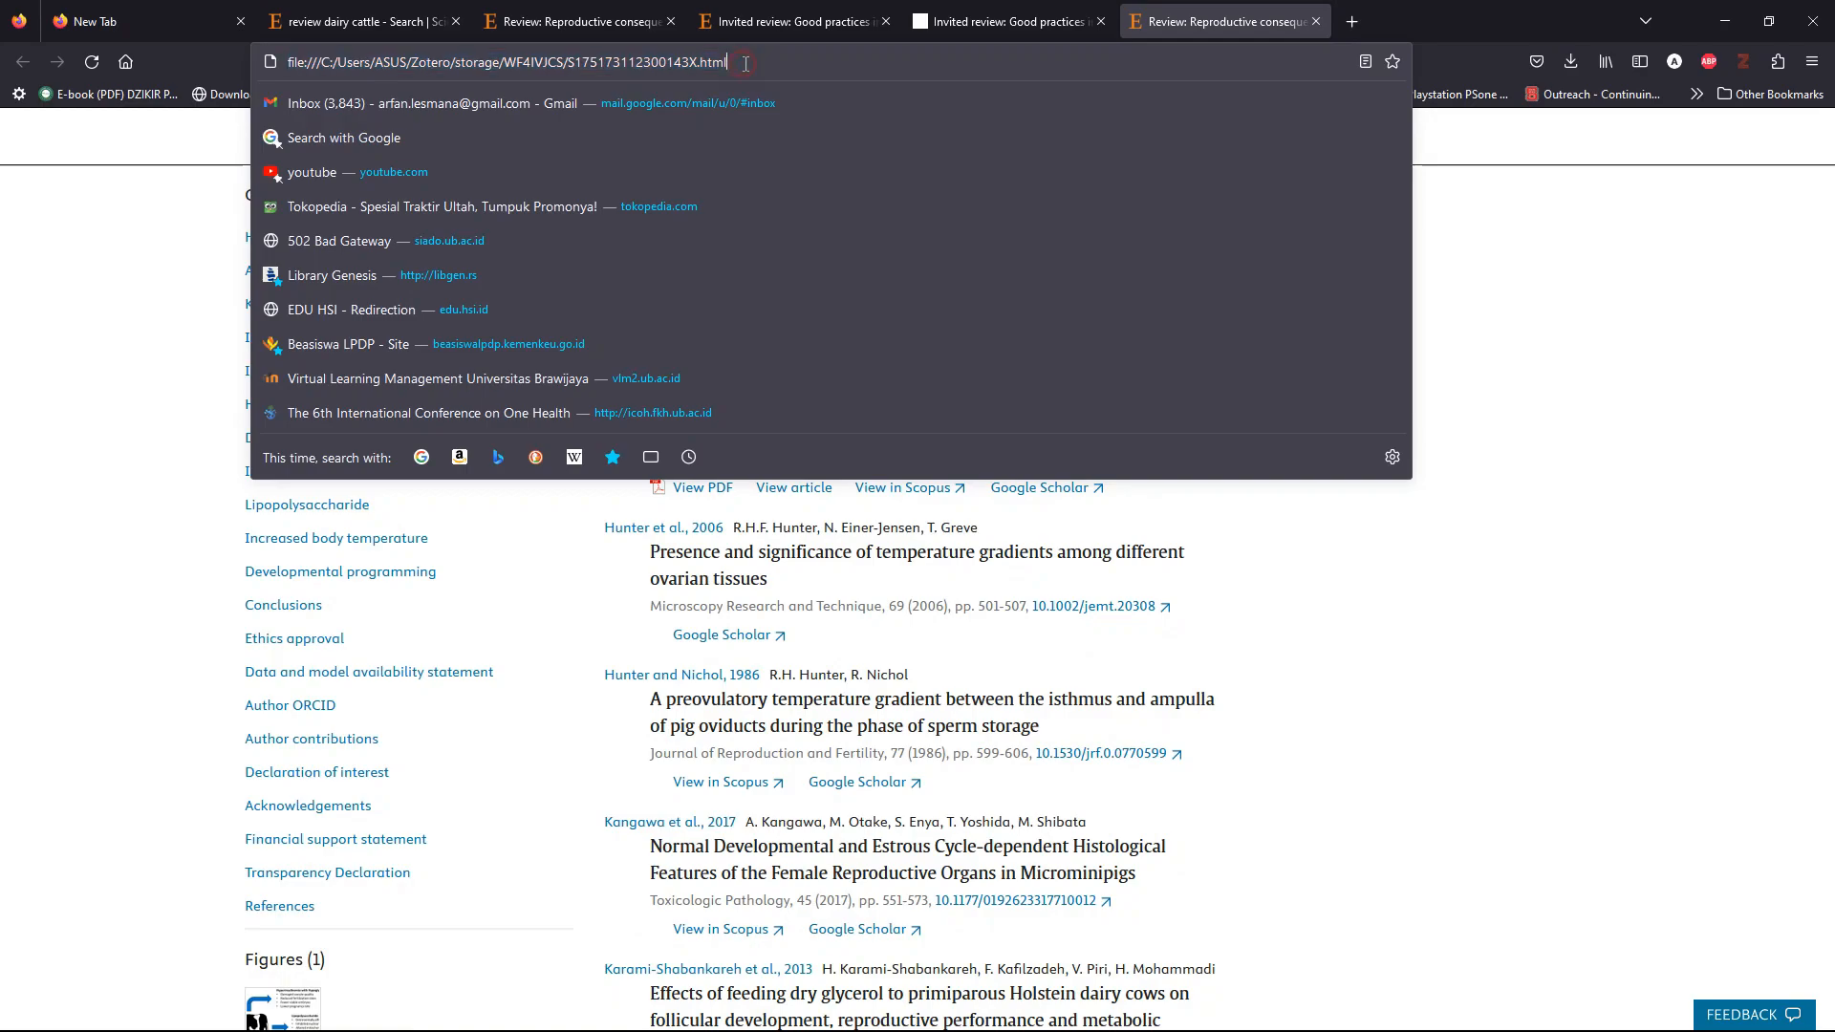
pyautogui.click(990, 27)
pyautogui.click(793, 21)
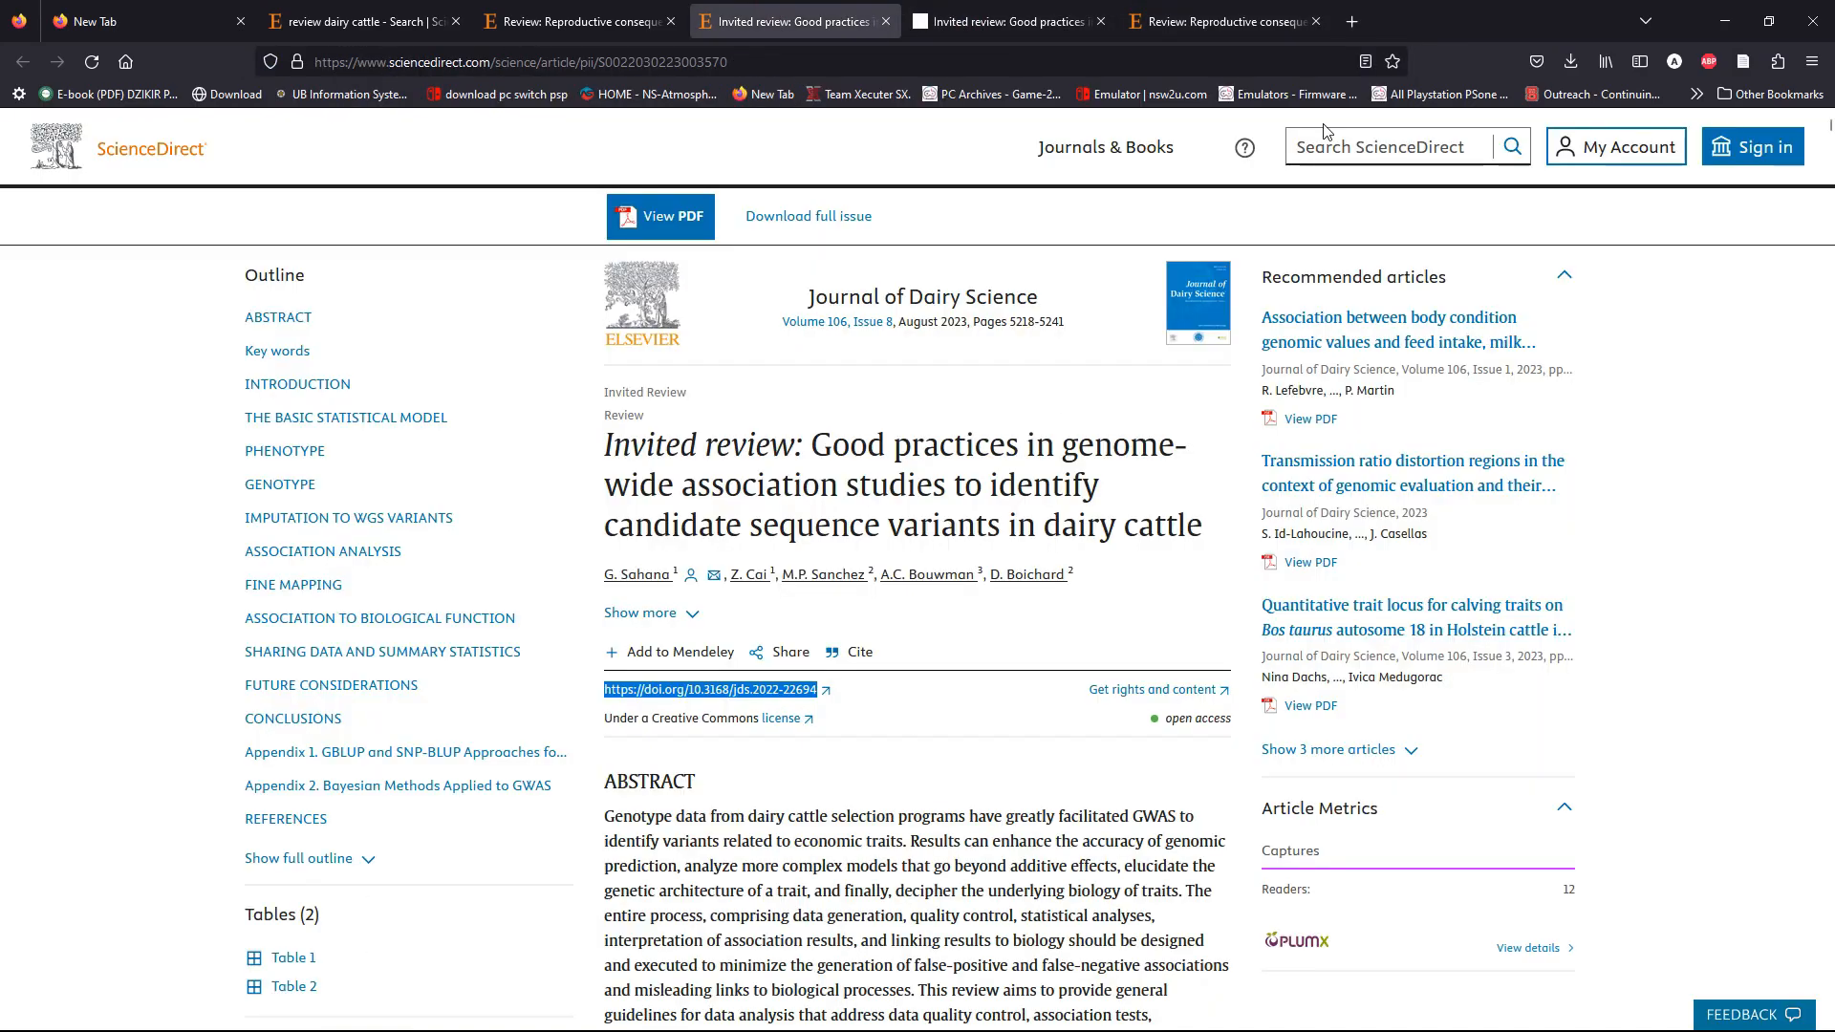
pyautogui.click(1234, 23)
pyautogui.click(752, 11)
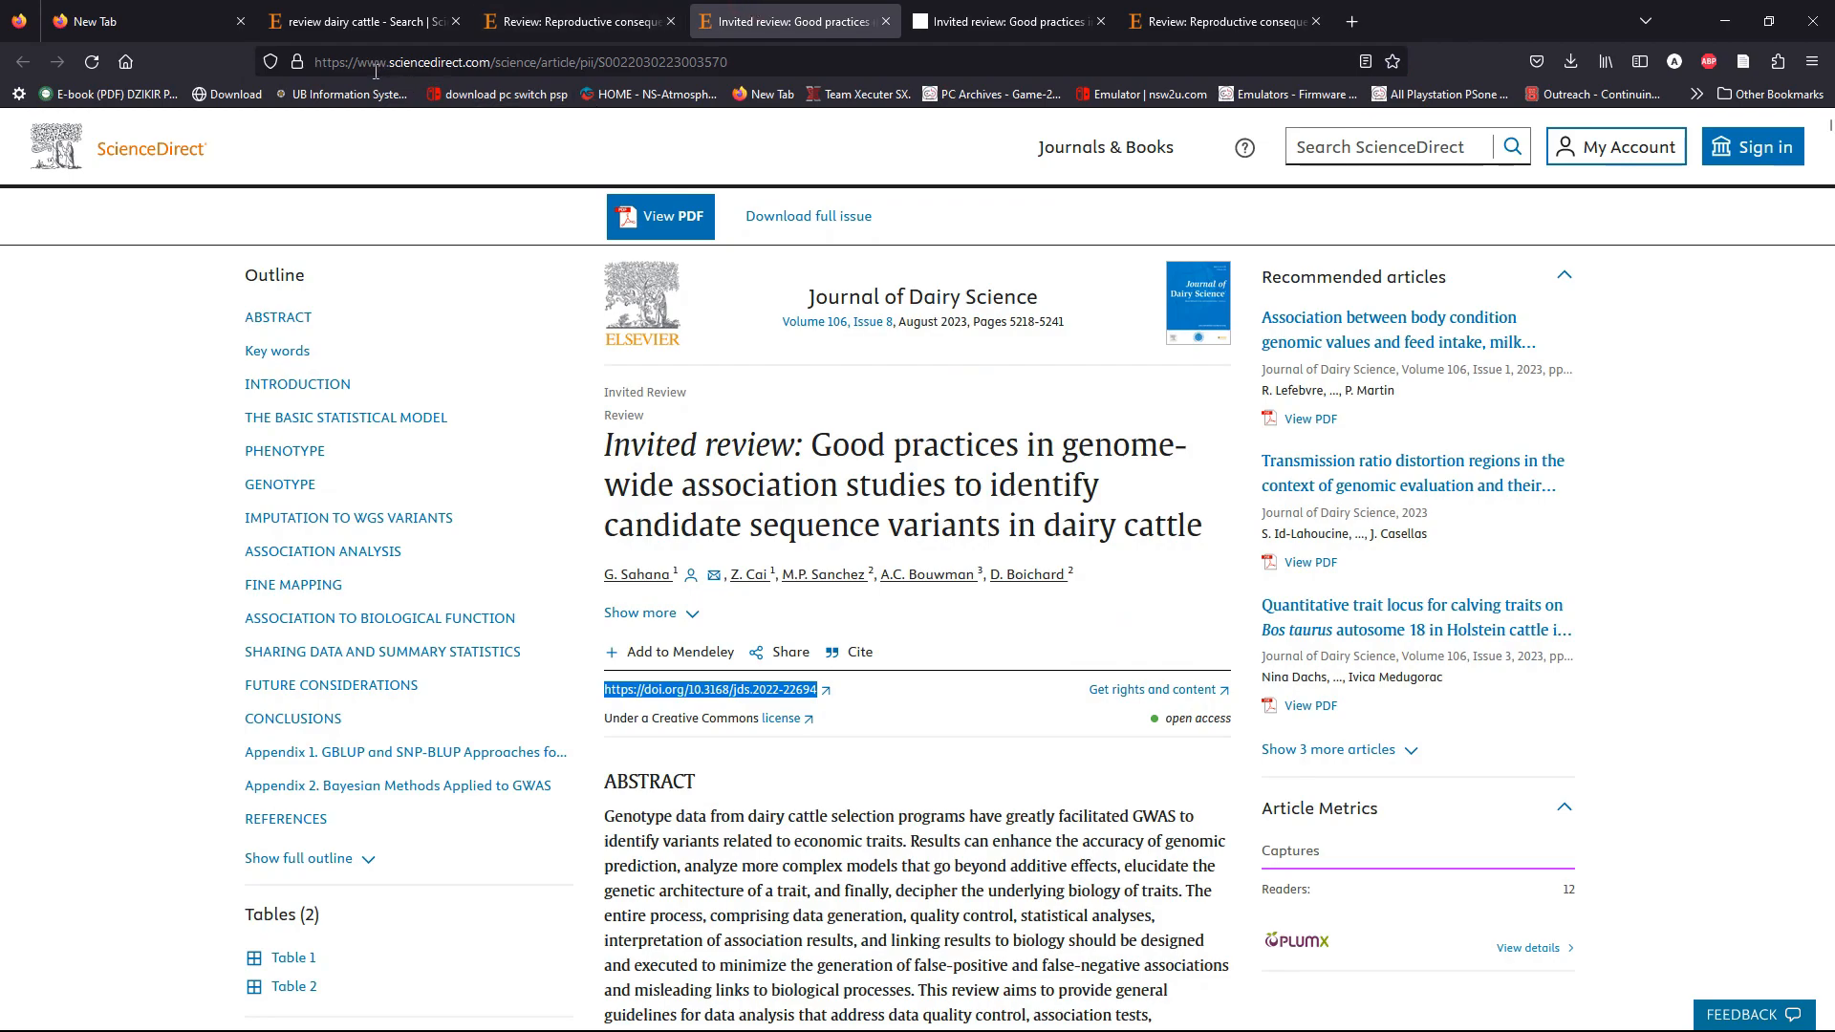
pyautogui.click(1213, 21)
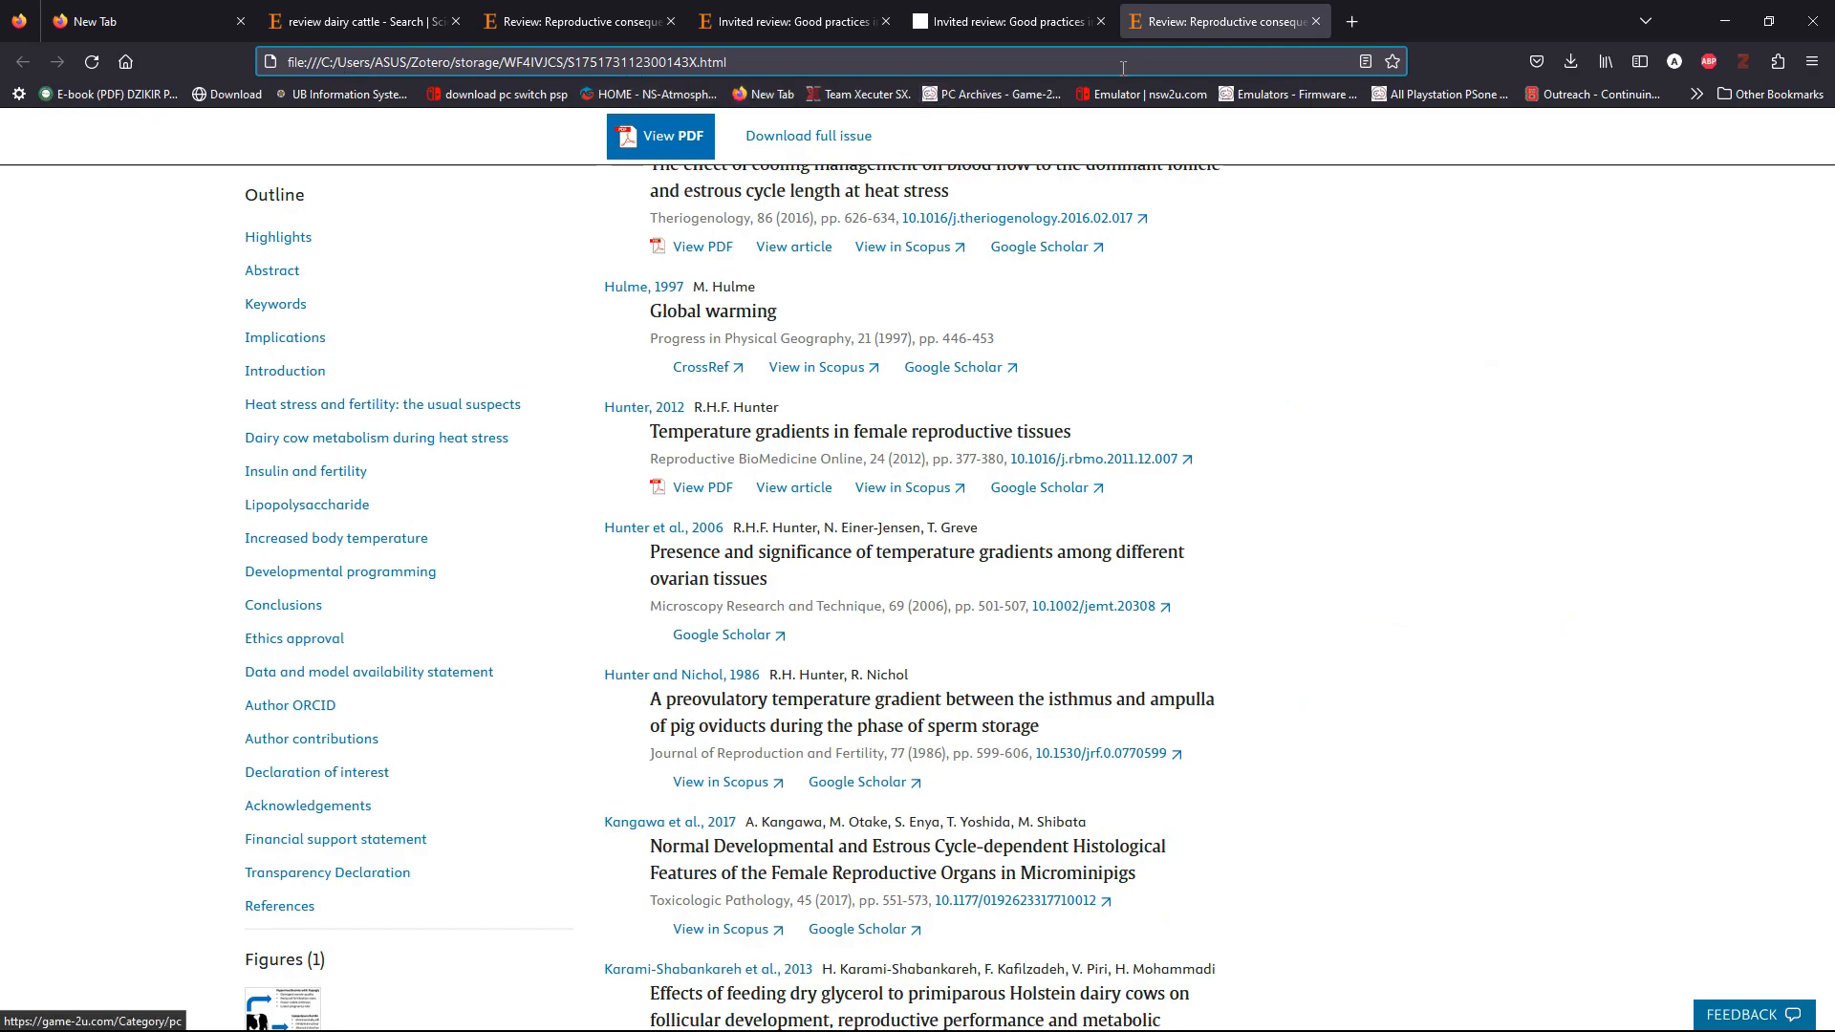
pyautogui.click(742, 12)
pyautogui.click(622, 7)
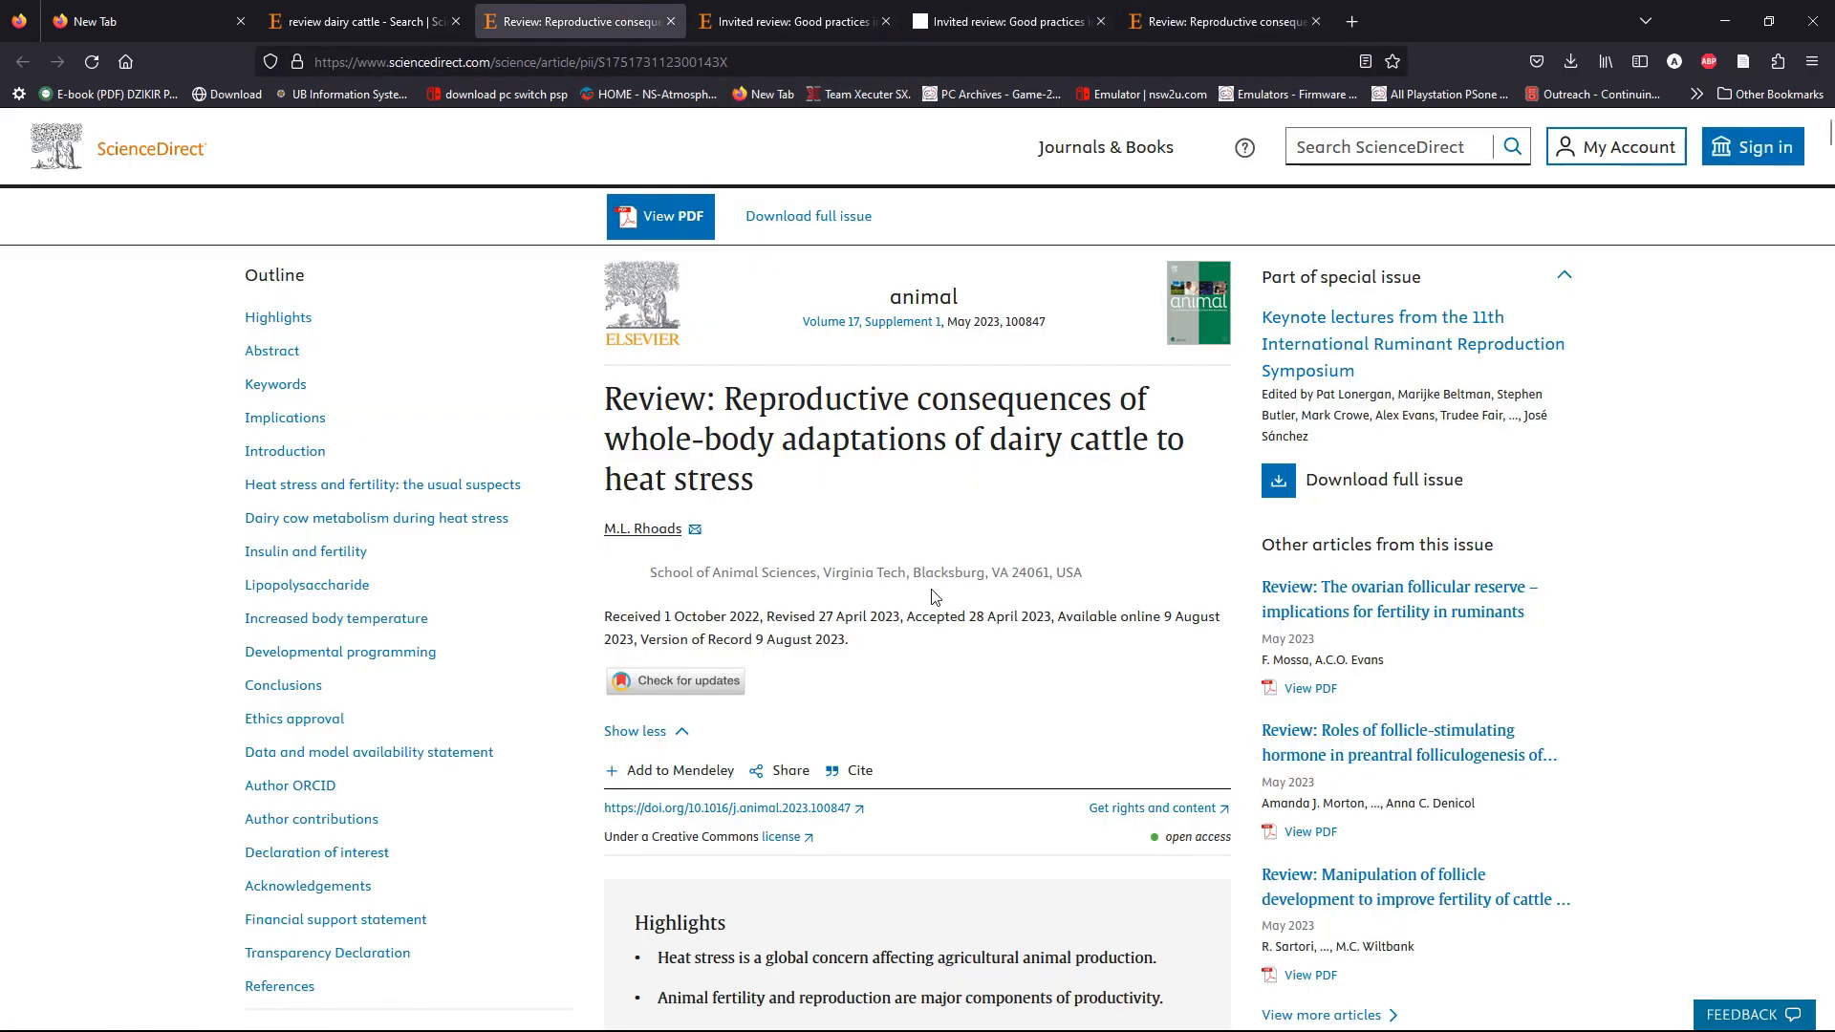
# - Switch to Zotero, check the installed extensions in the Add-ons Manager, and close it
pyautogui.click(1263, 1022)
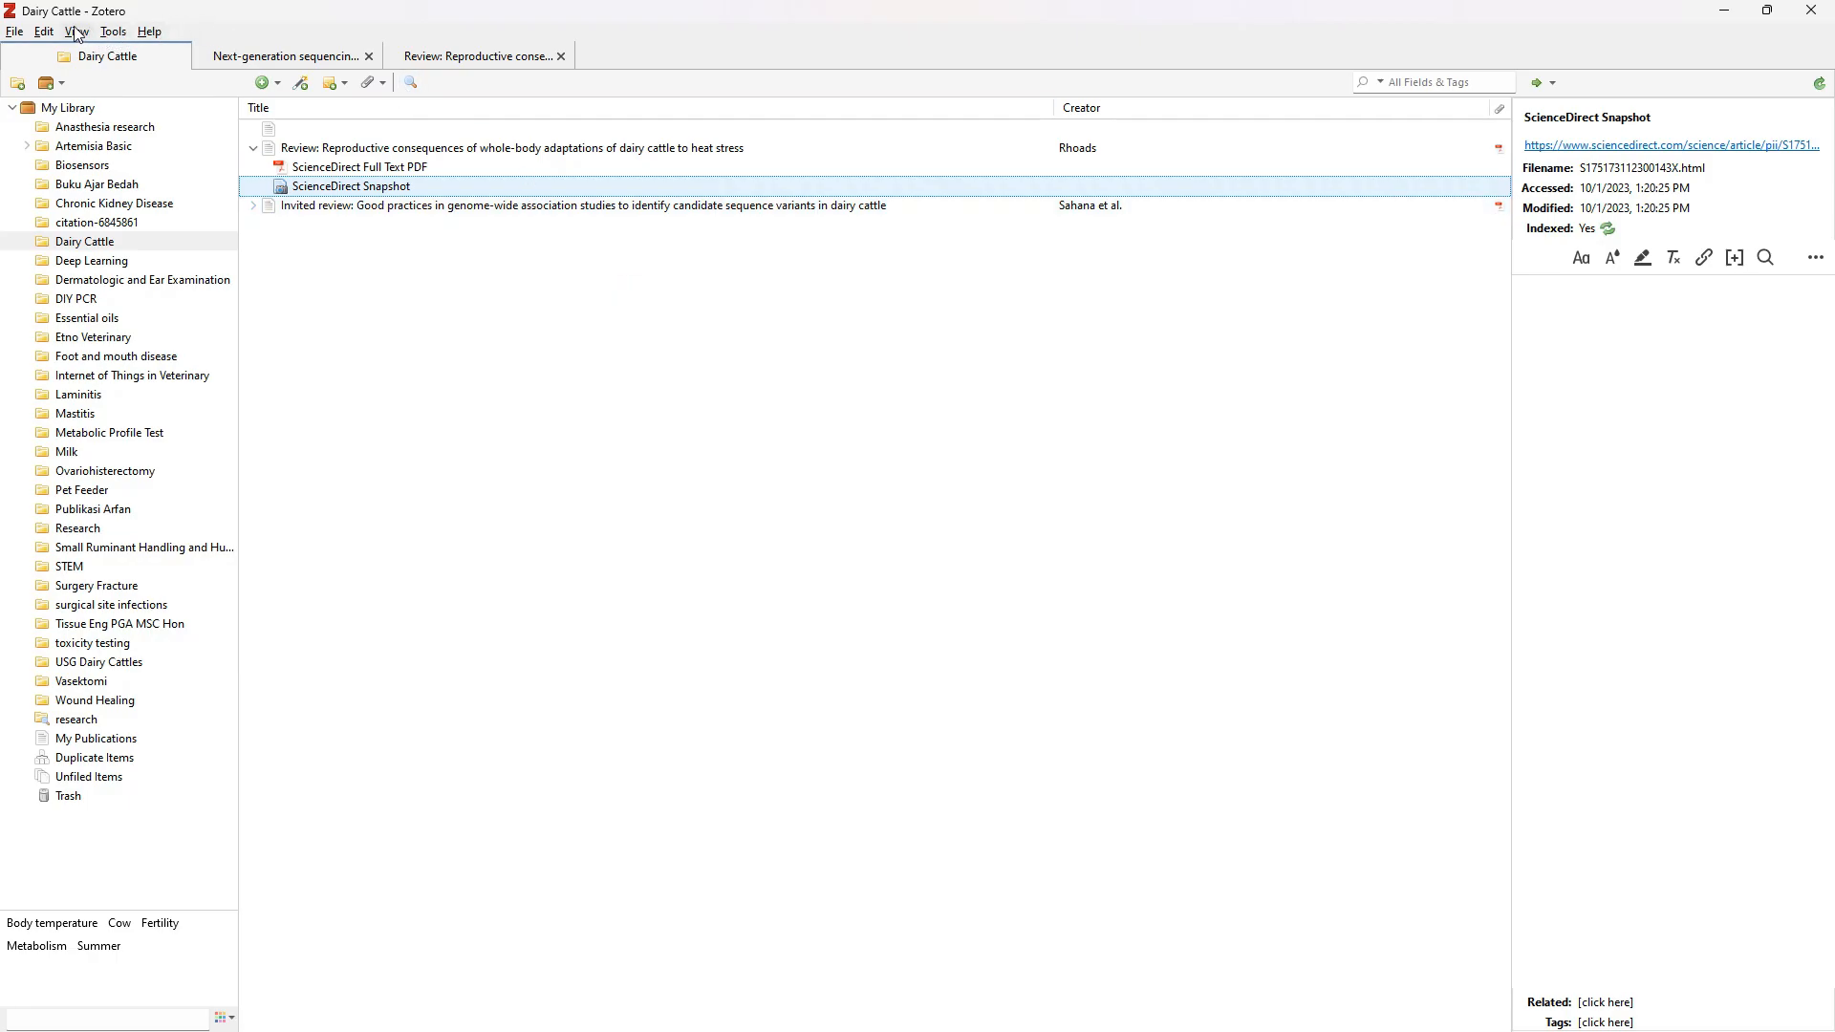
pyautogui.click(16, 34)
pyautogui.moveTo(50, 38)
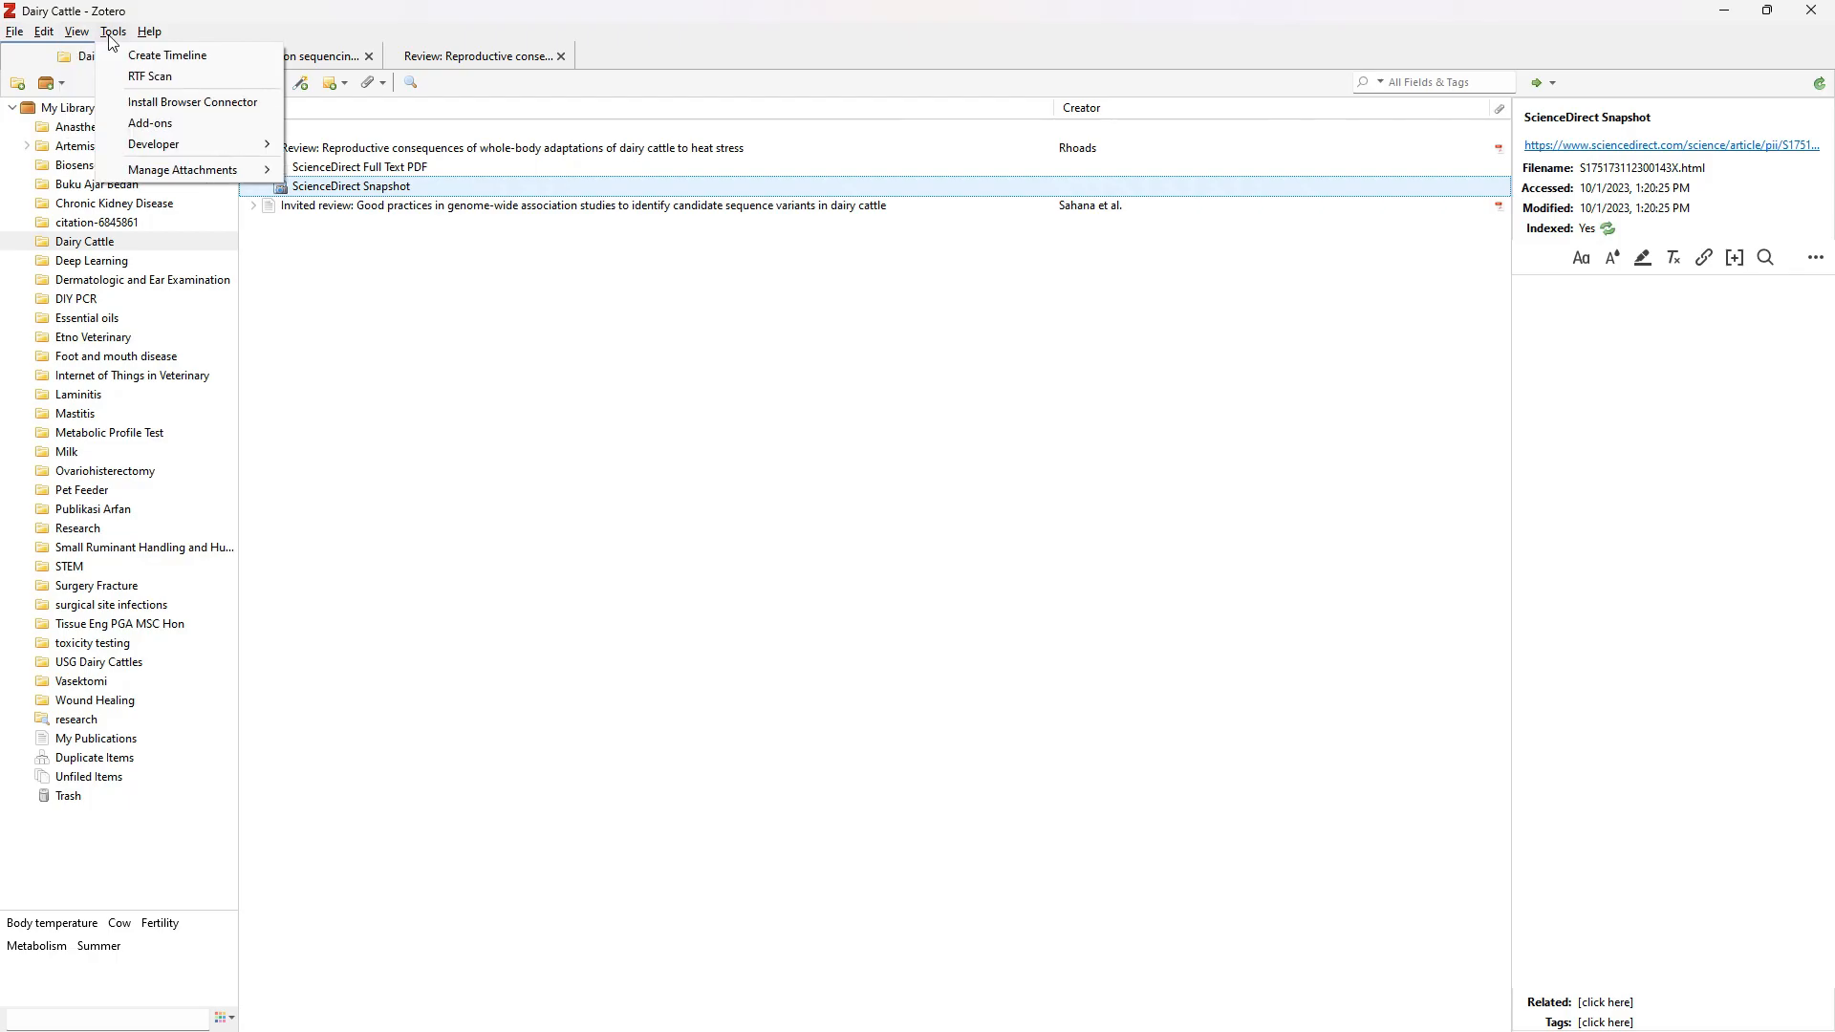
pyautogui.moveTo(163, 45)
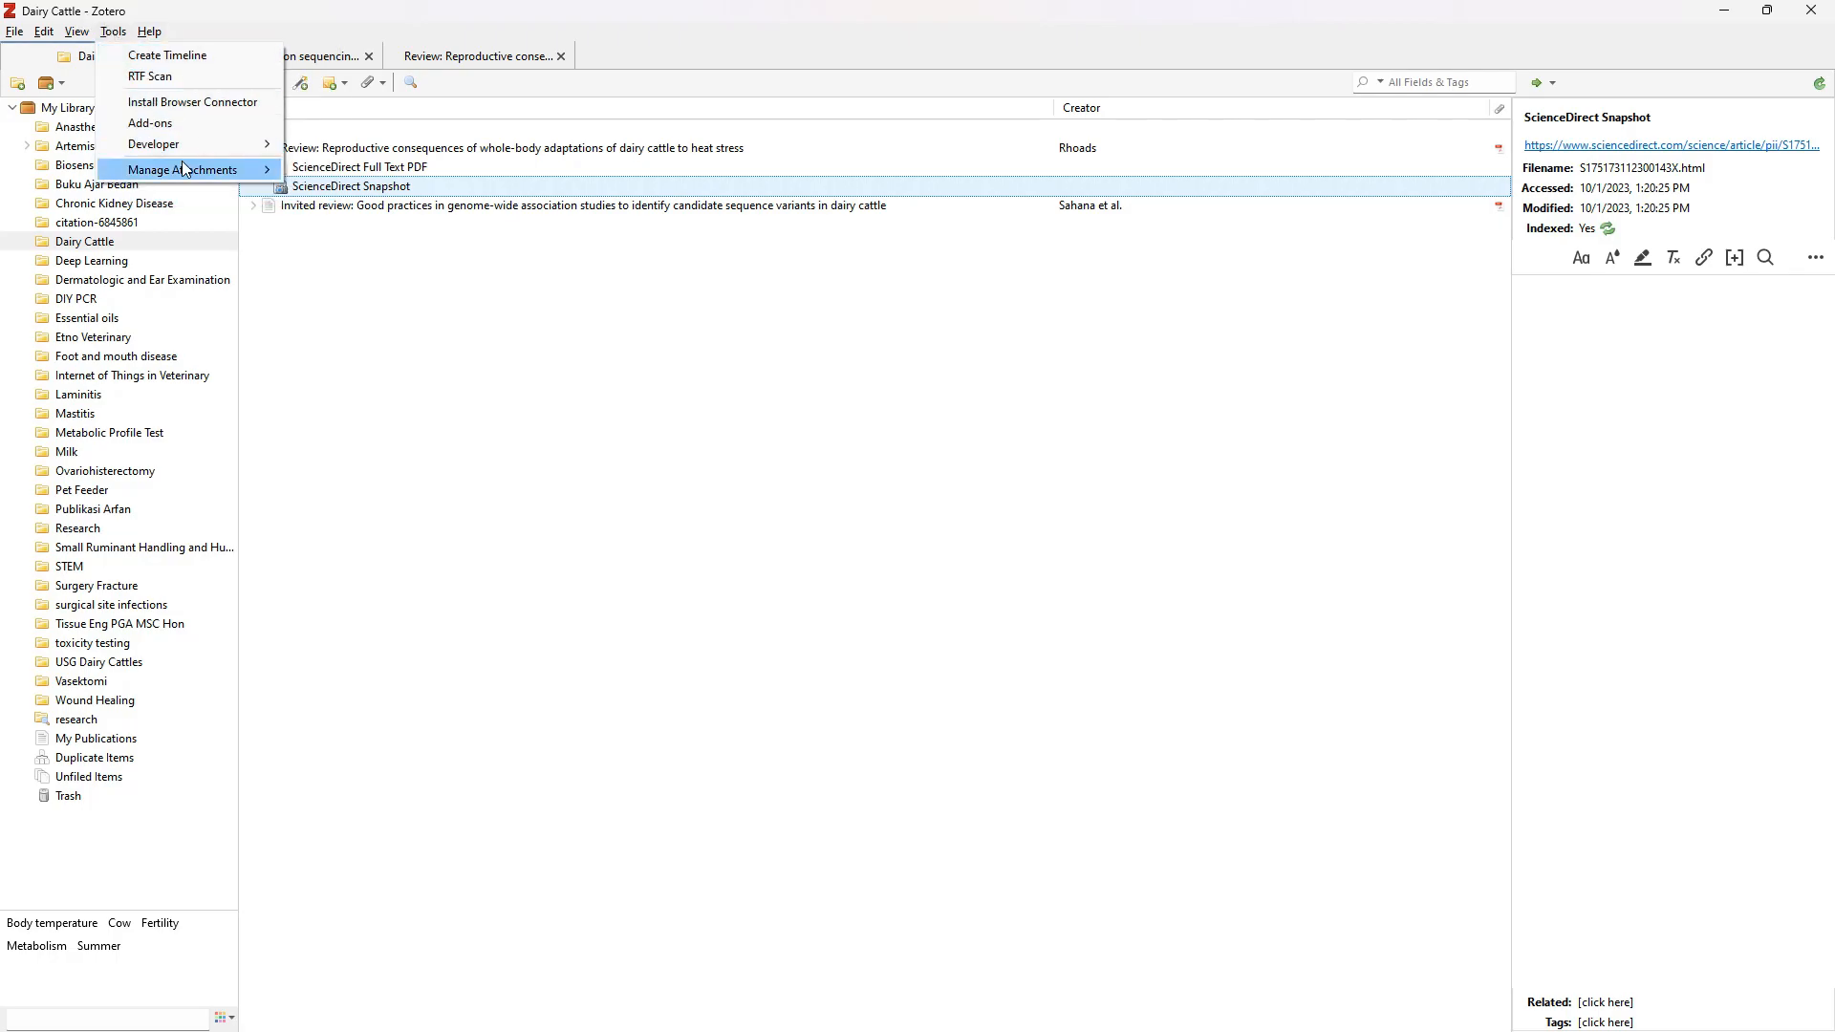
pyautogui.moveTo(182, 161)
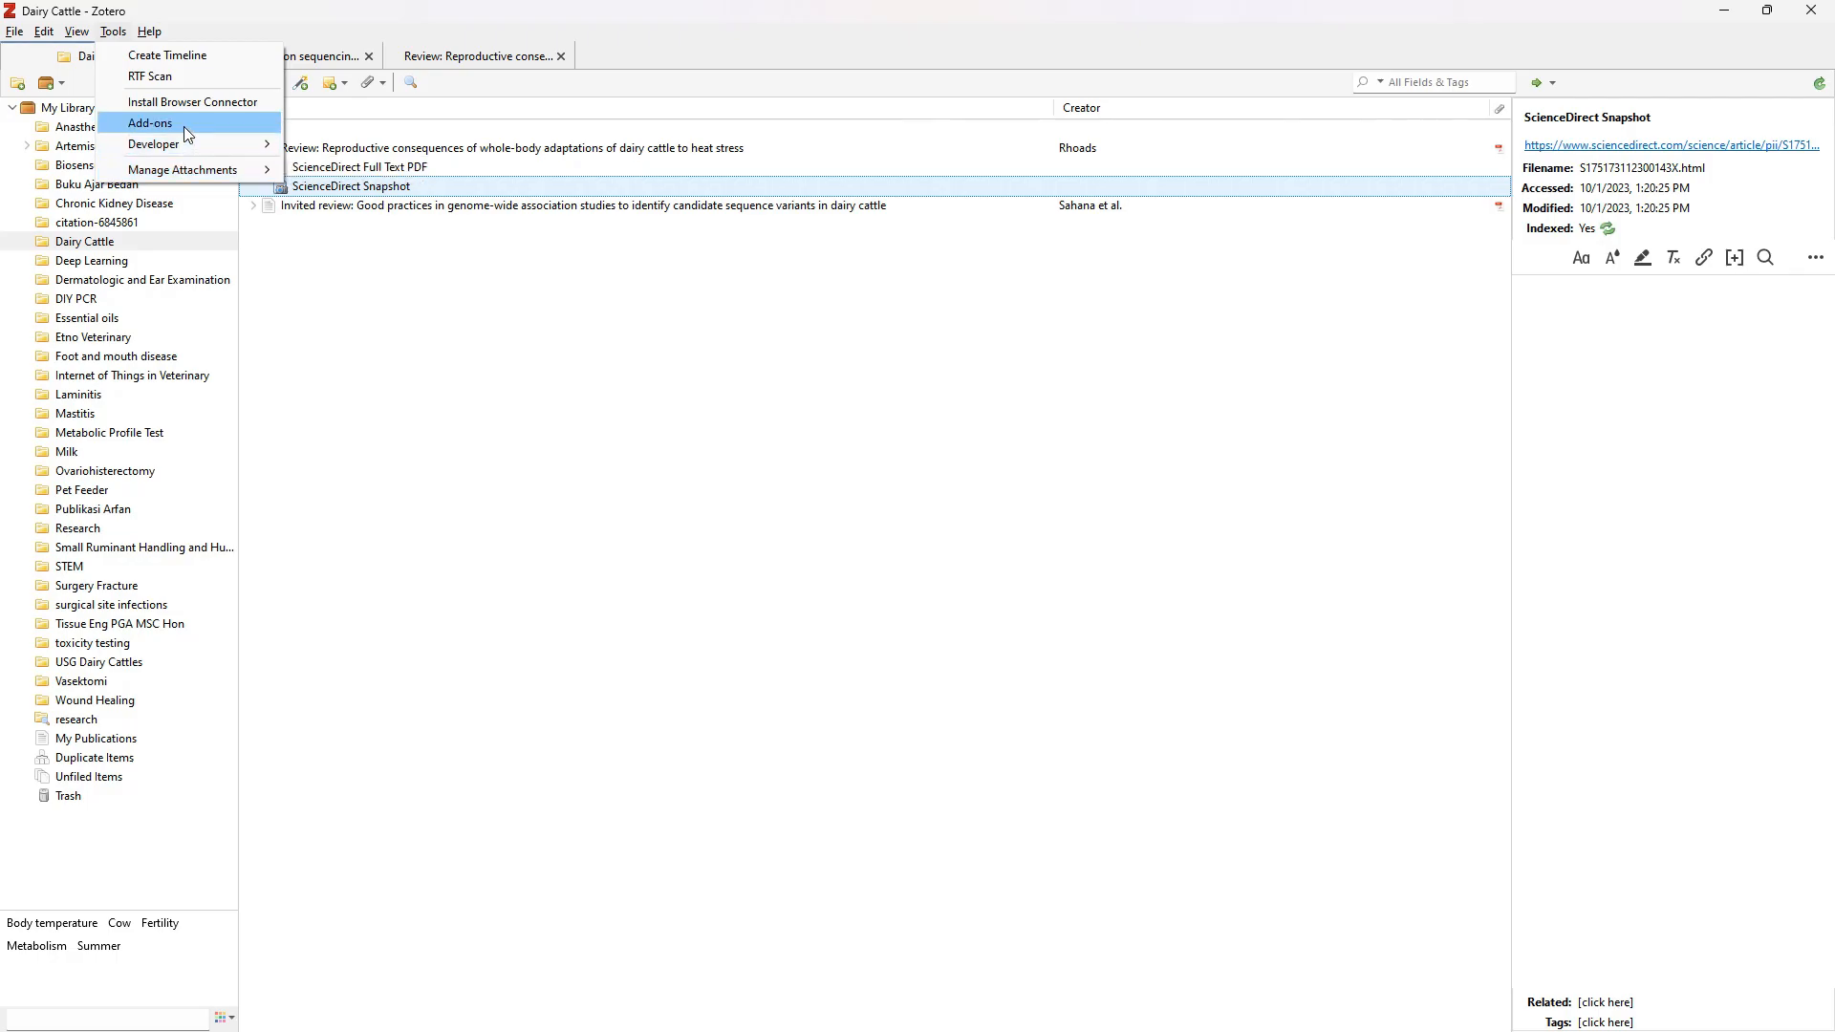
pyautogui.click(183, 126)
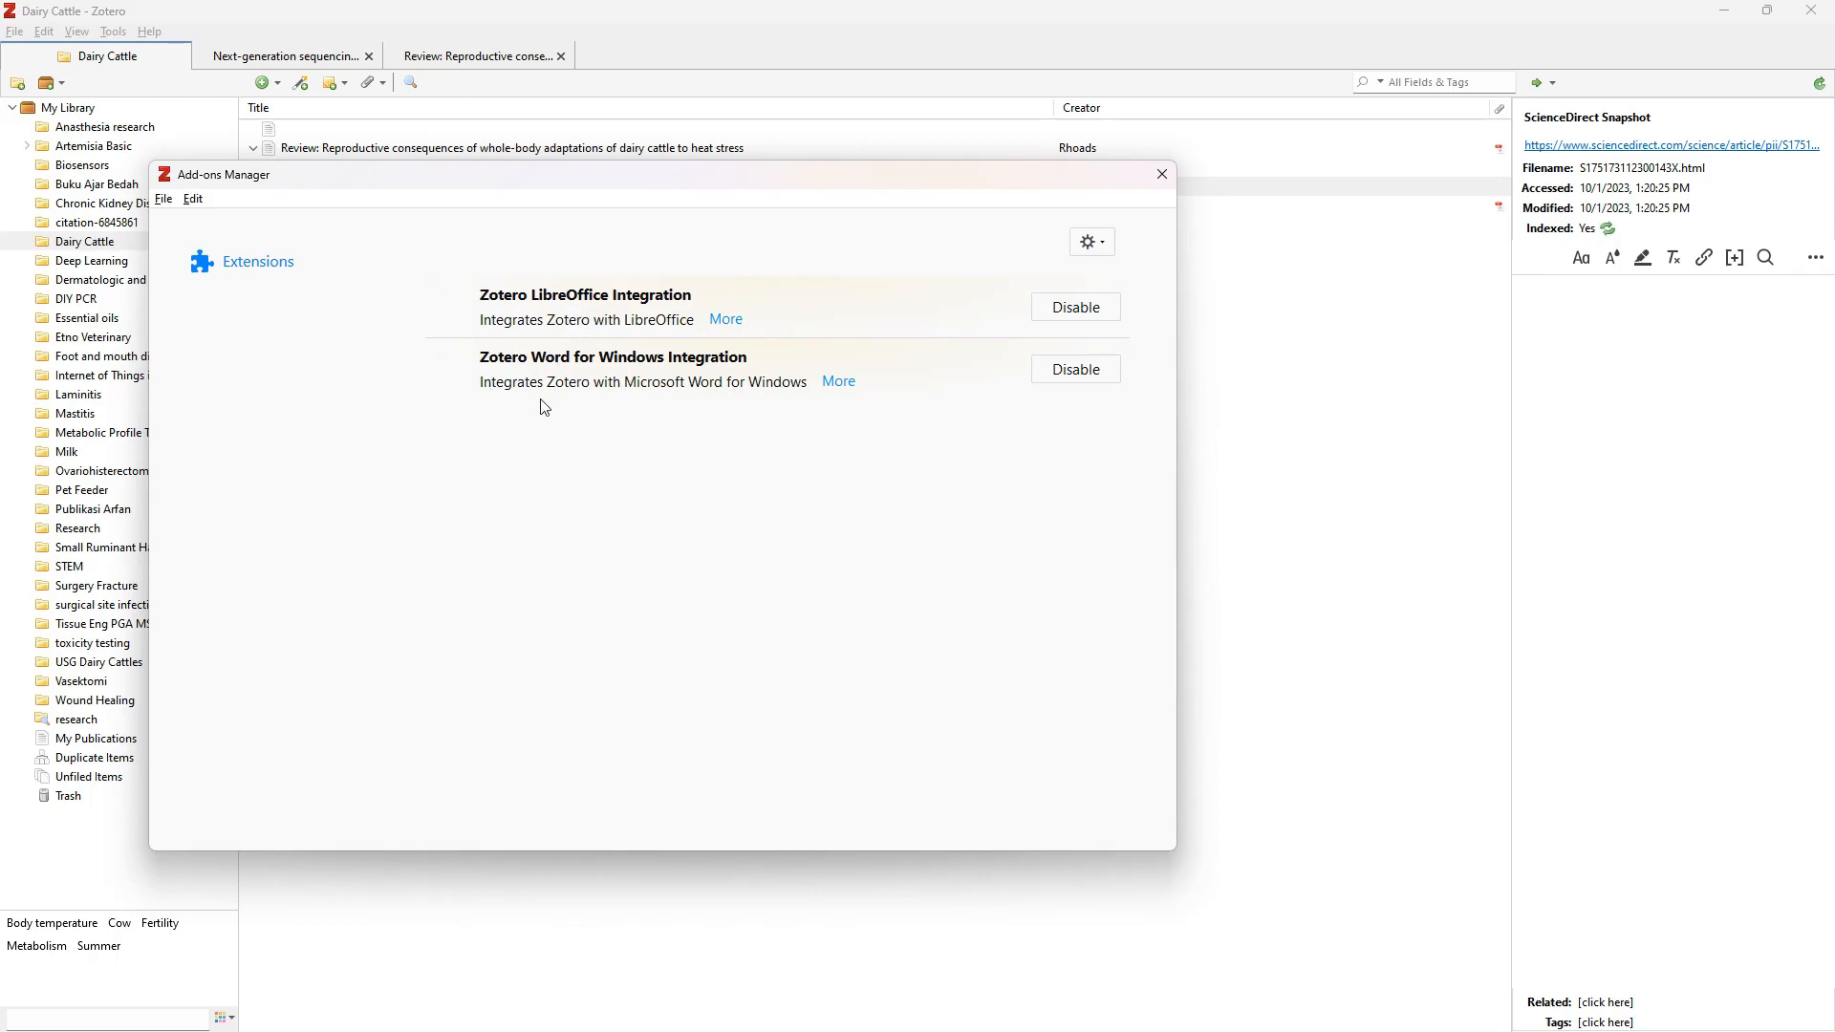
pyautogui.click(1168, 180)
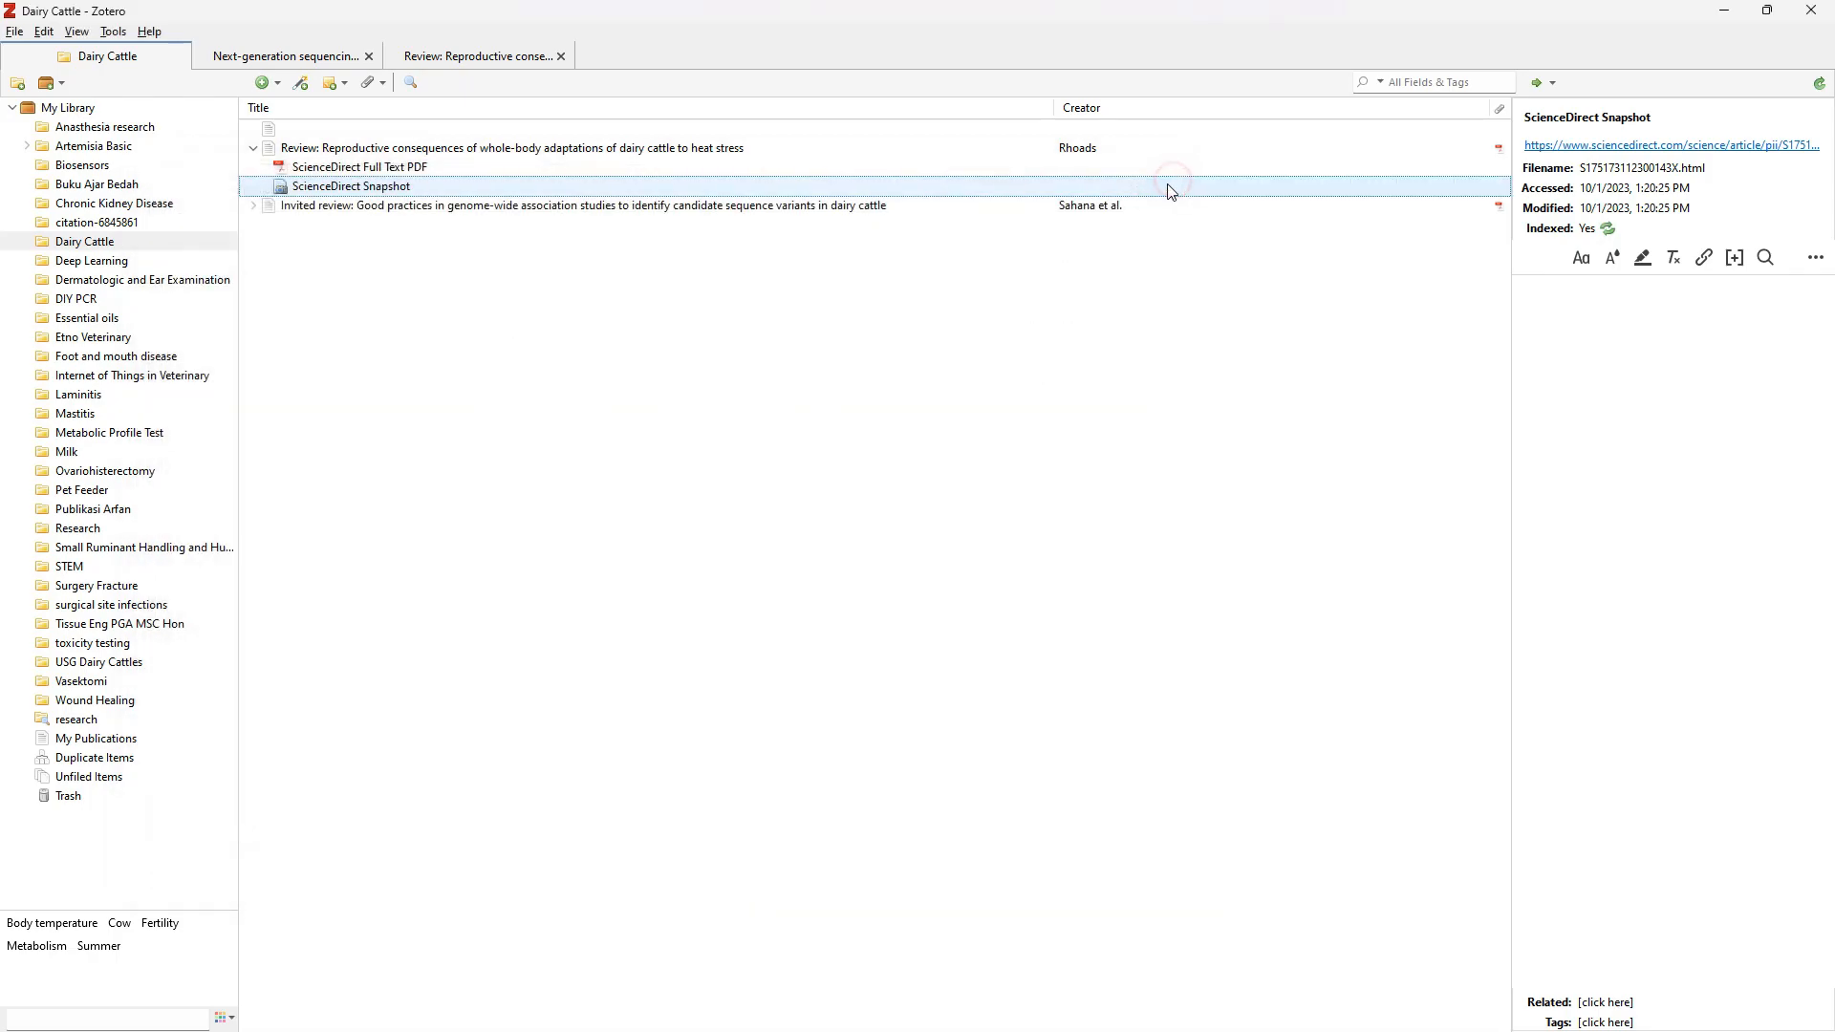
# - Select the heat stress review item to show its bibliographic details
pyautogui.click(9, 35)
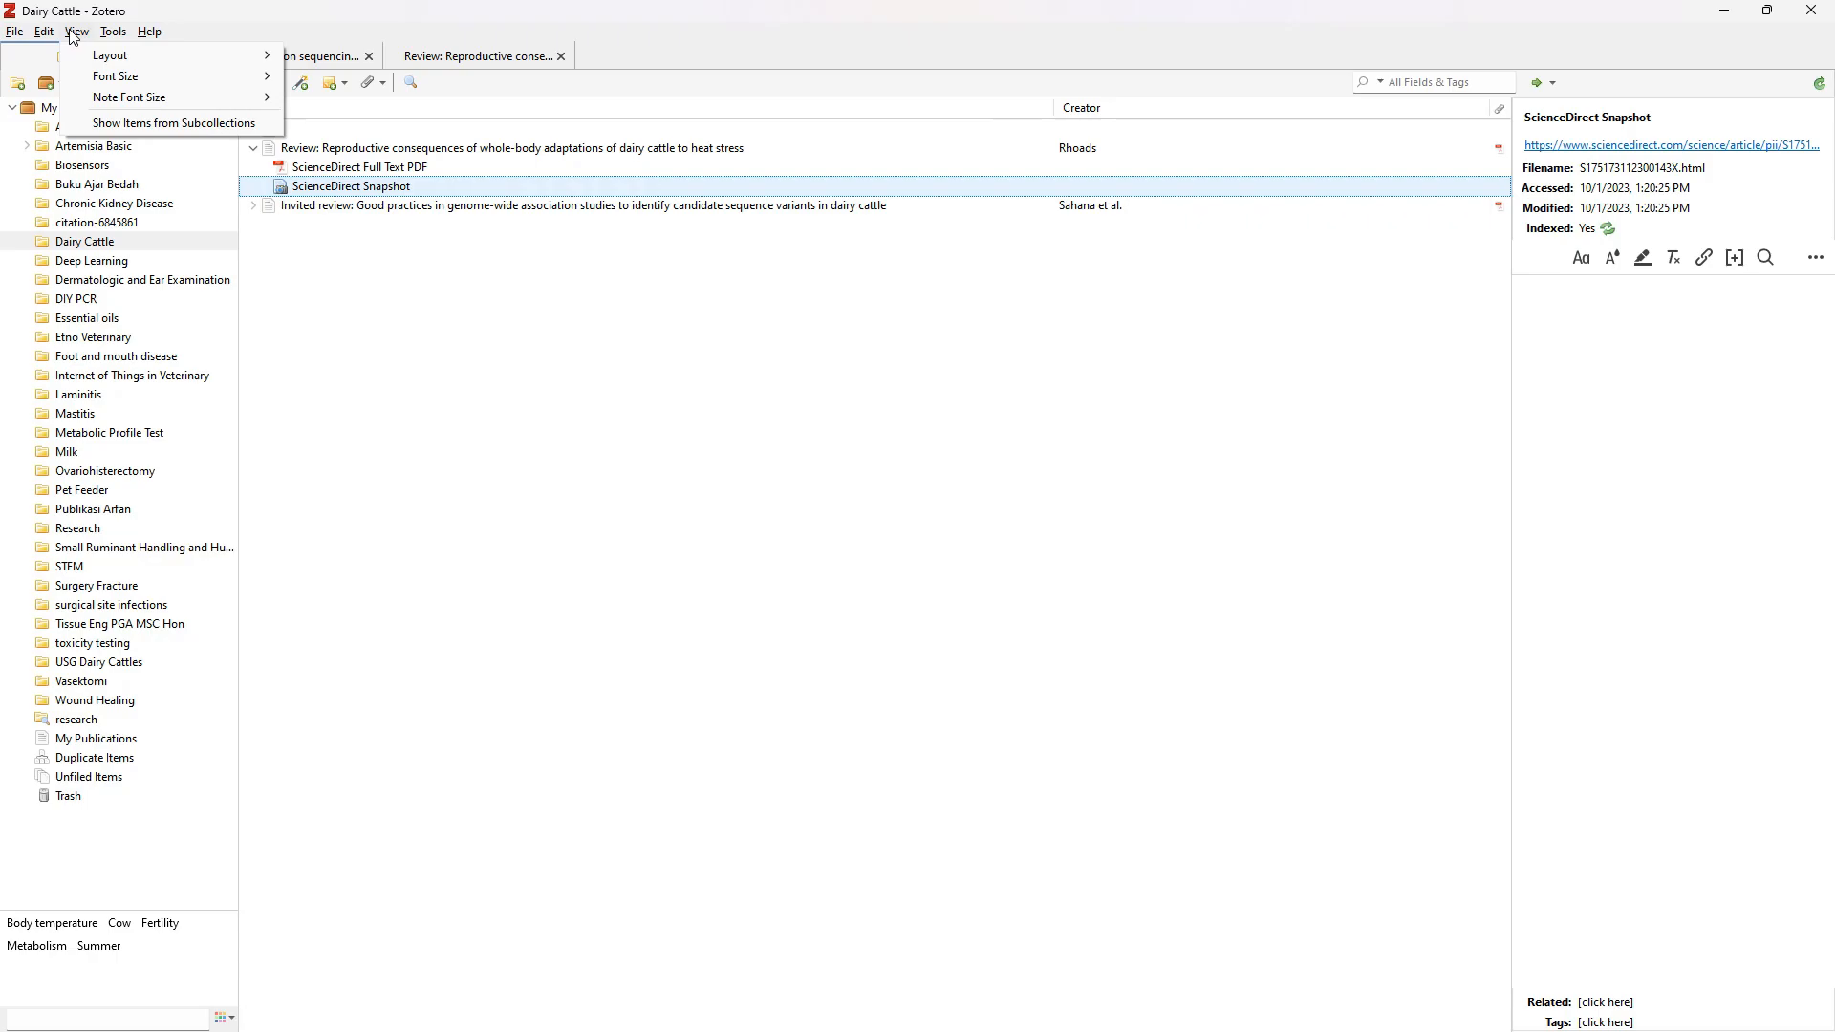
pyautogui.click(841, 493)
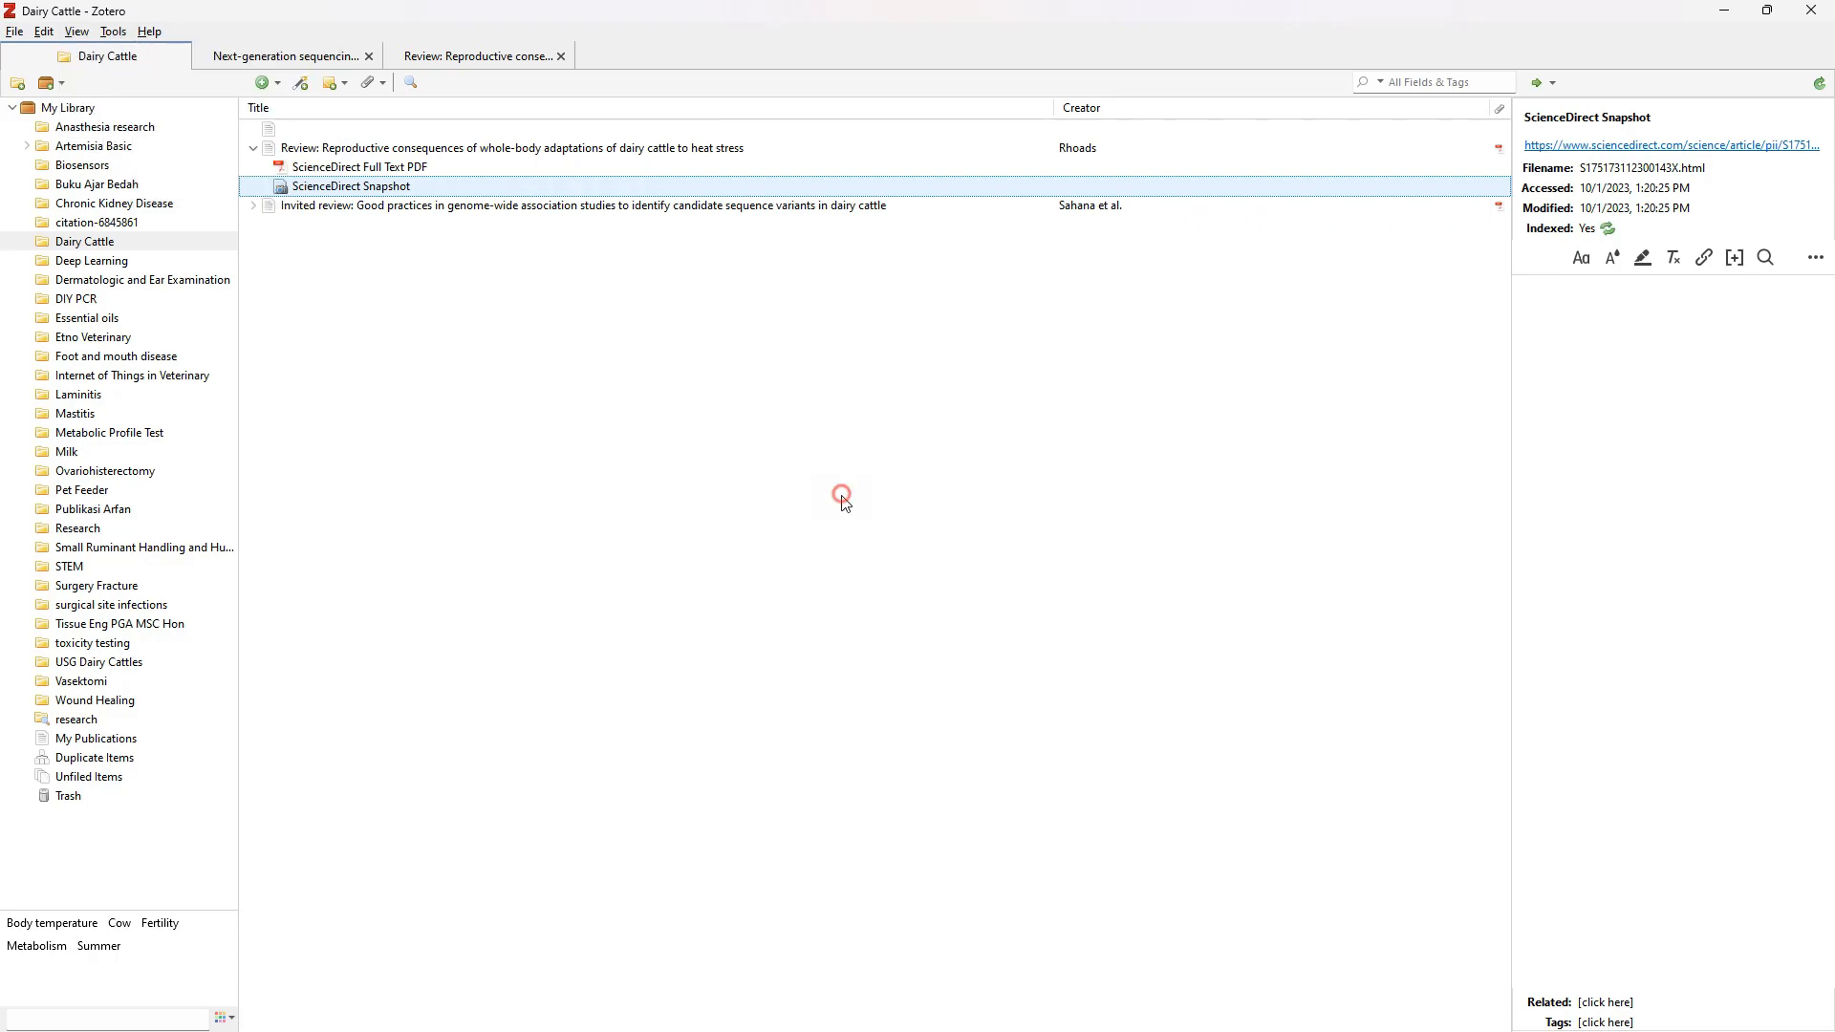
pyautogui.click(306, 168)
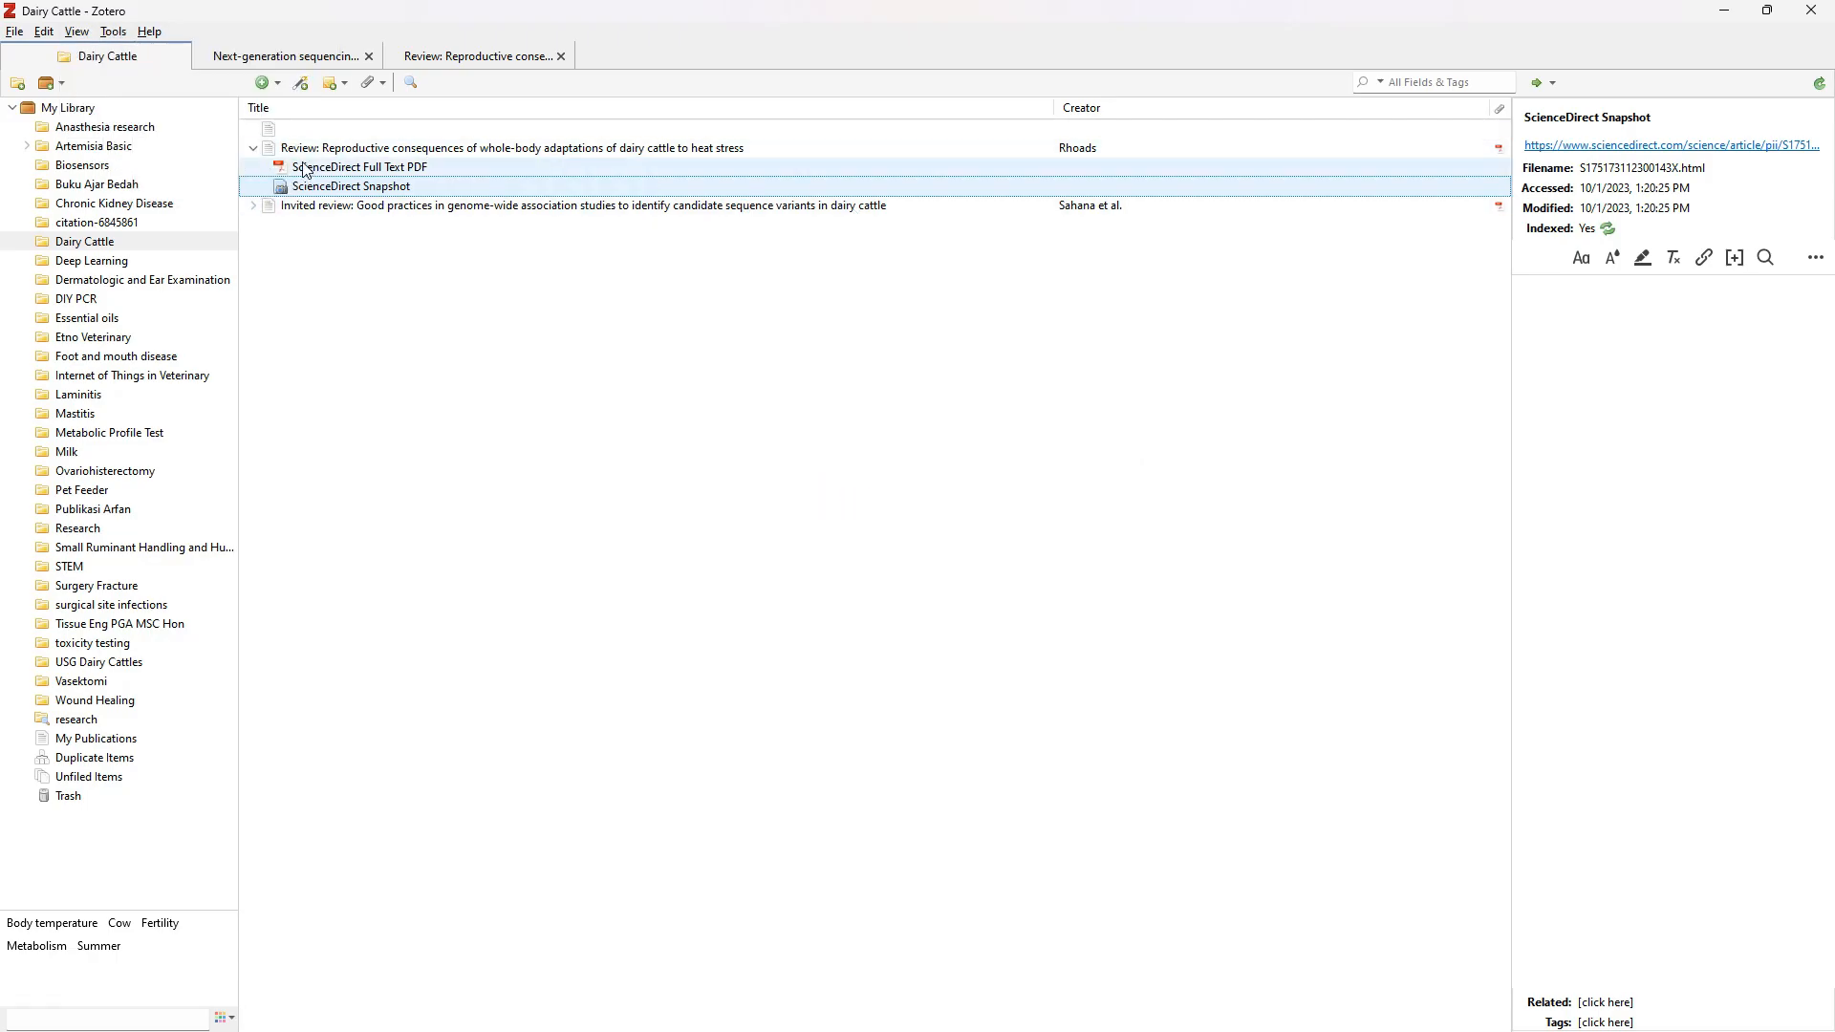
pyautogui.click(307, 148)
# - Switch to the Zotero presentation in PowerPoint and review the manual and automatic reference entry points on the LANGKAH PENGGUNAAN ZOTERO slide
pyautogui.moveTo(755, 1030)
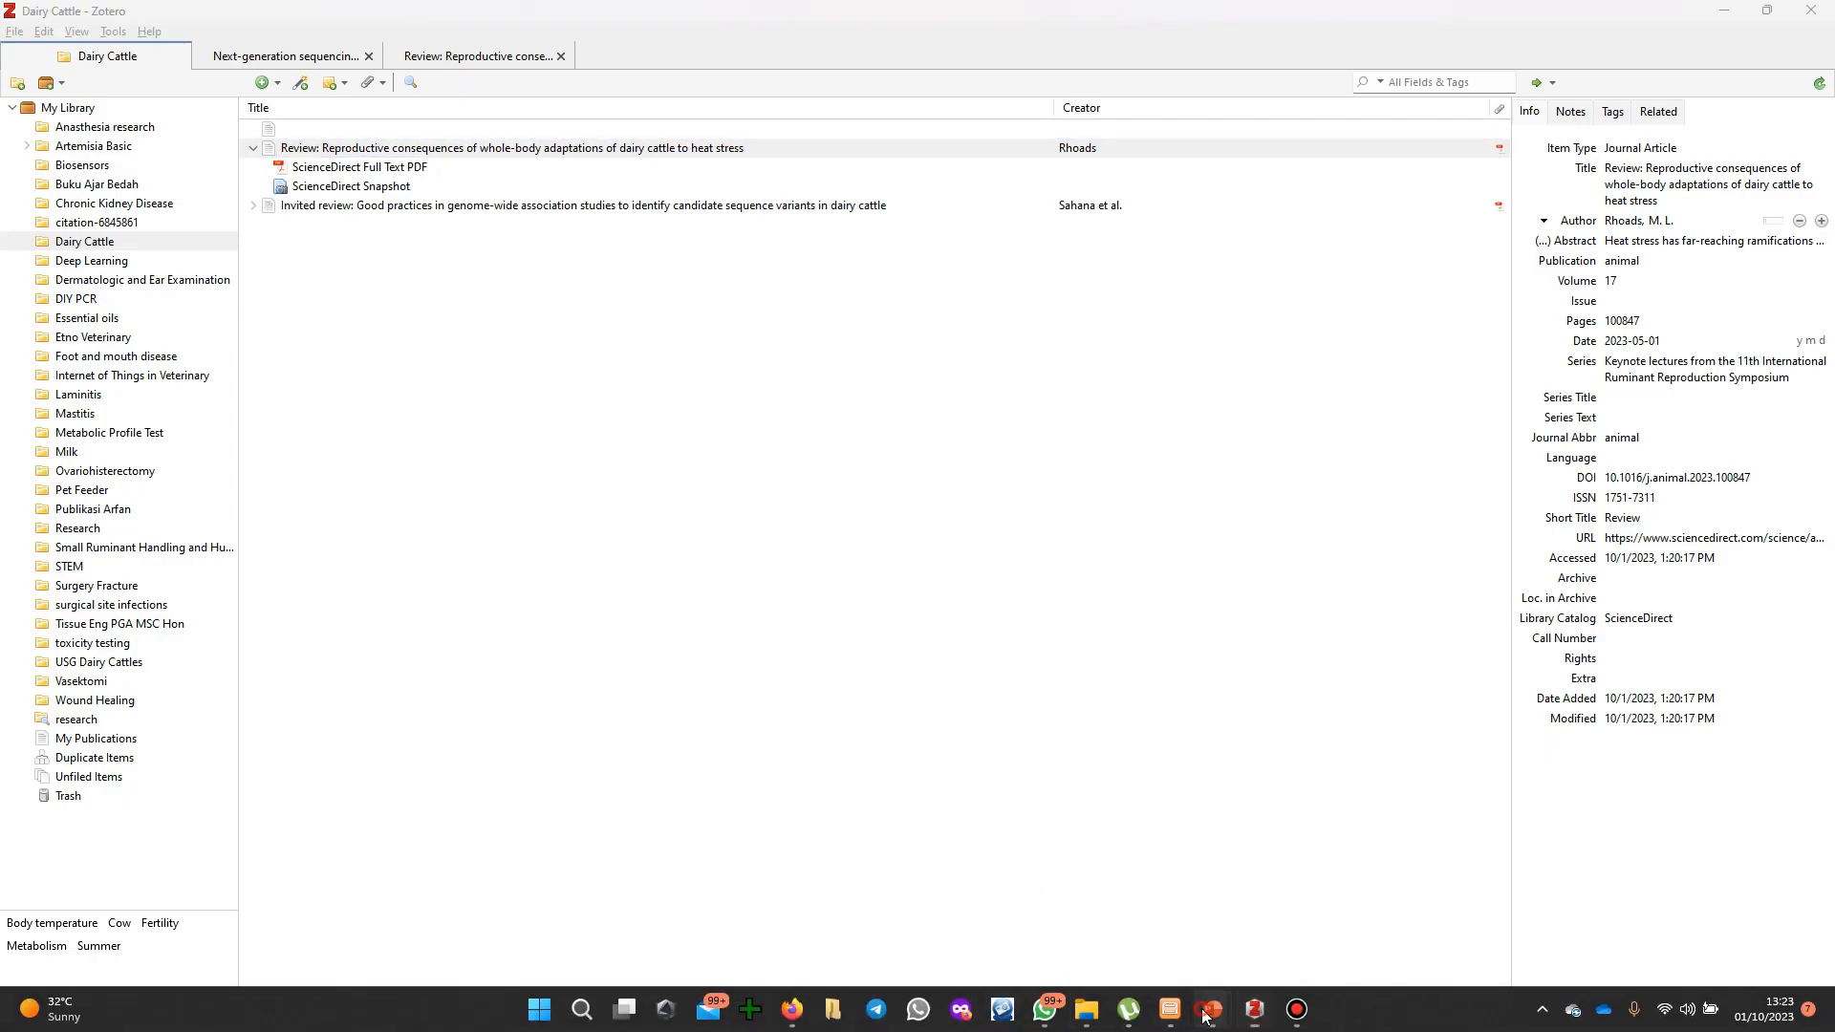
pyautogui.moveTo(1211, 1013)
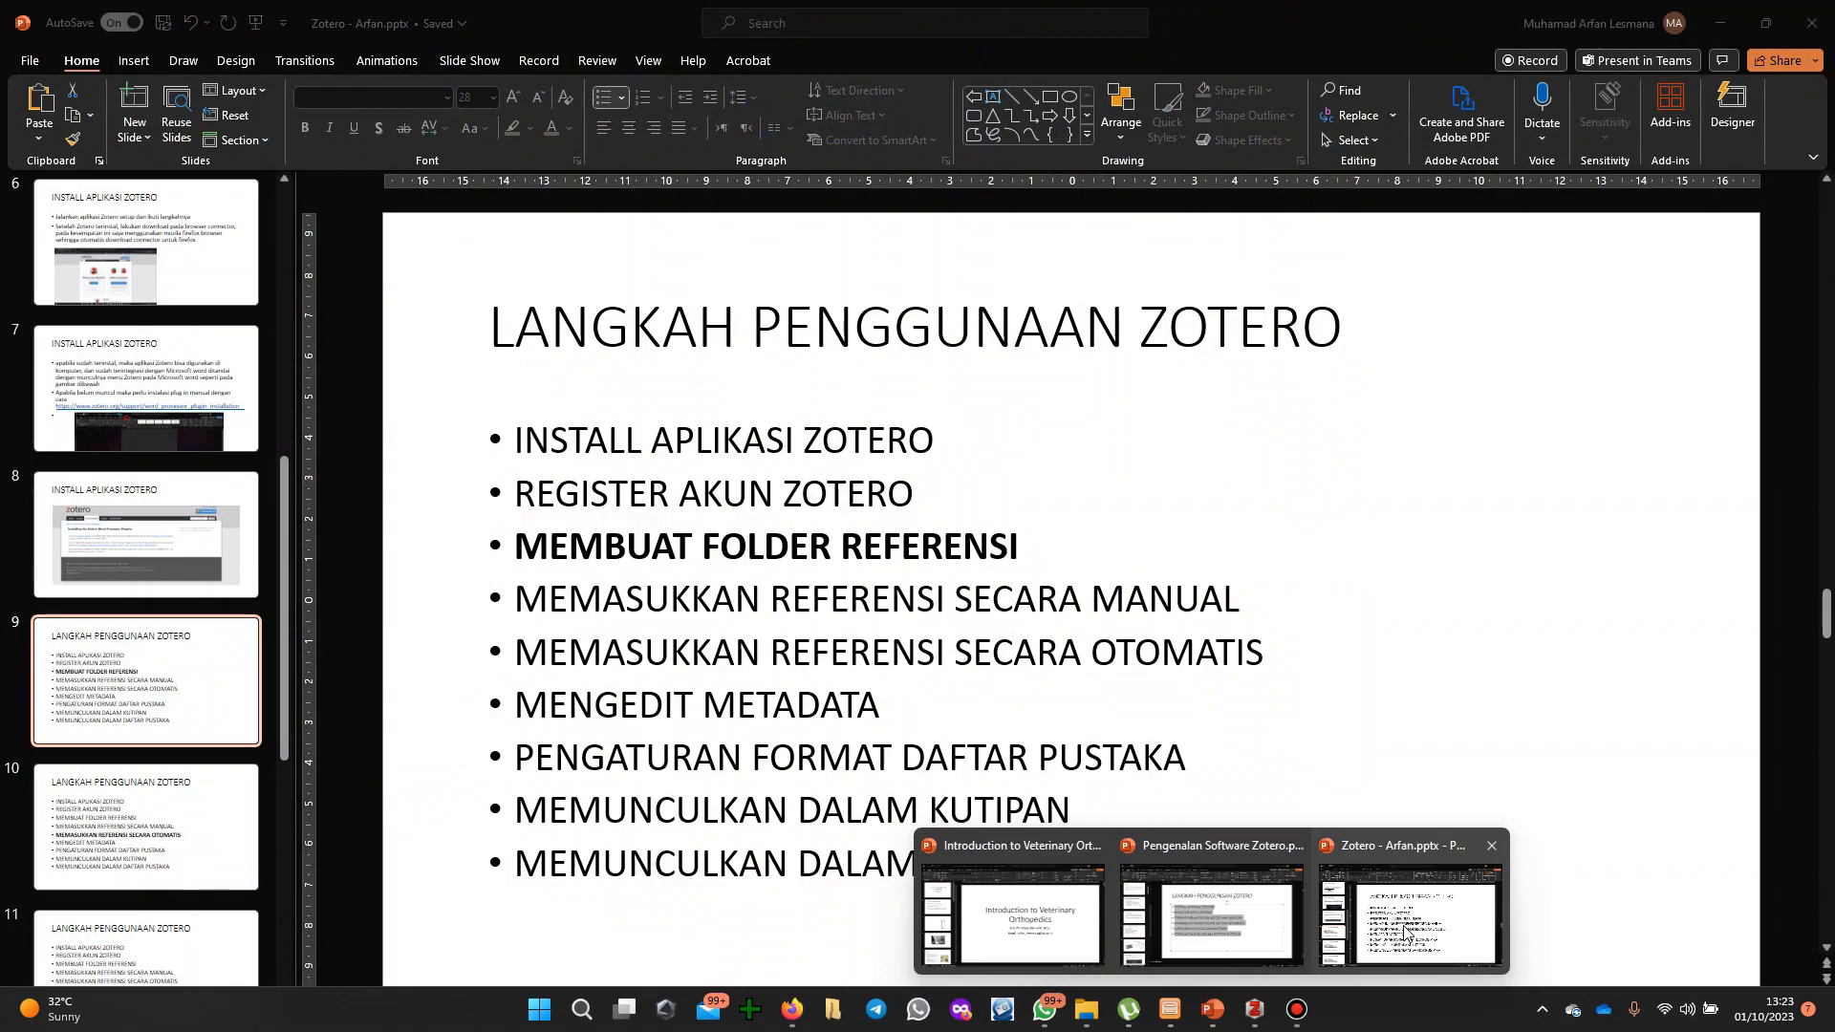
pyautogui.click(1403, 923)
pyautogui.click(836, 543)
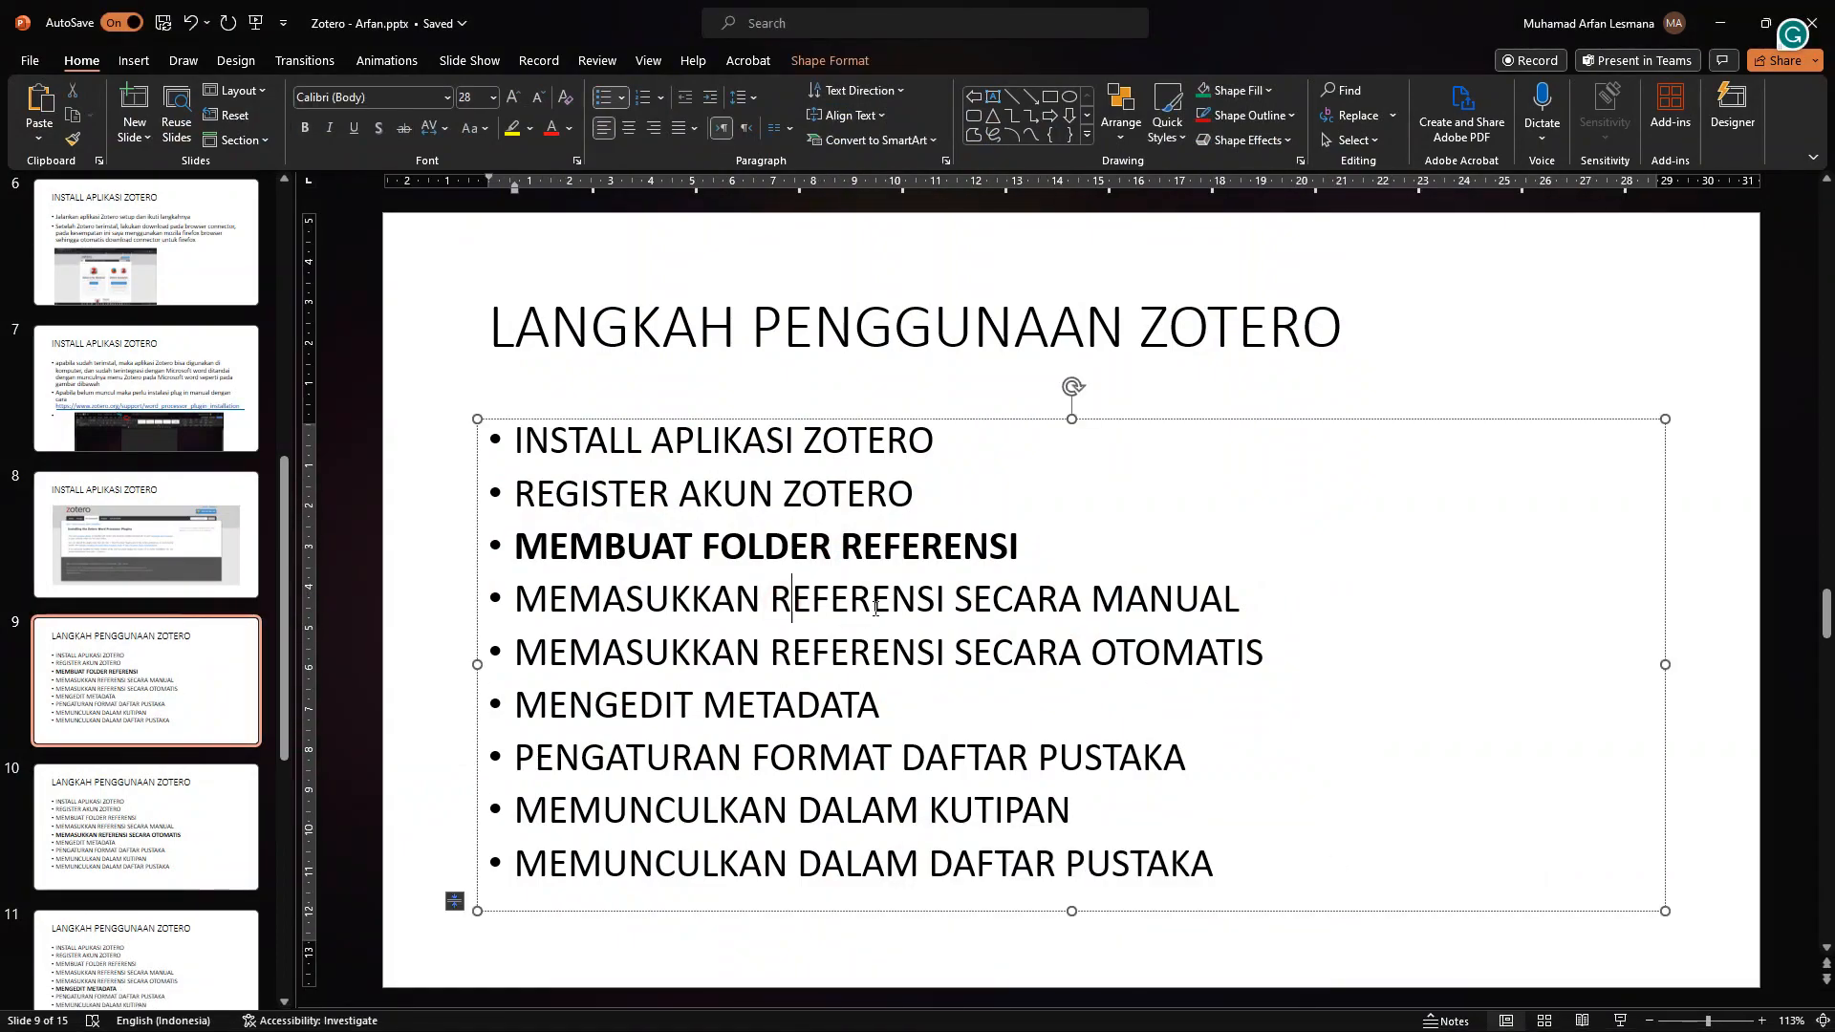
pyautogui.click(683, 655)
pyautogui.click(1270, 667)
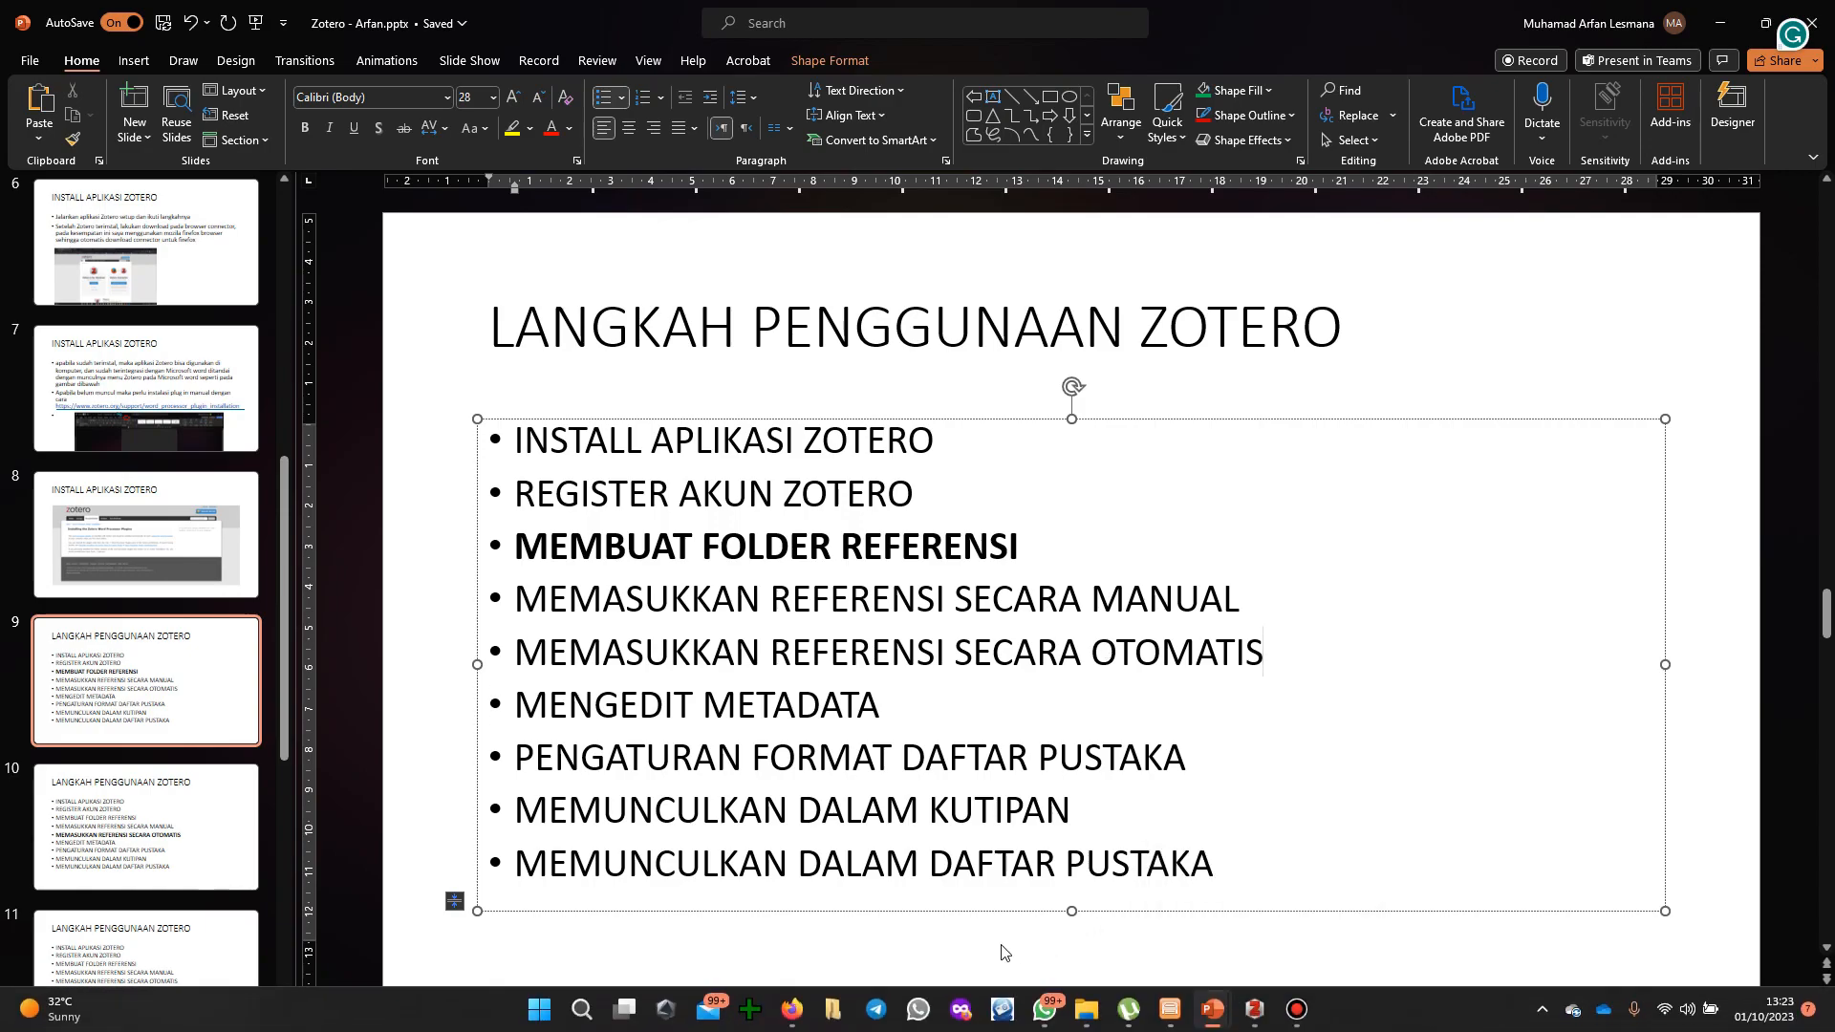
pyautogui.click(780, 635)
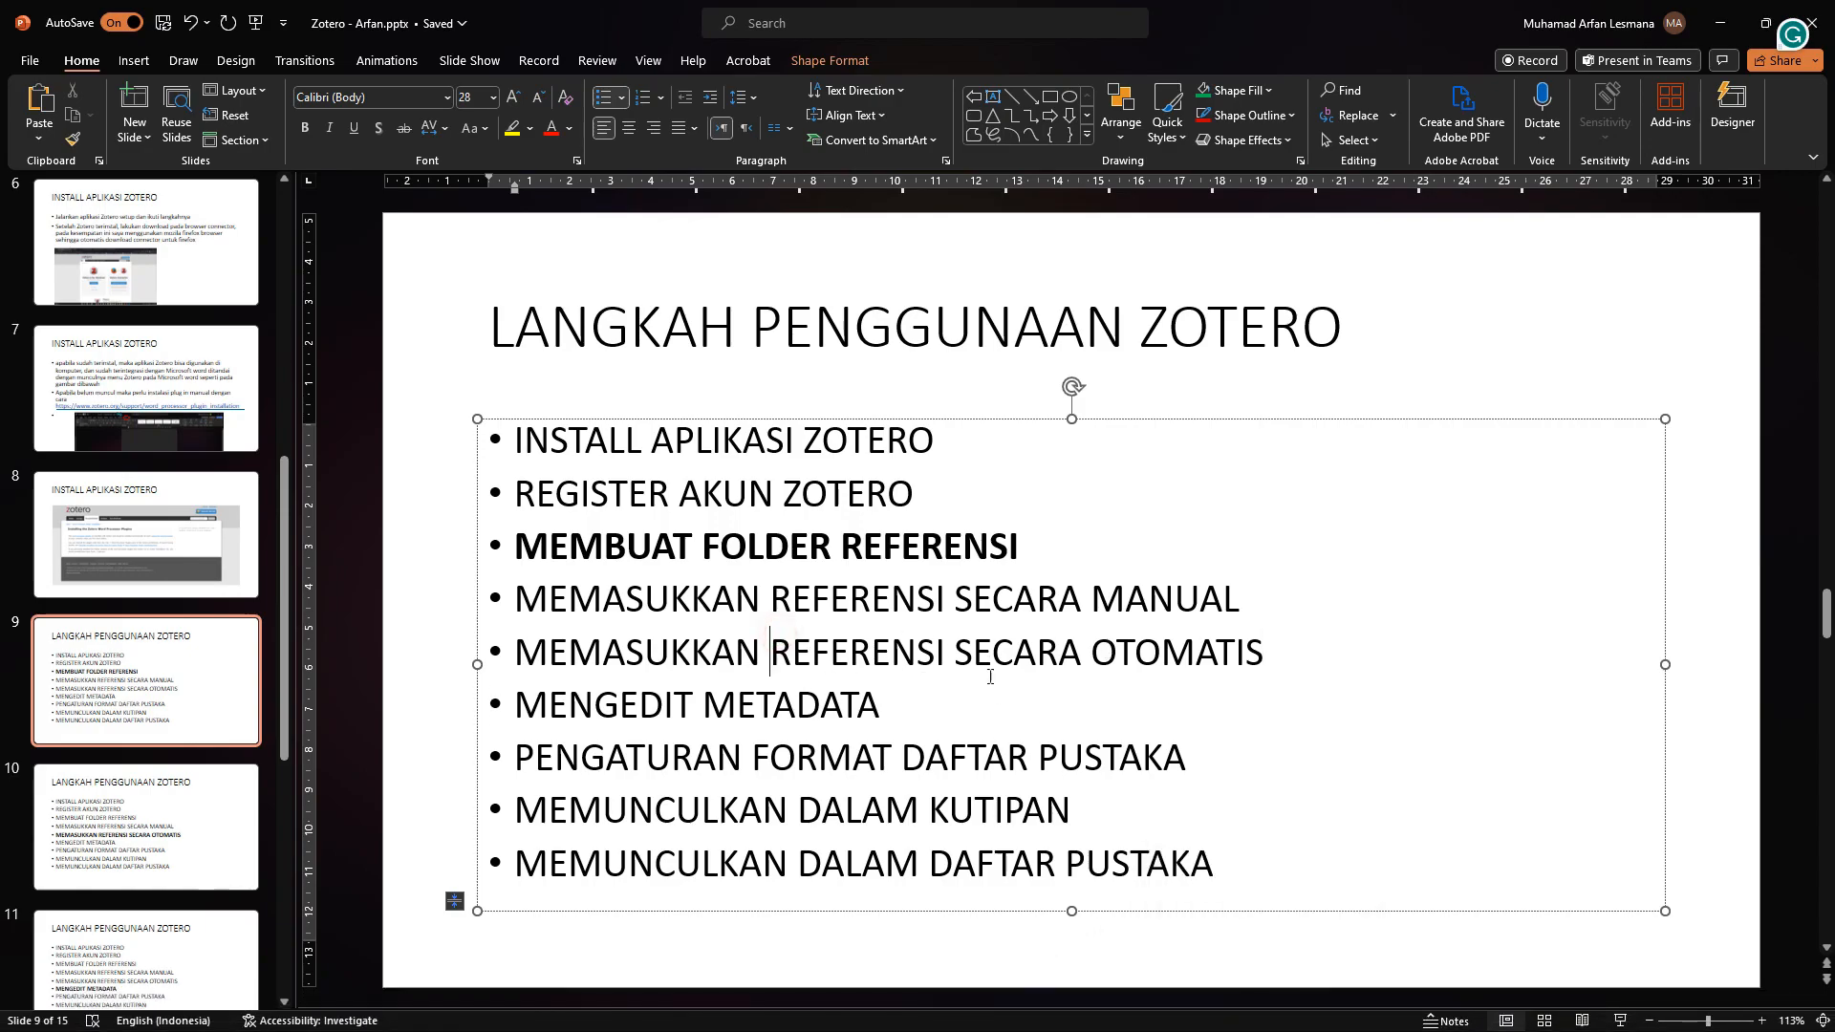
pyautogui.click(1022, 651)
pyautogui.click(1150, 647)
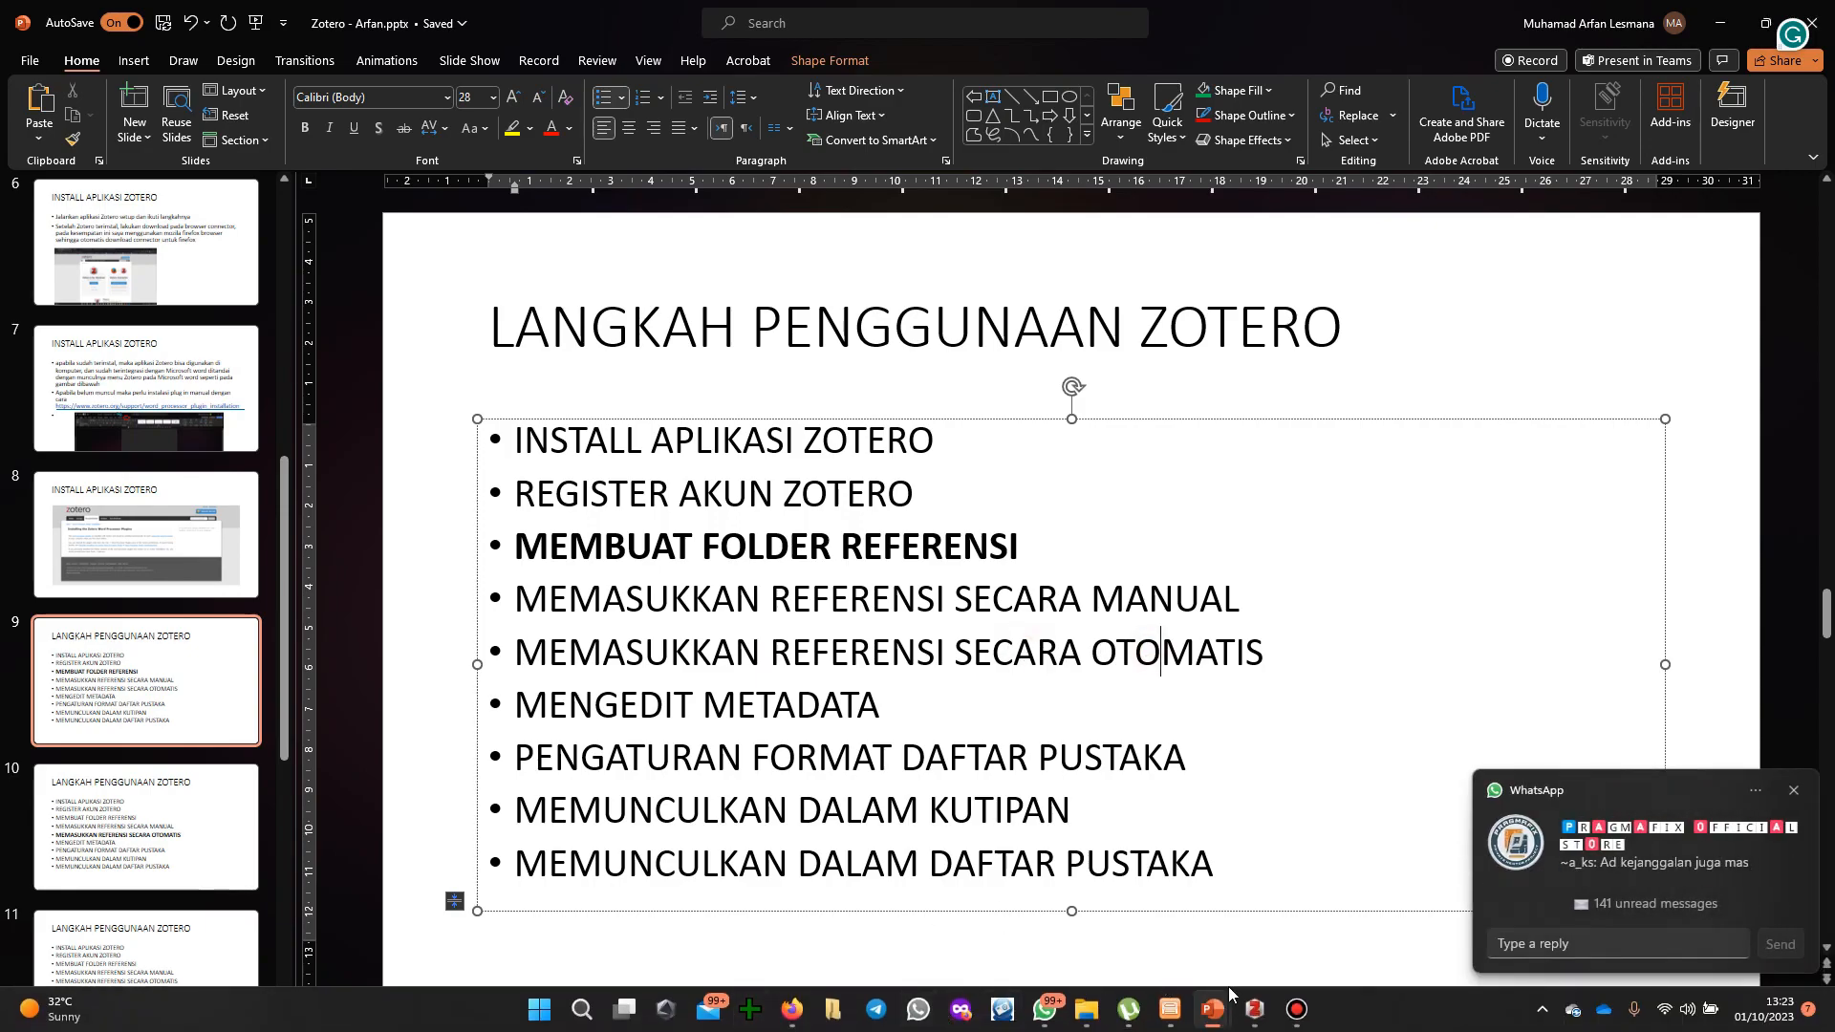
# - Switch to File Explorer, open the OneDrive - ub.ac.id folder, and expand its folder tree
pyautogui.moveTo(1228, 998)
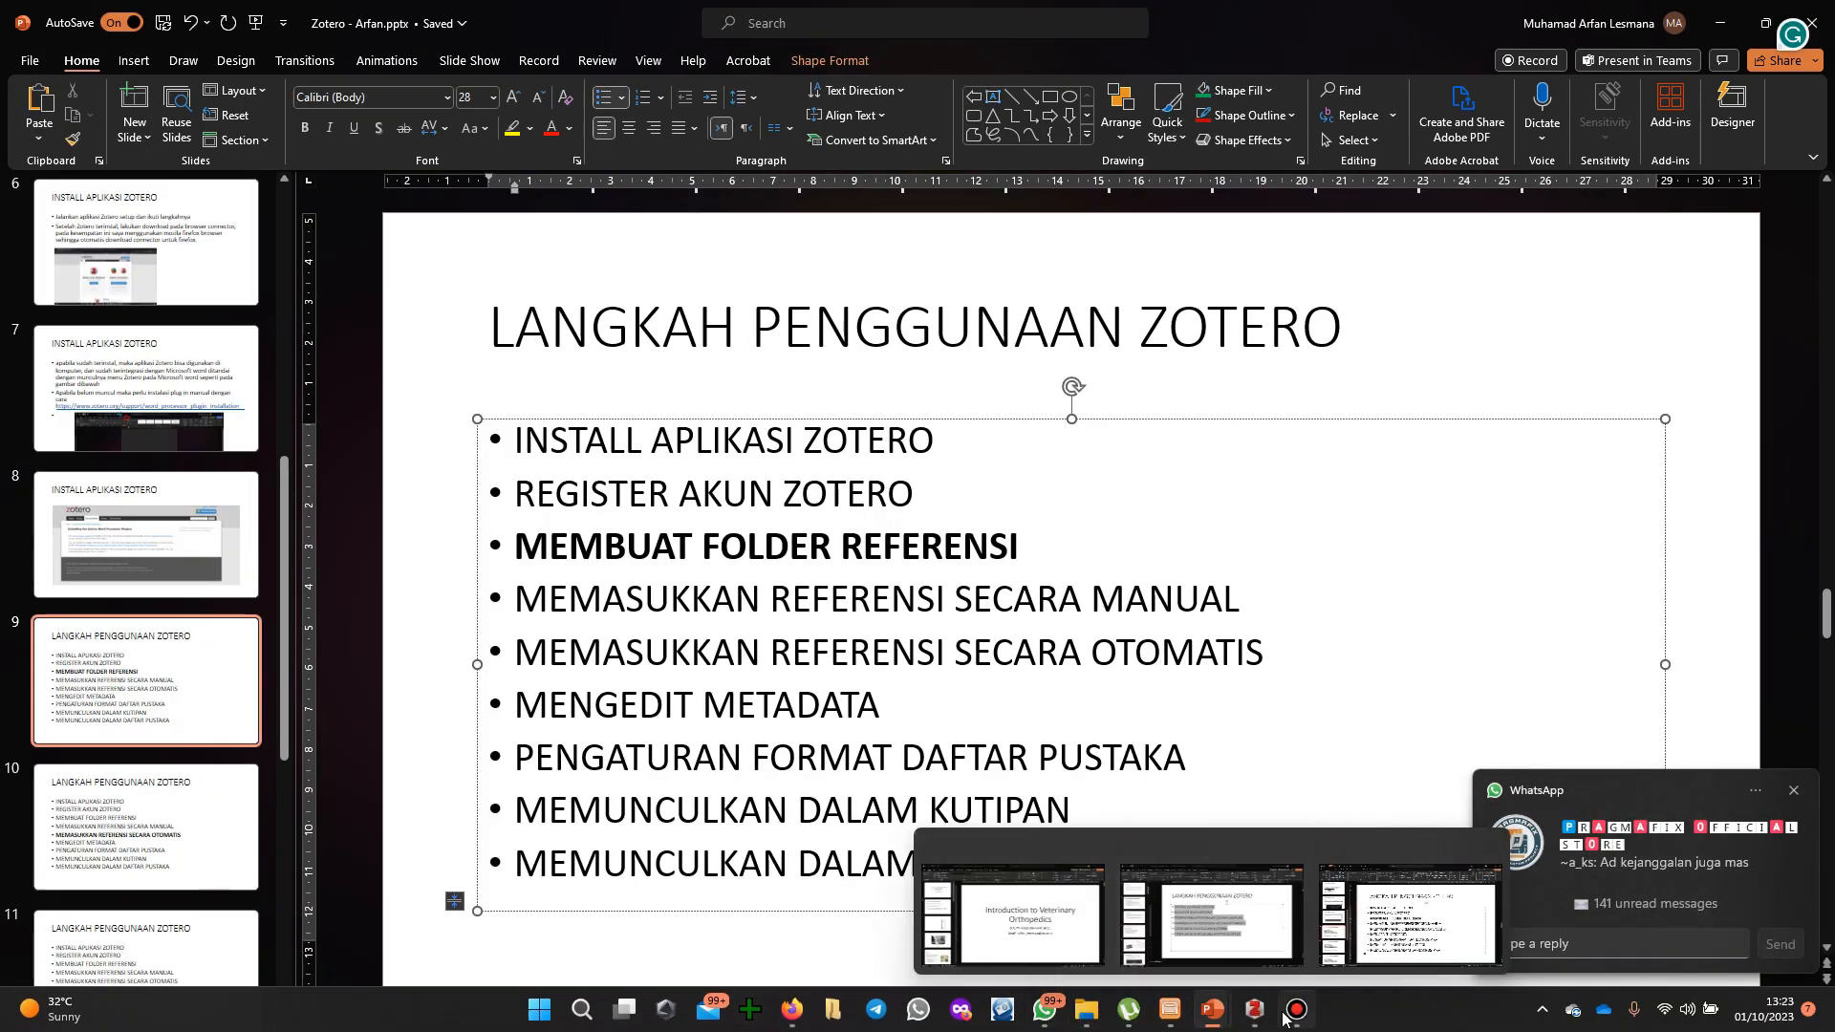
pyautogui.click(1239, 1022)
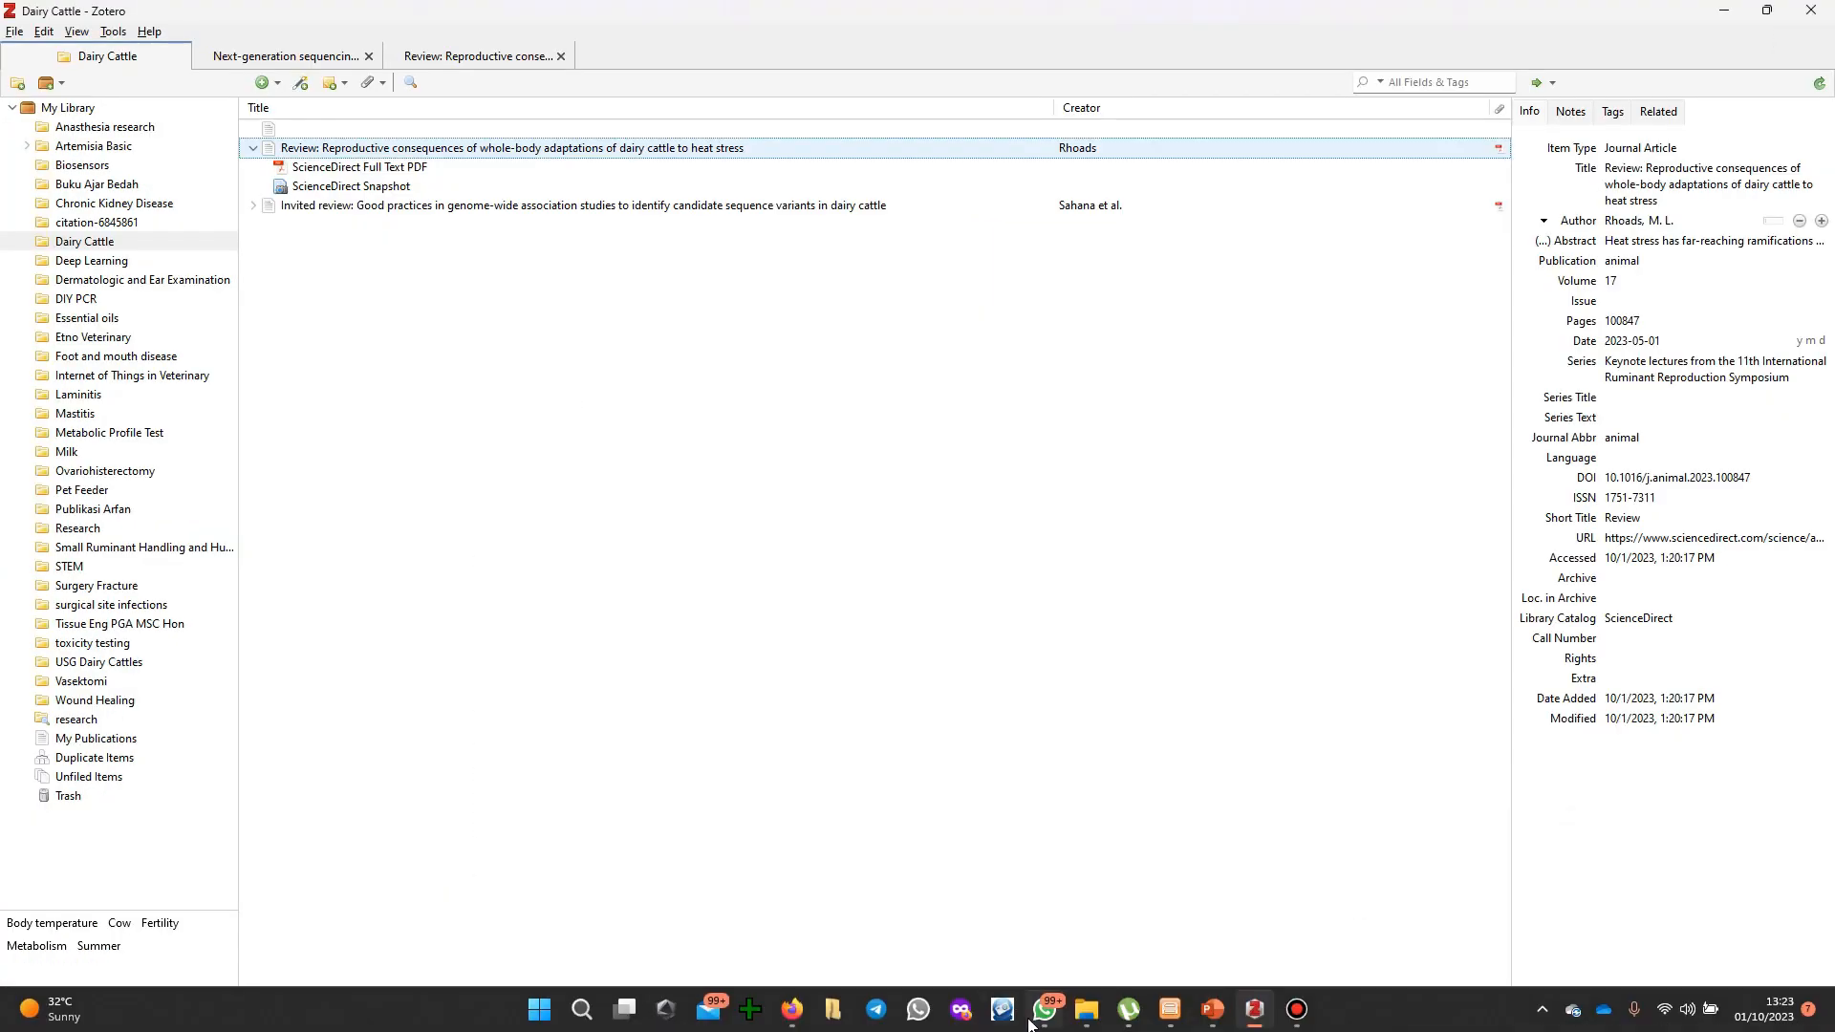
pyautogui.moveTo(1080, 1020)
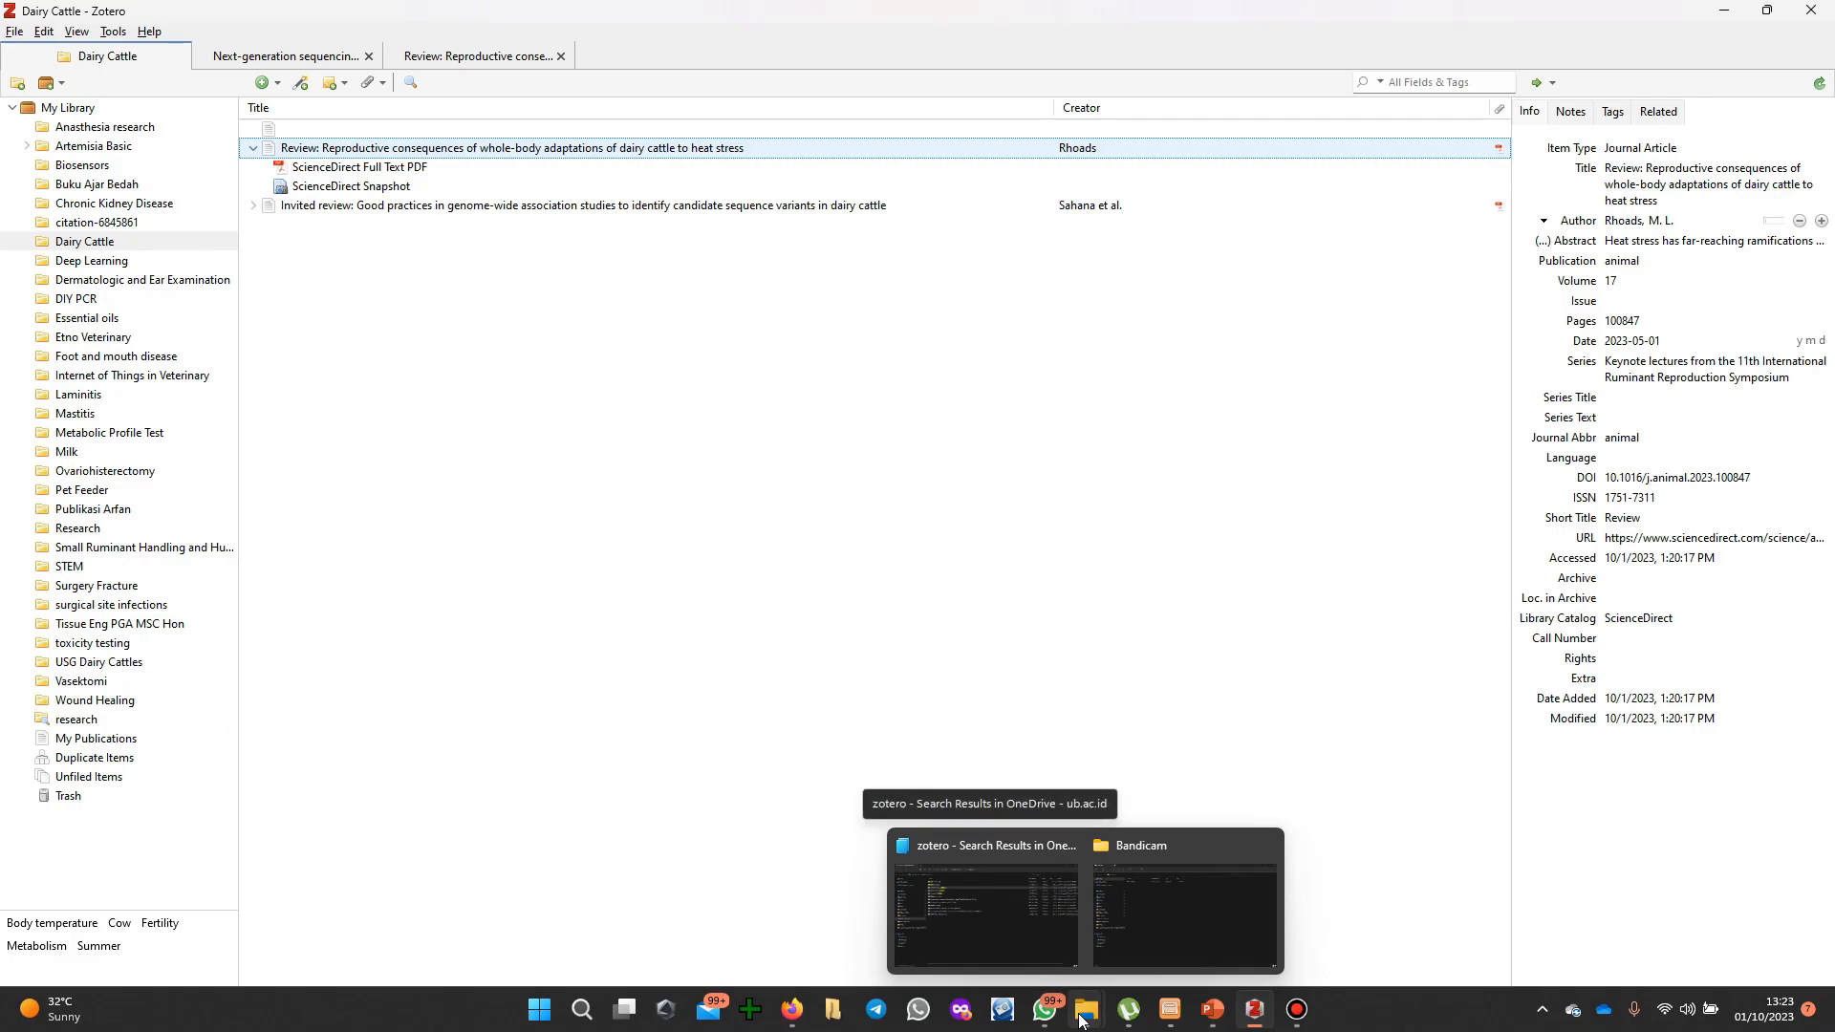
pyautogui.click(1013, 940)
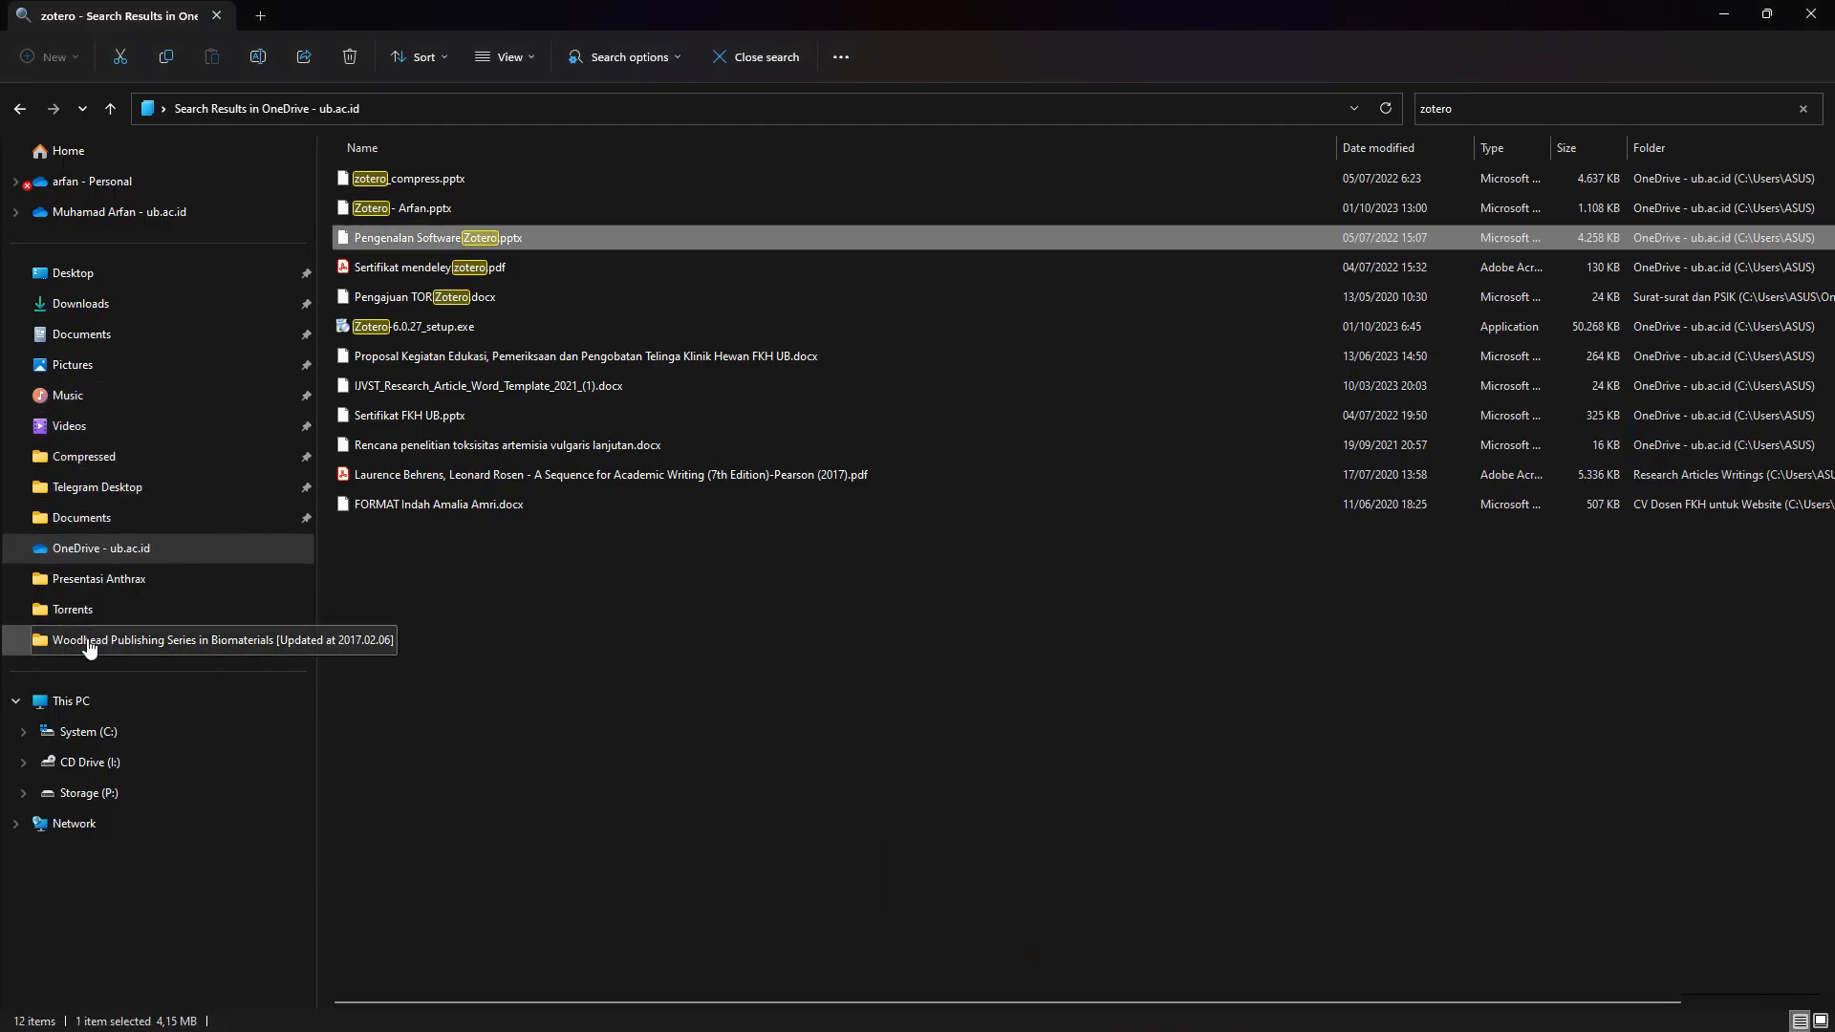
pyautogui.click(46, 551)
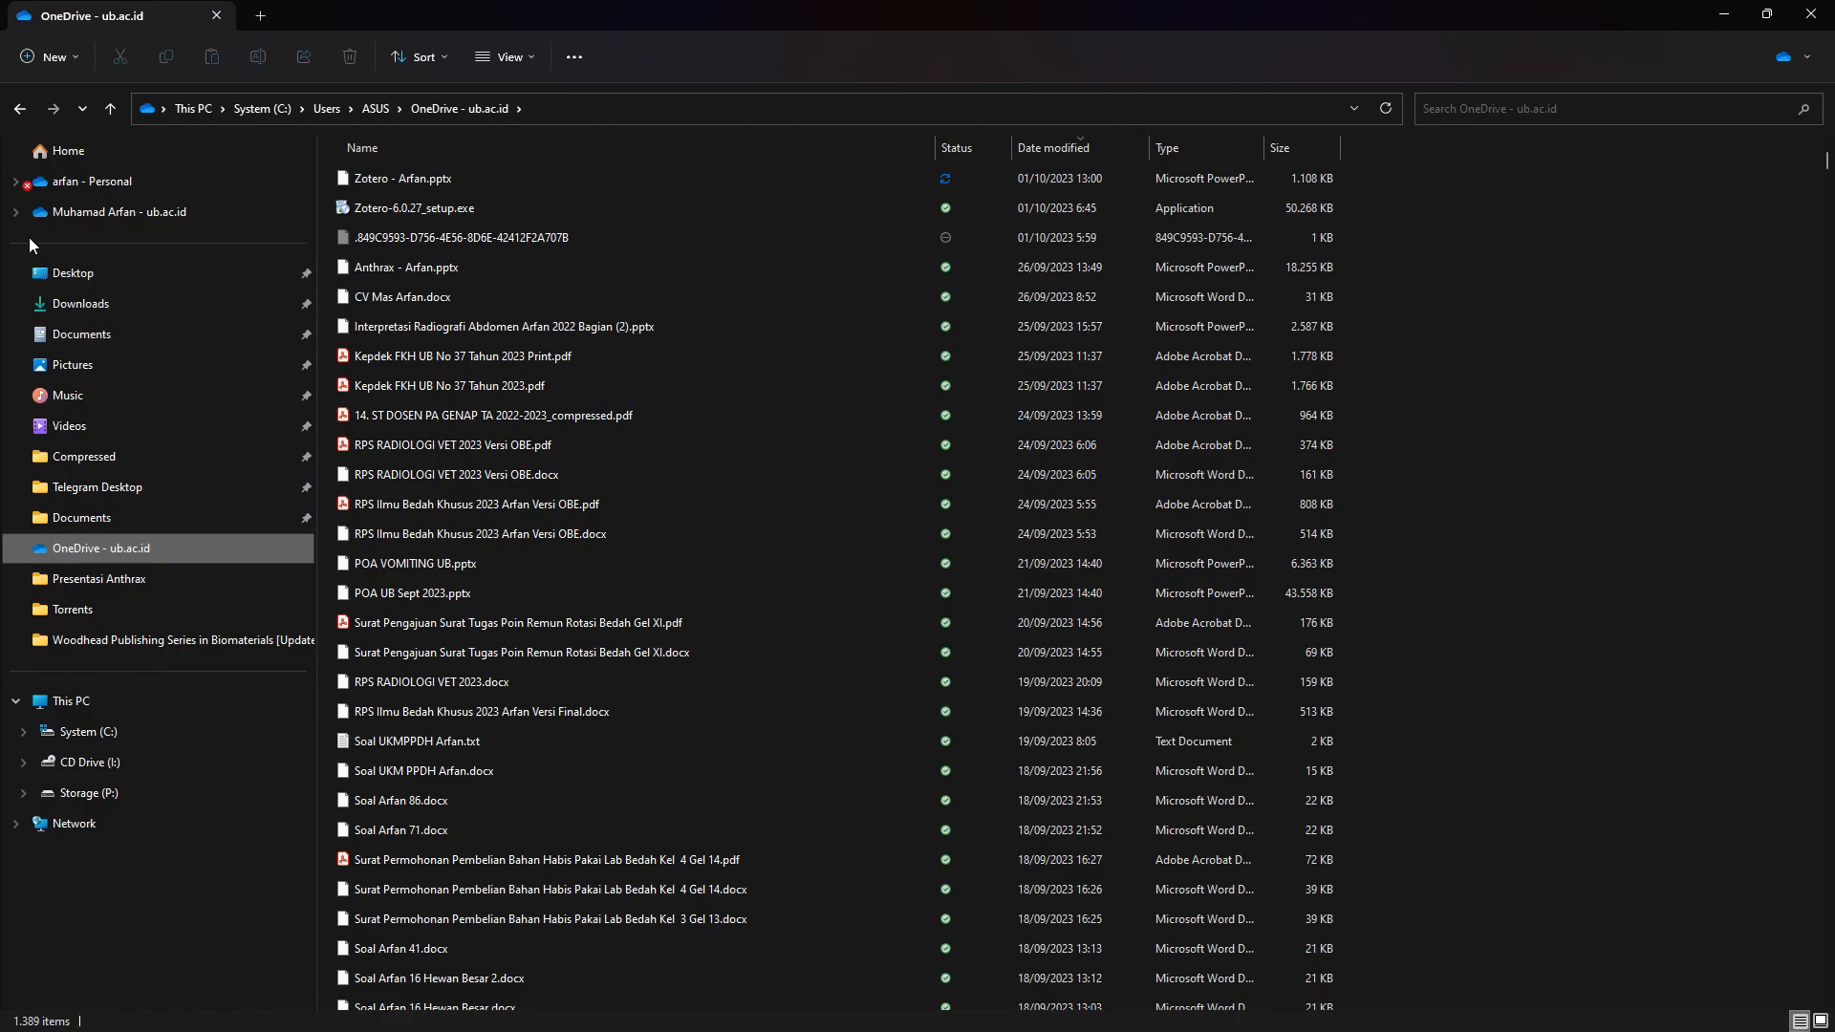
pyautogui.click(18, 215)
pyautogui.moveTo(300, 223); pyautogui.dragTo(315, 261)
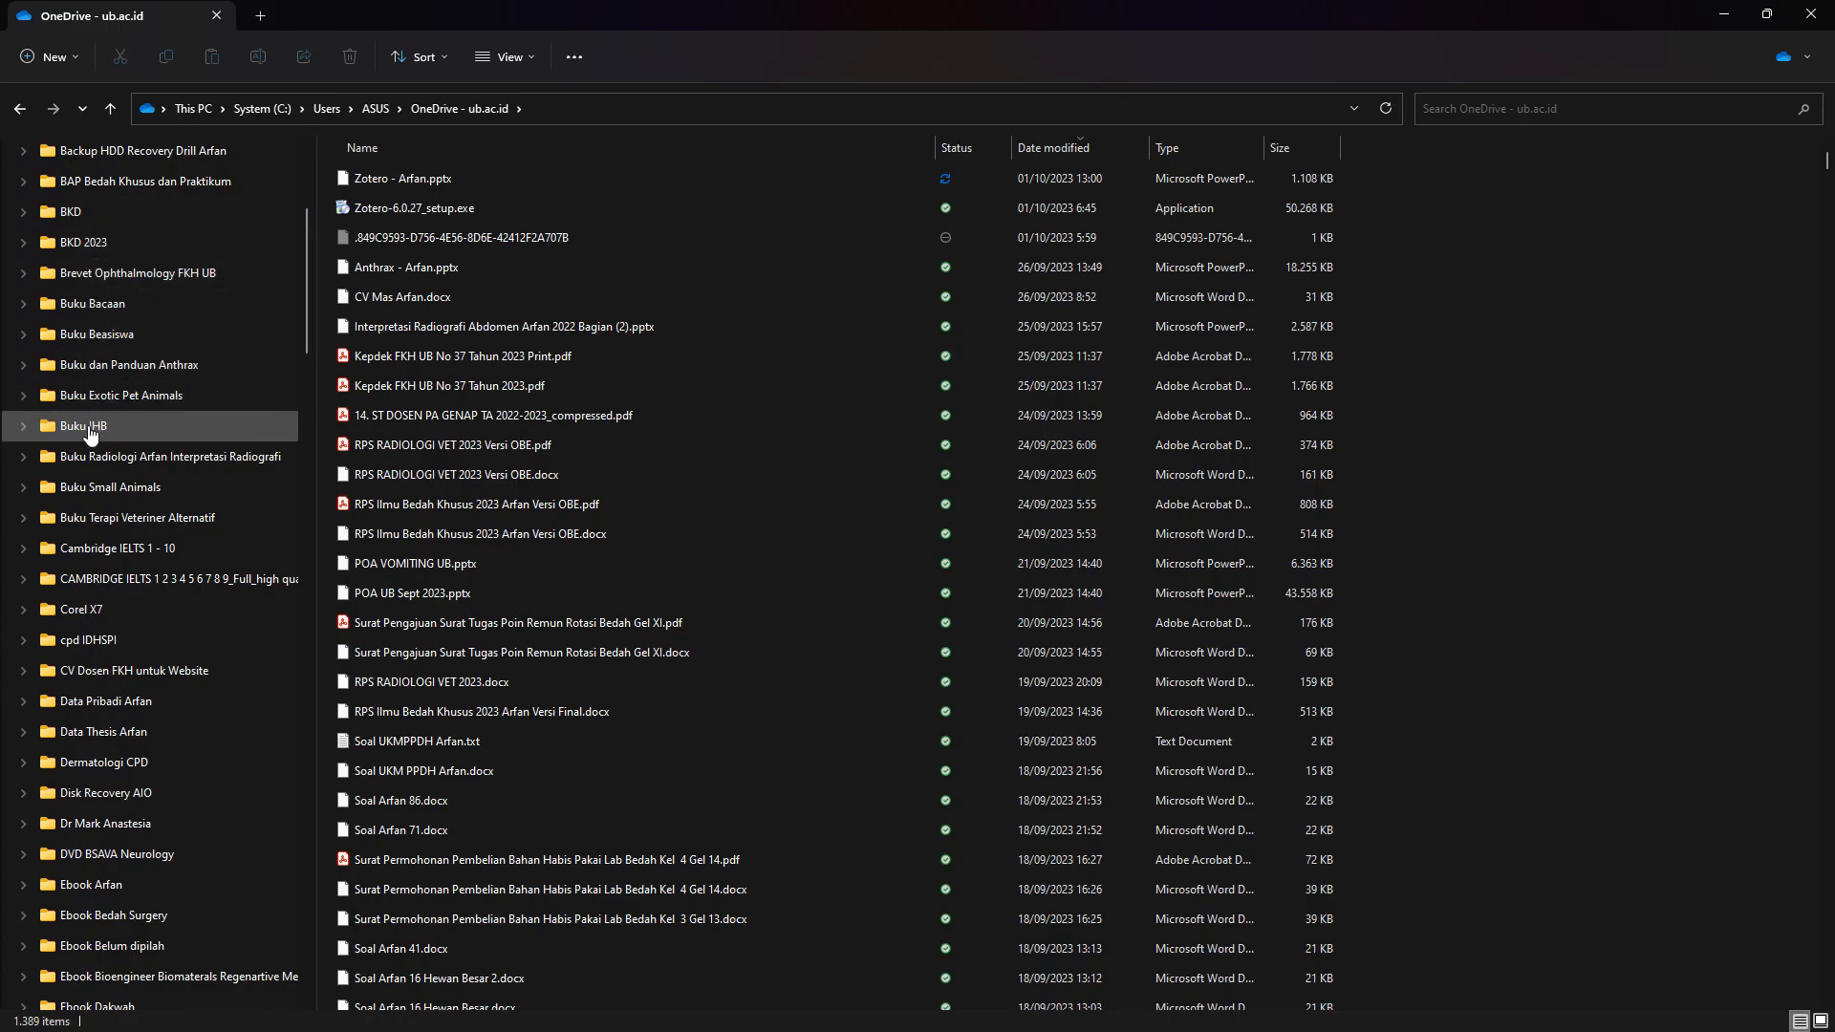
# - Browse the ebook folders to Ebook Small Ruminant, widen the Name column, and select the Diseases of Sheep, Fourth Edition PDF
pyautogui.click(135, 373)
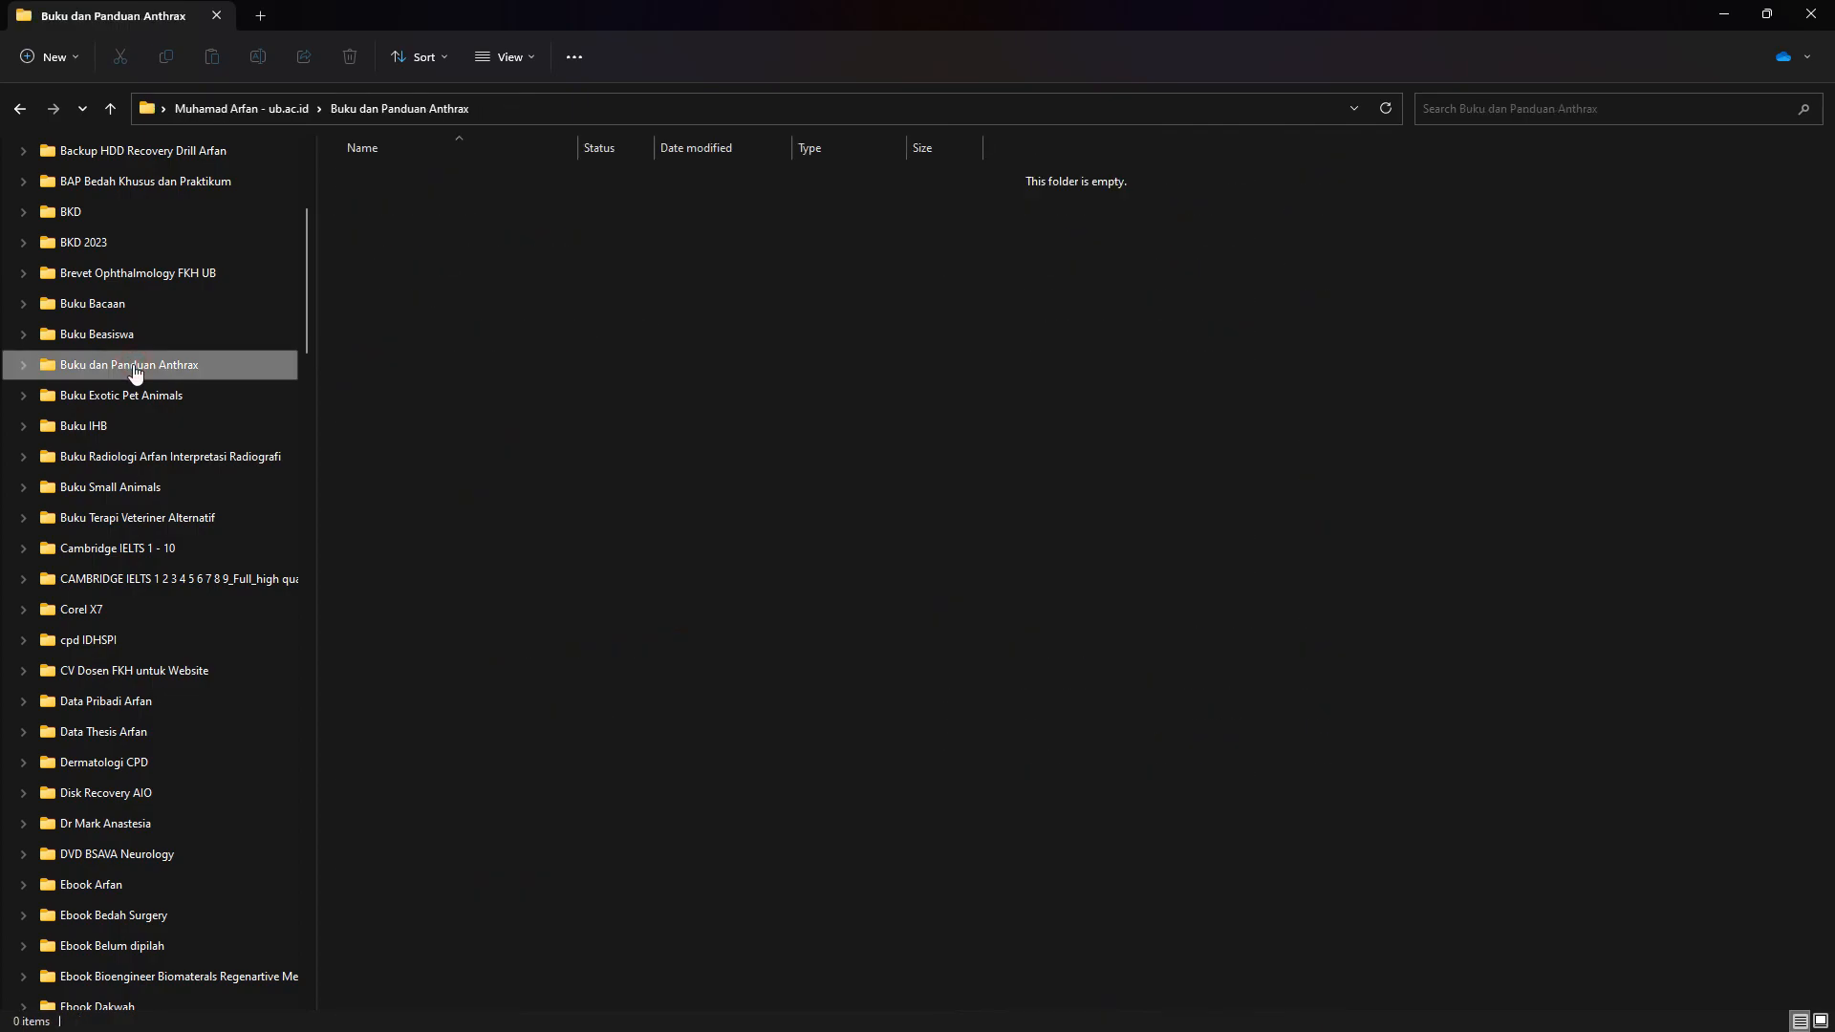
pyautogui.click(181, 399)
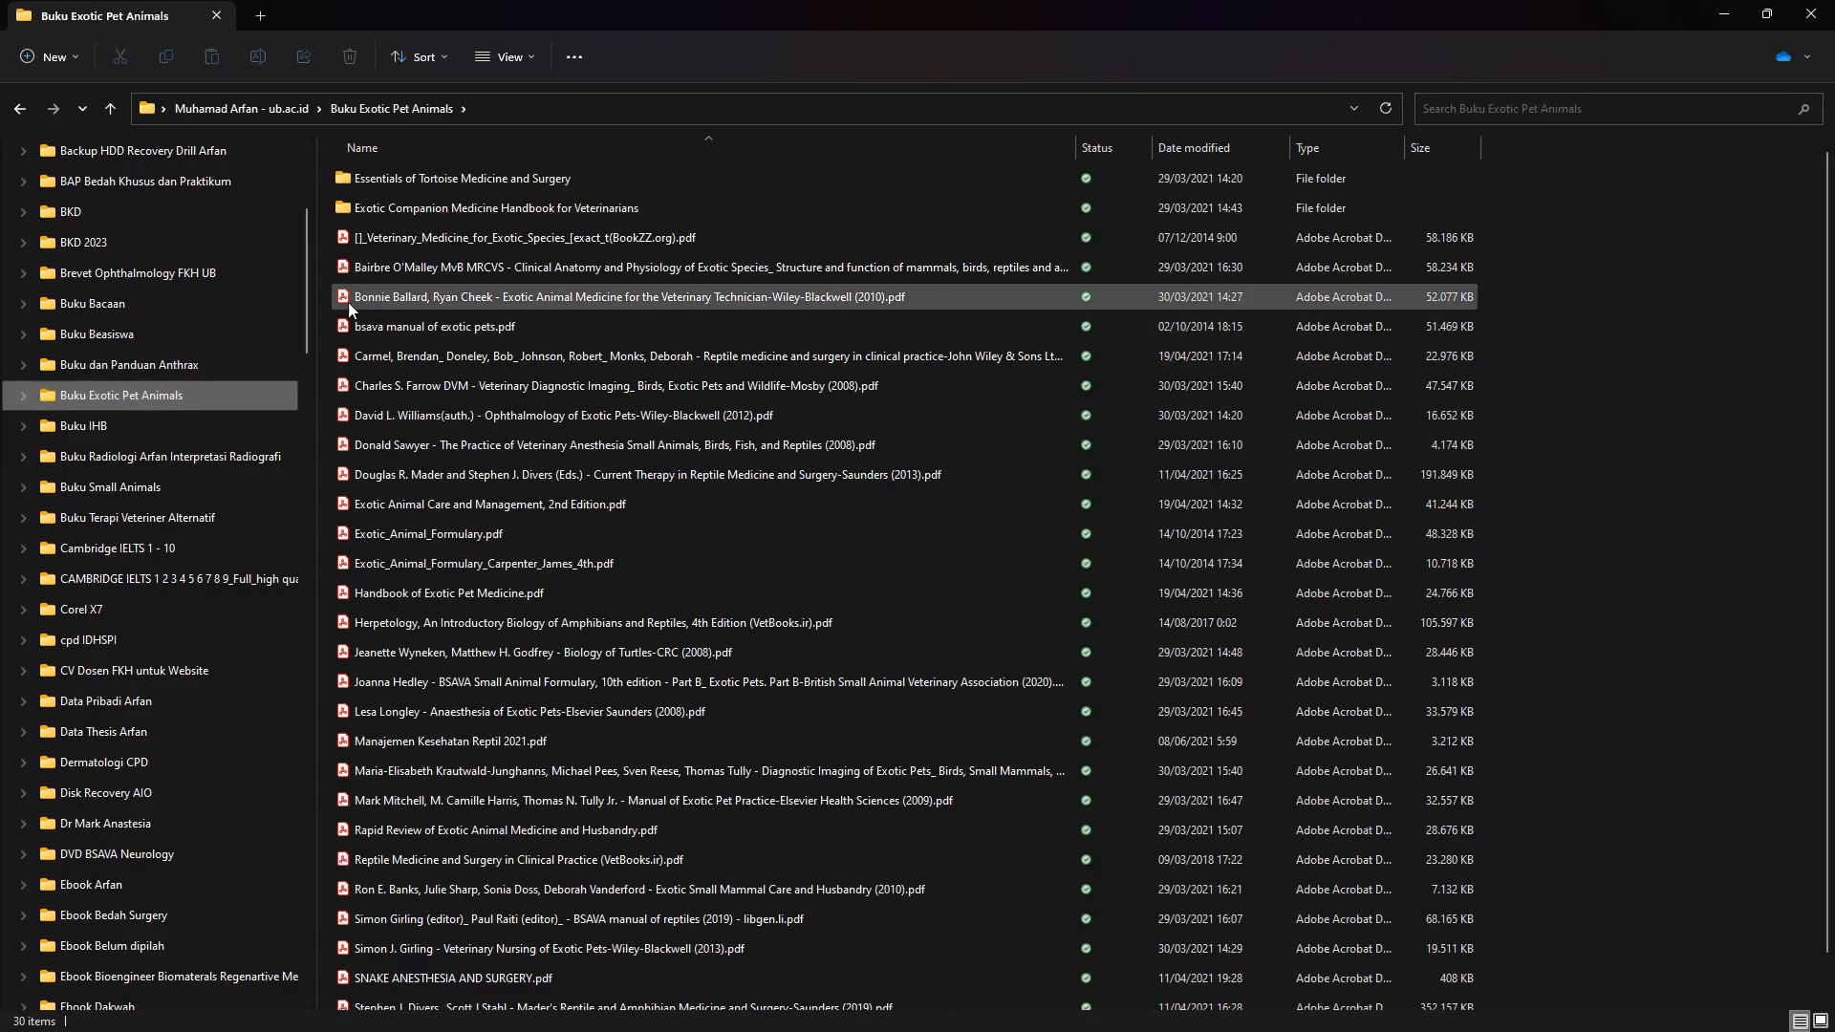
pyautogui.scroll(-2, 304, 278)
pyautogui.scroll(-3, 303, 278)
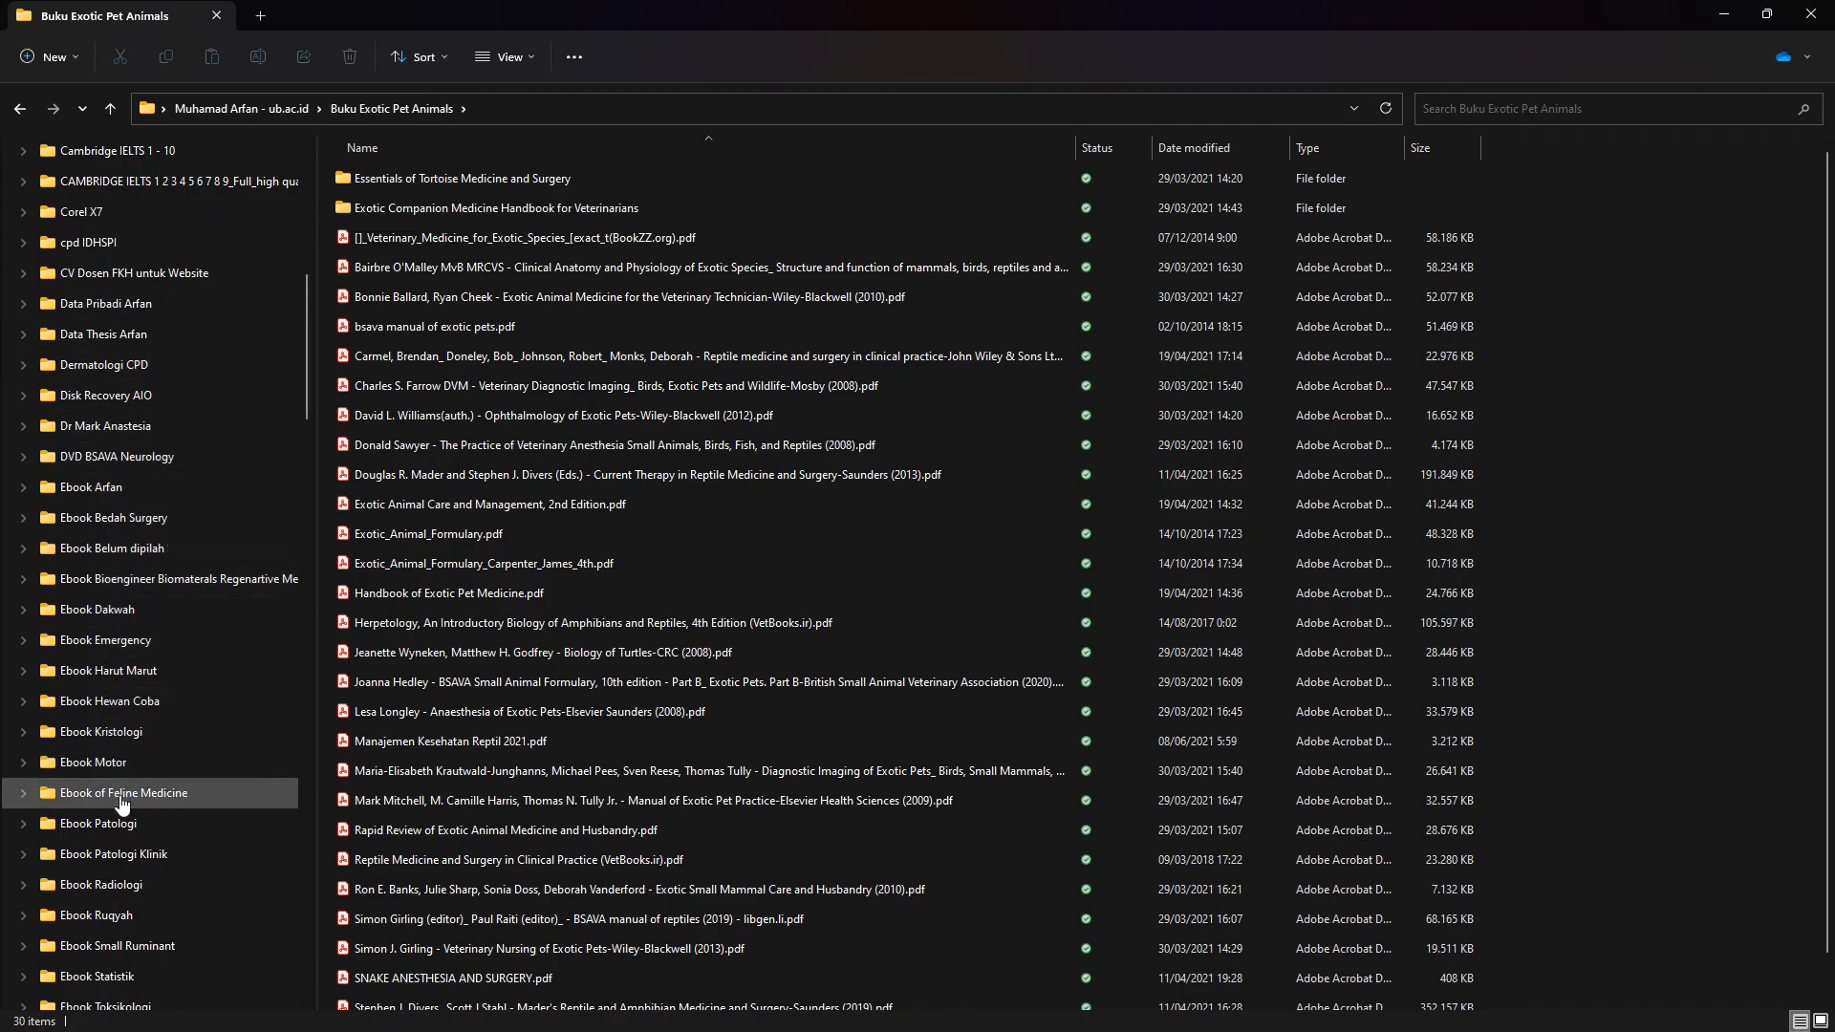
pyautogui.click(124, 944)
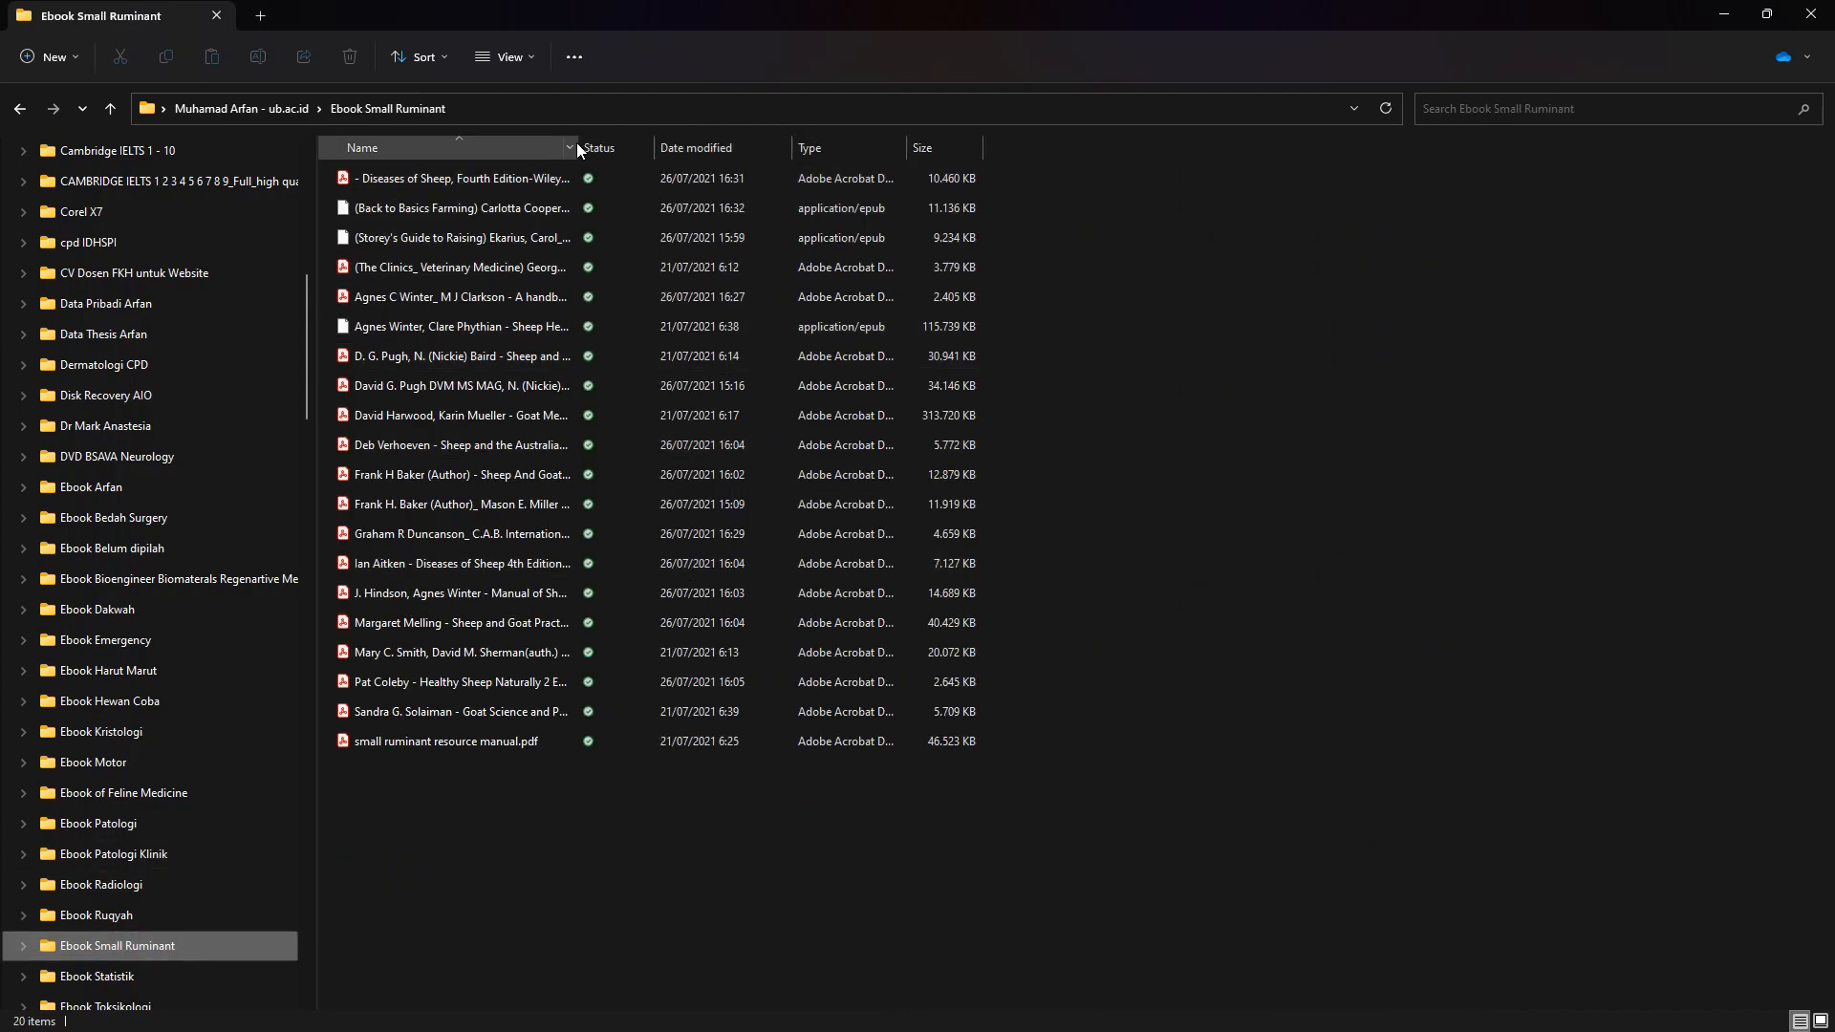
pyautogui.moveTo(578, 142); pyautogui.dragTo(752, 142)
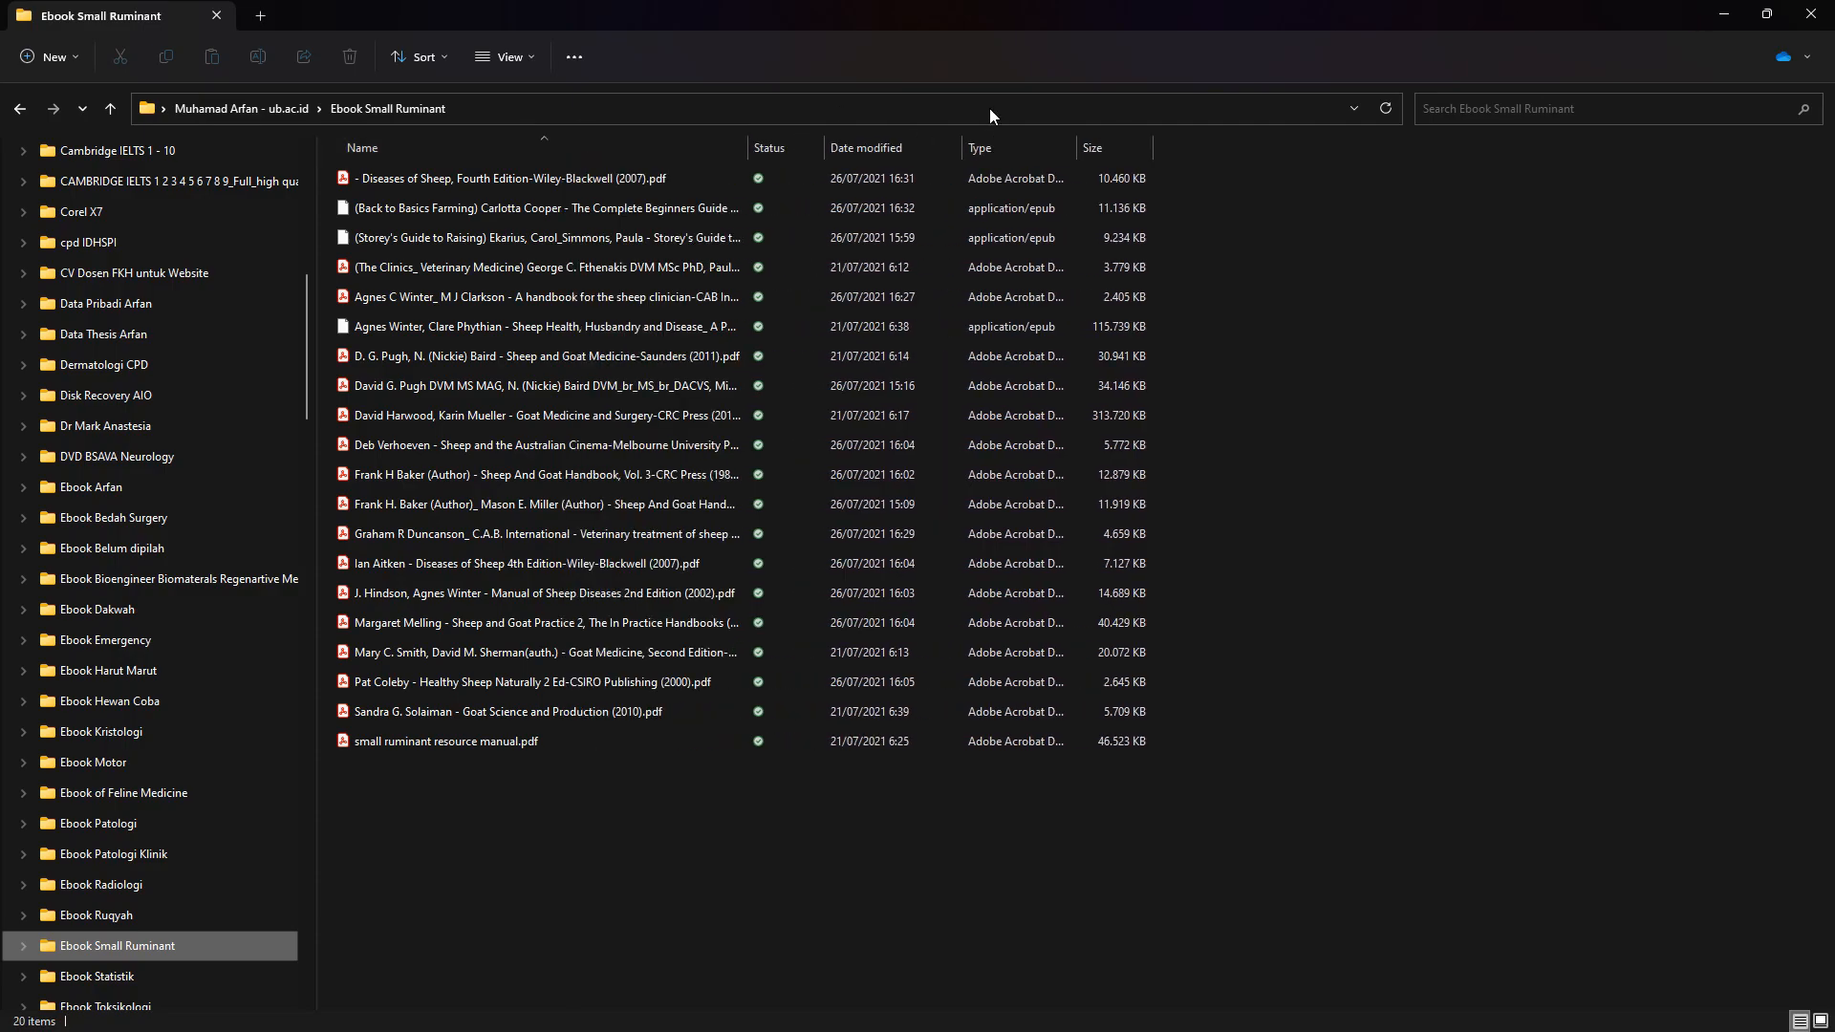
pyautogui.click(529, 179)
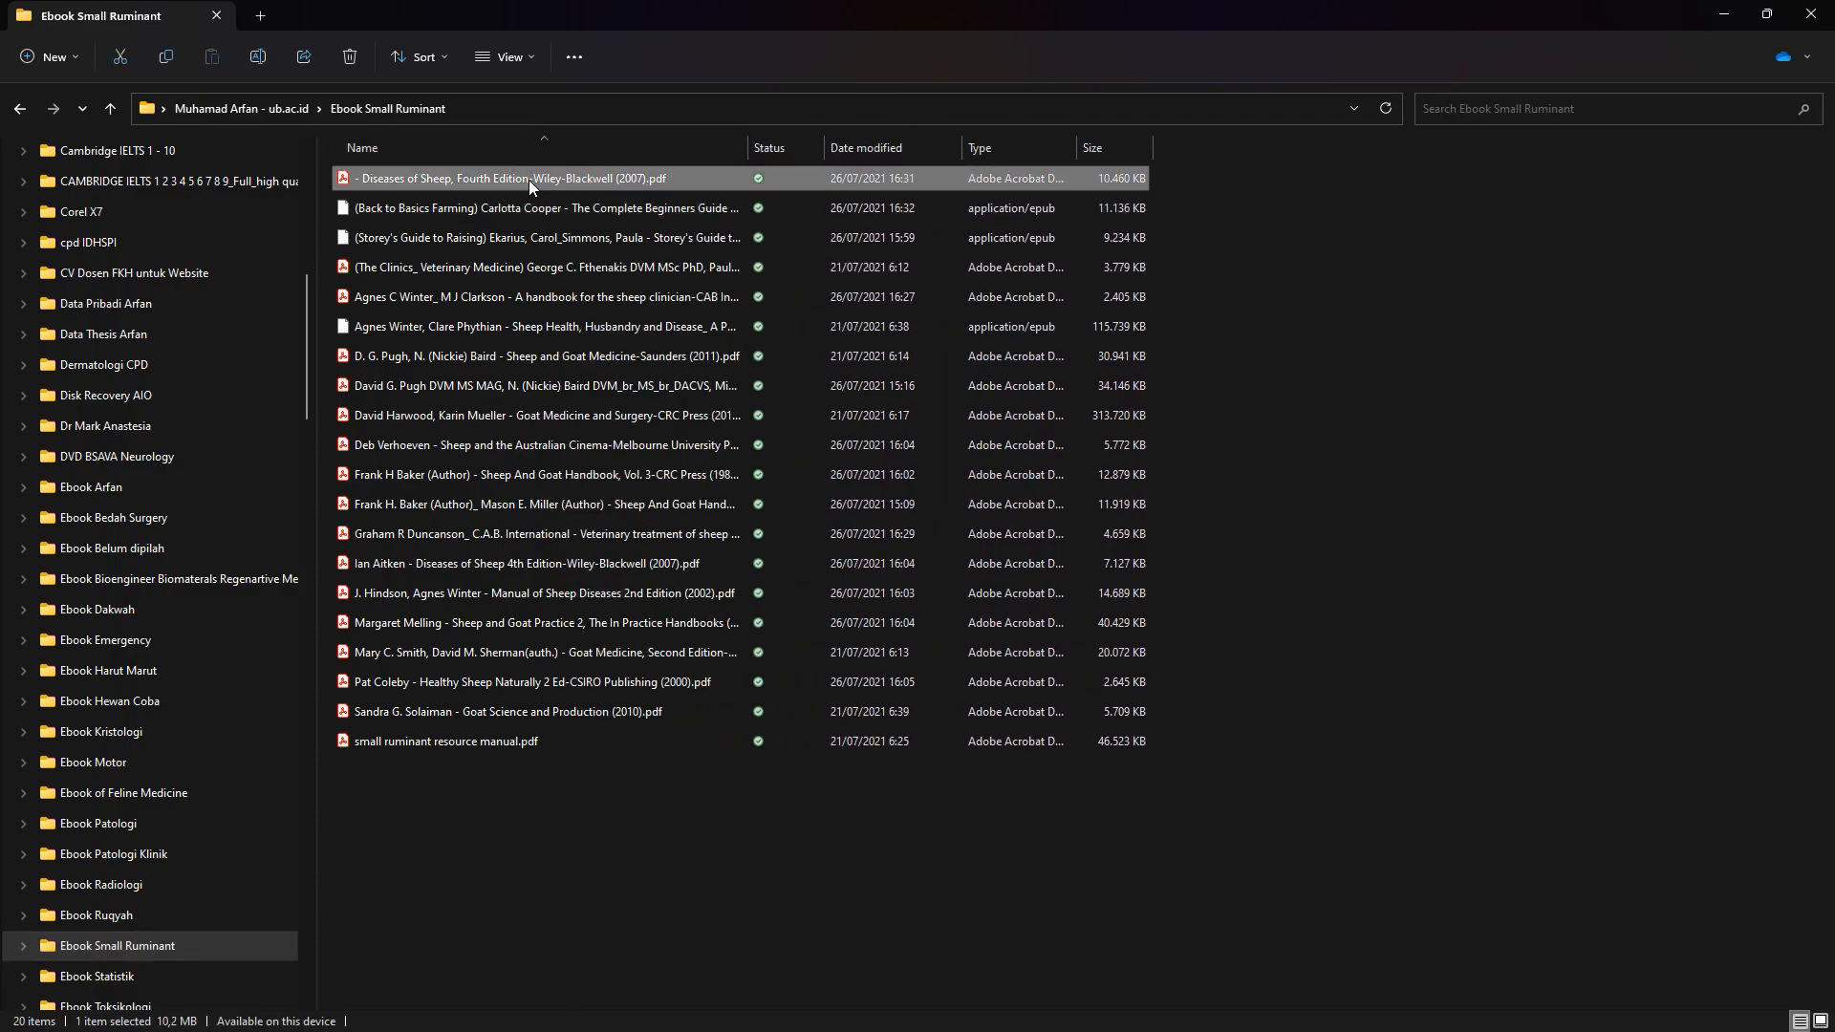
# - Place a reduced File Explorer window below Zotero's item list, then preview the Diseases of Sheep PDF in Acrobat and close it
pyautogui.click(1764, 15)
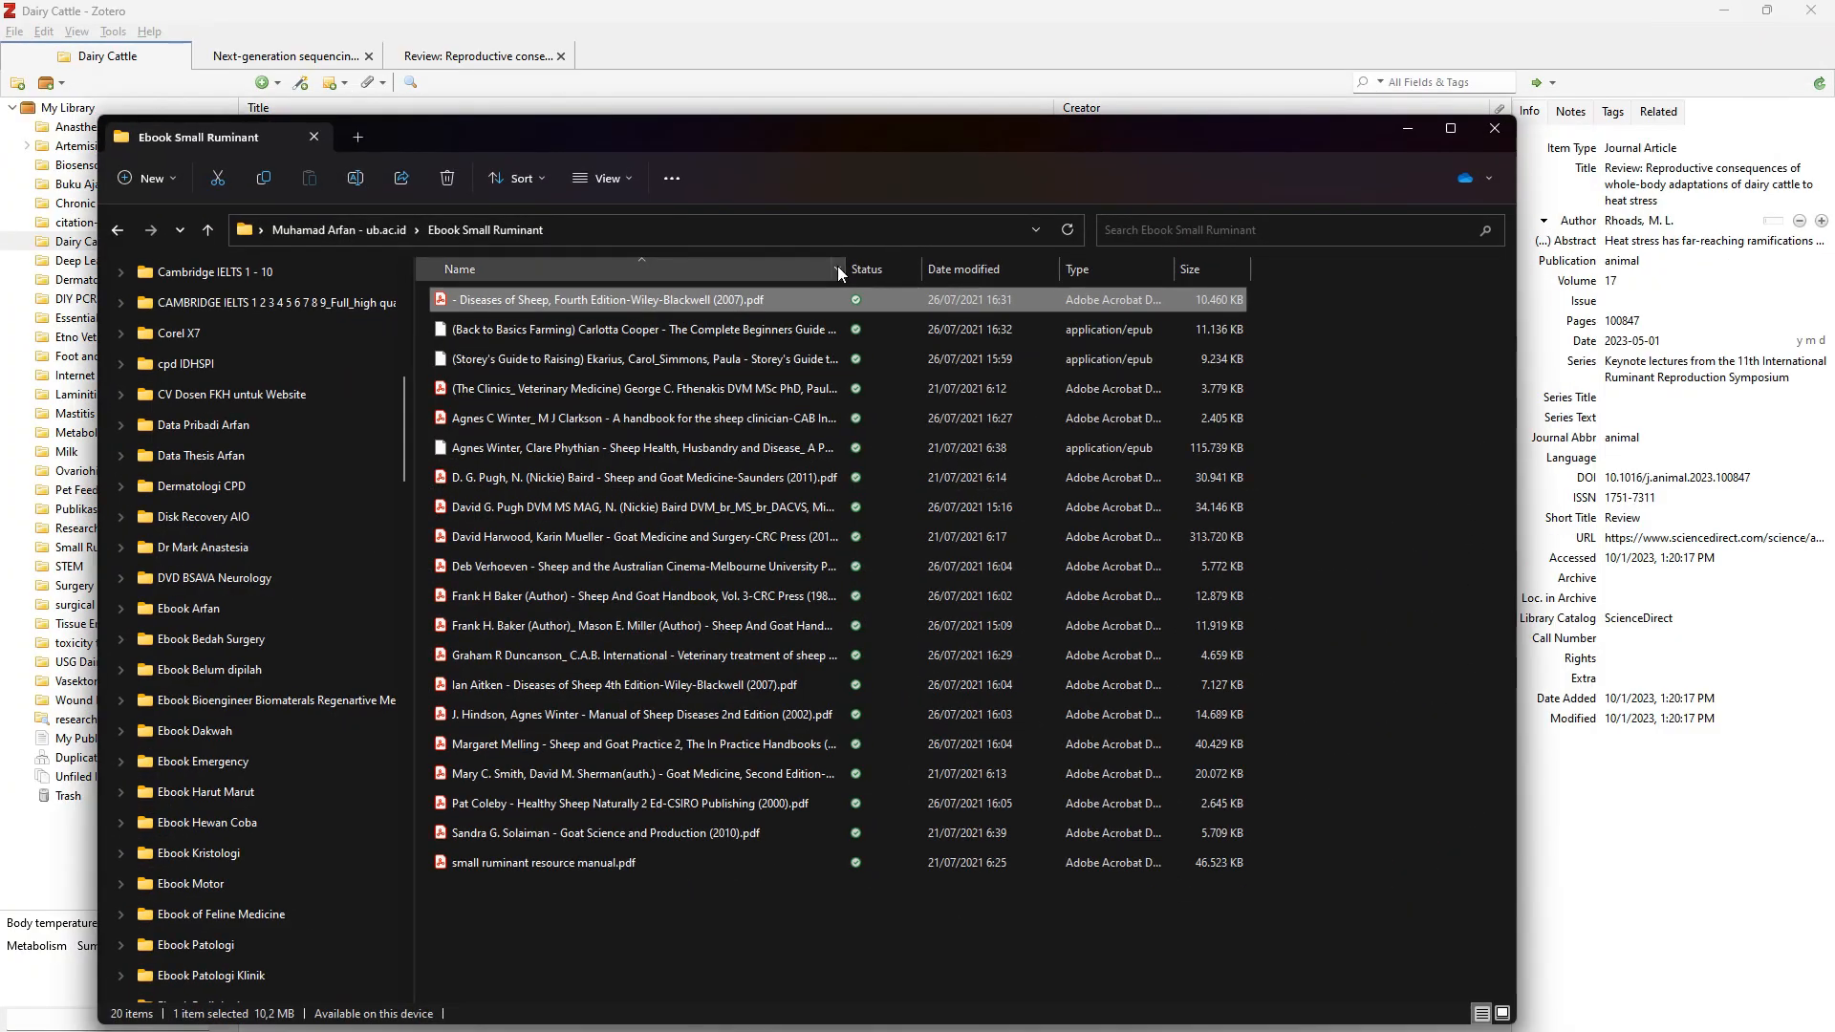
pyautogui.moveTo(841, 141); pyautogui.dragTo(815, 476)
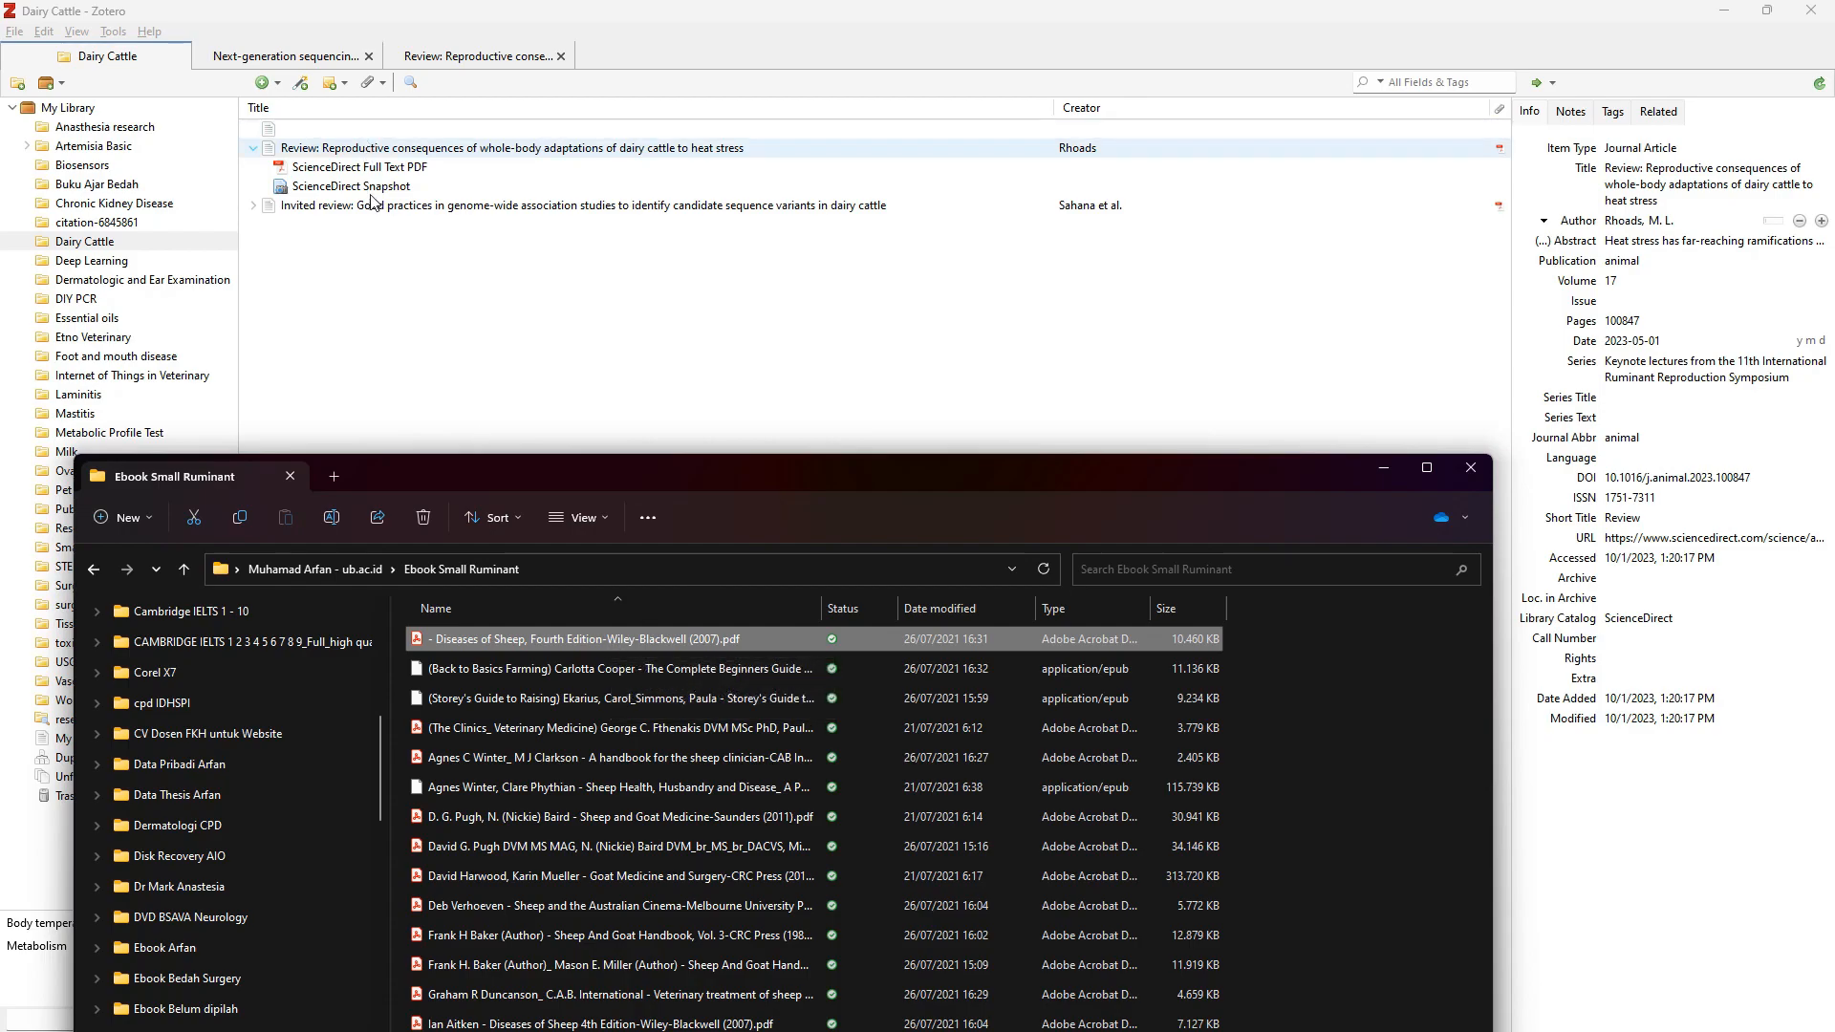
pyautogui.click(577, 640)
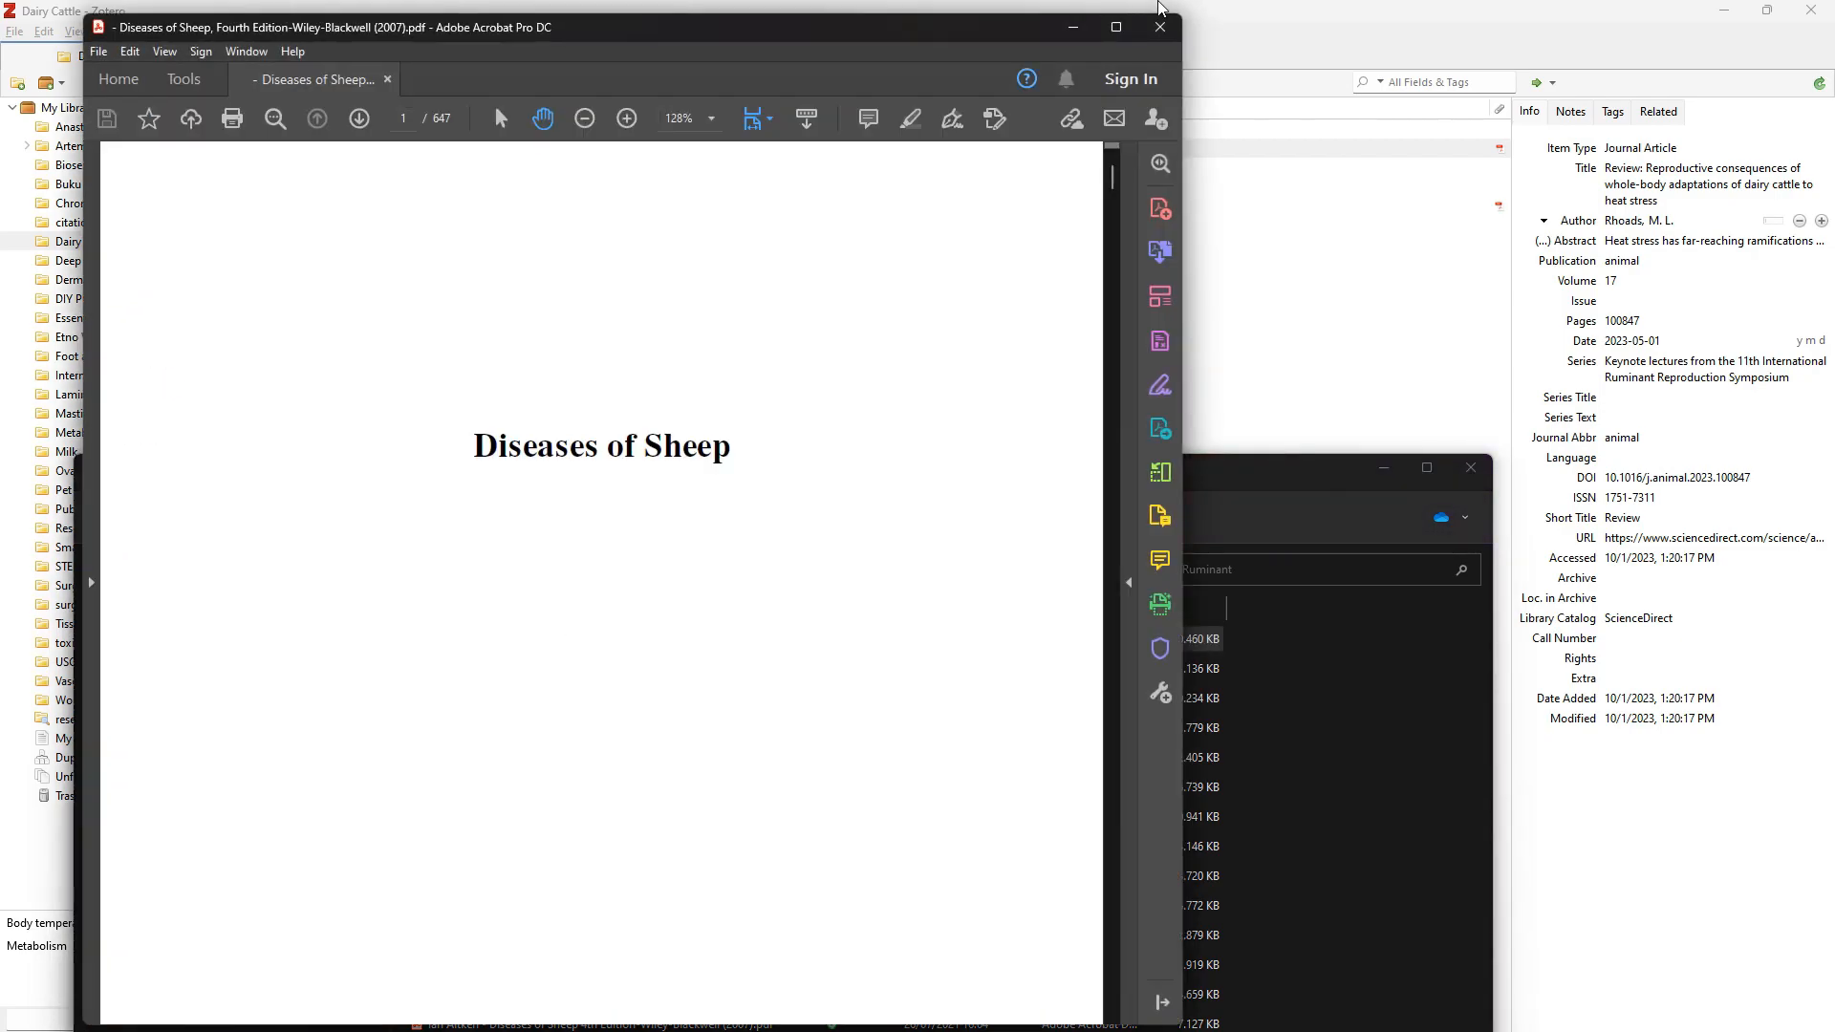
pyautogui.click(1169, 19)
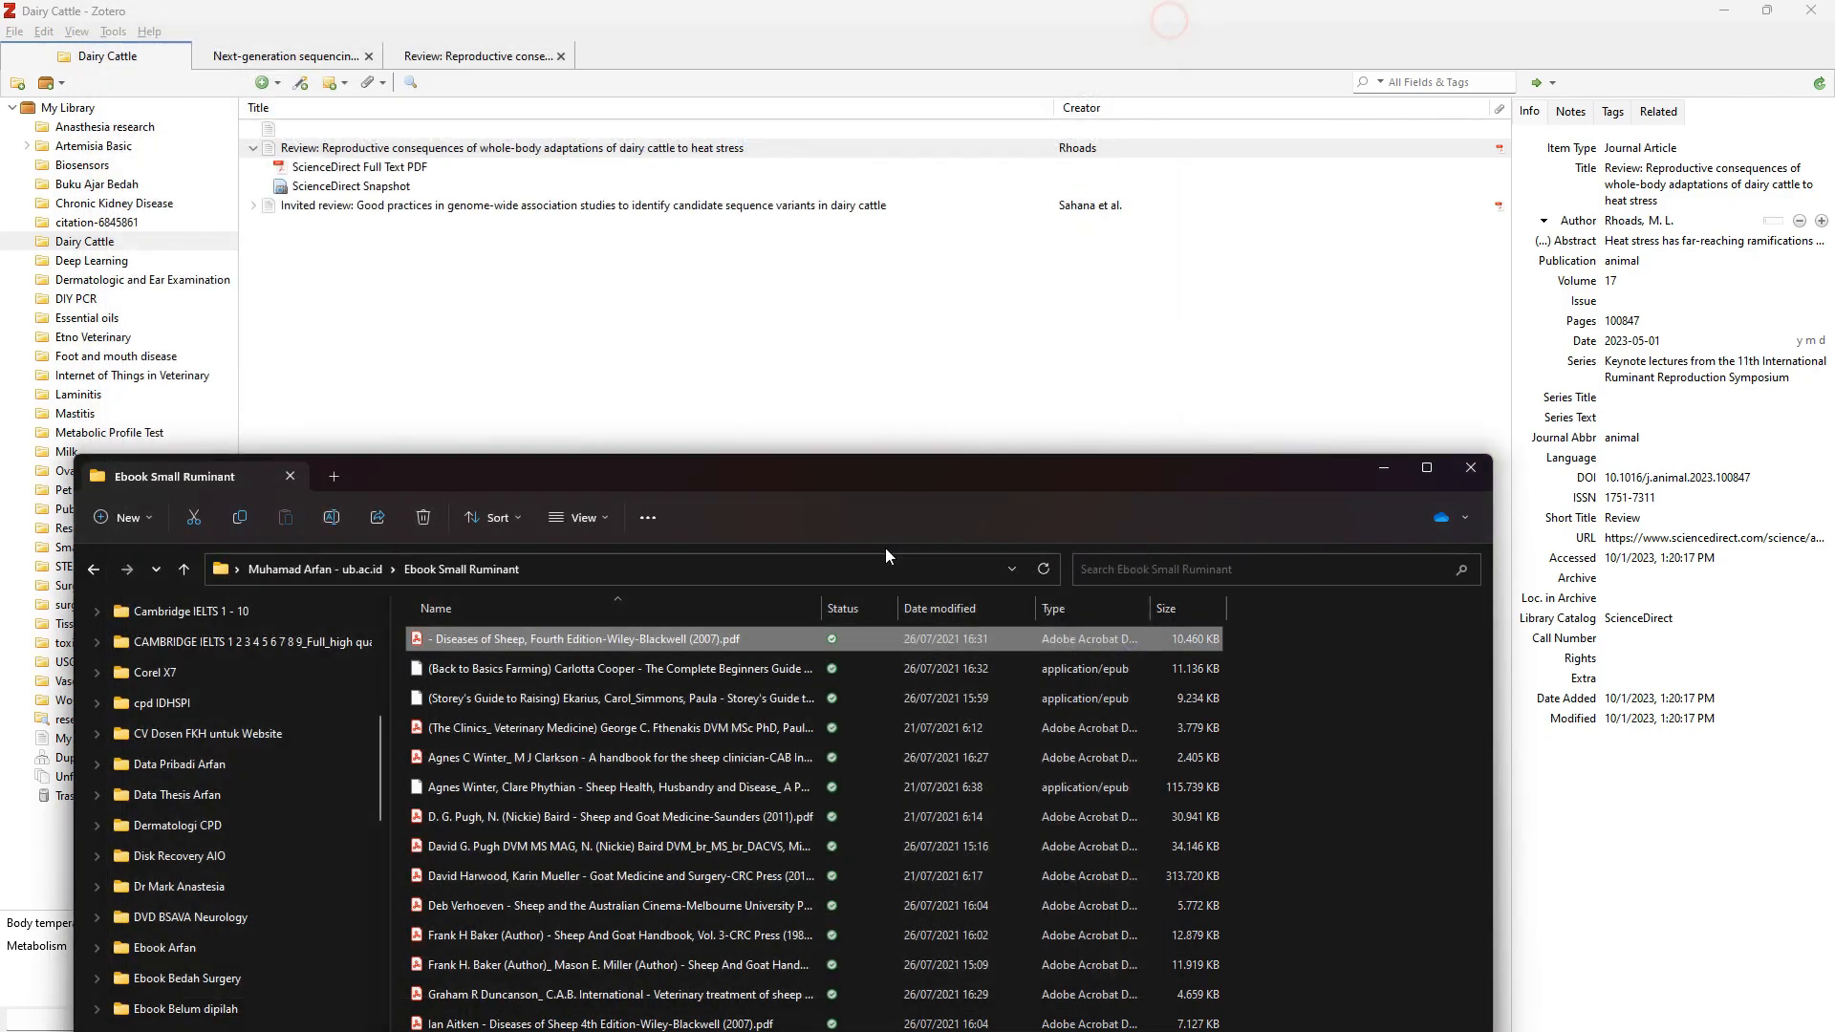
# - Add the Diseases of Sheep PDF to Zotero's Dairy Cattle collection and check the attachment and its book metadata
pyautogui.moveTo(635, 638); pyautogui.dragTo(613, 316)
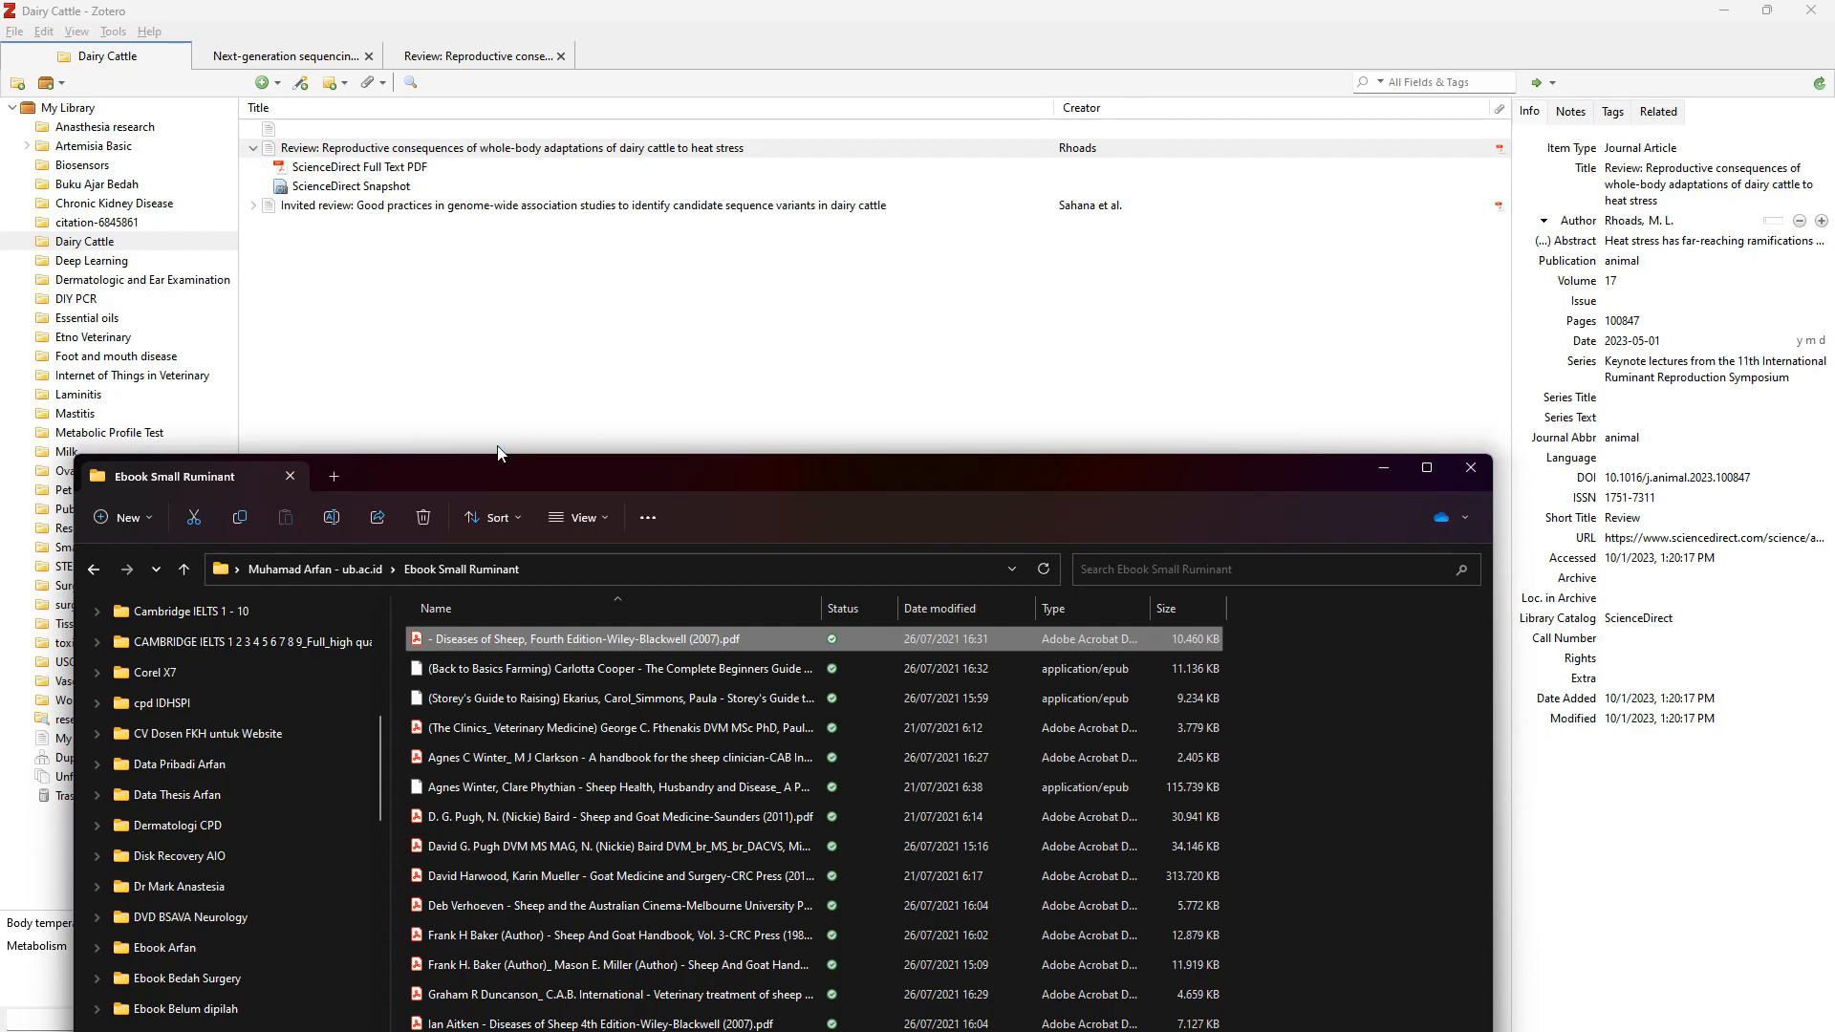
pyautogui.click(483, 130)
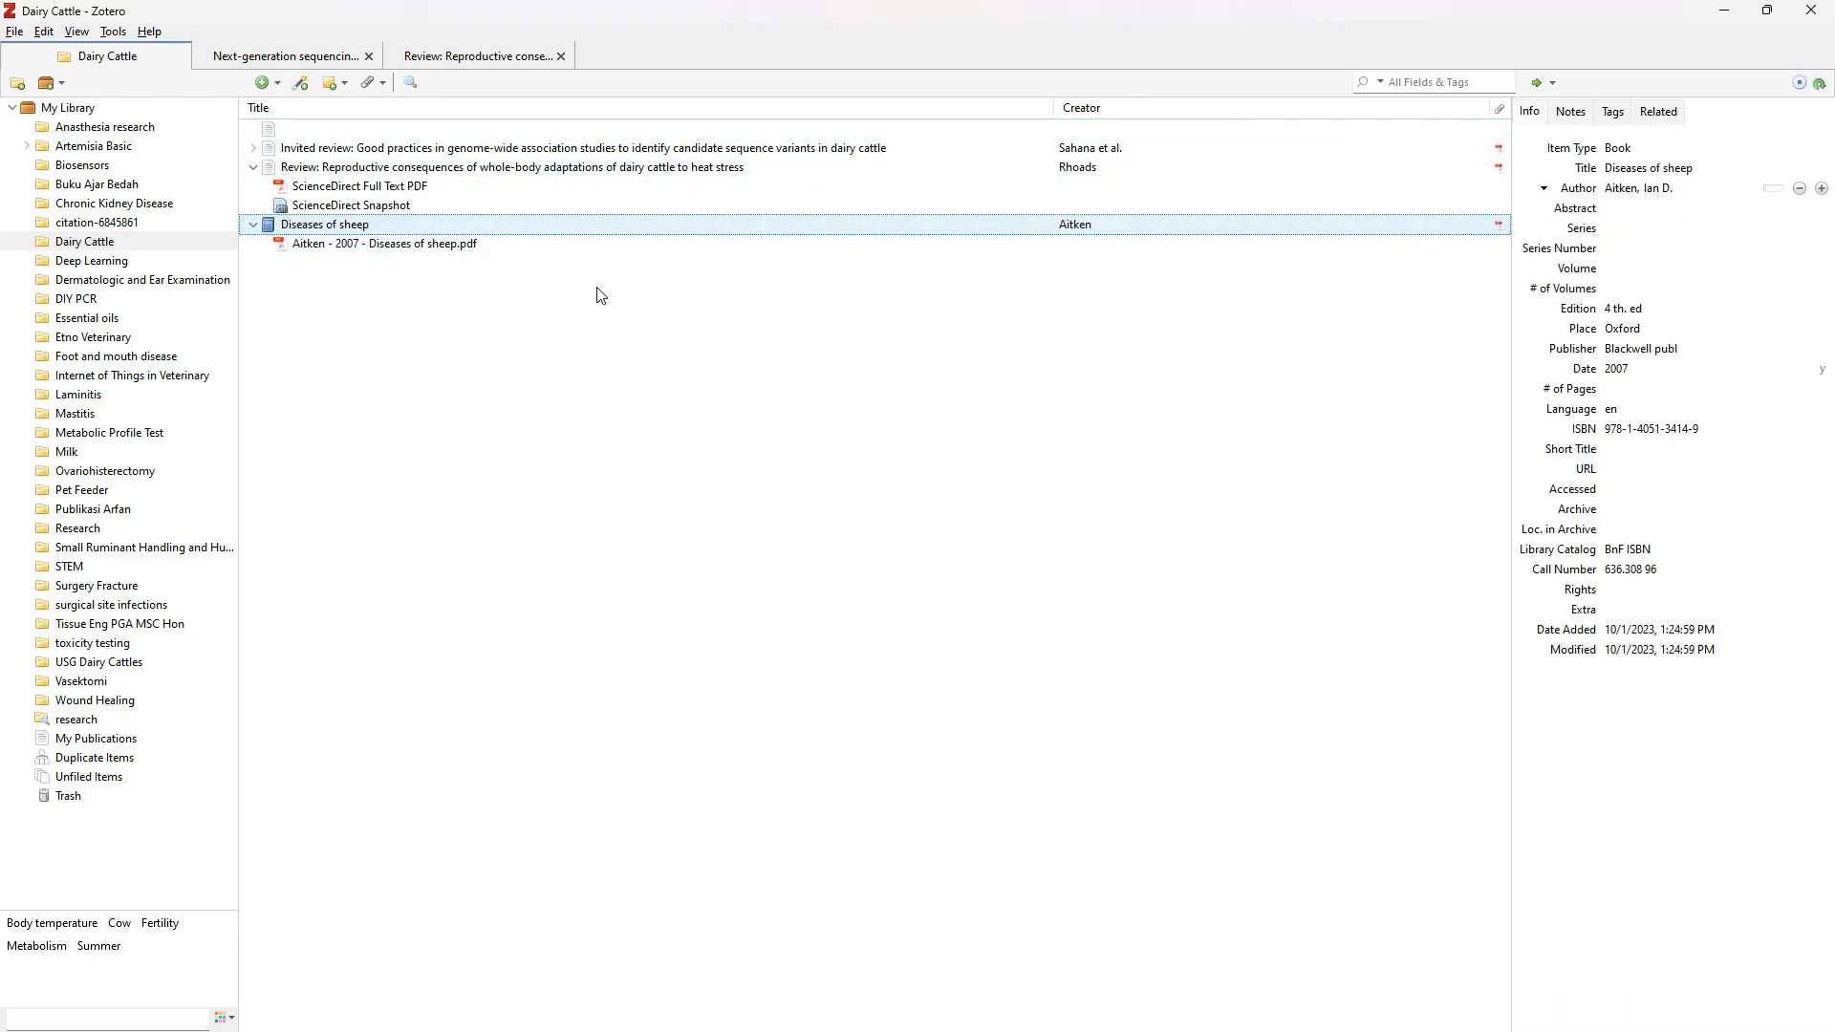
pyautogui.click(336, 246)
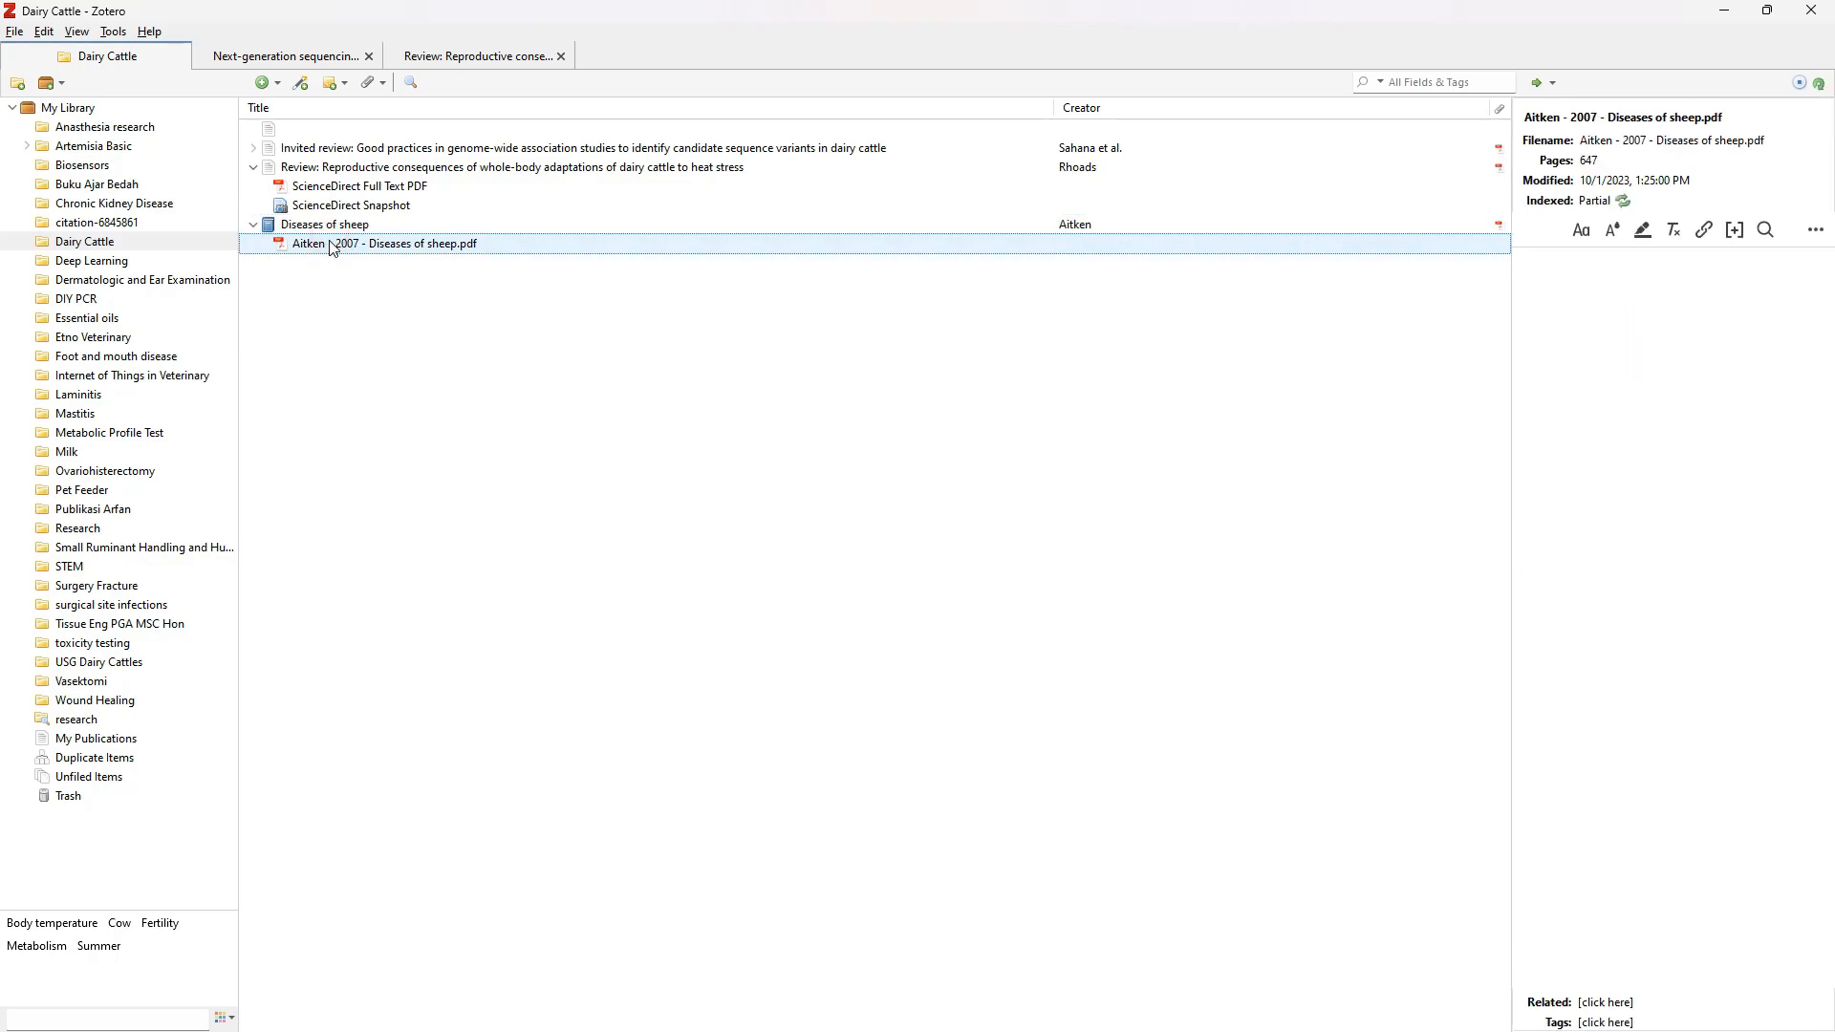
pyautogui.click(335, 227)
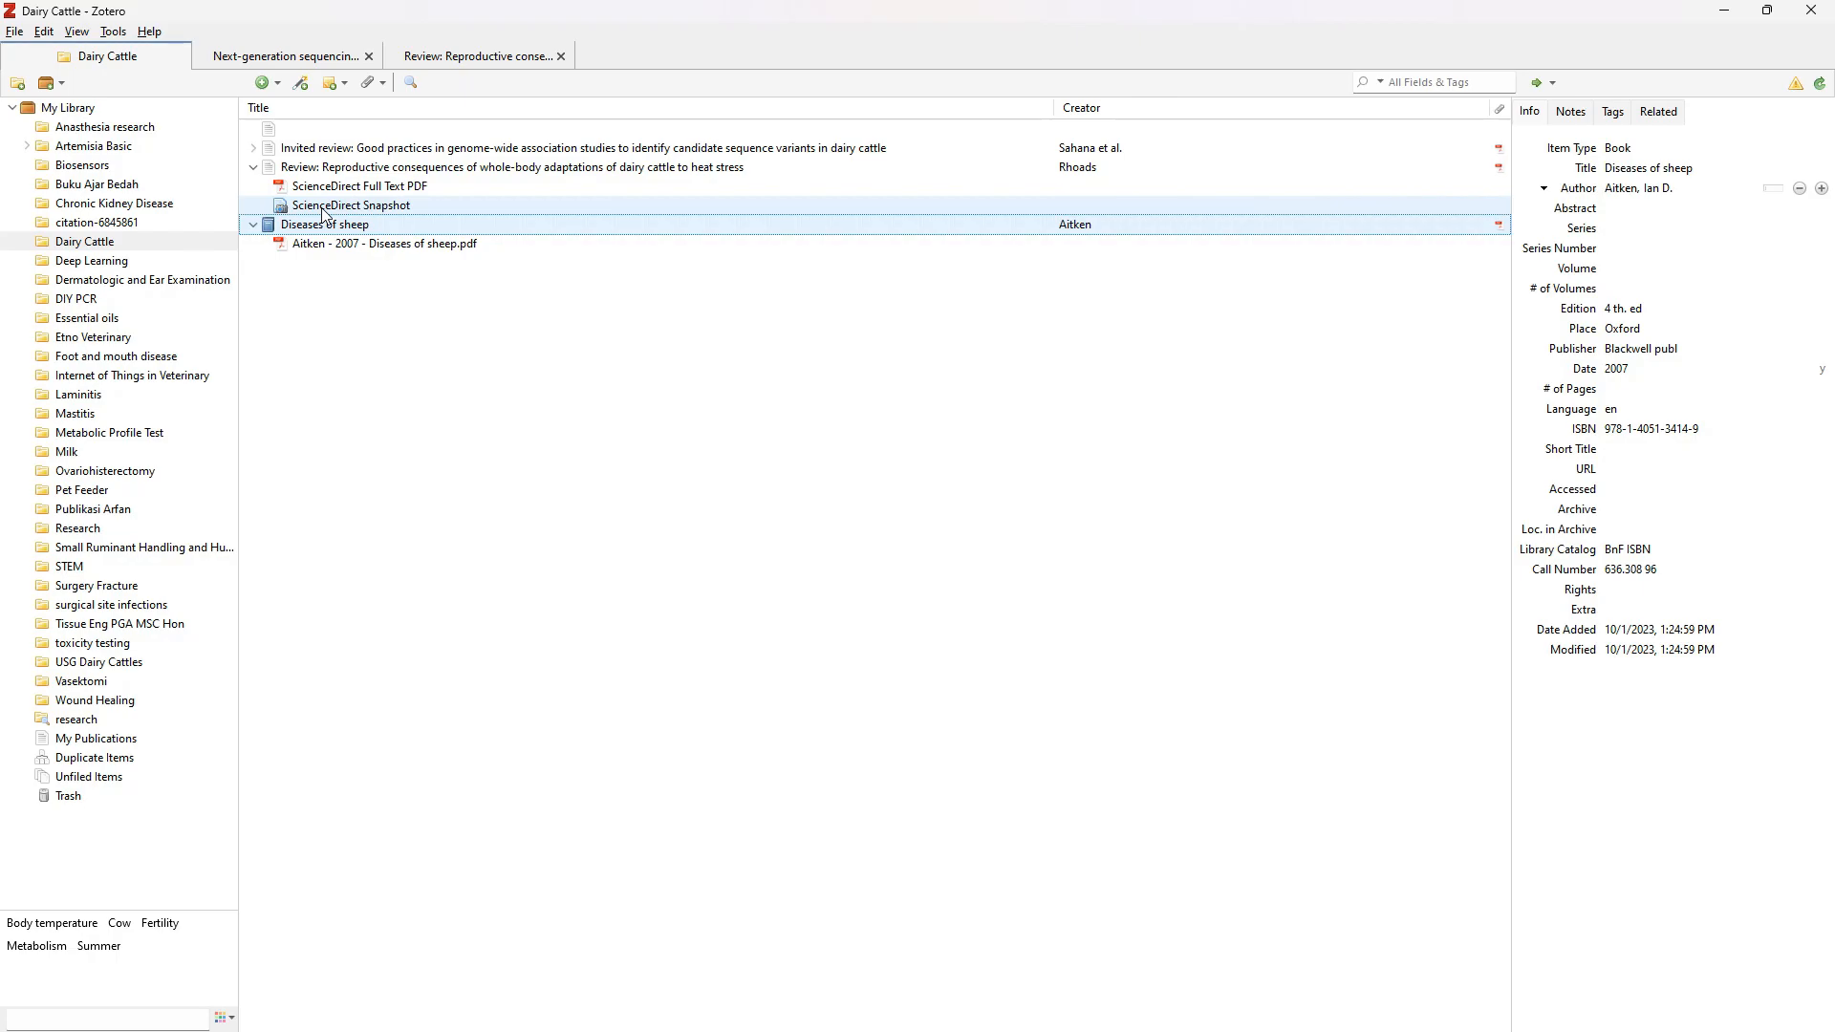
# - Inspect the editable Journal Abbr and first author fields of the genome-wide association review, leaving their values as they are
pyautogui.click(354, 148)
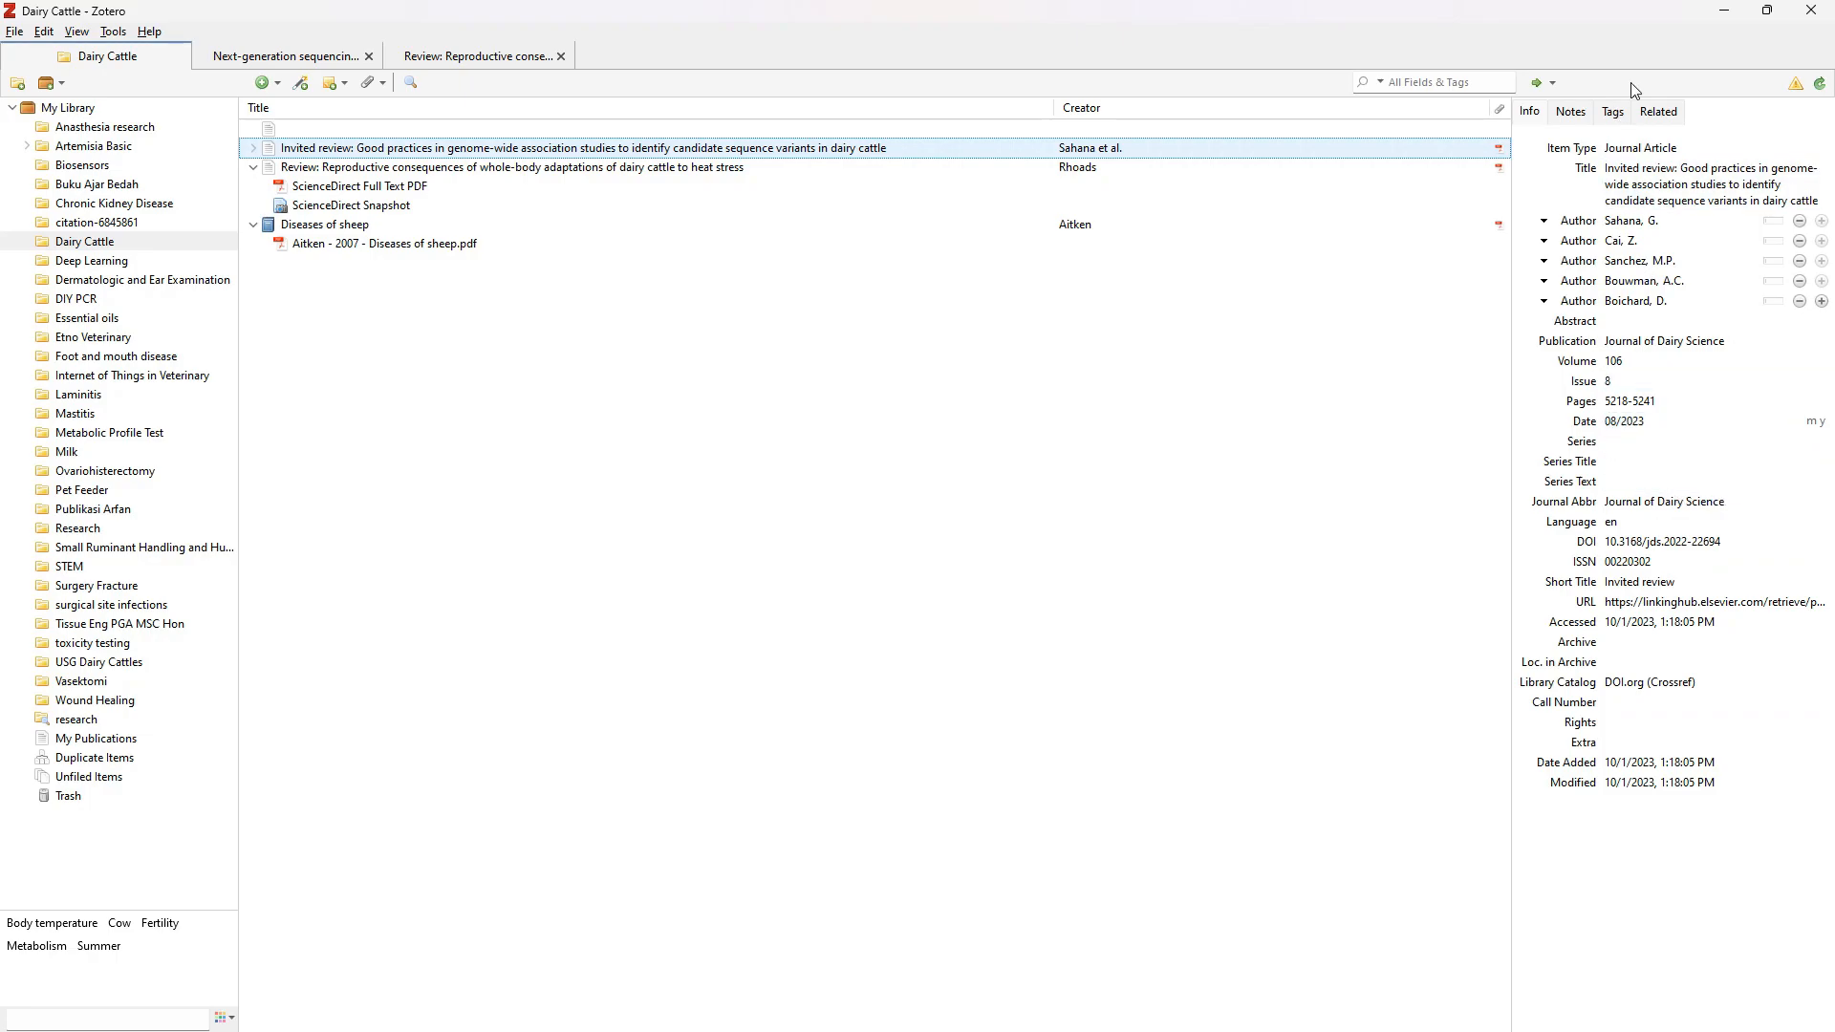
pyautogui.click(1649, 500)
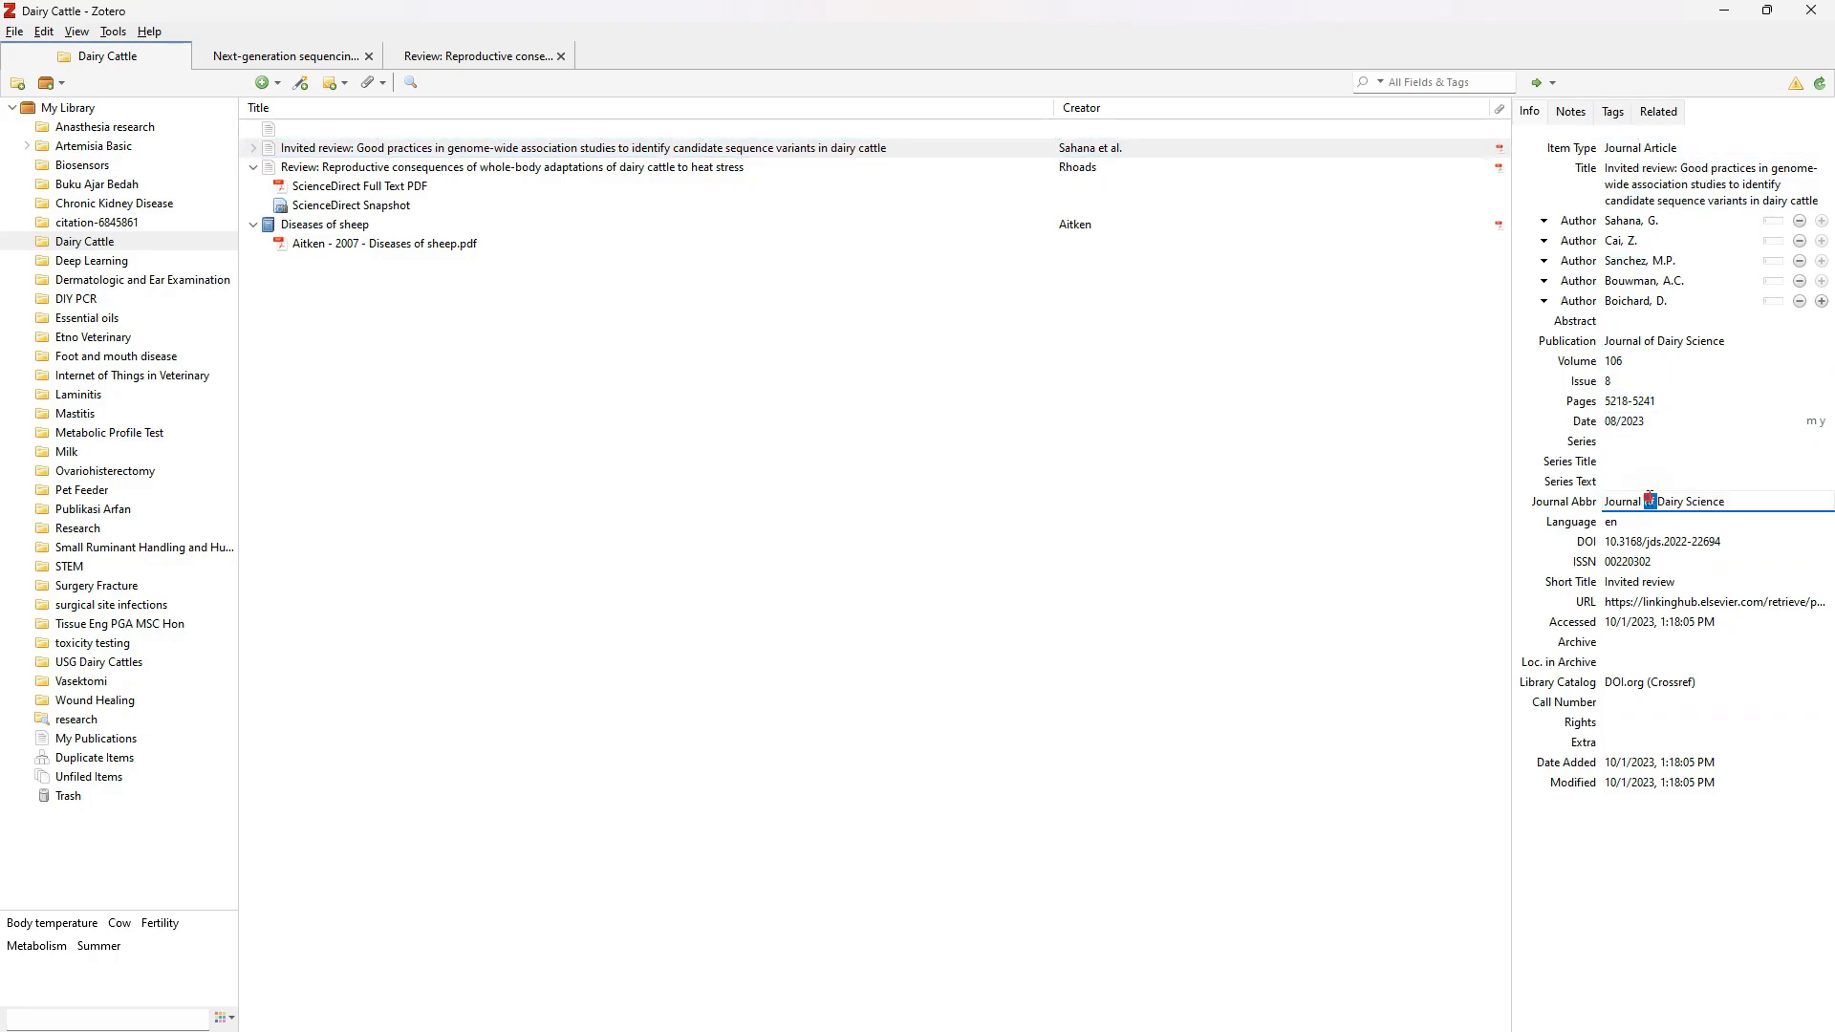
pyautogui.moveTo(1615, 500); pyautogui.dragTo(1471, 486)
pyautogui.click(1748, 501)
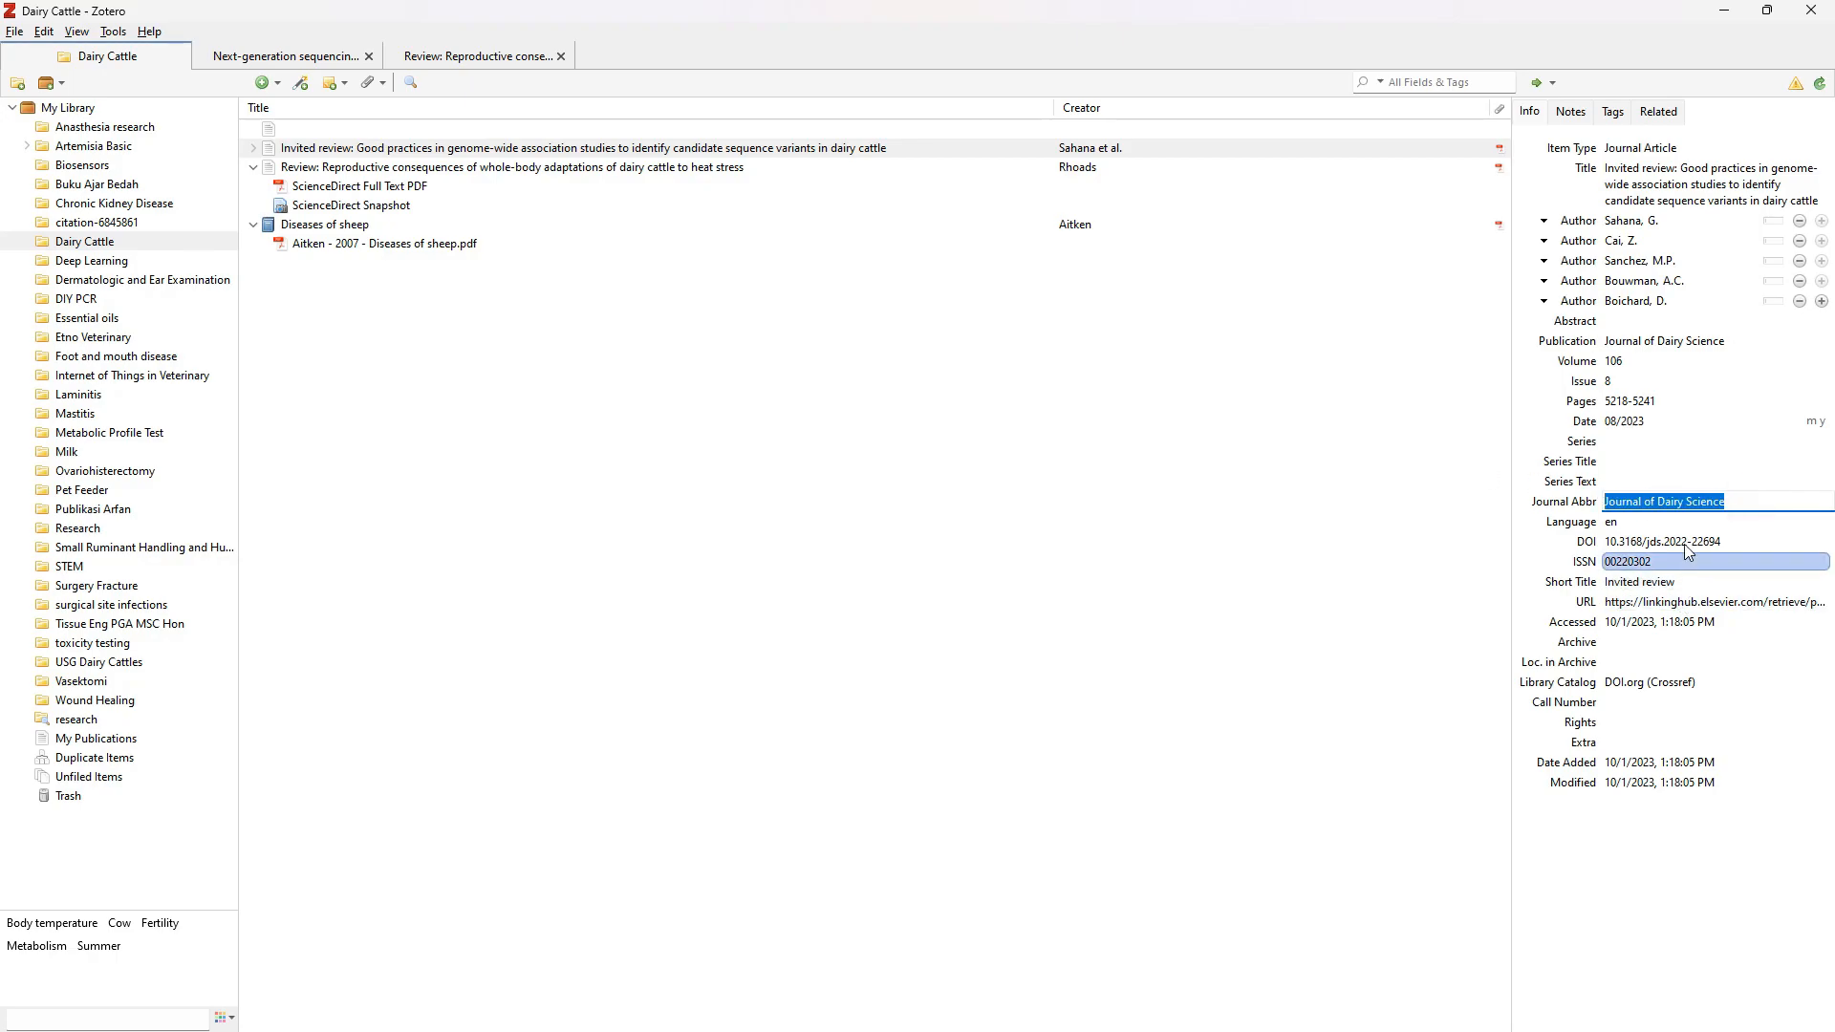
pyautogui.click(1629, 222)
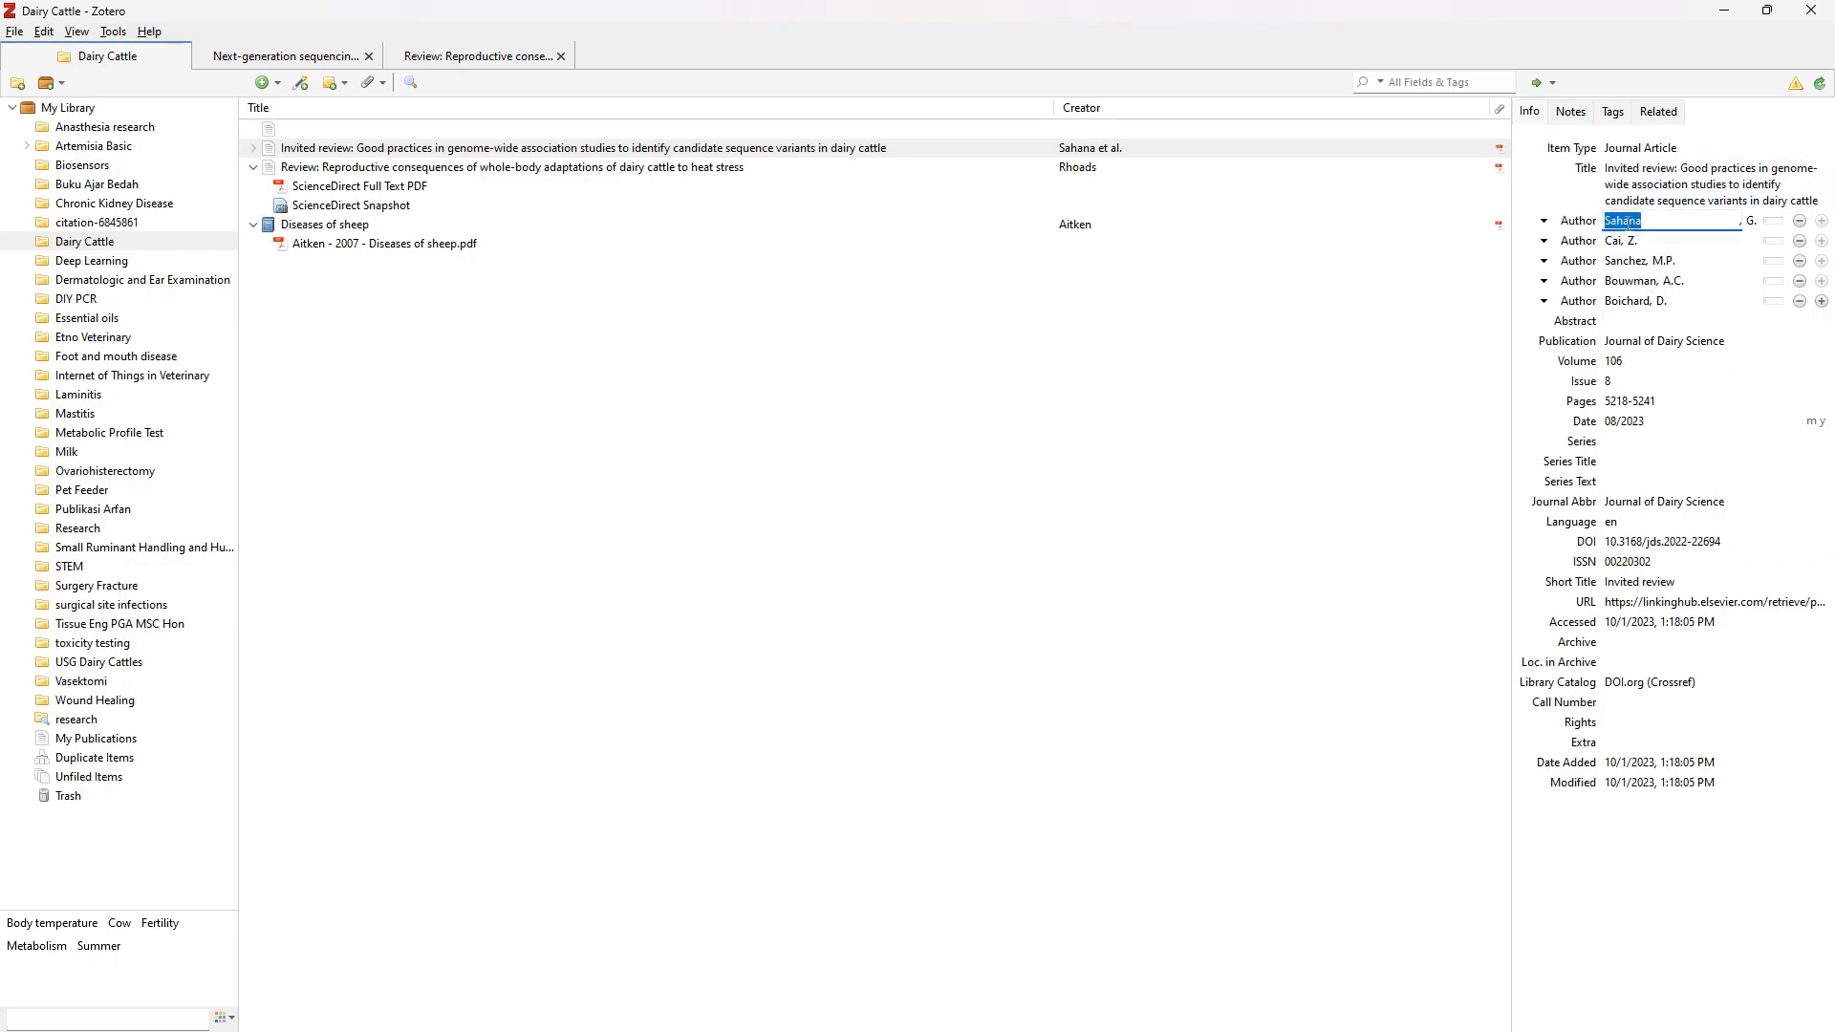
pyautogui.click(1676, 226)
pyautogui.click(1351, 427)
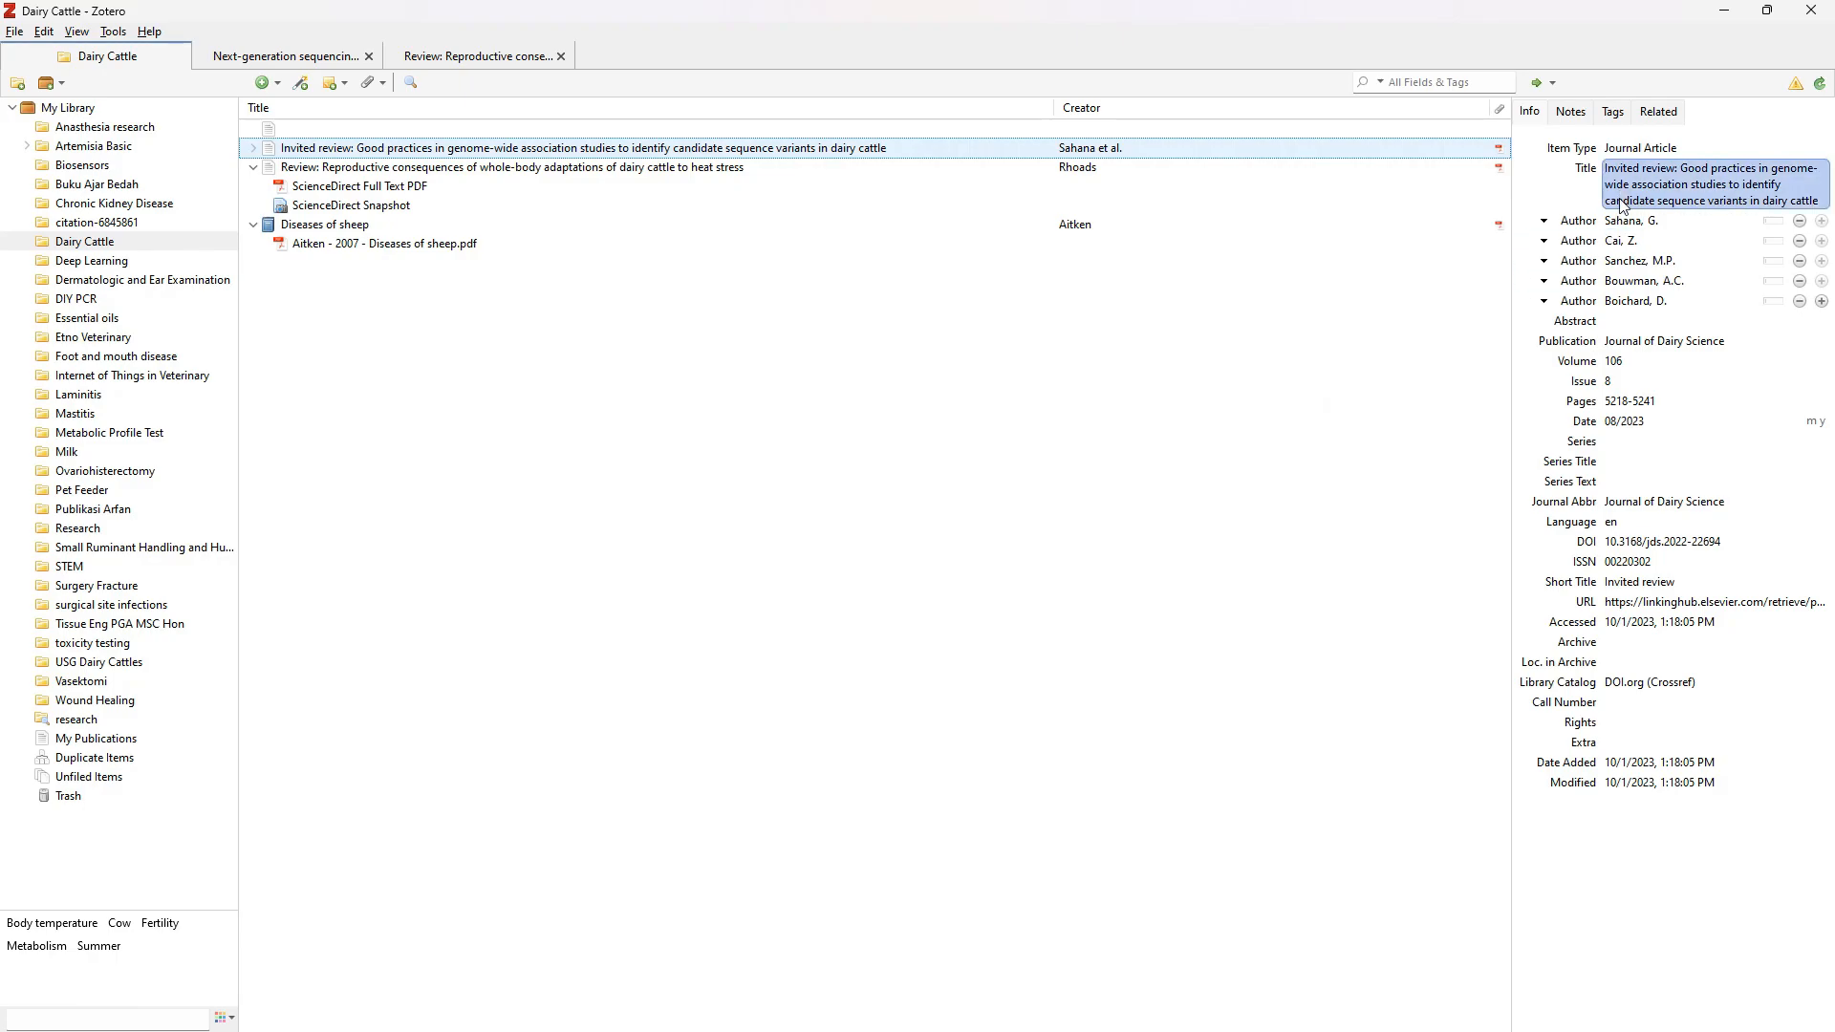
# - Check the genome-wide association review's notes and return to its bibliographic details
pyautogui.click(1572, 115)
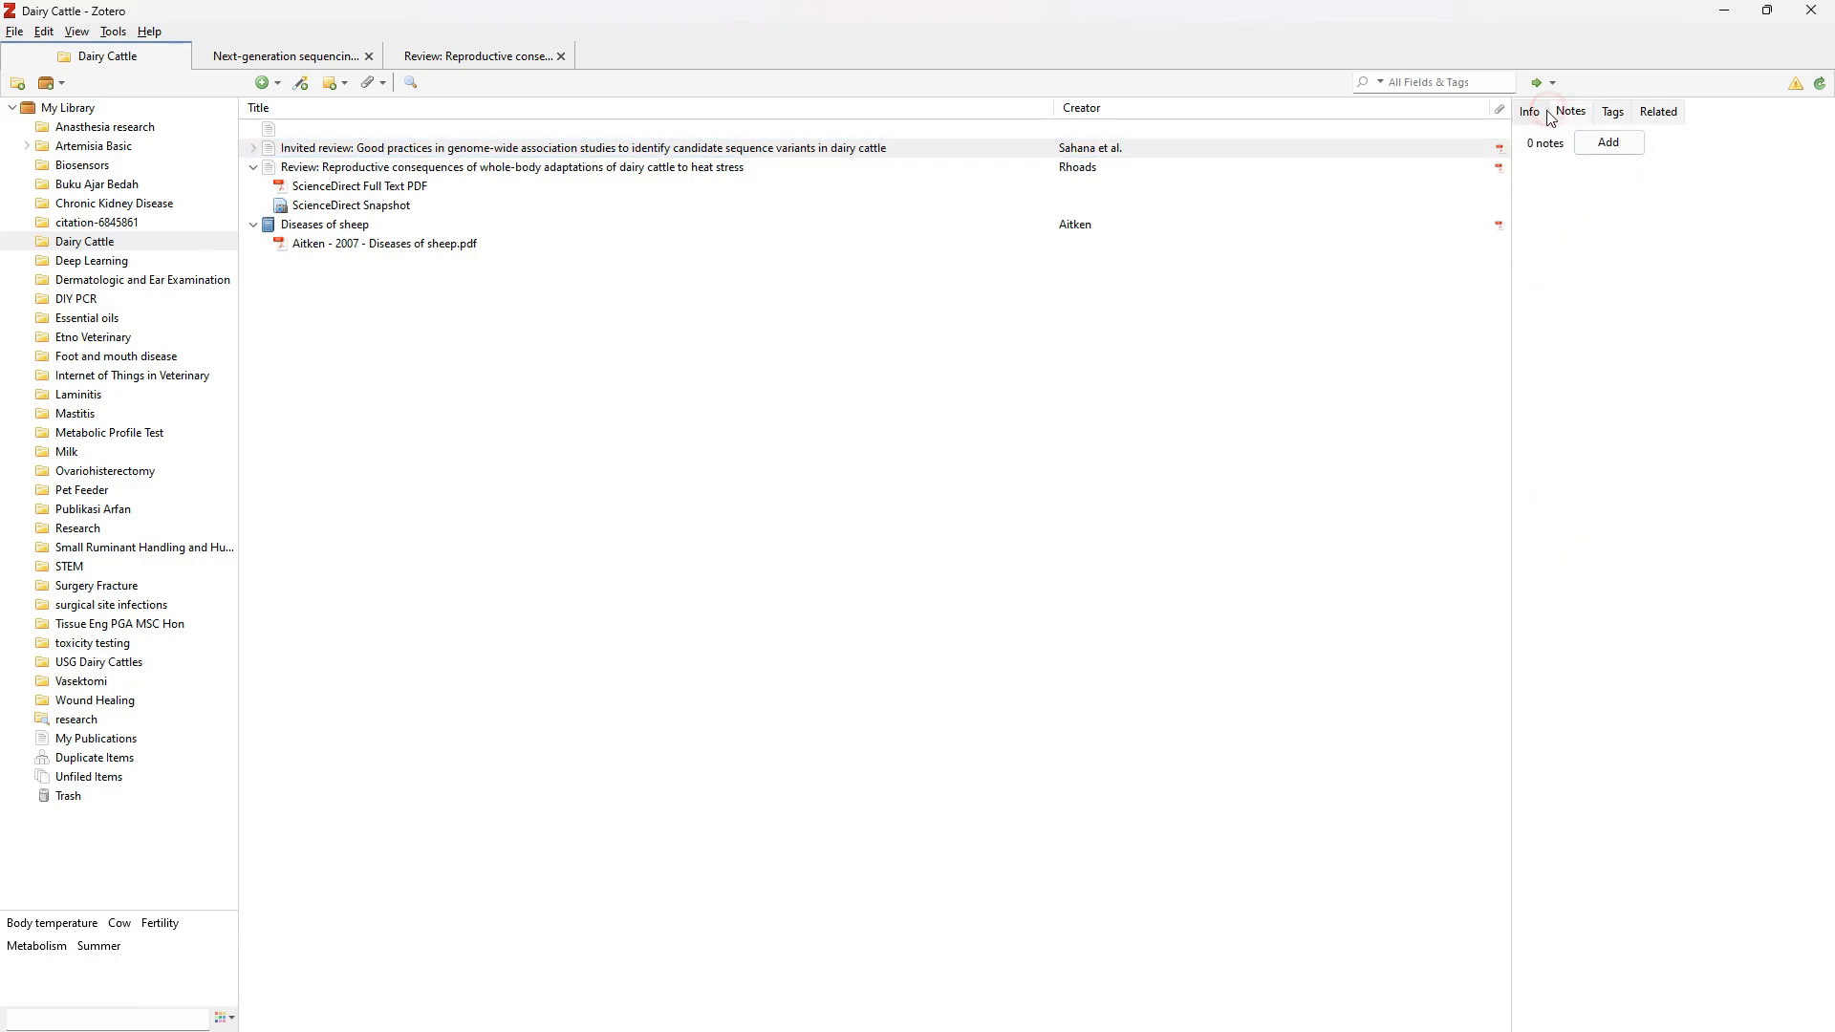
pyautogui.click(1532, 112)
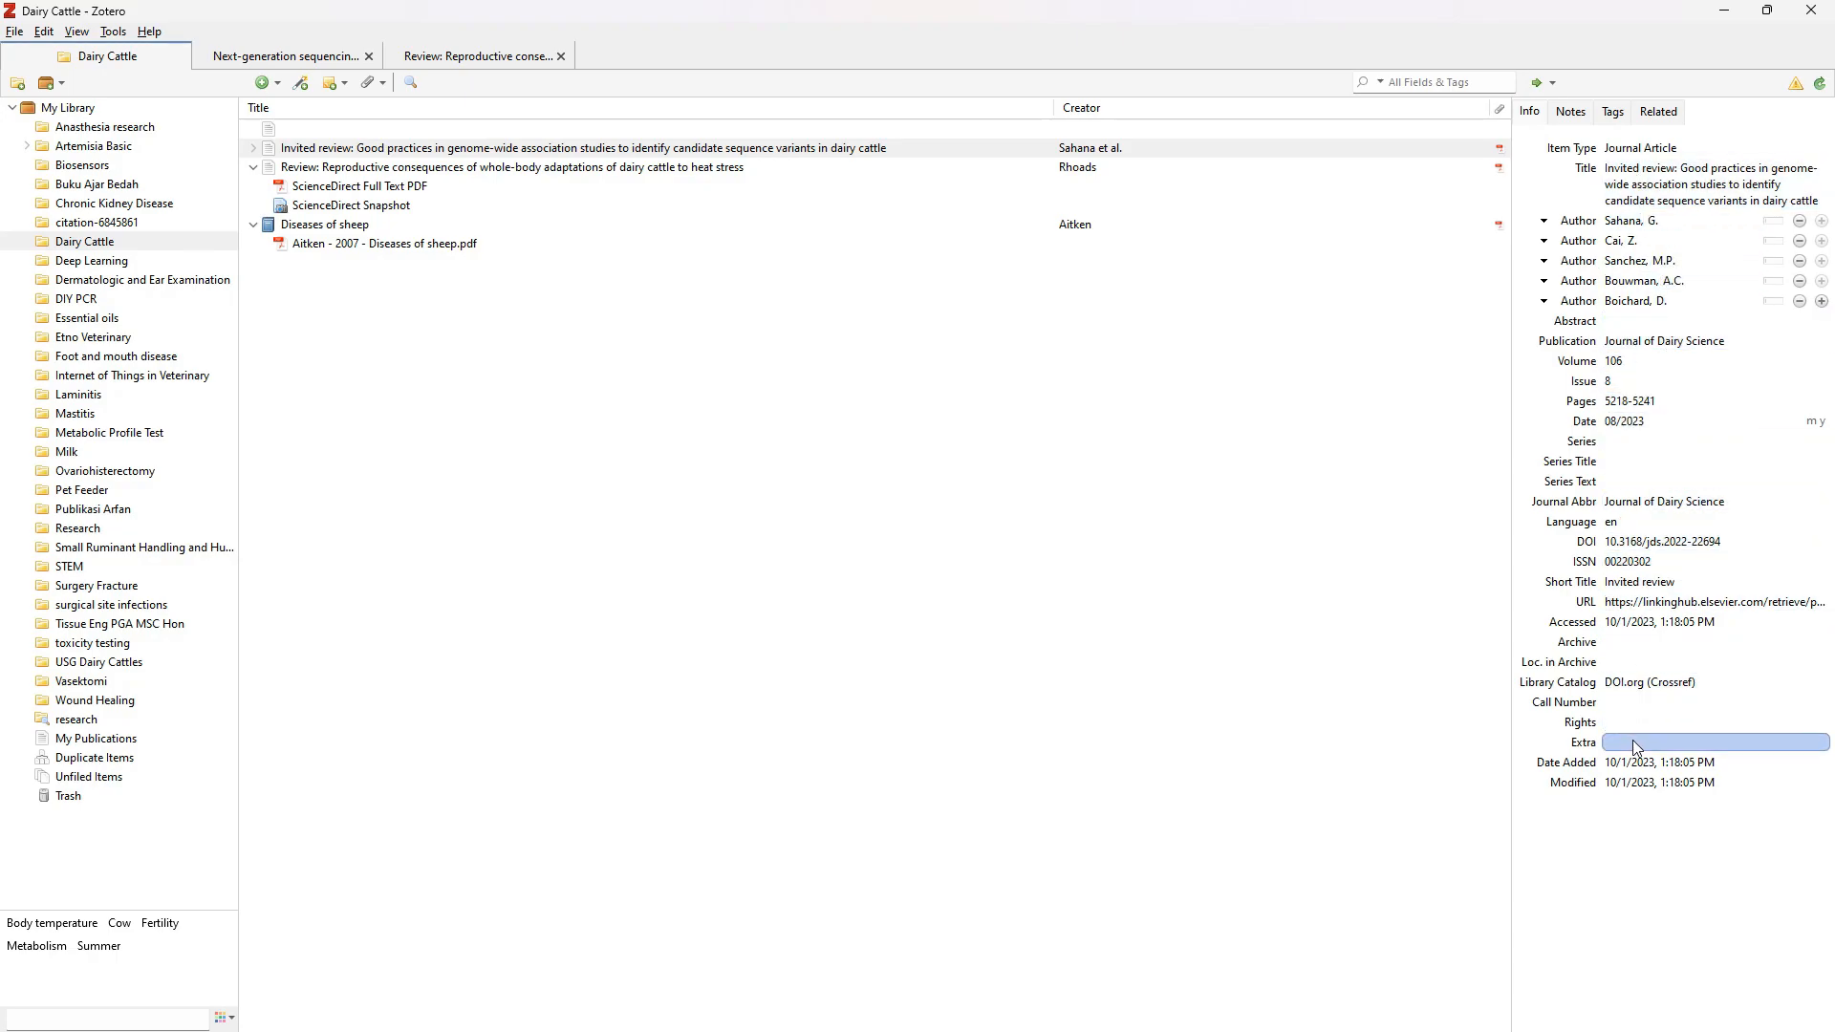
pyautogui.click(959, 455)
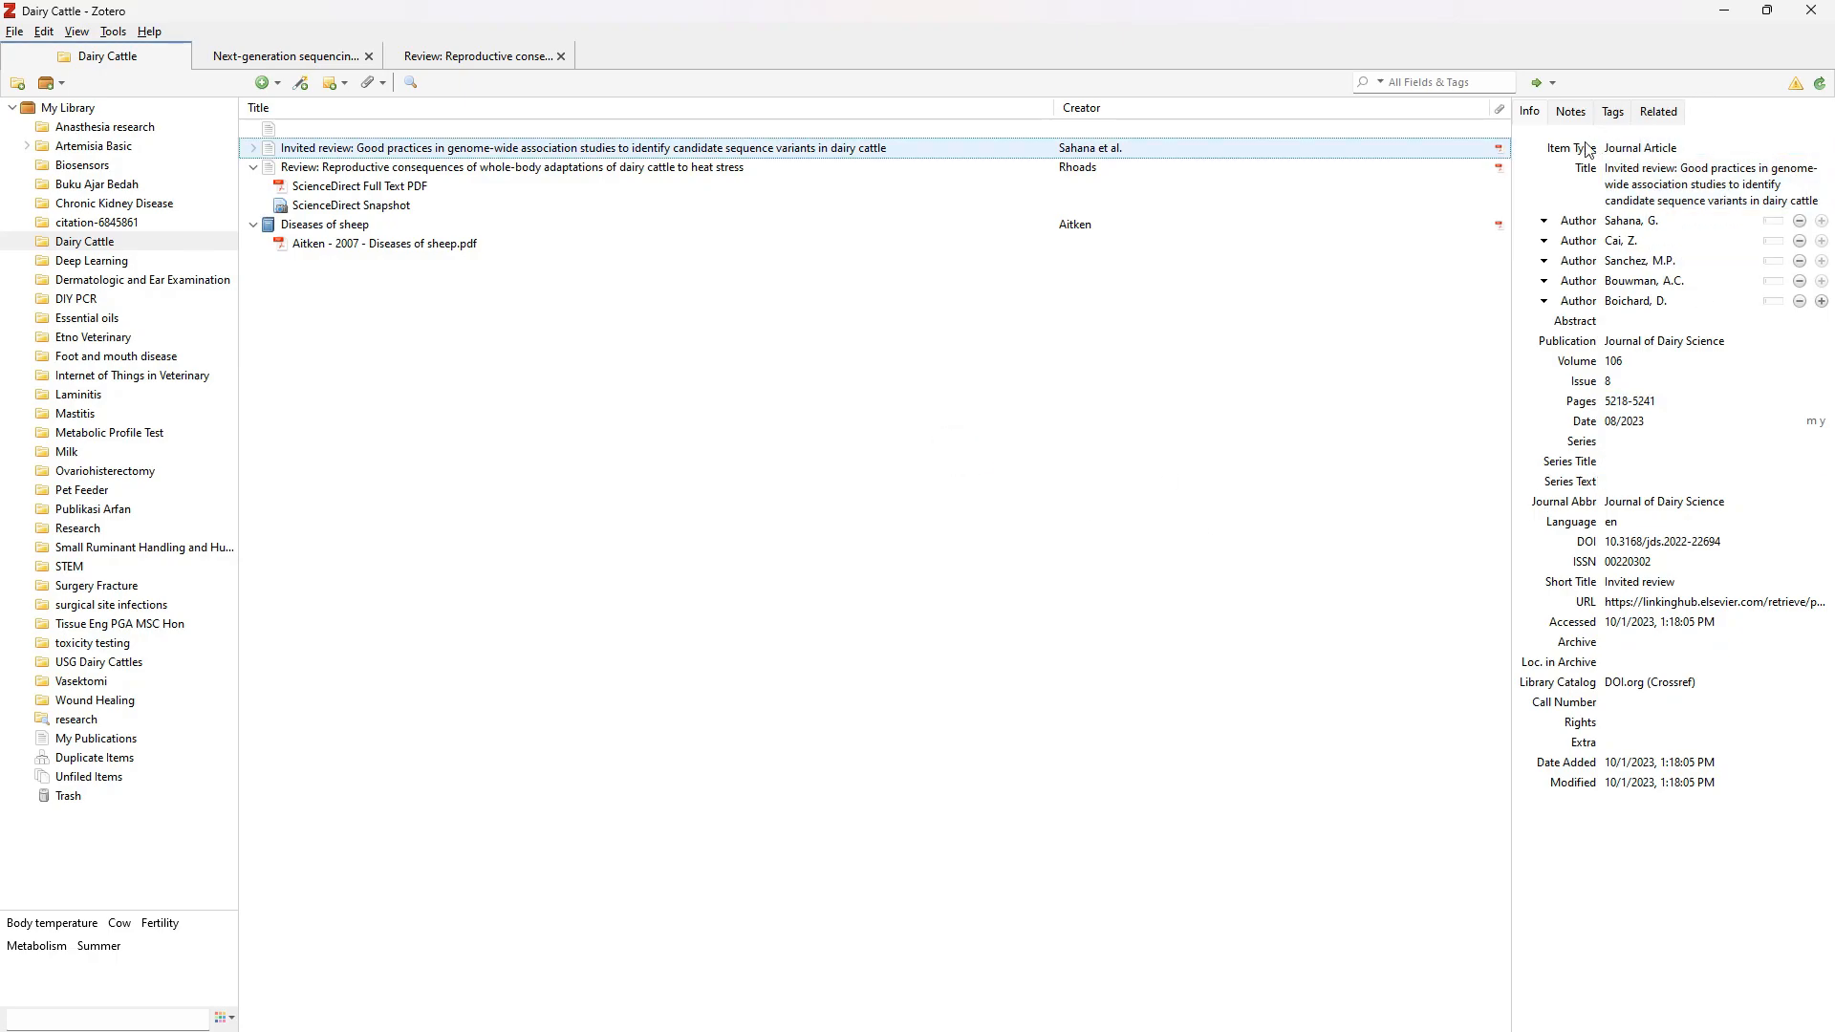
pyautogui.click(1624, 362)
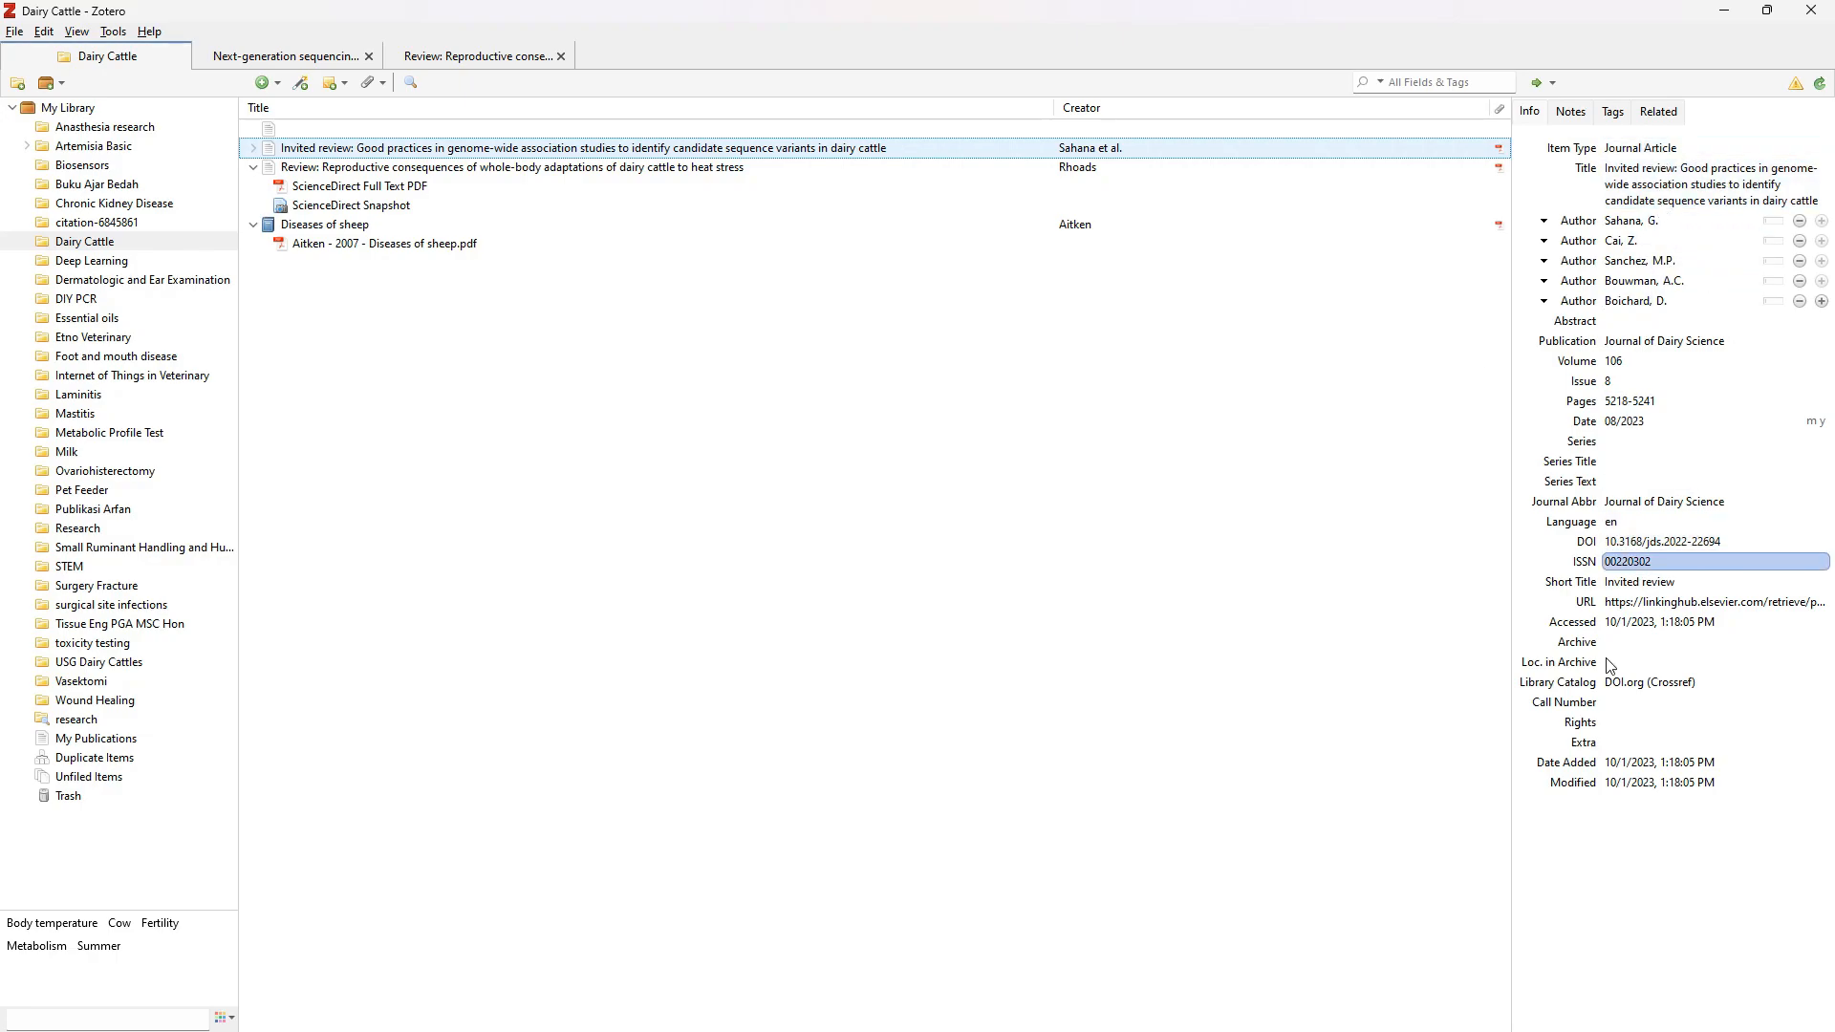
# - Switch to the Zotero - Arfan.pptx presentation in PowerPoint and review the steps up to slide 12, PENGATURAN FORMAT DAFTAR PUSTAKA
pyautogui.moveTo(1567, 1030)
pyautogui.moveTo(1212, 1009)
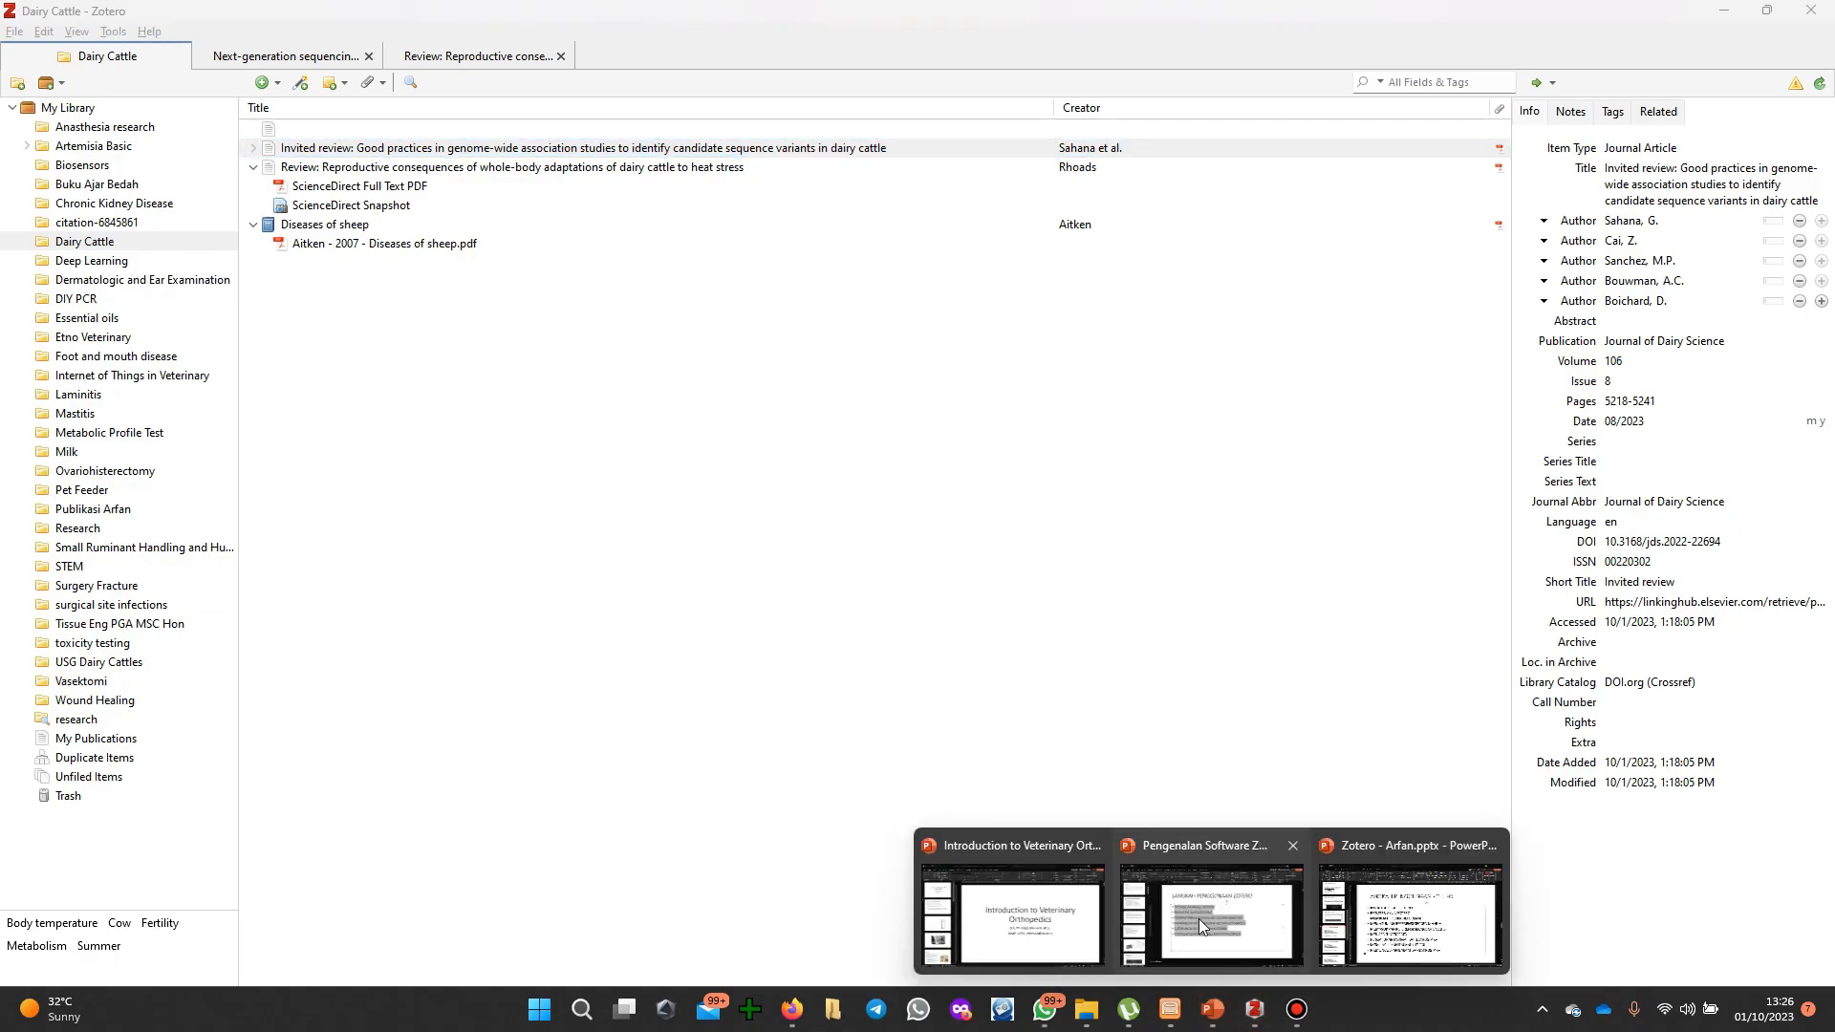
pyautogui.click(1421, 929)
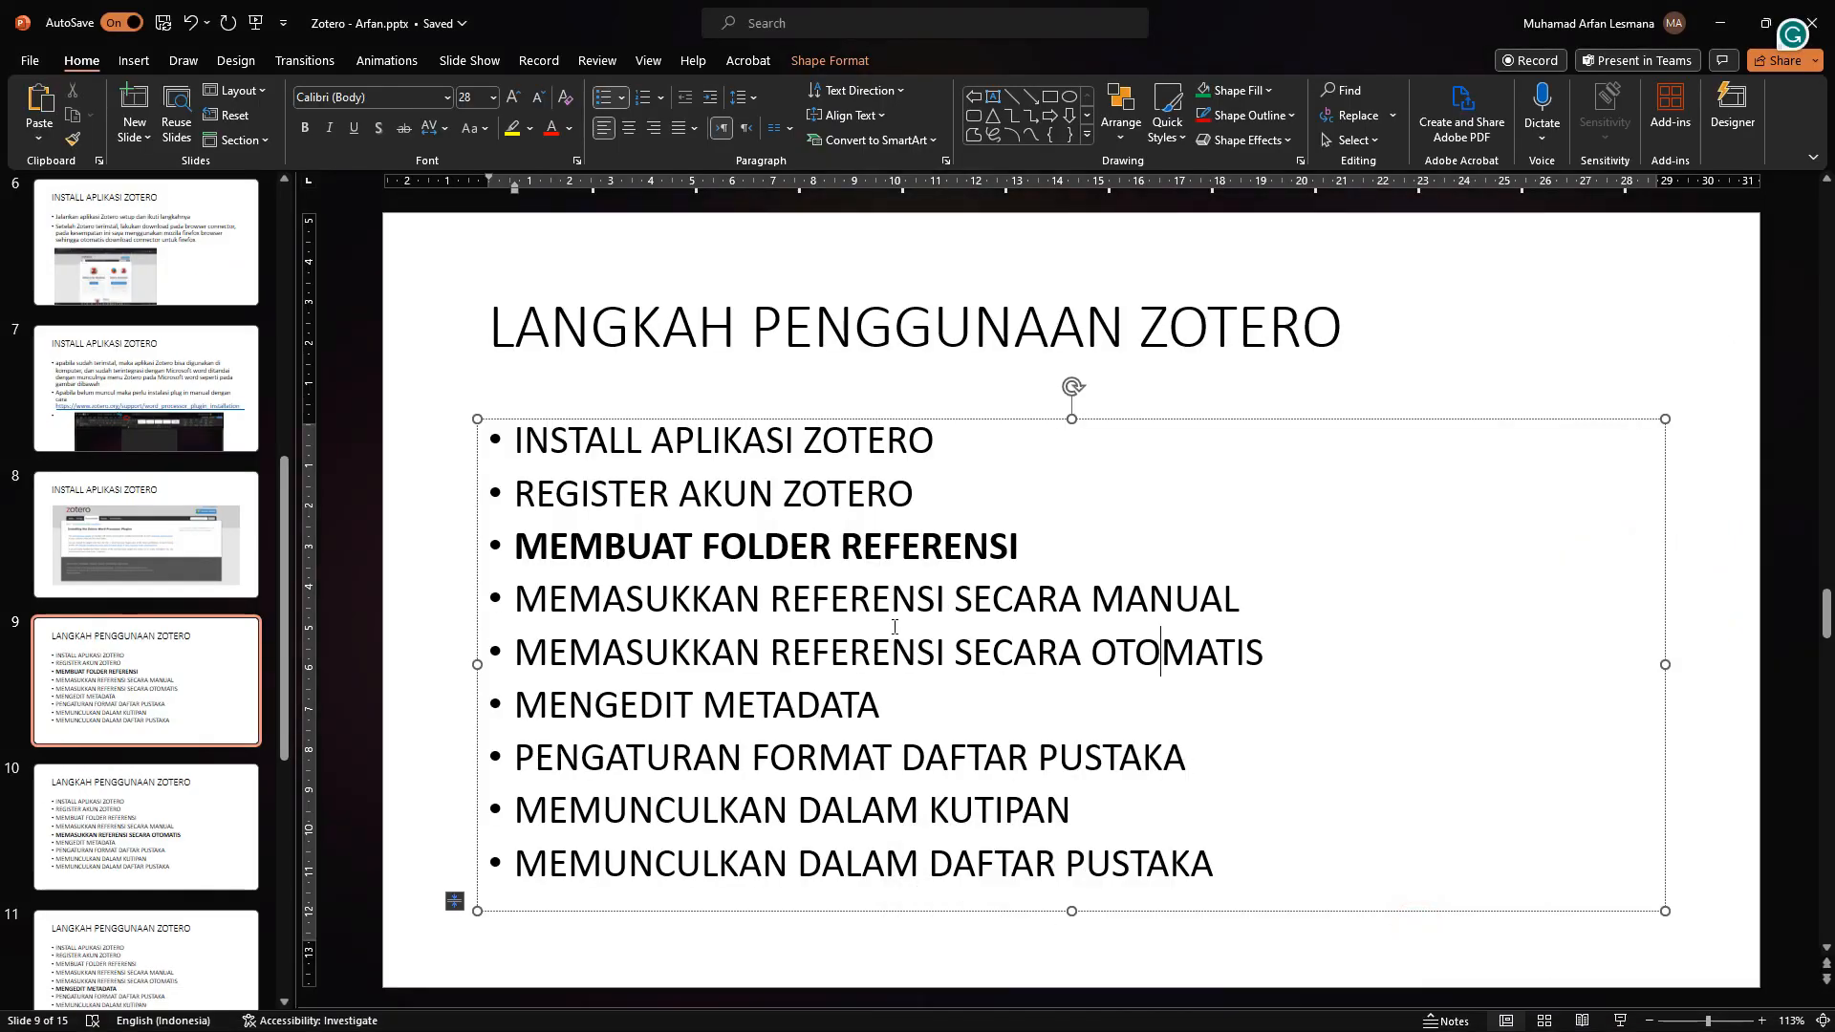
pyautogui.click(857, 614)
pyautogui.click(797, 661)
pyautogui.click(755, 703)
pyautogui.click(907, 698)
pyautogui.click(82, 679)
pyautogui.press('Down')
pyautogui.press('Down')
pyautogui.press('Down')
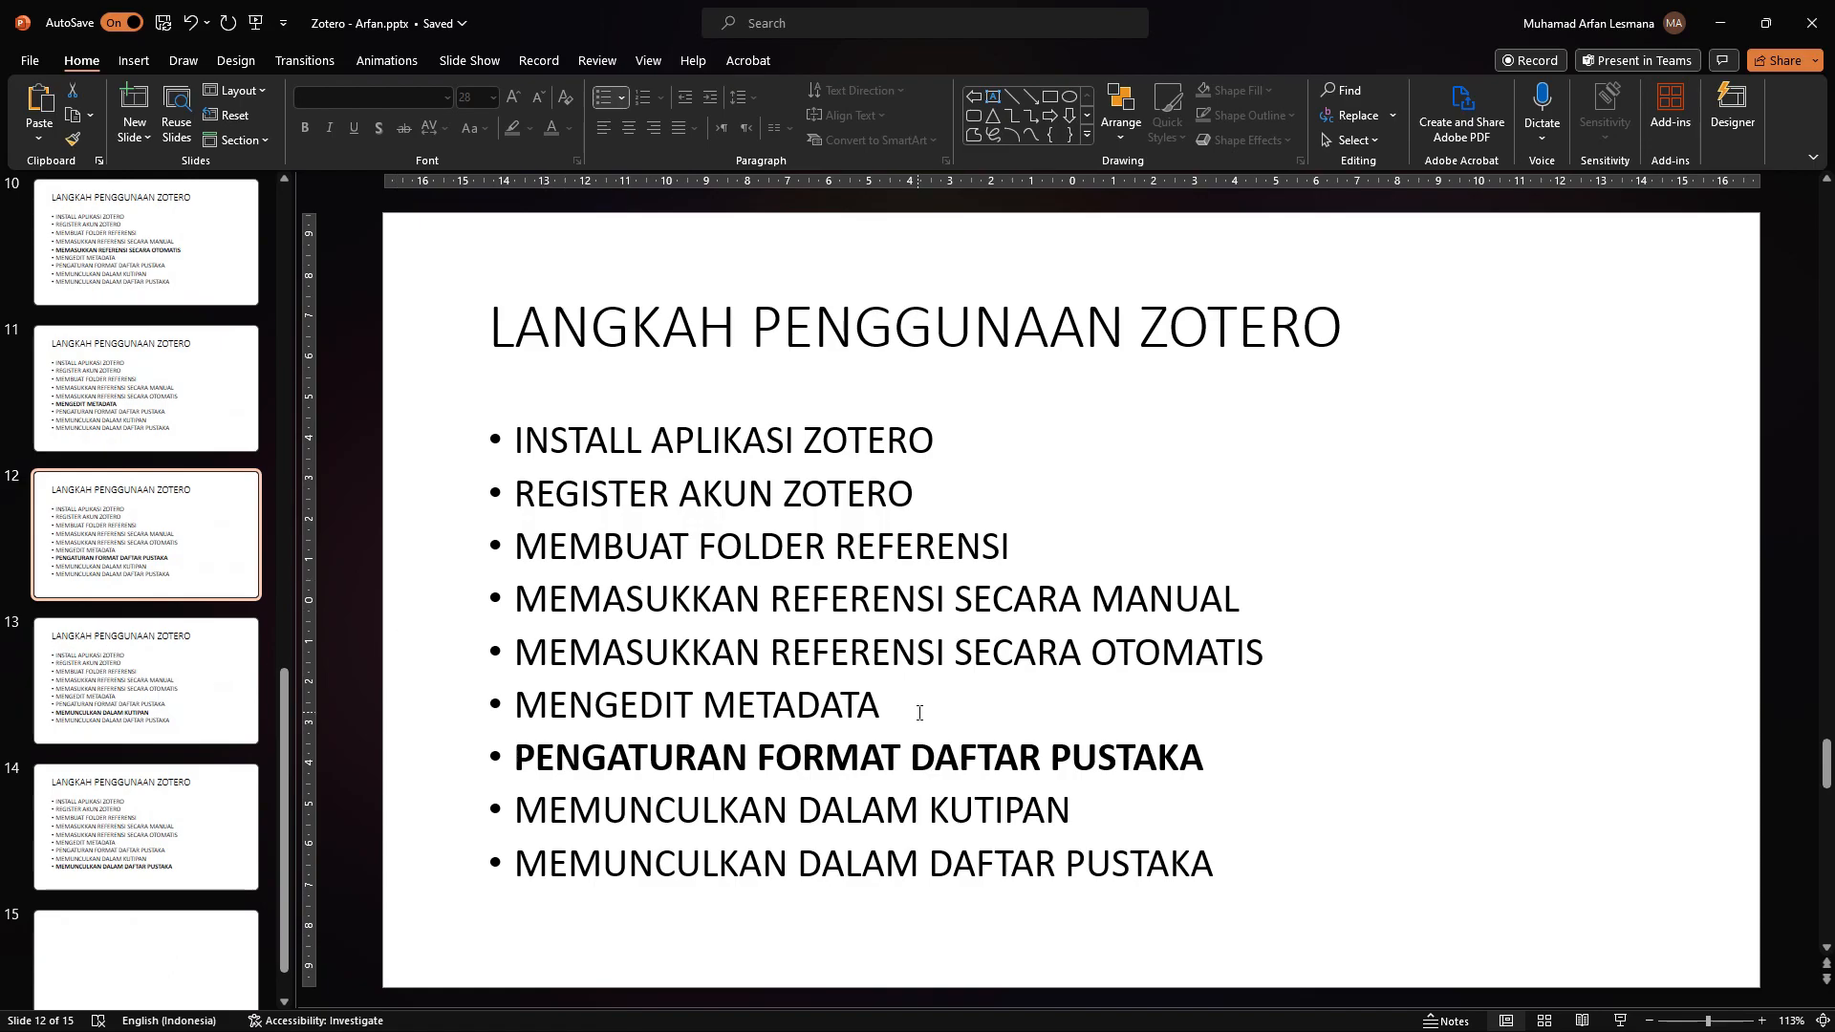
# - Launch Microsoft Word
pyautogui.moveTo(1212, 1009)
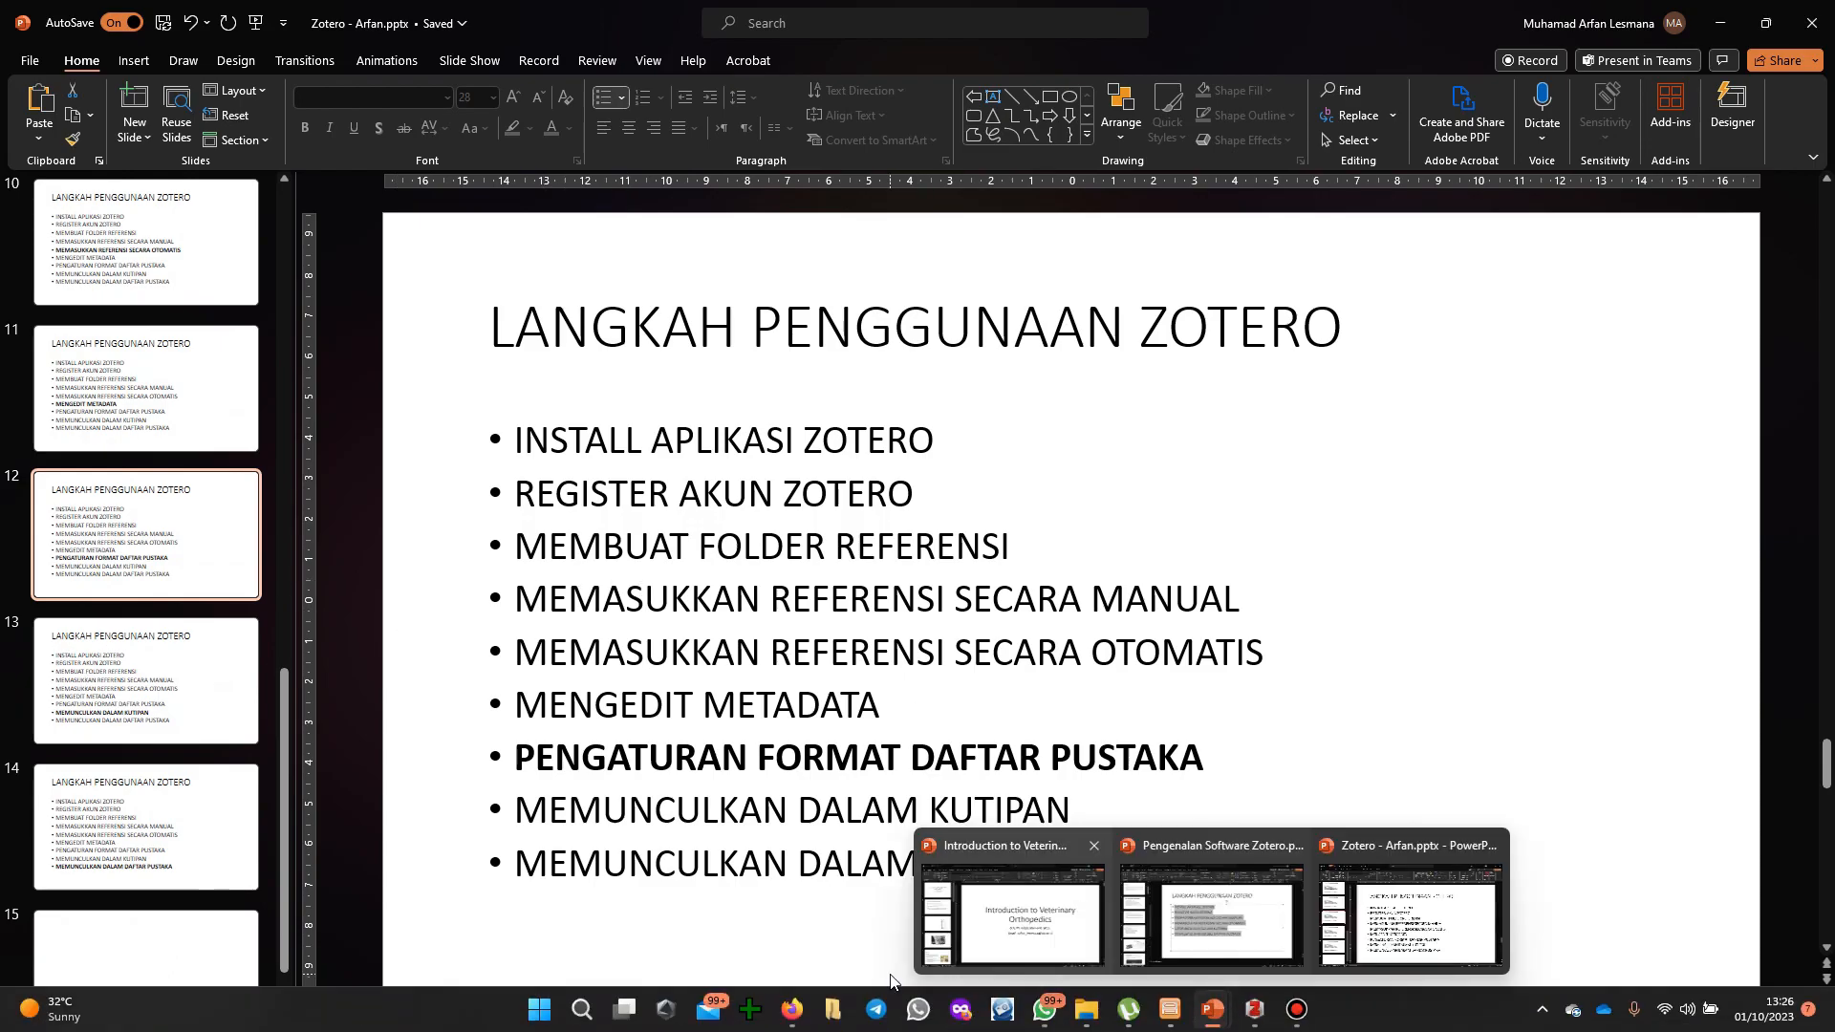
pyautogui.click(539, 1009)
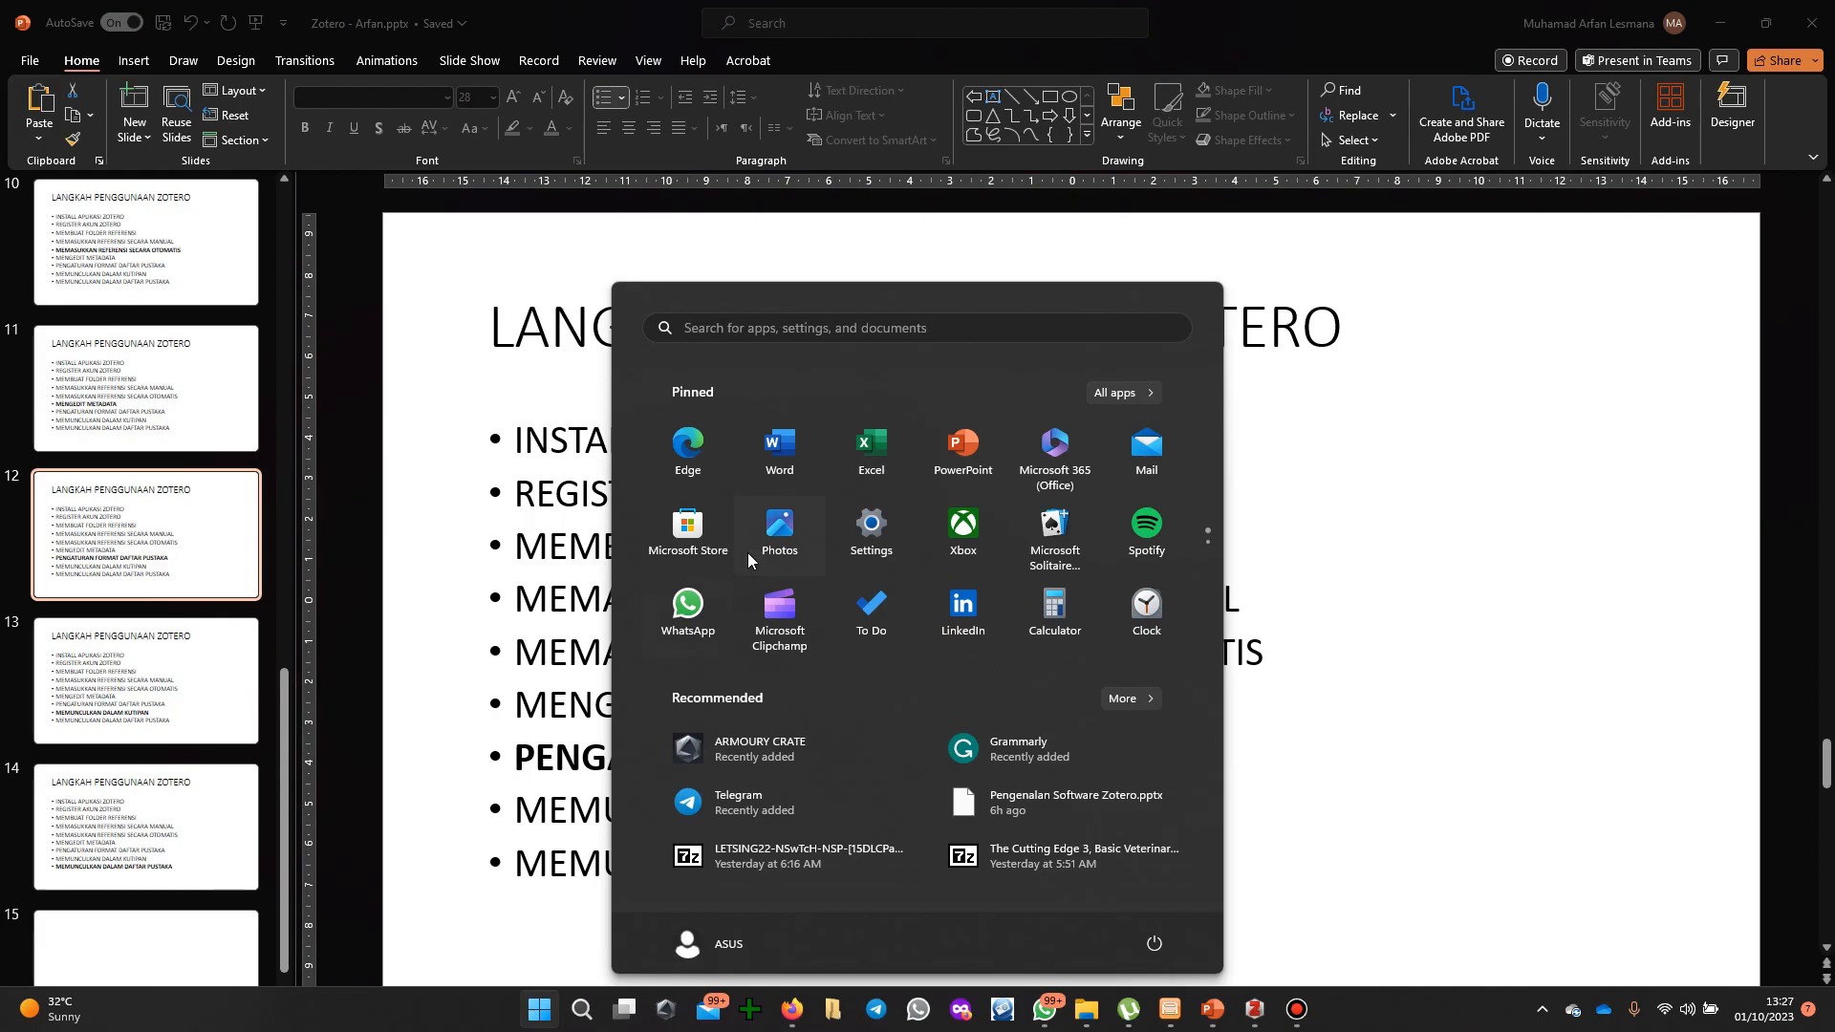
pyautogui.click(779, 449)
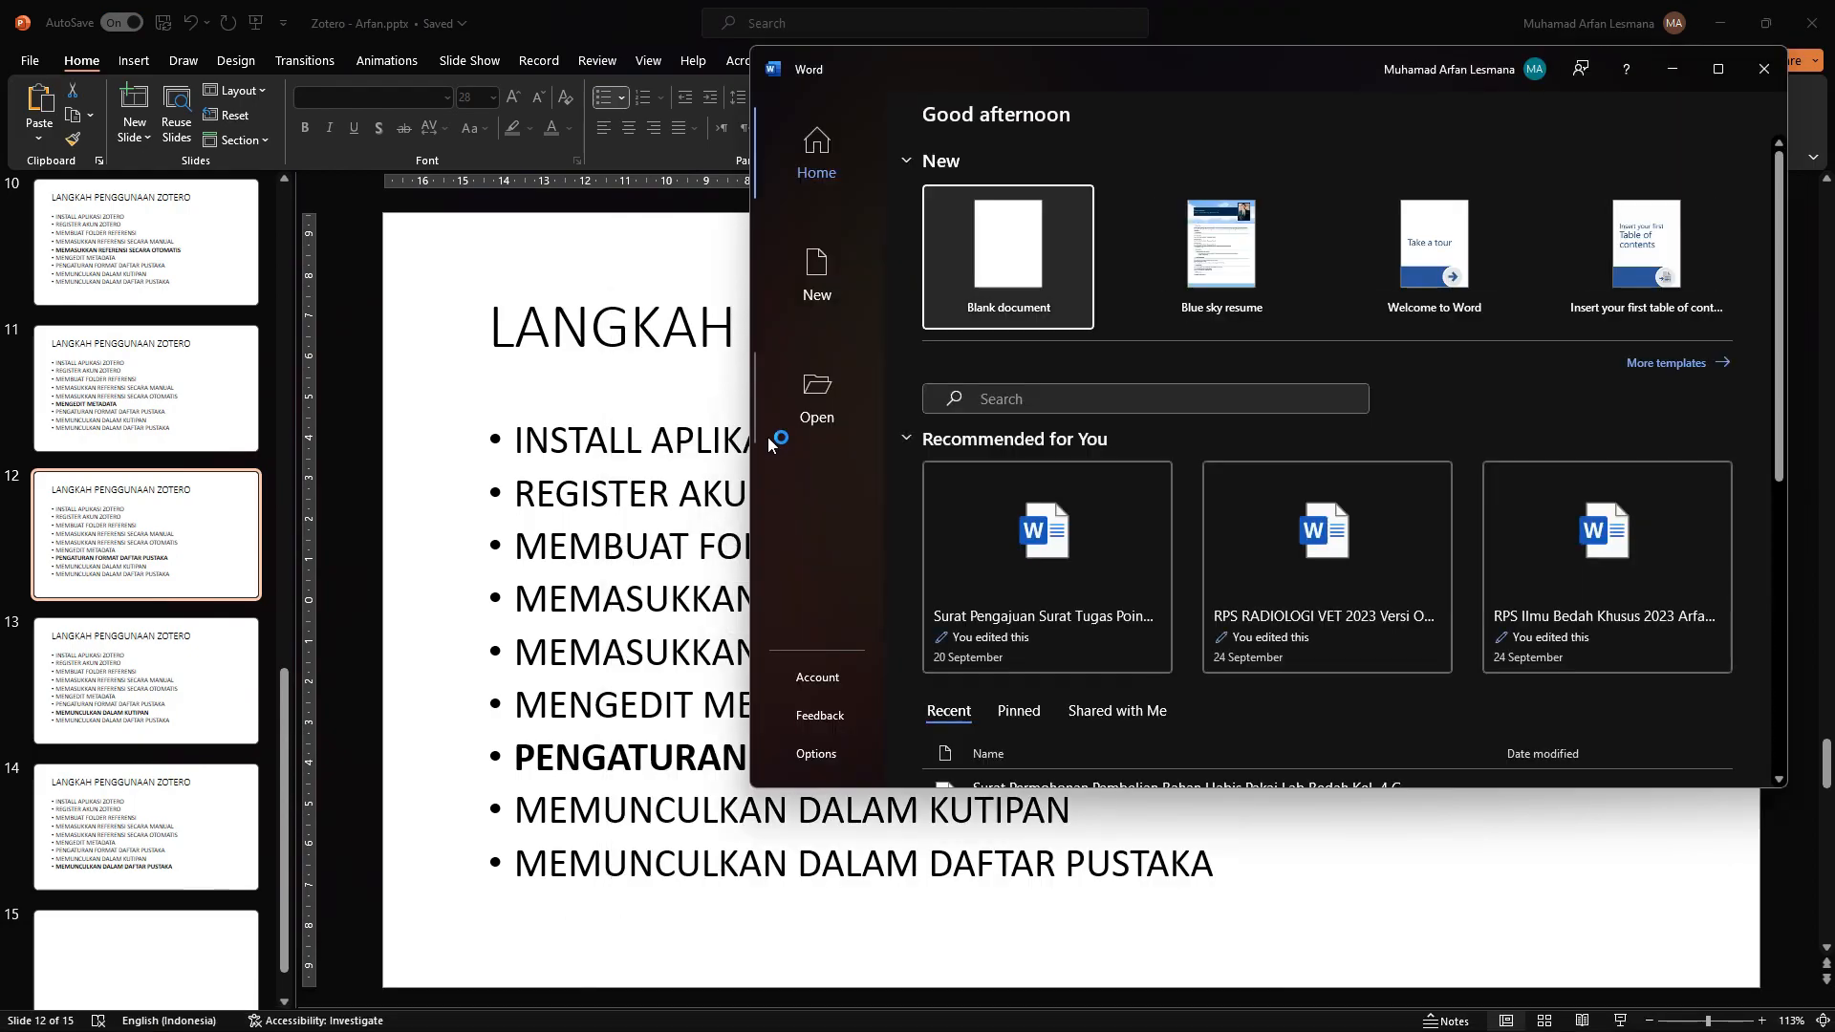
# - Create a blank document and maximize its window
pyautogui.click(984, 296)
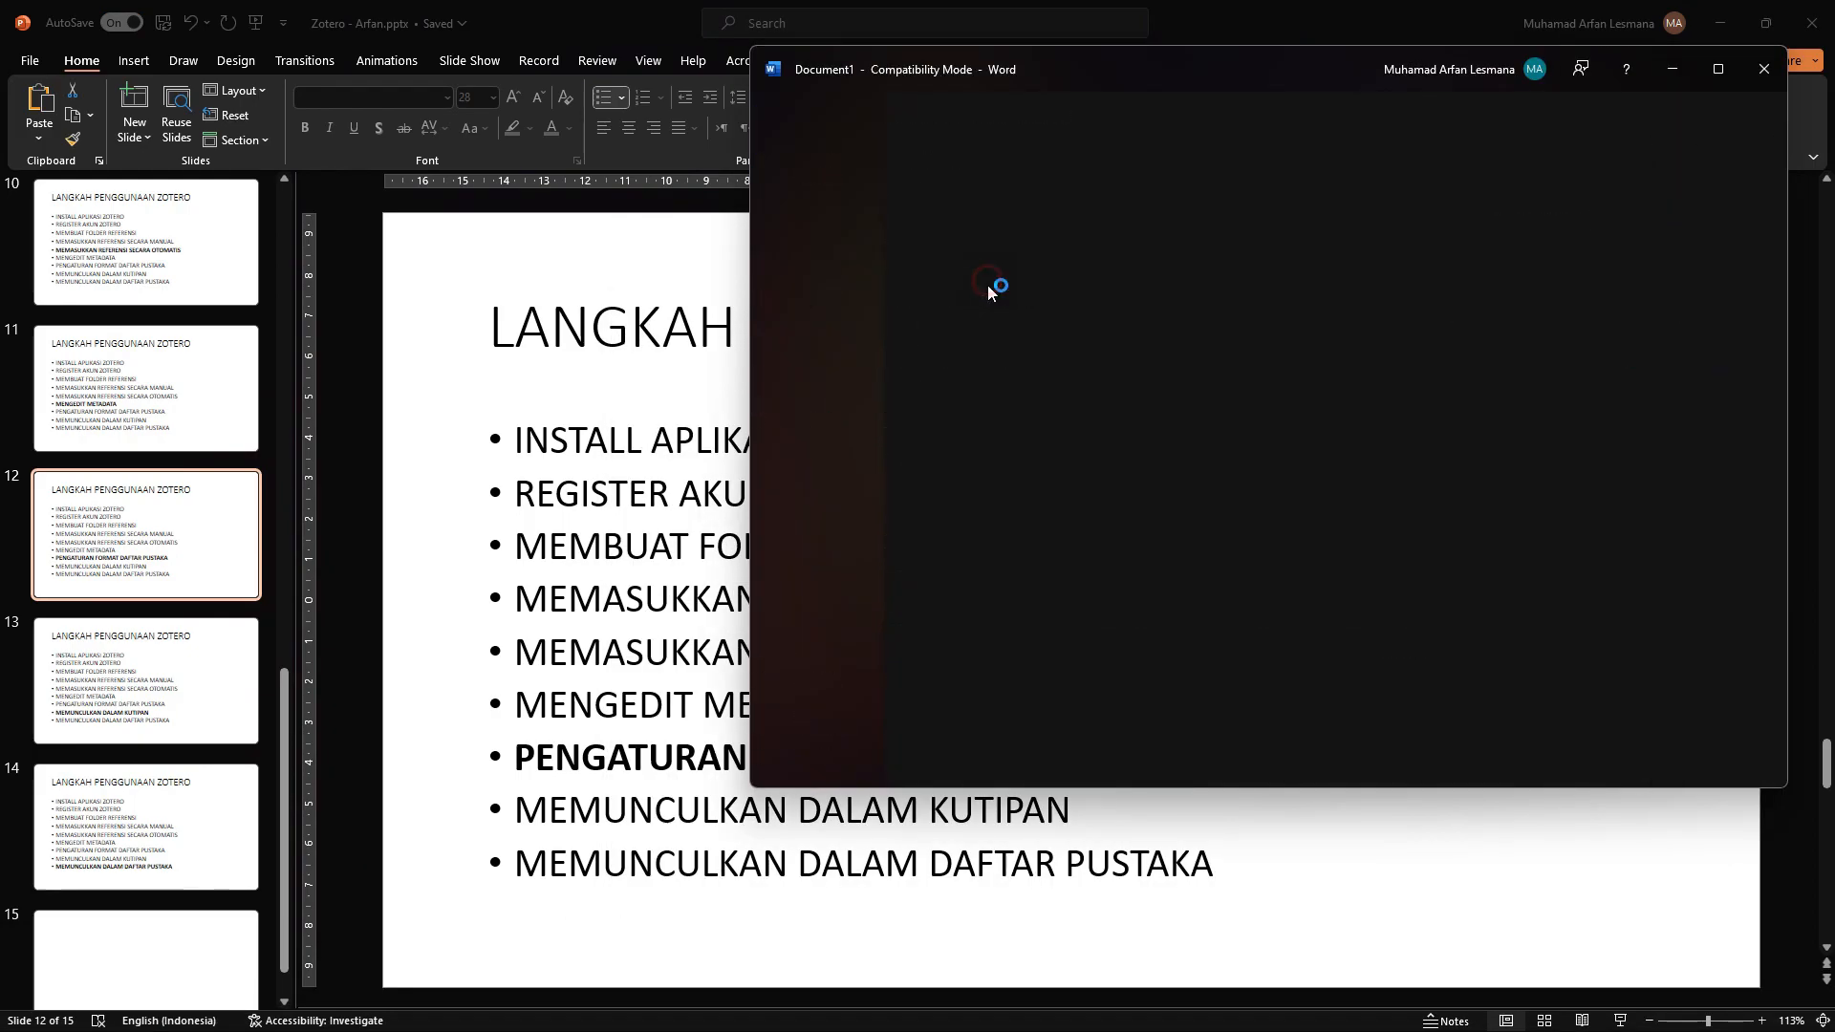
pyautogui.click(1717, 69)
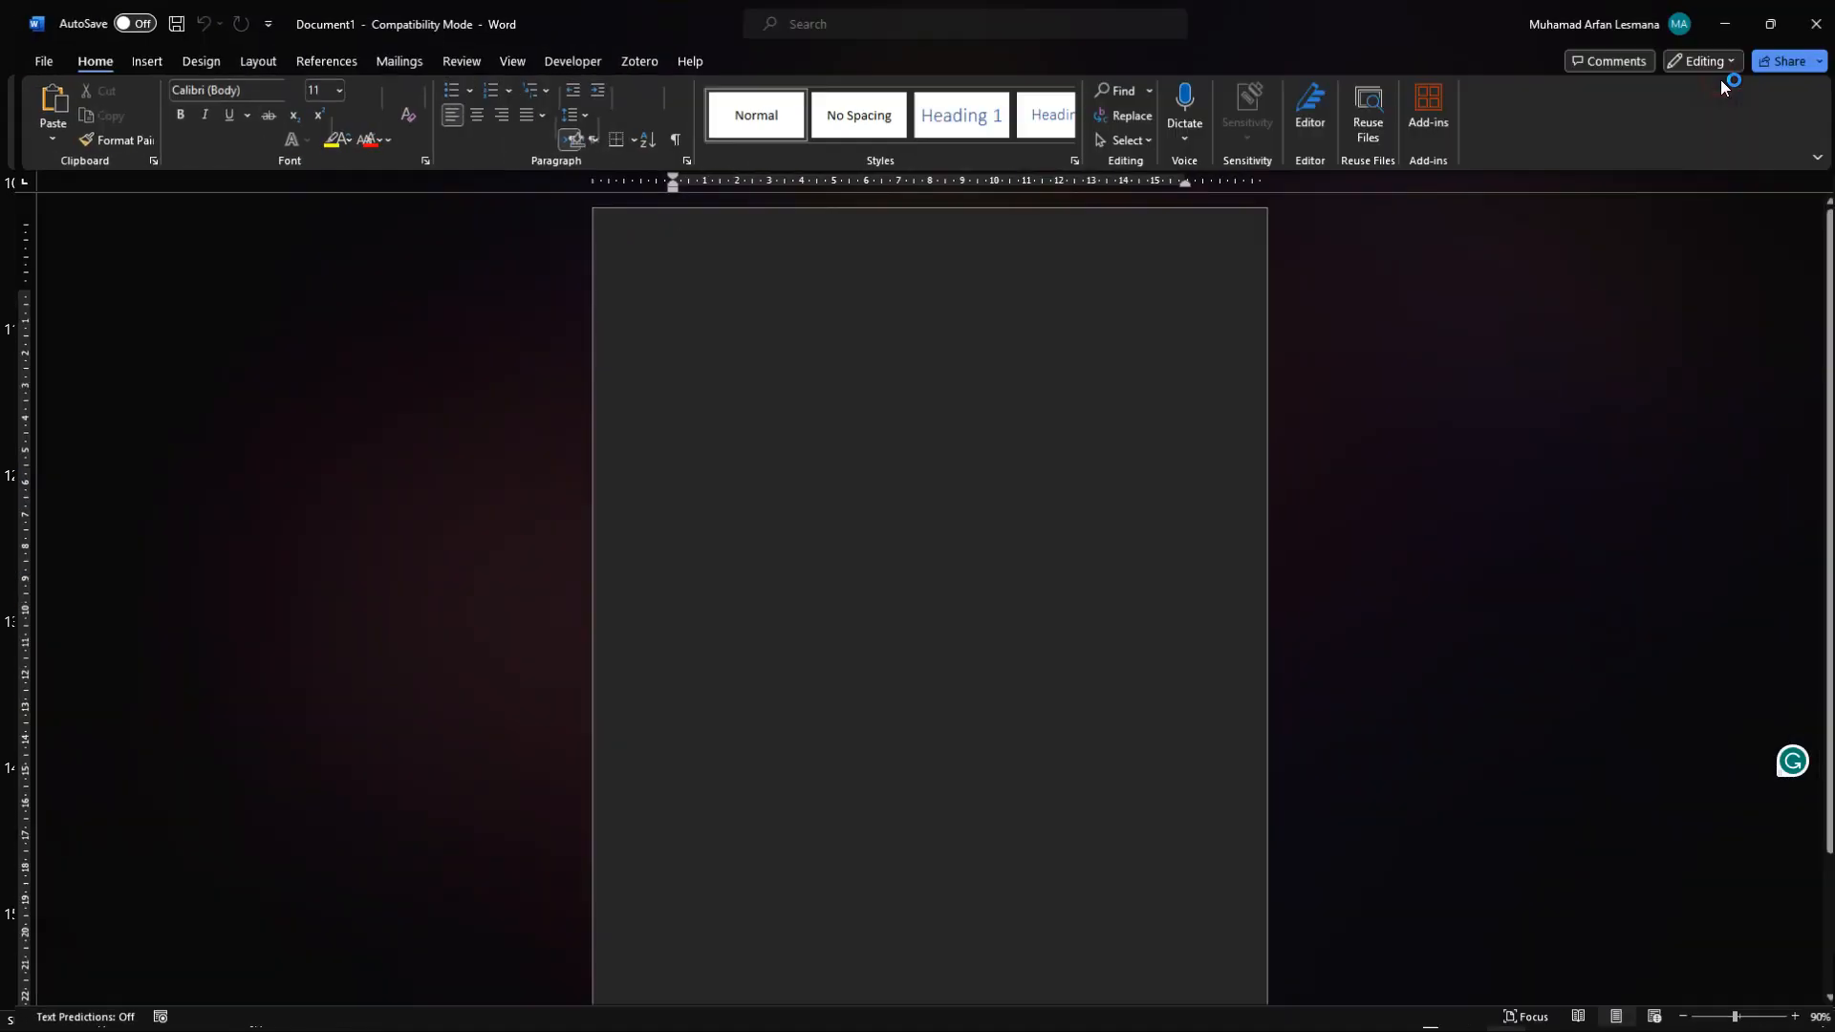
# - Switch to Firefox, search the web for "wikipedia" in a new tab and open the Wikipedia home page
pyautogui.click(770, 1009)
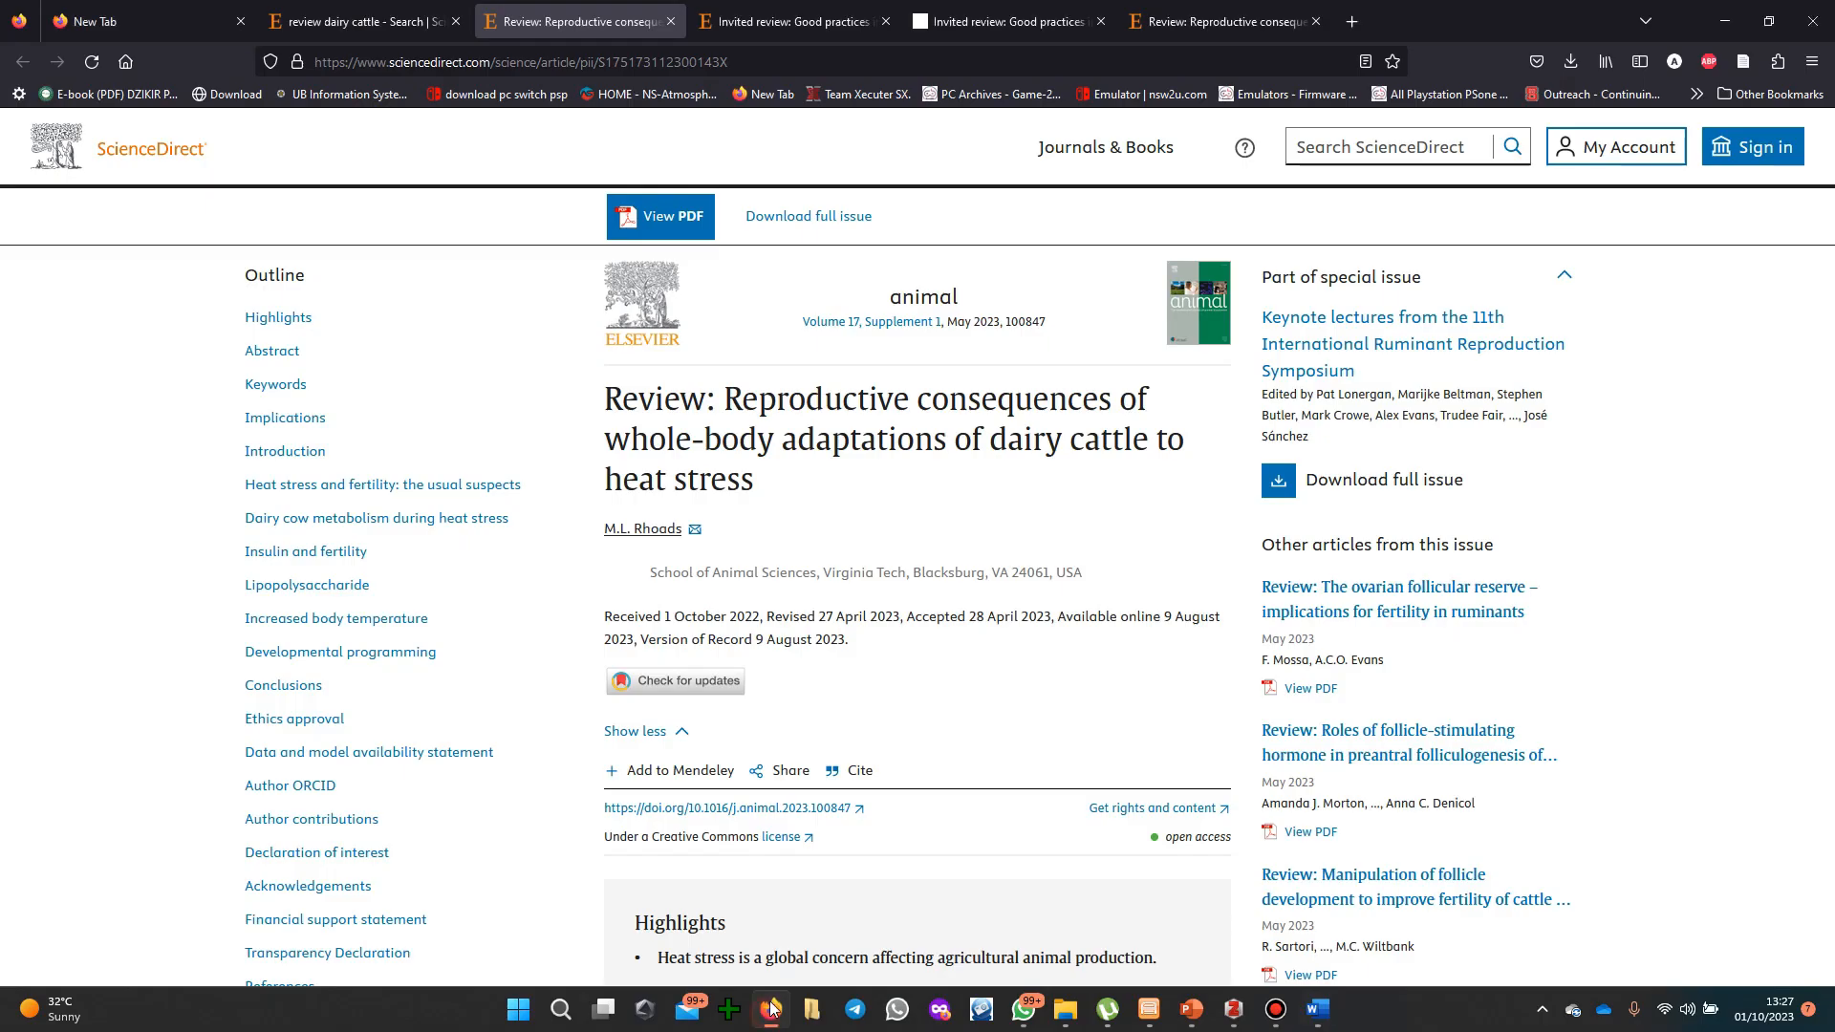
pyautogui.click(1351, 22)
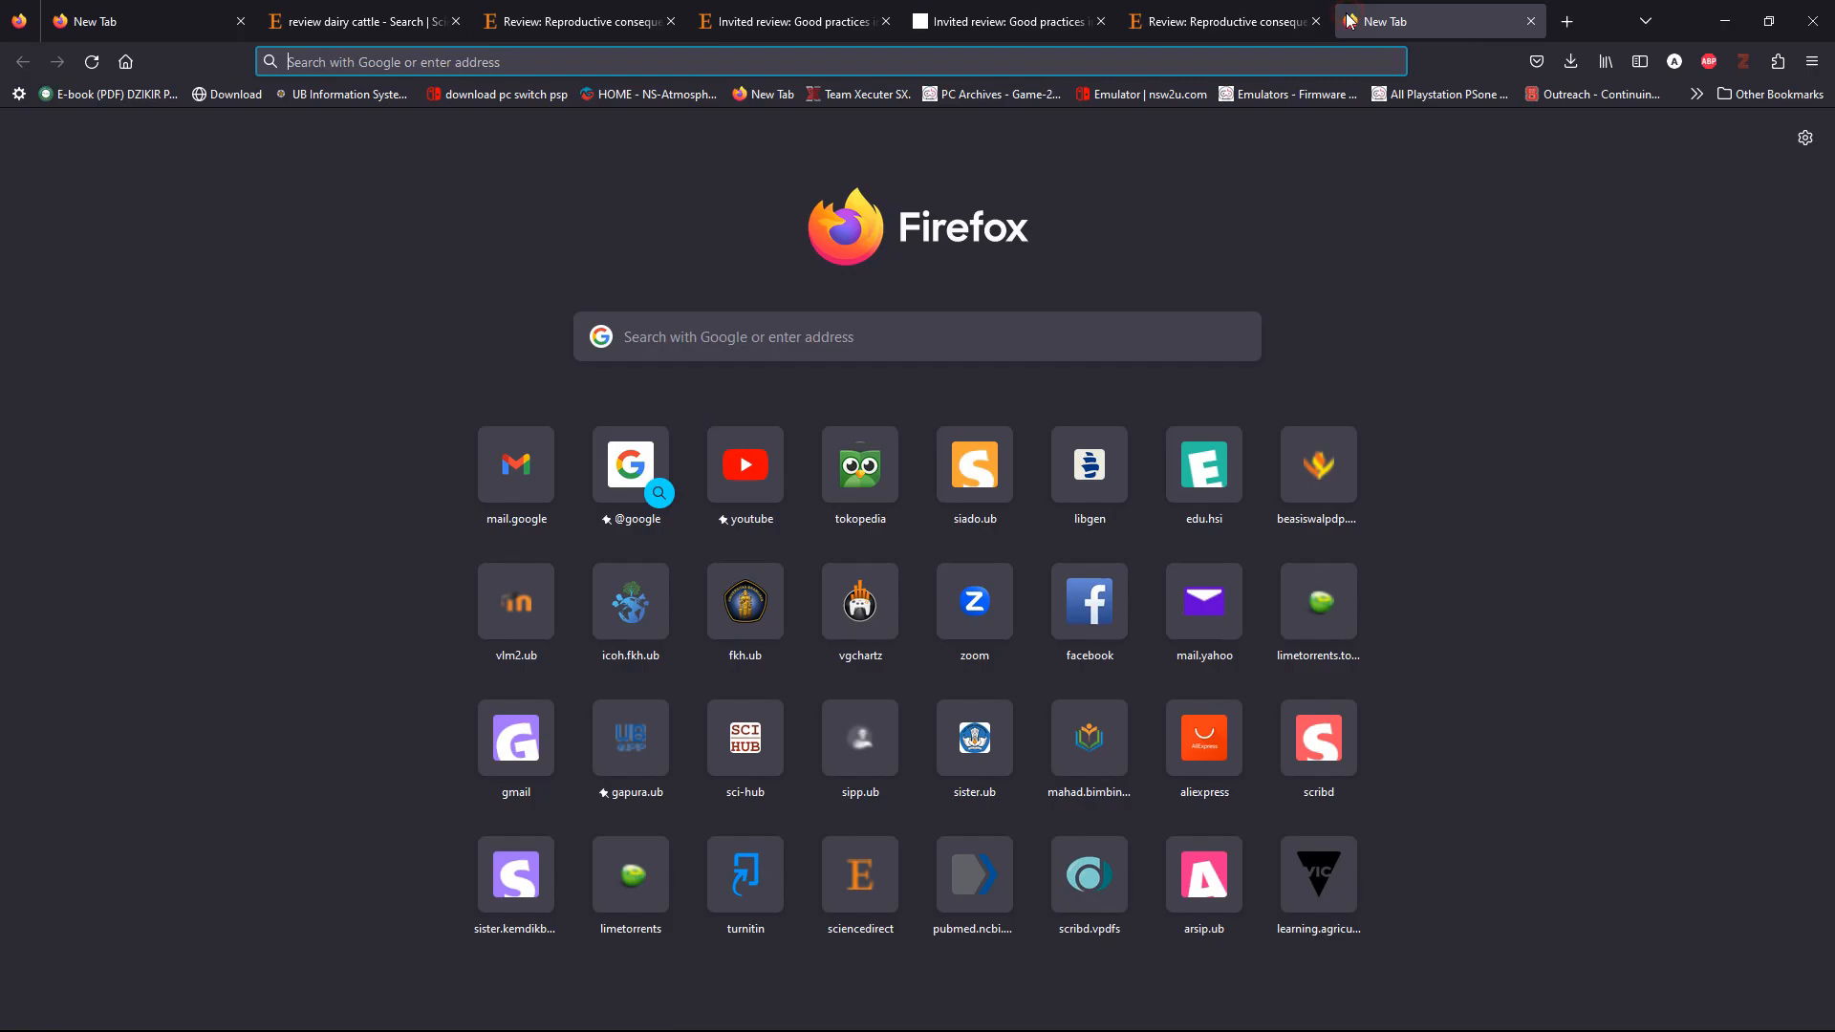
pyautogui.click(622, 61)
pyautogui.write('w')
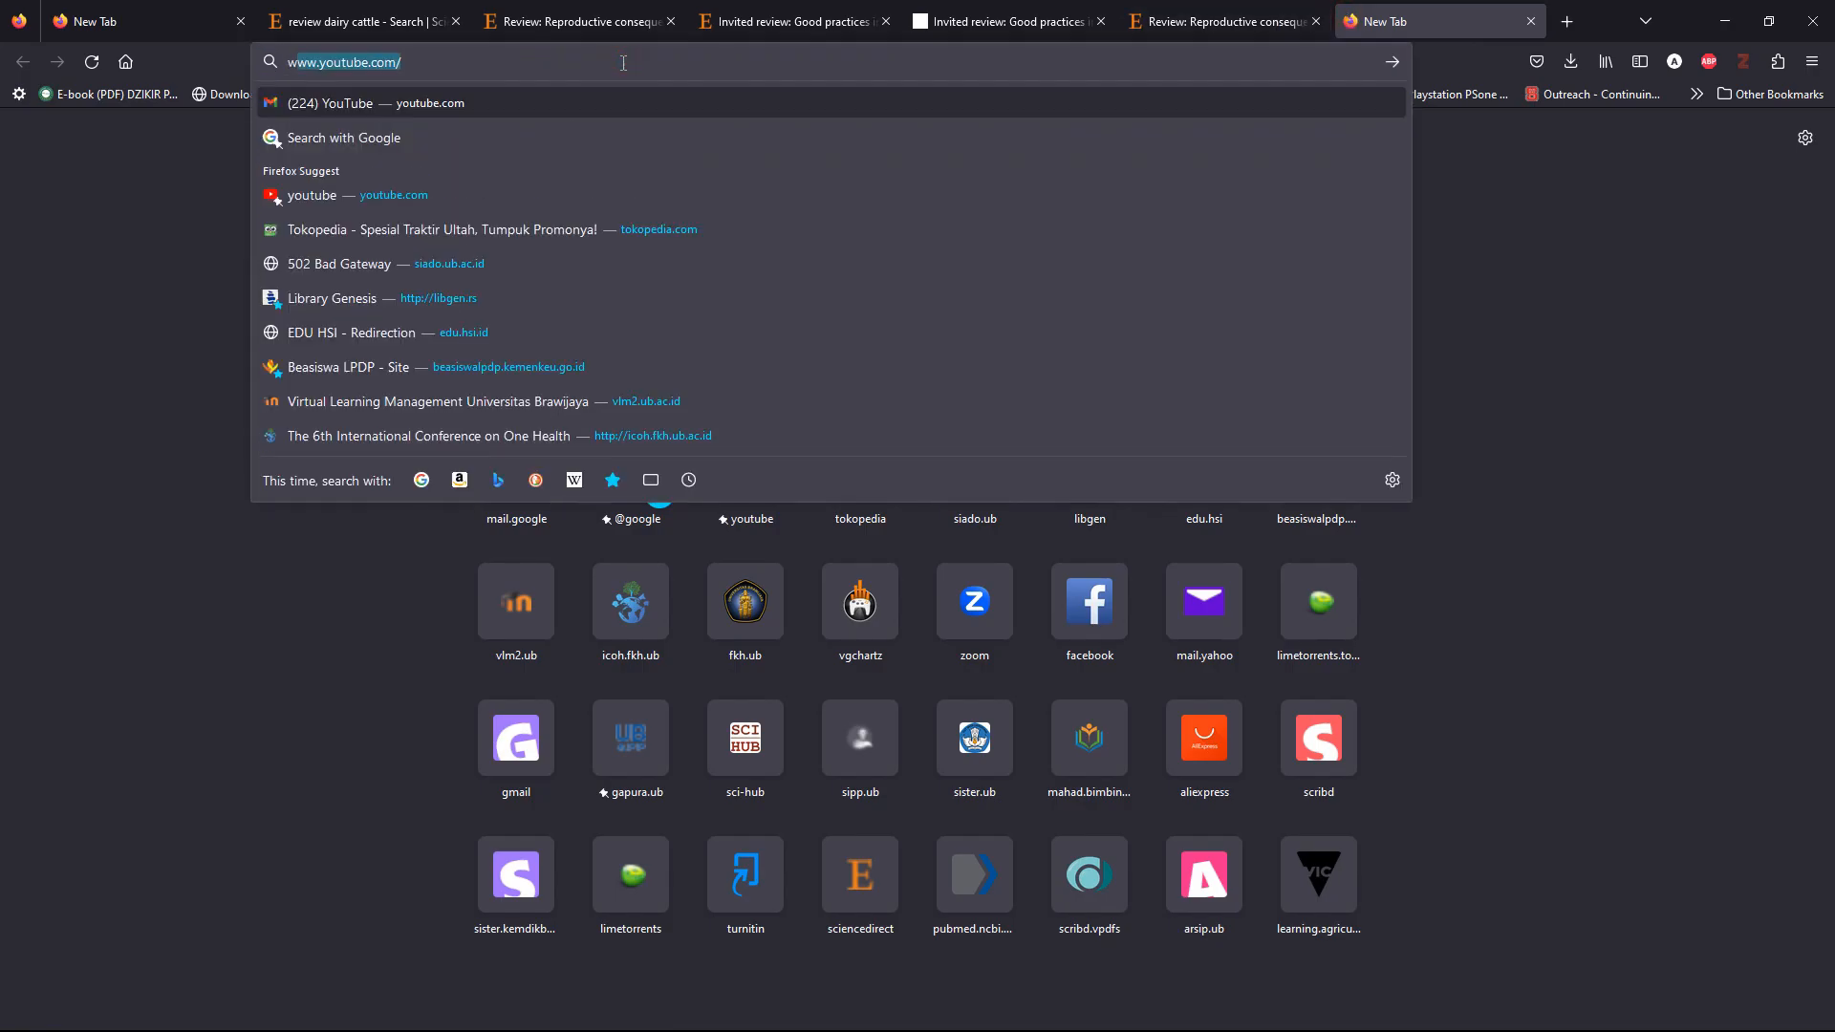
pyautogui.write('iki')
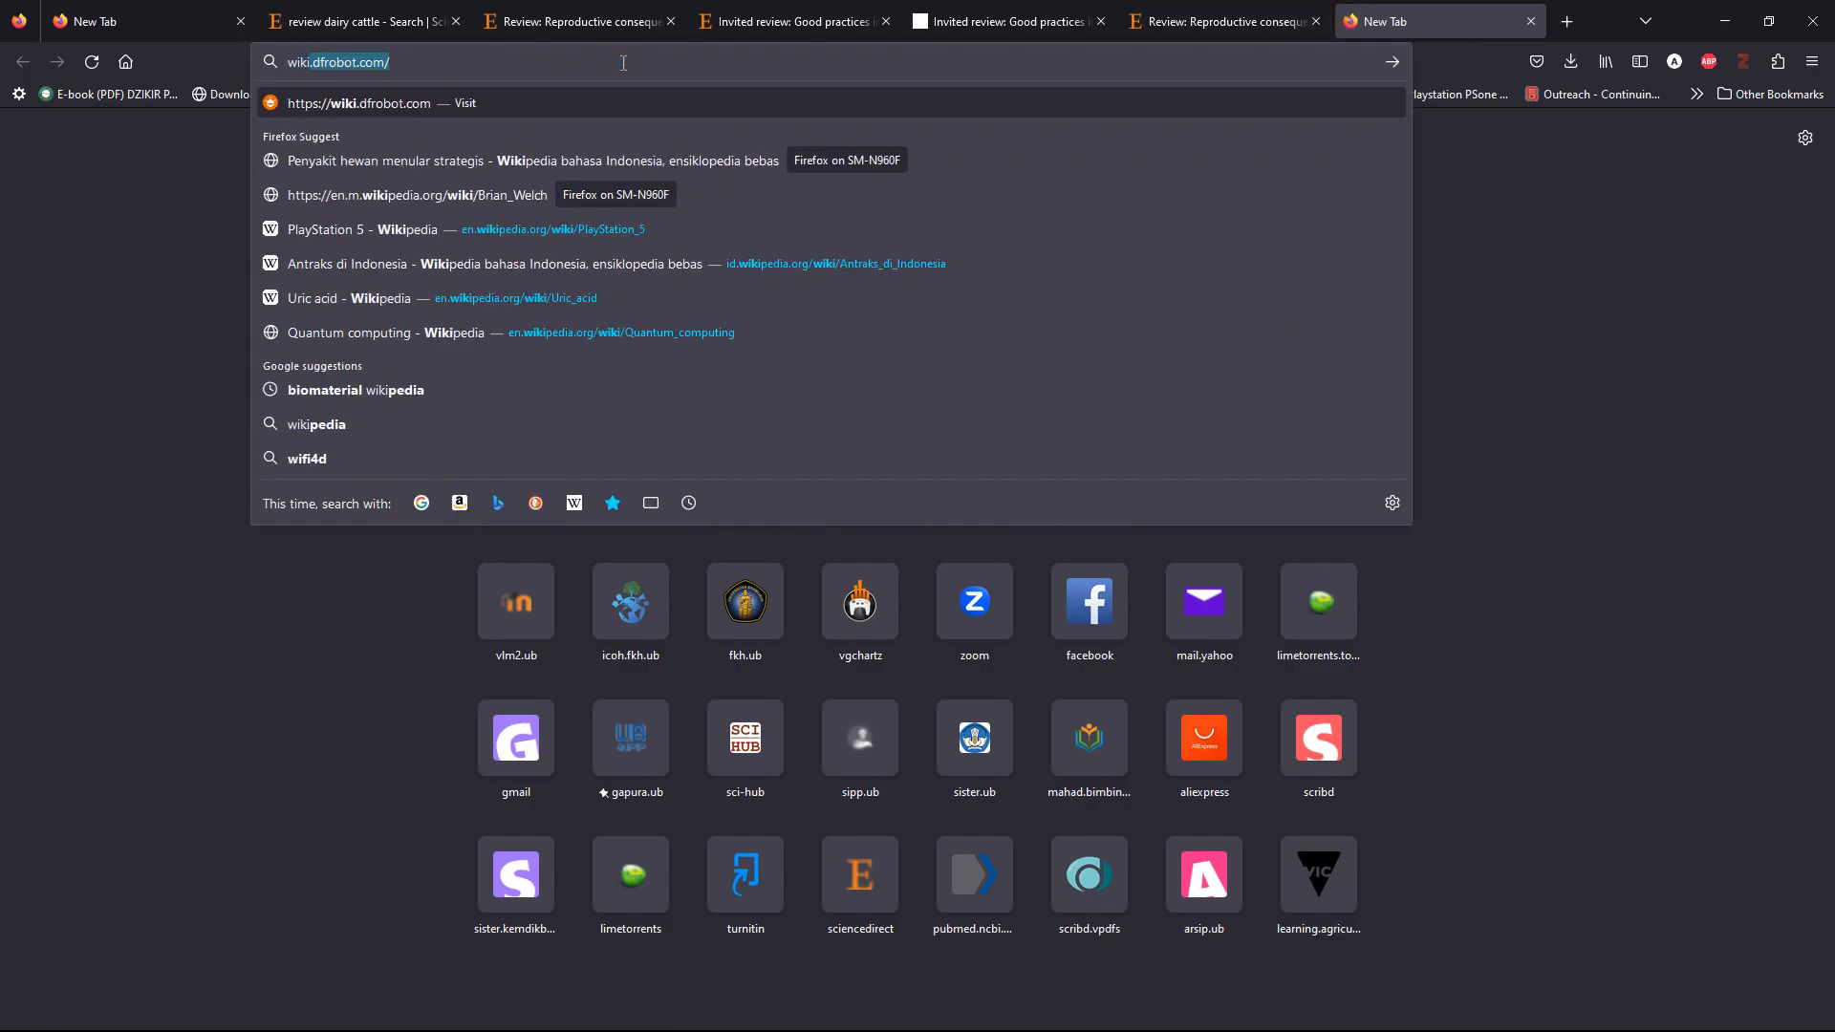
pyautogui.write('ped')
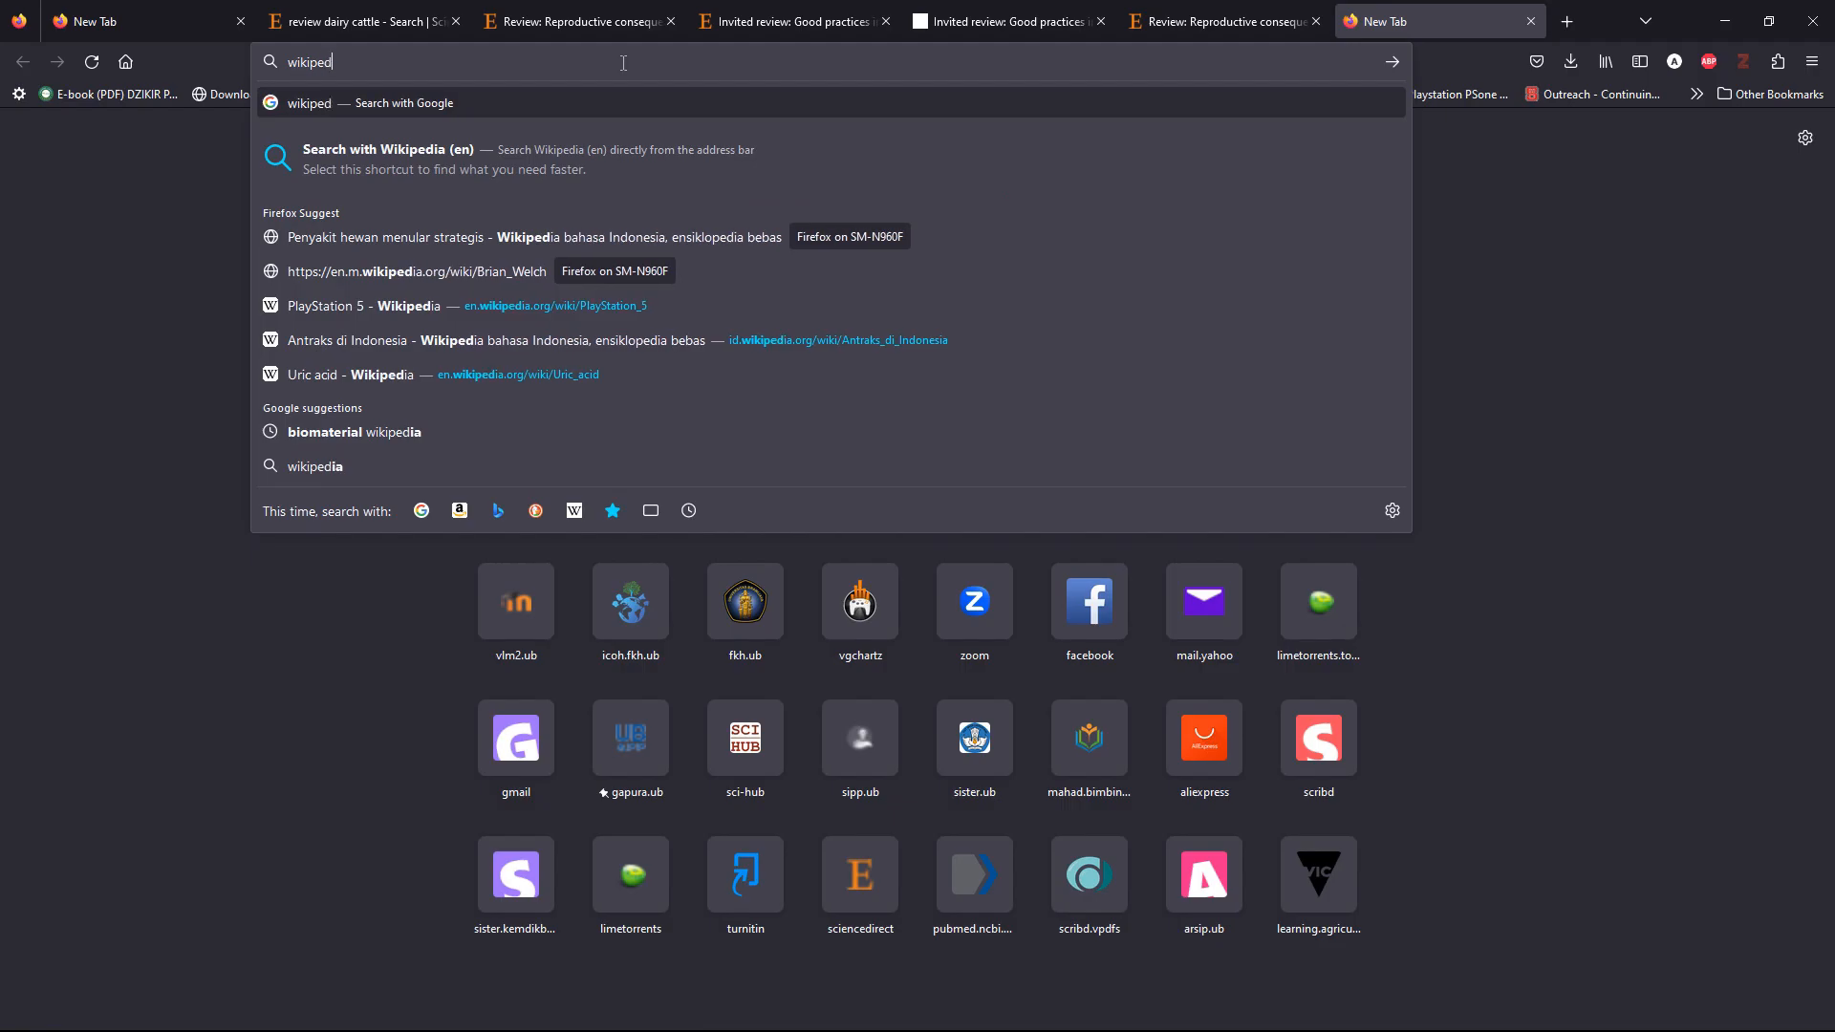
pyautogui.write('ia')
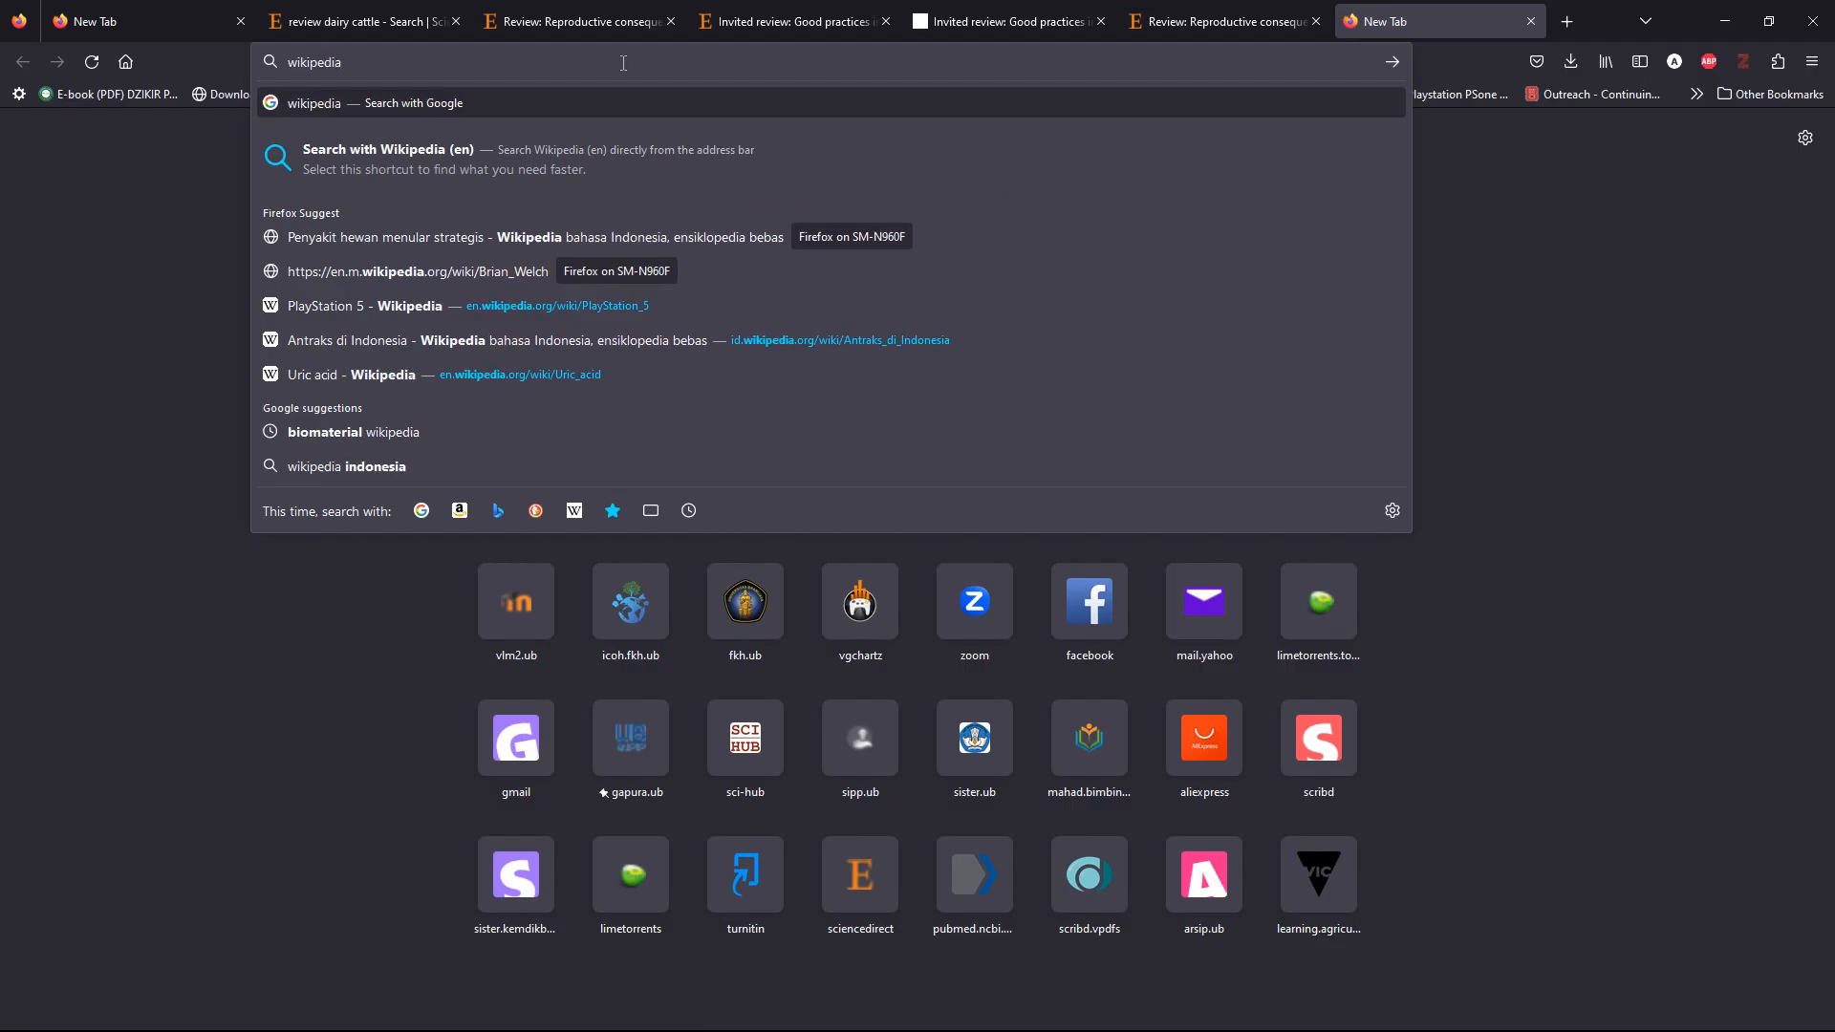
pyautogui.press('Return')
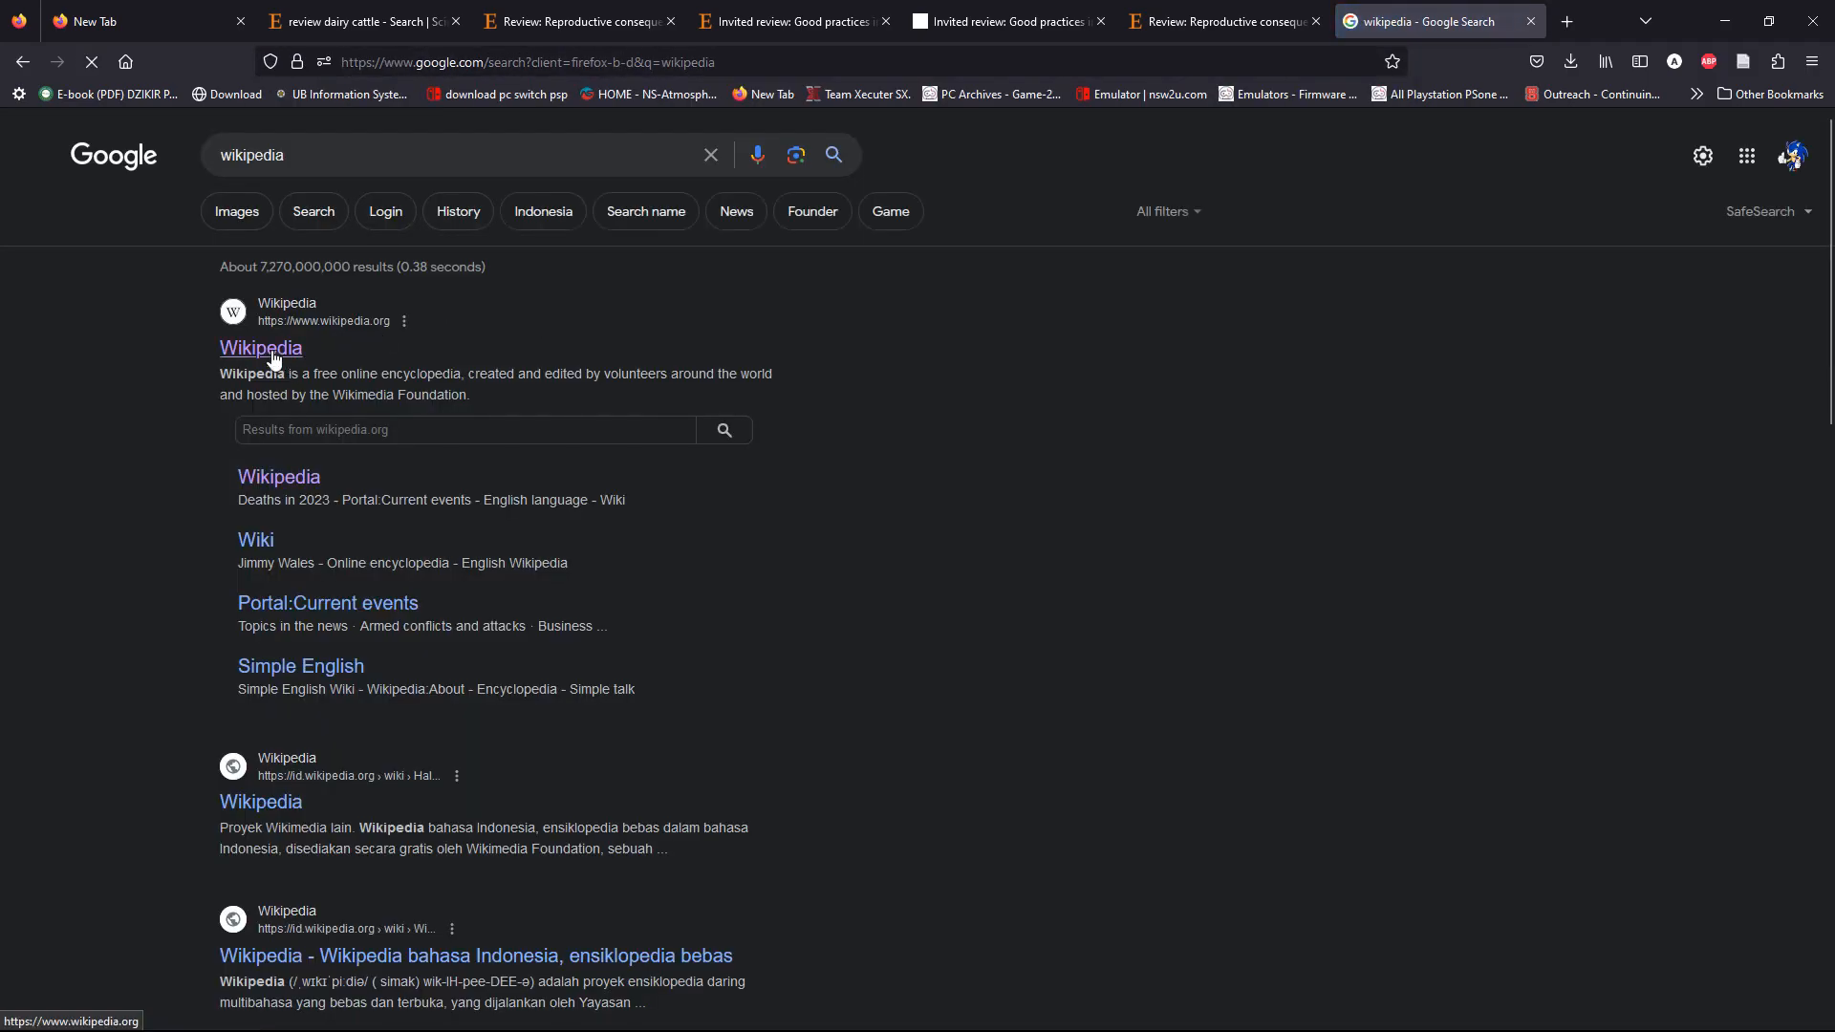
pyautogui.click(255, 350)
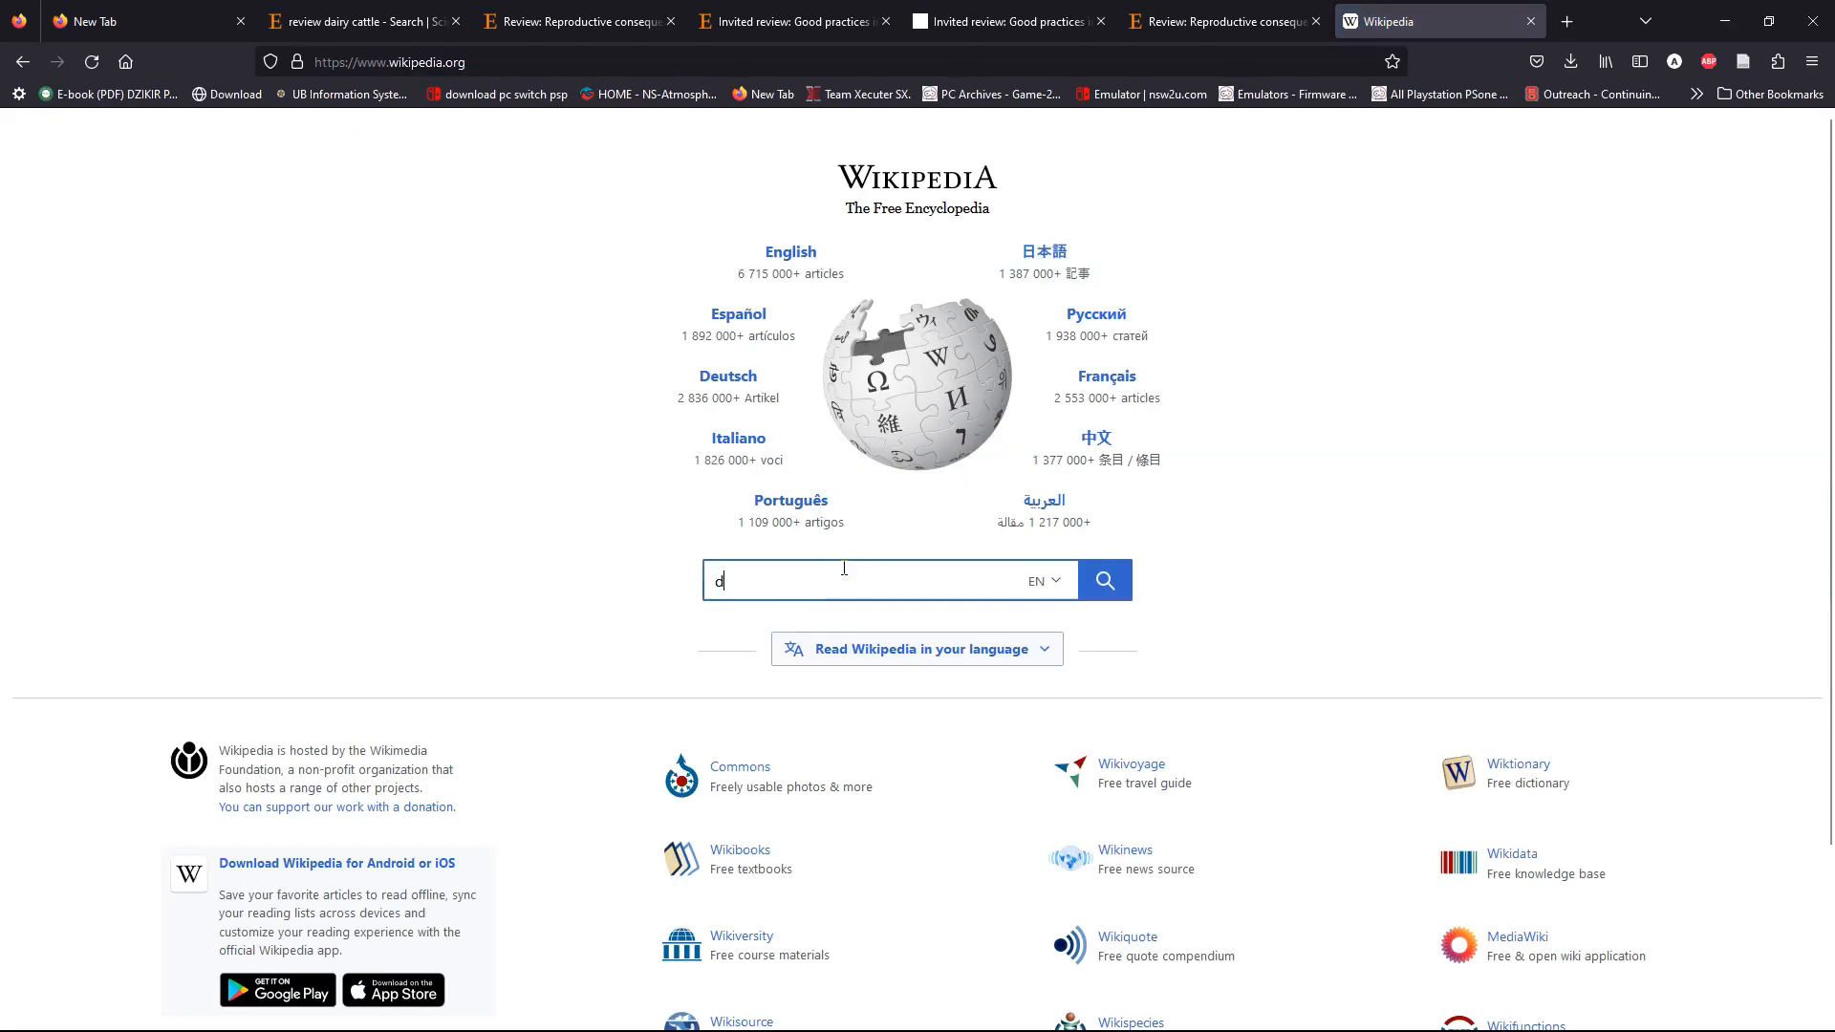
# - Search Wikipedia in English for "dairy cattle" and open the Dairy cattle article
pyautogui.write('ai')
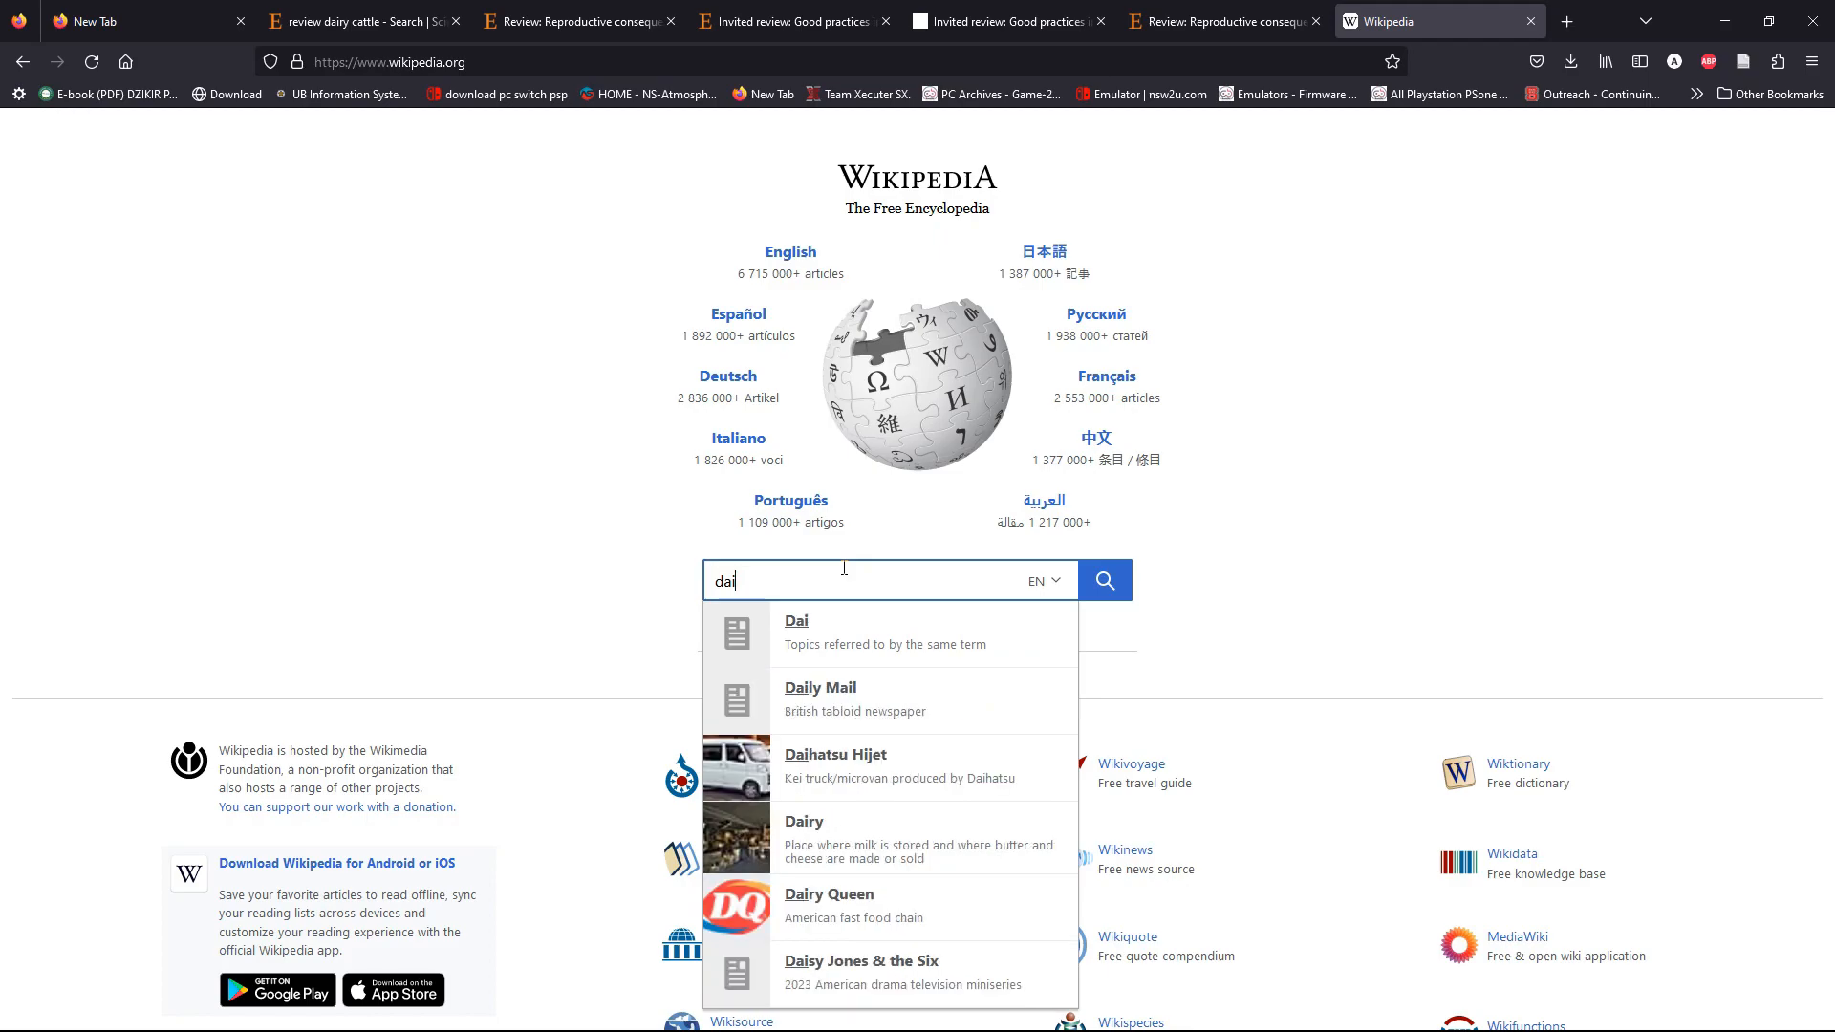
pyautogui.write('ry ')
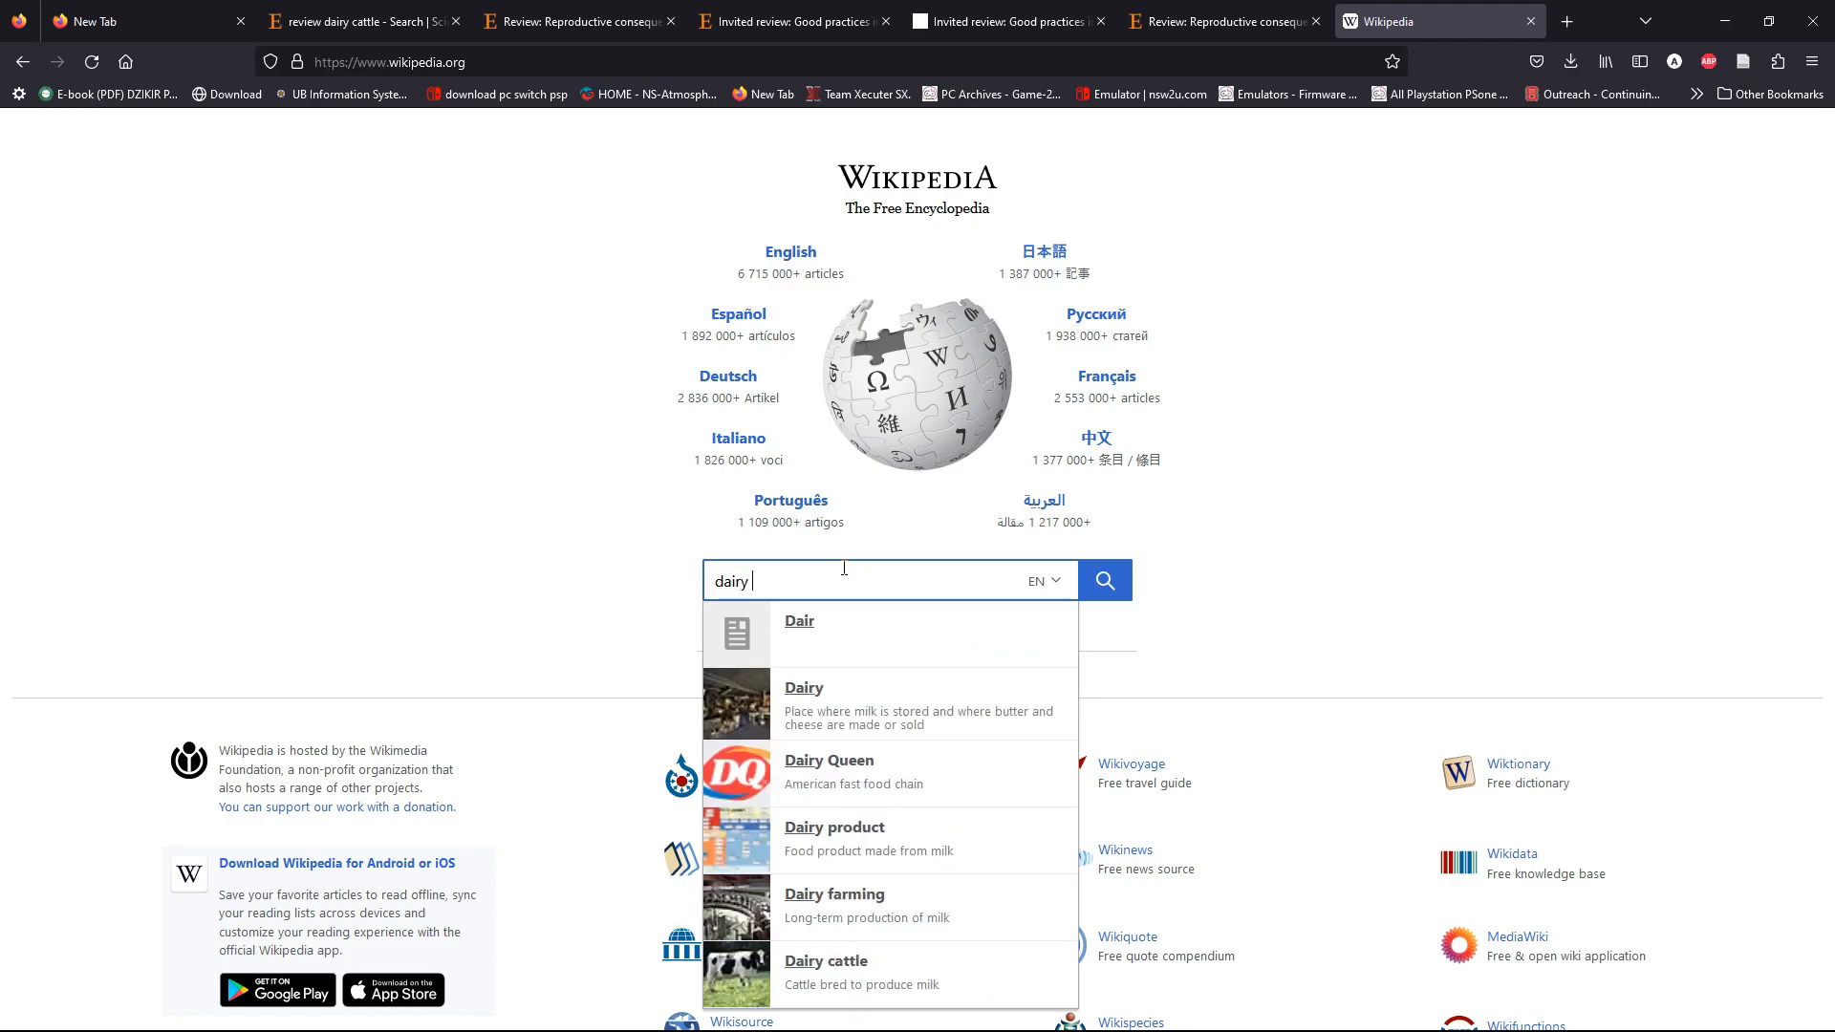
pyautogui.write('cattle')
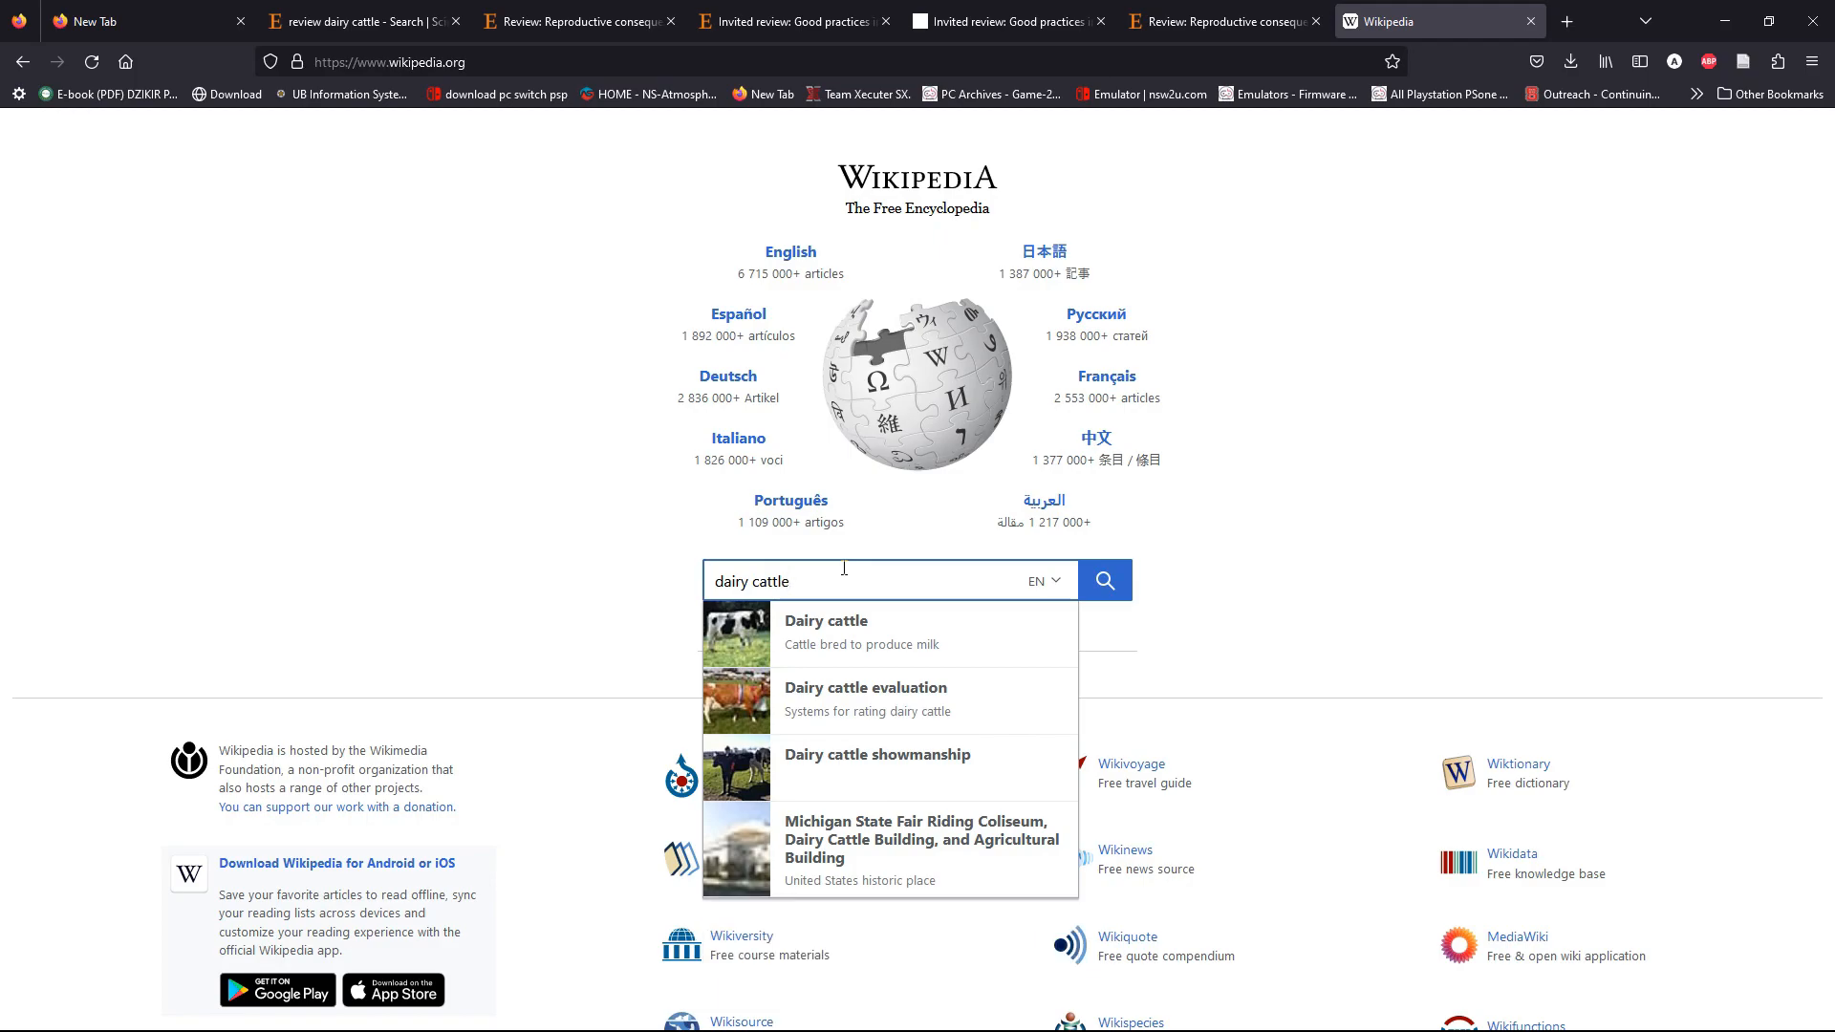
pyautogui.click(839, 632)
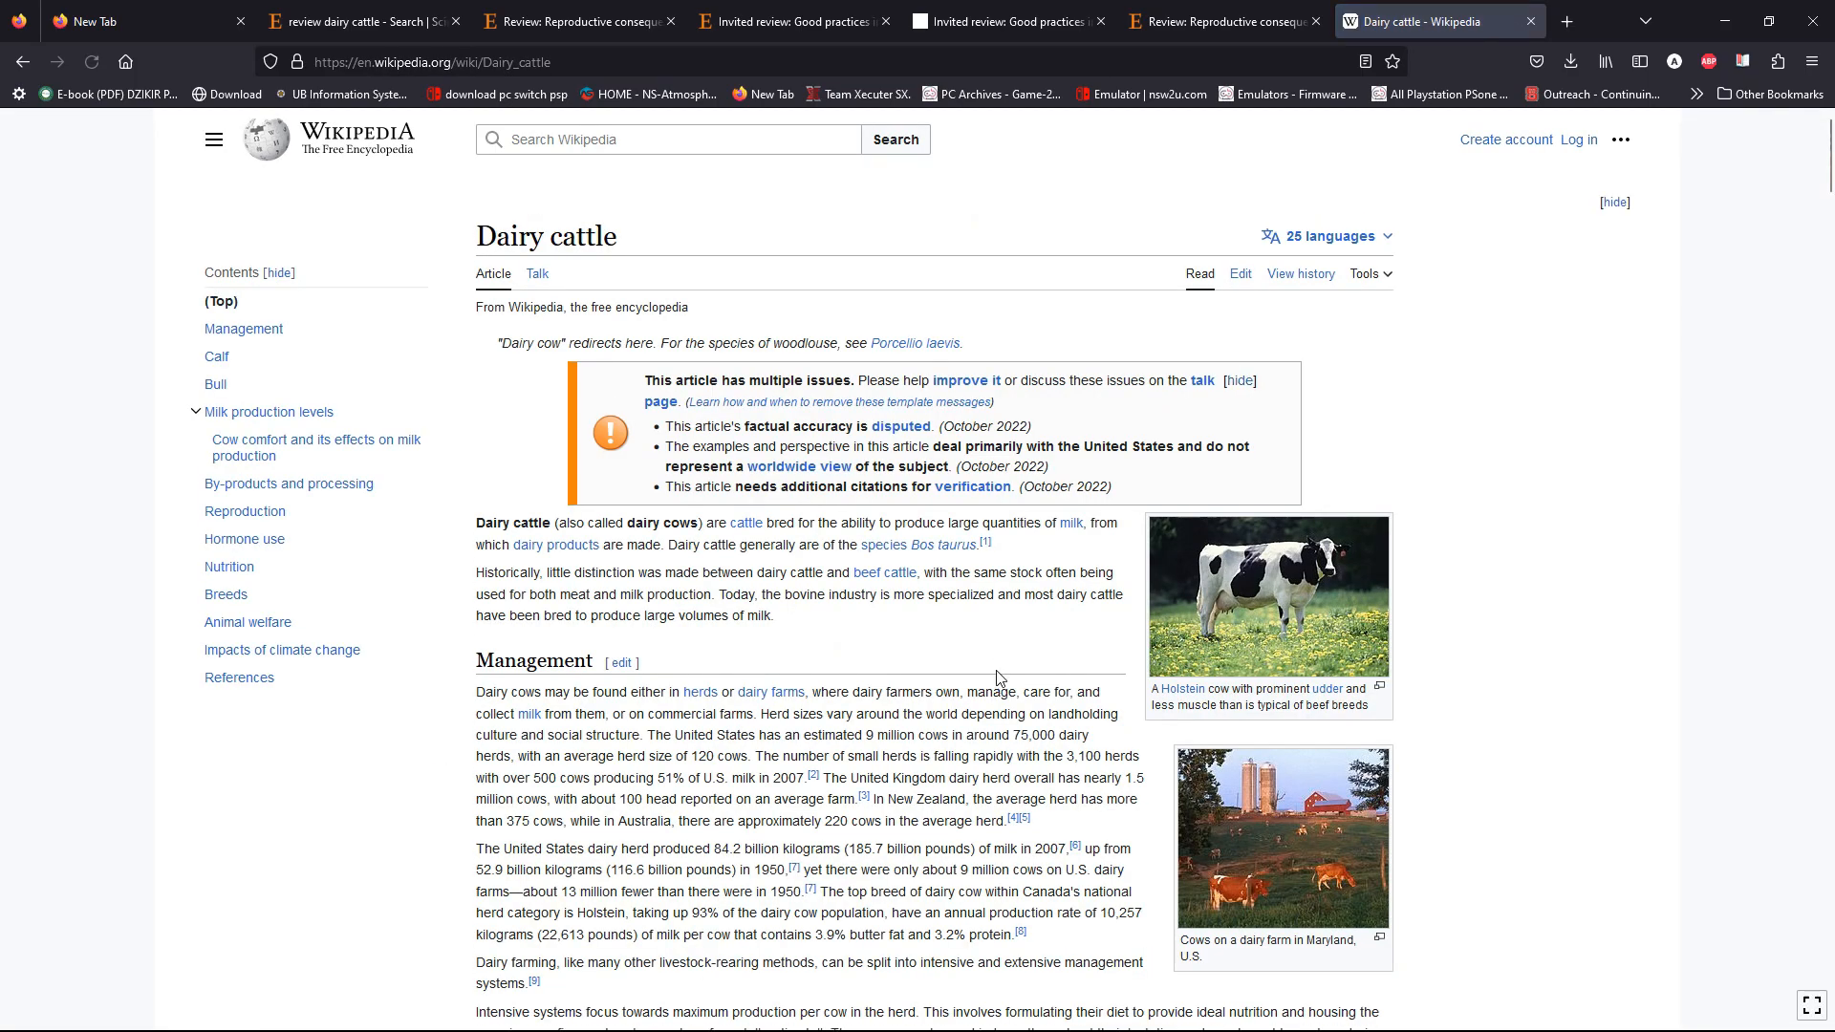
# - Save the Dairy cattle Wikipedia article to Zotero's Dairy Cattle collection with the browser connector
pyautogui.moveTo(1830, 178); pyautogui.dragTo(1817, 142)
pyautogui.moveTo(1830, 175)
pyautogui.mouseDown()
pyautogui.moveTo(1758, 837)
pyautogui.moveTo(1831, 143)
pyautogui.mouseUp()
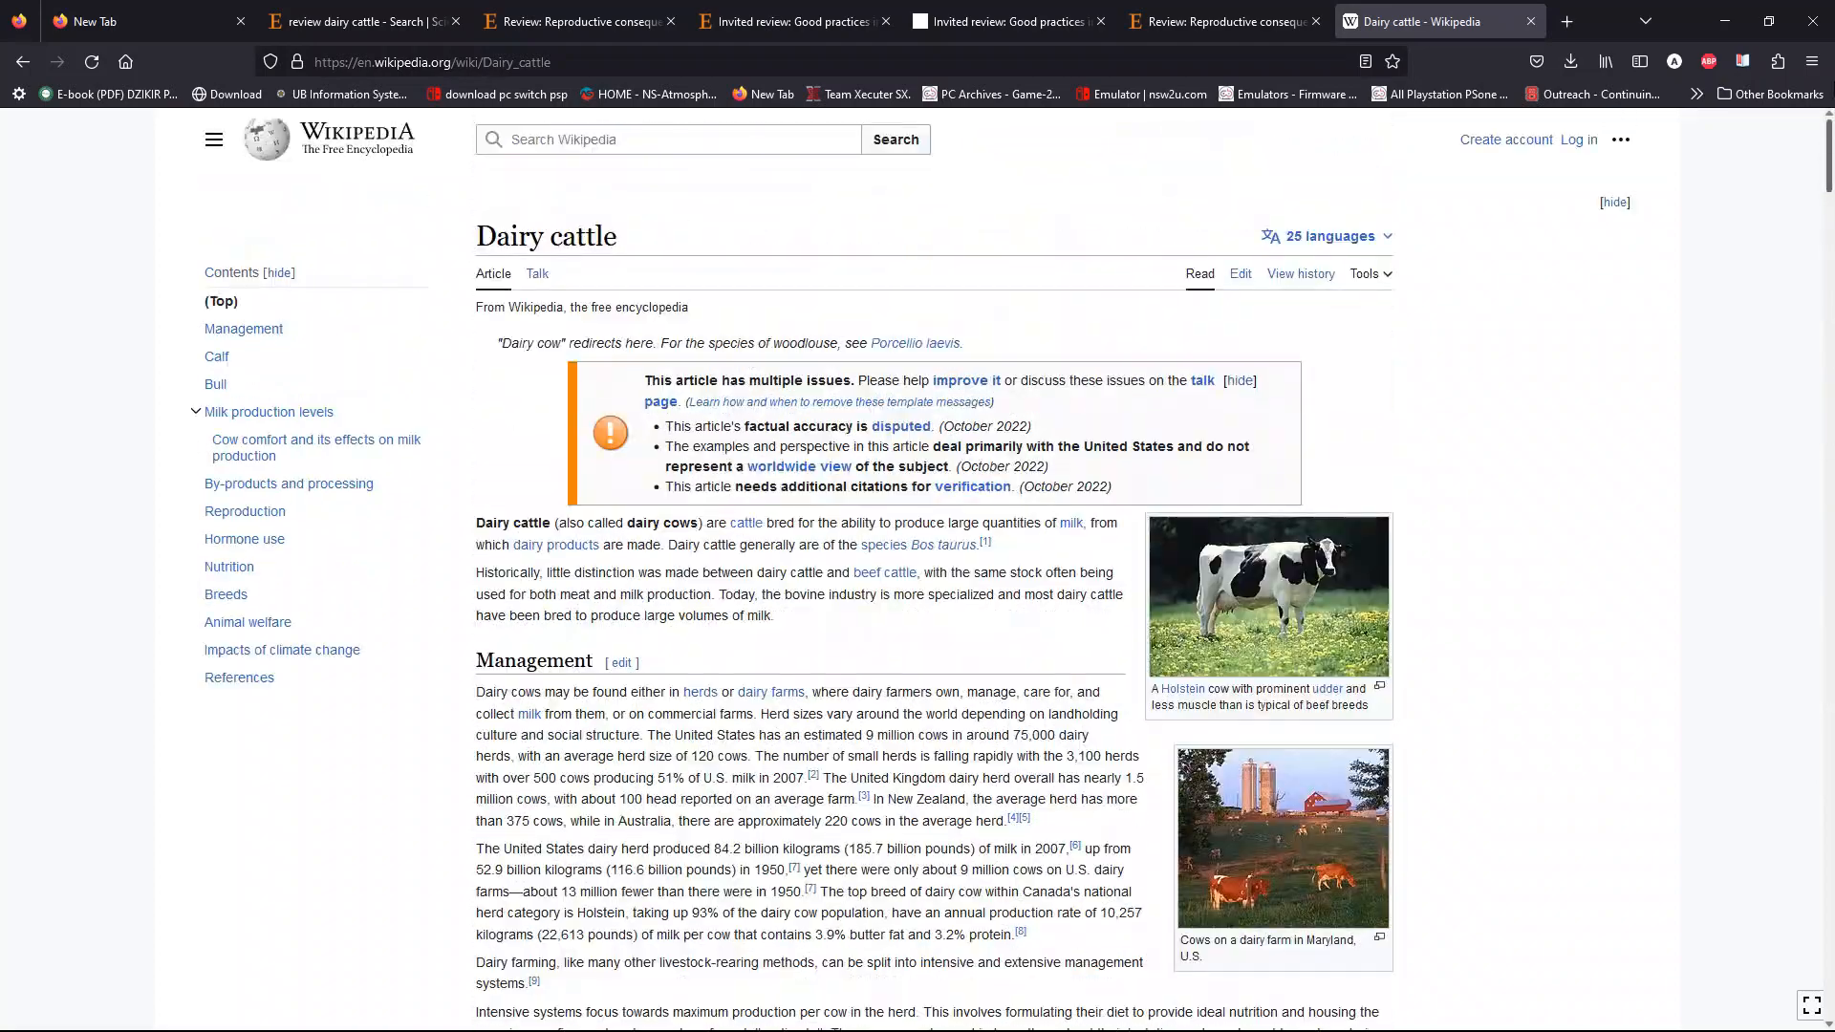
pyautogui.click(1741, 63)
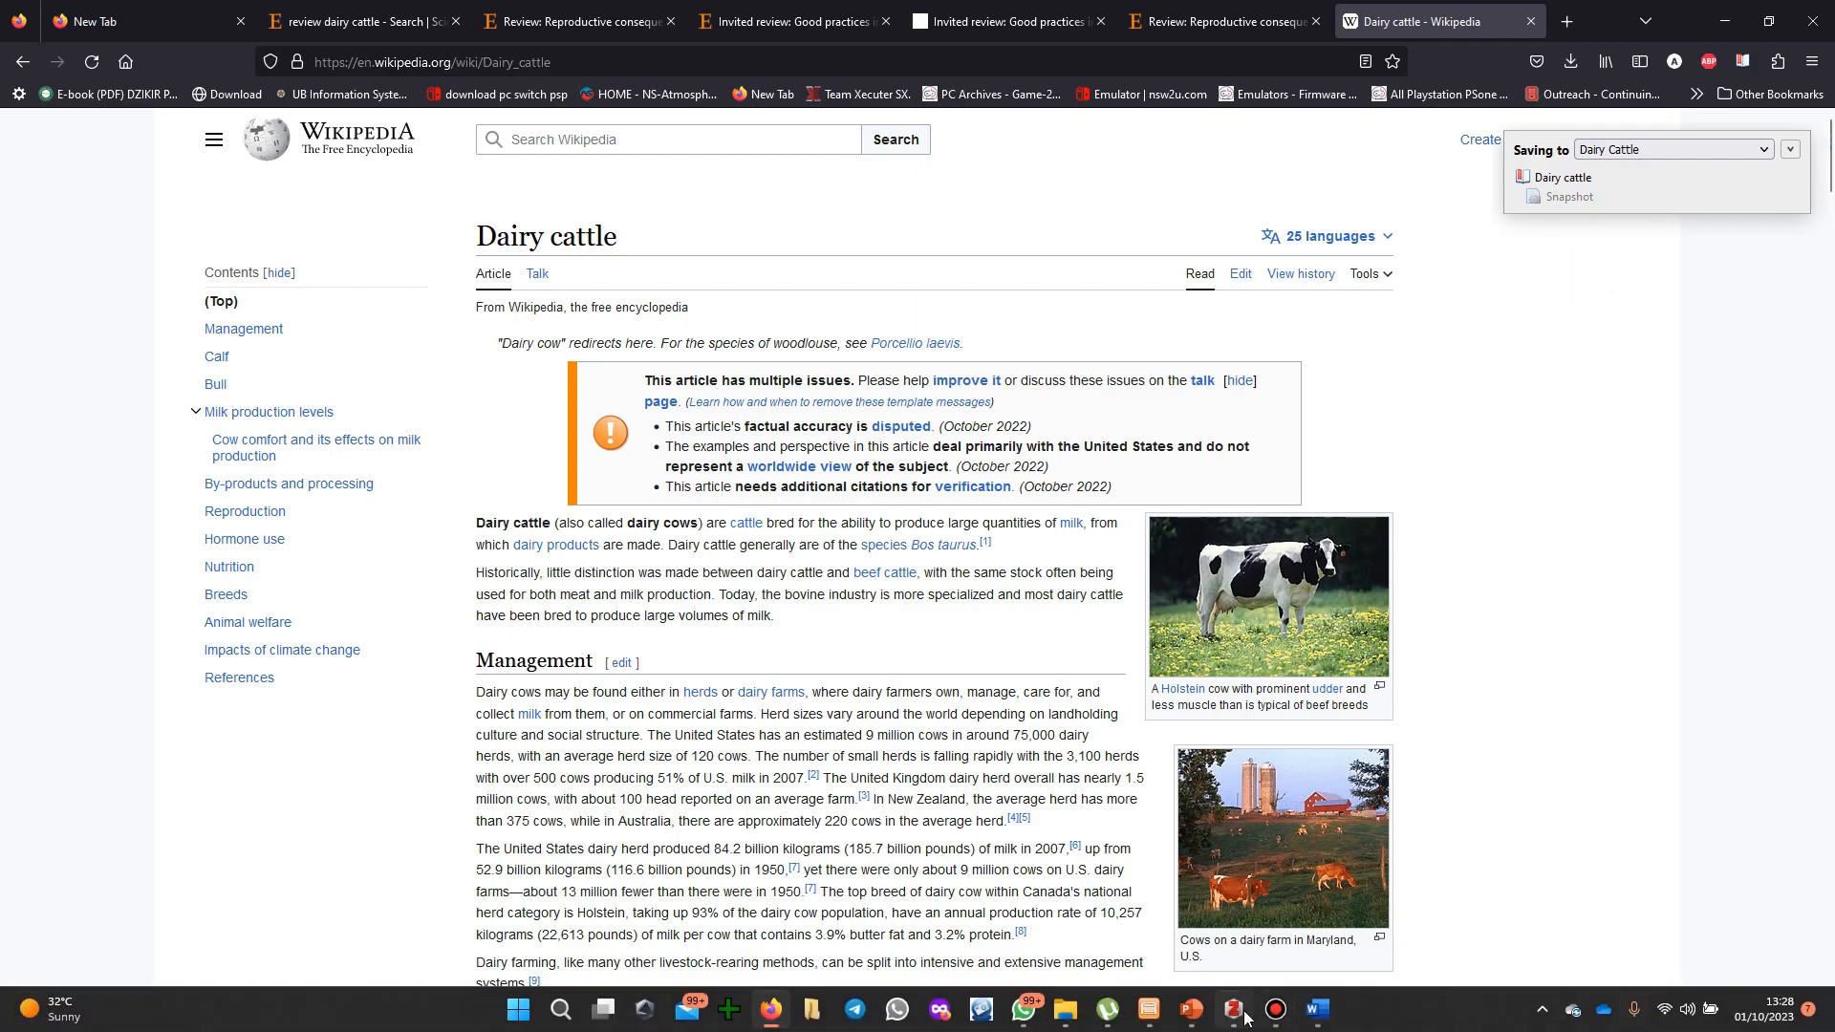
# - Switch to Zotero and inspect the saved Dairy cattle encyclopedia article's details, including its author field
pyautogui.click(1232, 1020)
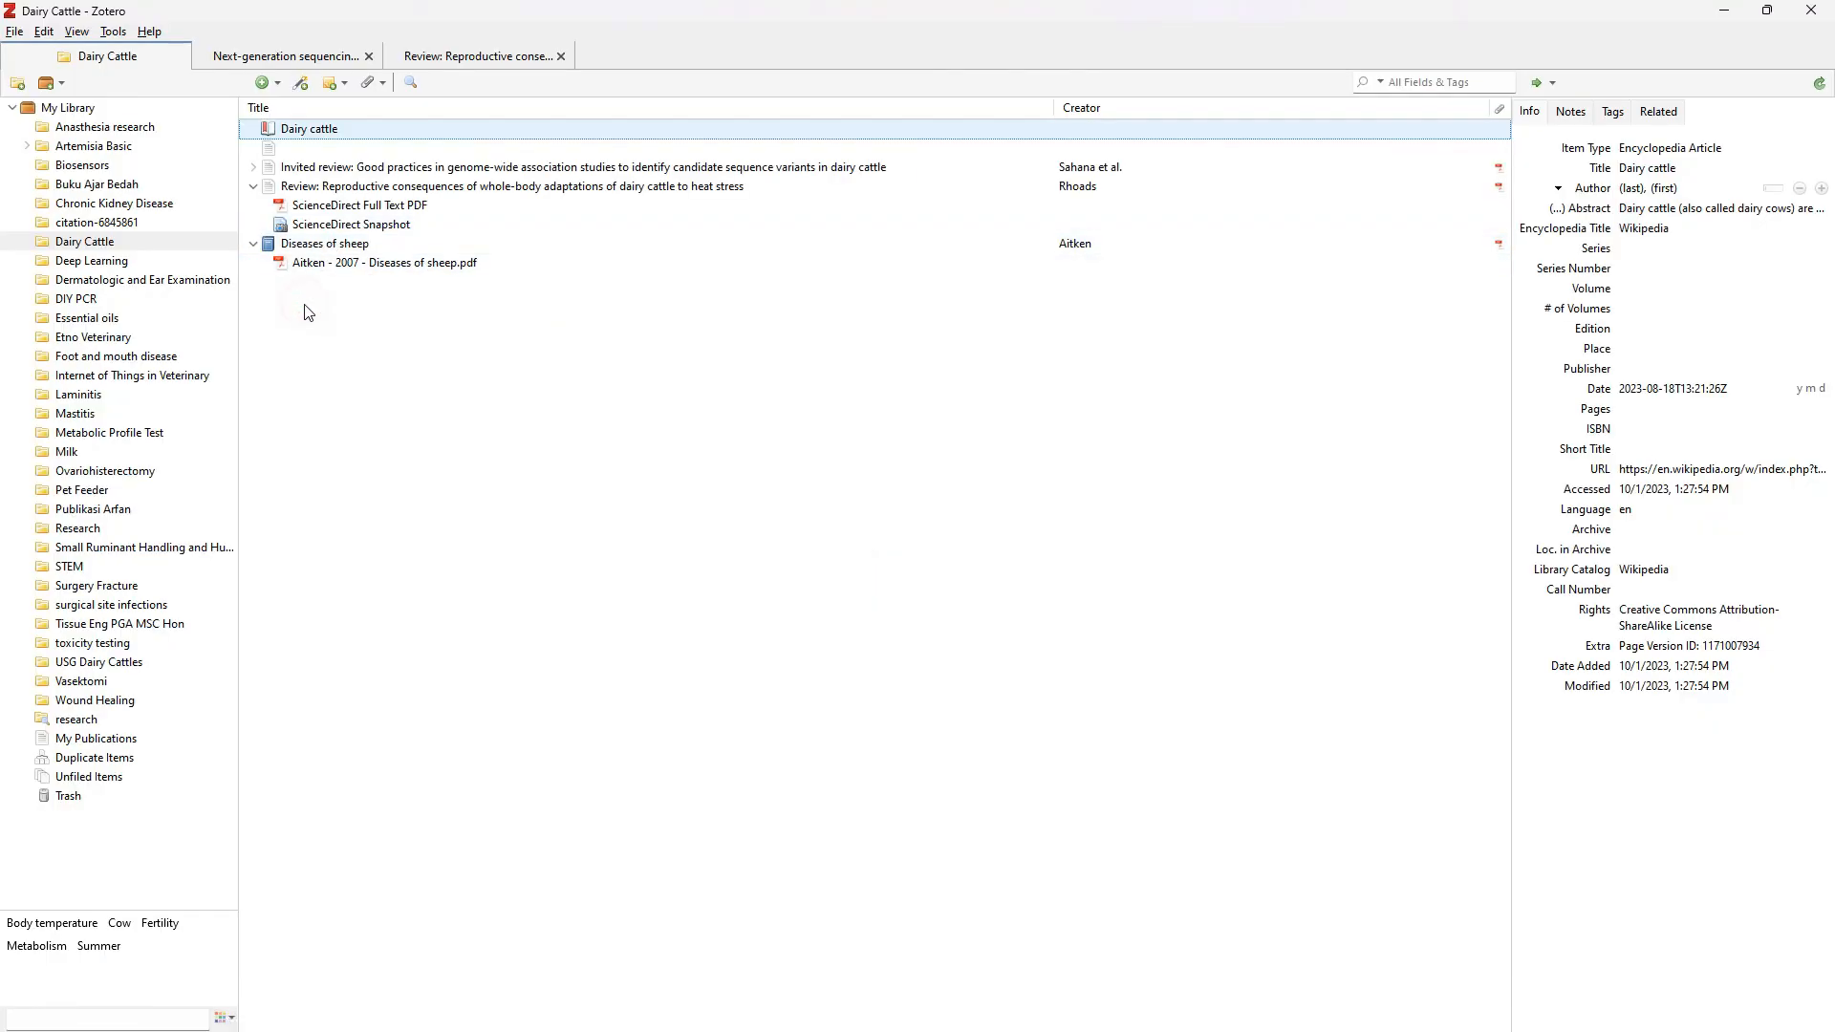
pyautogui.click(306, 150)
pyautogui.click(307, 128)
pyautogui.click(1633, 188)
# - Return to the Wikipedia article in Firefox, check the connector's target collection and saved item, and dismiss its pop-up
pyautogui.click(767, 1013)
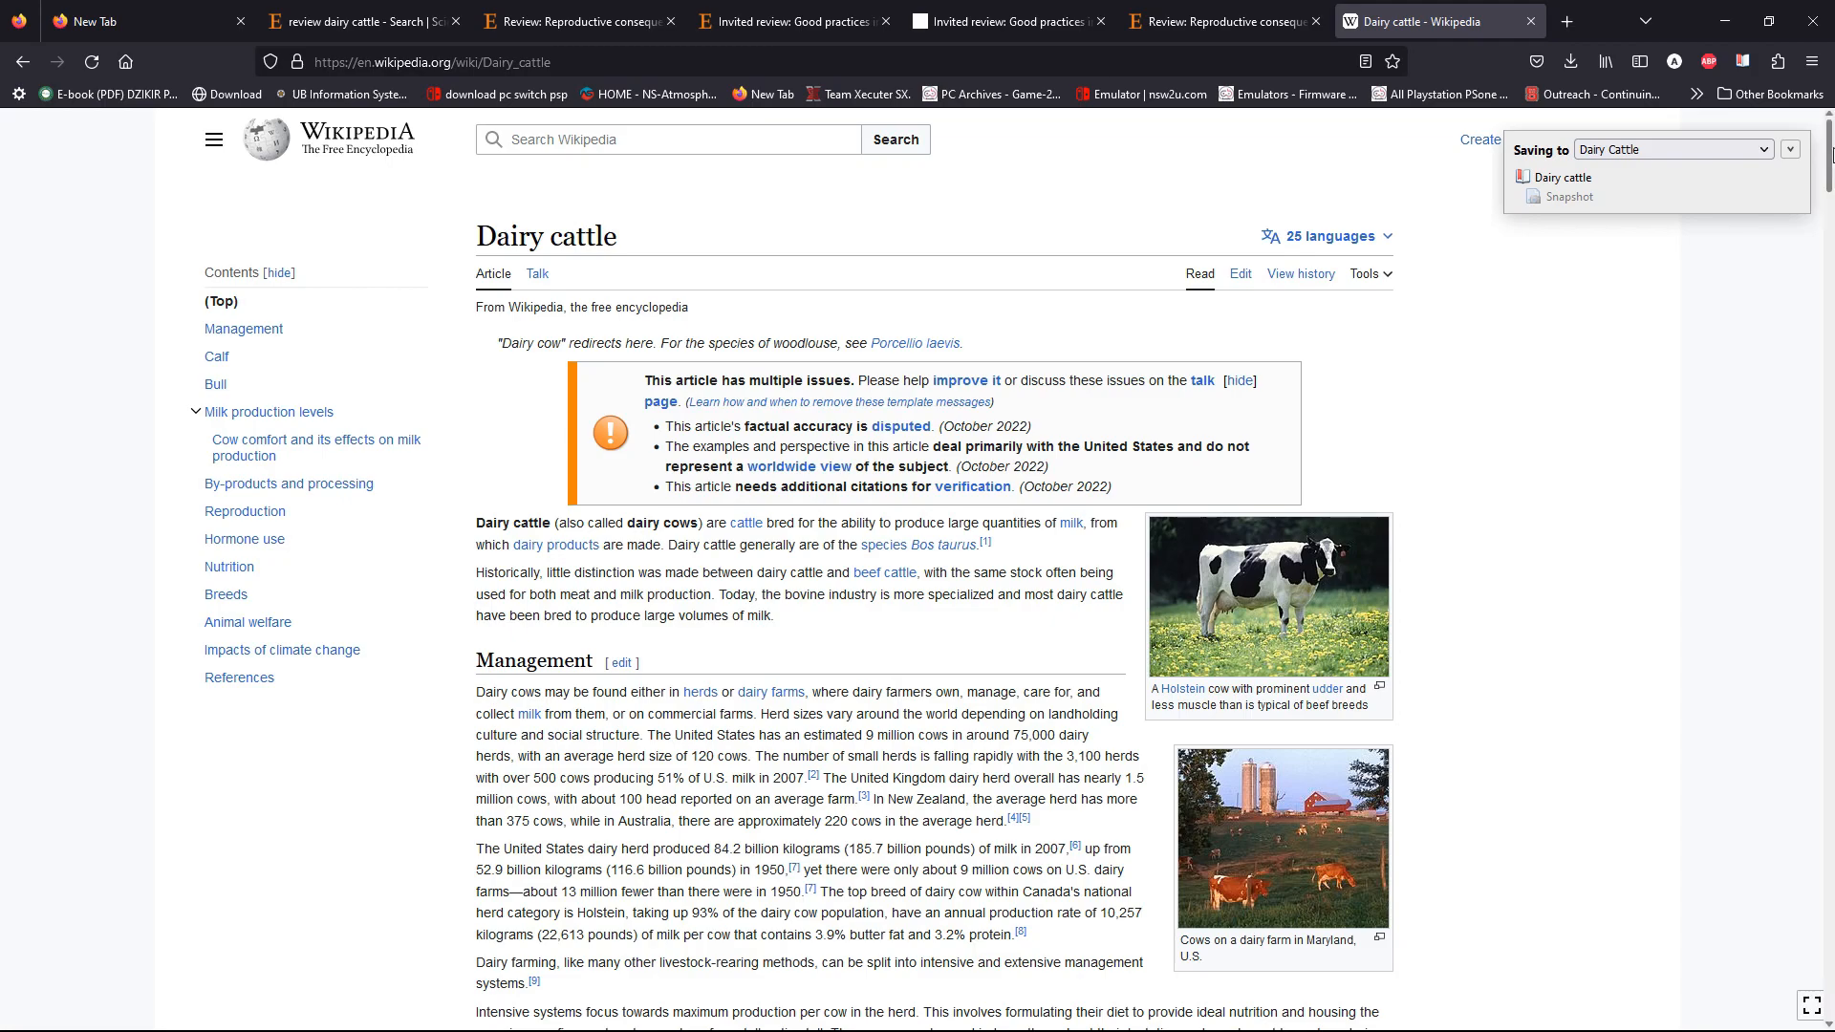
pyautogui.click(1764, 151)
pyautogui.click(1649, 176)
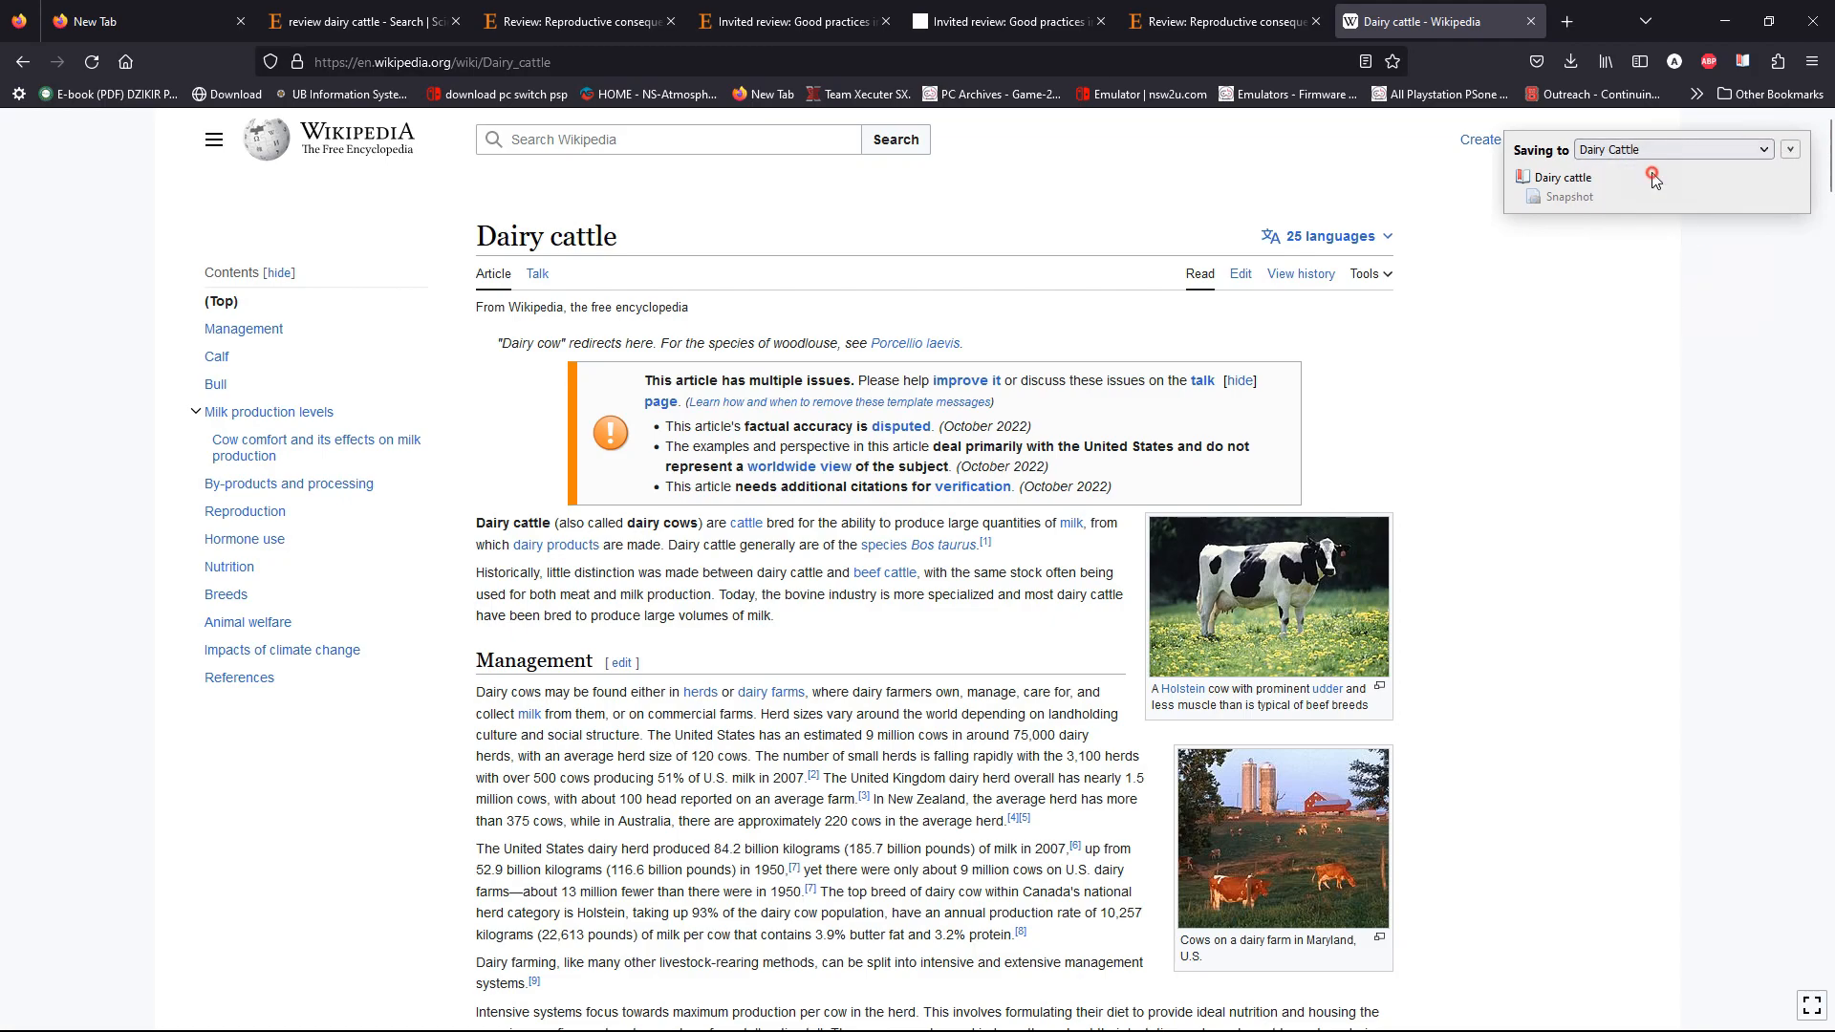
pyautogui.click(1578, 318)
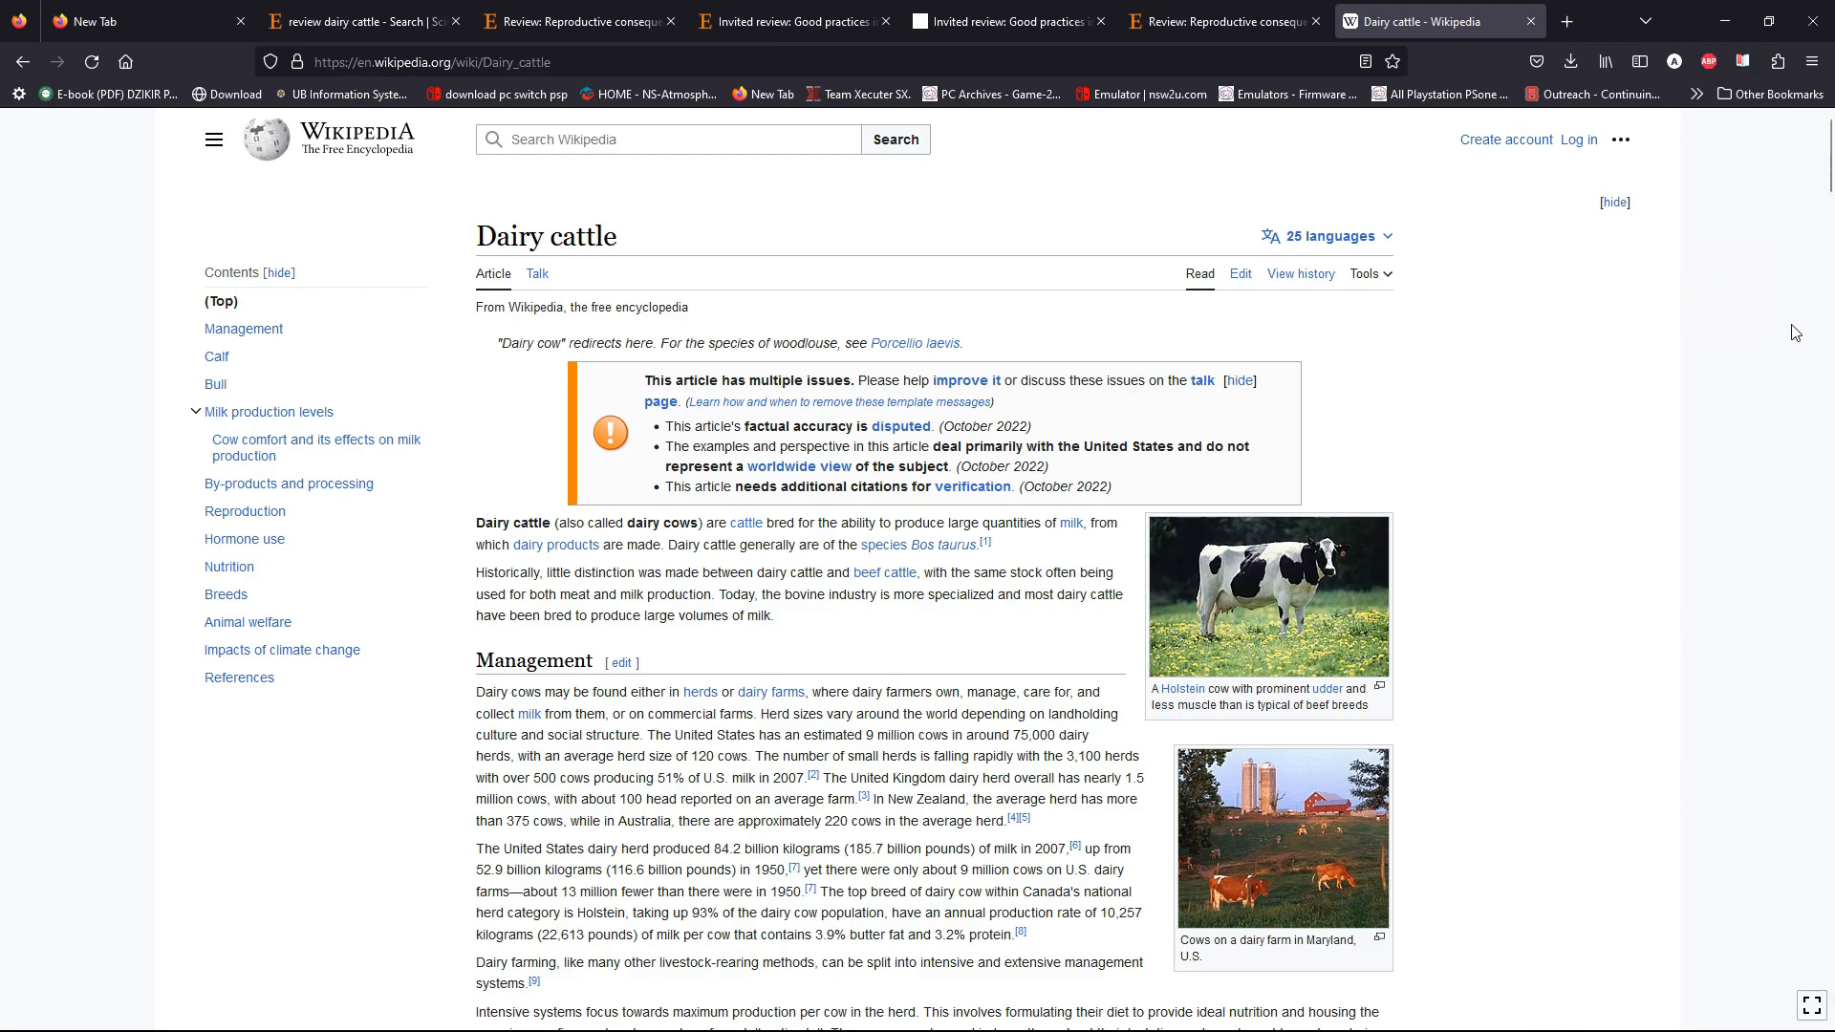
# - Copy the Dairy cattle article's first two sentences, from "Dairy cattle (also called dairy cows)" through "Bos taurus"
pyautogui.scroll(-3, 1829, 163)
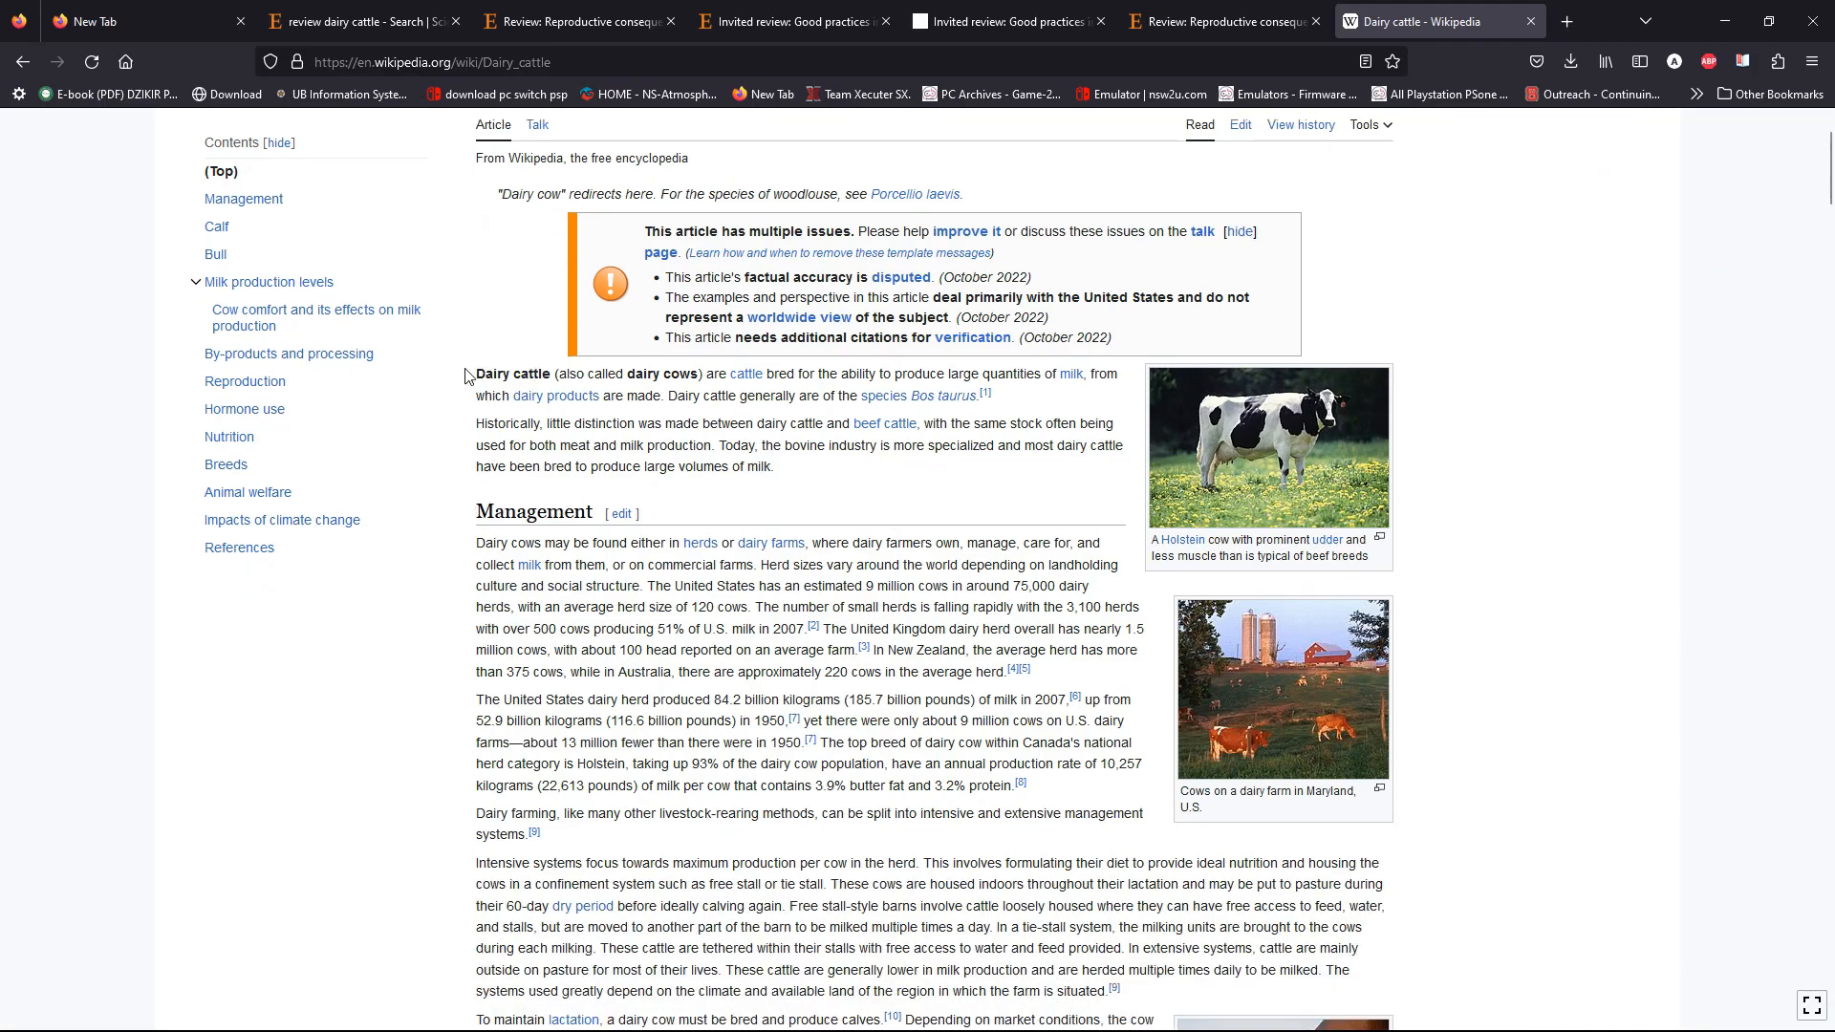
pyautogui.moveTo(474, 374); pyautogui.dragTo(979, 397)
pyautogui.moveTo(971, 397)
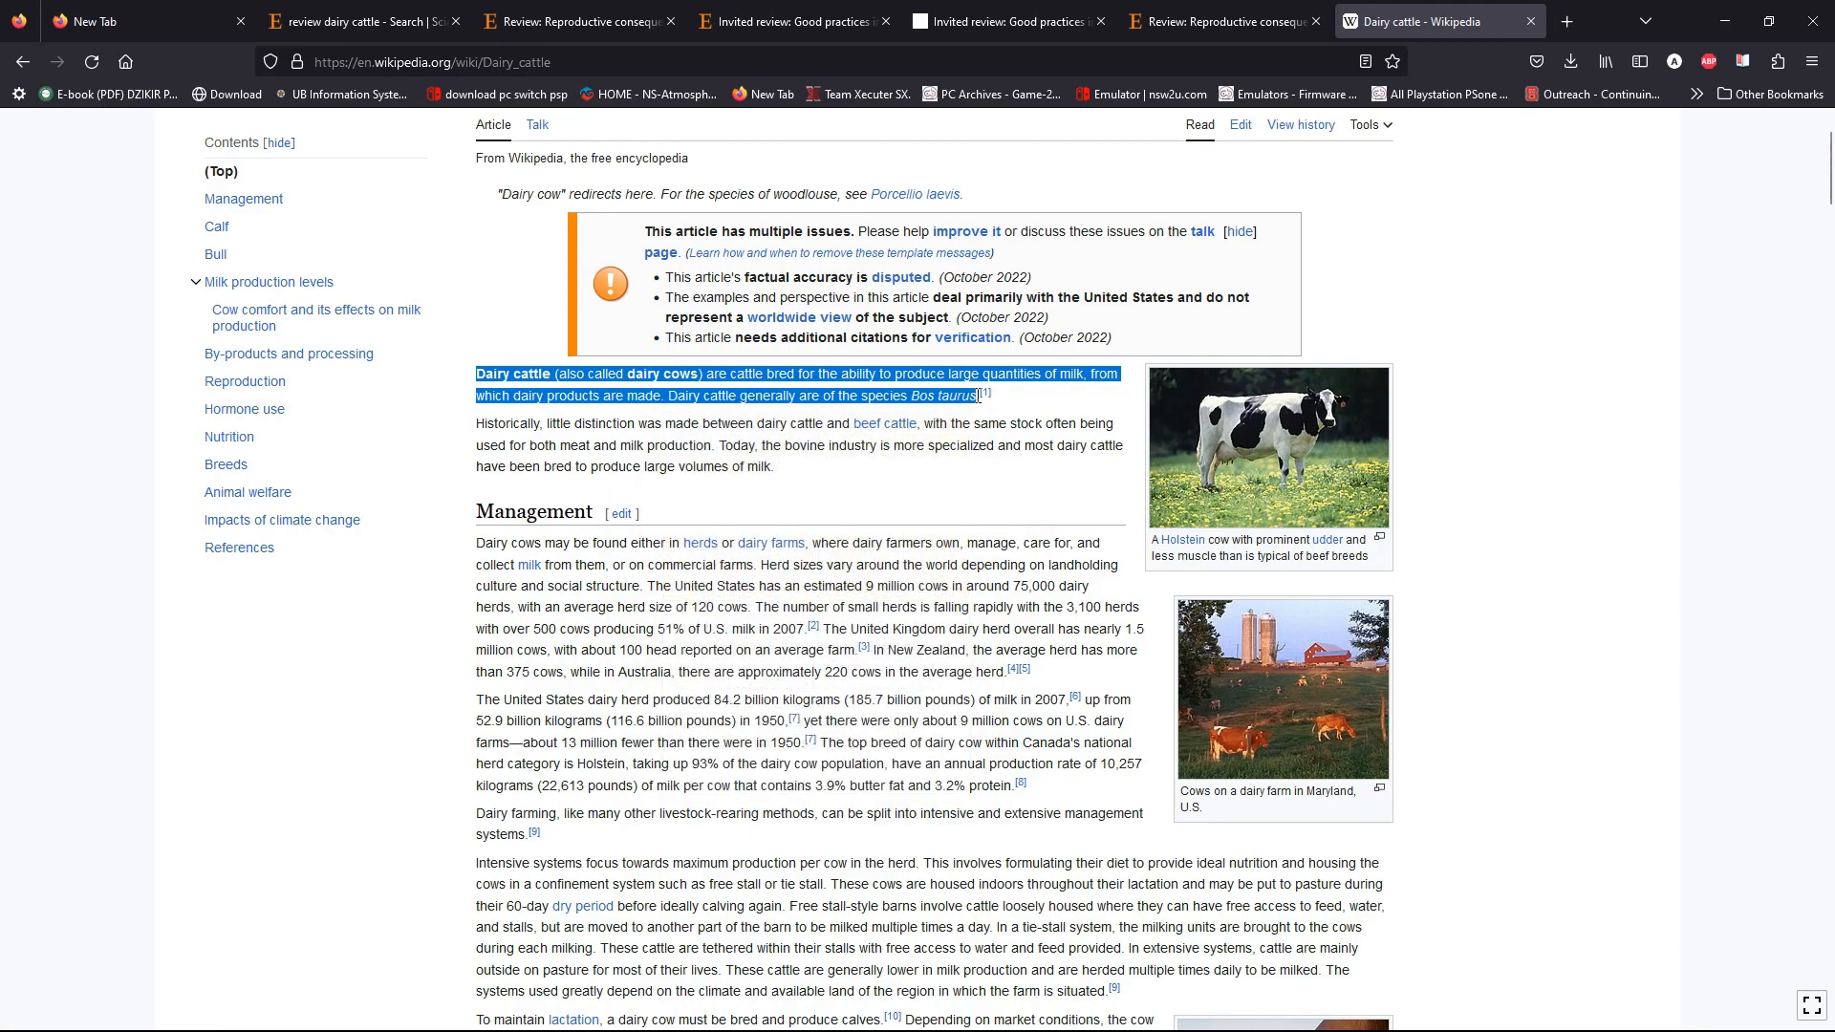
pyautogui.rightClick(673, 398)
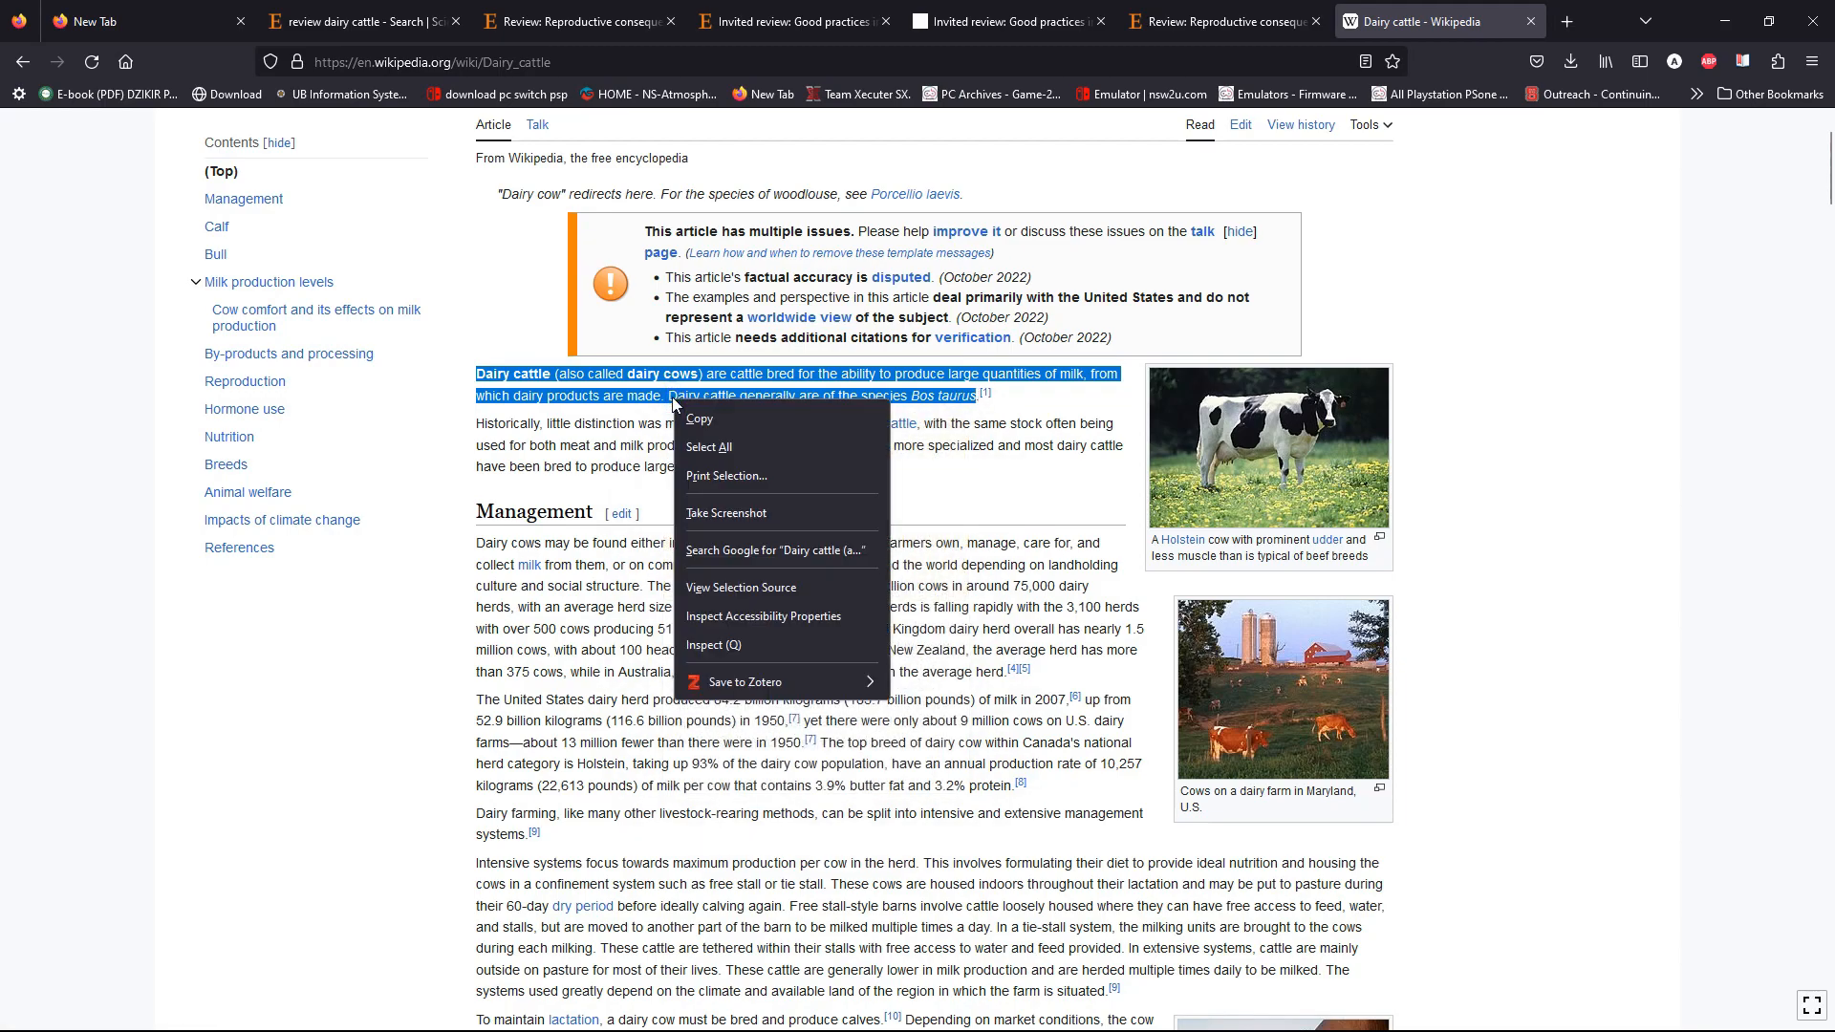
pyautogui.click(688, 414)
# - Switch to Word and paste the copied sentences as text only at the start of the blank document
pyautogui.moveTo(1386, 1019)
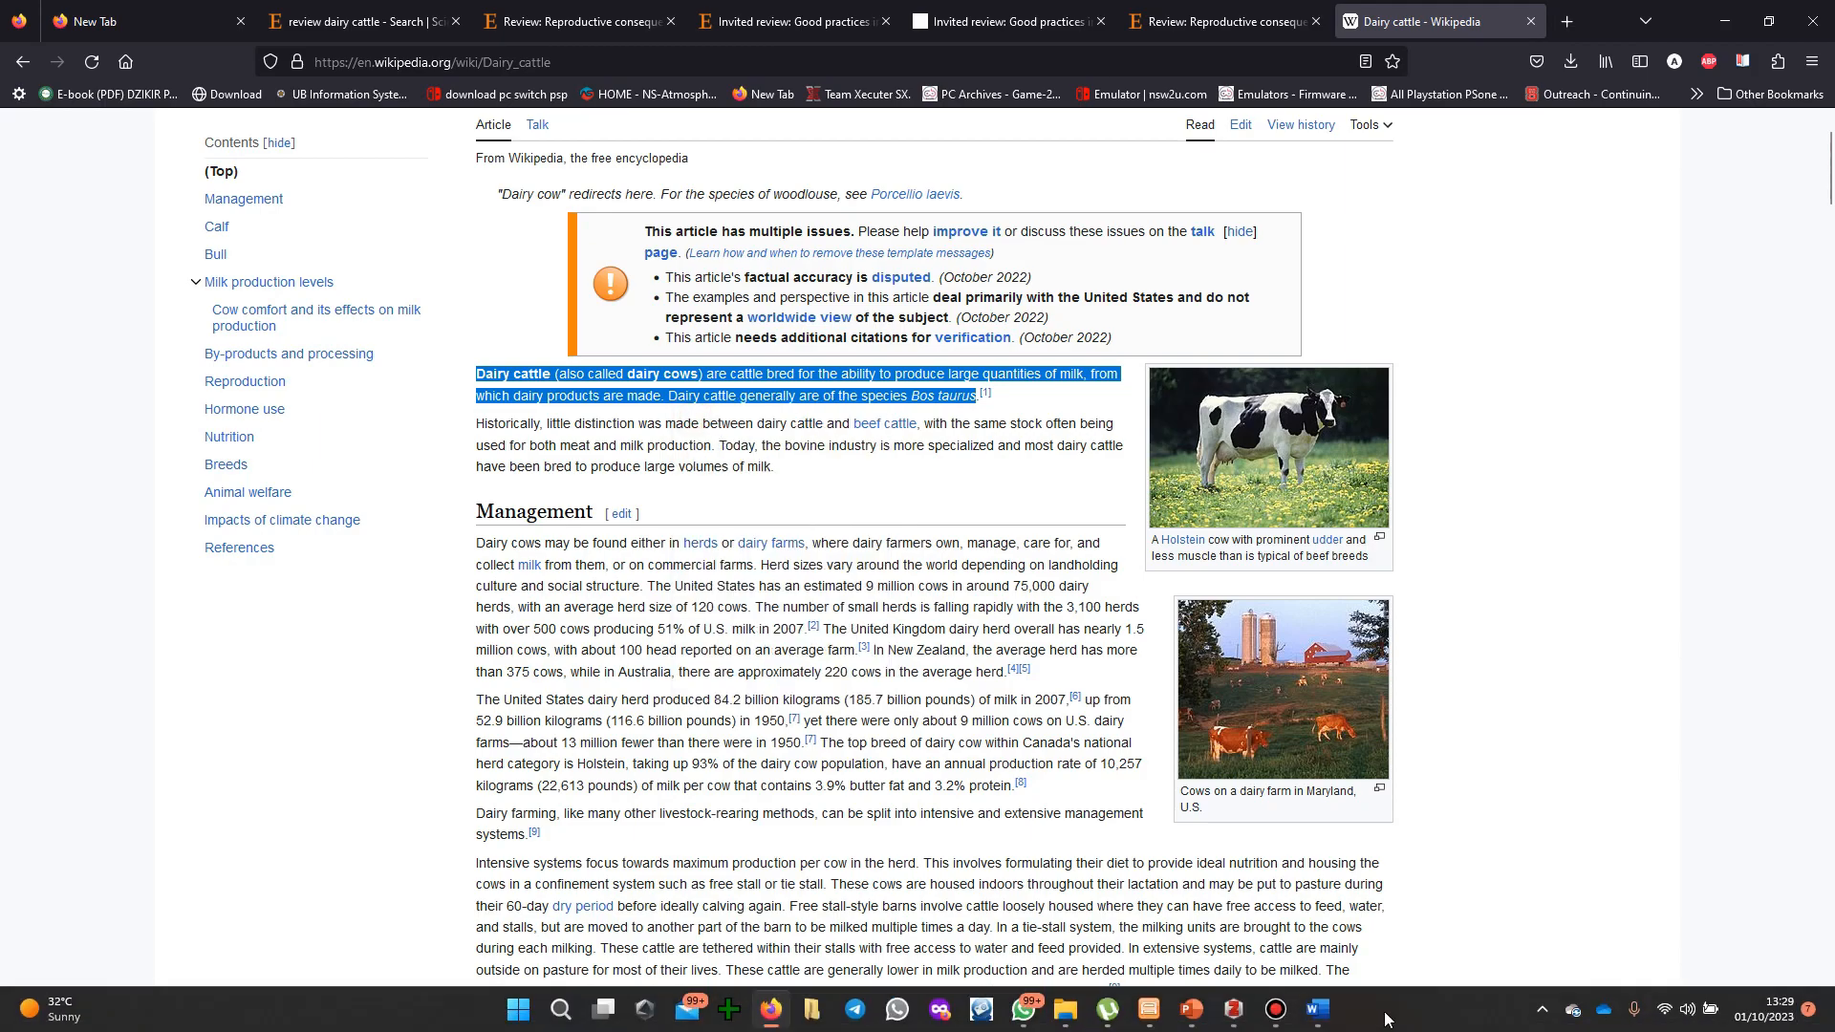
pyautogui.click(1318, 1010)
pyautogui.click(678, 296)
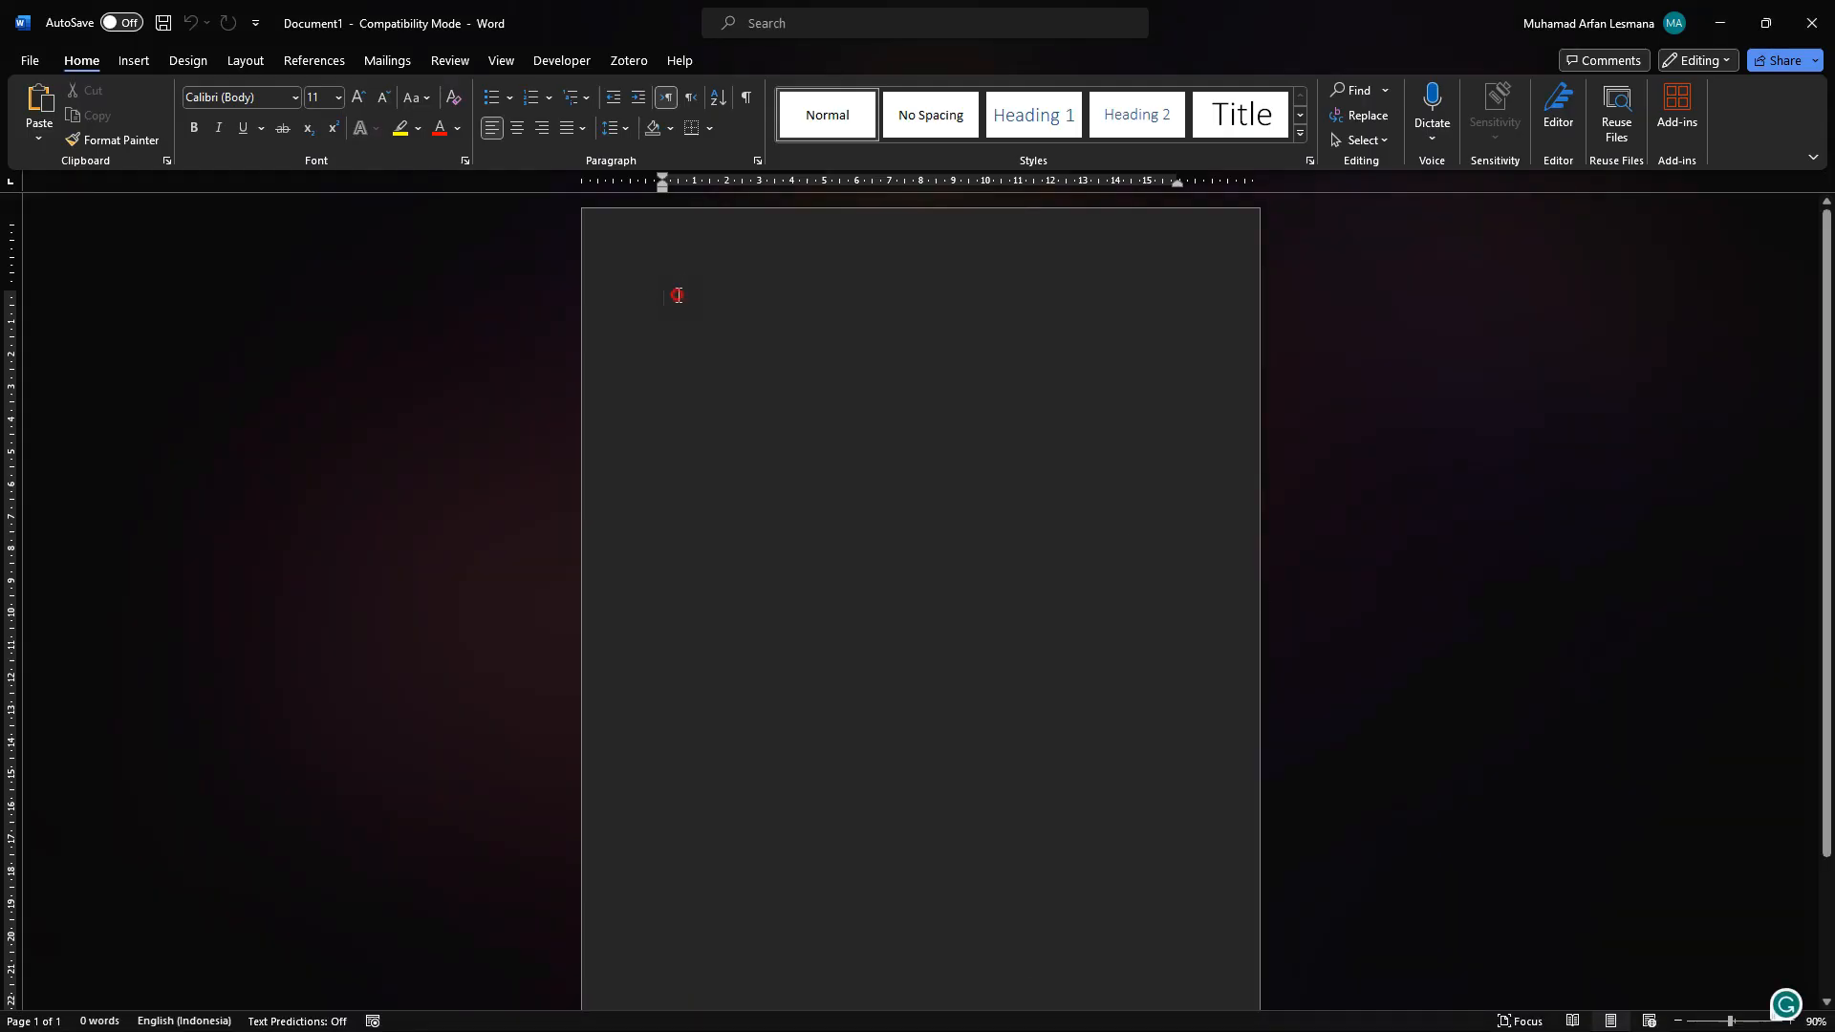
pyautogui.rightClick(678, 295)
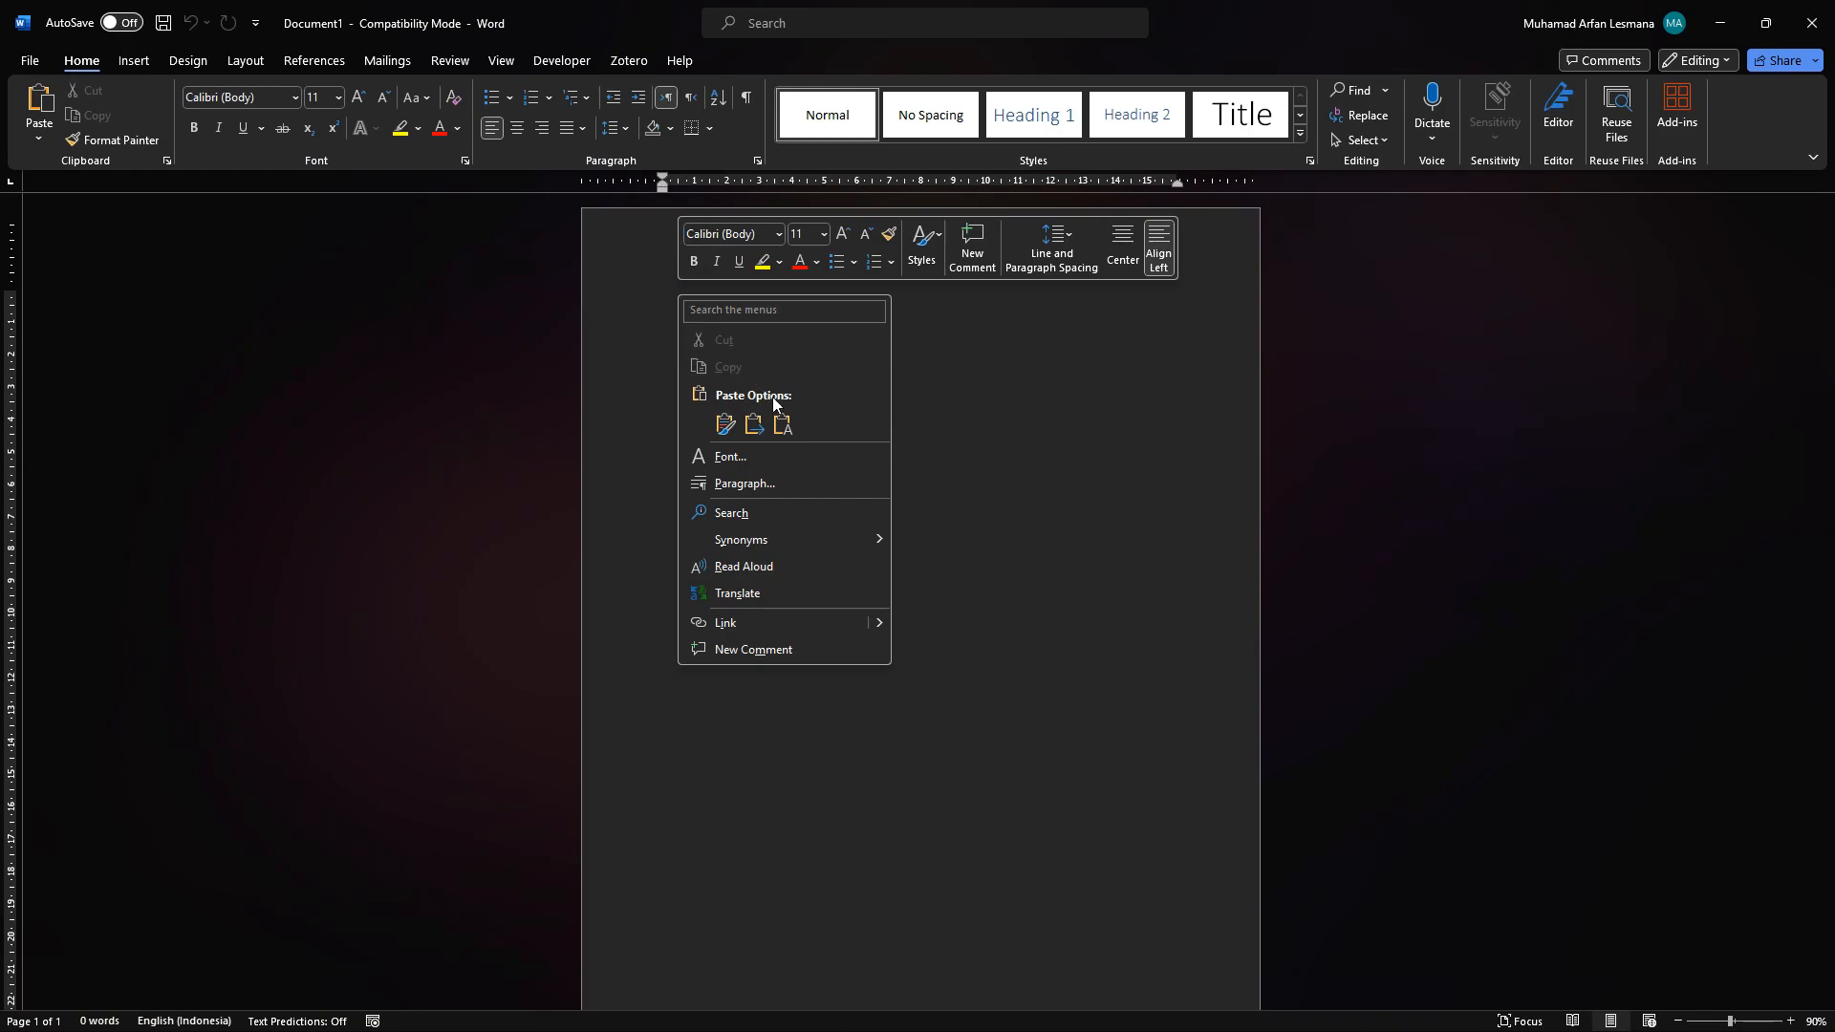
pyautogui.click(782, 423)
pyautogui.click(713, 299)
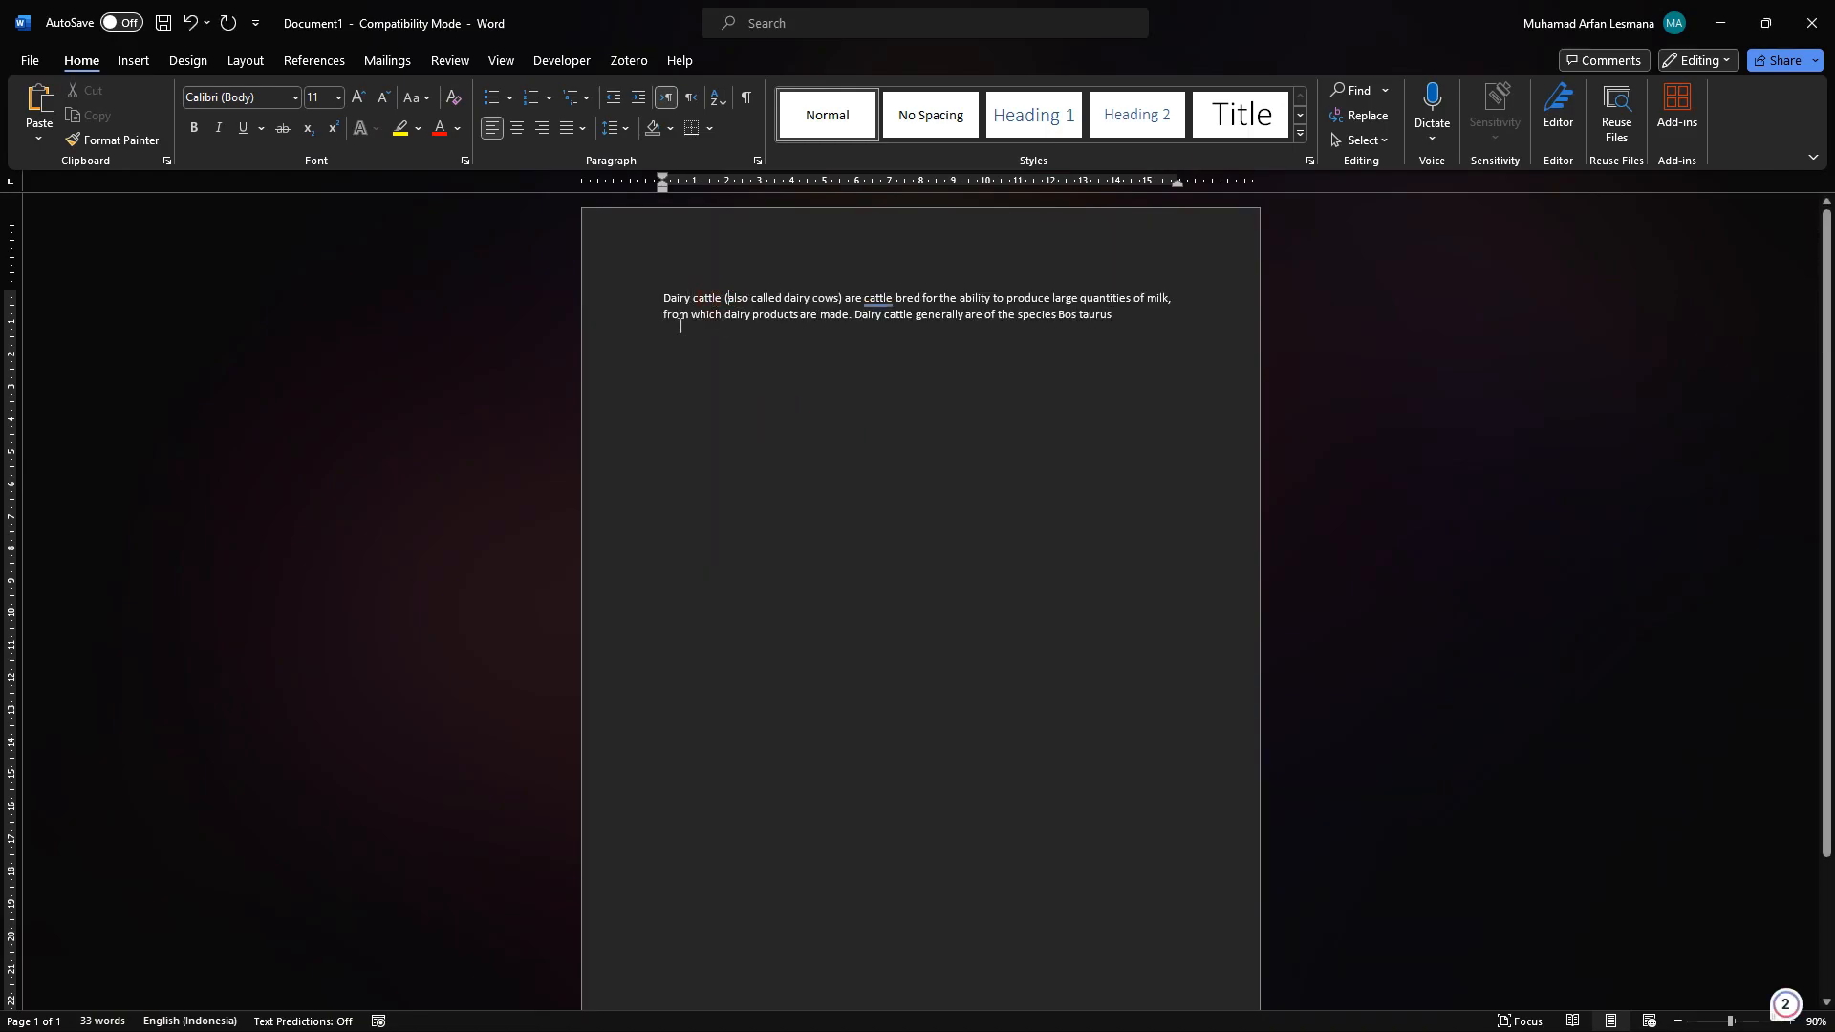
pyautogui.click(656, 303)
pyautogui.moveTo(662, 299); pyautogui.dragTo(1126, 314)
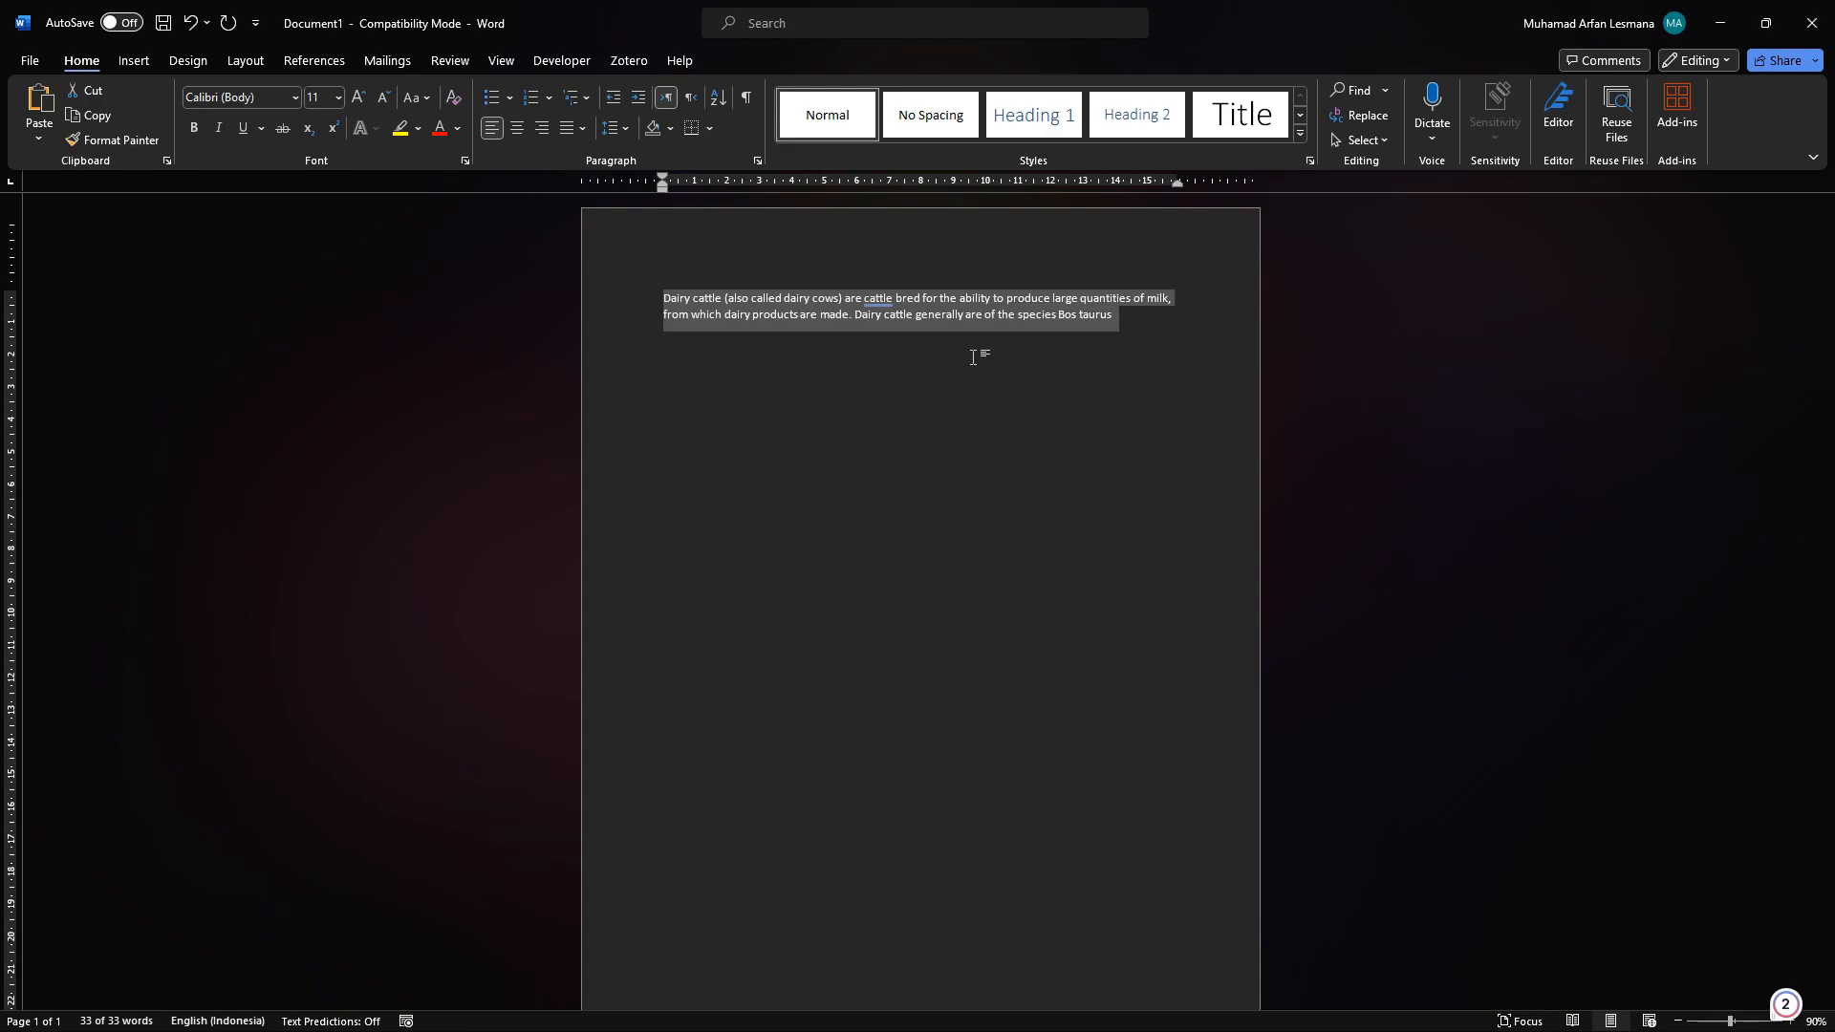
pyautogui.click(672, 315)
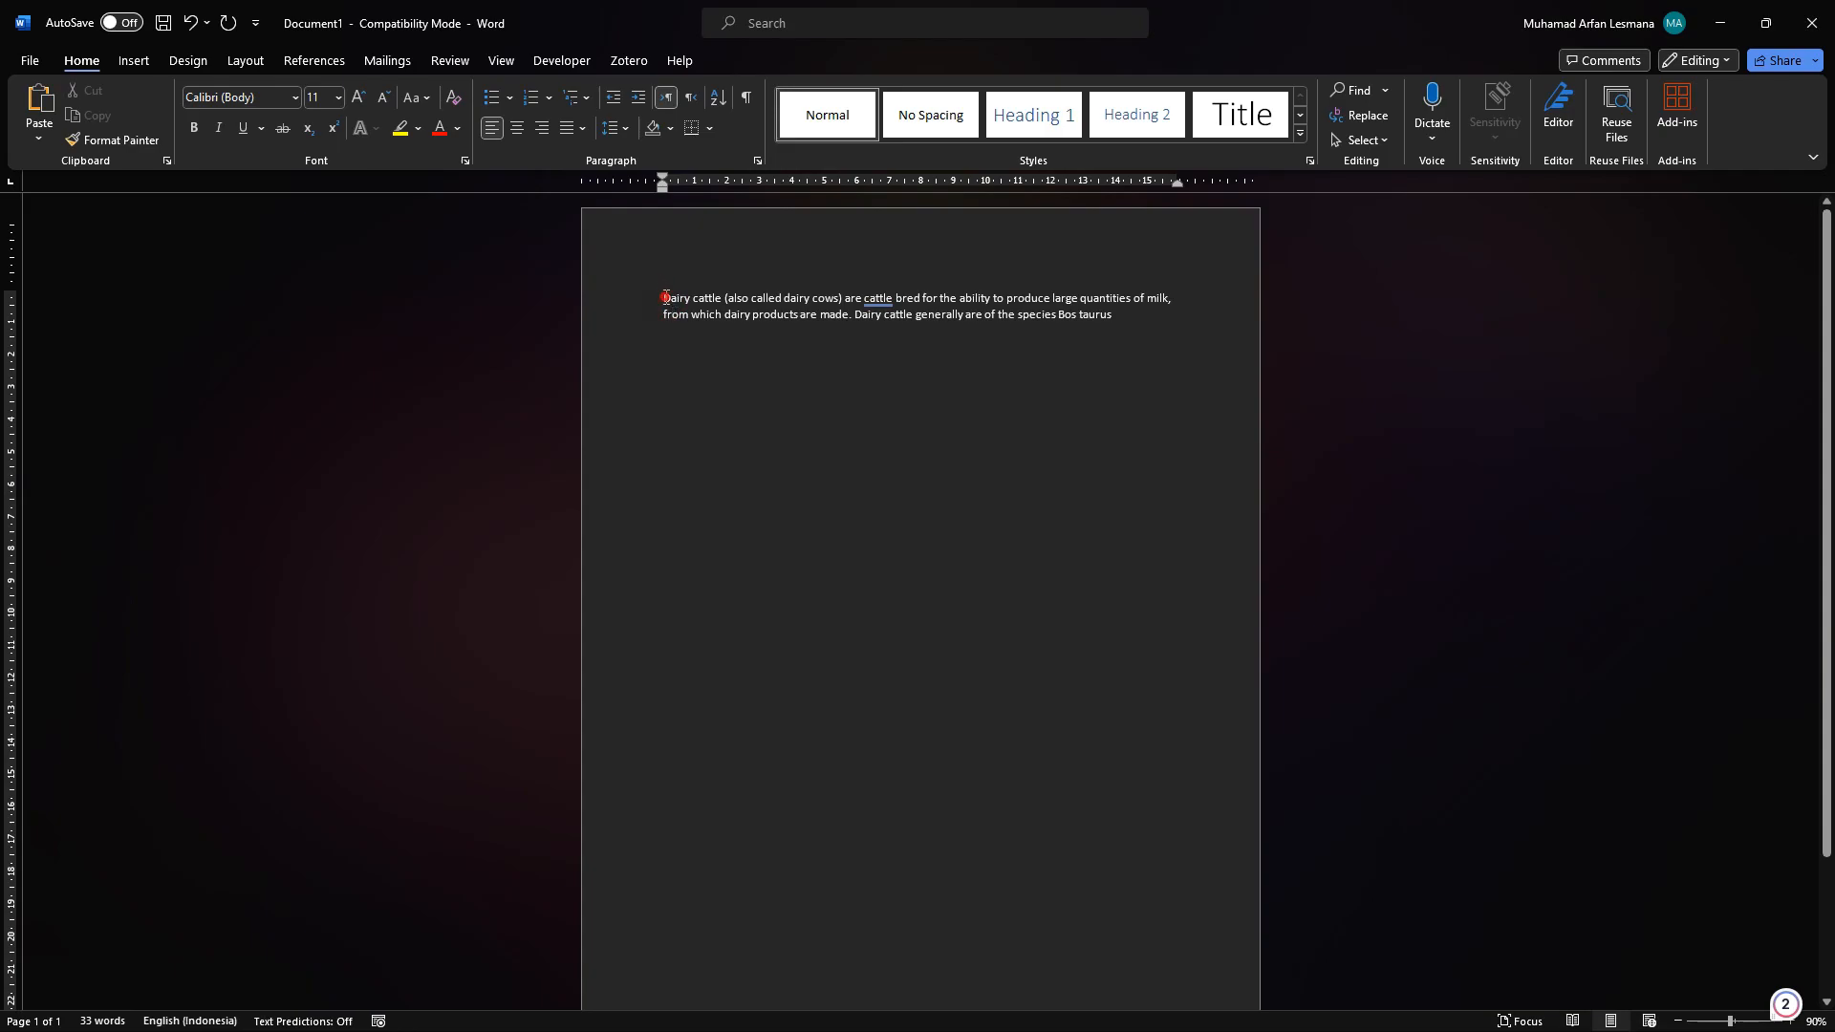
pyautogui.moveTo(666, 297); pyautogui.dragTo(1130, 313)
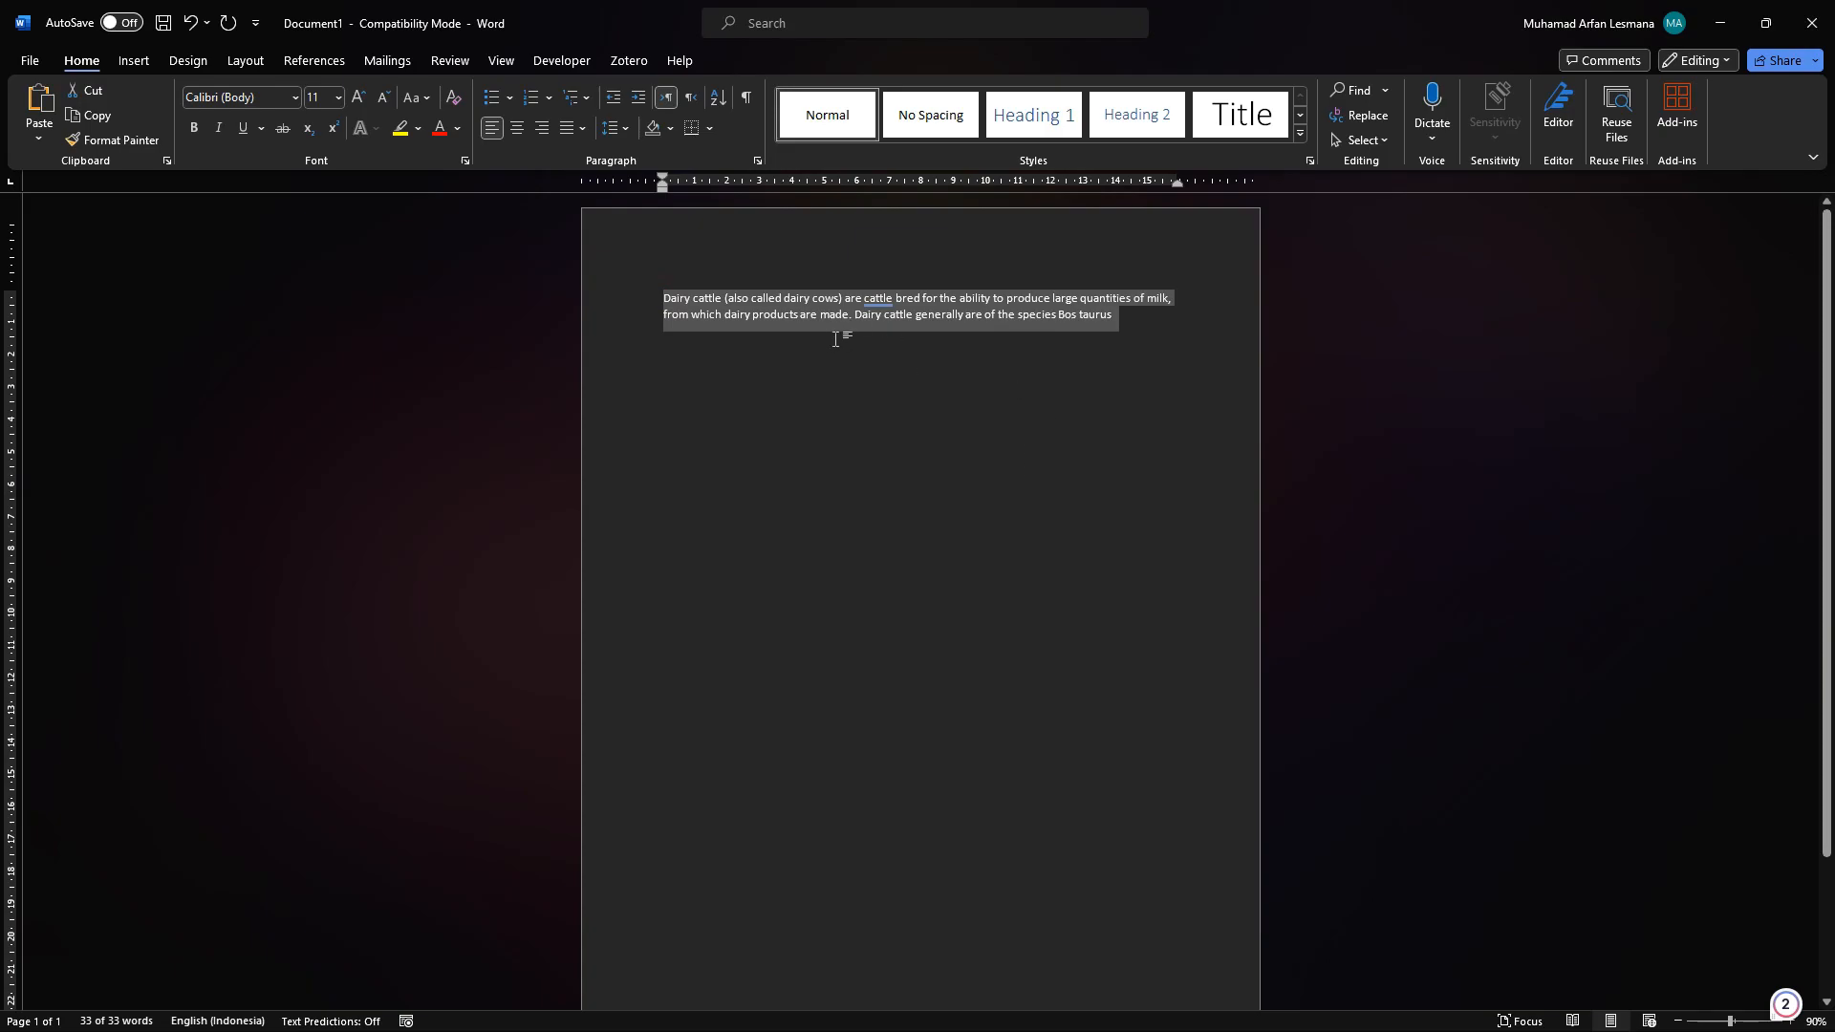
pyautogui.click(867, 334)
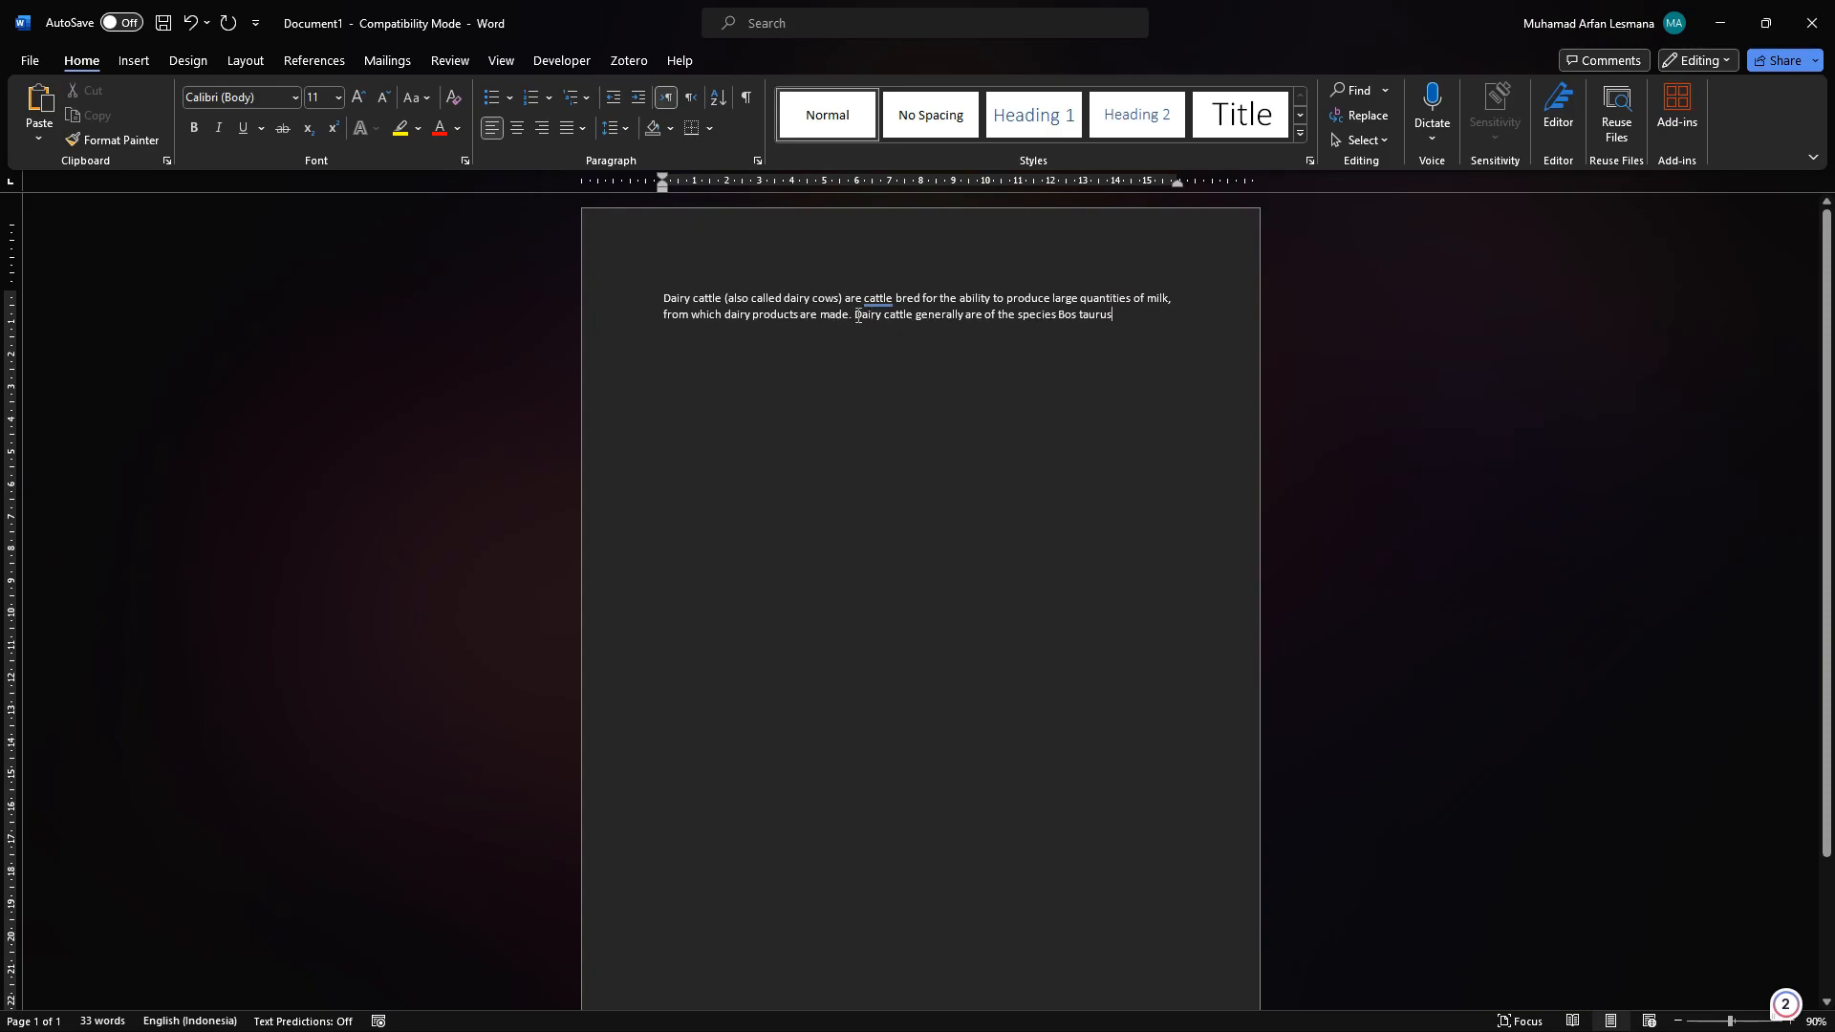
# - Delete the sentence "Dairy cattle generally are of the species Bos taurus" and place the cursor at the end of the remaining text
pyautogui.moveTo(854, 317); pyautogui.dragTo(1123, 315)
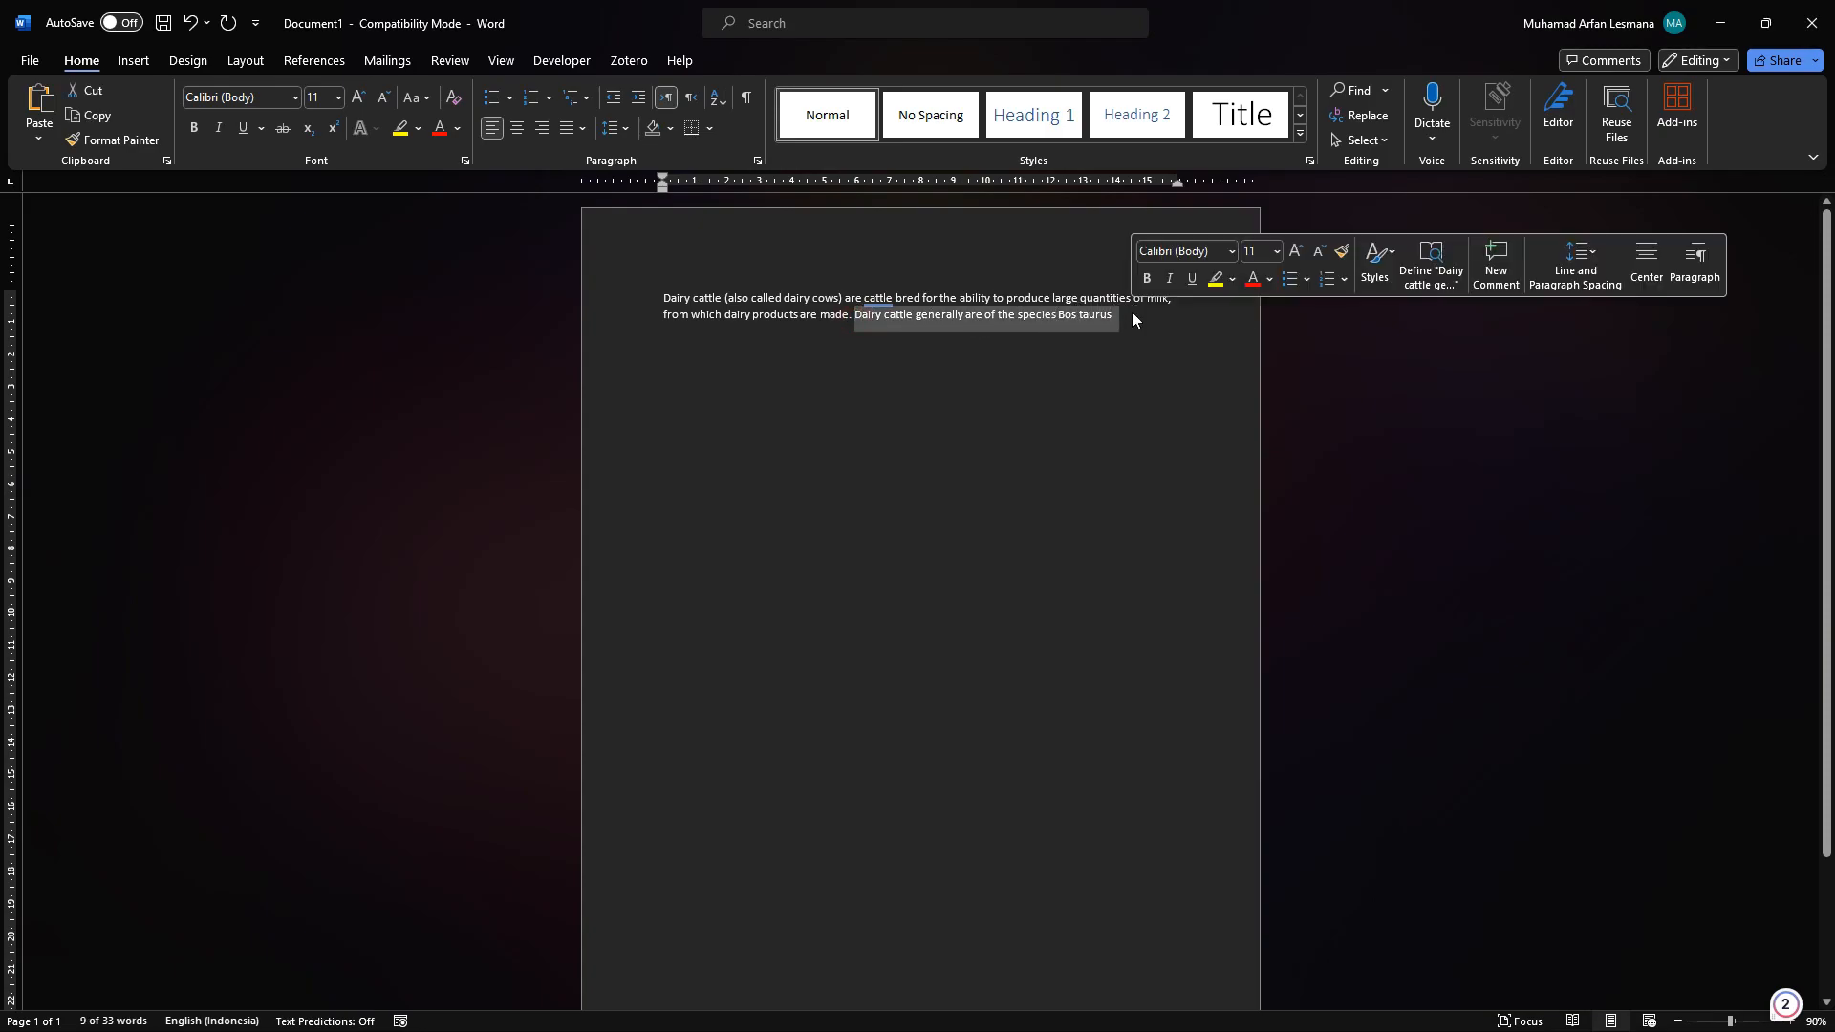
pyautogui.press('Delete')
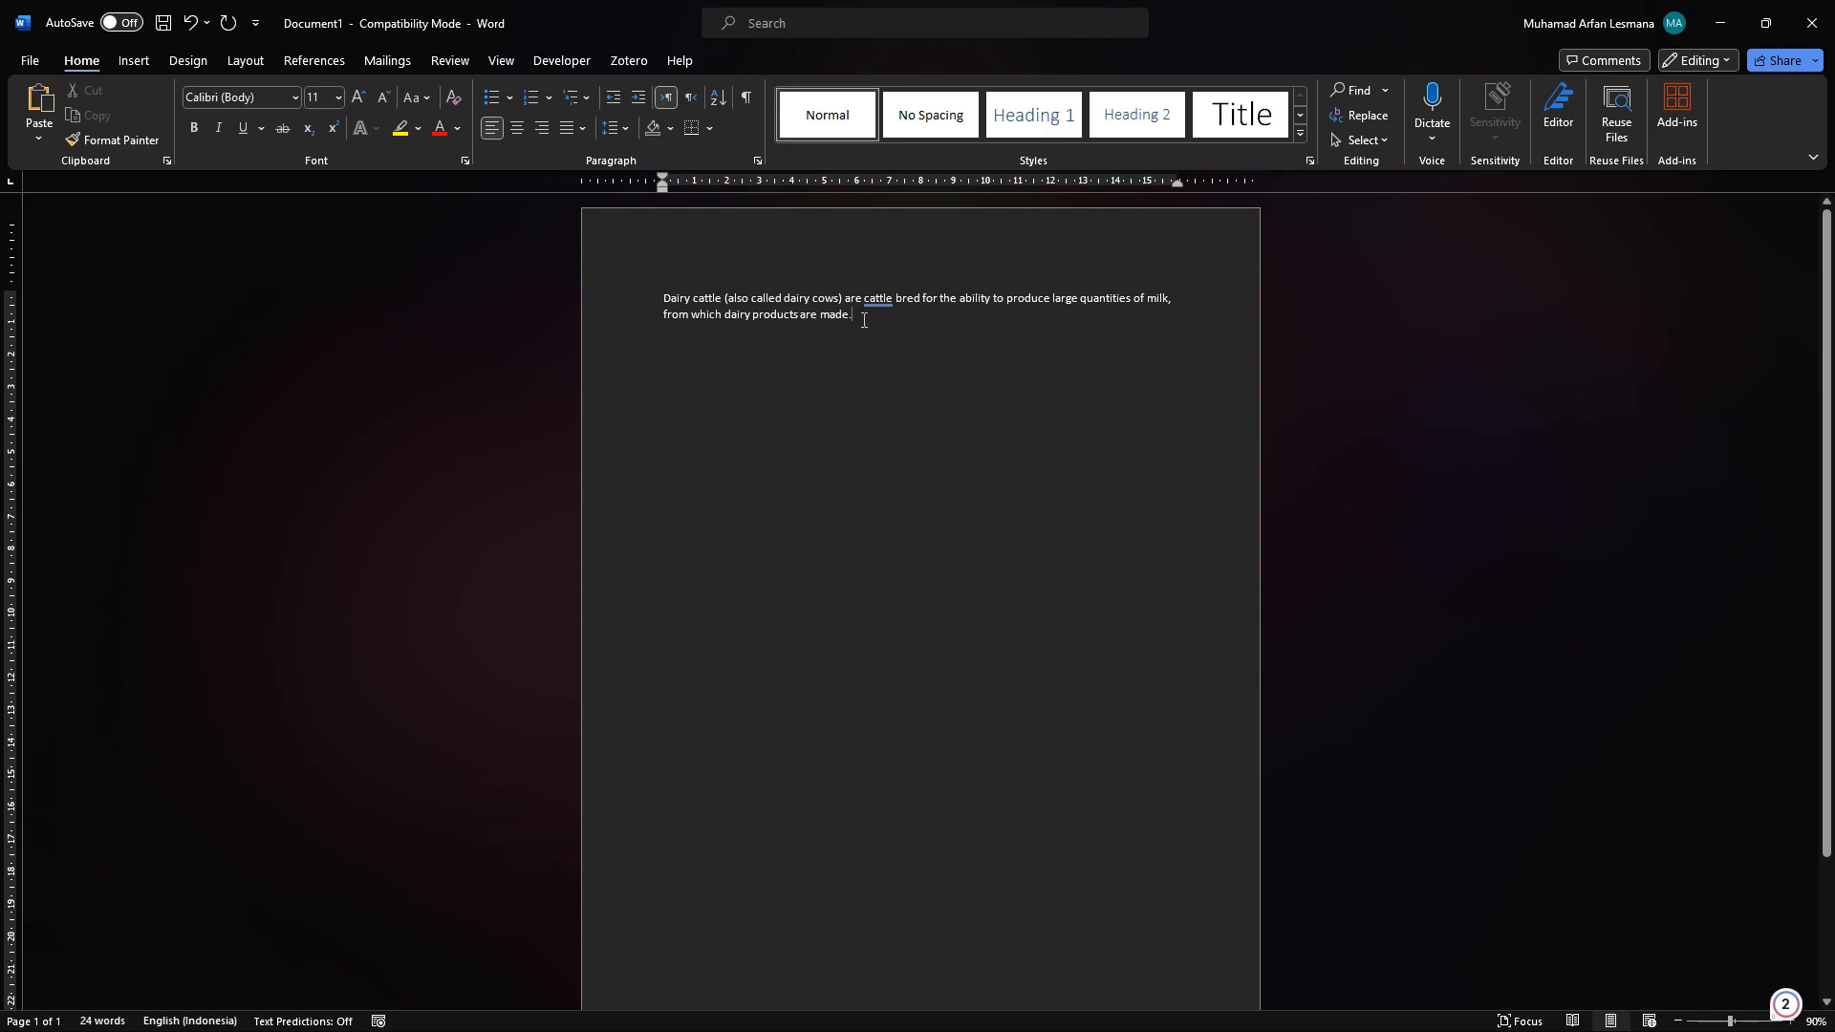
pyautogui.moveTo(658, 296); pyautogui.dragTo(873, 316)
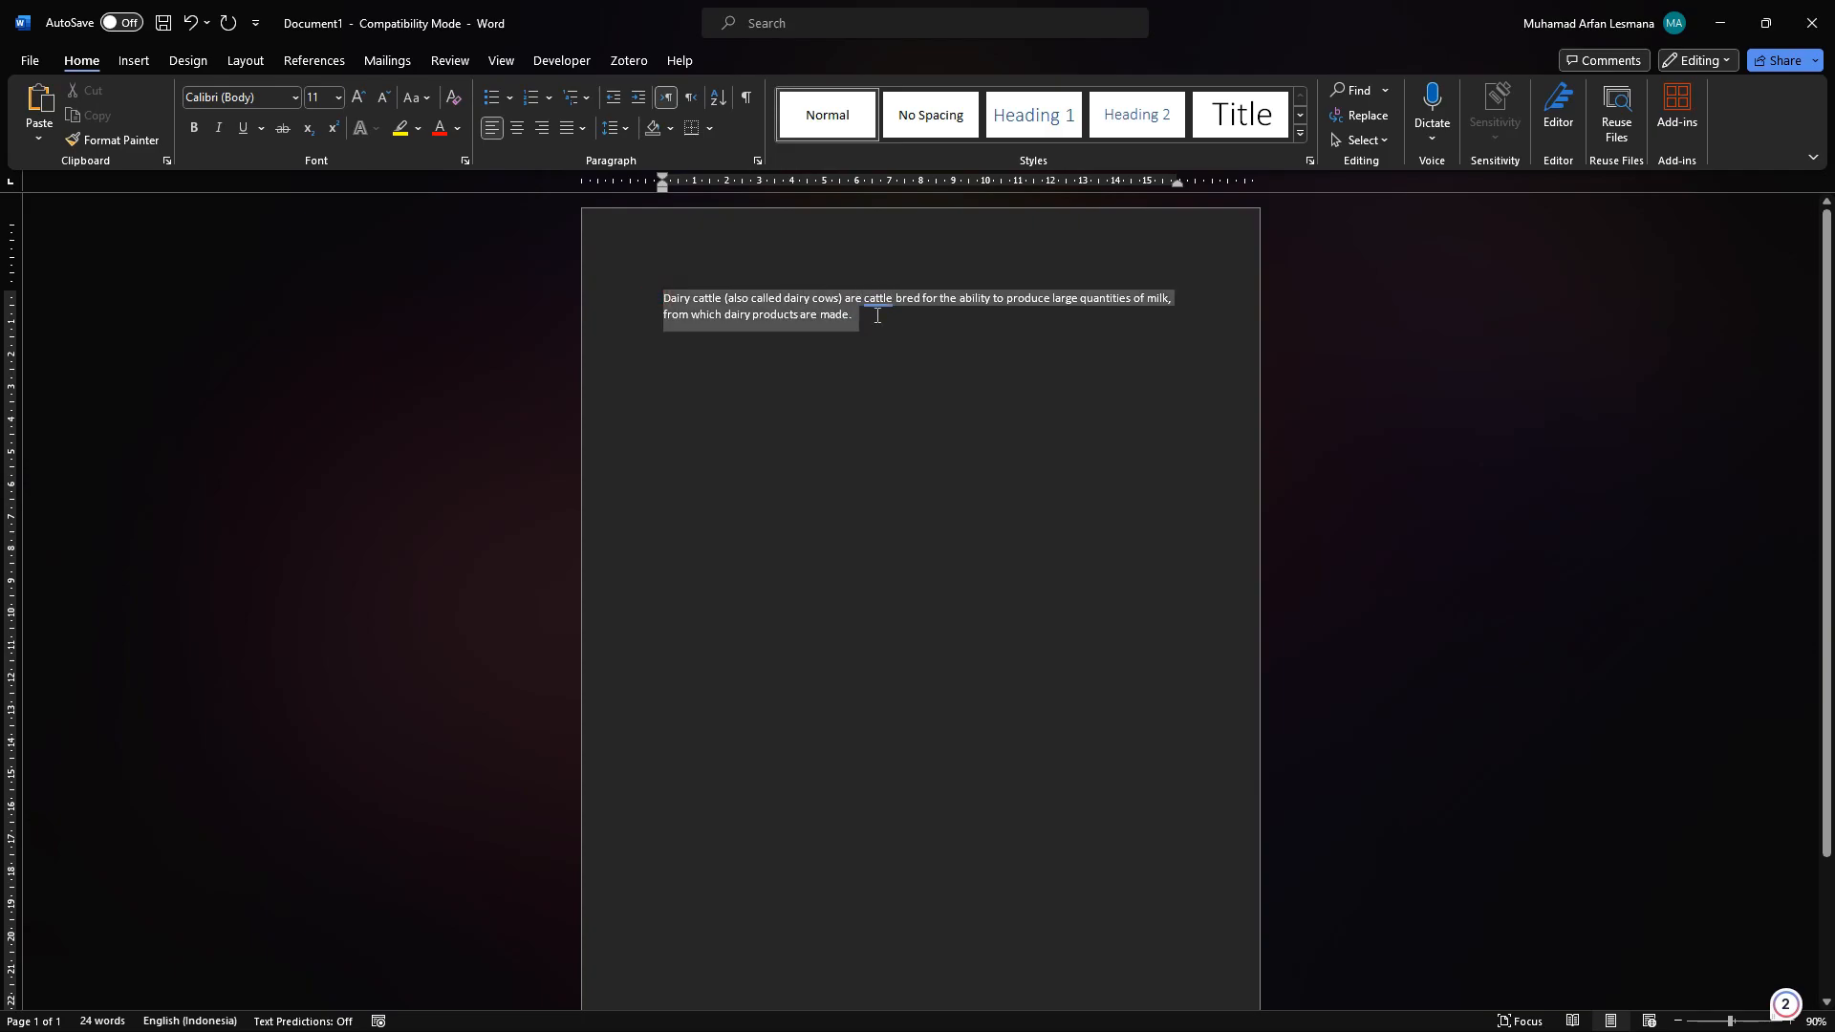
pyautogui.click(856, 317)
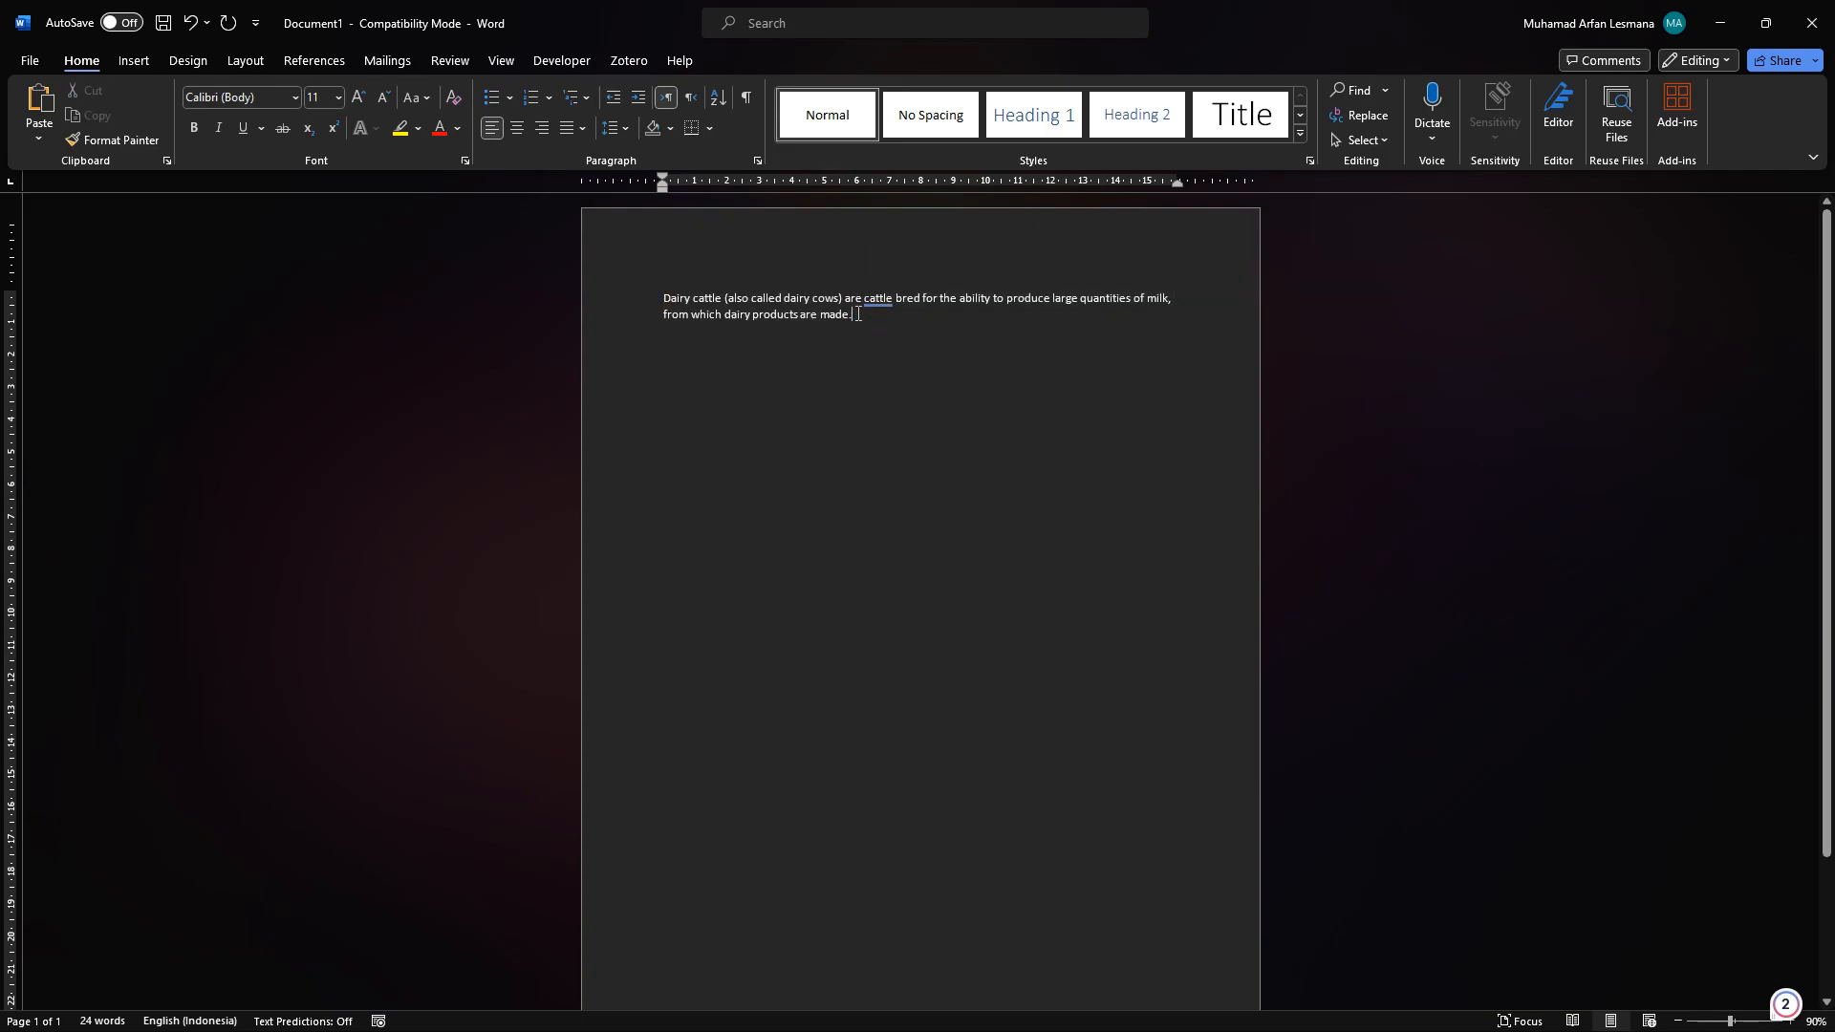
# - Remove the period after "dairy products are made" and start a Zotero citation there using the Elsevier - Harvard (with titles) style
pyautogui.press('BackSpace')
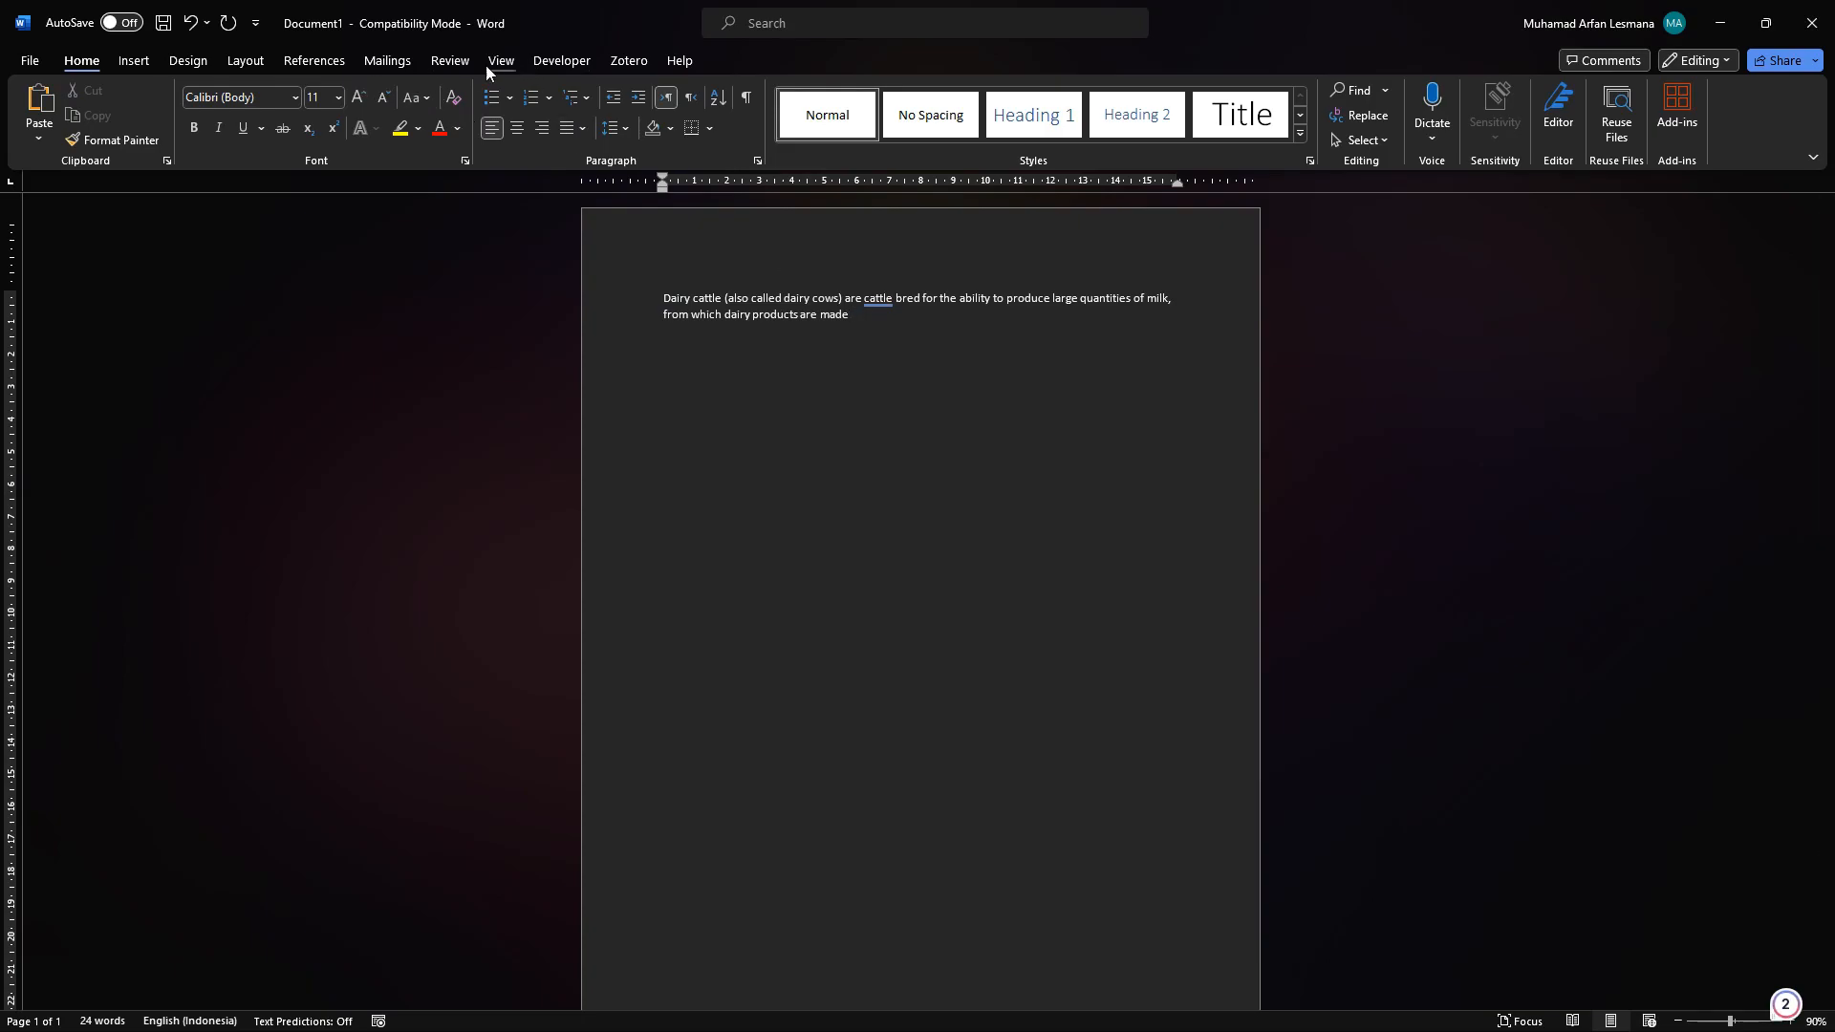
pyautogui.click(612, 59)
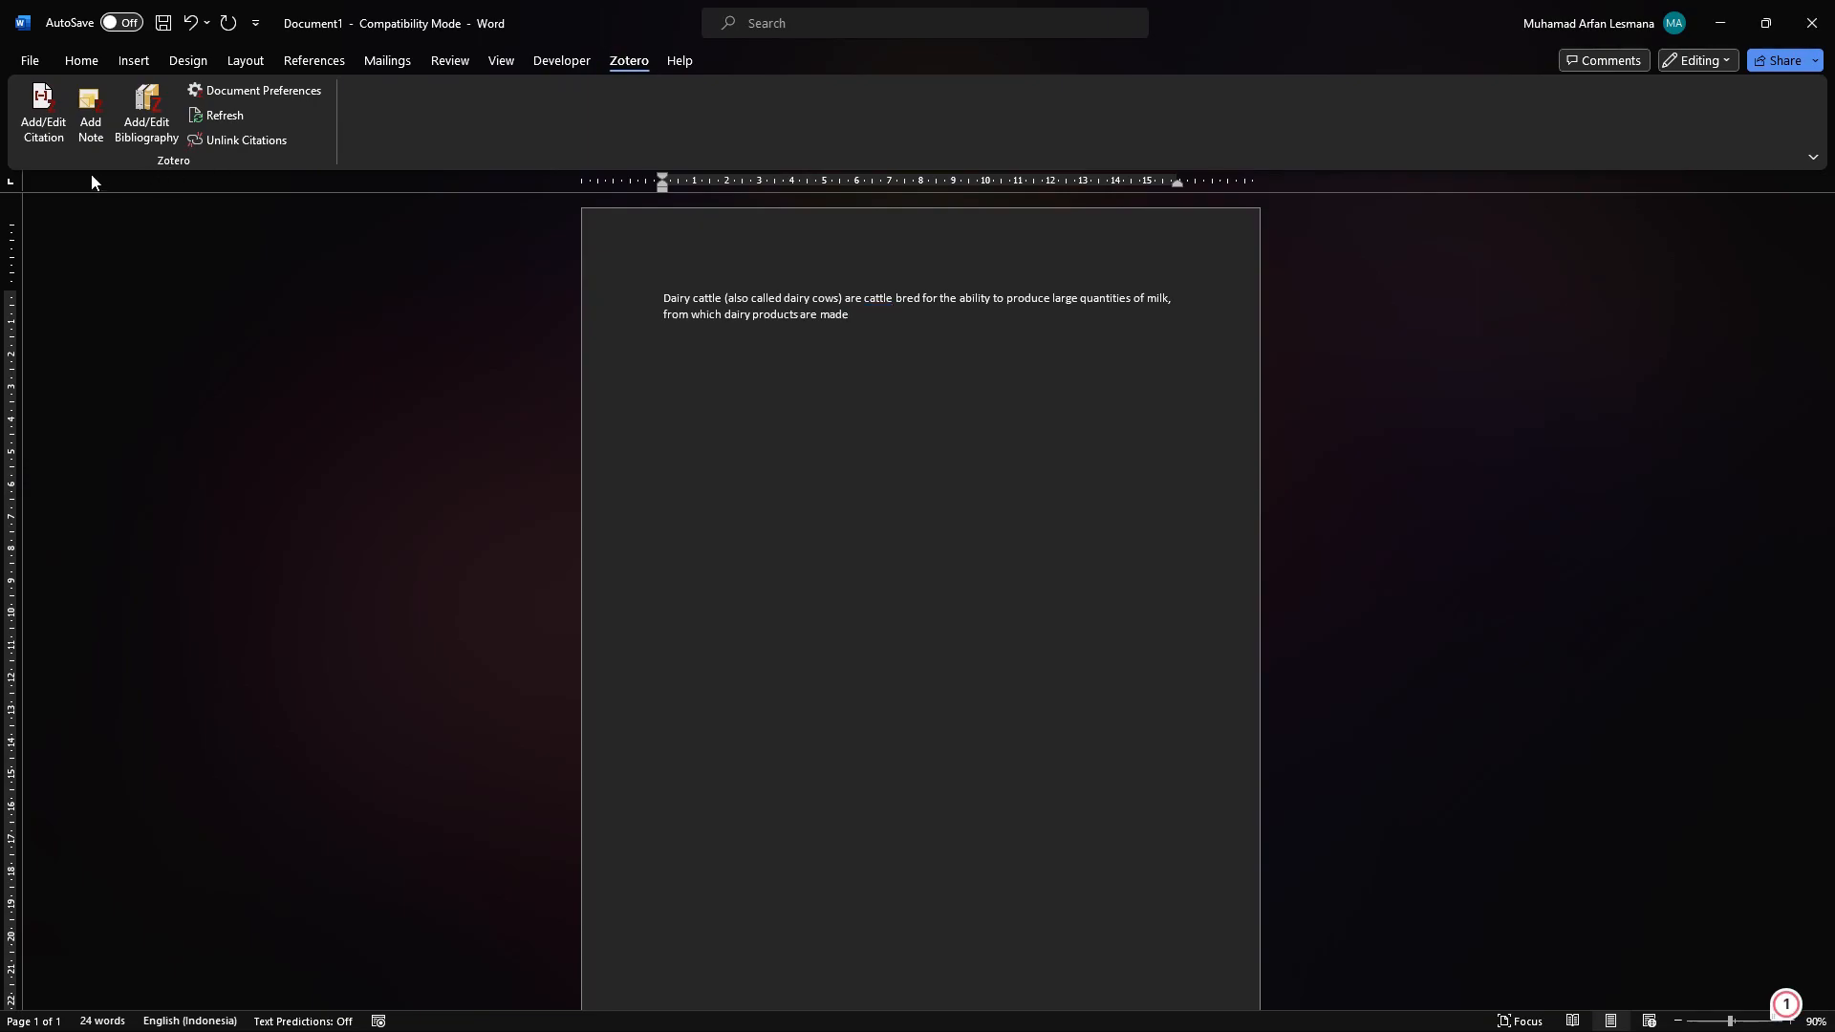
pyautogui.click(50, 124)
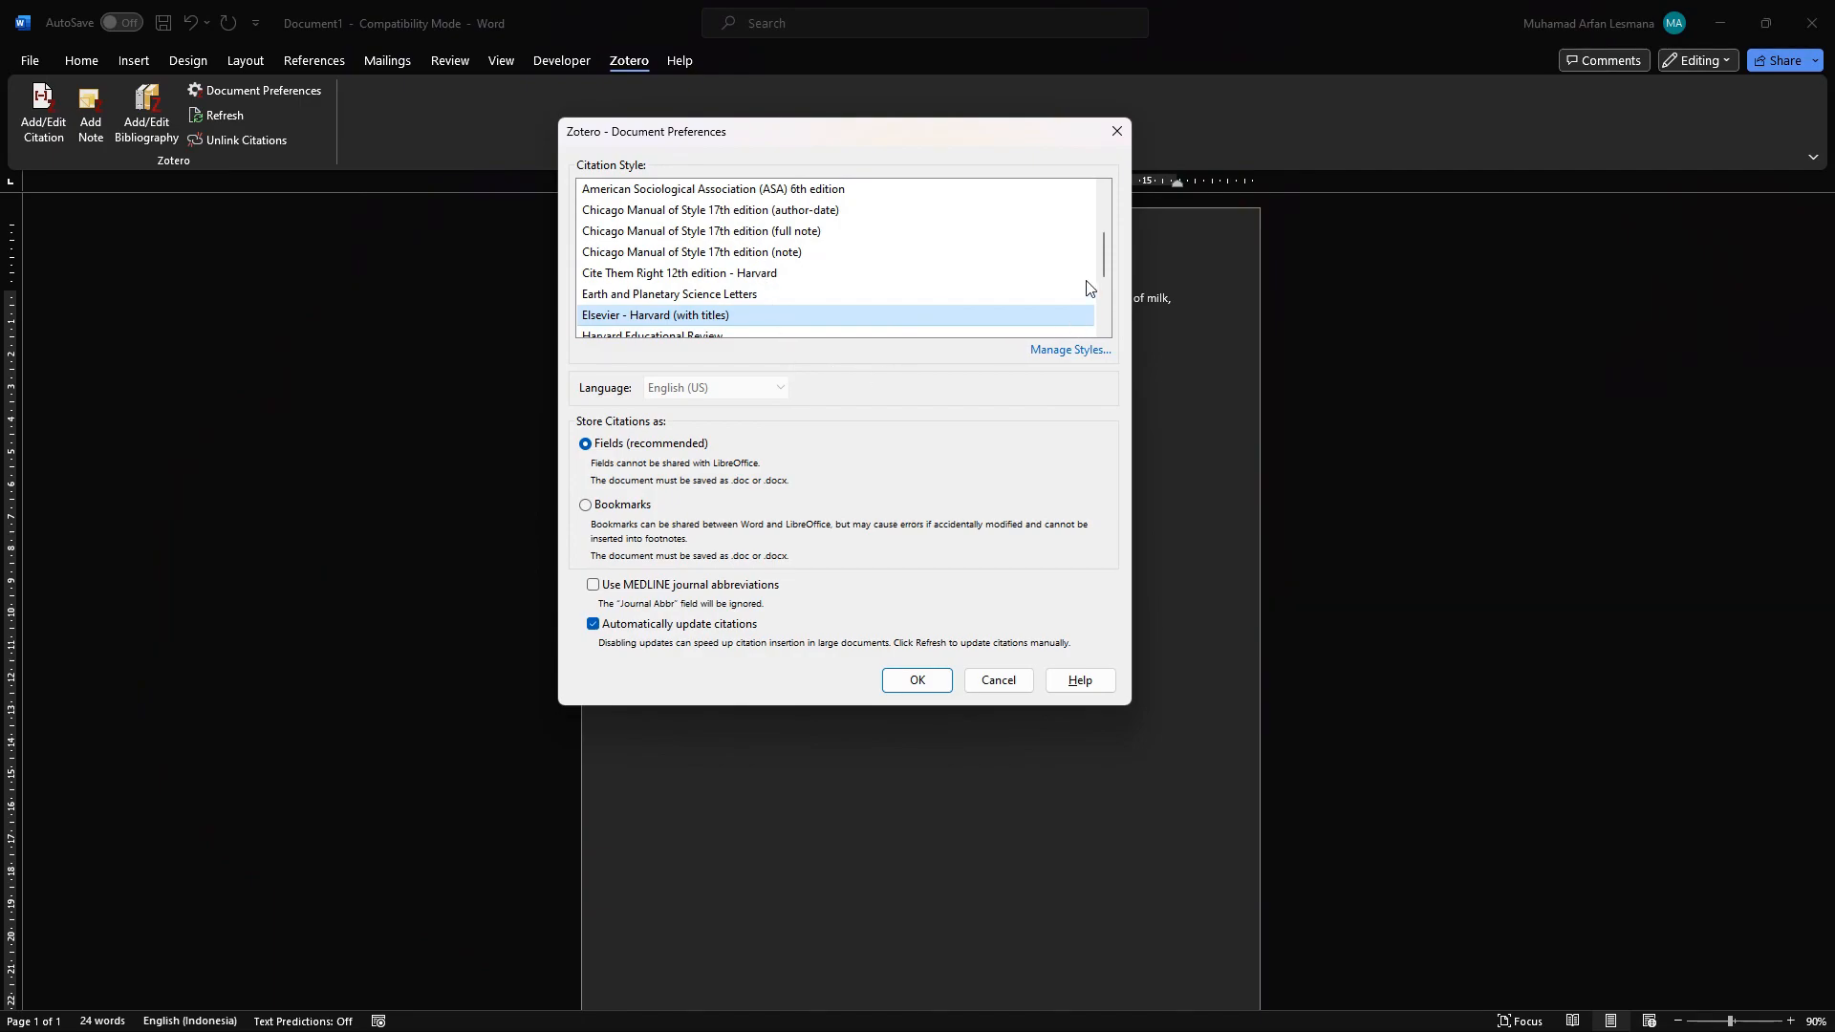
pyautogui.click(658, 294)
pyautogui.click(659, 316)
pyautogui.click(667, 300)
pyautogui.click(669, 315)
pyautogui.doubleClick(1103, 332)
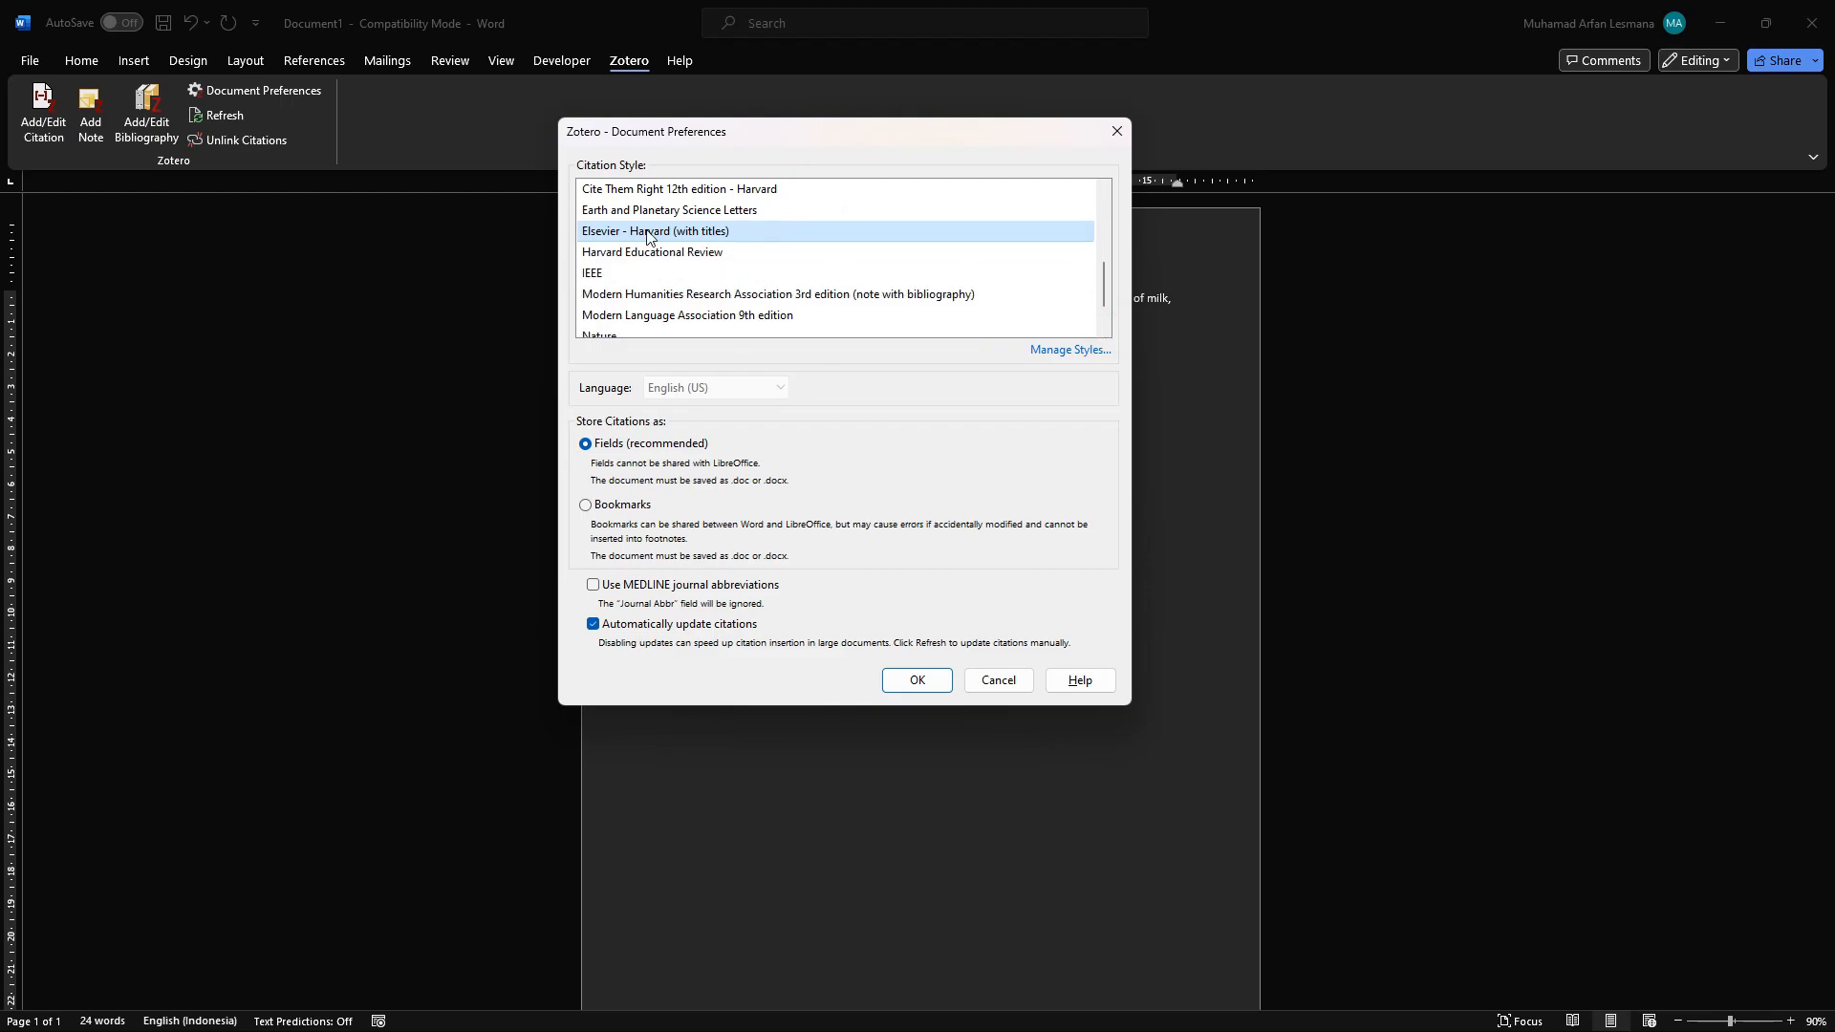
pyautogui.click(926, 669)
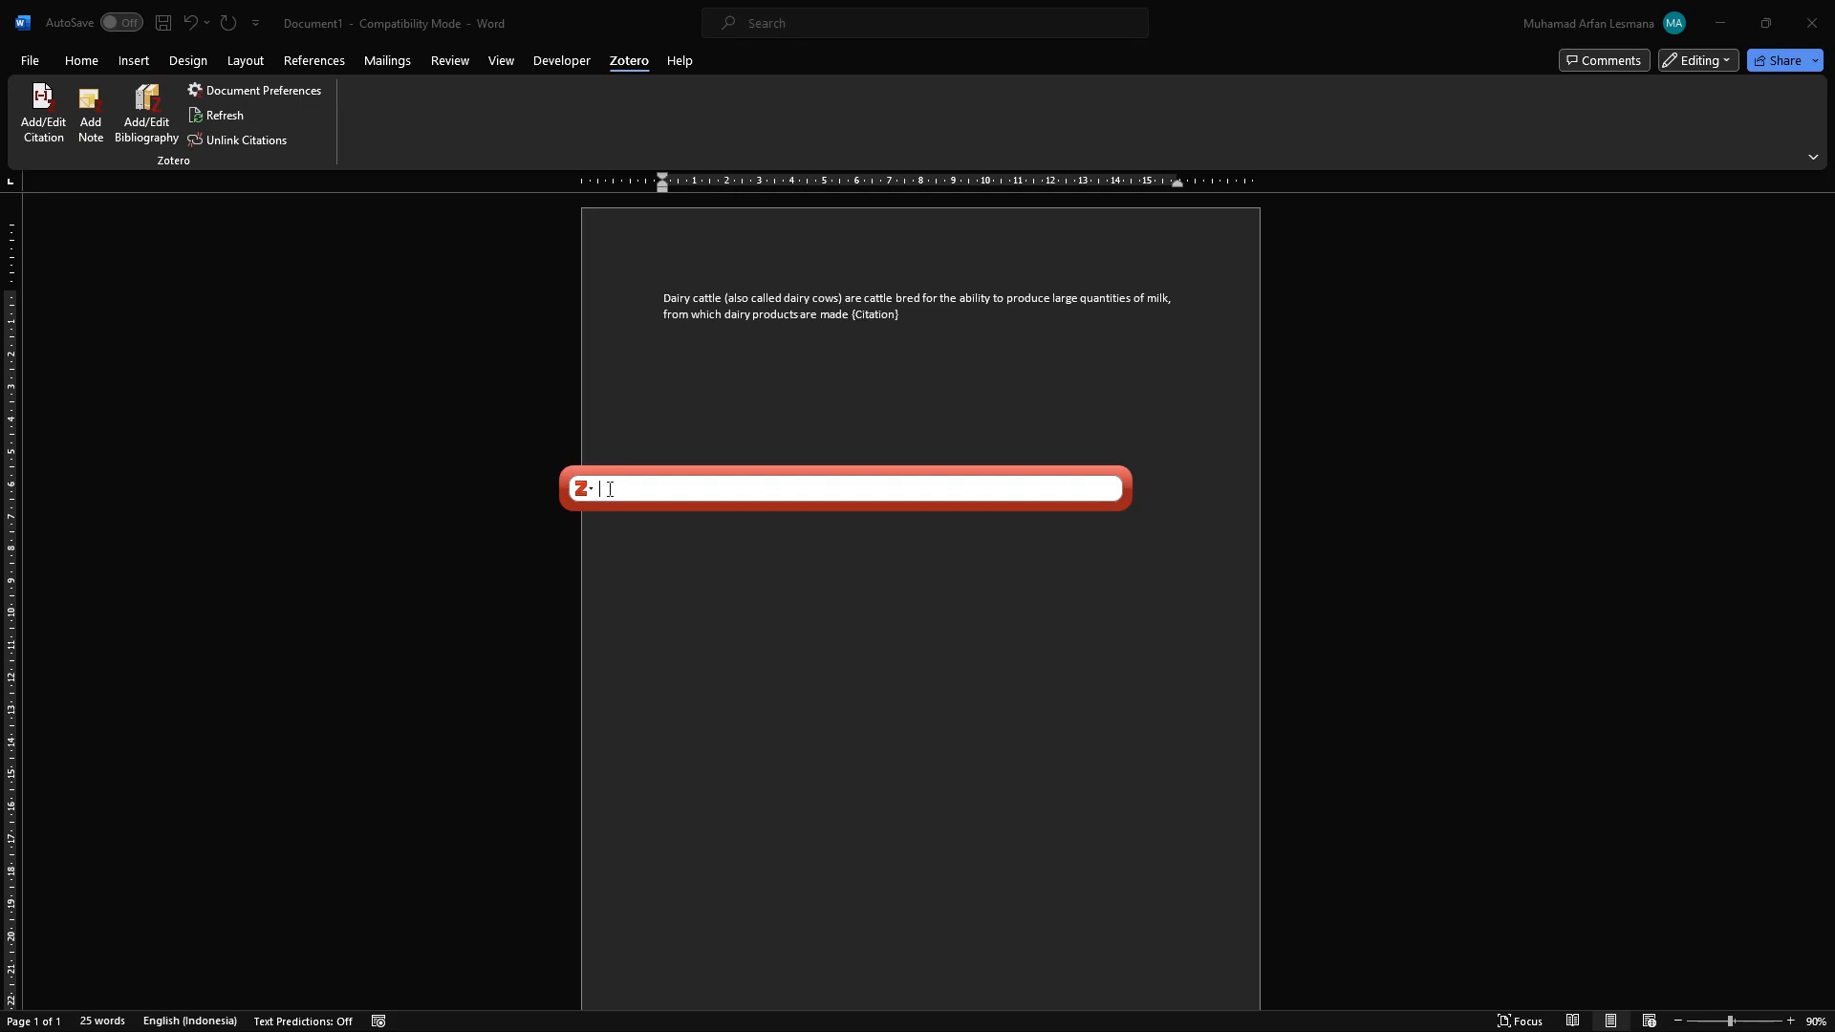
# - Search for "dairy cattle", cite the 2023 review on reproductive consequences of whole-body adaptations, and end the sentence with a period
pyautogui.write('dair')
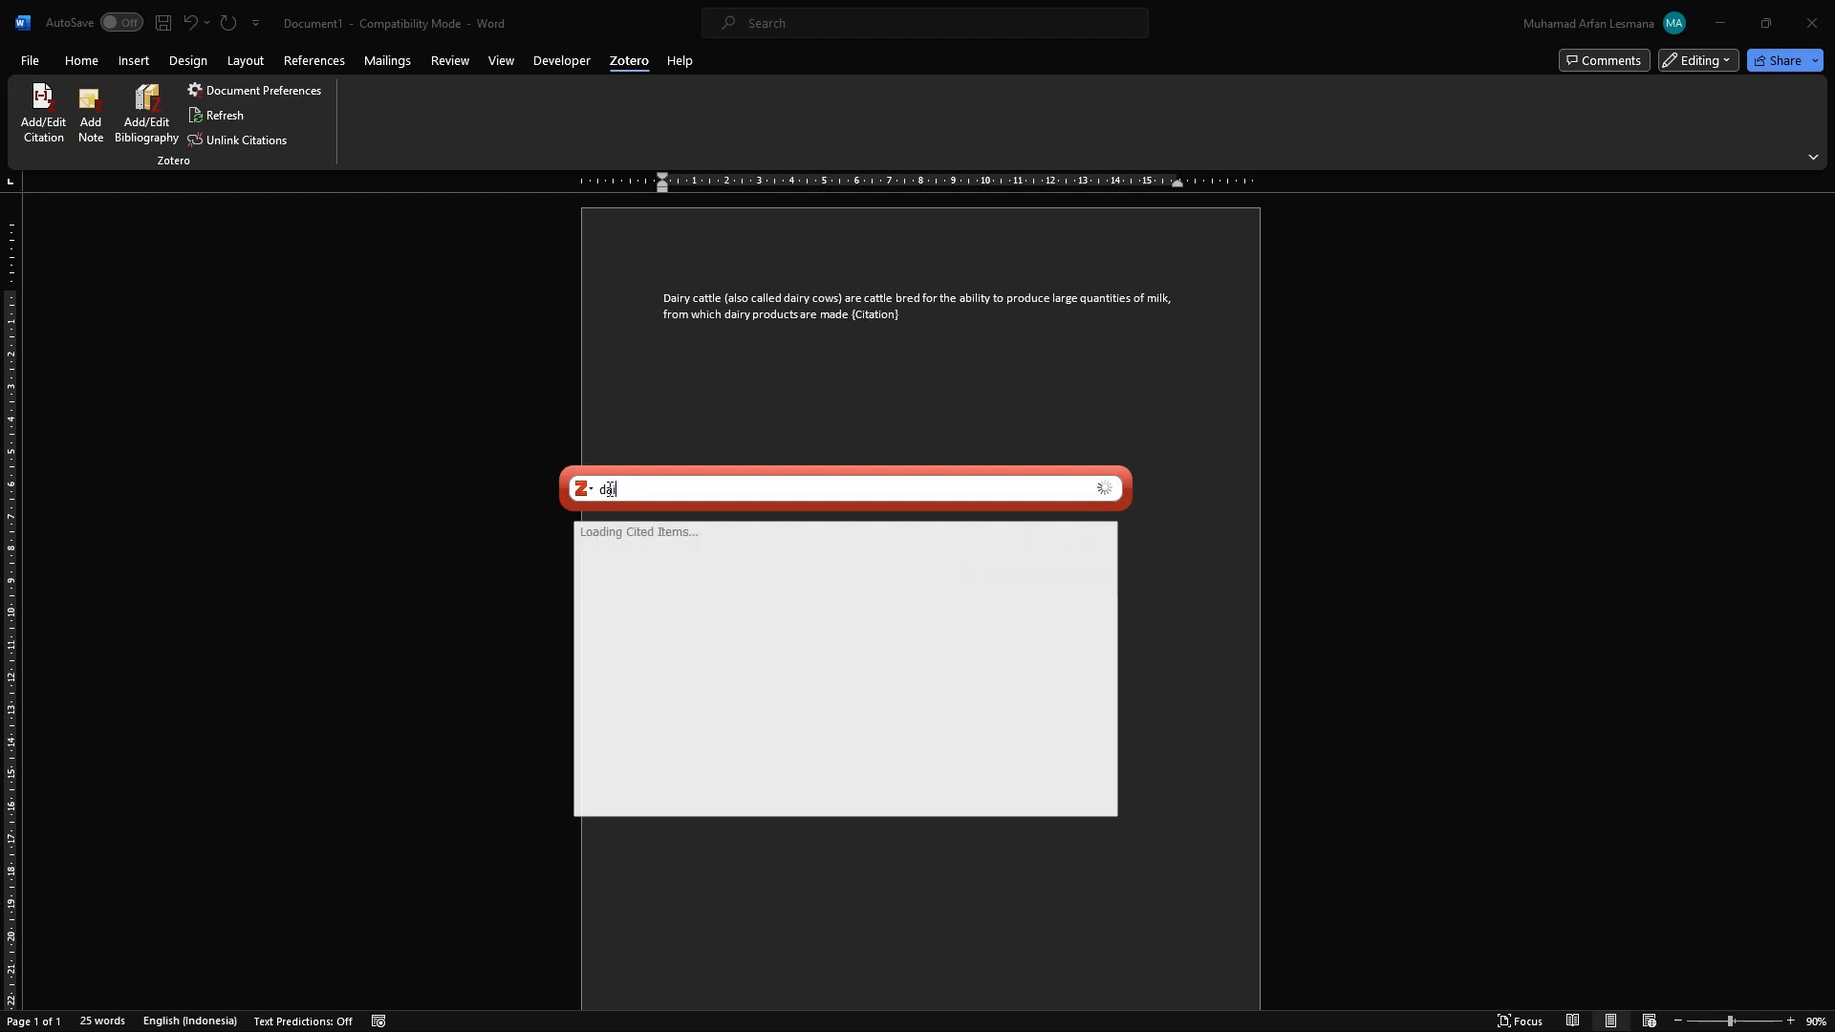
pyautogui.write('y')
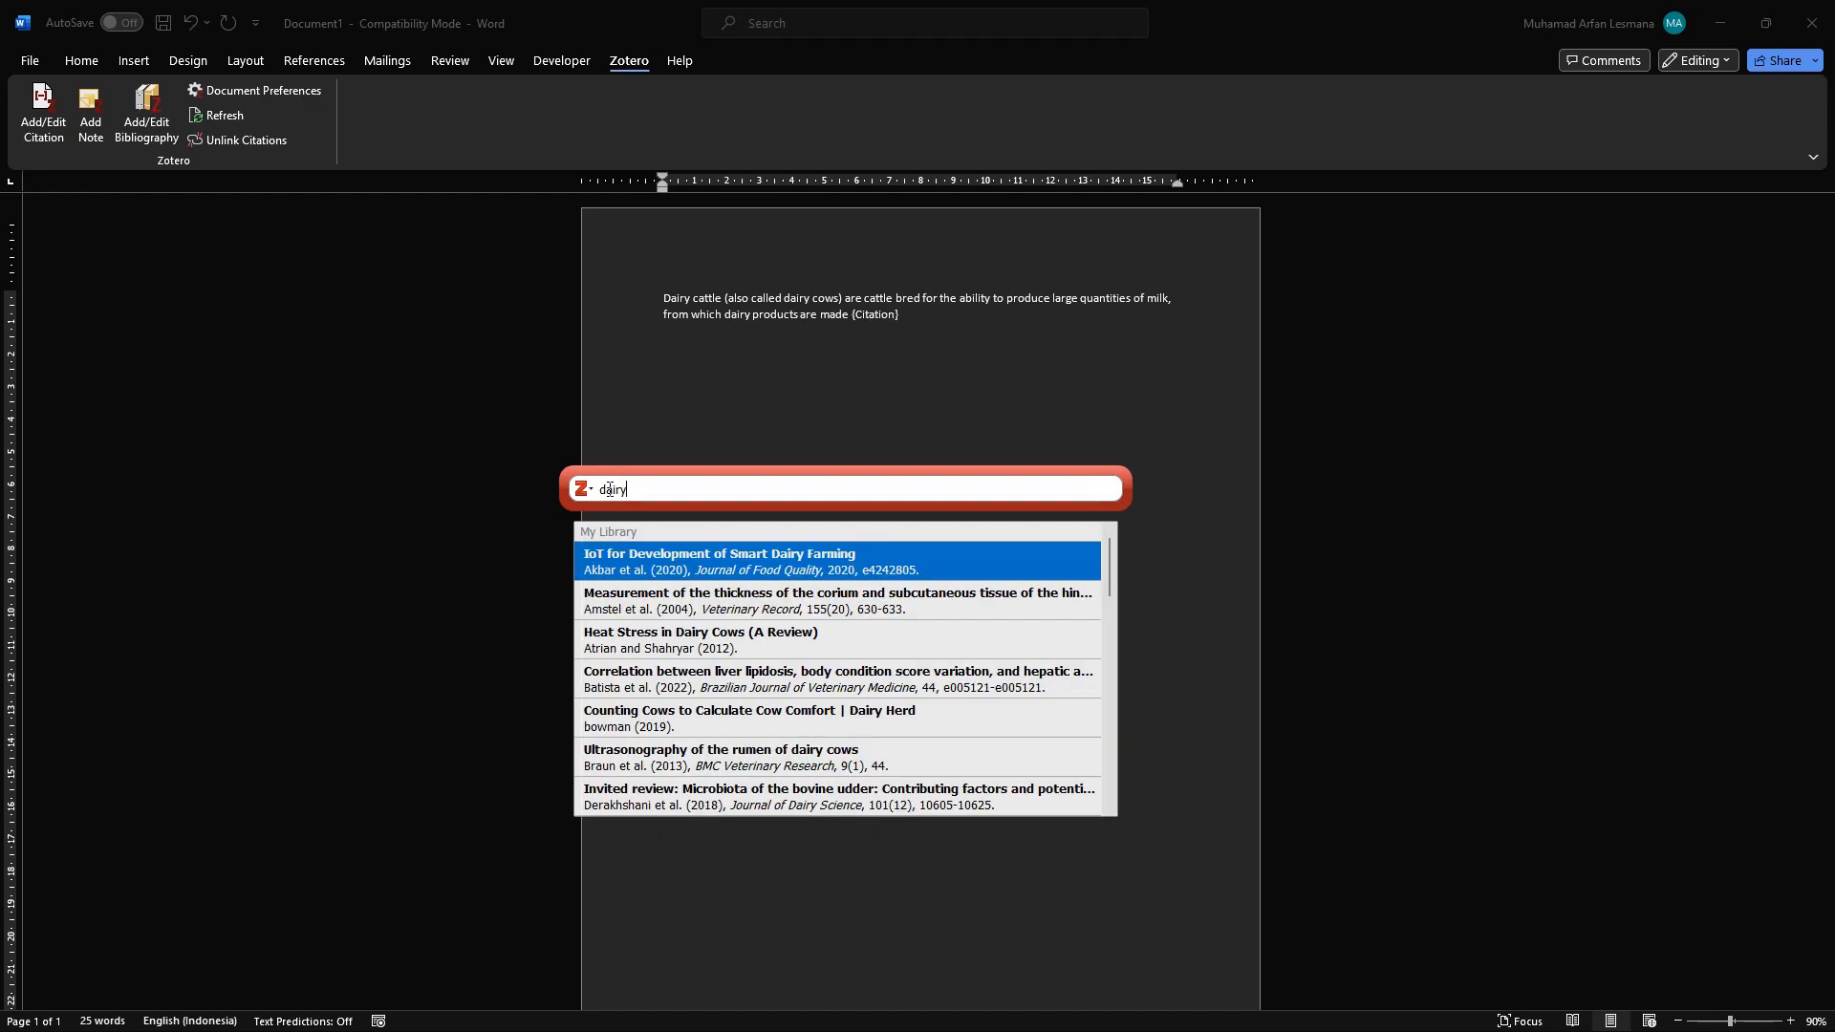
pyautogui.moveTo(1111, 554); pyautogui.dragTo(1110, 640)
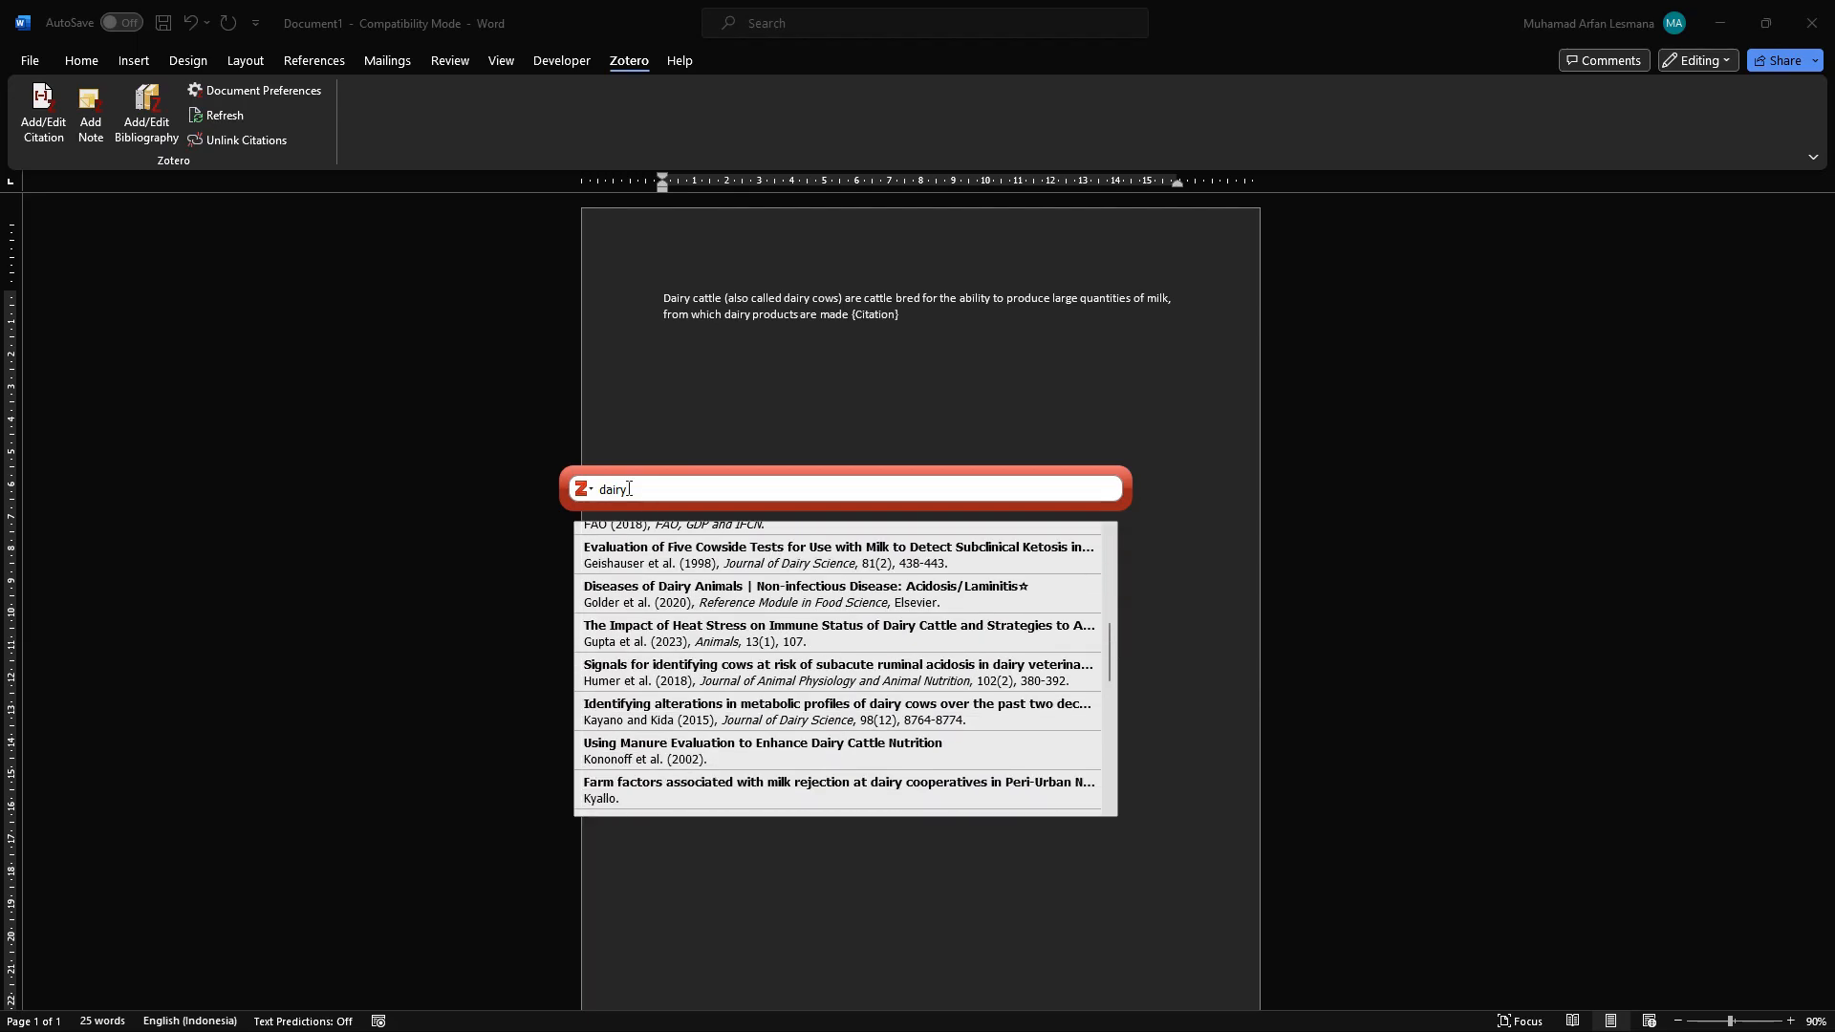
pyautogui.write('ca')
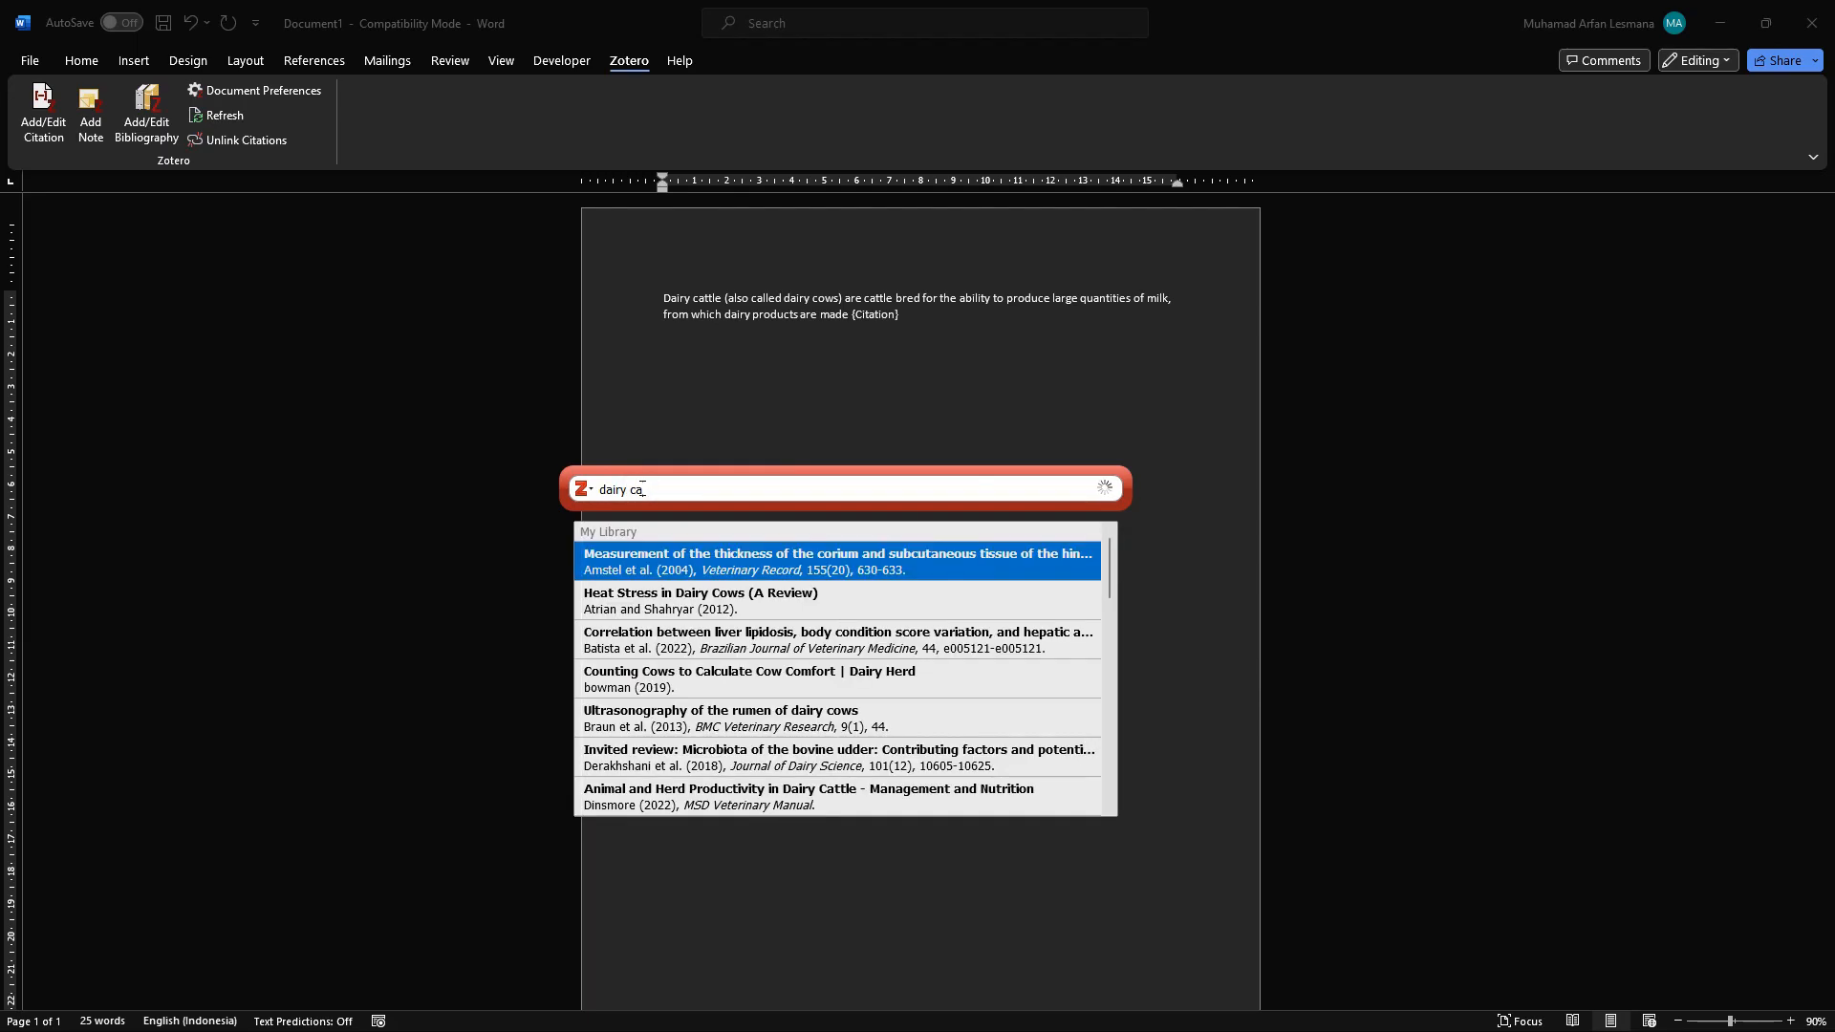
pyautogui.write('ttle')
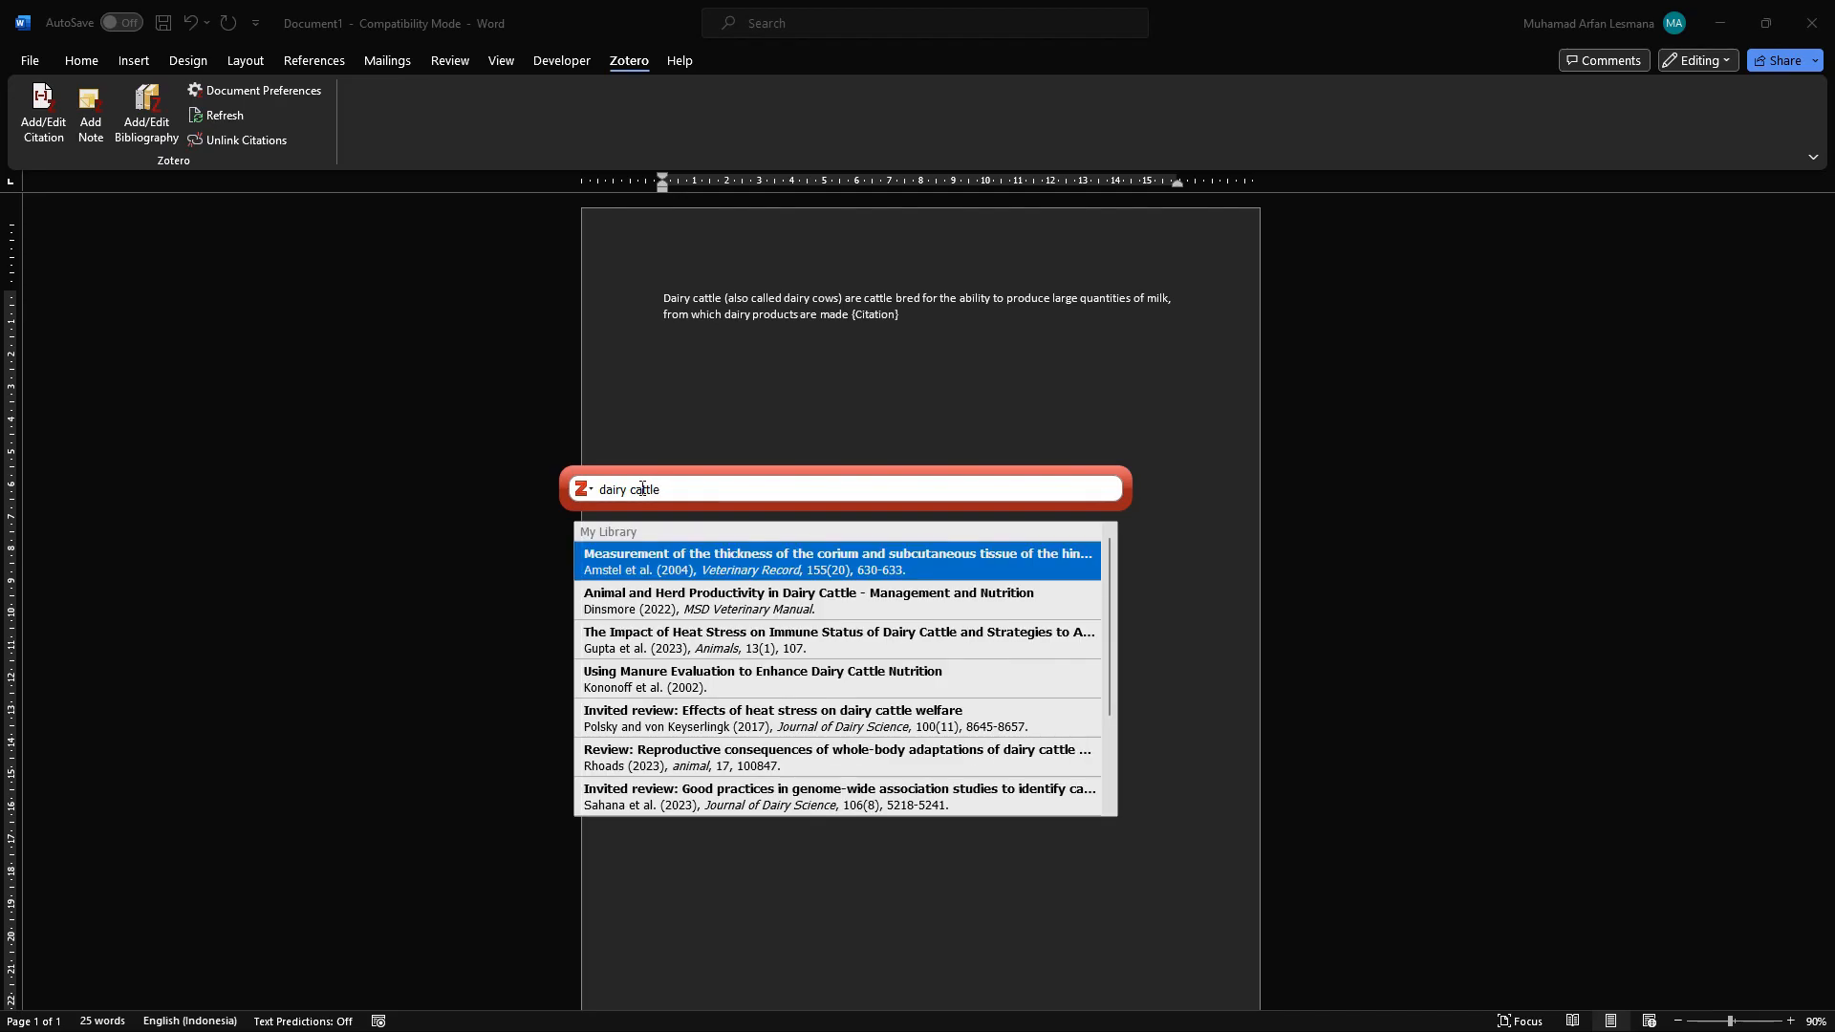
pyautogui.moveTo(1112, 597); pyautogui.dragTo(1112, 747)
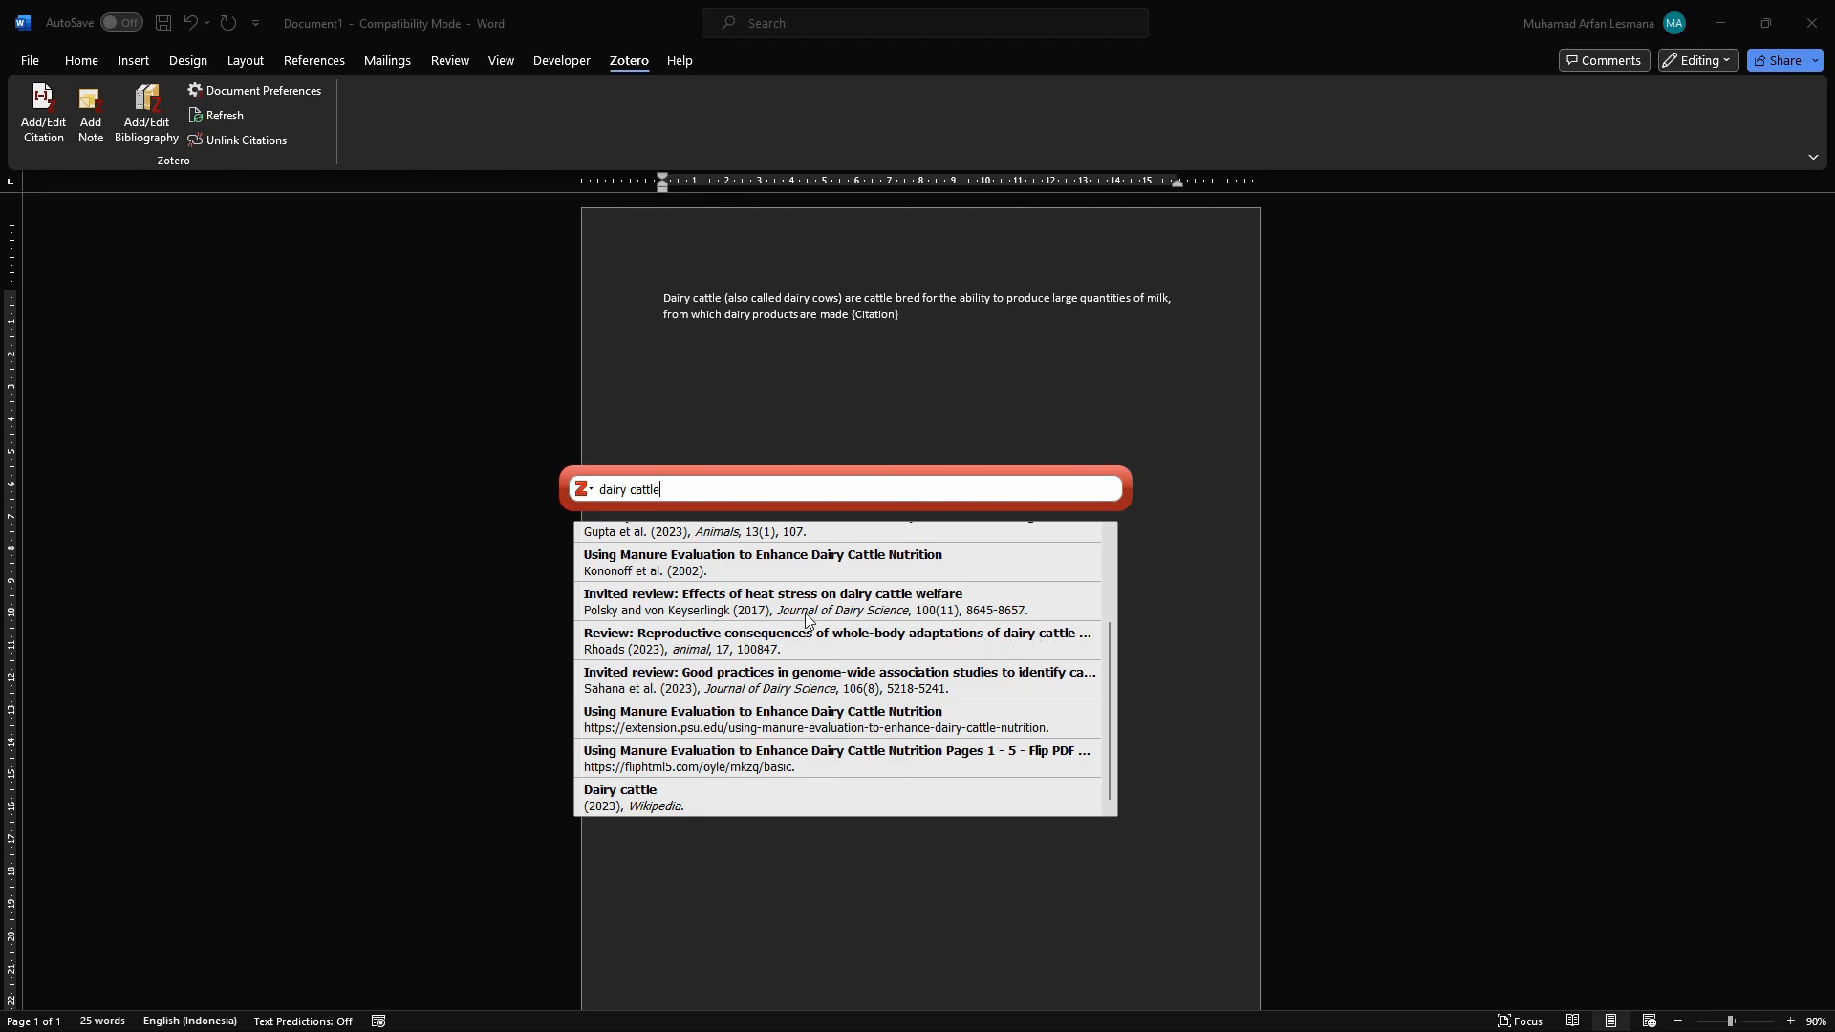
pyautogui.click(753, 642)
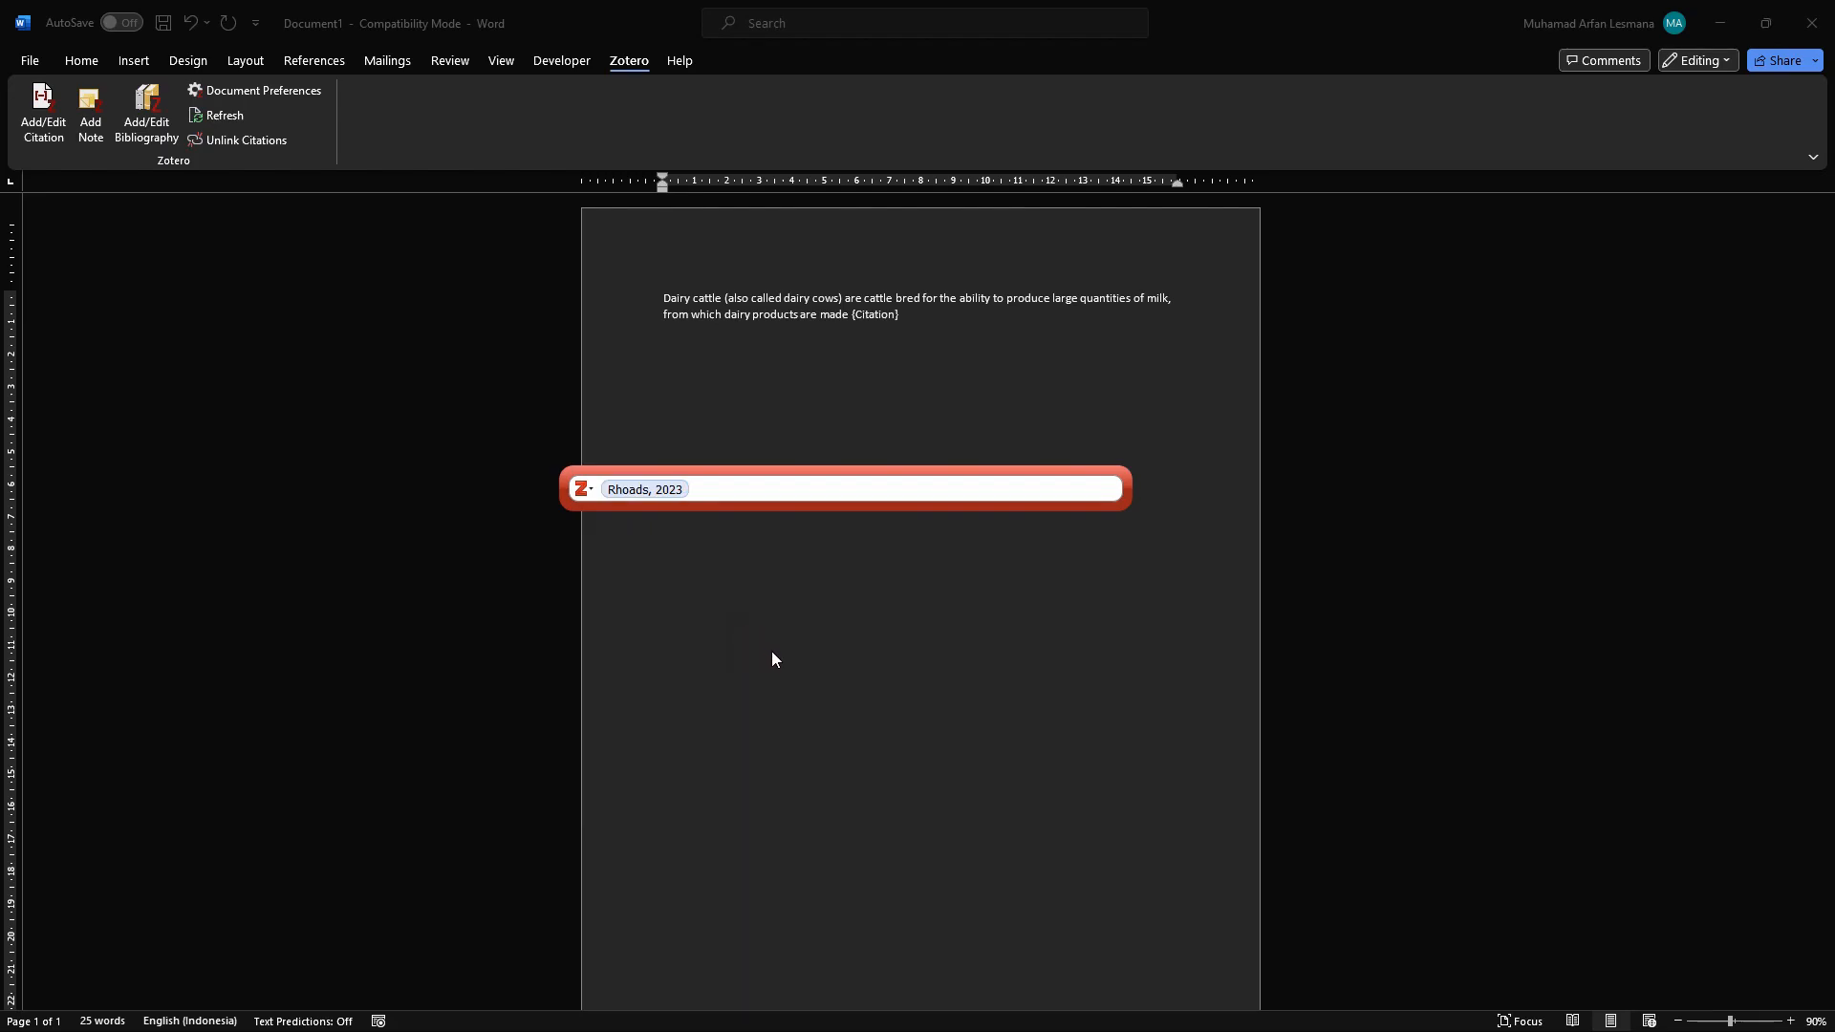
pyautogui.press('Return')
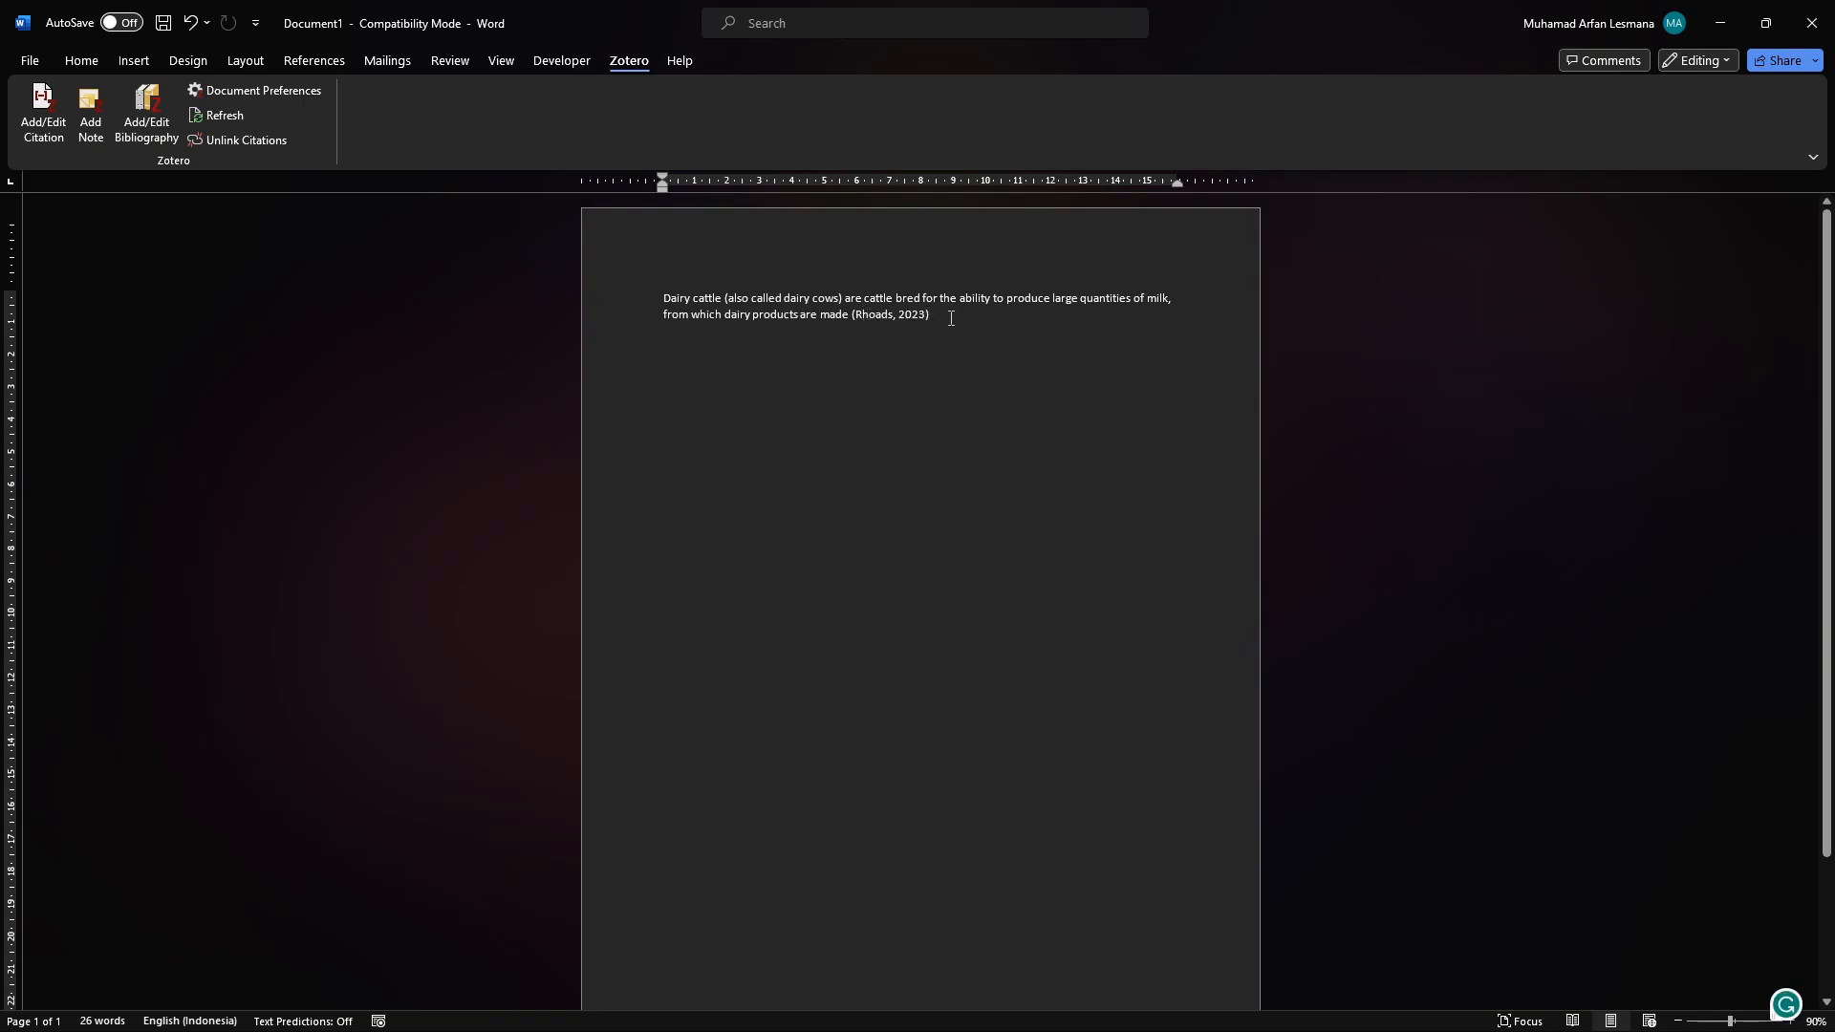
pyautogui.write('.')
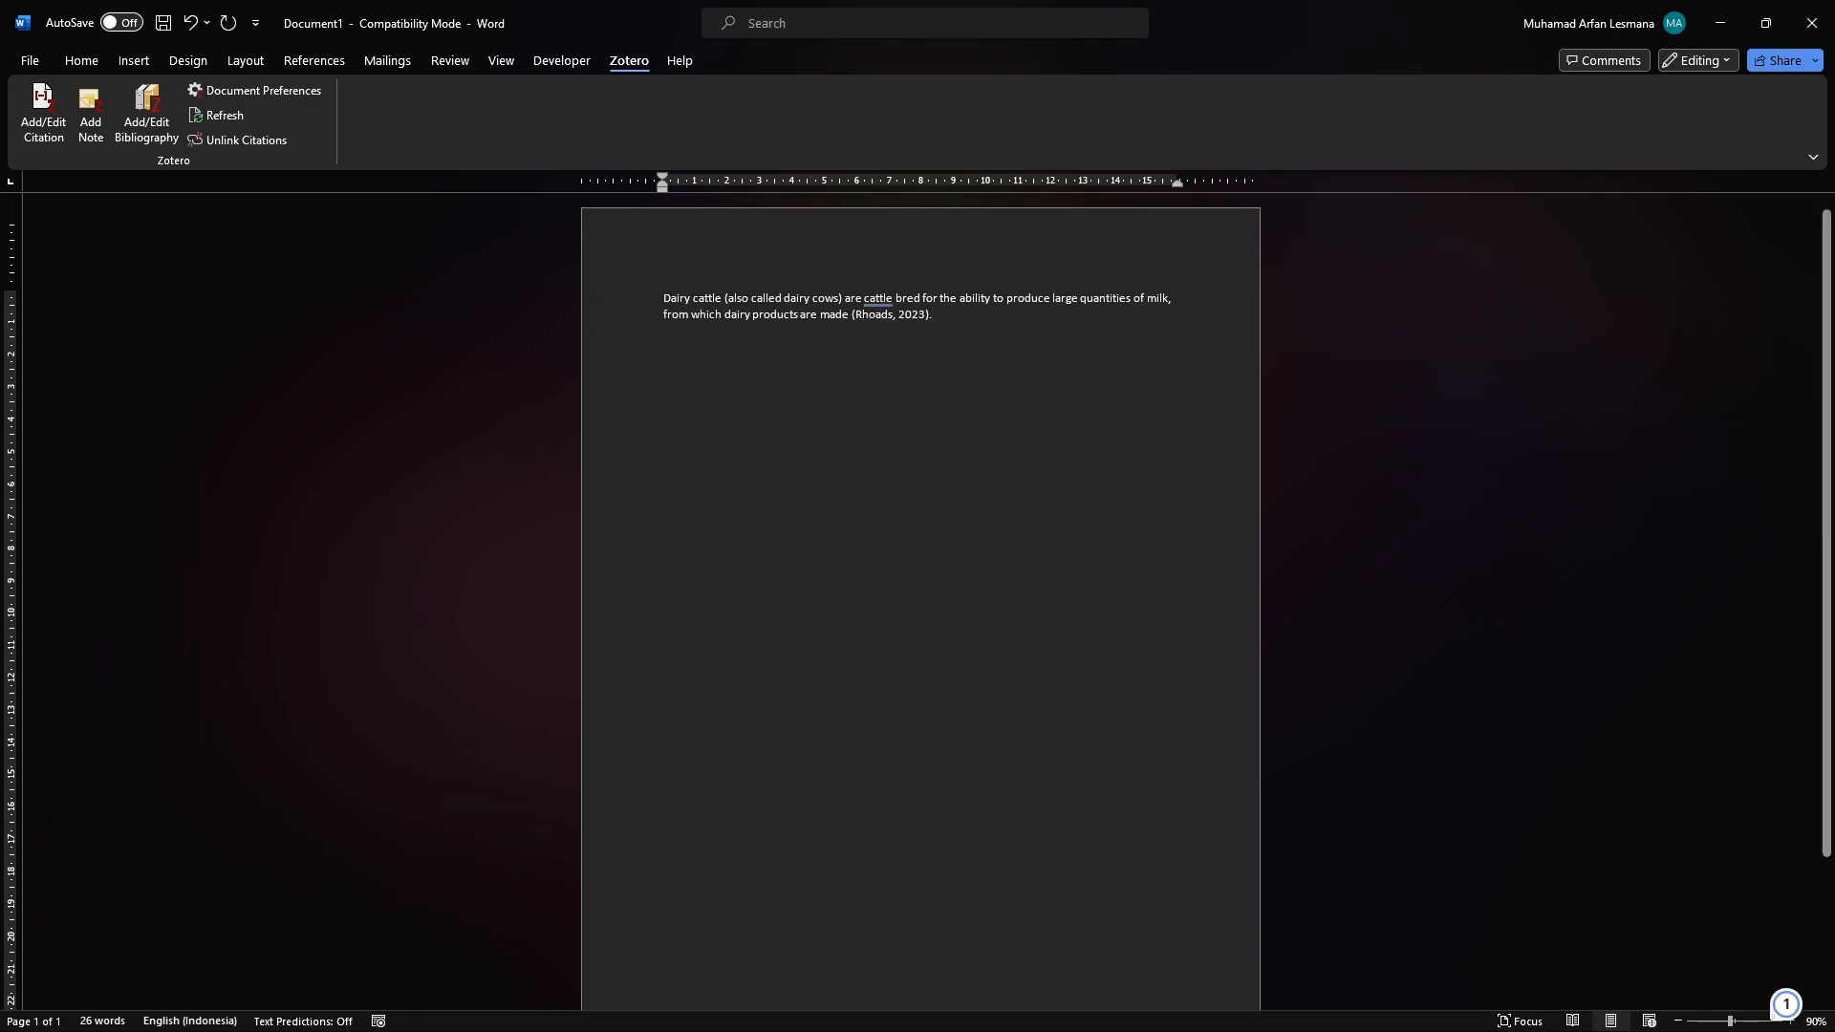
# - Switch to the Wikipedia article in Firefox and copy its second paragraph, from "Historically, little distinction" through "large volumes of milk"
pyautogui.click(770, 1018)
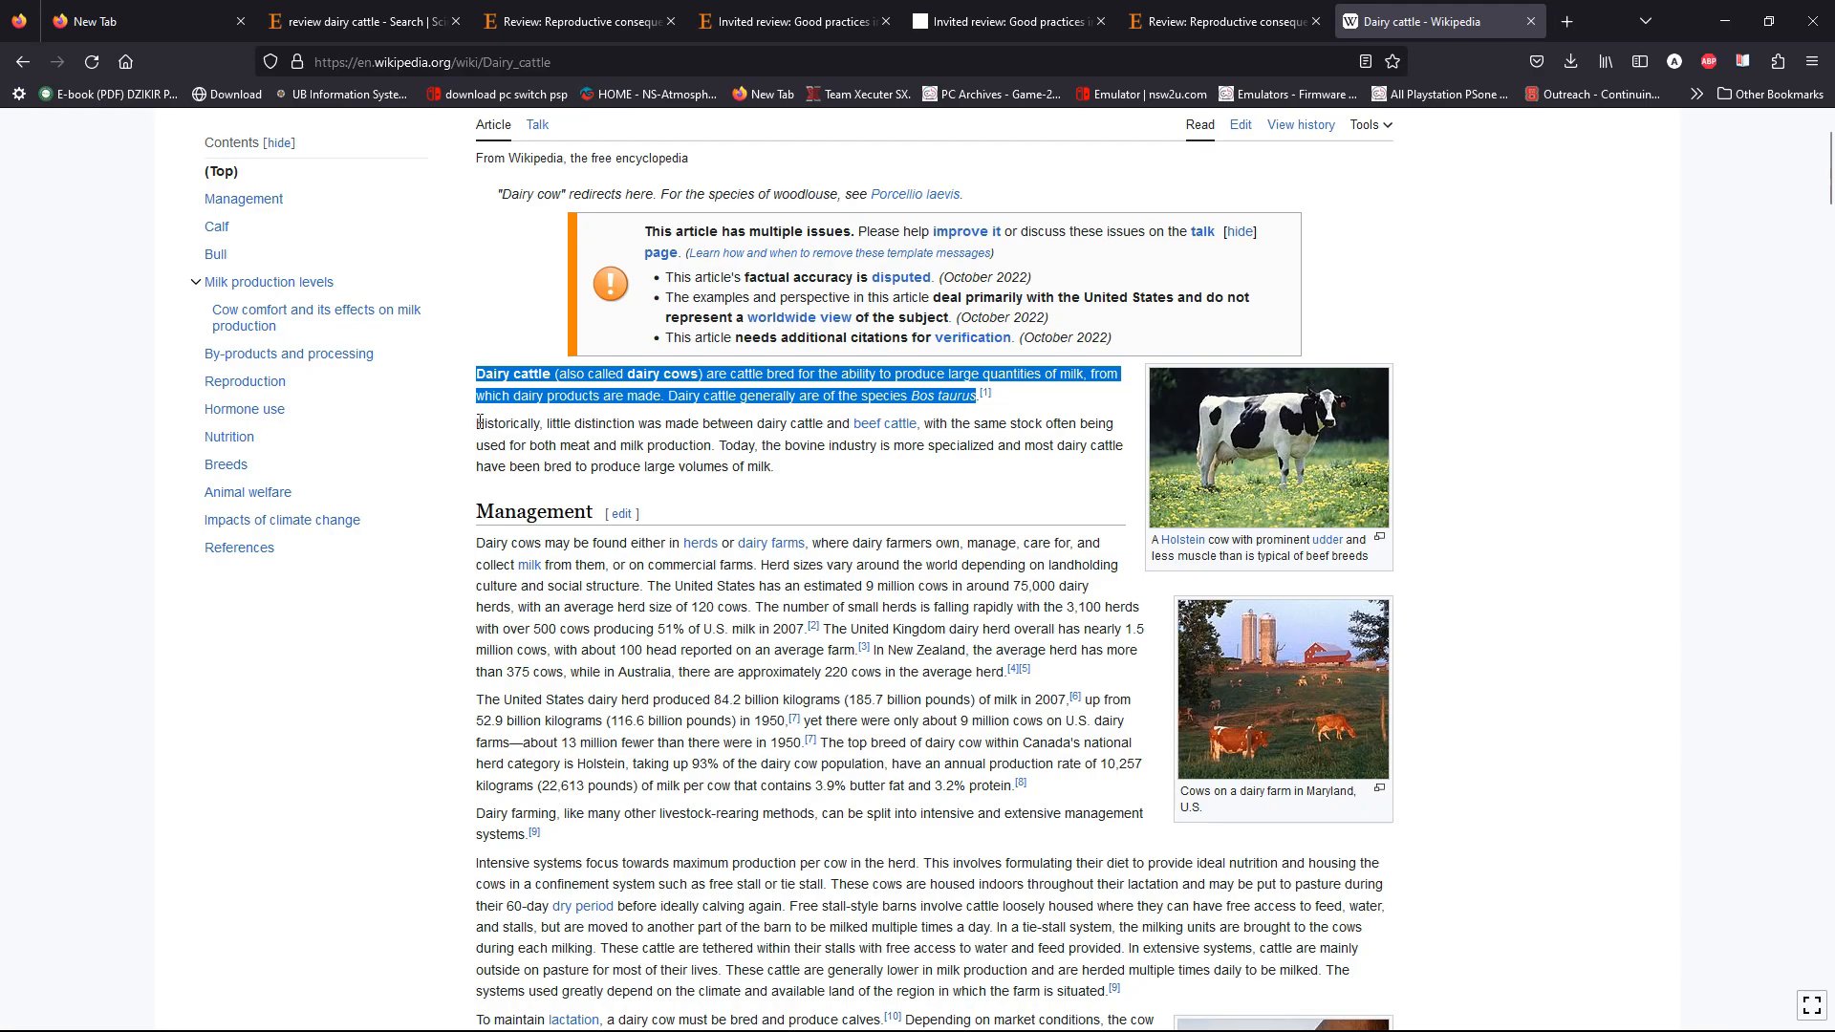
pyautogui.moveTo(478, 422); pyautogui.dragTo(772, 467)
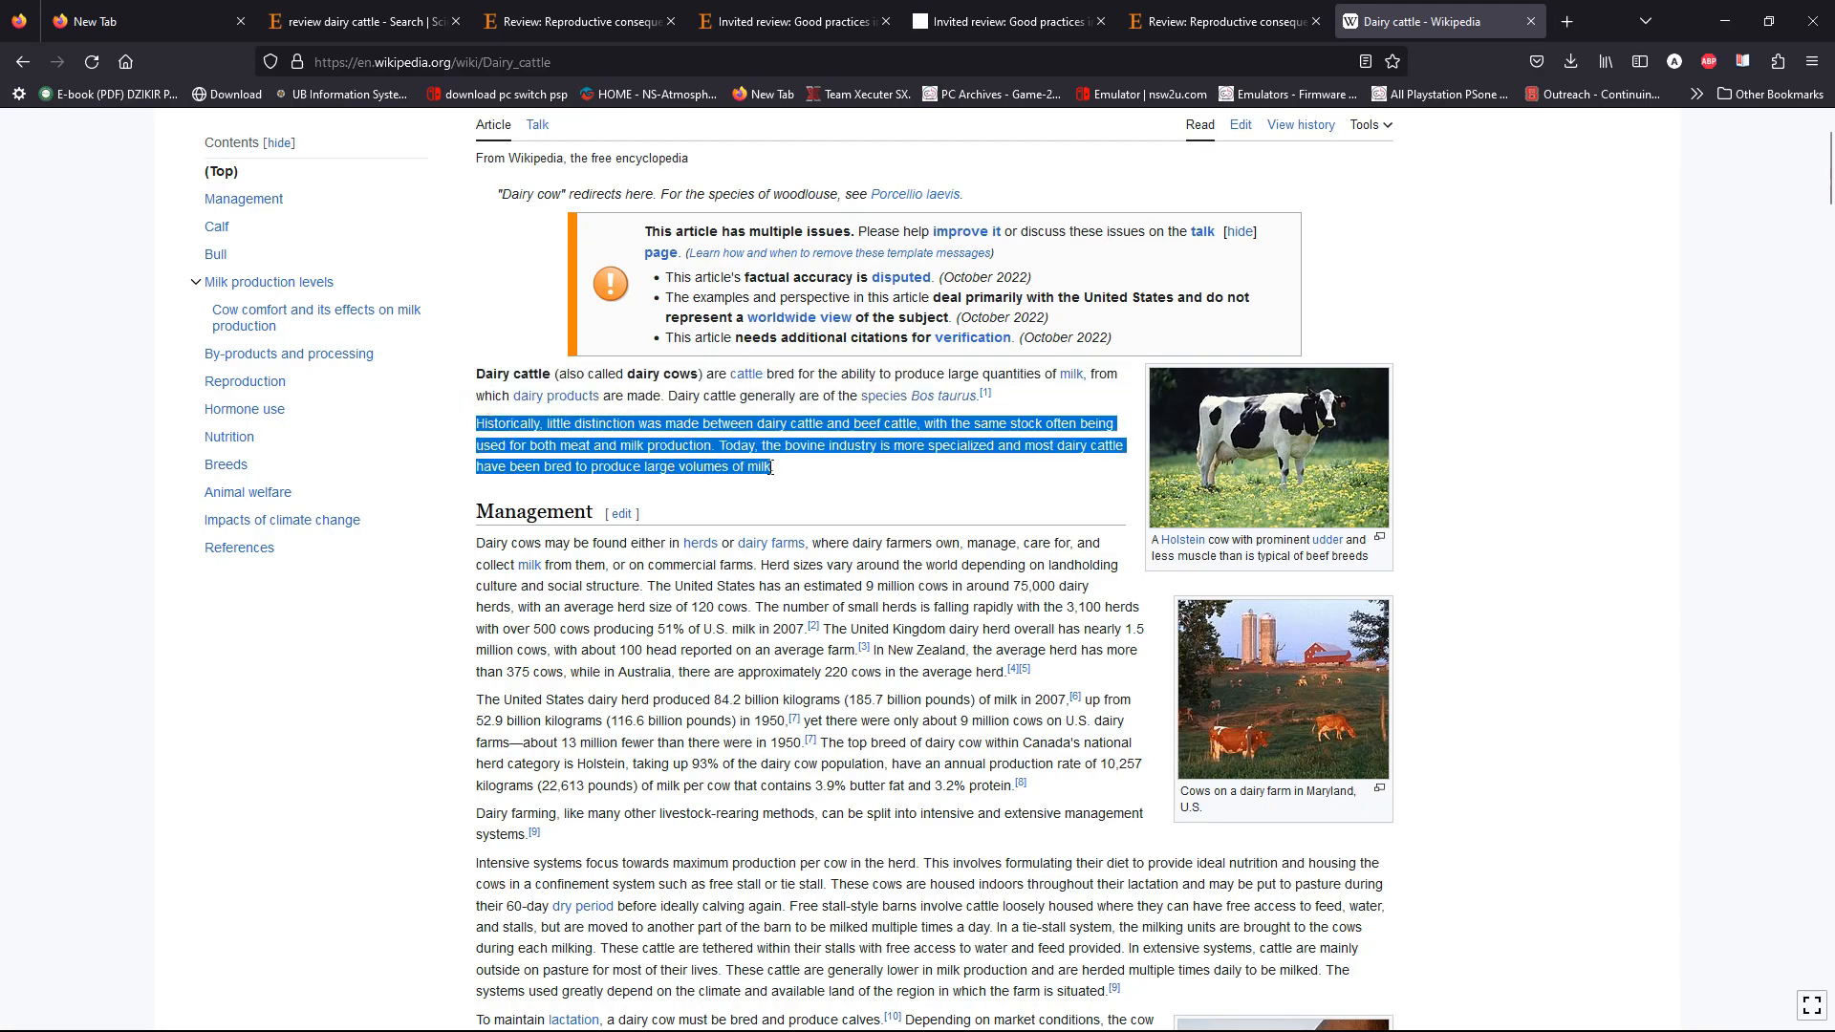
pyautogui.rightClick(750, 462)
pyautogui.click(774, 478)
# - Switch back to Word and paste the copied paragraph after the first citation
pyautogui.click(1319, 1008)
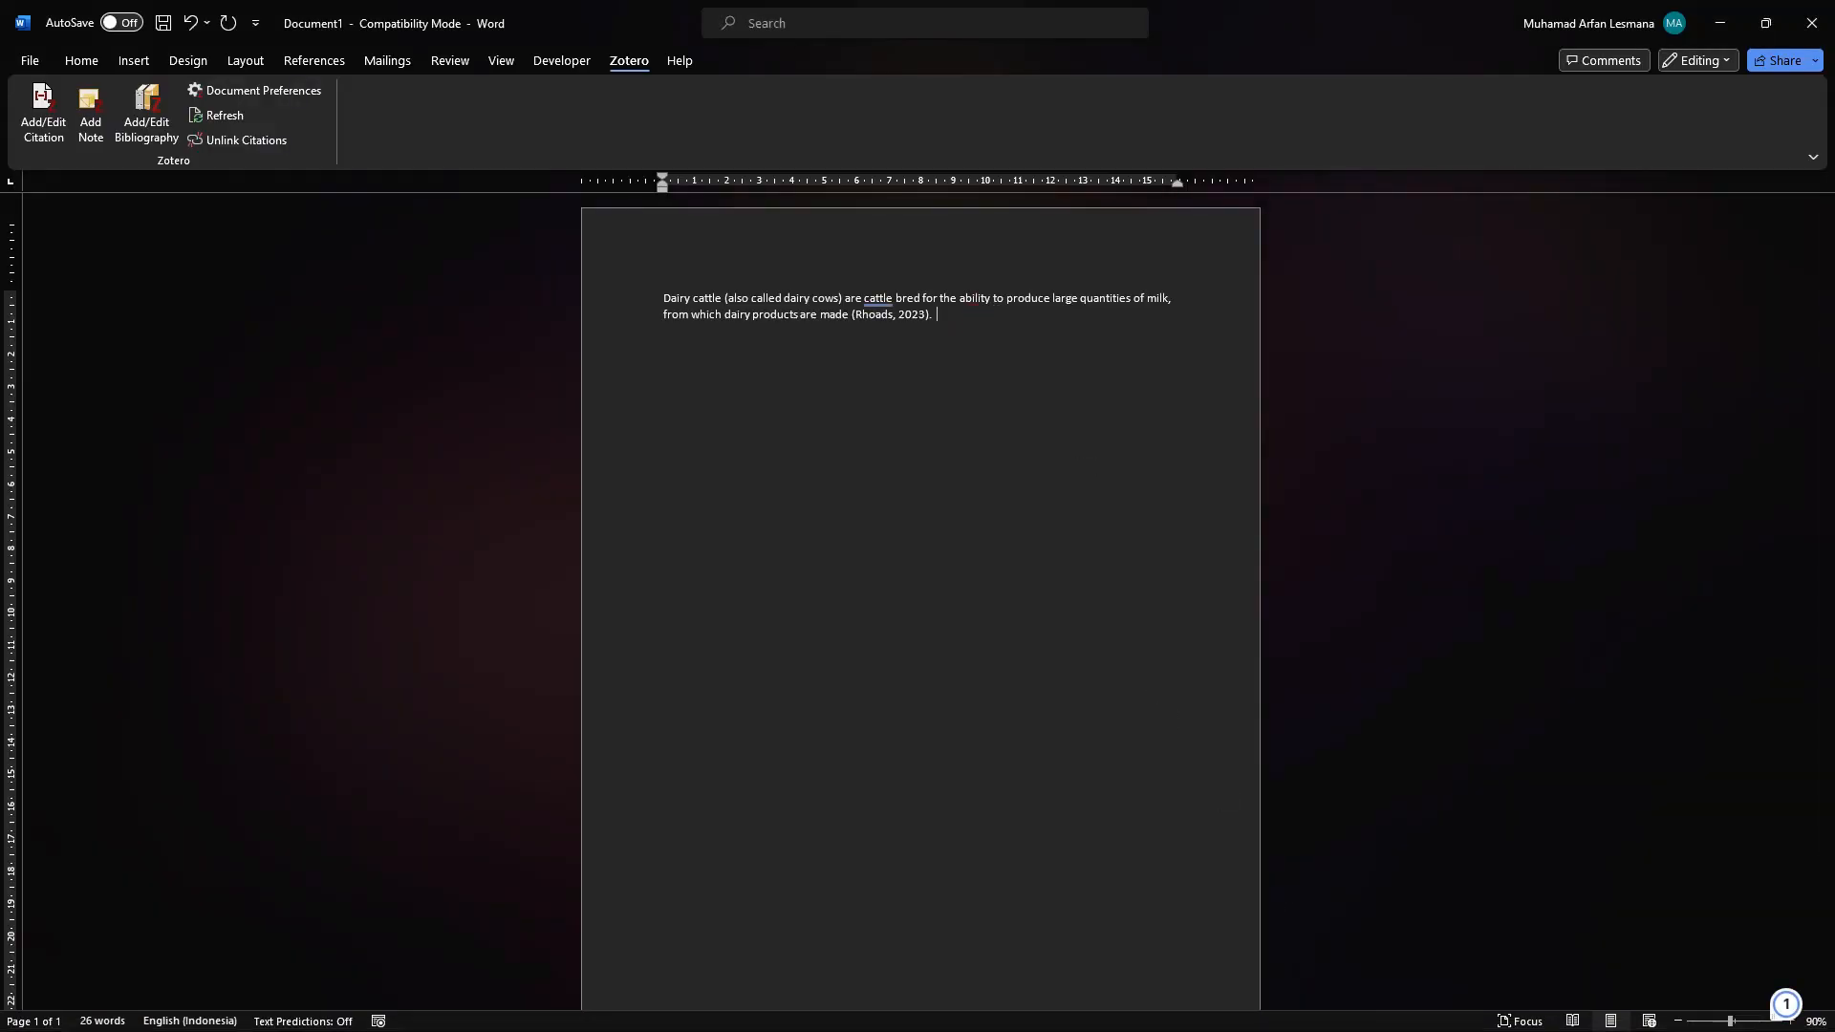
pyautogui.rightClick(954, 320)
pyautogui.click(1060, 447)
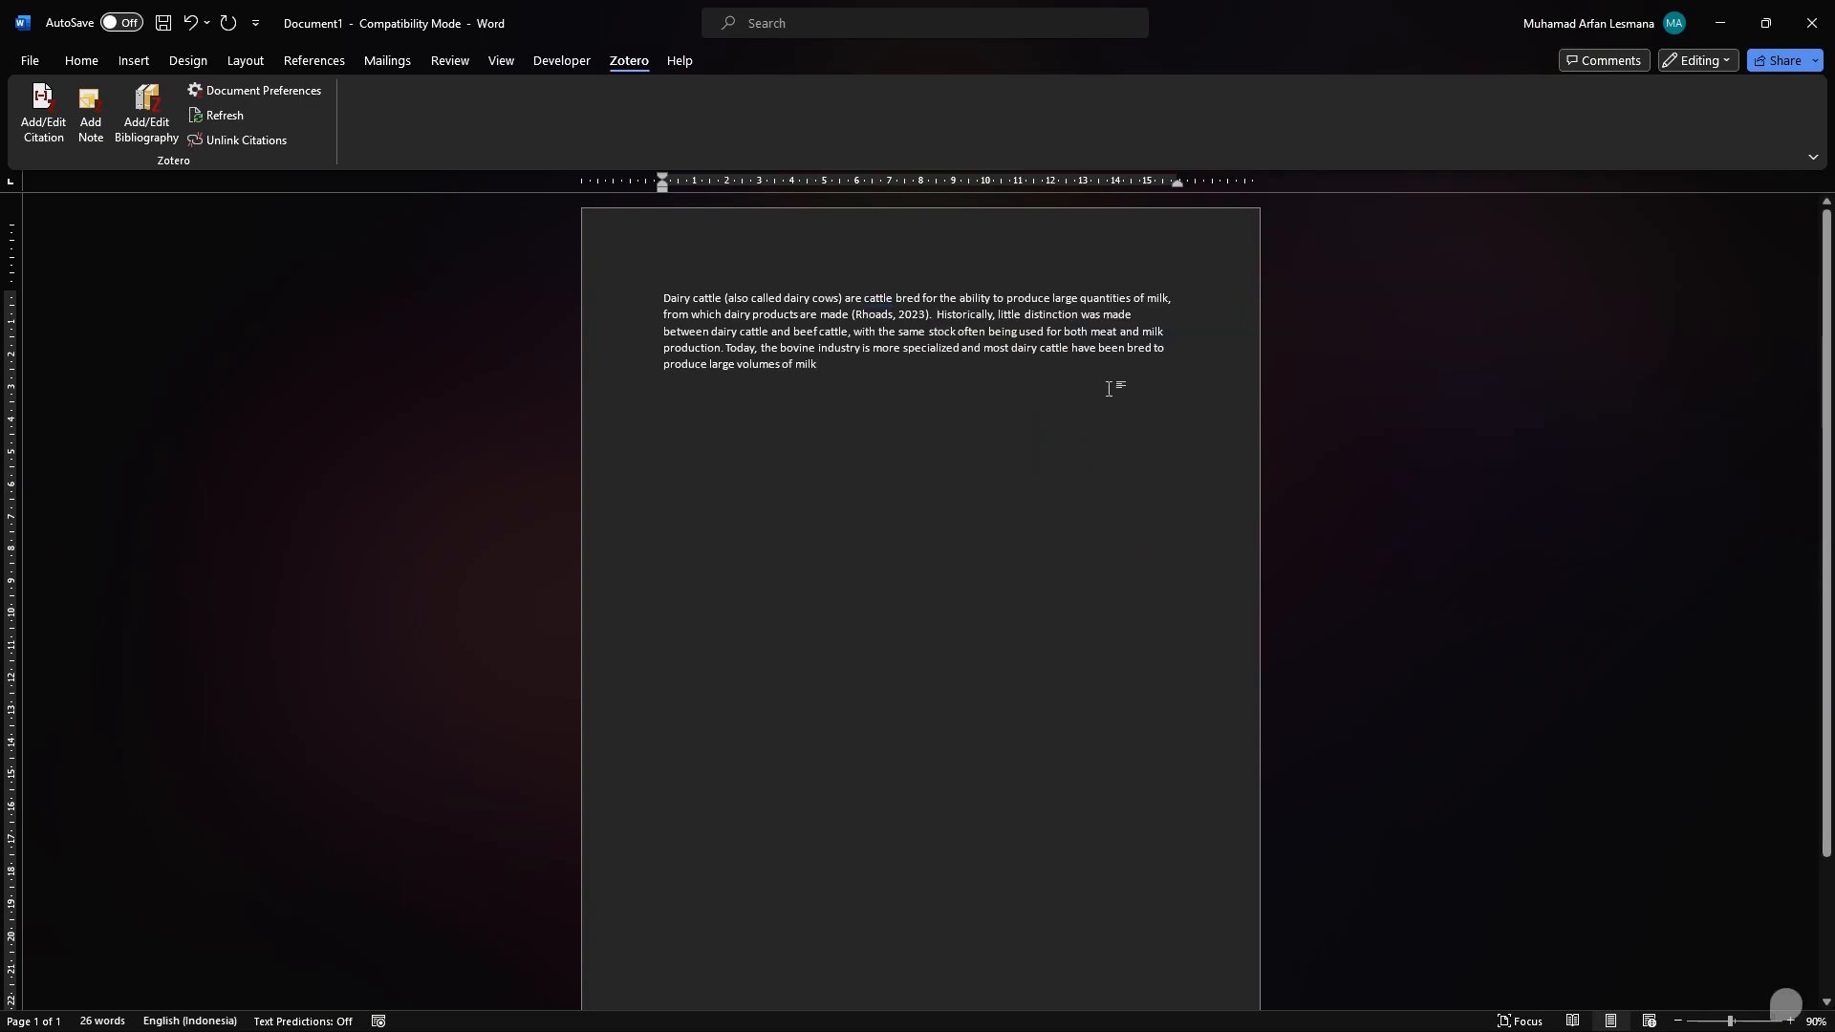
# - Justify the paragraph containing the pasted text
pyautogui.click(79, 61)
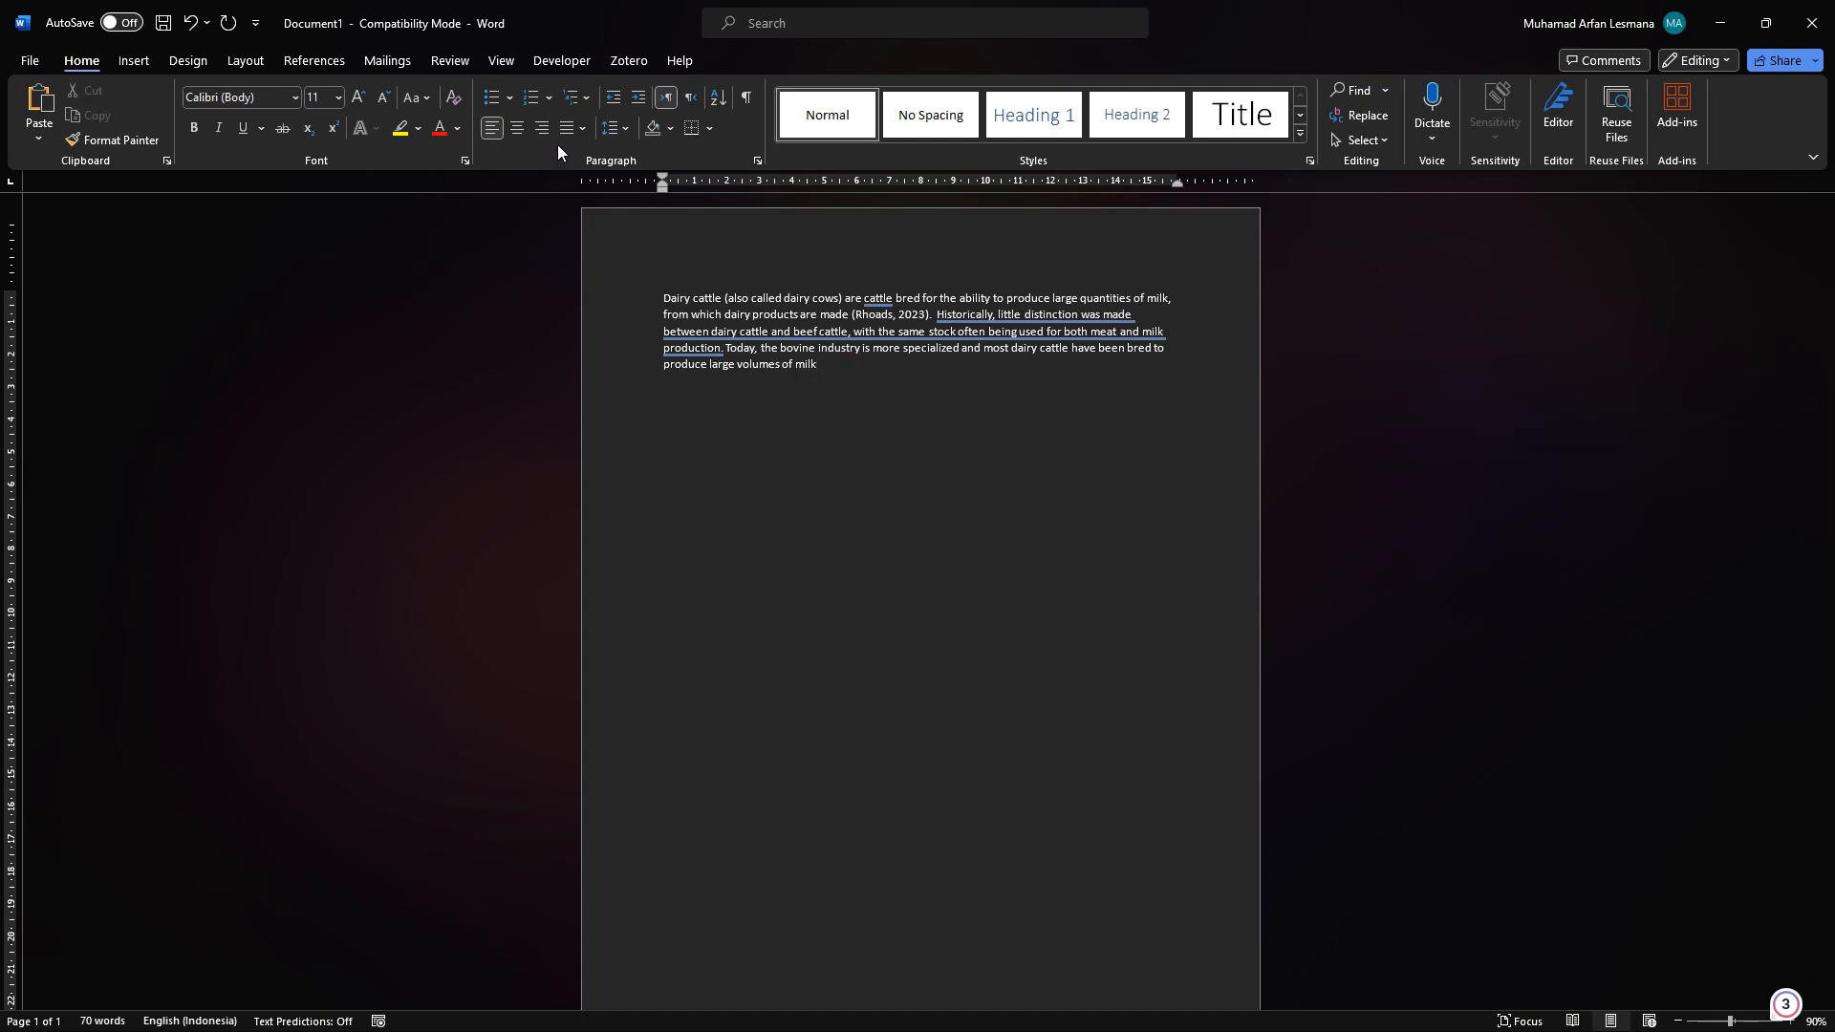
pyautogui.click(582, 128)
pyautogui.click(608, 155)
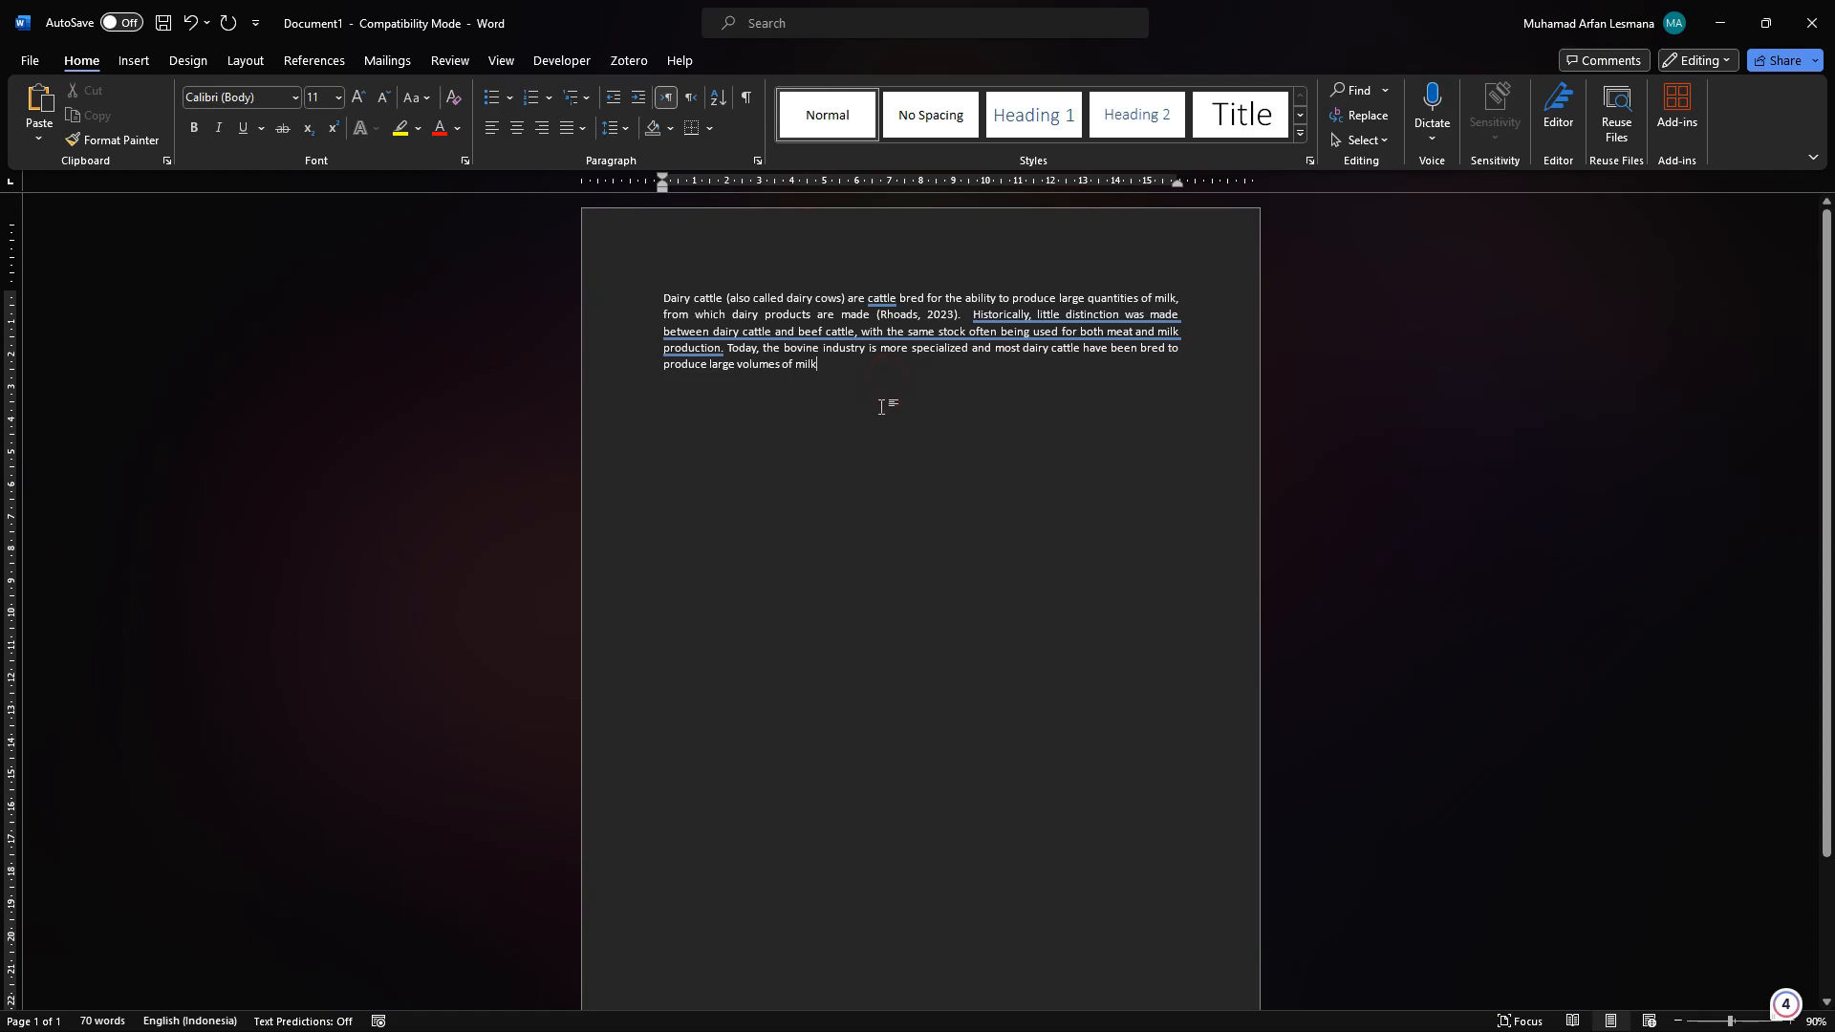
pyautogui.click(1032, 306)
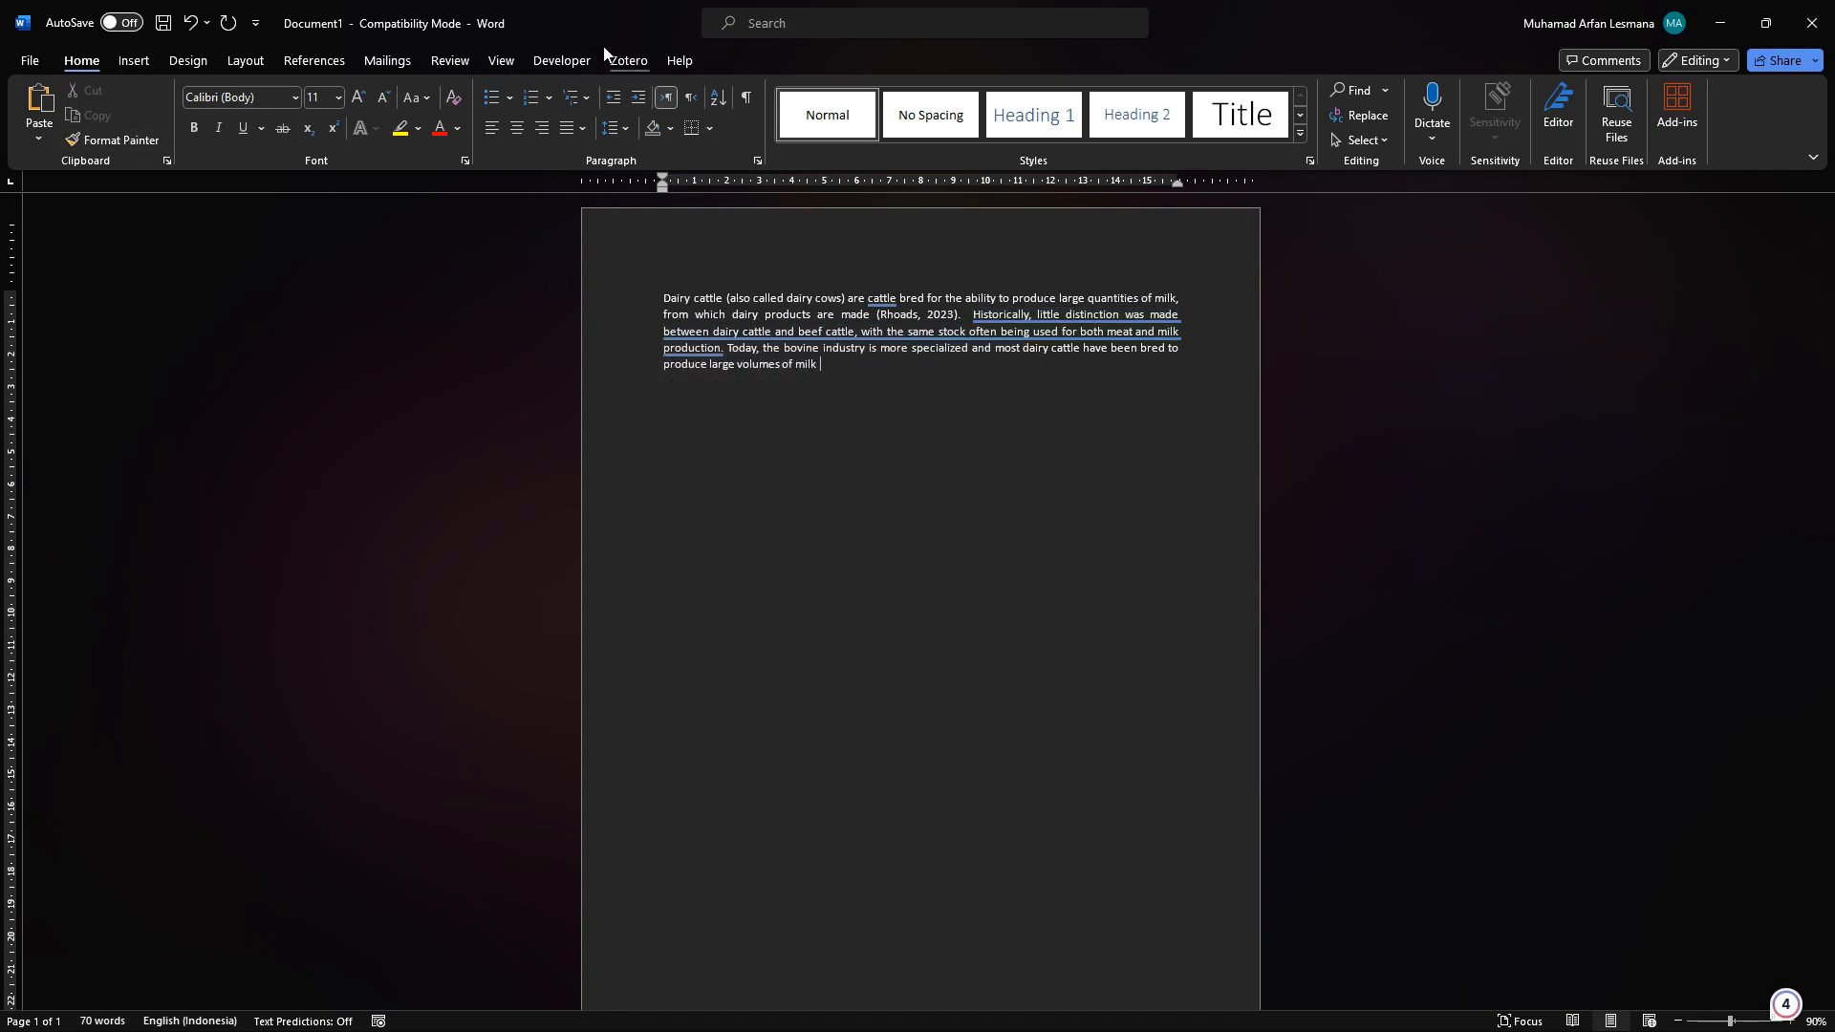
# - Start a Zotero citation after "large volumes of milk" and change the citation picker to Classic View
pyautogui.click(626, 61)
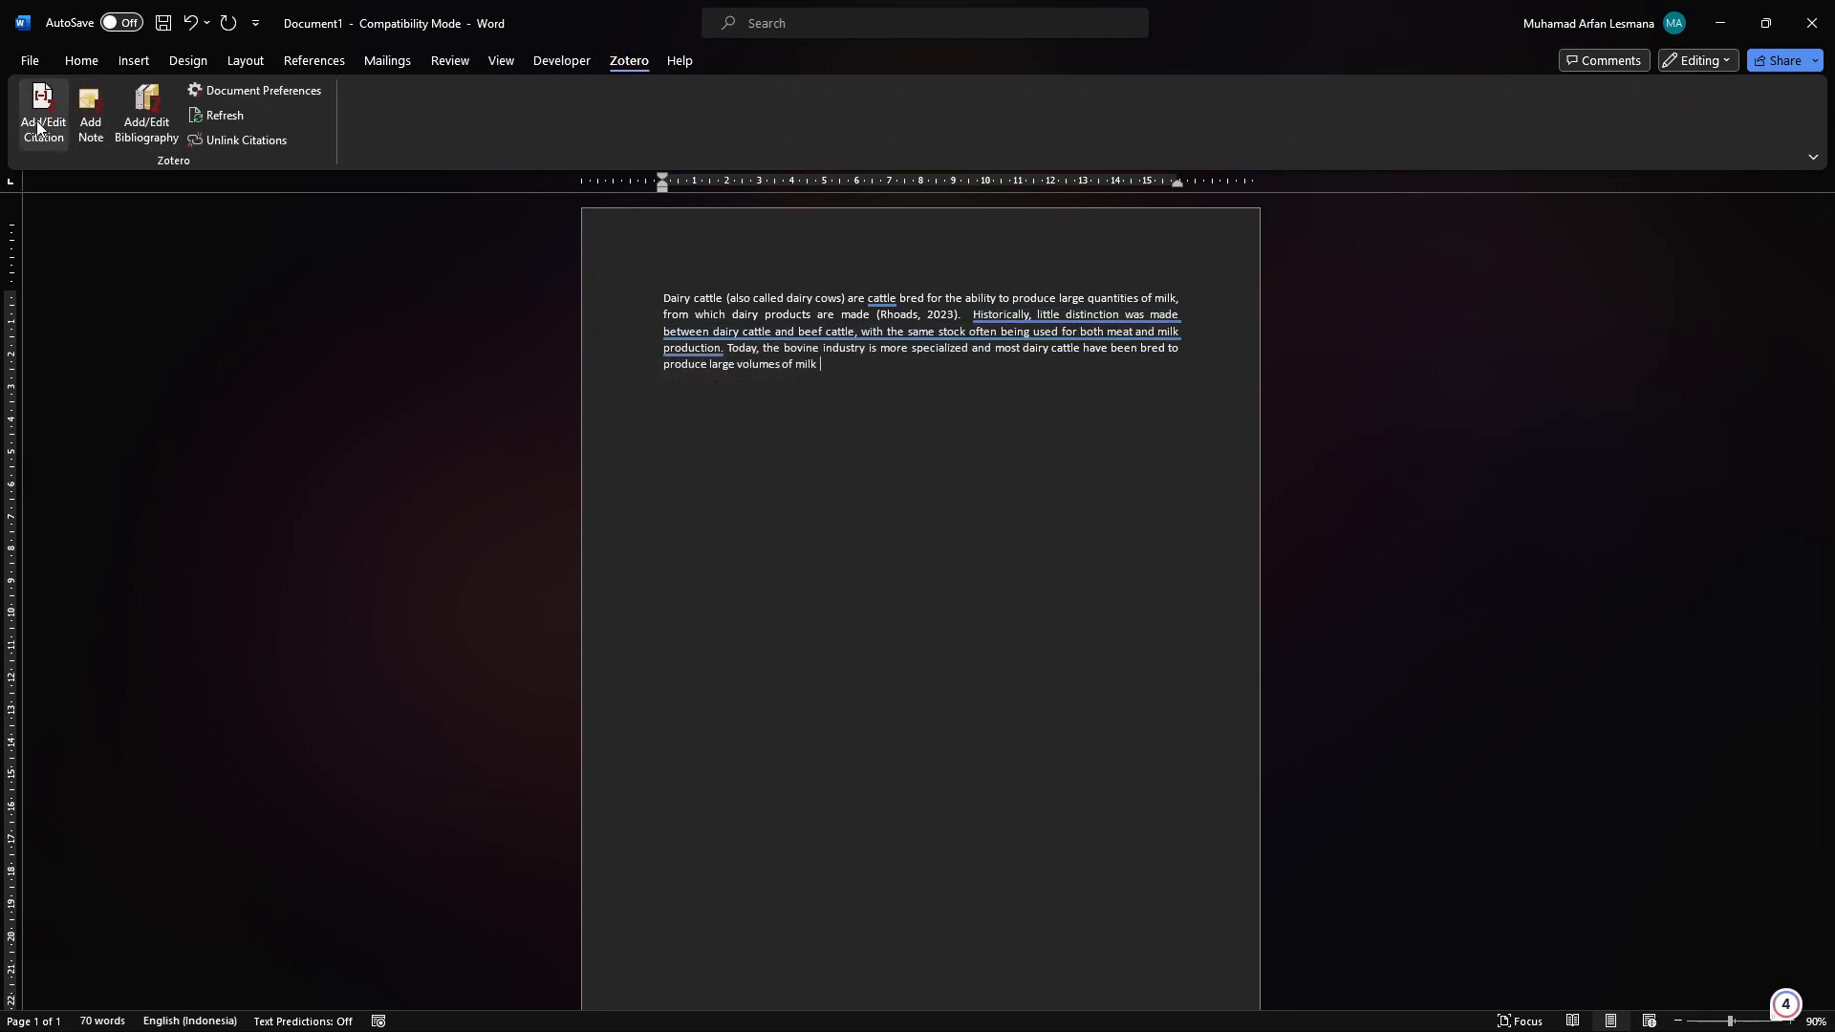
pyautogui.click(43, 112)
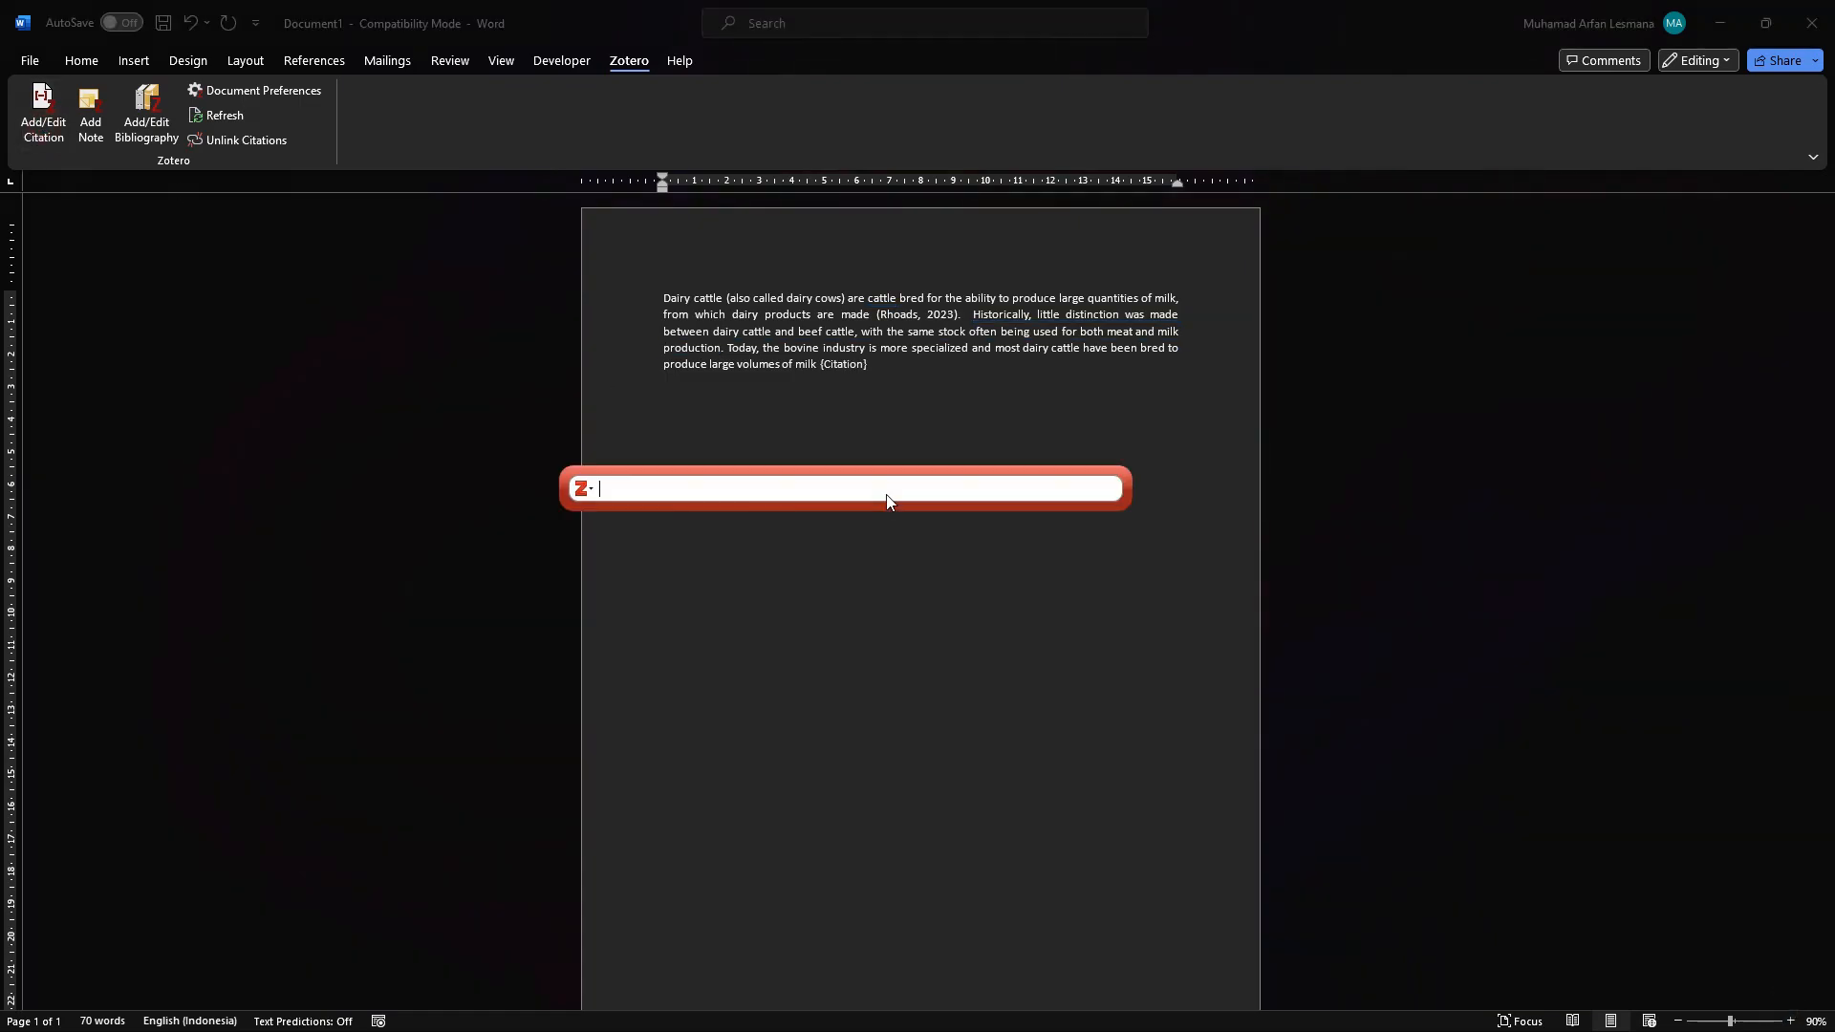
pyautogui.click(590, 489)
pyautogui.click(593, 491)
pyautogui.click(593, 490)
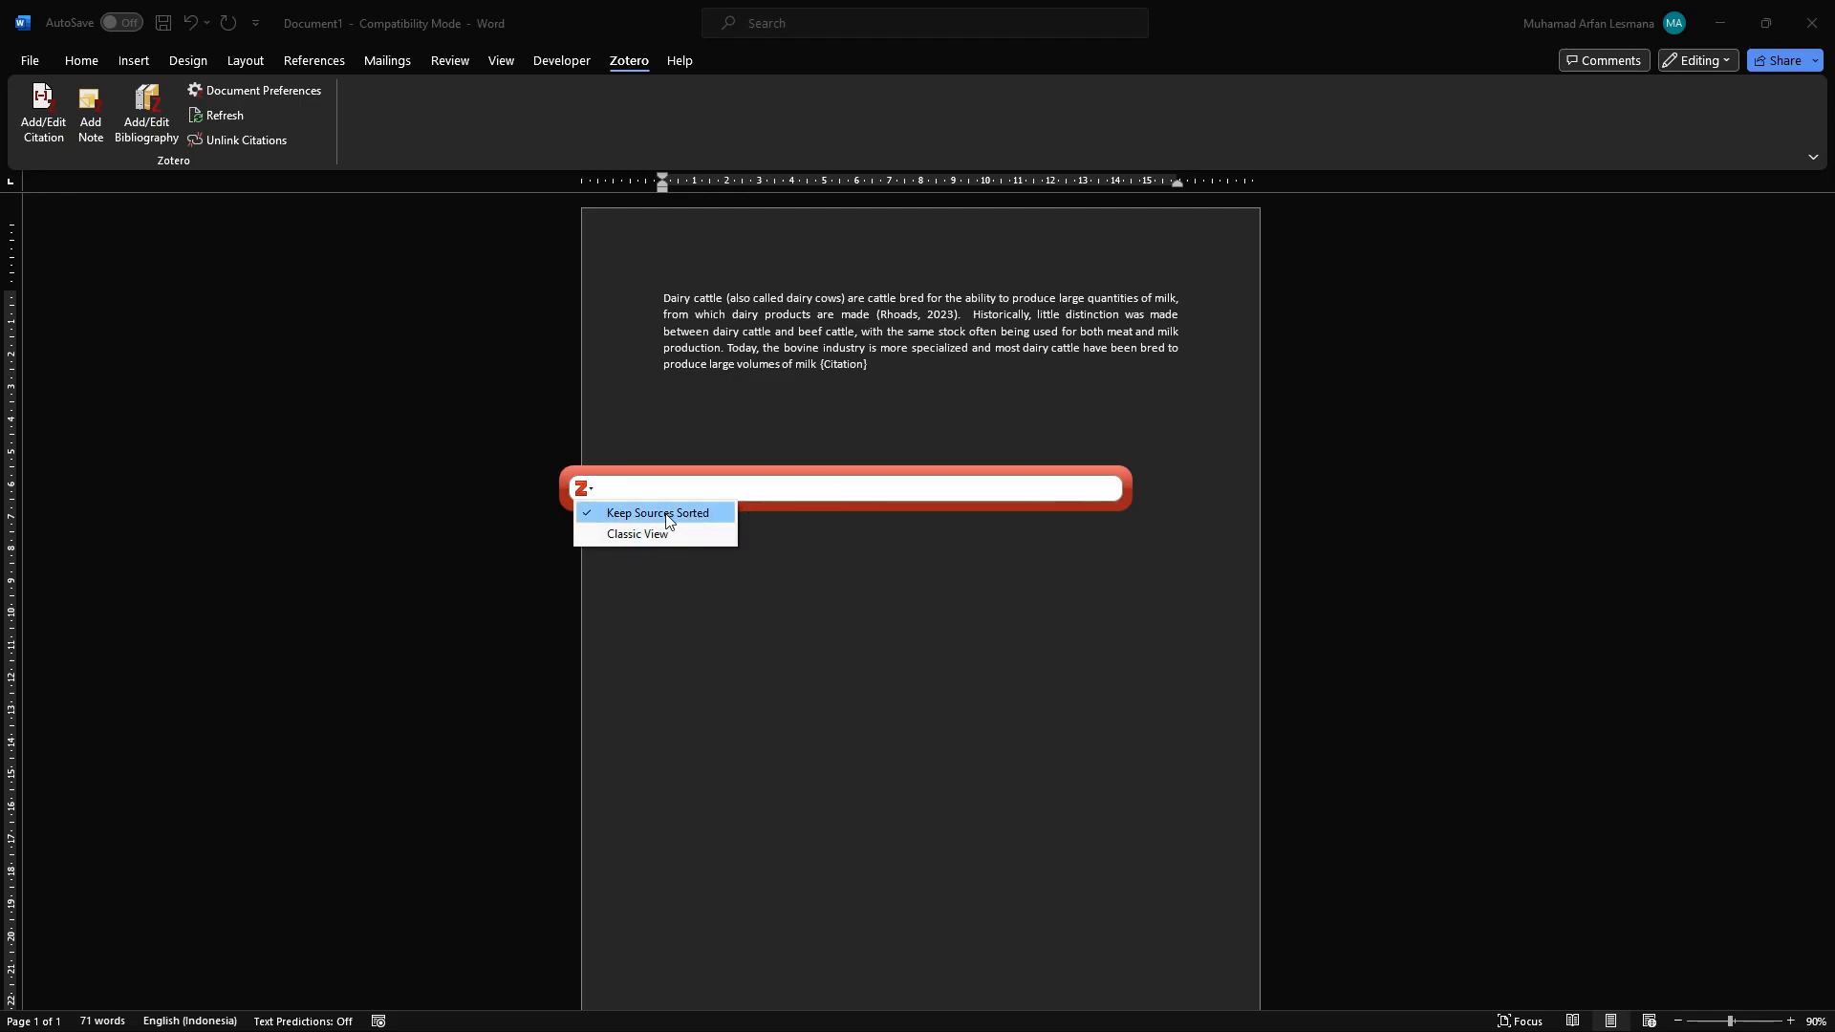
pyautogui.click(812, 493)
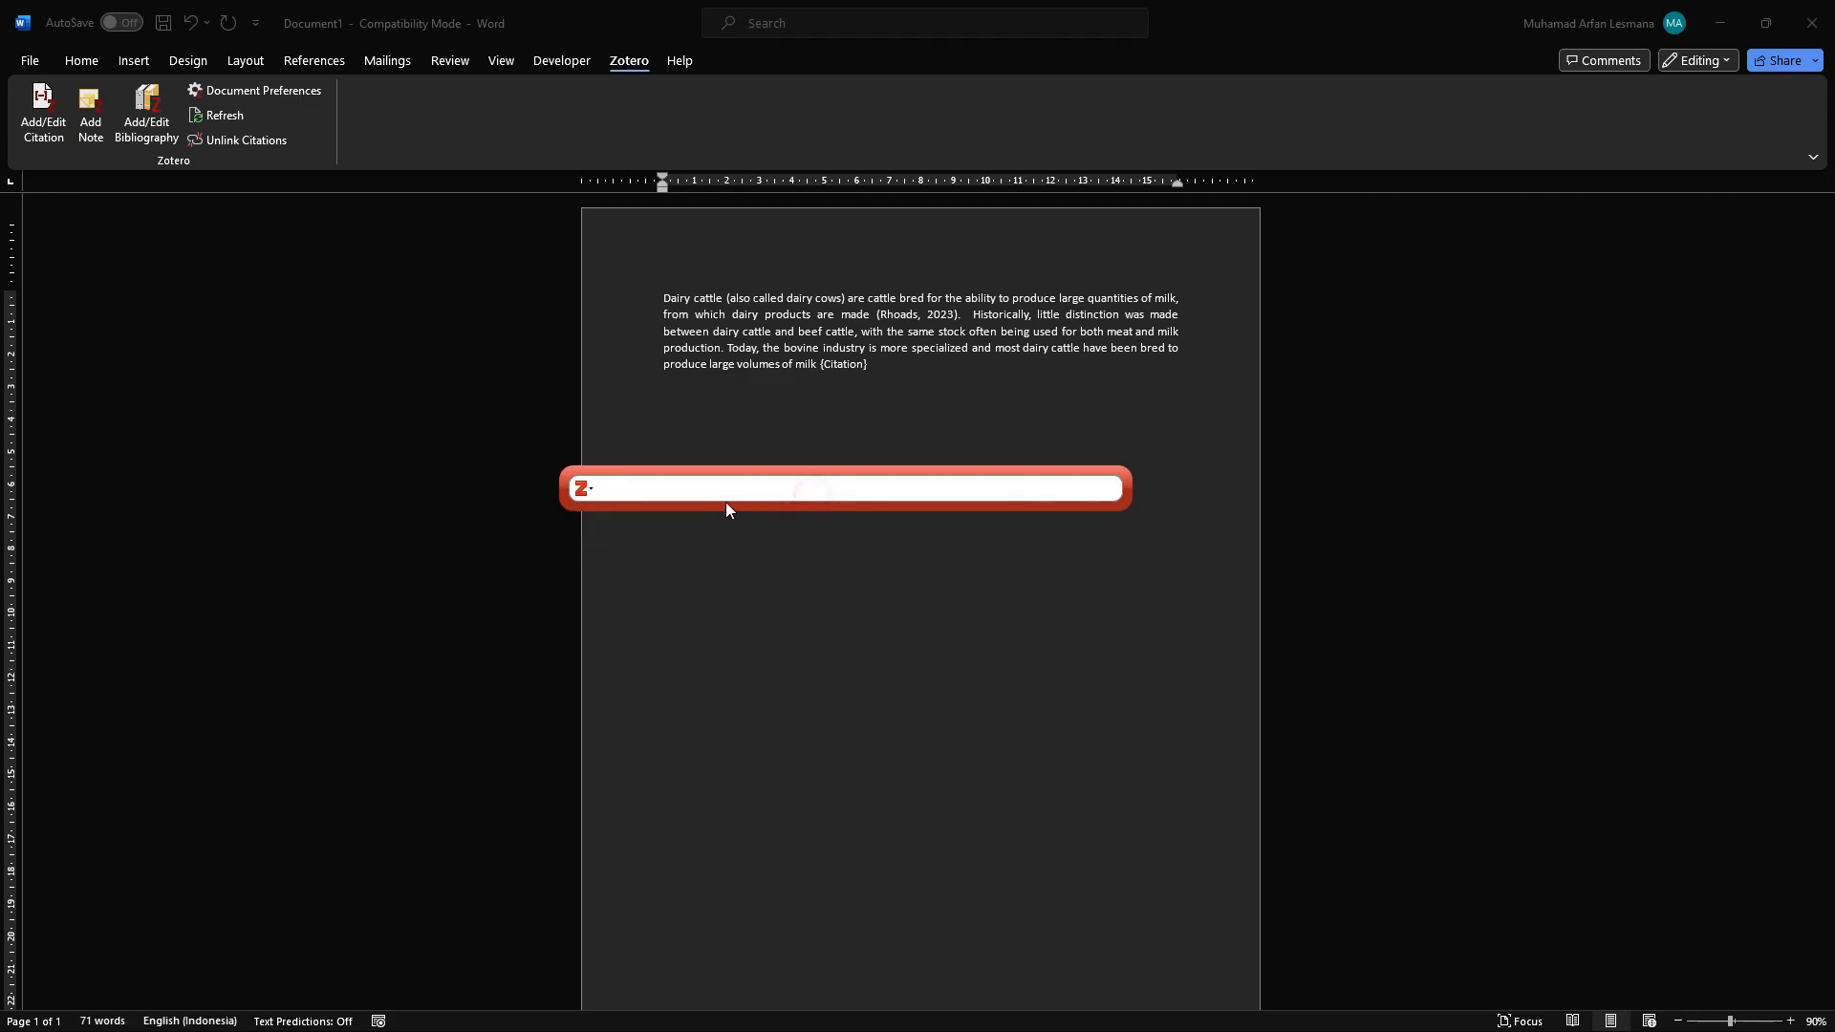
pyautogui.click(609, 492)
pyautogui.click(584, 490)
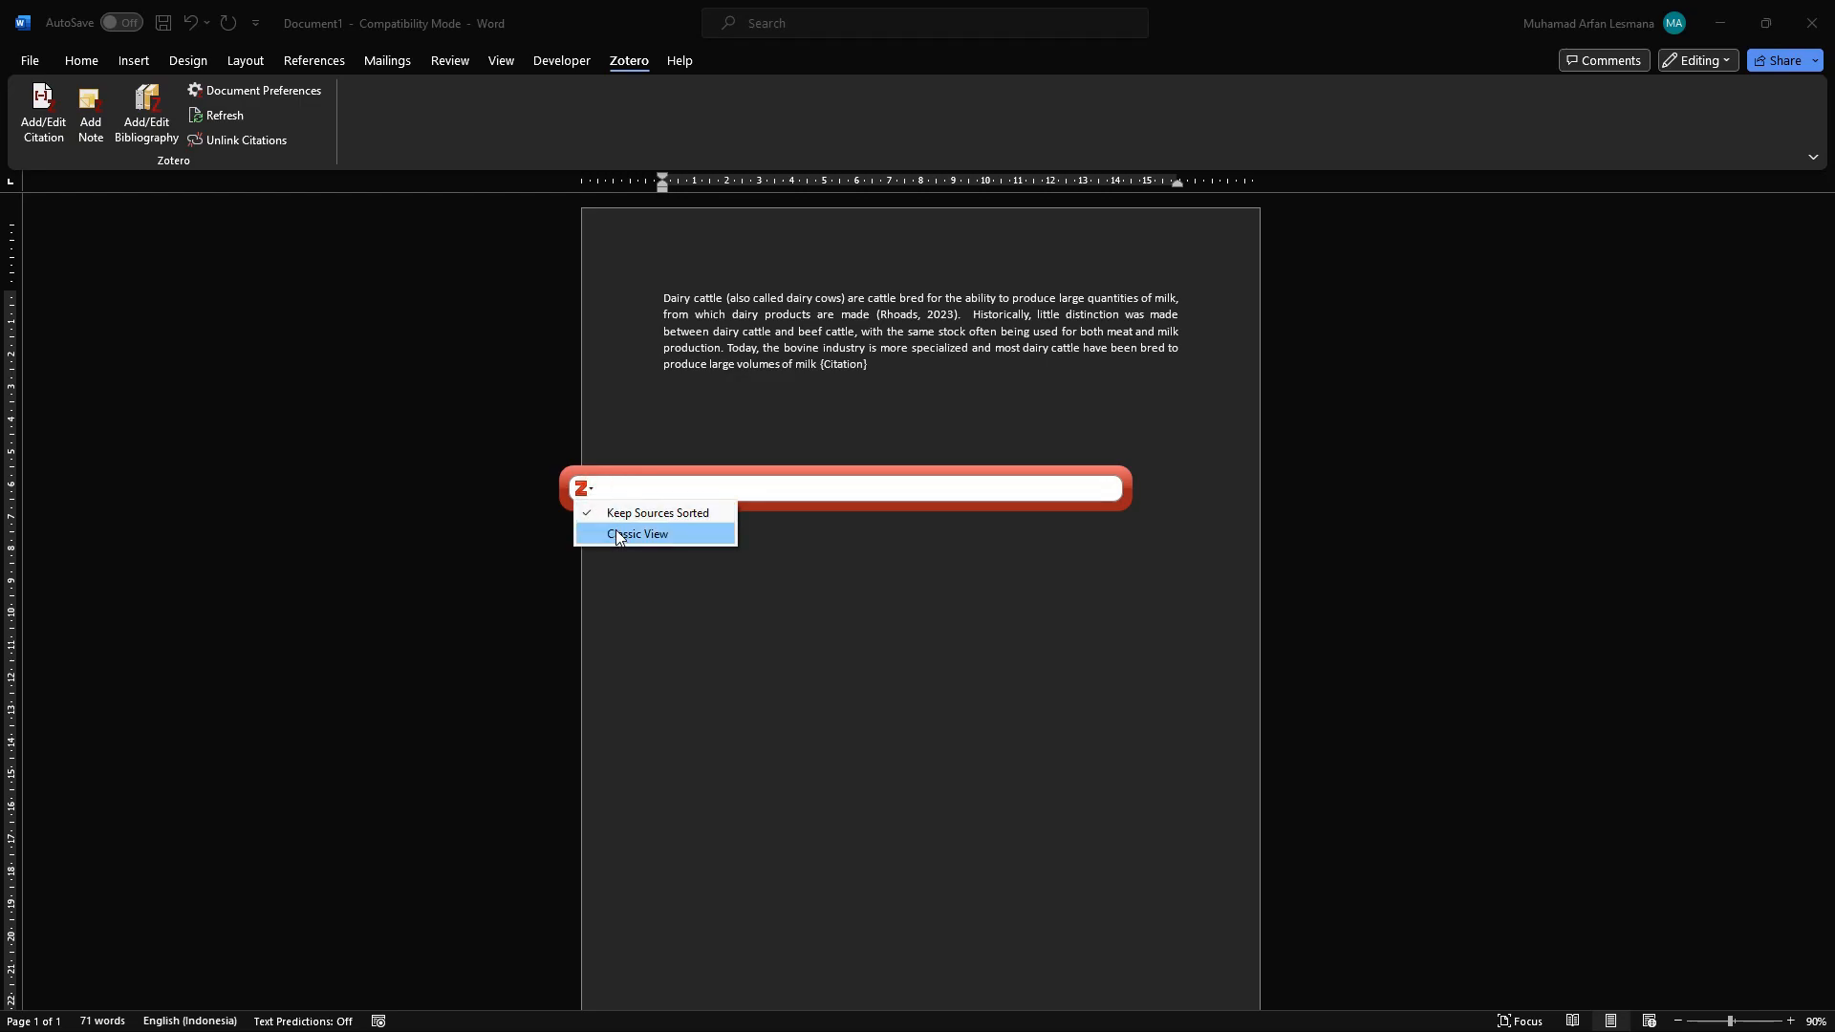
pyautogui.click(618, 536)
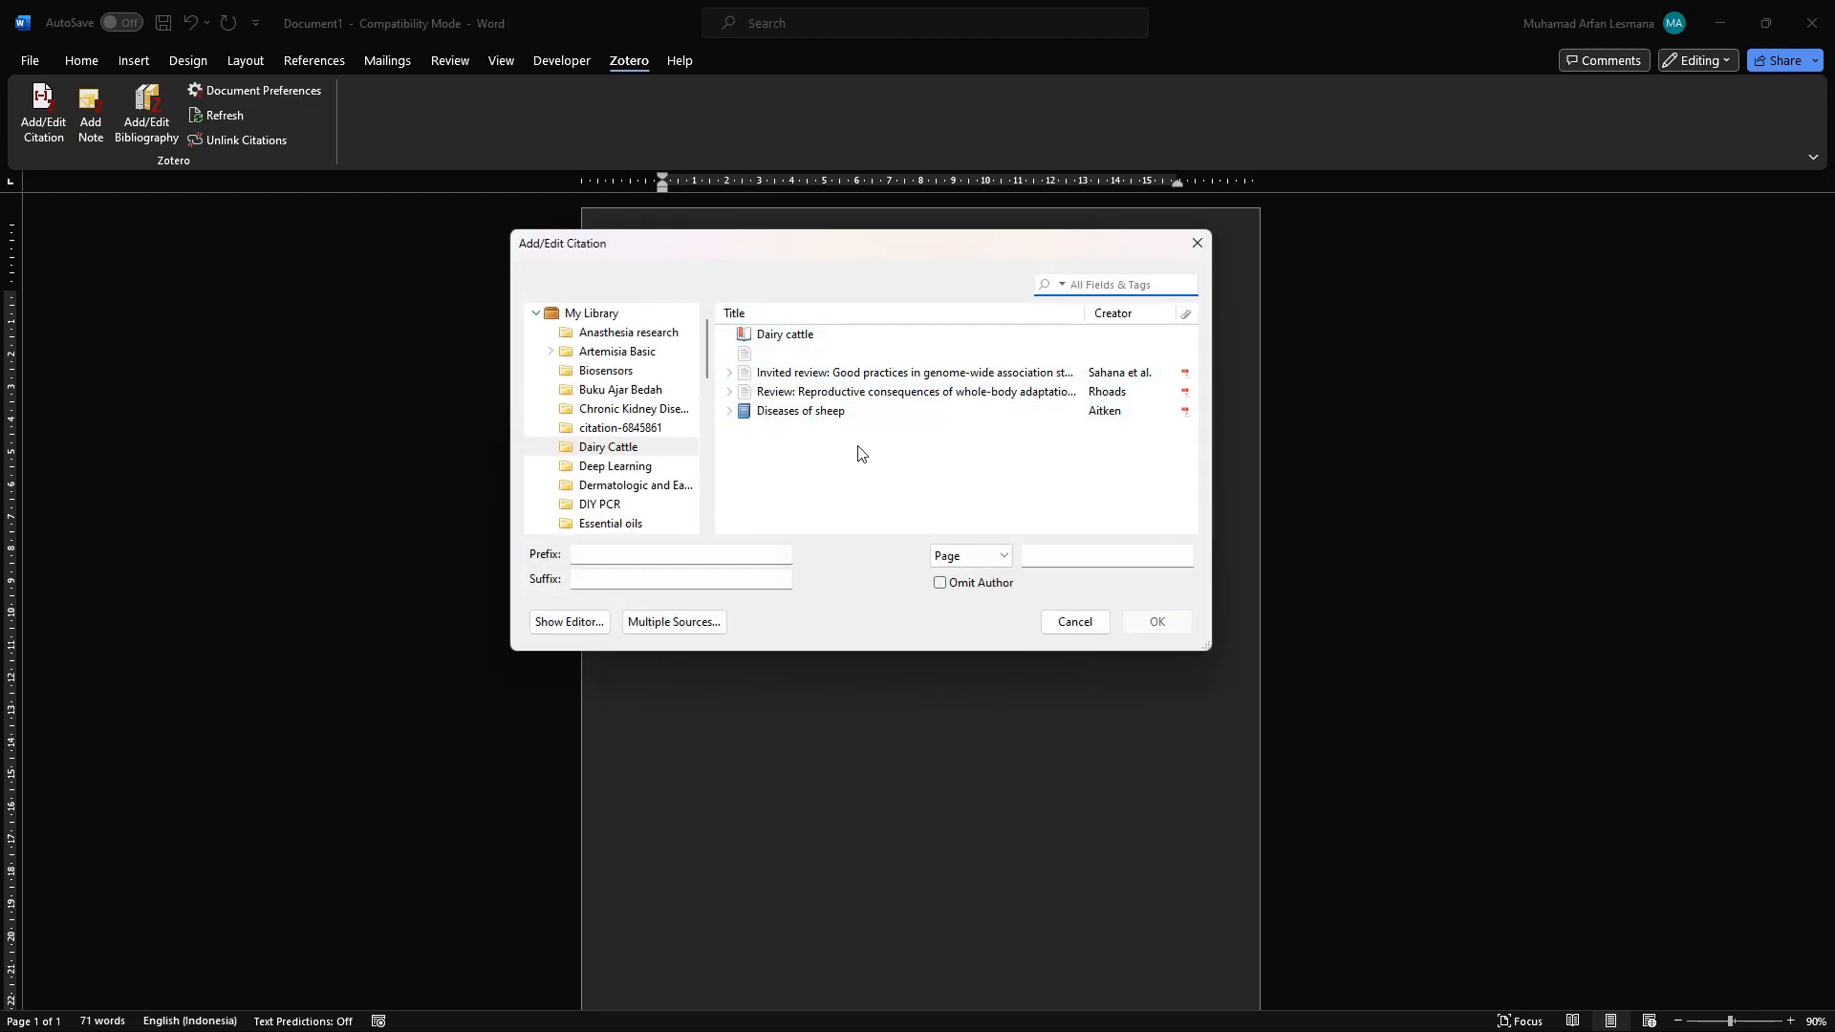
# - Cite "Invited review: Good practices in genome-wide association st..." from the Dairy Cattle collection and put a period after the citation
pyautogui.moveTo(699, 358)
pyautogui.mouseDown()
pyautogui.moveTo(701, 394)
pyautogui.moveTo(702, 349)
pyautogui.mouseUp()
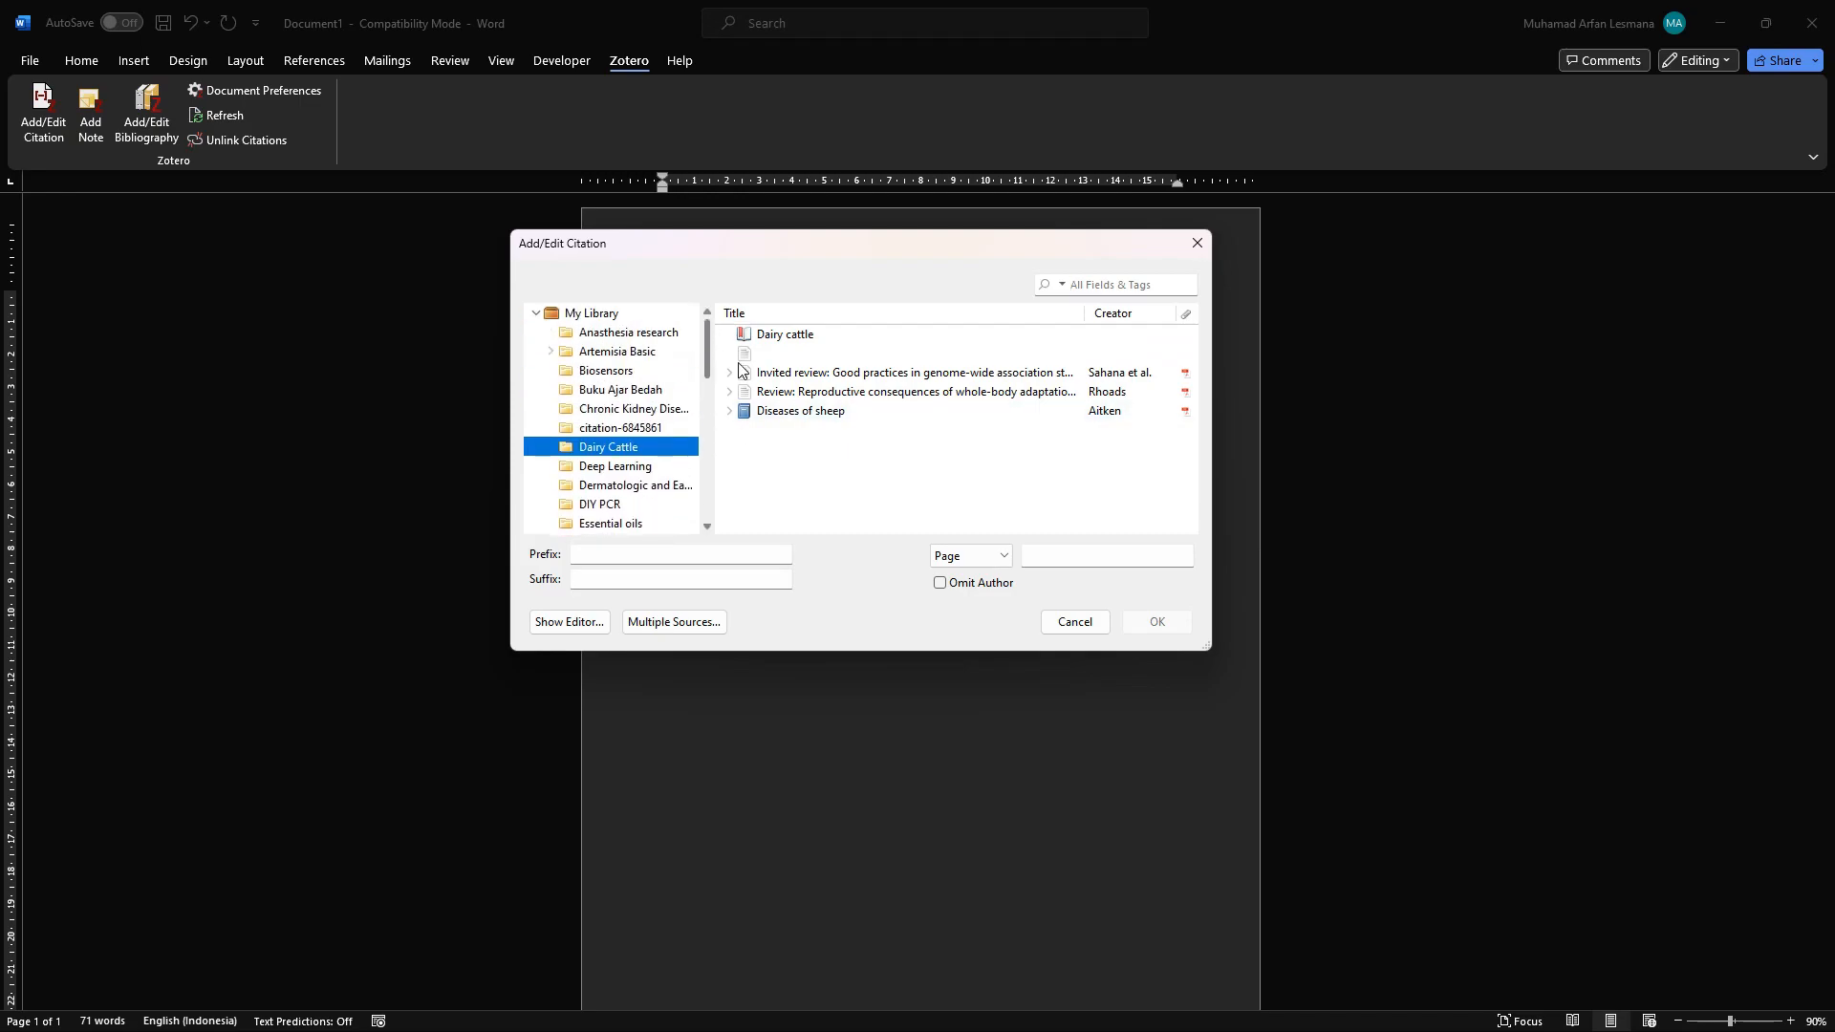
pyautogui.click(783, 392)
pyautogui.click(792, 374)
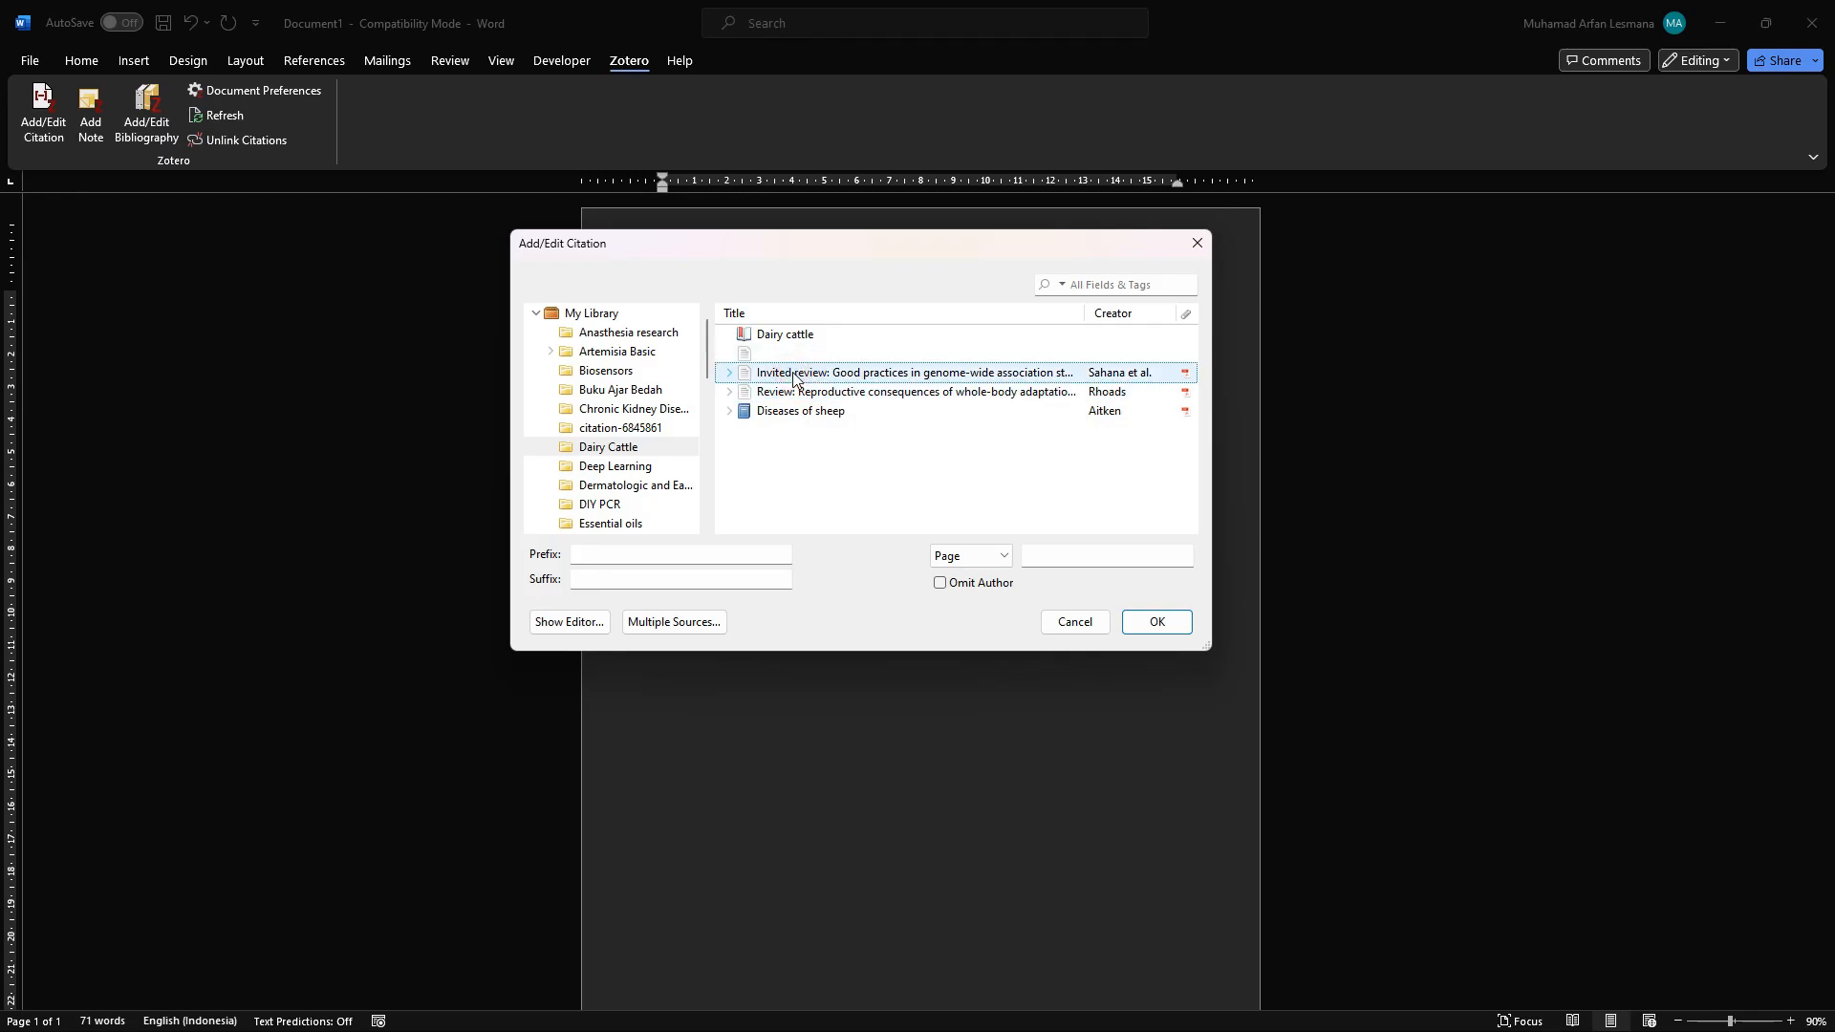
pyautogui.click(1156, 621)
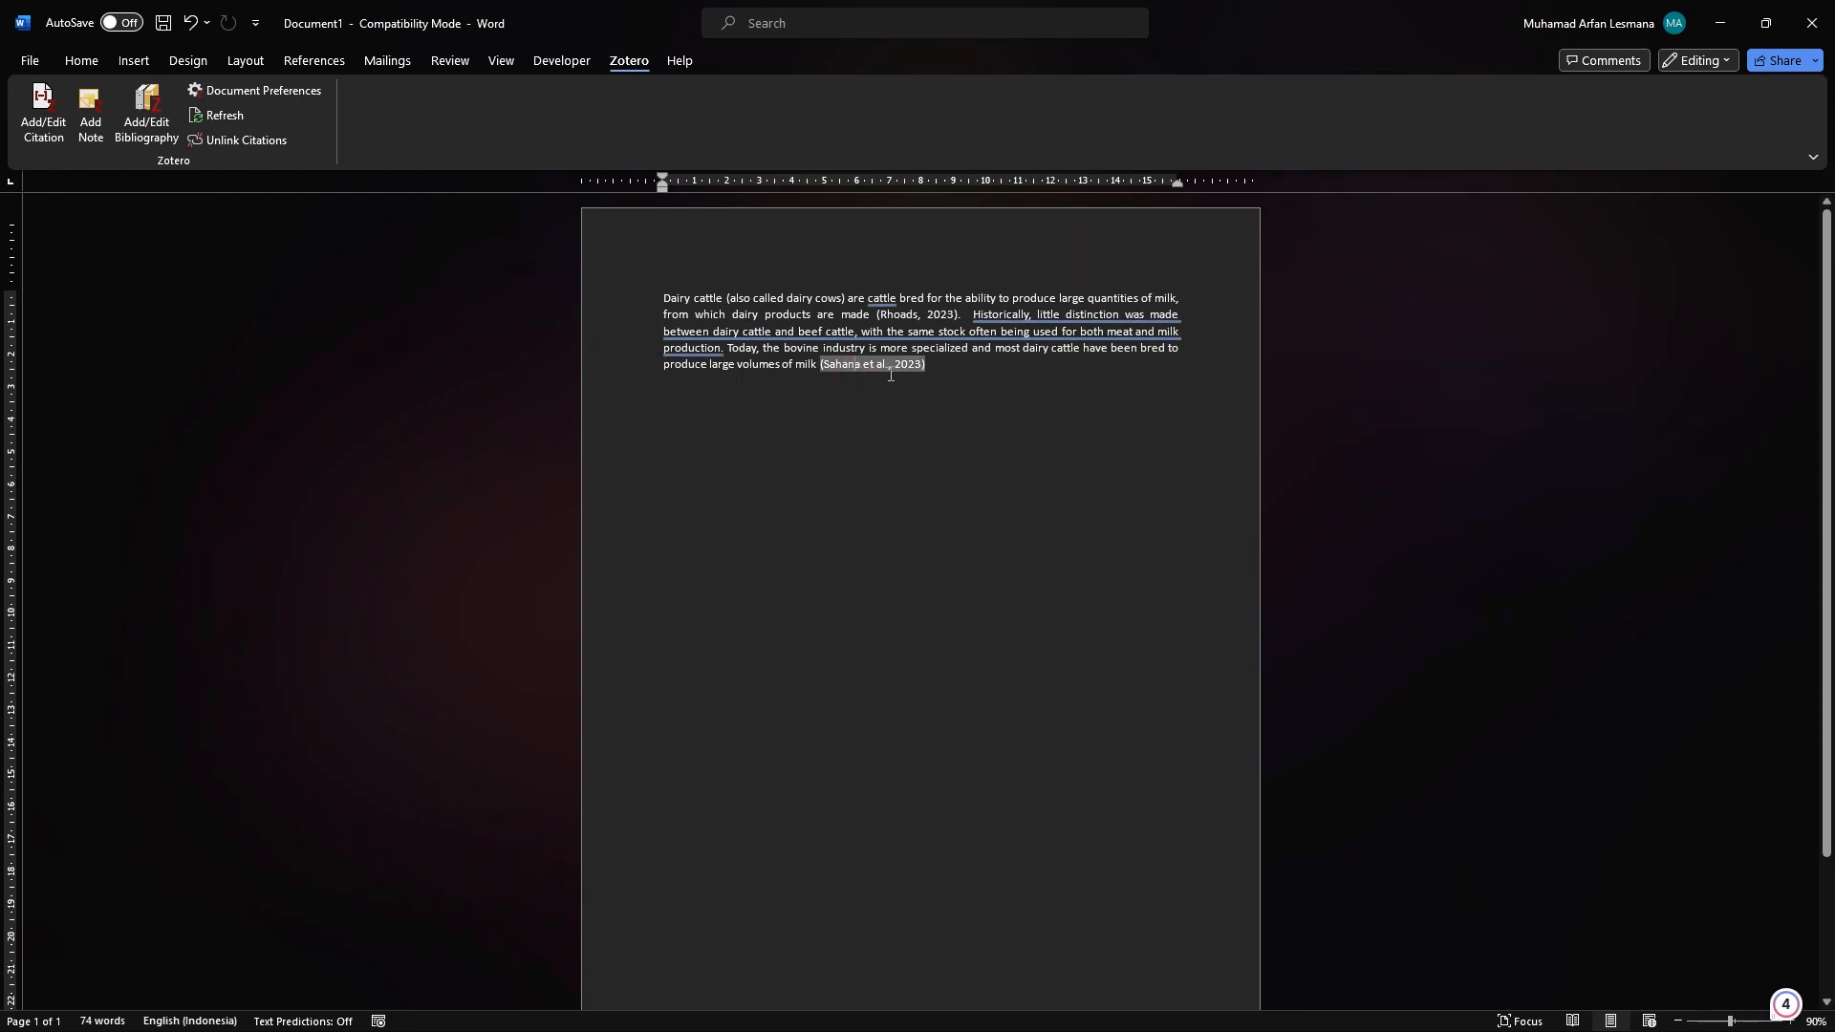
pyautogui.click(944, 368)
pyautogui.write('.')
# - Add blank lines below the paragraph until the cursor sits on the first line of a second page
pyautogui.moveTo(1826, 295); pyautogui.dragTo(1826, 253)
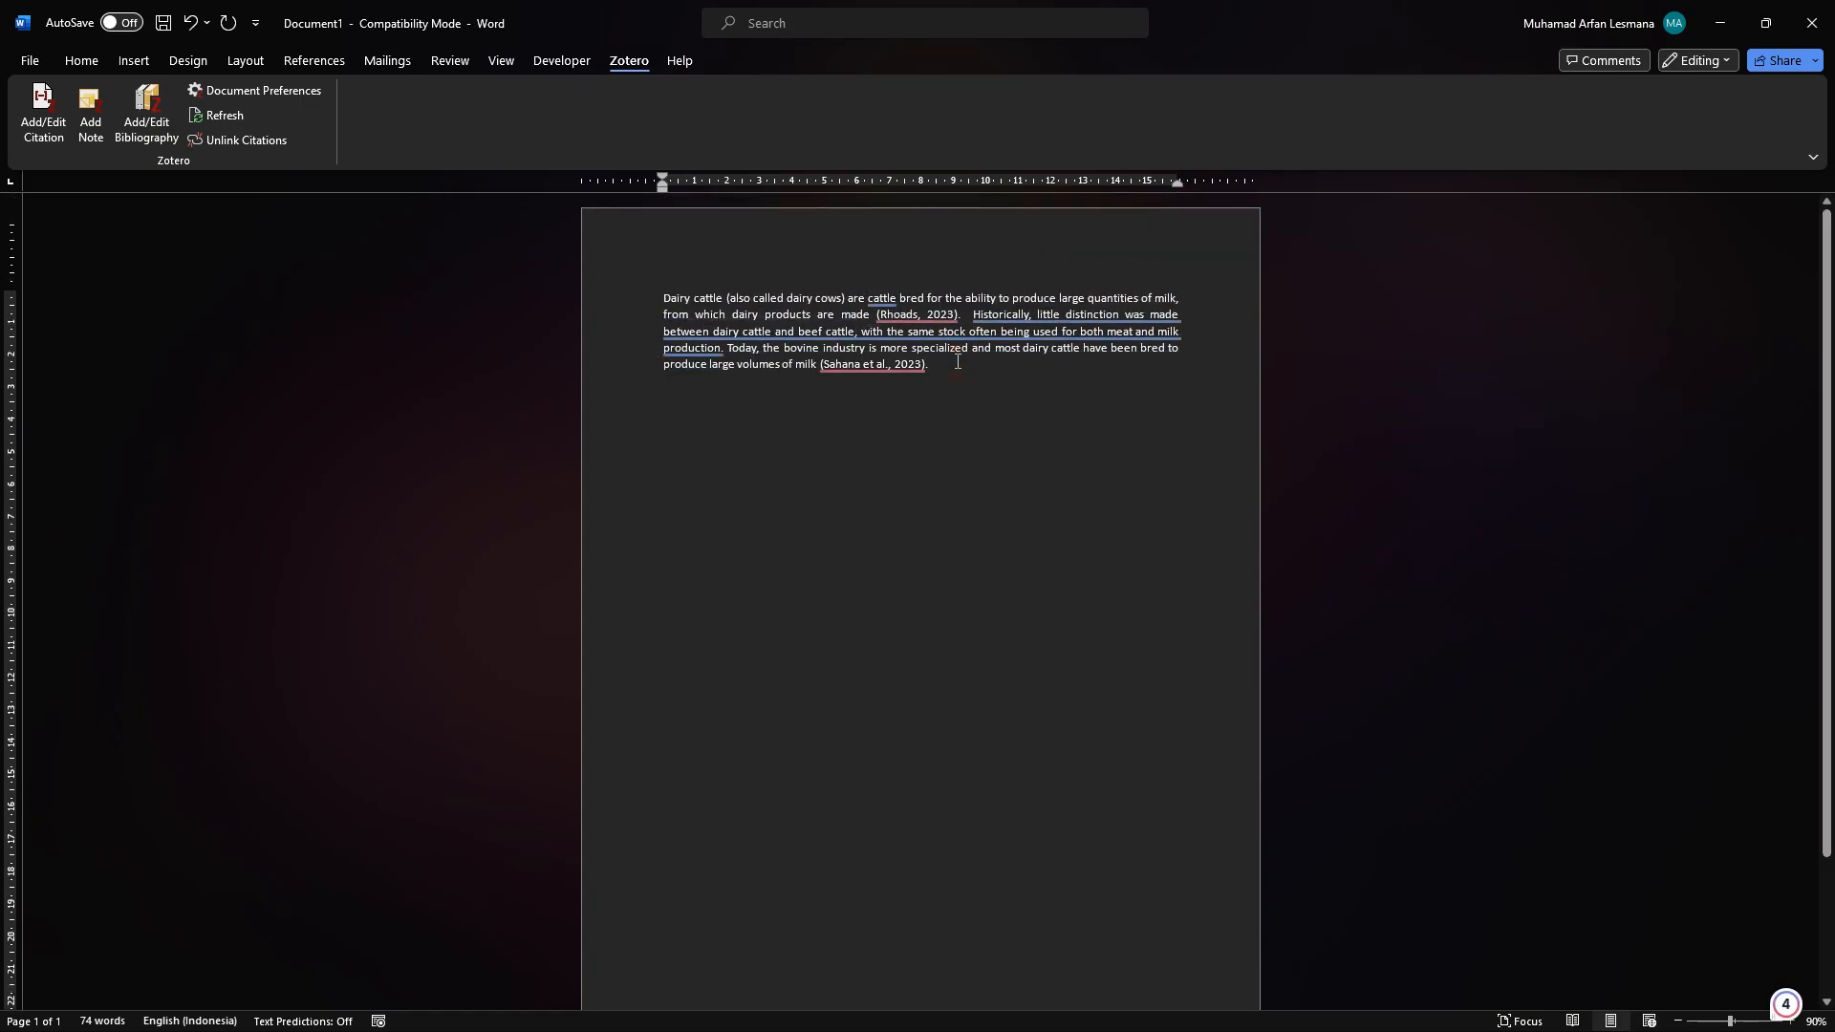
pyautogui.press('Return')
pyautogui.press('Return')
pyautogui.press('Return')
pyautogui.press('Return')
pyautogui.press('Return')
pyautogui.press('Return')
pyautogui.press('Return')
pyautogui.press('Return')
pyautogui.press('Return')
pyautogui.press('Return')
pyautogui.press('Return')
pyautogui.press('Return')
pyautogui.press('Return')
pyautogui.press('Return')
pyautogui.press('Return')
pyautogui.press('Return')
pyautogui.press('Return')
pyautogui.press('Return')
pyautogui.press('Return')
pyautogui.press('Return')
pyautogui.press('Return')
pyautogui.press('Return')
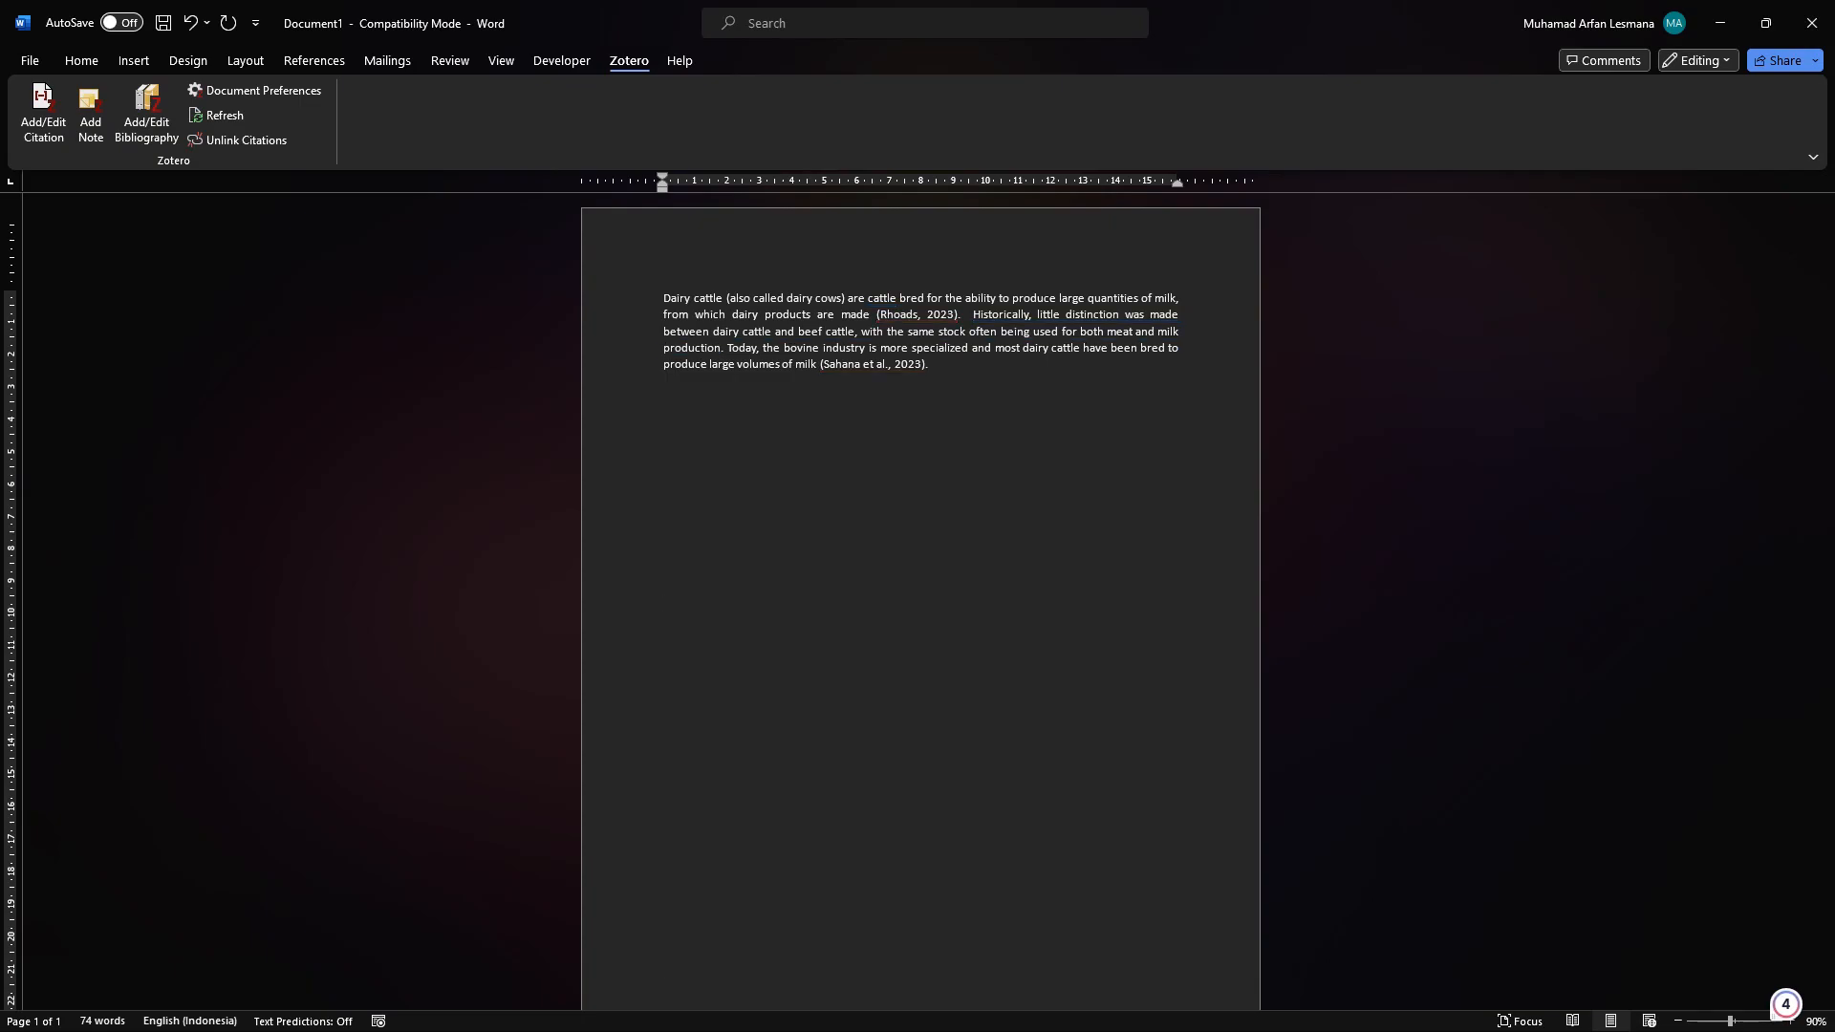
pyautogui.press('BackSpace')
pyautogui.press('BackSpace')
pyautogui.press('BackSpace')
pyautogui.press('BackSpace')
pyautogui.press('BackSpace')
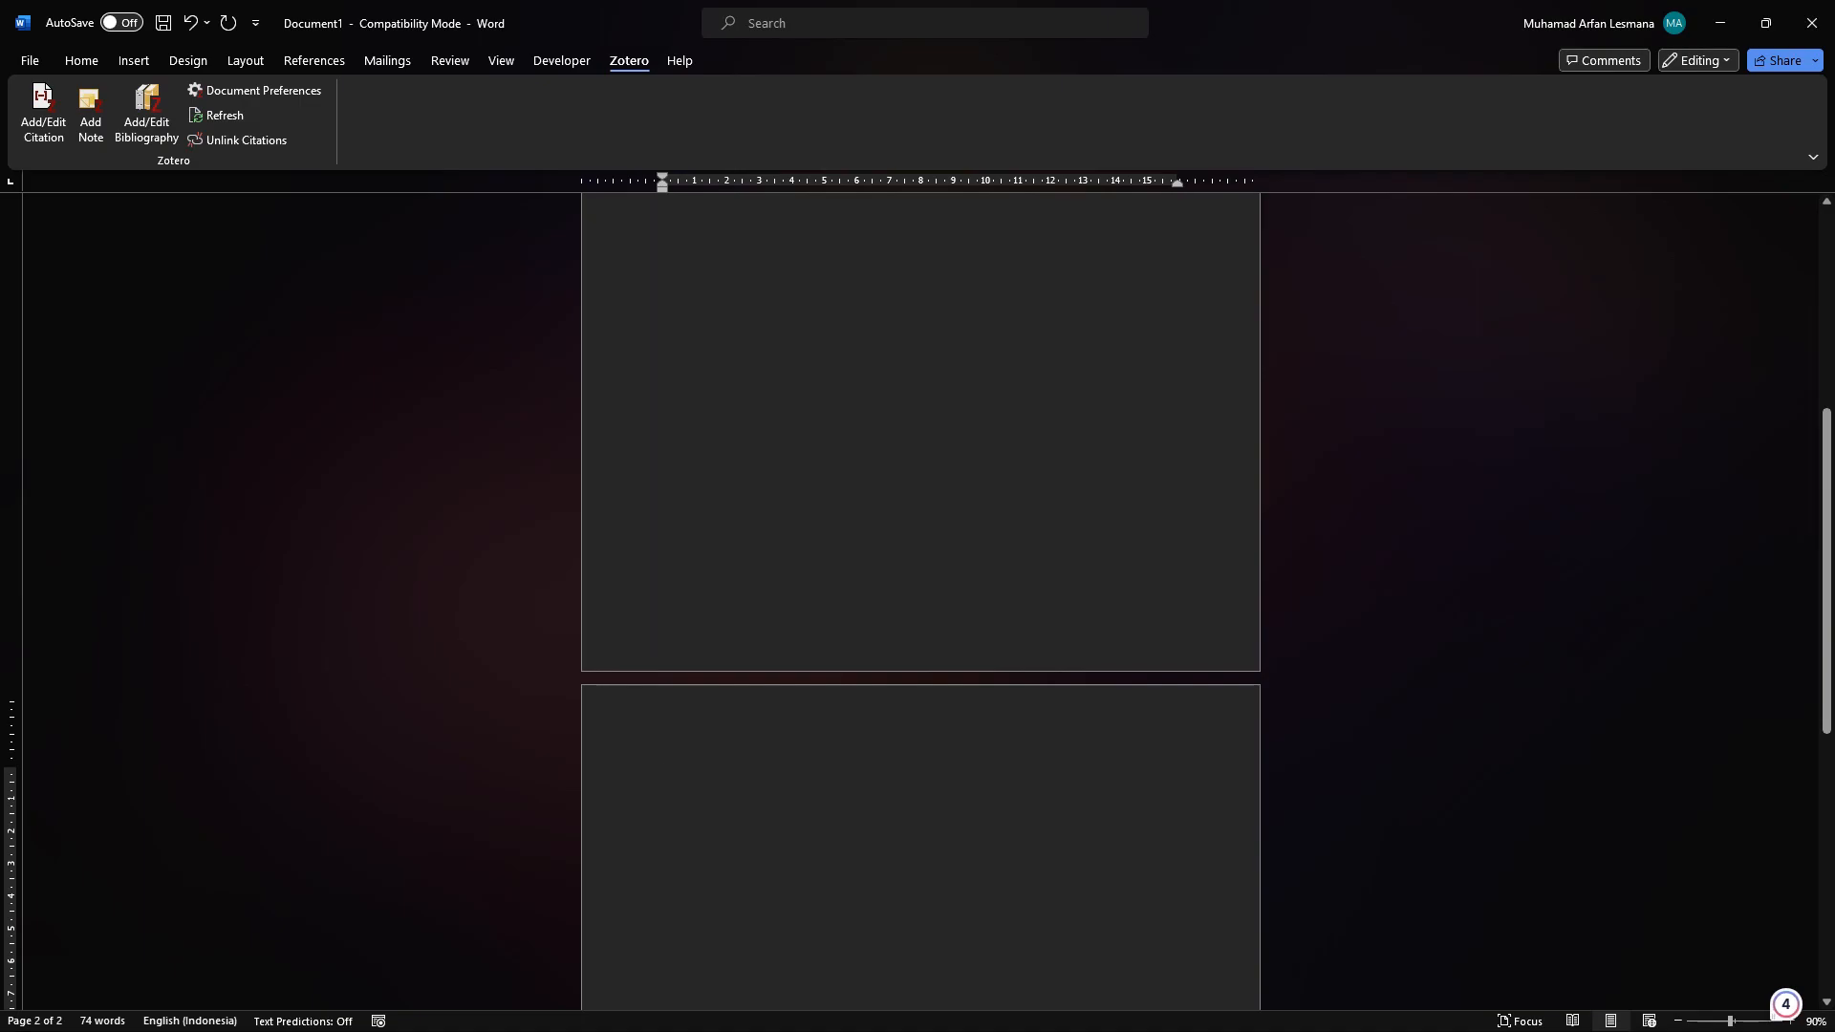
# - Write the heading "Daftar Pustaka" at the start of the second page and center it
pyautogui.write('Daftar Pustaka')
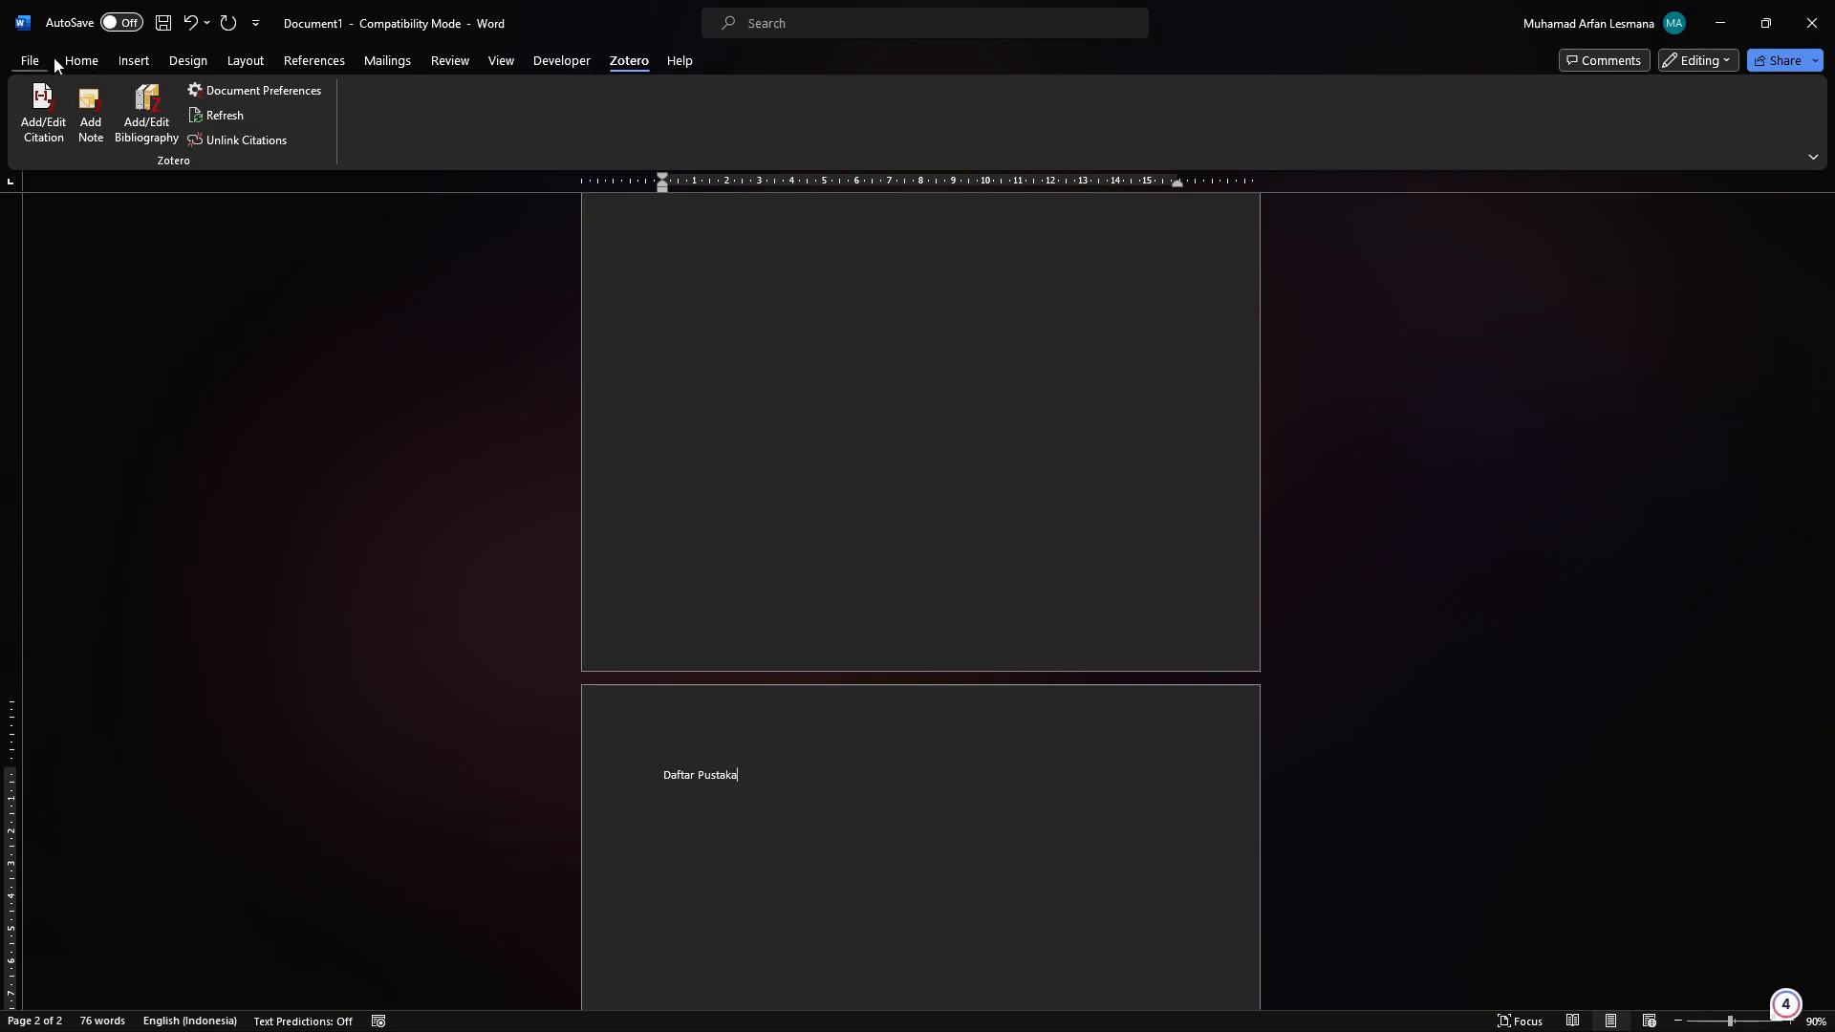
pyautogui.click(82, 60)
pyautogui.click(516, 128)
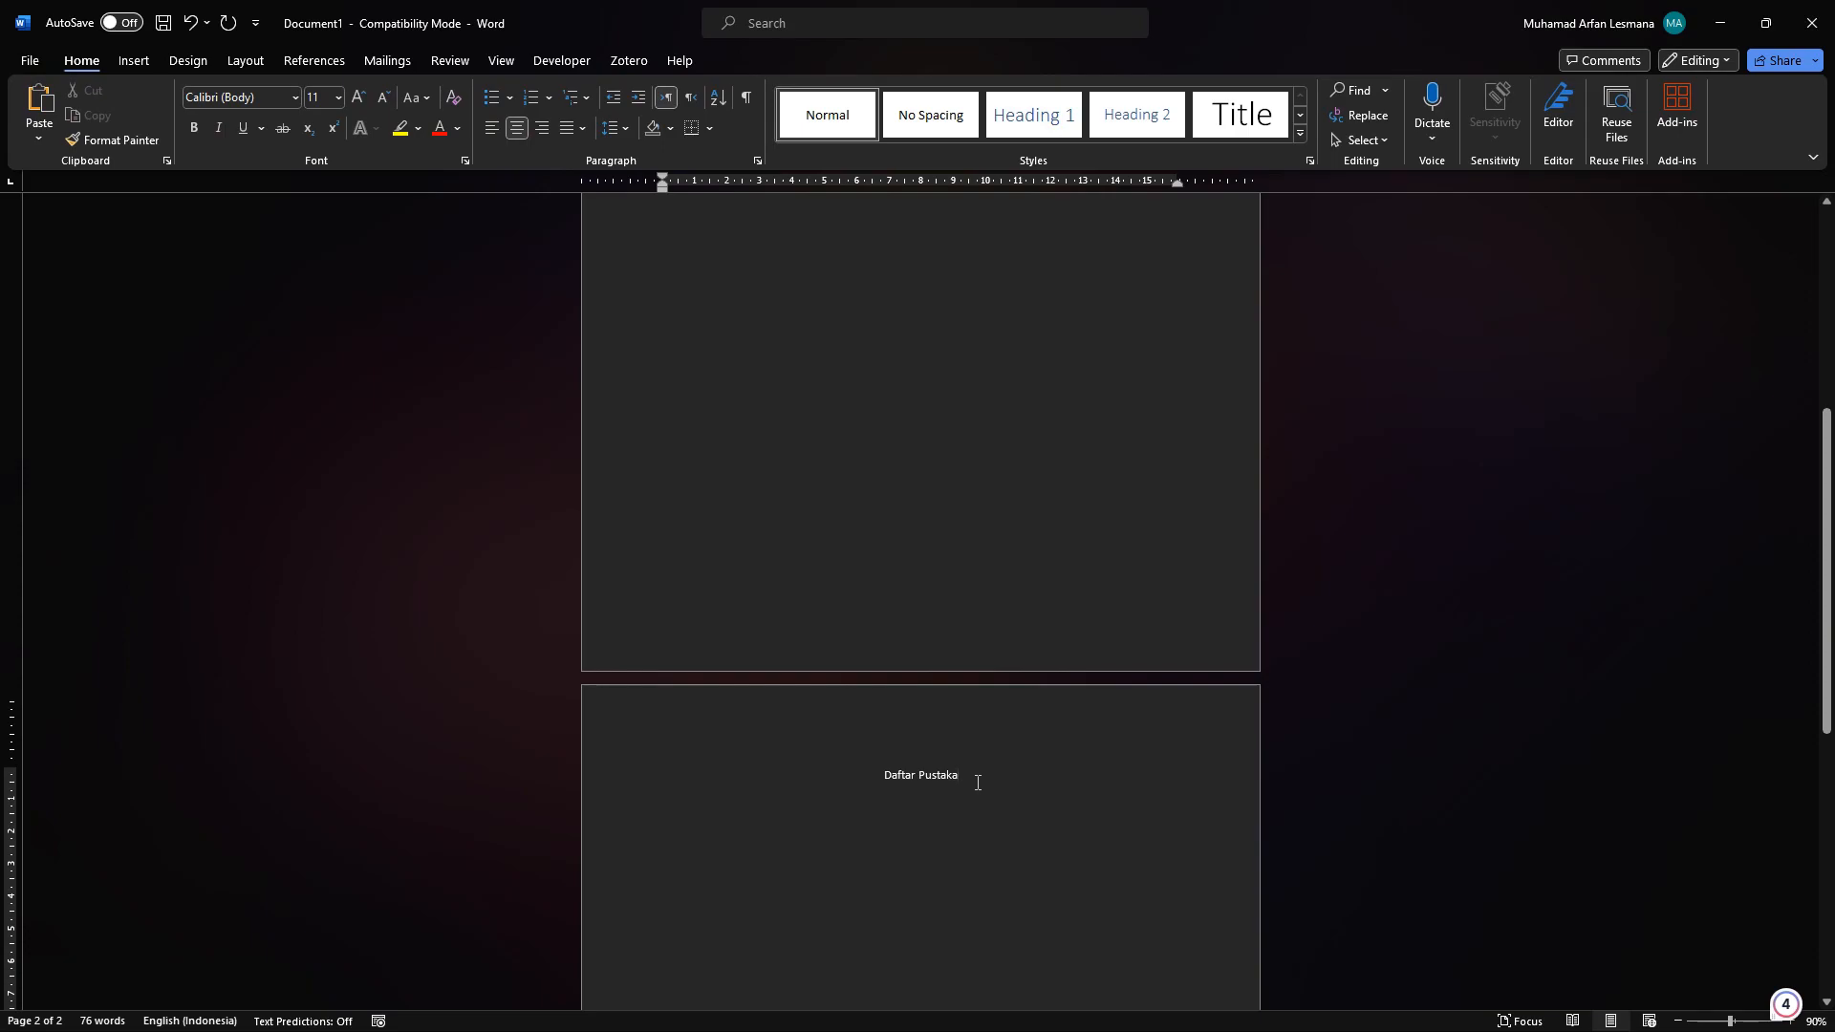
# - Add three blank lines below the "Daftar Pustaka" heading and set the new line's alignment to Justify Low
pyautogui.press('Return')
pyautogui.press('Return')
pyautogui.press('Return')
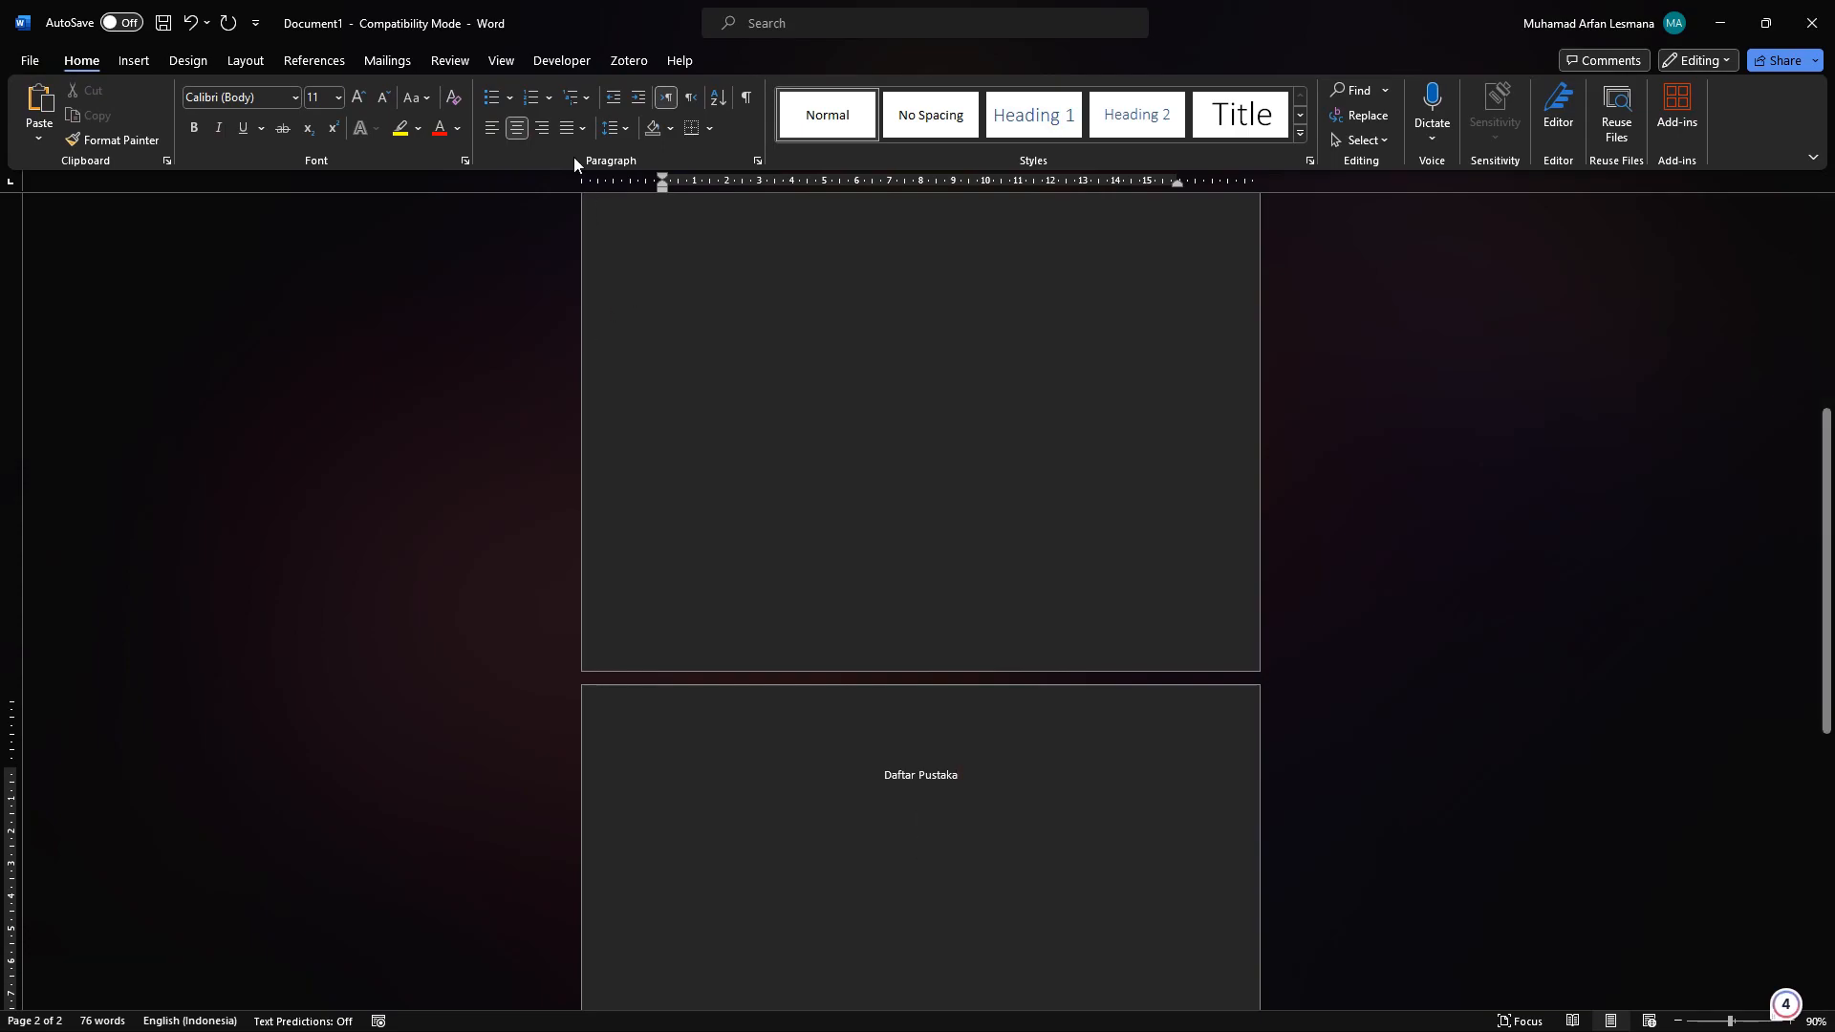
pyautogui.click(582, 128)
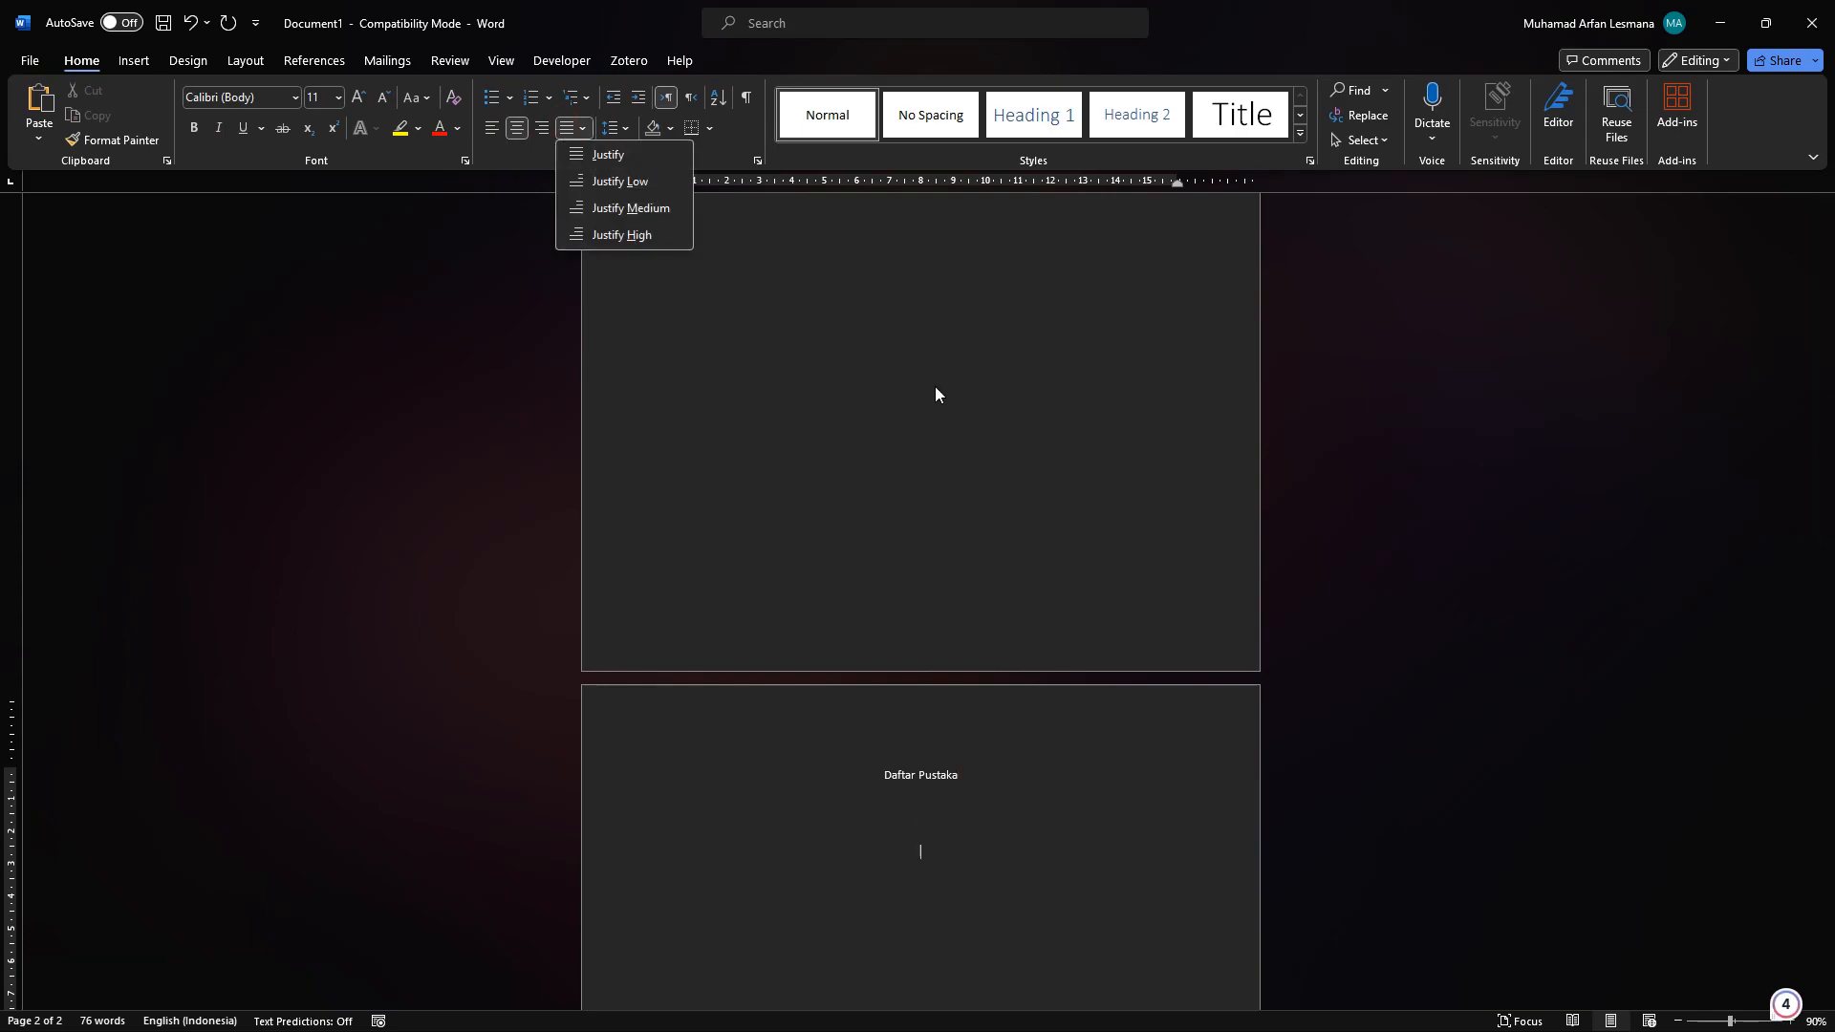
pyautogui.click(636, 178)
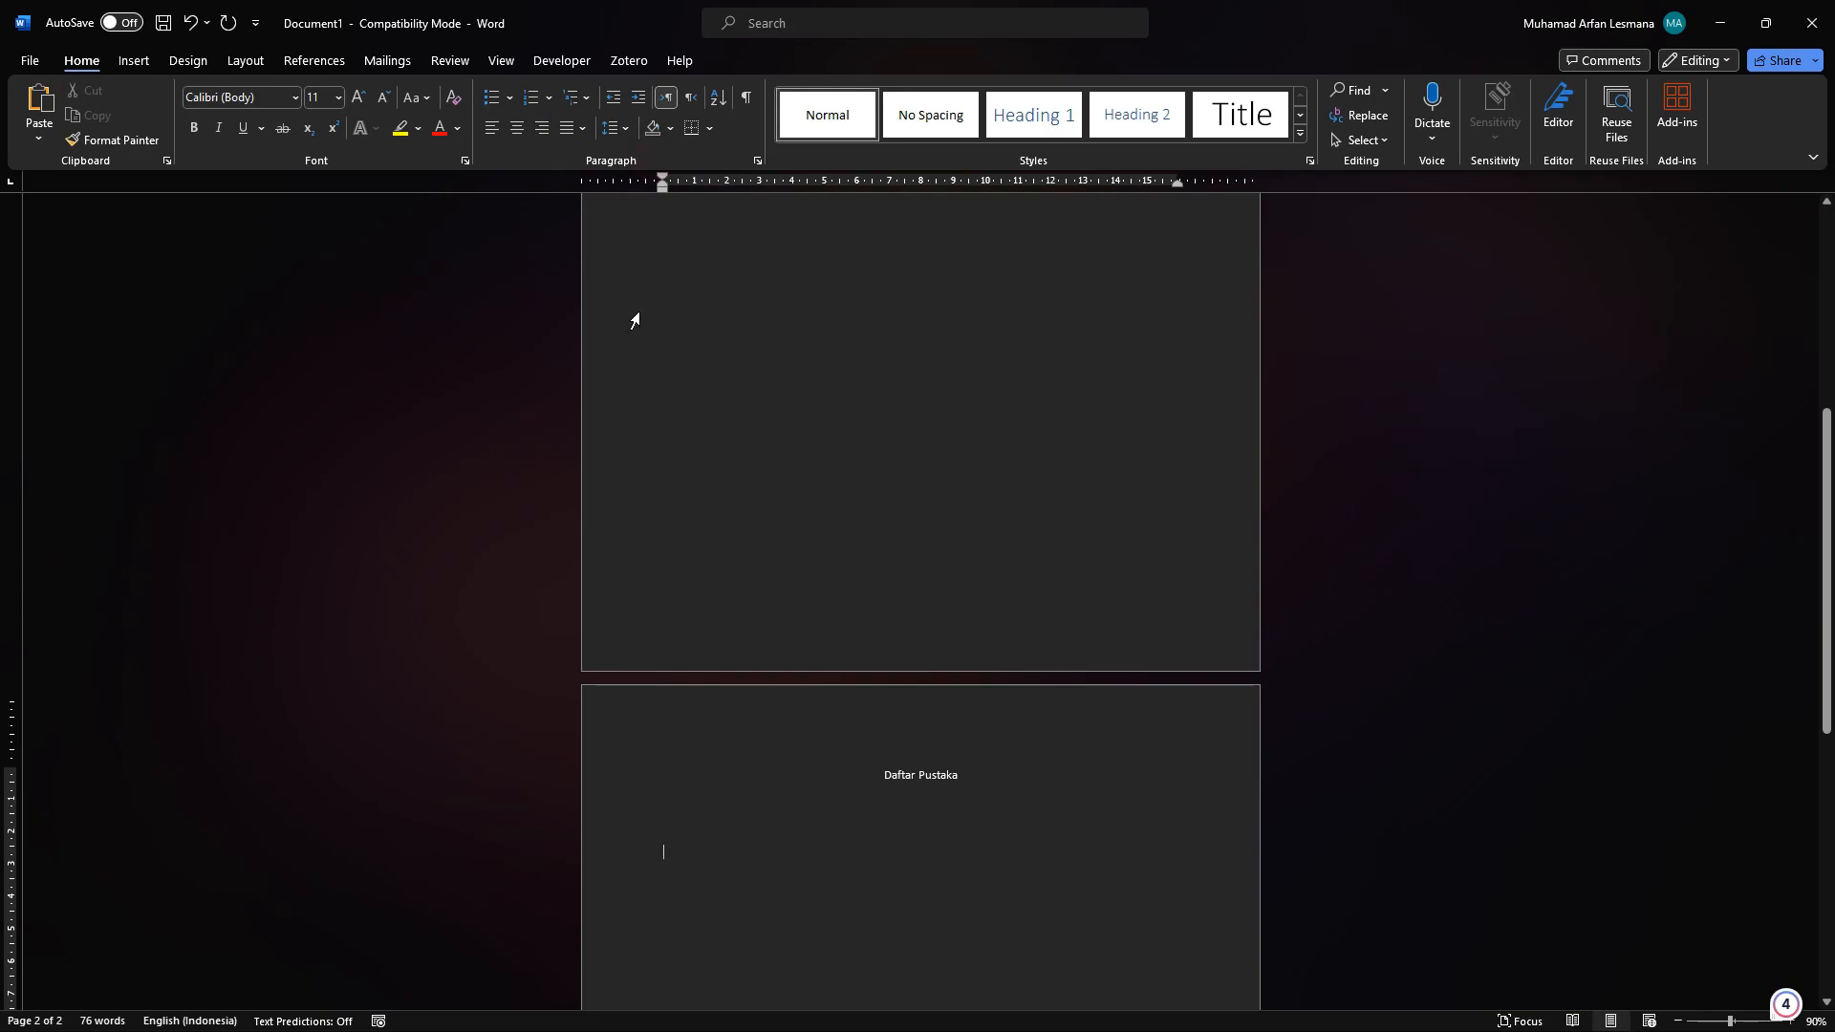
# - Insert the Zotero bibliography on the blank line below the "Daftar Pustaka" heading
pyautogui.click(627, 61)
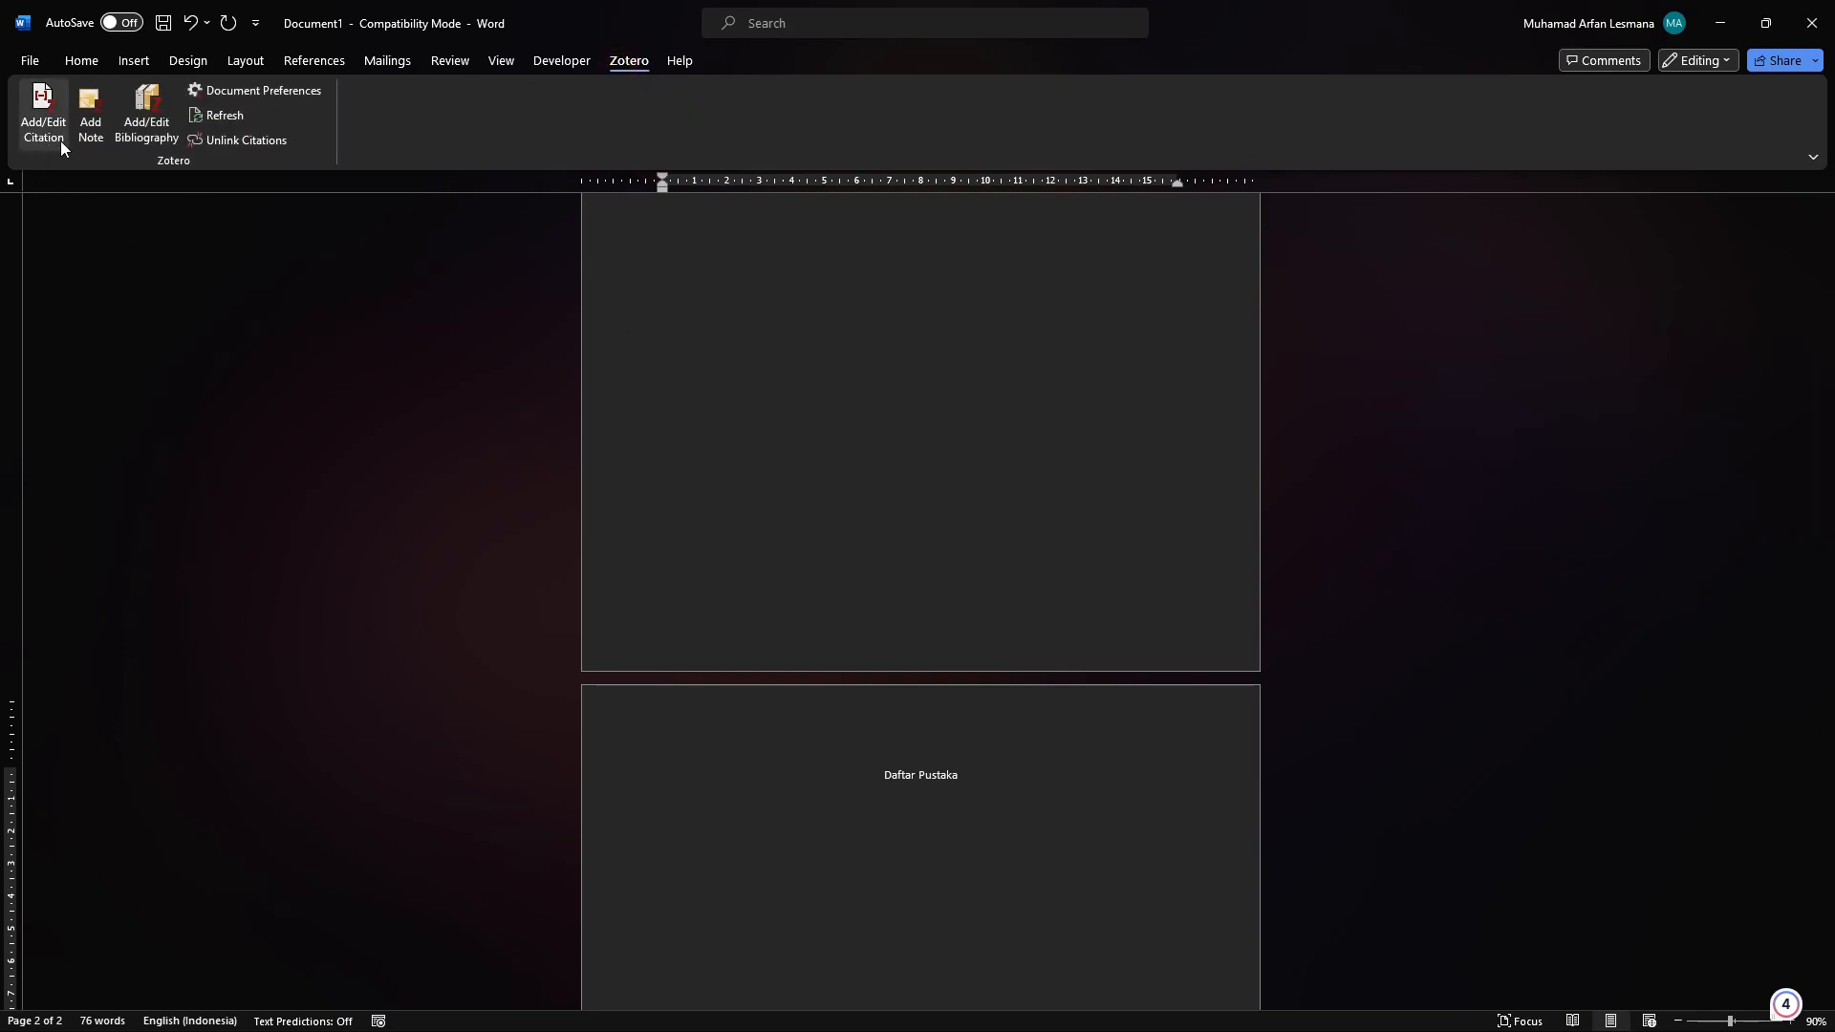
pyautogui.click(151, 137)
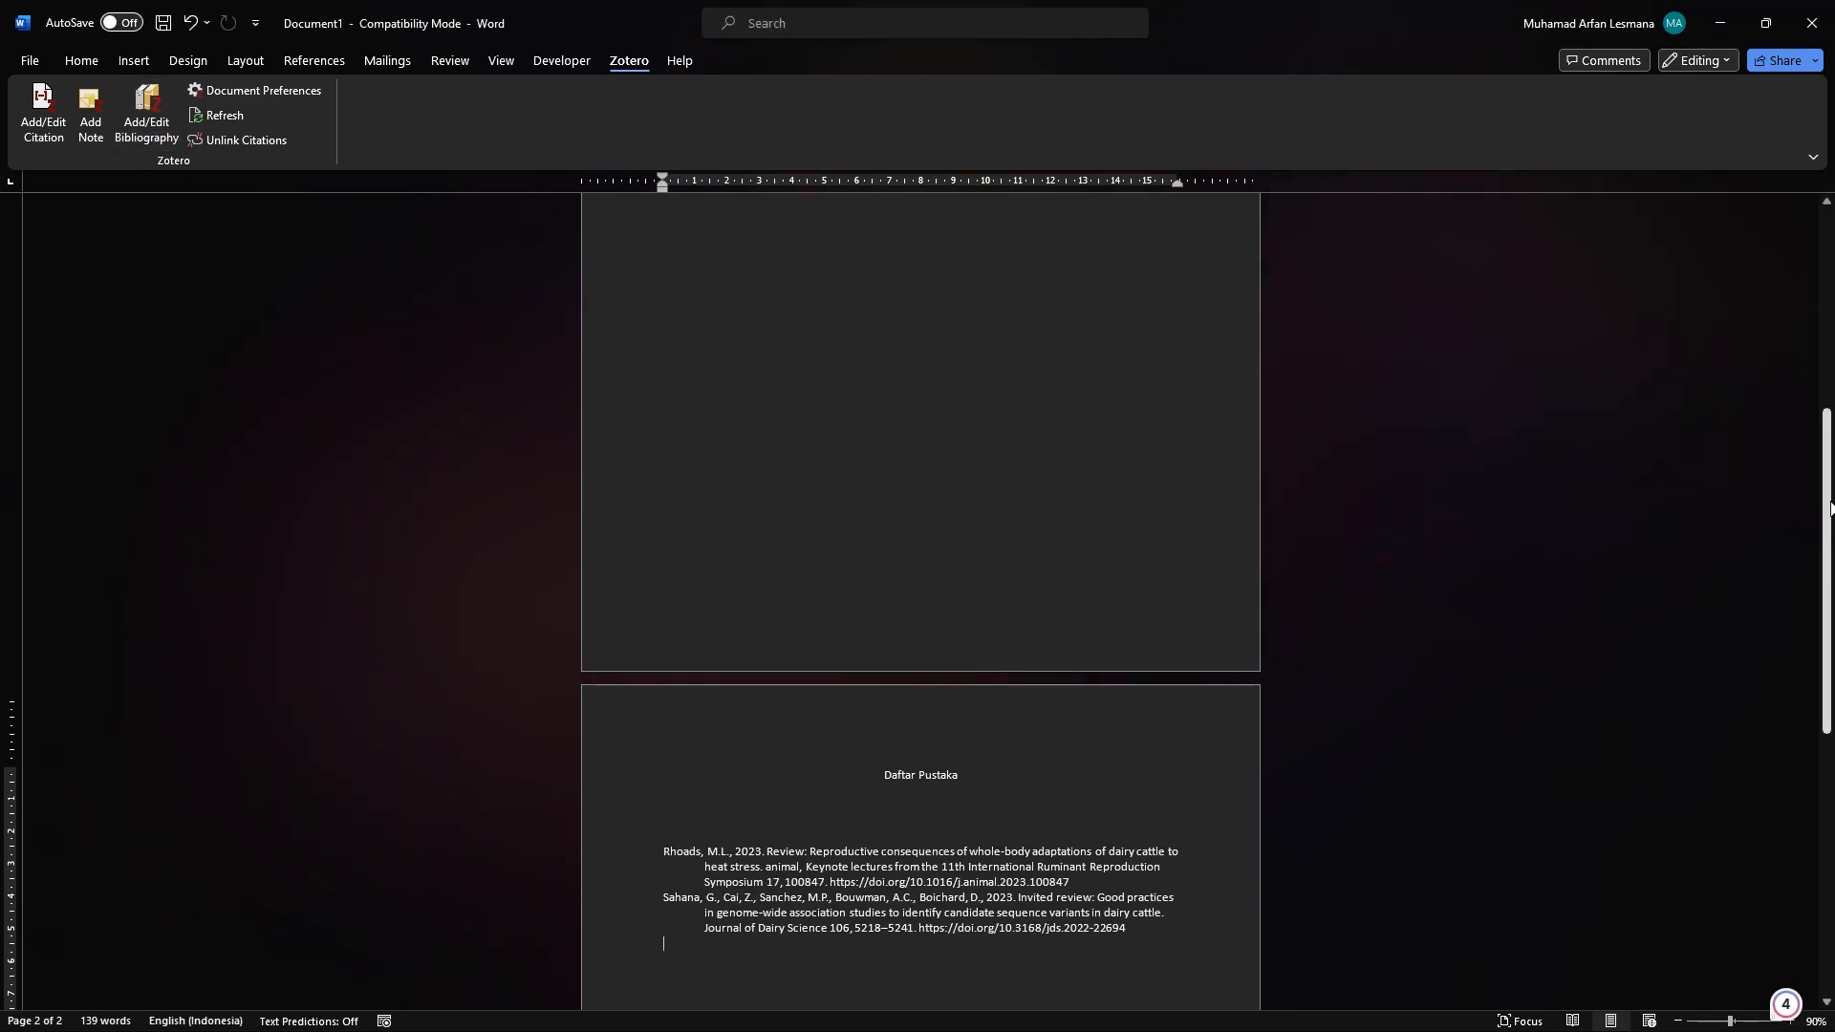
pyautogui.moveTo(1830, 510); pyautogui.dragTo(1827, 610)
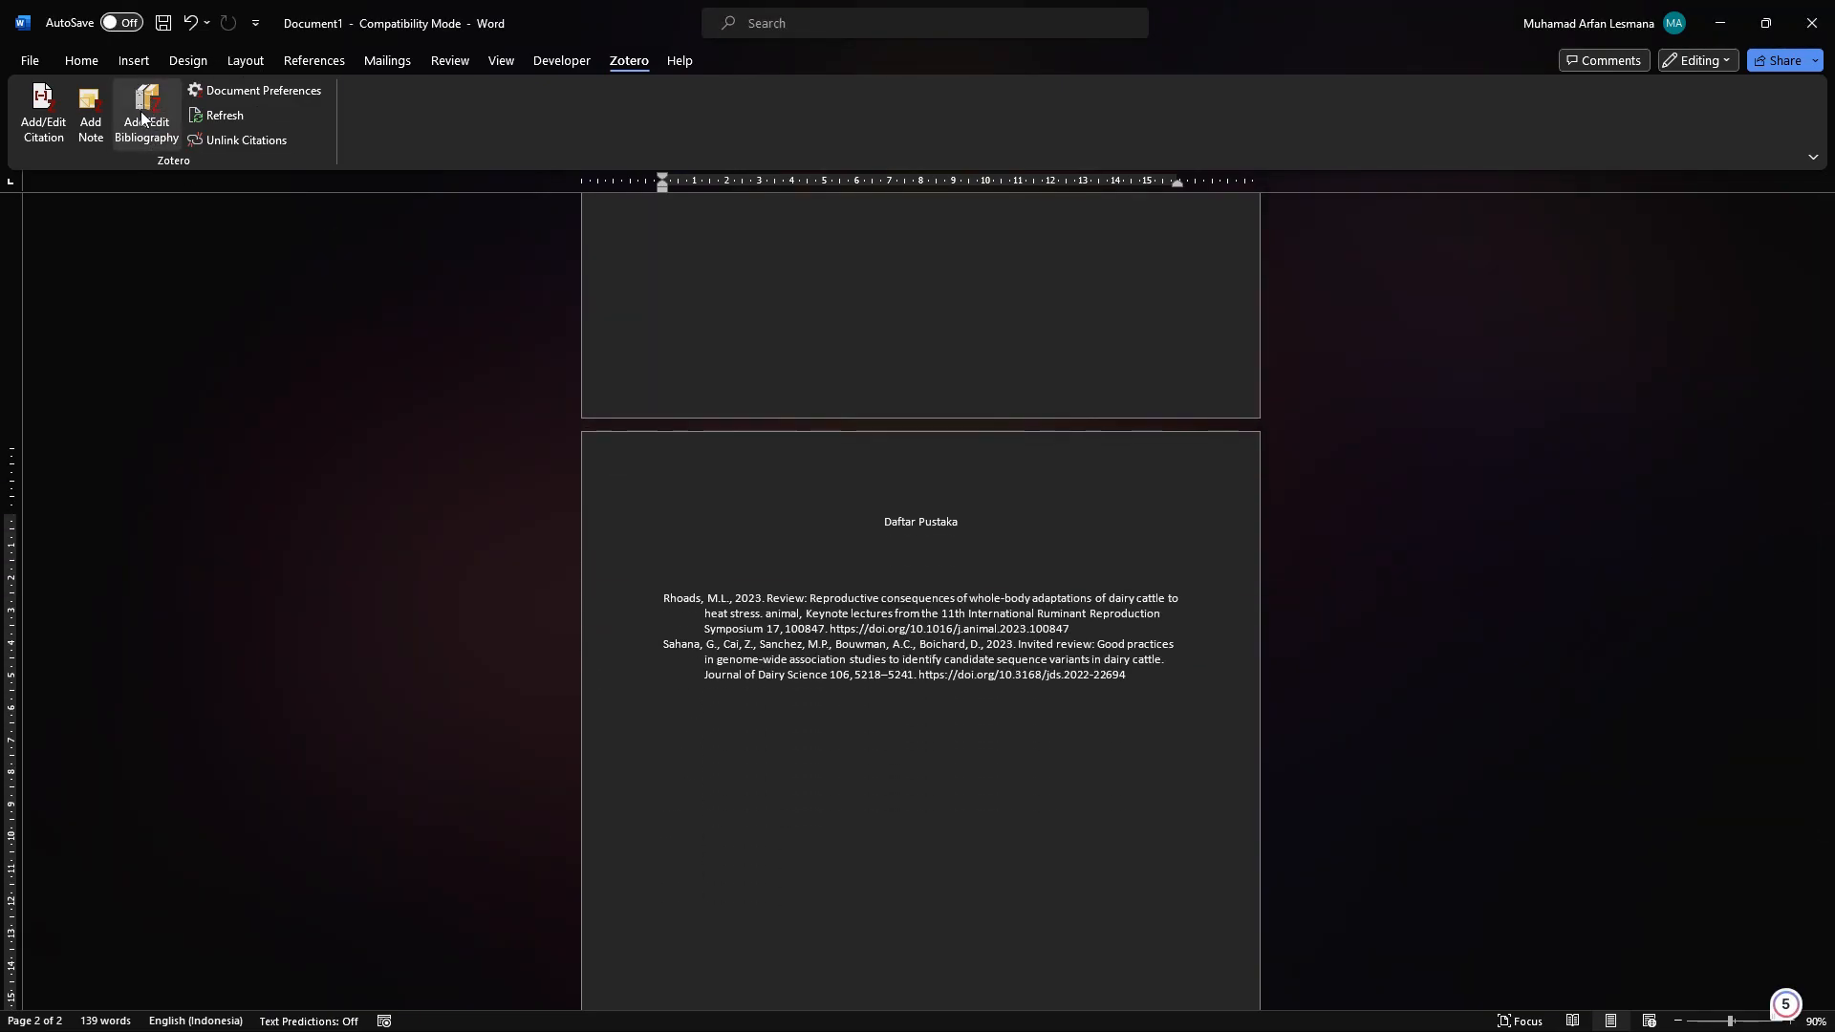
pyautogui.click(662, 593)
pyautogui.click(881, 762)
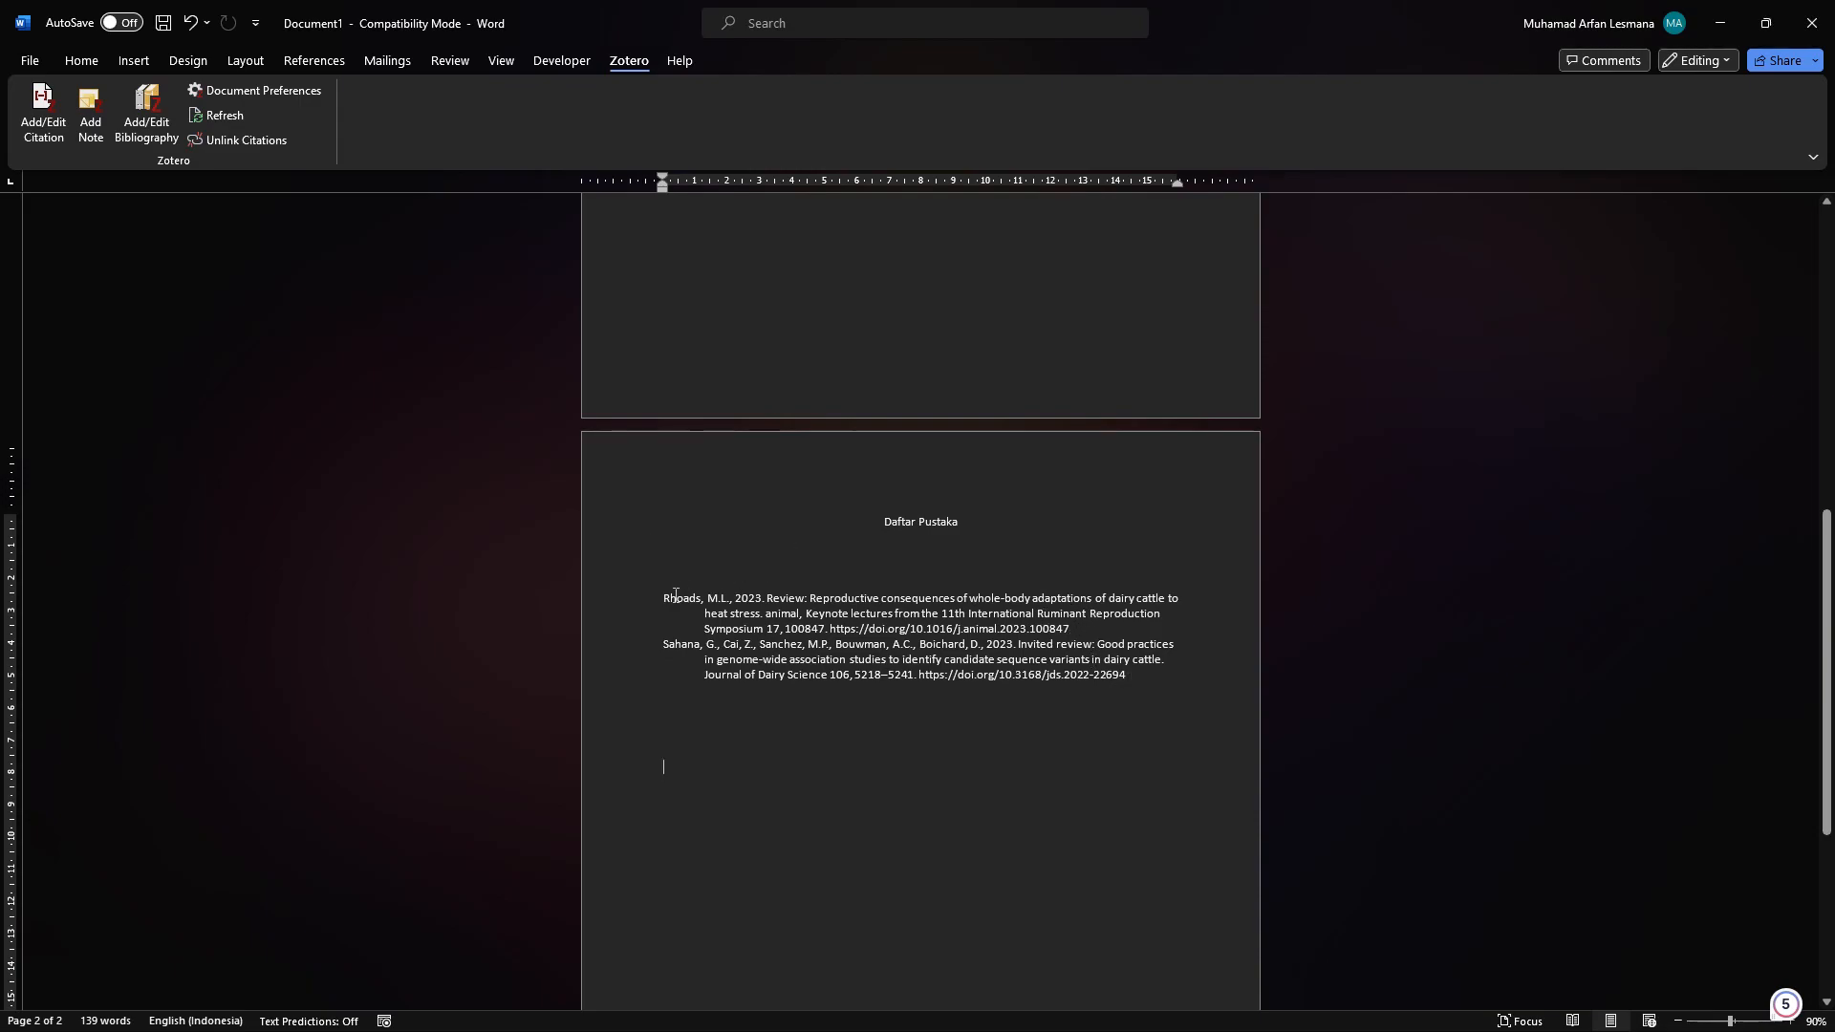
# - Select both bibliography entries and justify them
pyautogui.moveTo(650, 594); pyautogui.dragTo(1058, 609)
pyautogui.click(676, 509)
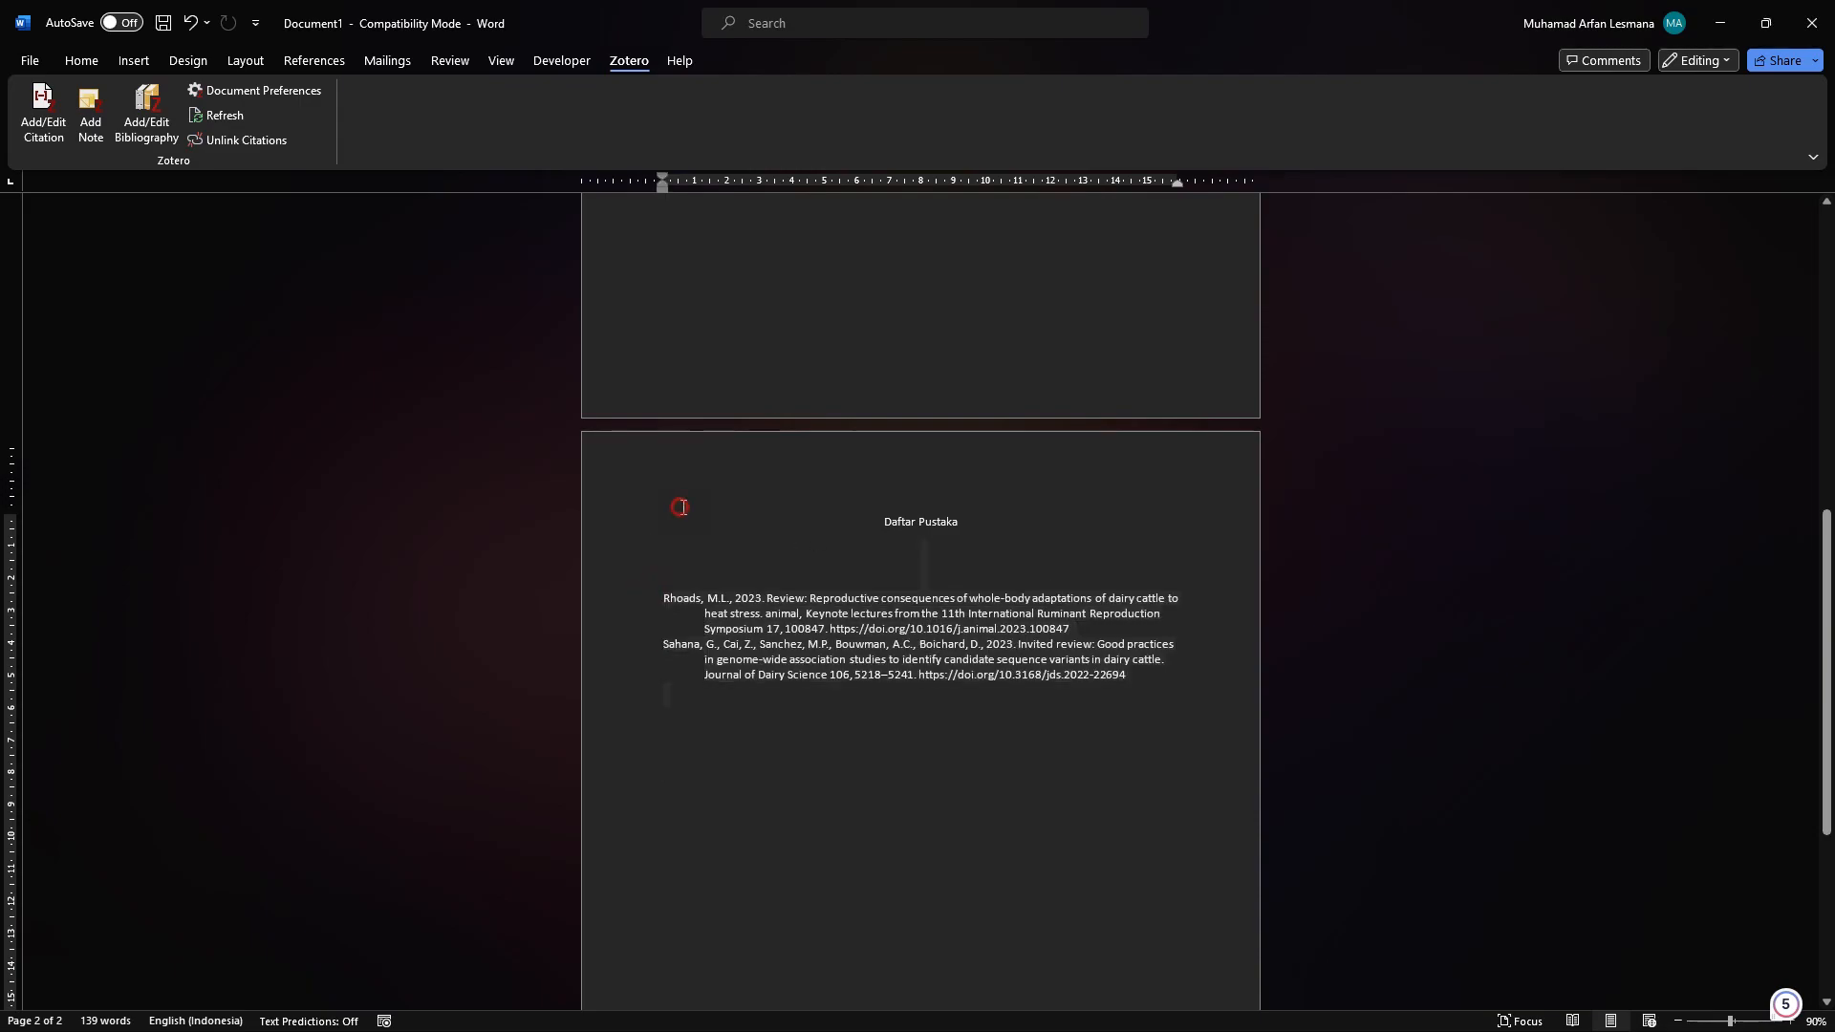
pyautogui.moveTo(654, 598); pyautogui.dragTo(1234, 692)
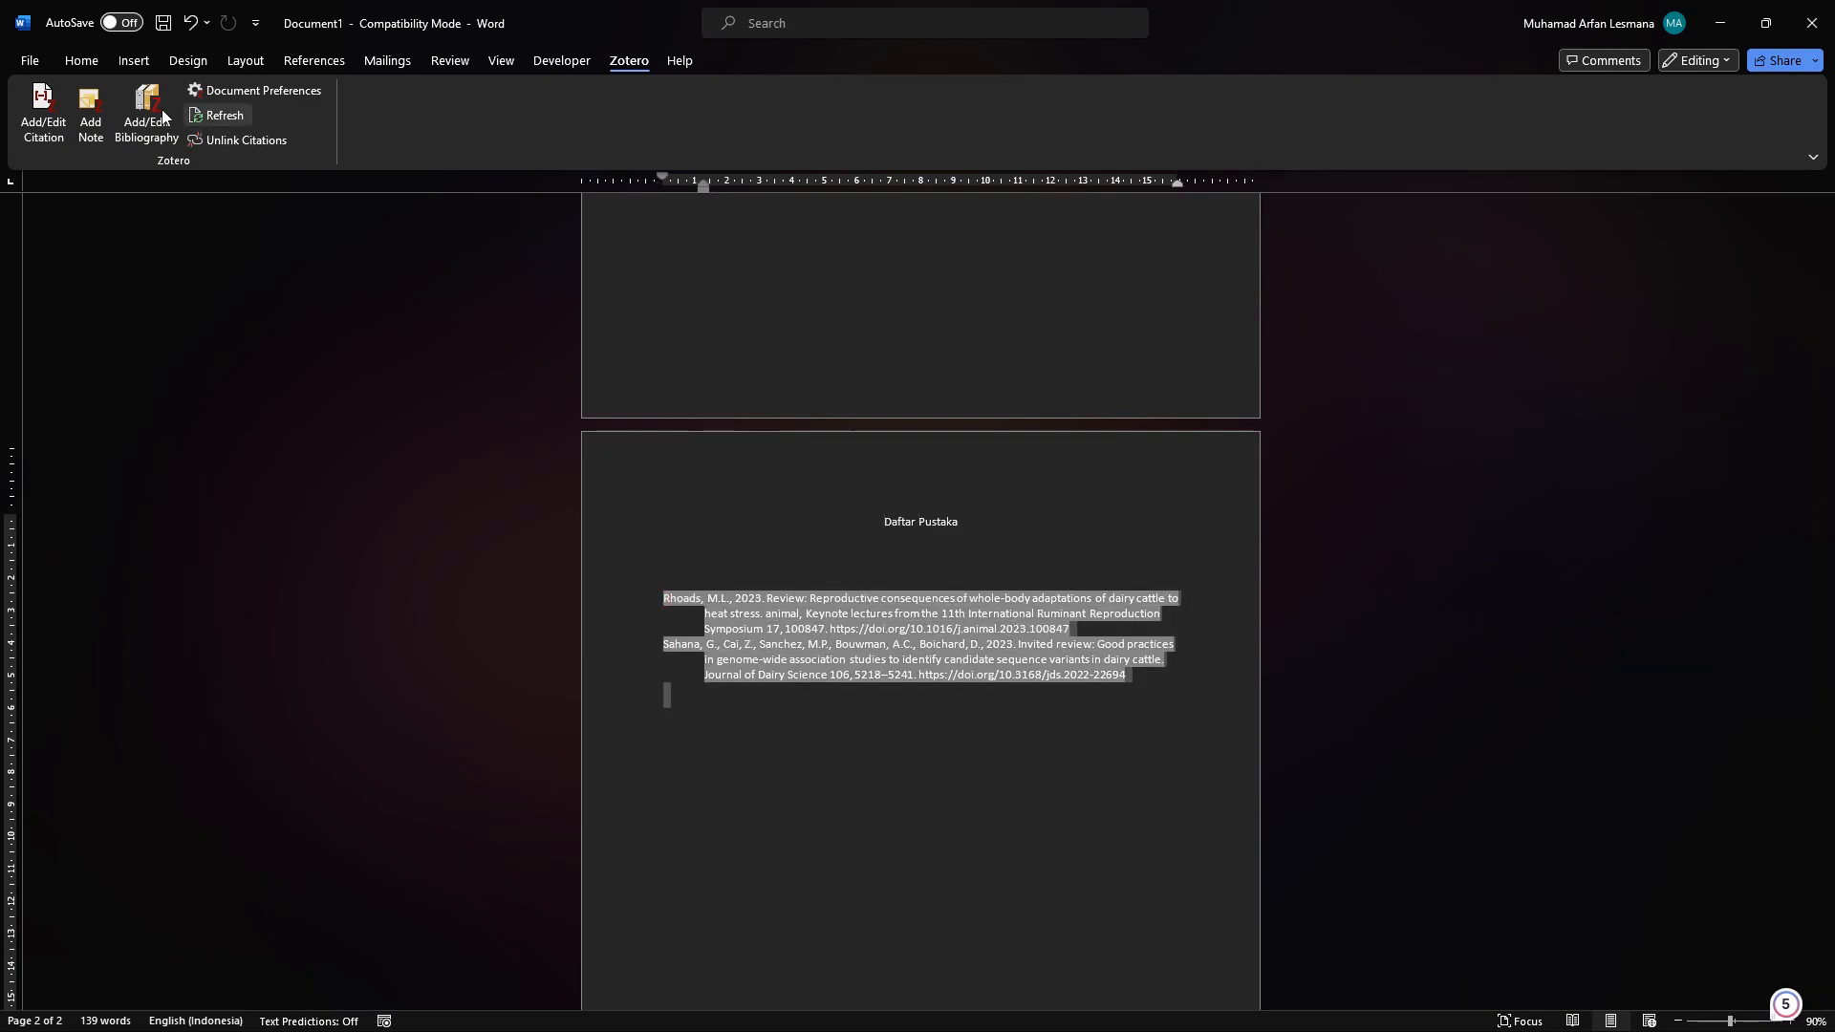
pyautogui.click(81, 60)
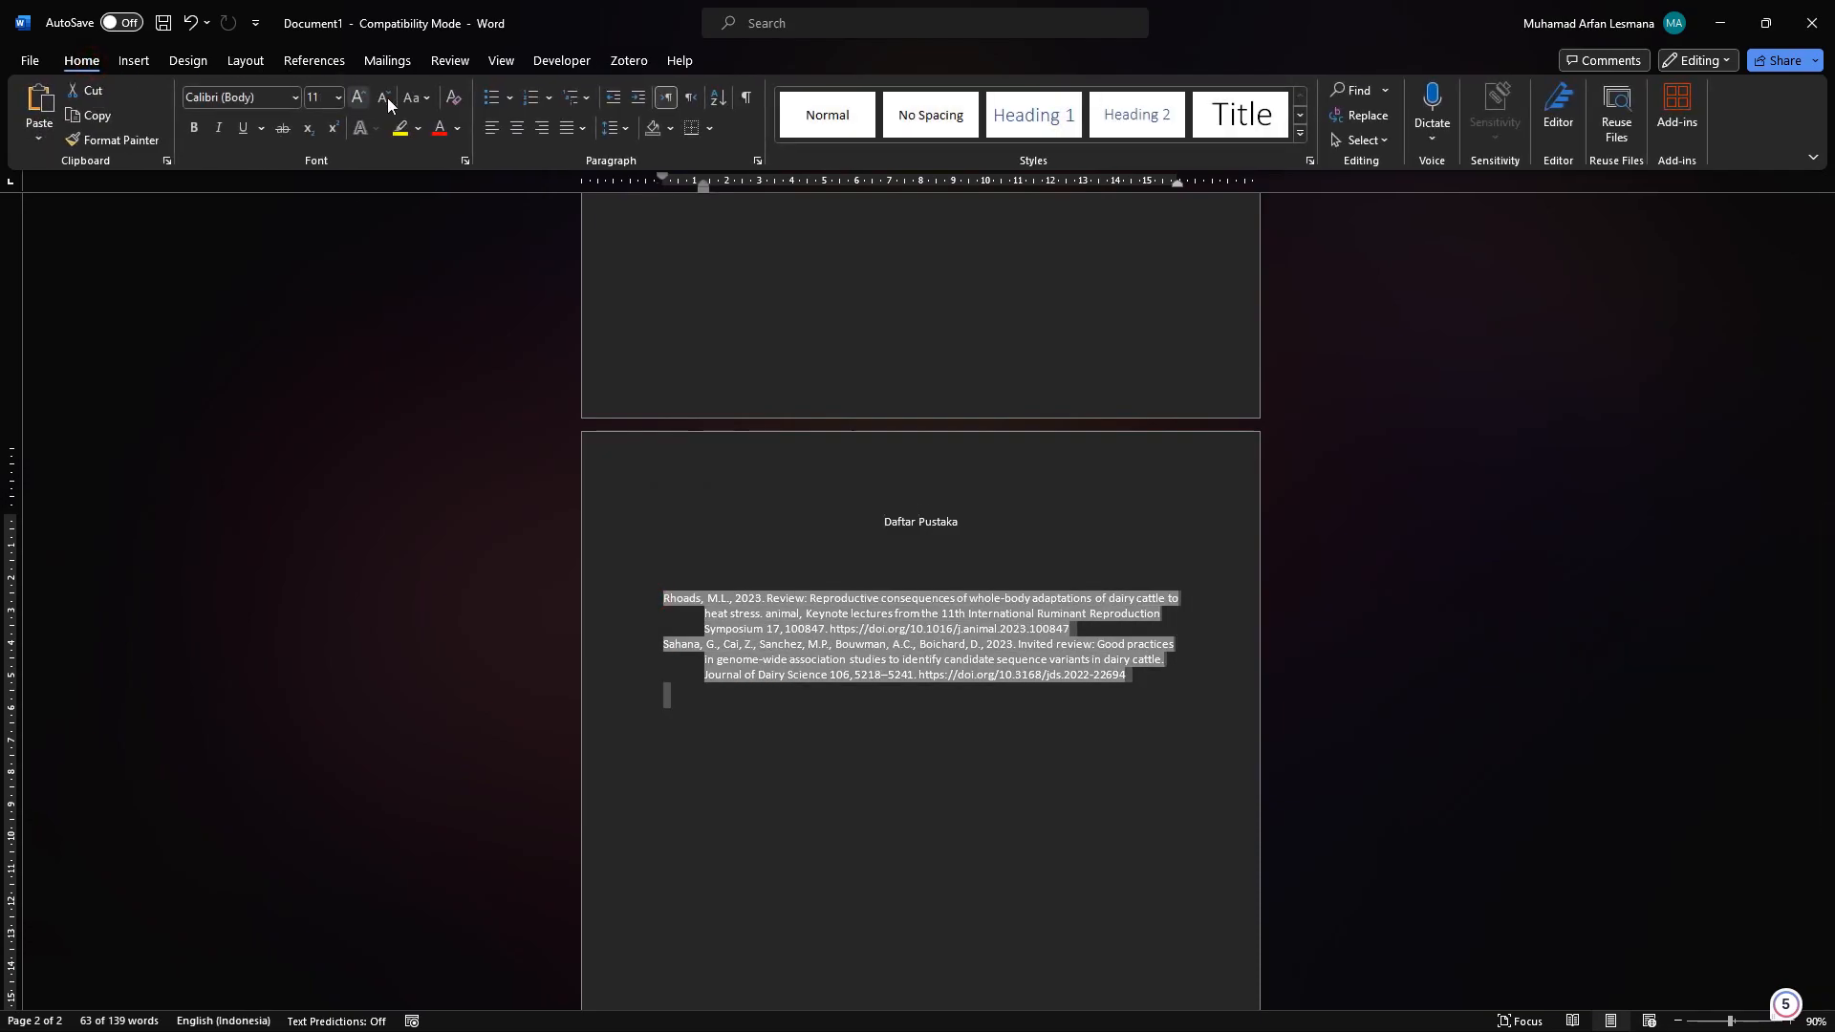
pyautogui.click(581, 128)
pyautogui.click(585, 150)
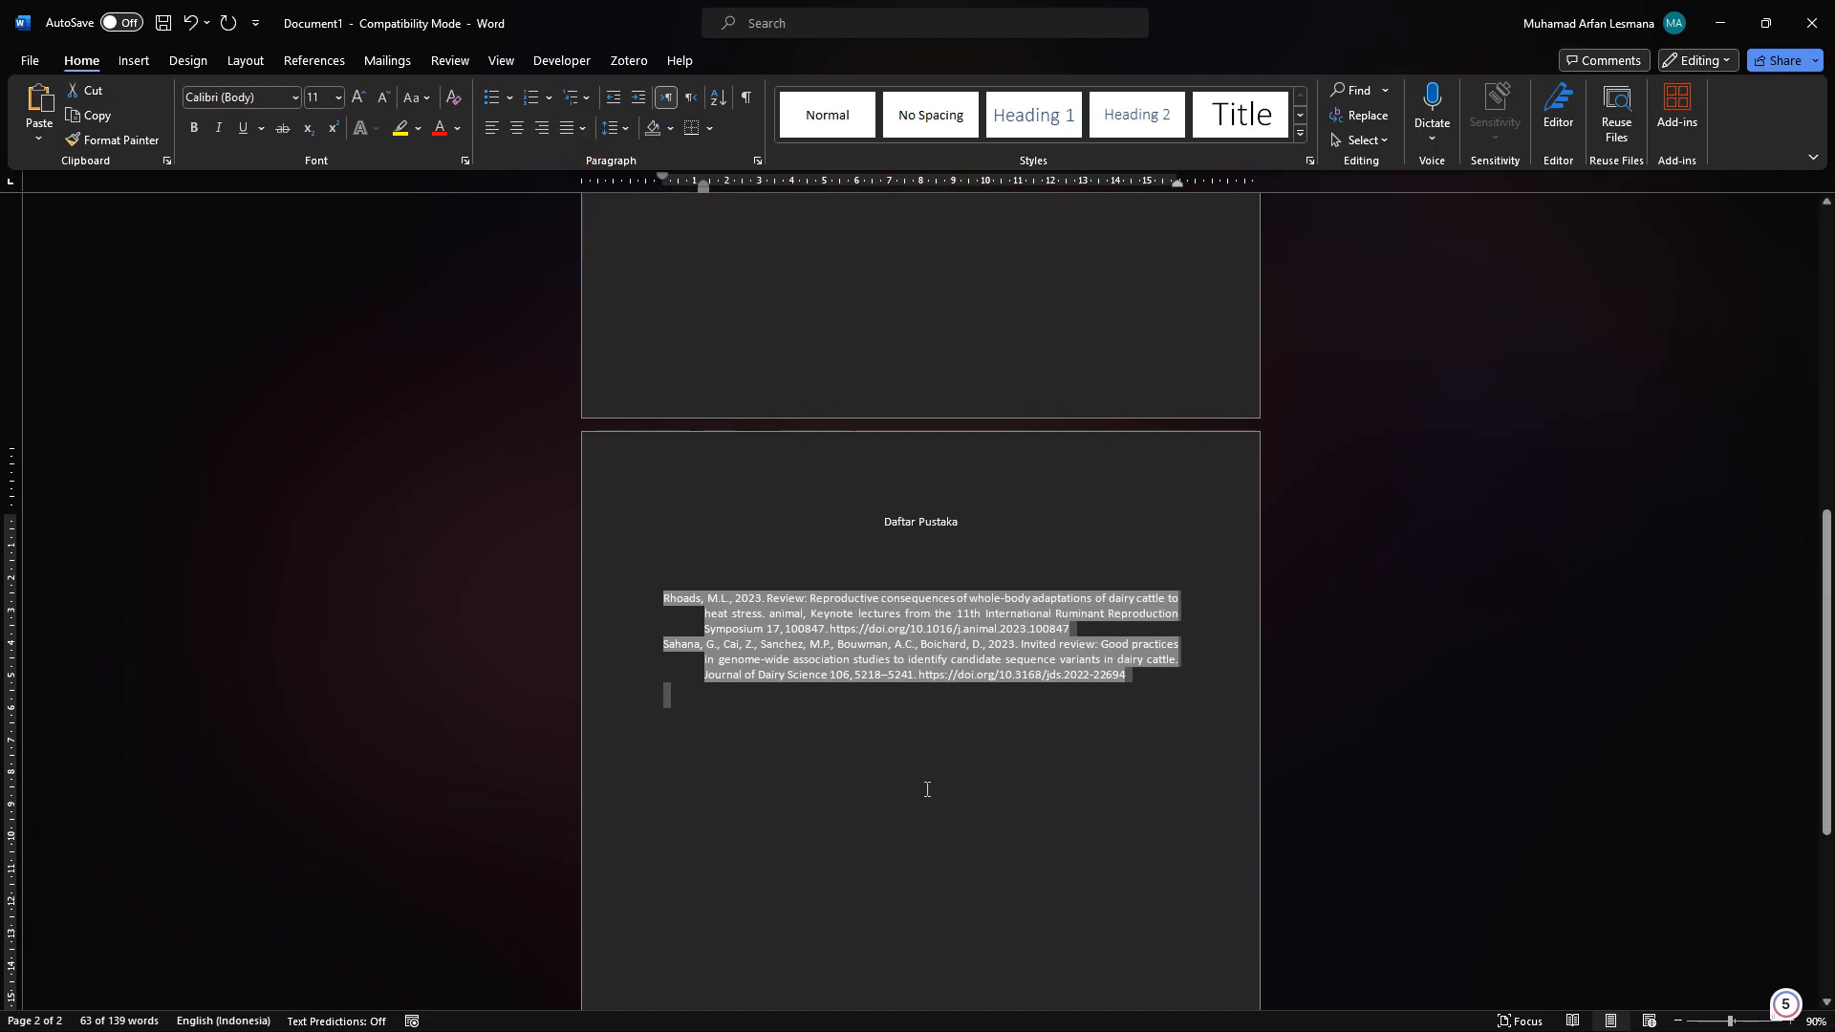
pyautogui.click(766, 725)
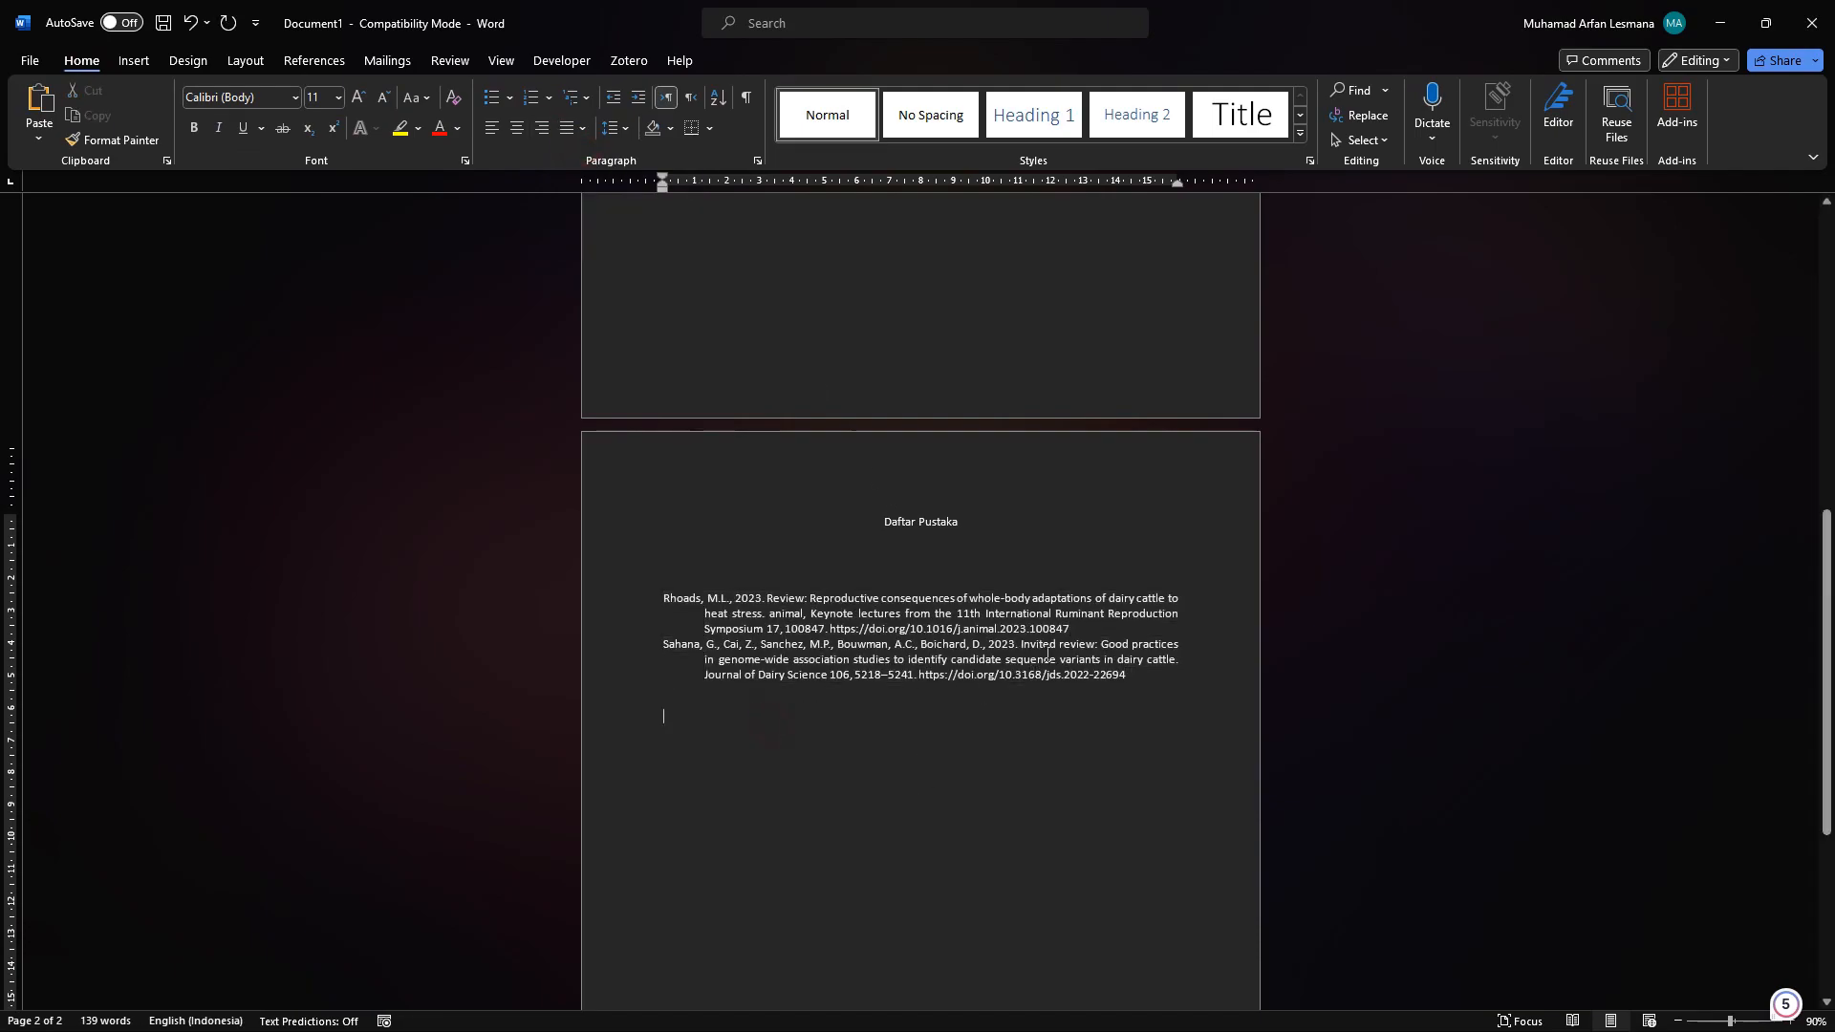
# - Start a new paragraph after the first bibliography entry to separate it from the second one
pyautogui.keyDown('shift'); pyautogui.click(1091, 628); pyautogui.keyUp('shift')
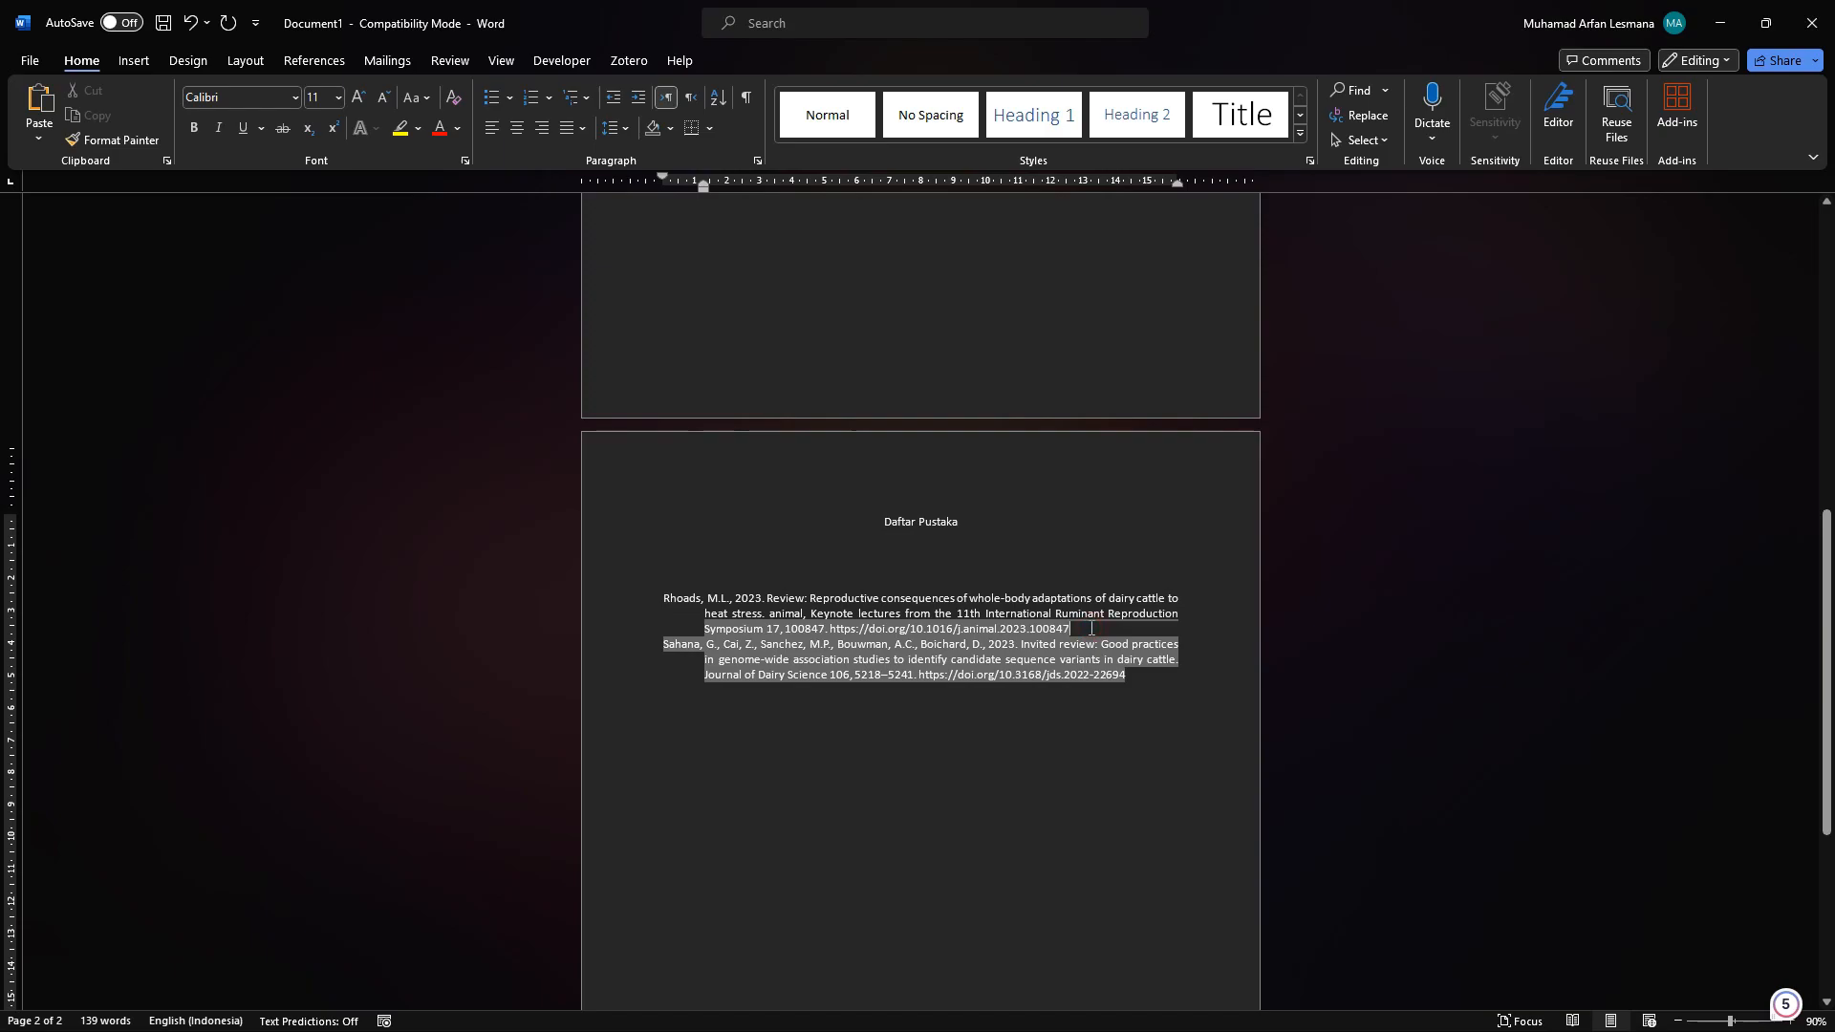
pyautogui.press('Return')
pyautogui.click(1078, 815)
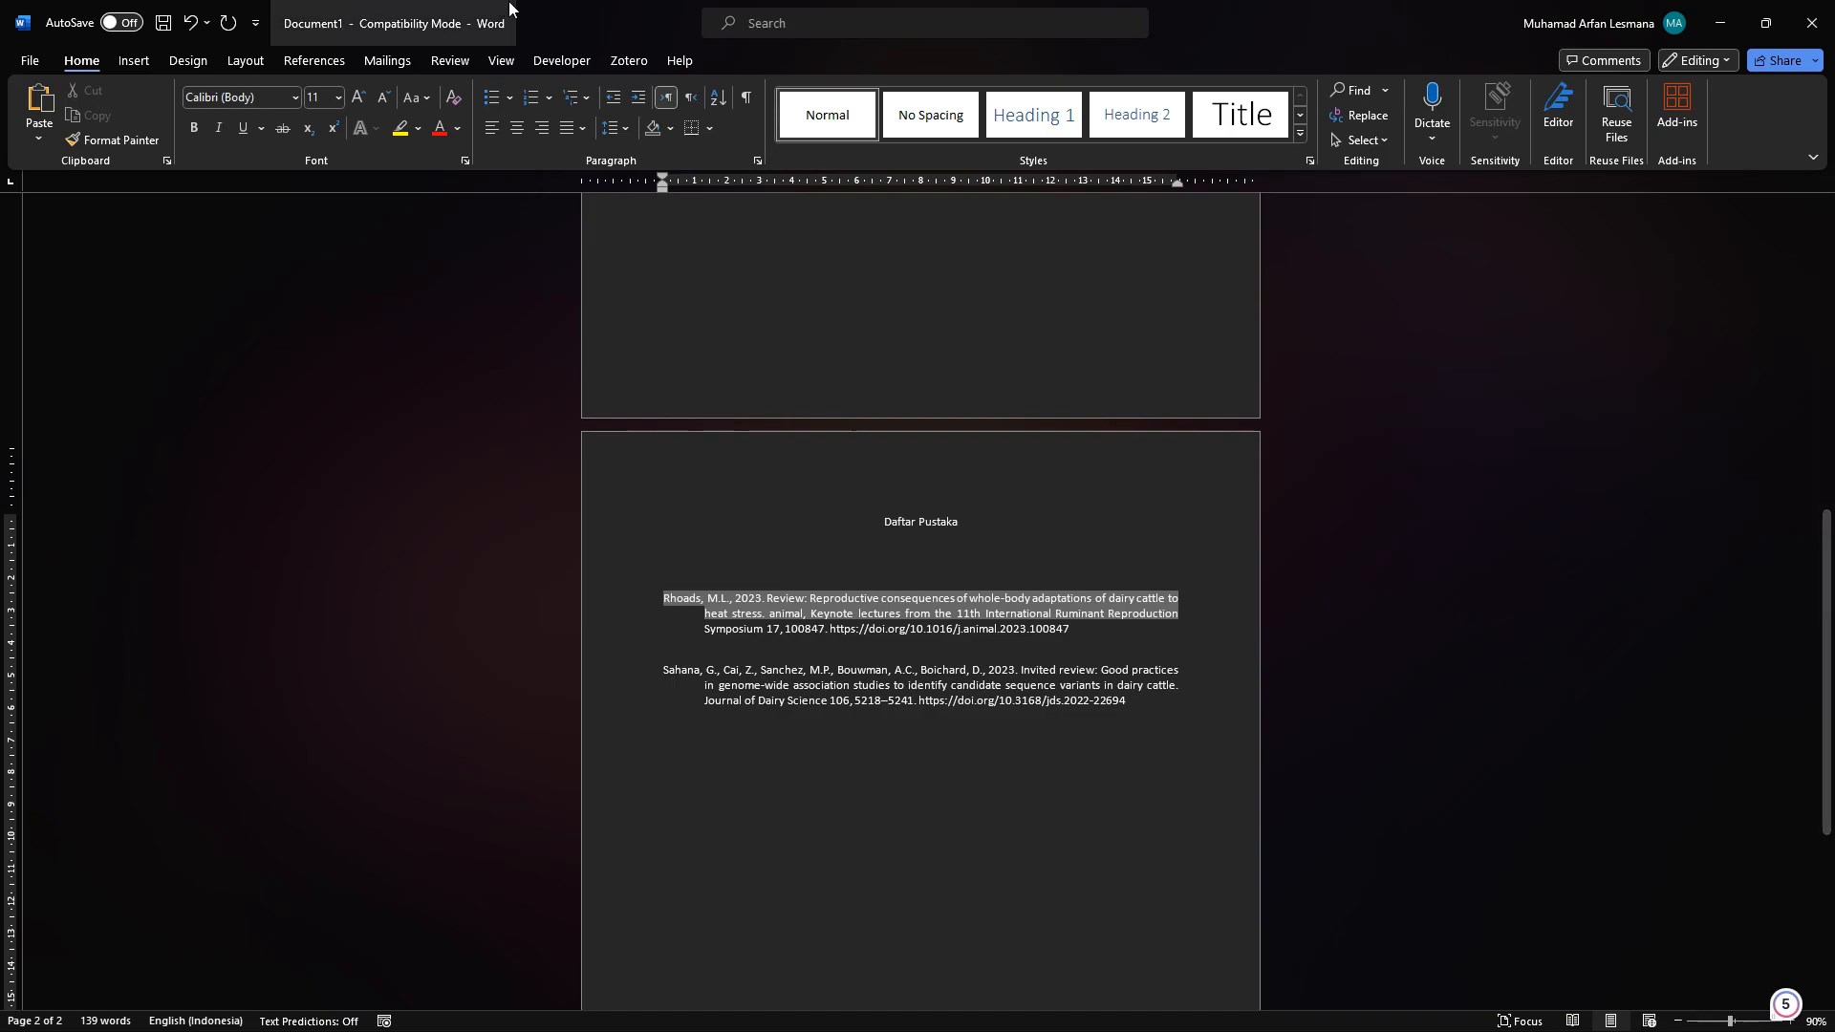
# - Refresh the Zotero citations, open the bibliography editor and accept its reference list as it is
pyautogui.click(630, 61)
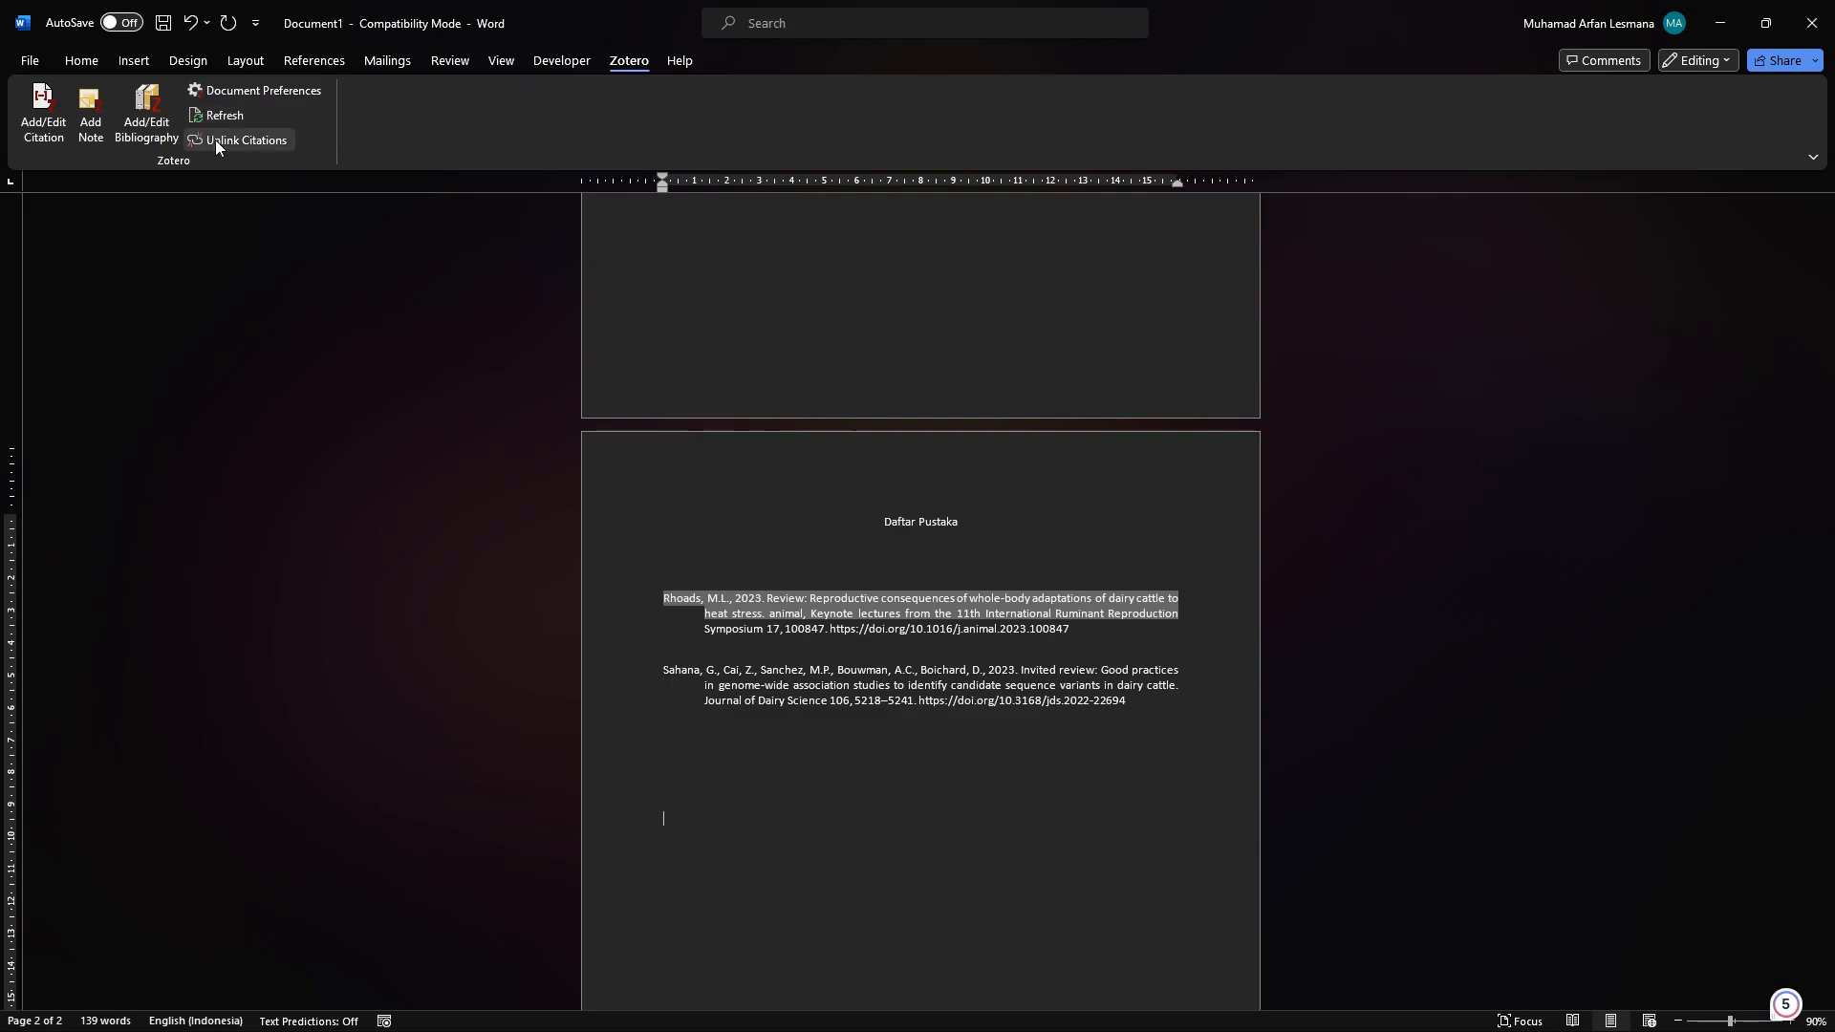
pyautogui.click(216, 116)
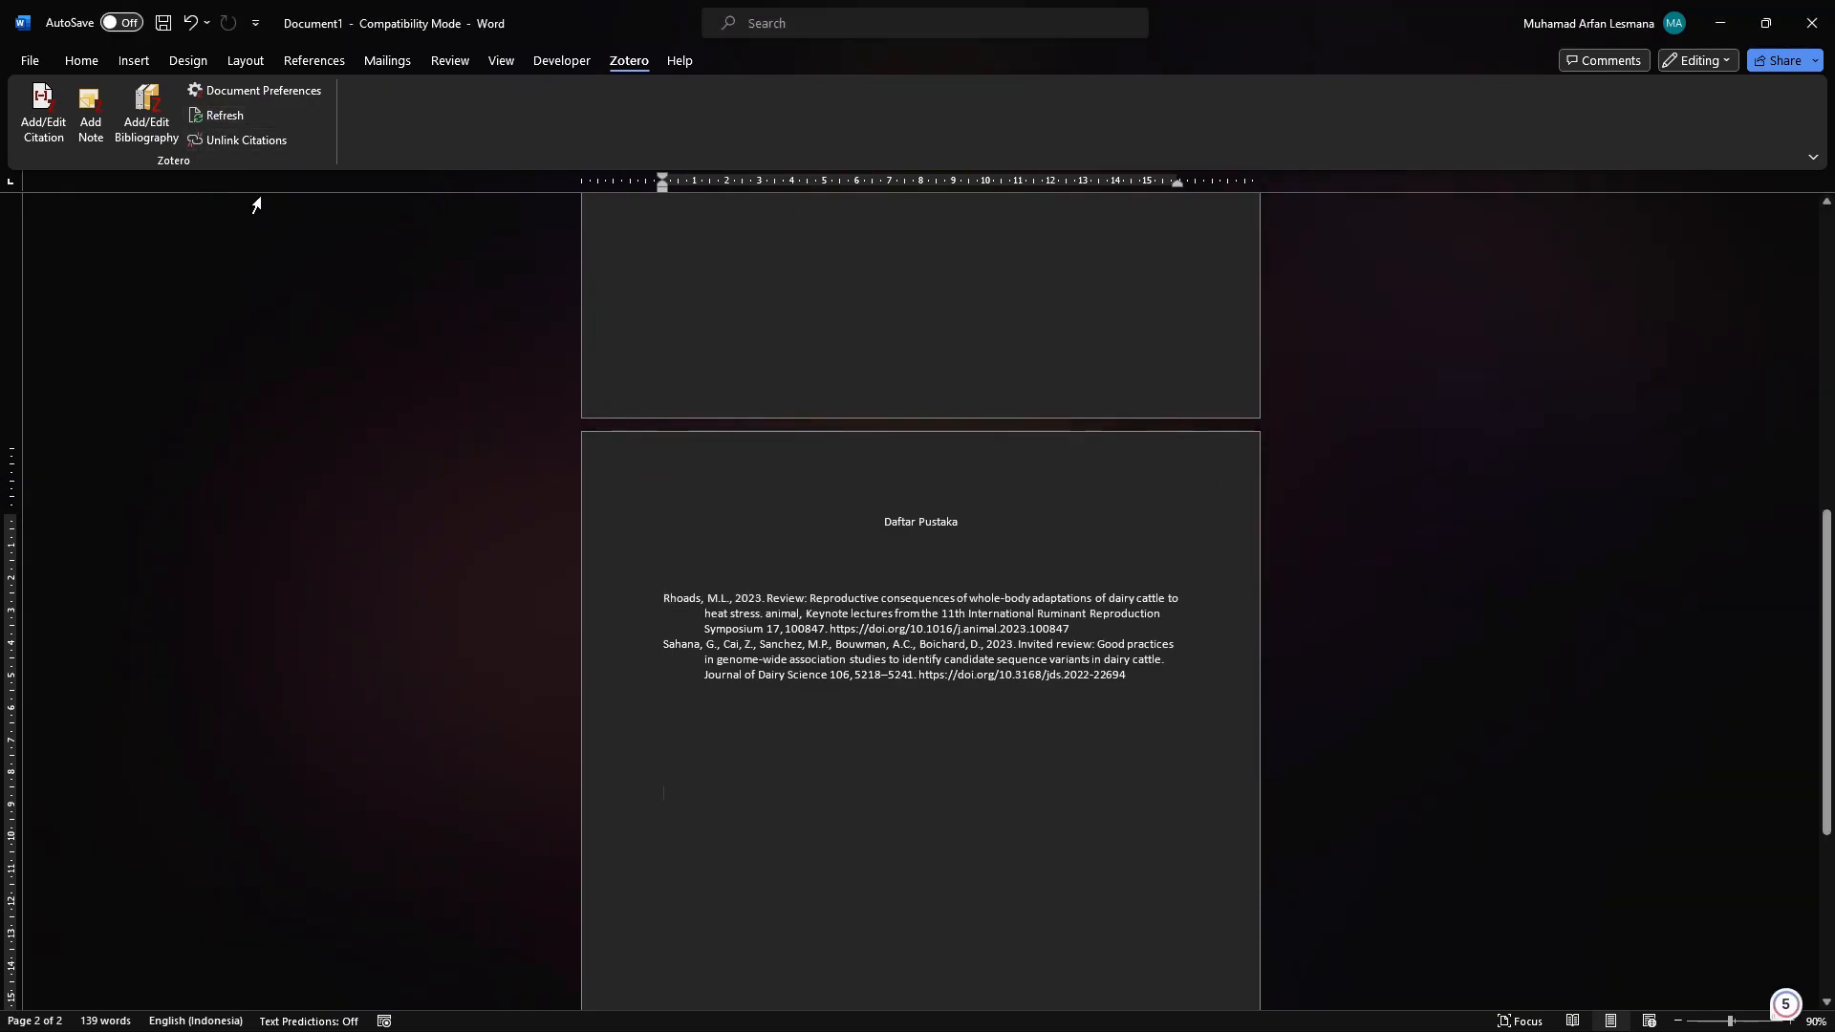
pyautogui.click(151, 128)
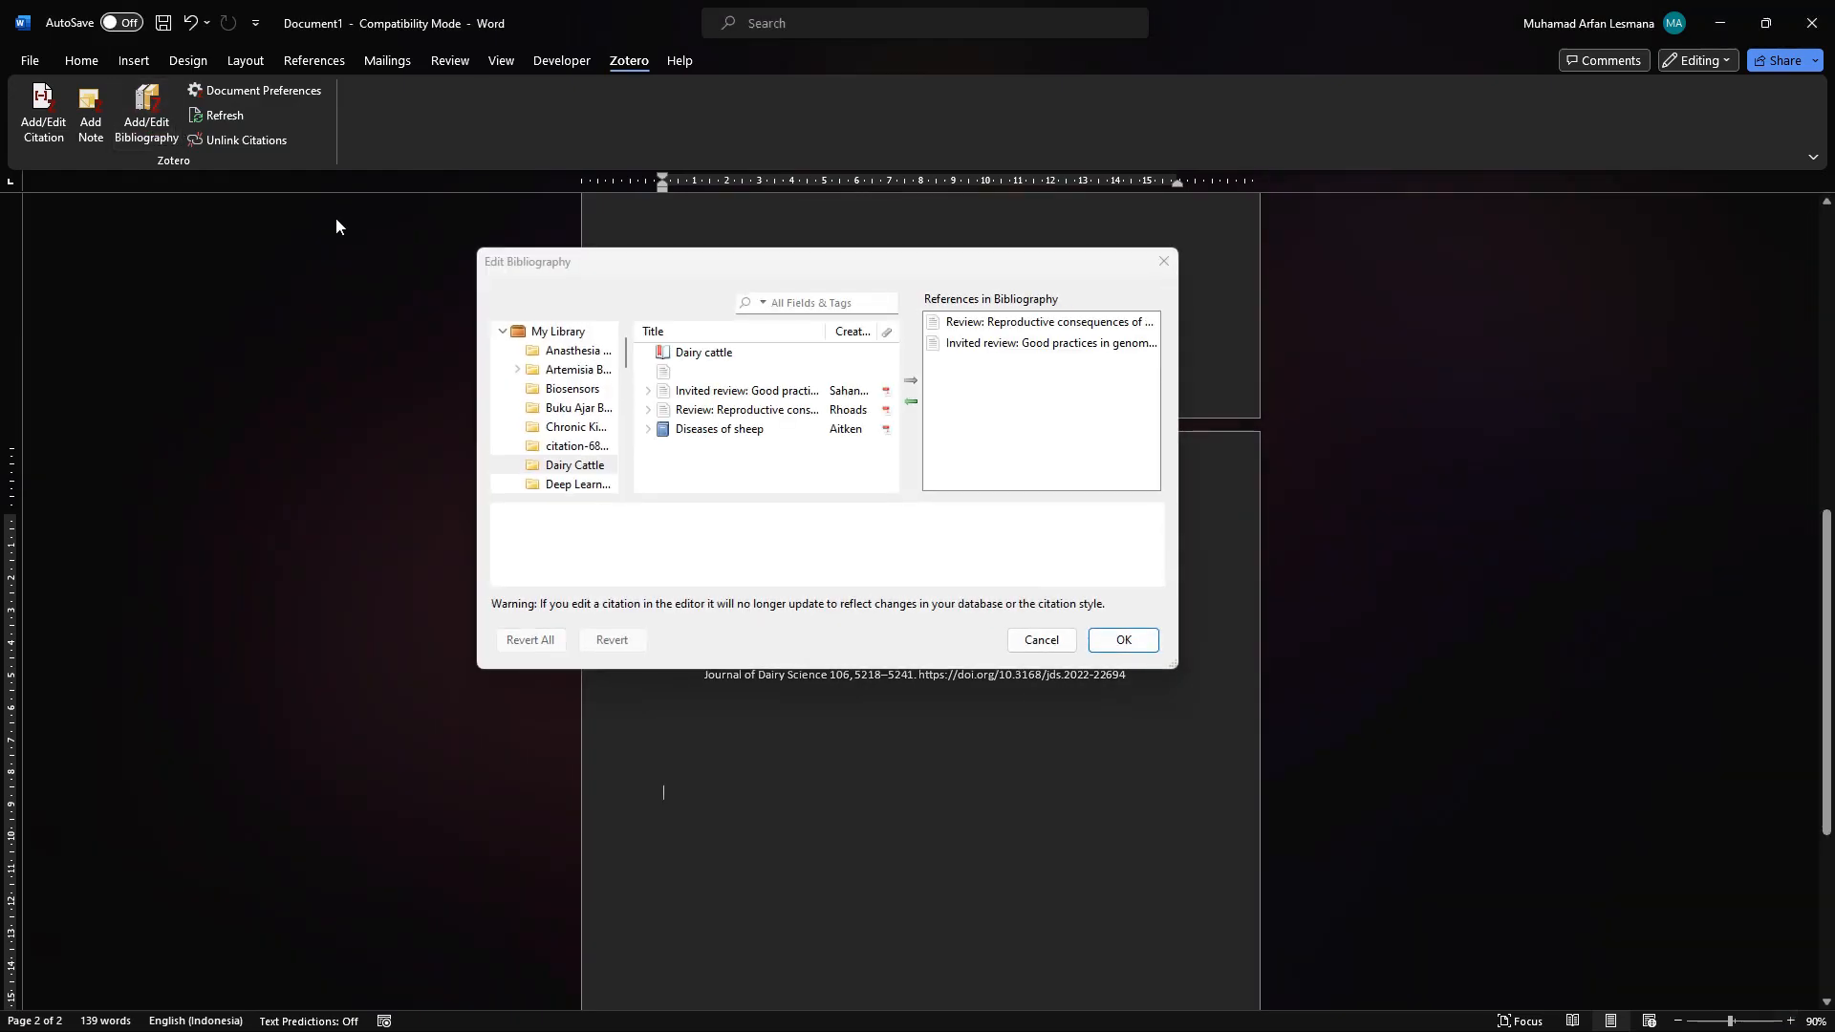
pyautogui.click(1125, 645)
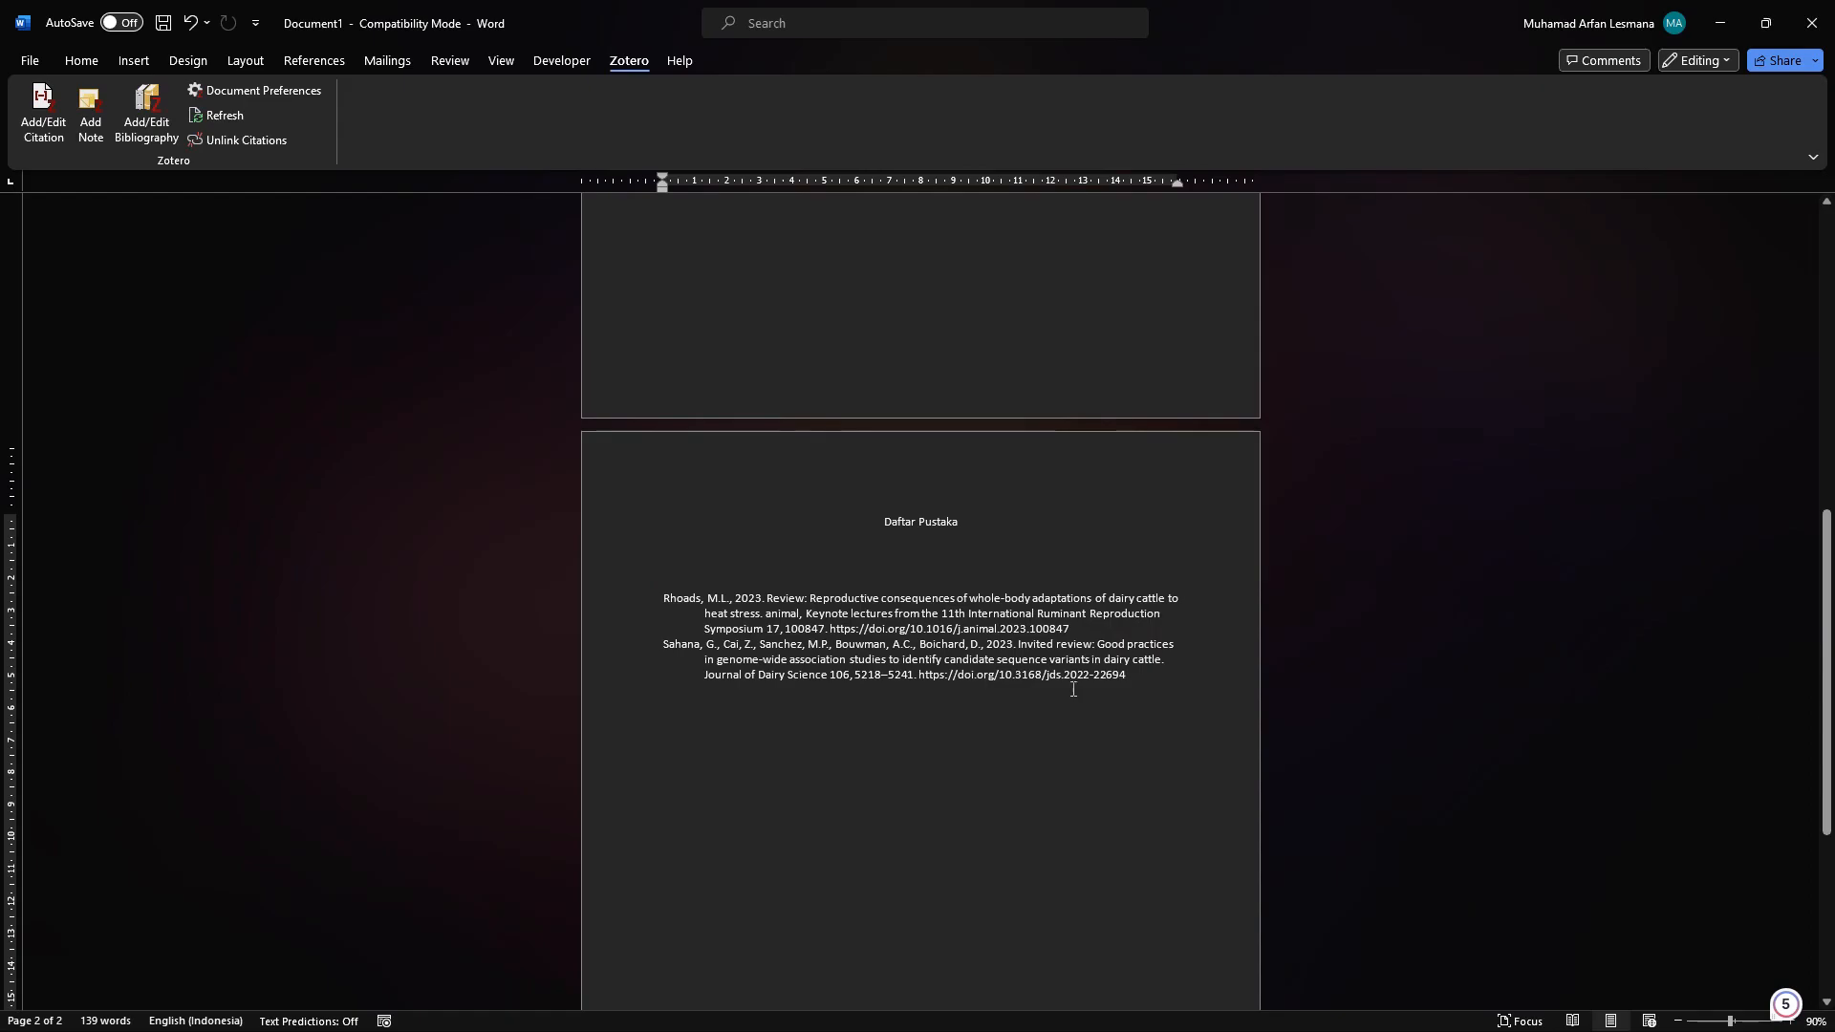
pyautogui.moveTo(1826, 674); pyautogui.dragTo(1817, 723)
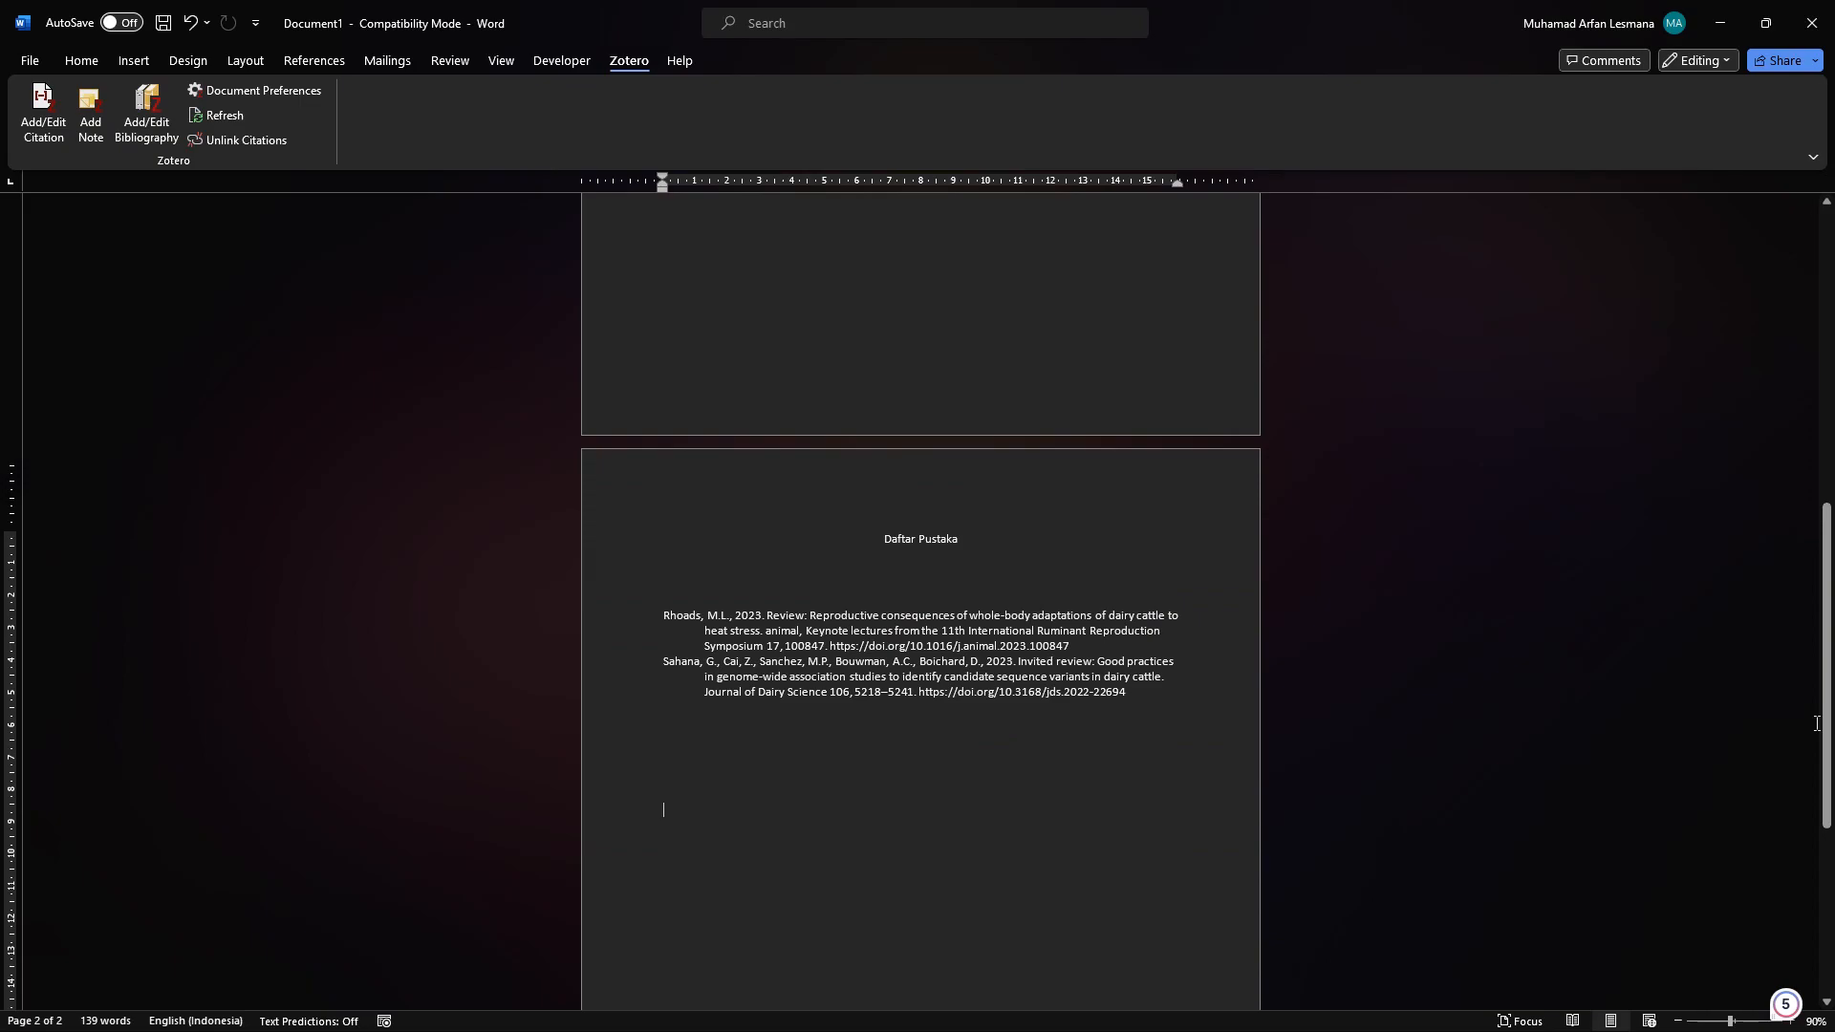
pyautogui.click(656, 623)
pyautogui.keyDown('shift'); pyautogui.click(663, 778); pyautogui.keyUp('shift')
pyautogui.click(982, 815)
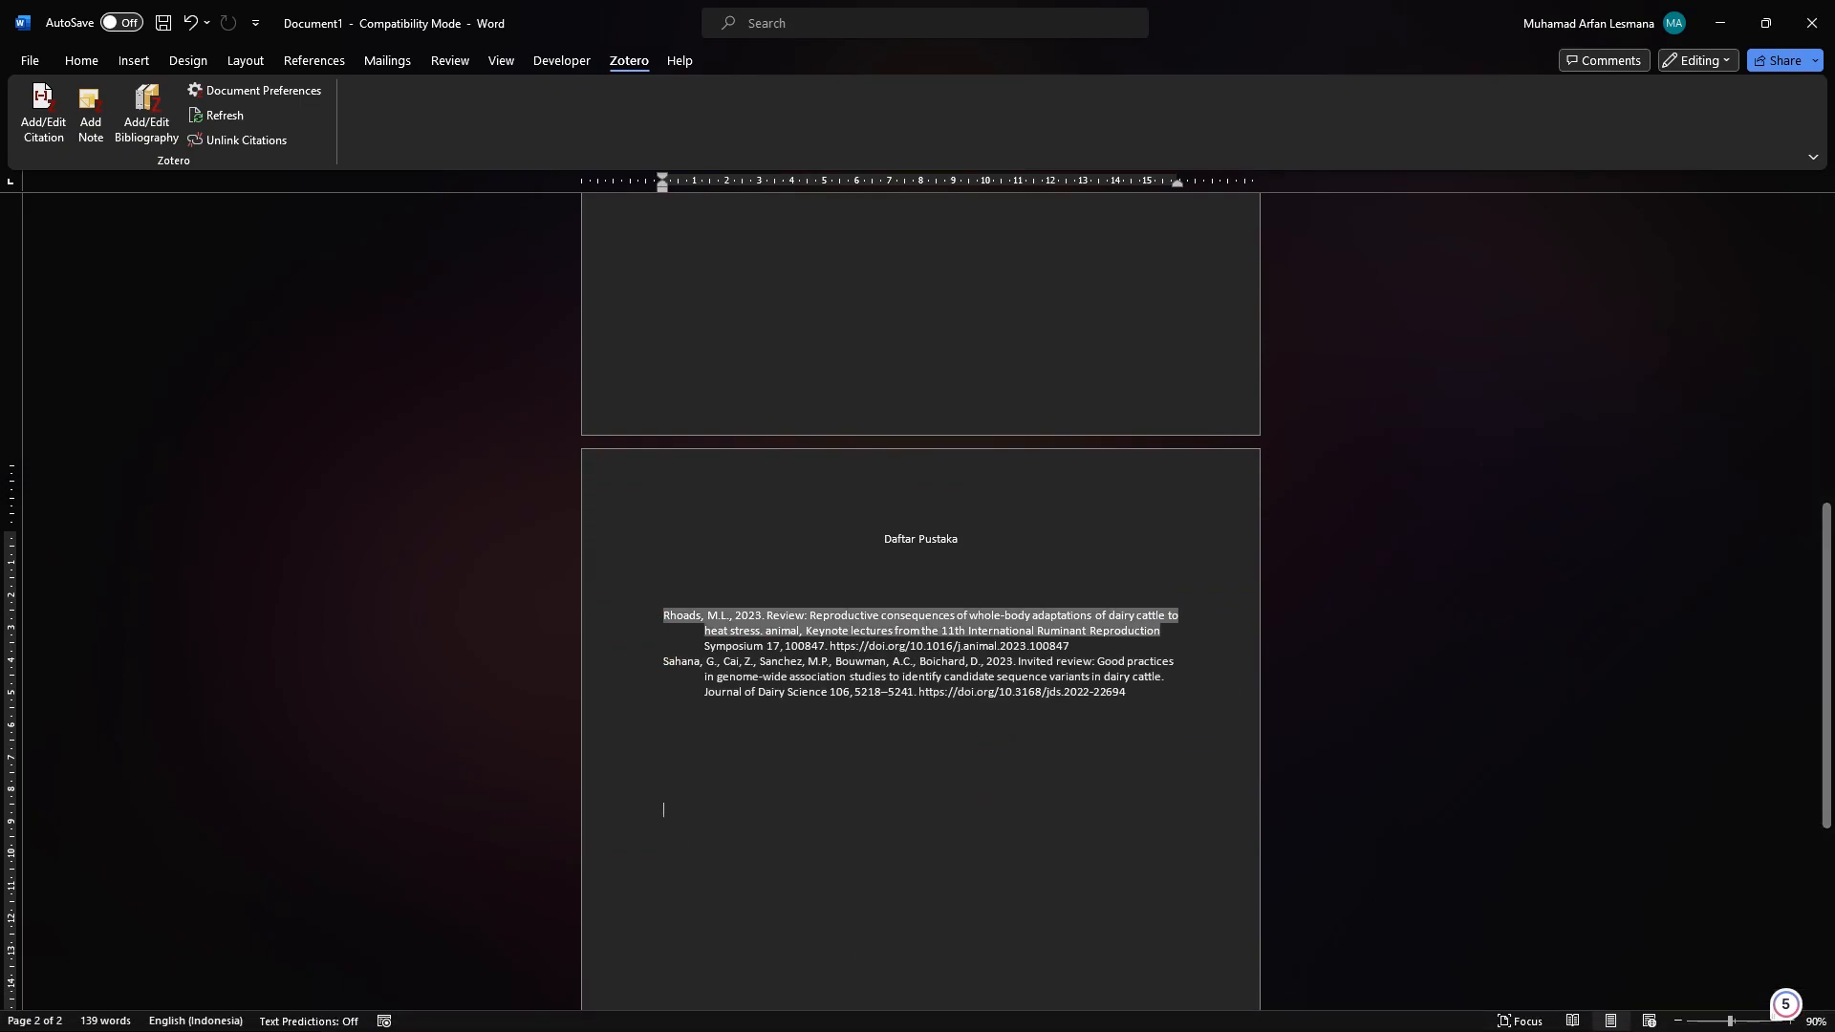
# - Switch to PowerPoint, review the last three items on the "LANGKAH PENGGUNAAN ZOTERO" slide, and return to the Word document
pyautogui.moveTo(1192, 1009)
pyautogui.click(1334, 898)
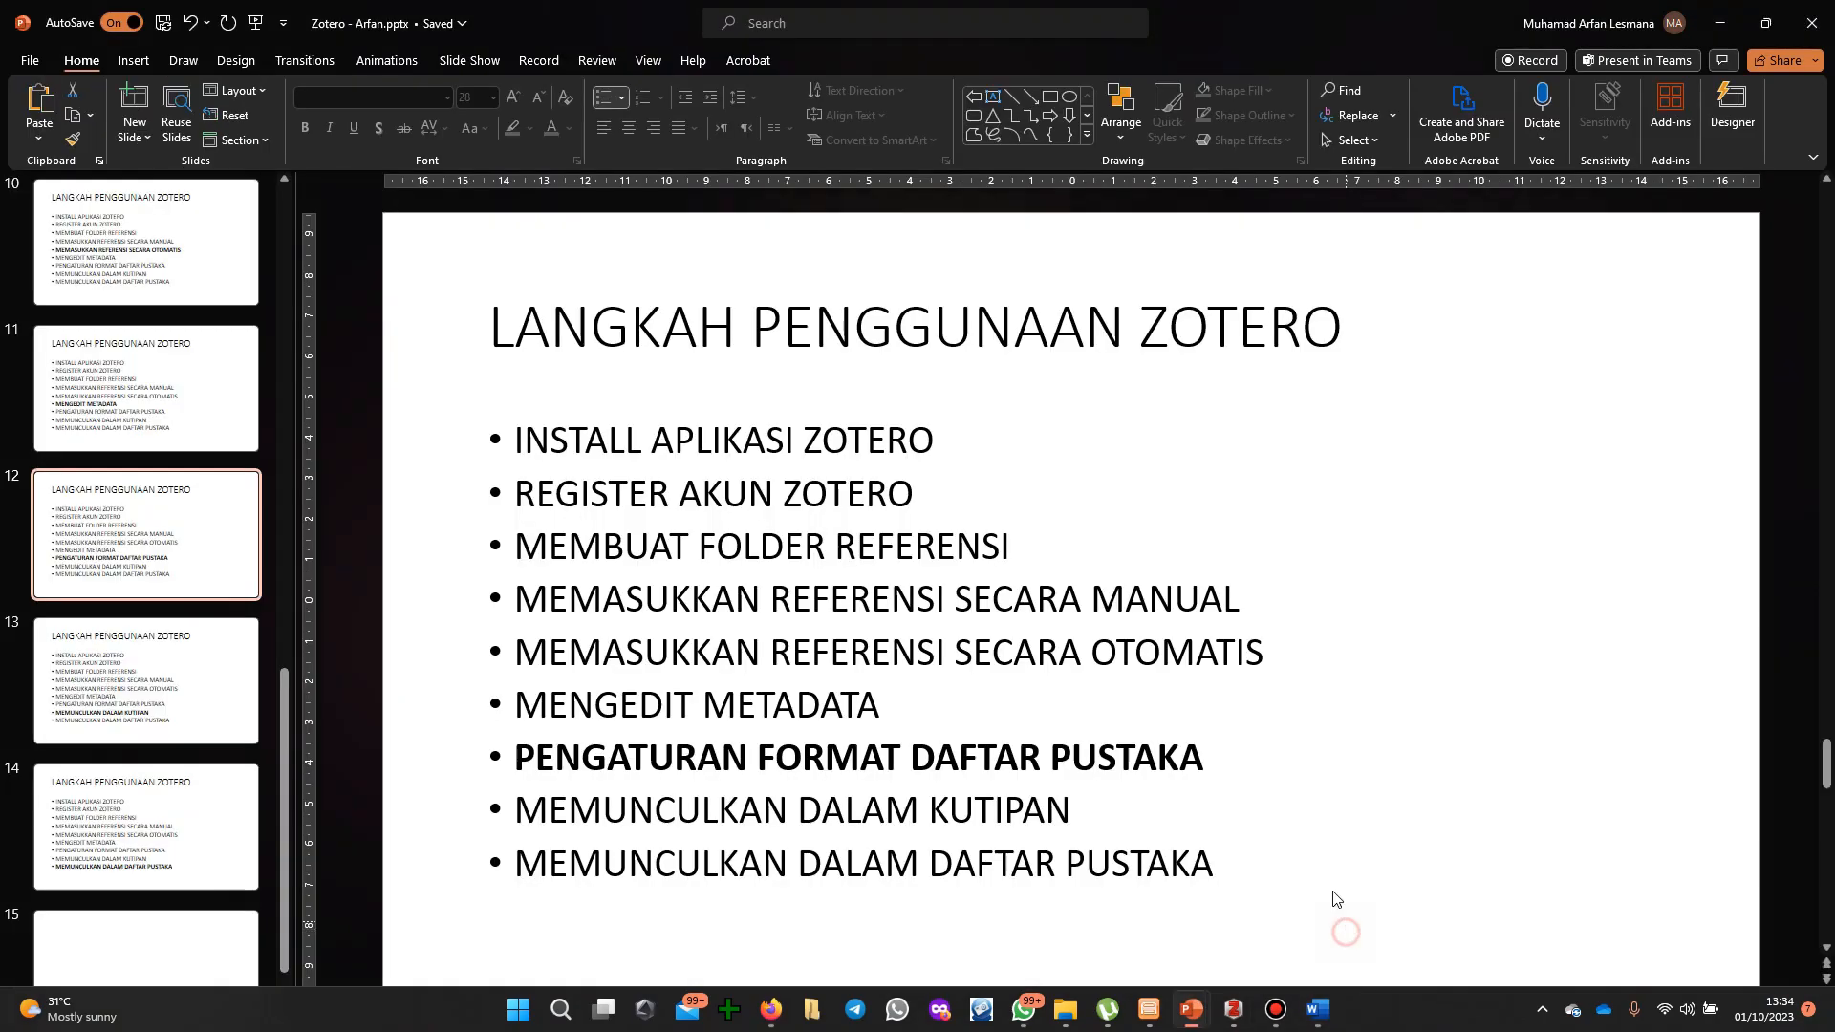
pyautogui.click(715, 757)
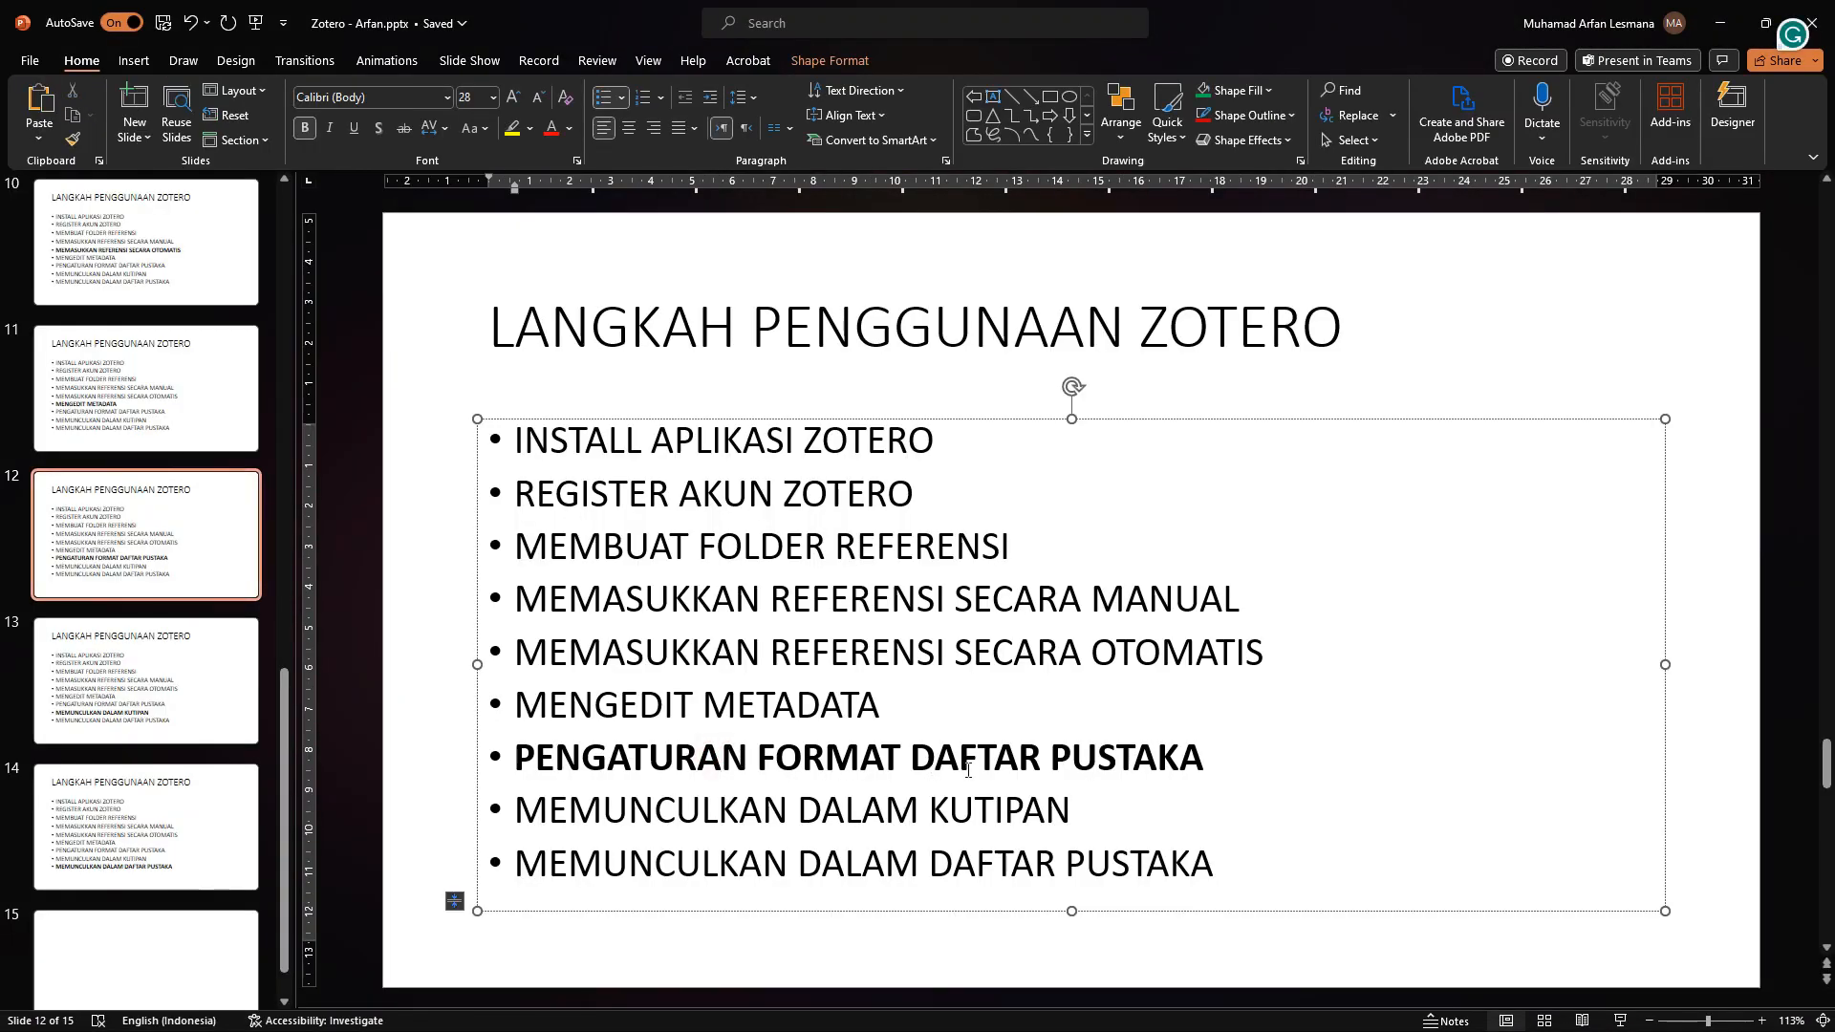
pyautogui.click(920, 814)
pyautogui.click(654, 864)
pyautogui.click(1247, 865)
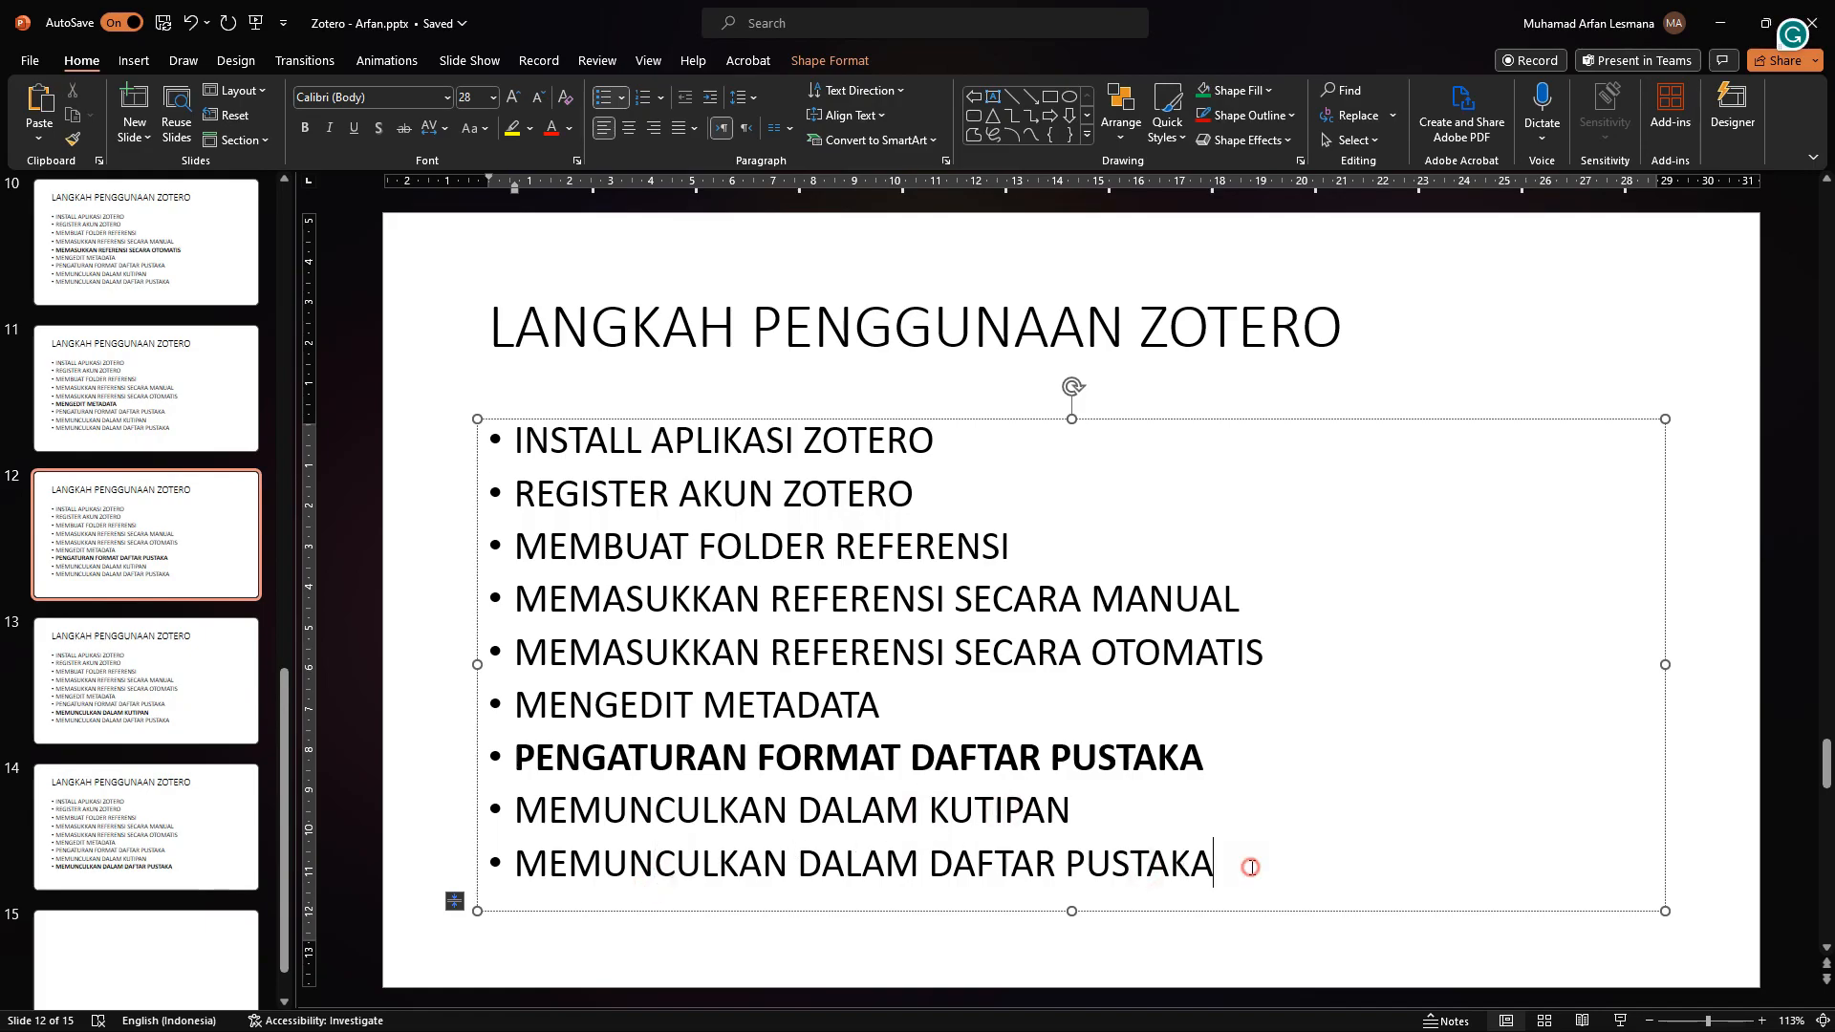
pyautogui.click(1720, 21)
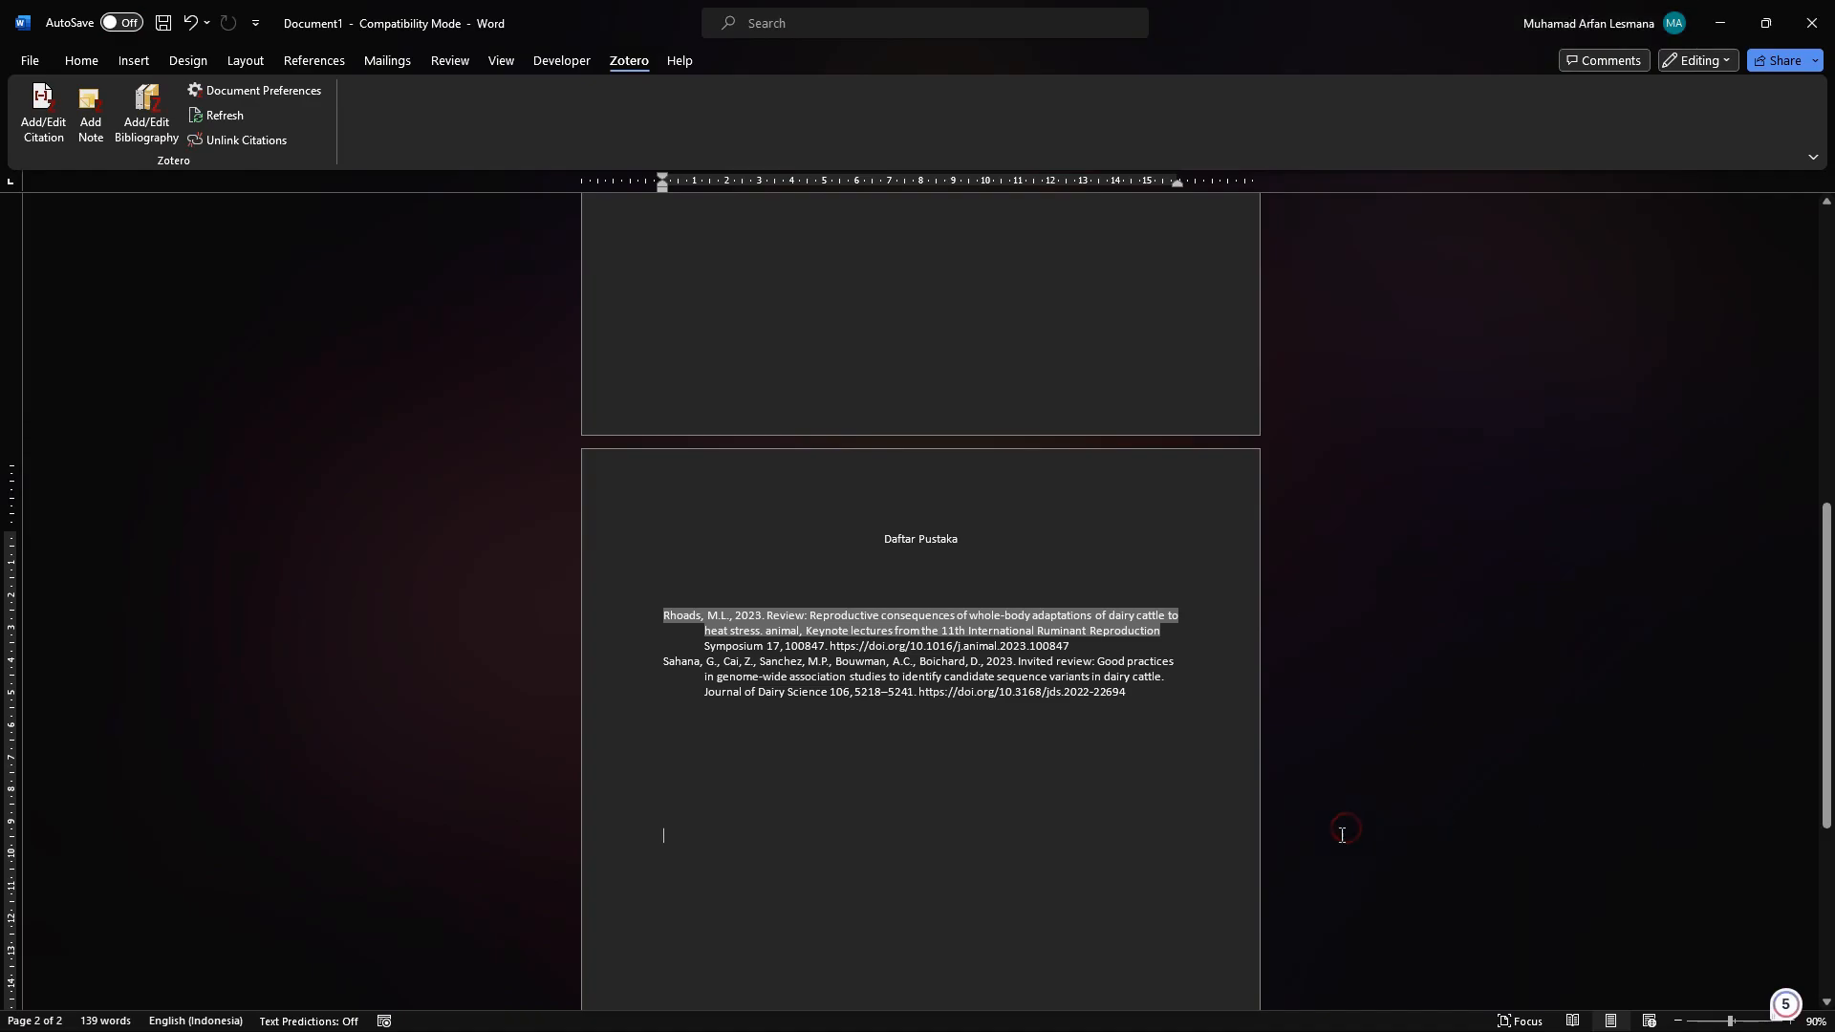
pyautogui.click(1096, 744)
pyautogui.click(1099, 677)
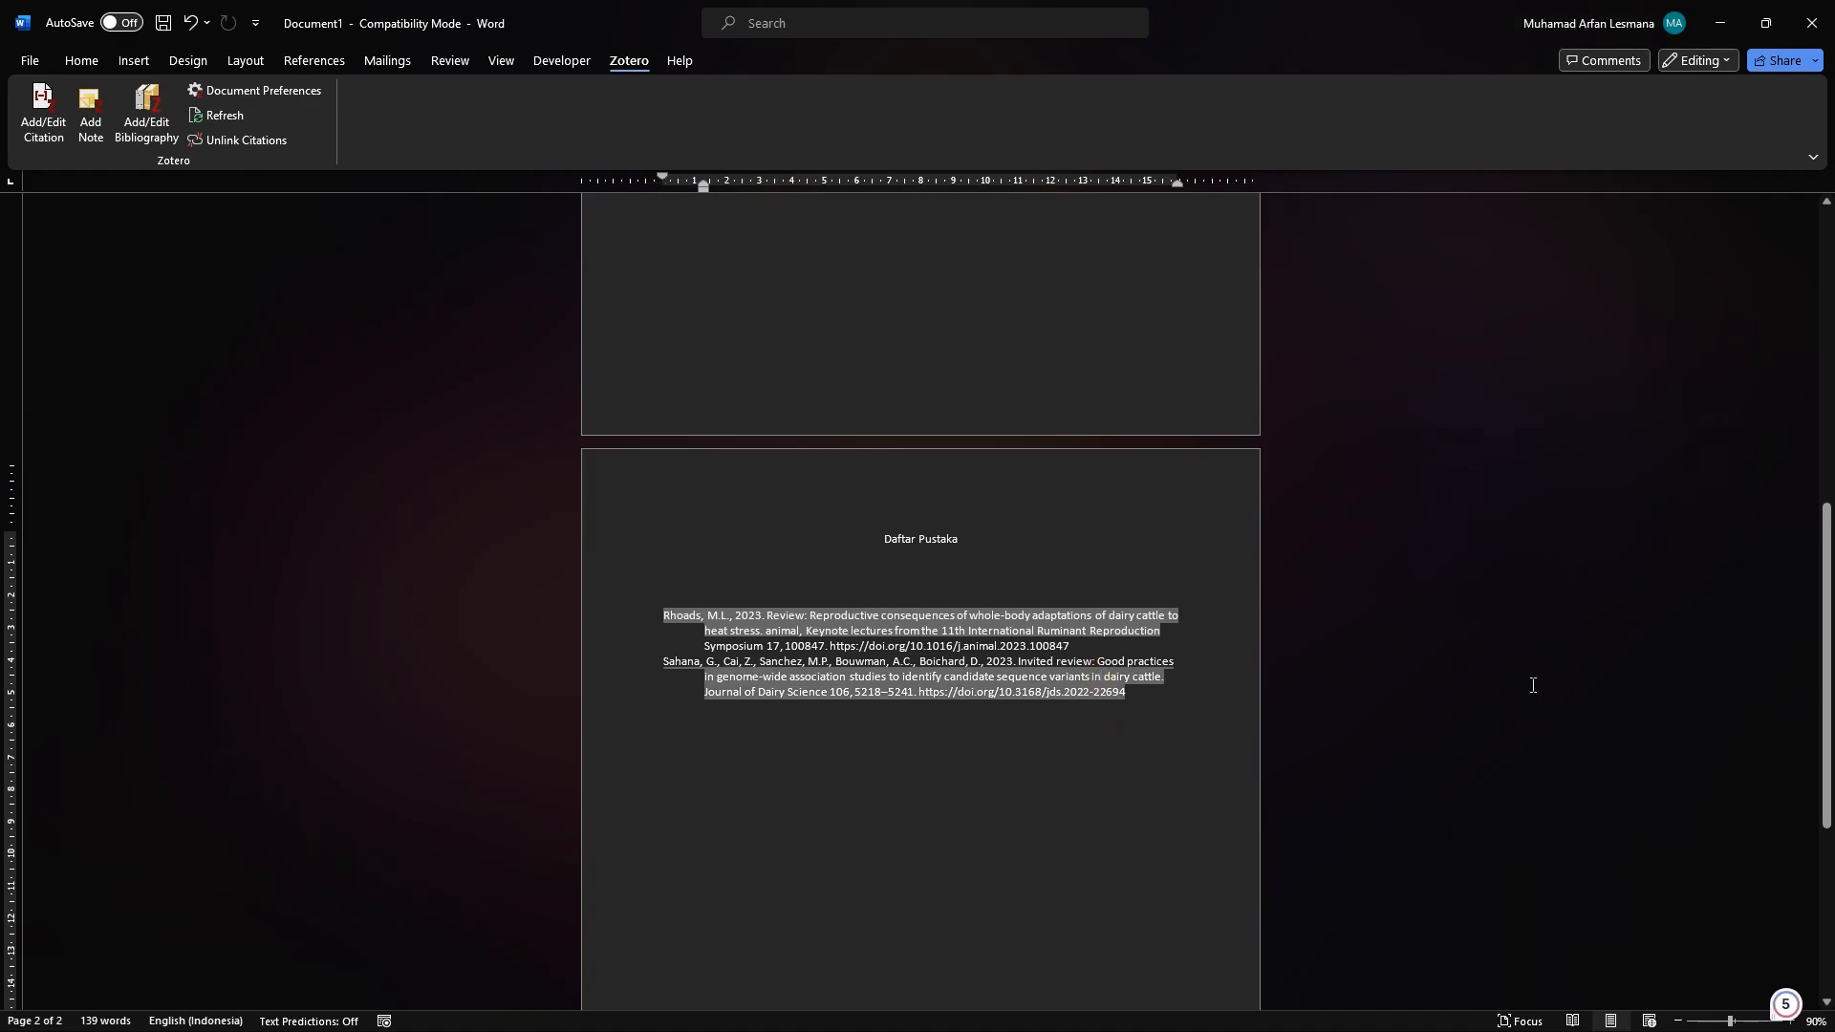
pyautogui.click(1122, 559)
pyautogui.moveTo(1826, 688)
pyautogui.mouseDown()
pyautogui.moveTo(1826, 382)
pyautogui.moveTo(1826, 707)
pyautogui.mouseUp()
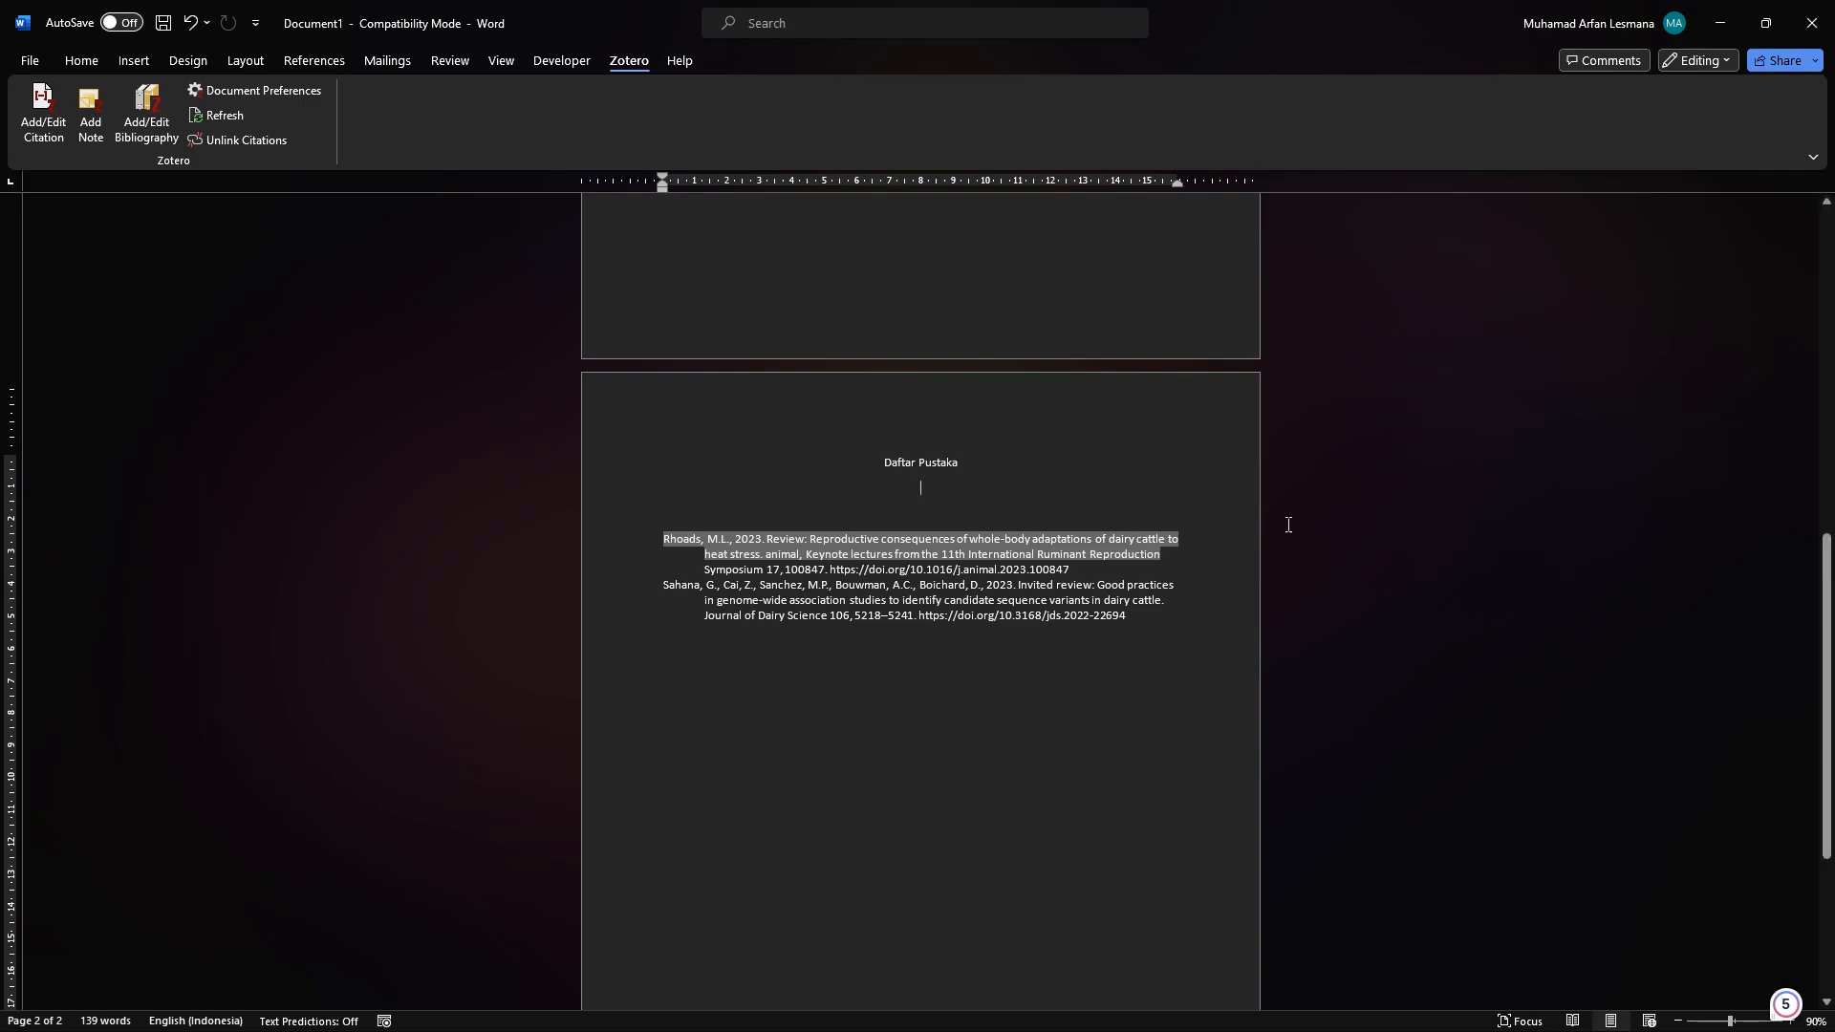
pyautogui.click(615, 58)
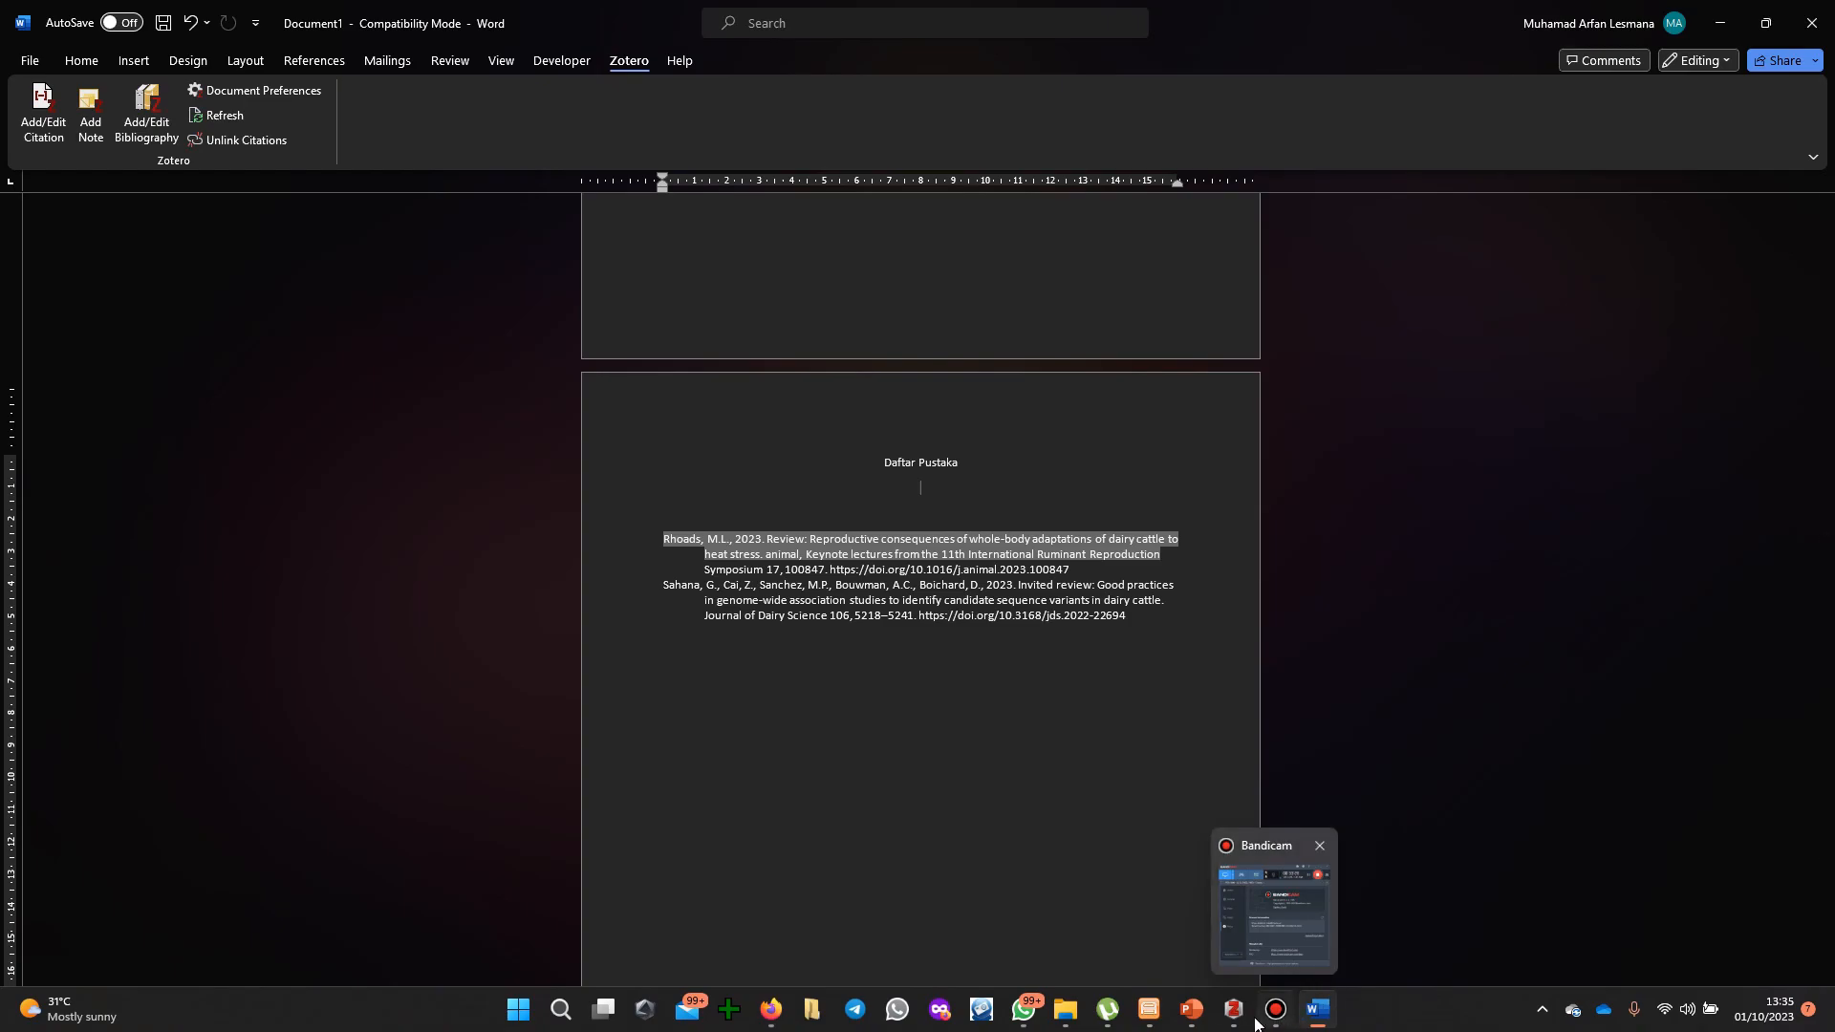
# - Switch to the PowerPoint presentation and show its title slide, "Zotero bagi Mahasiswa FKH UB"
pyautogui.moveTo(1191, 1009)
pyautogui.click(1344, 921)
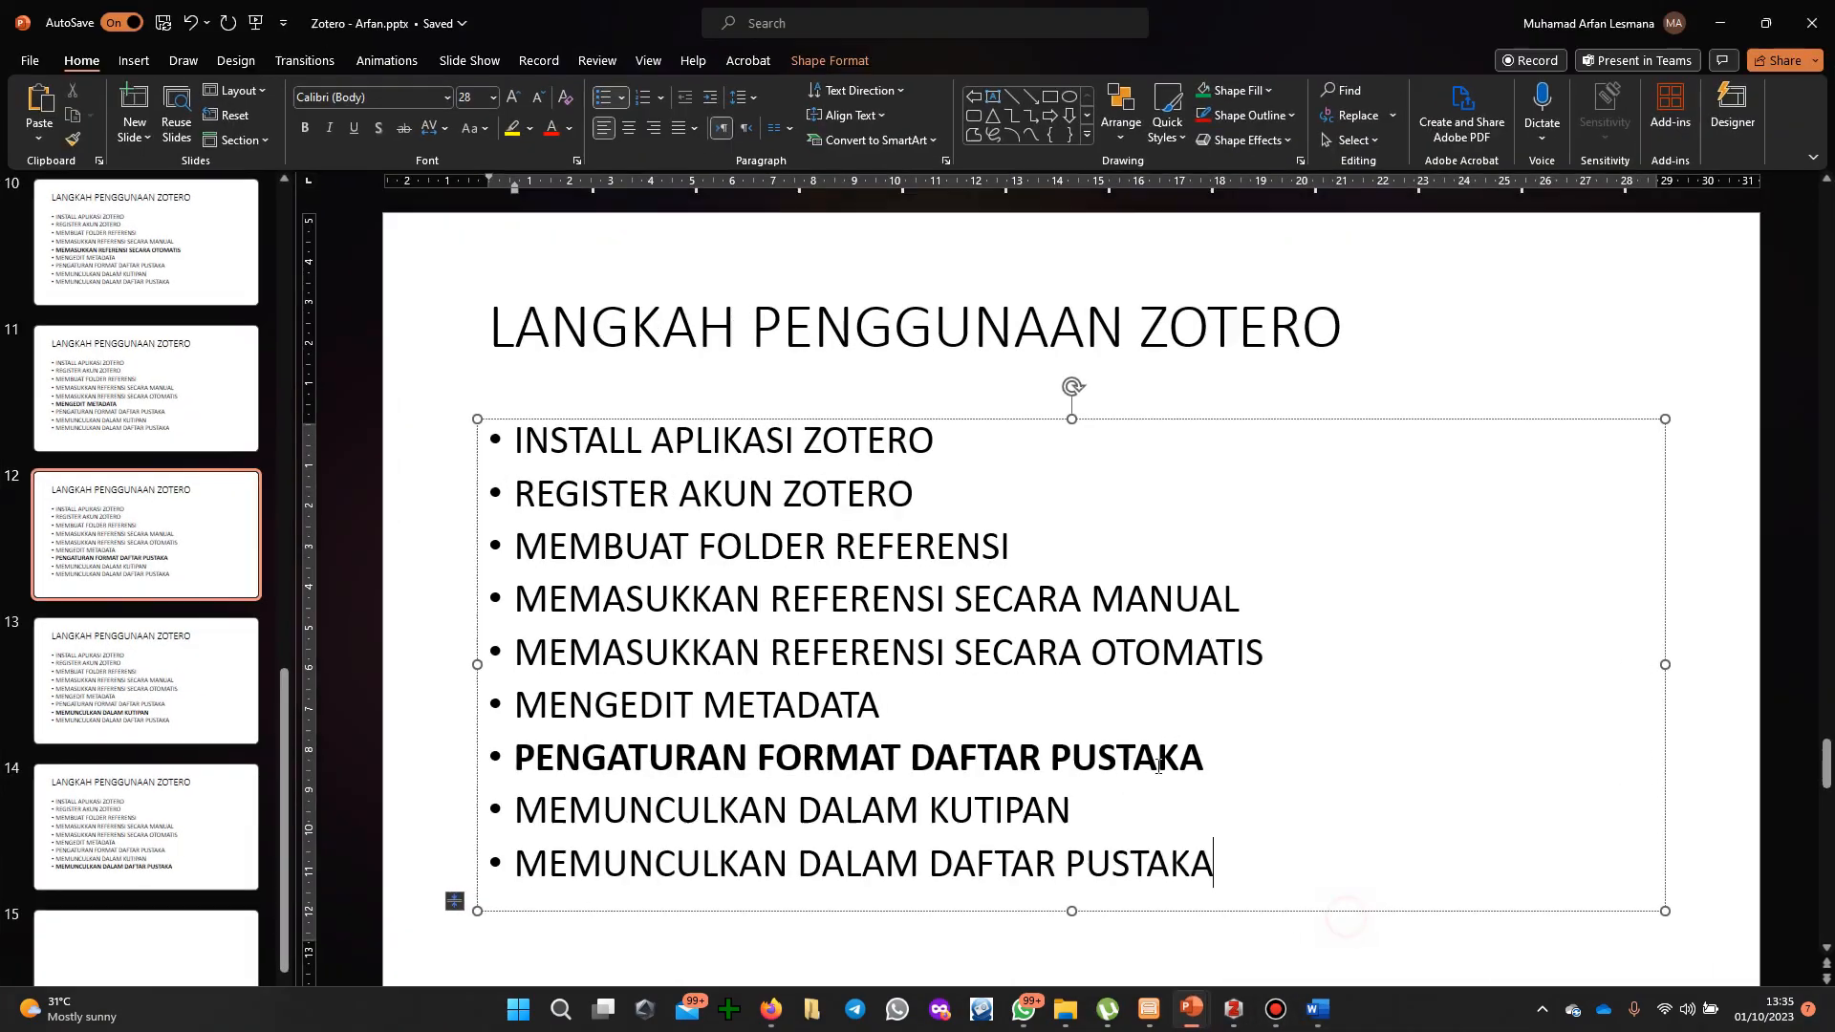
pyautogui.moveTo(287, 740); pyautogui.dragTo(319, 233)
pyautogui.click(228, 233)
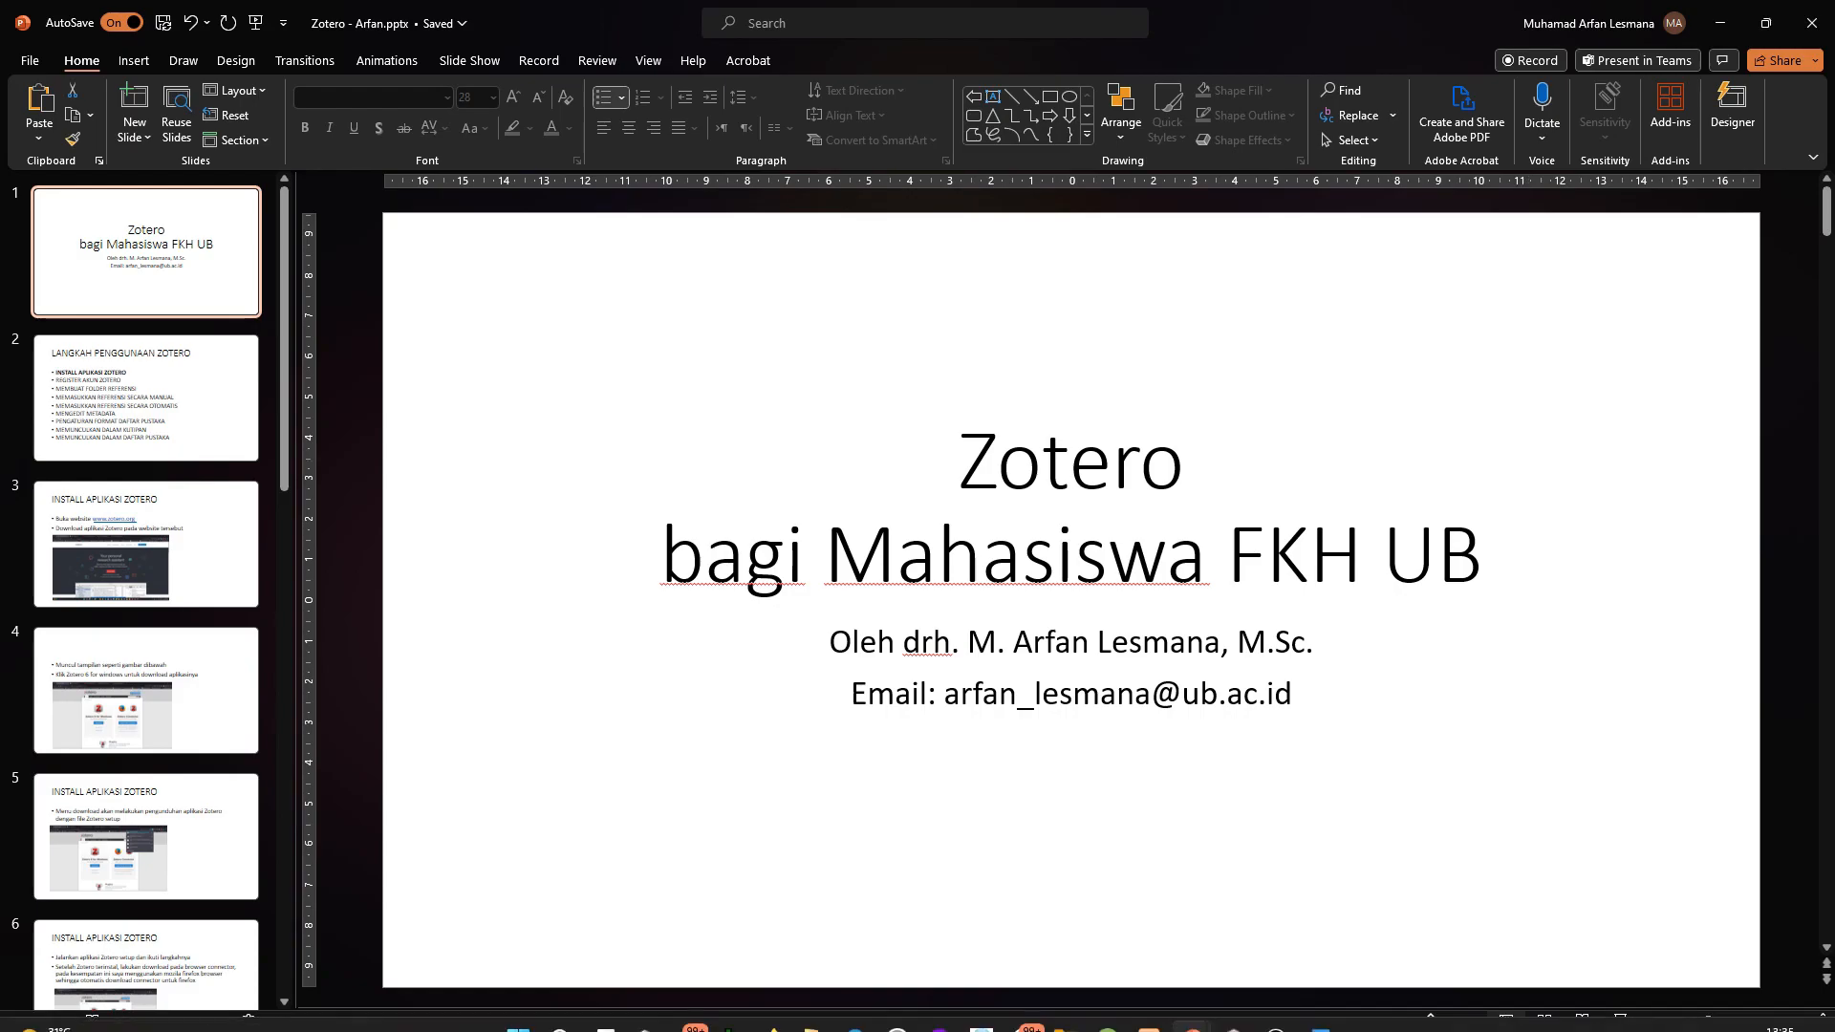
pyautogui.click(1276, 1010)
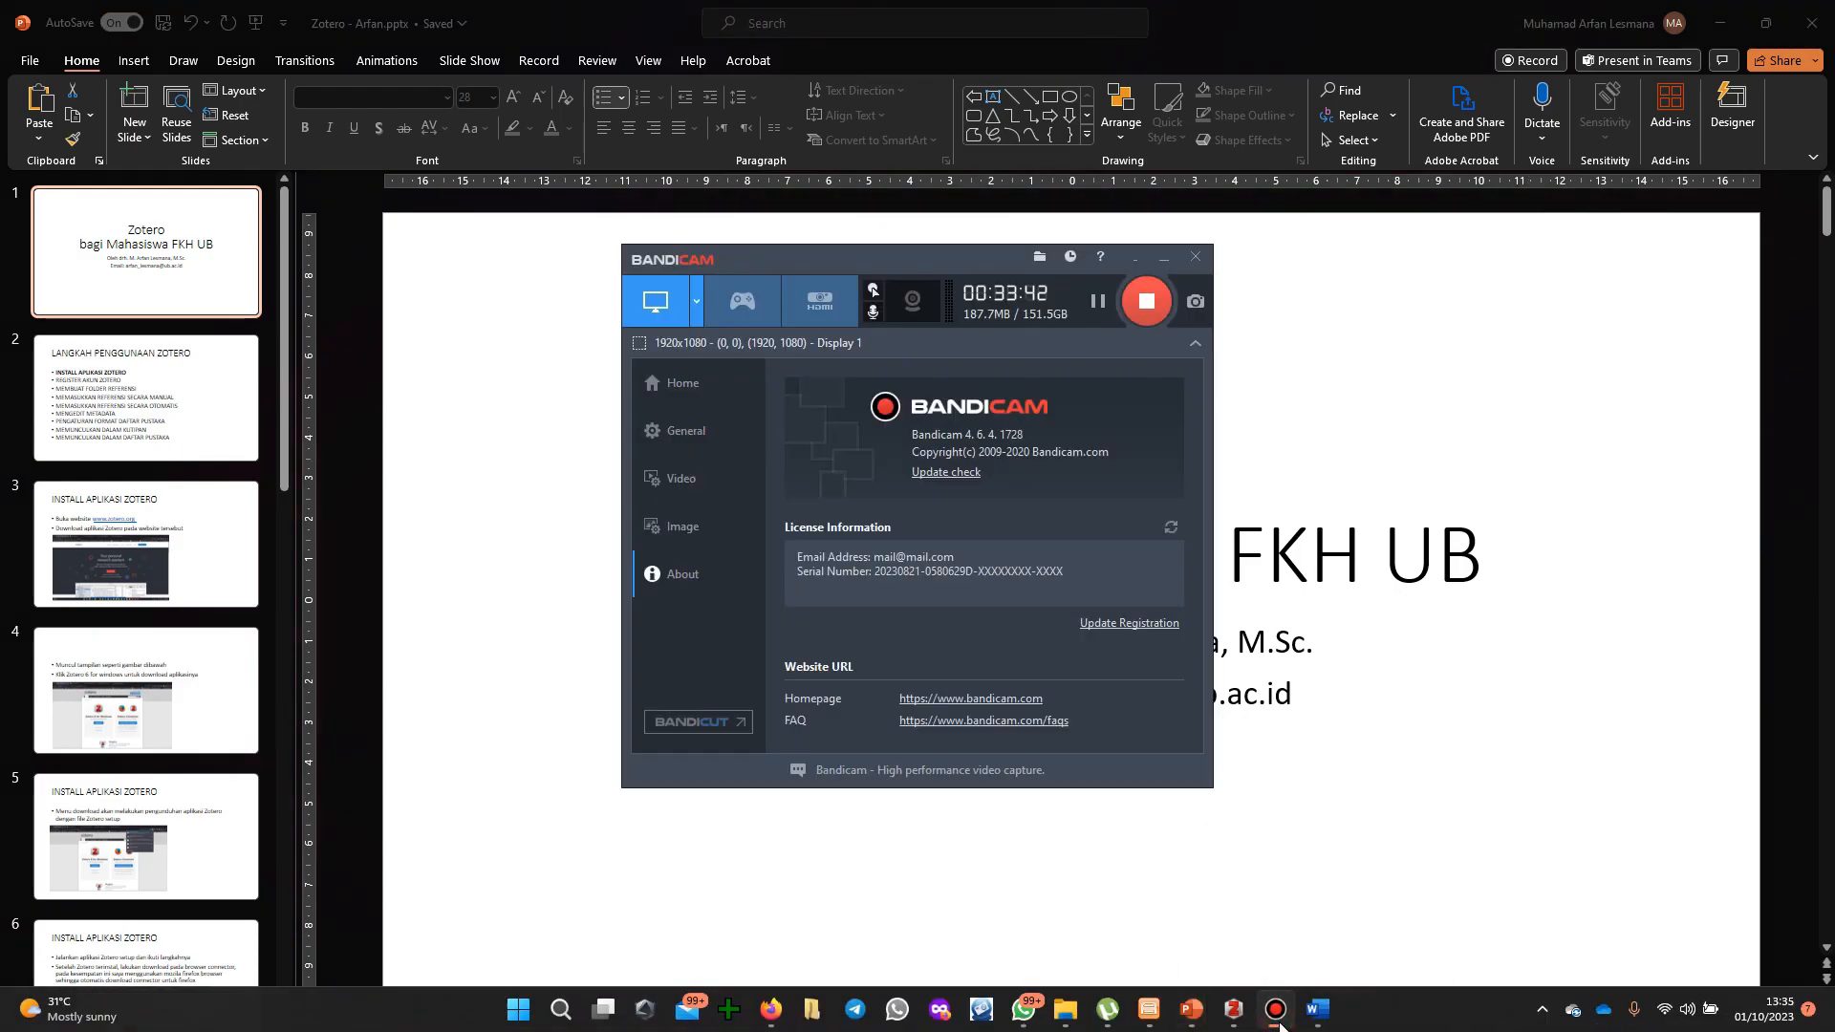